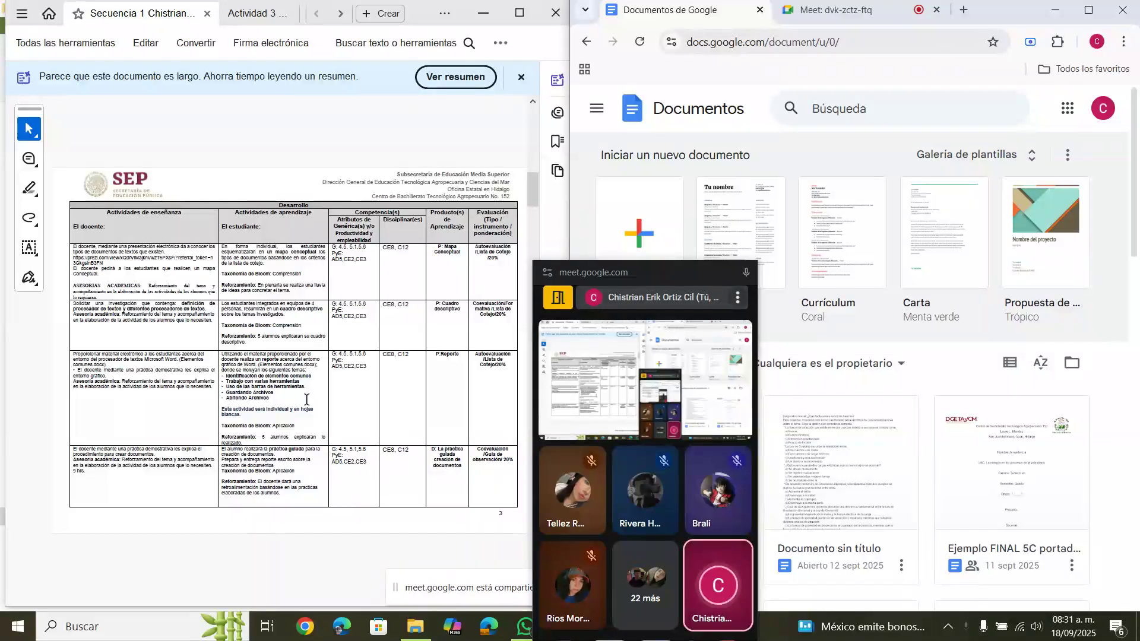
- Display the Actividad 3 PDF without its tools pane, keeping the floating meeting window clear of the document
mouse_move(654, 271)
left_click_drag(654, 273, 759, 138)
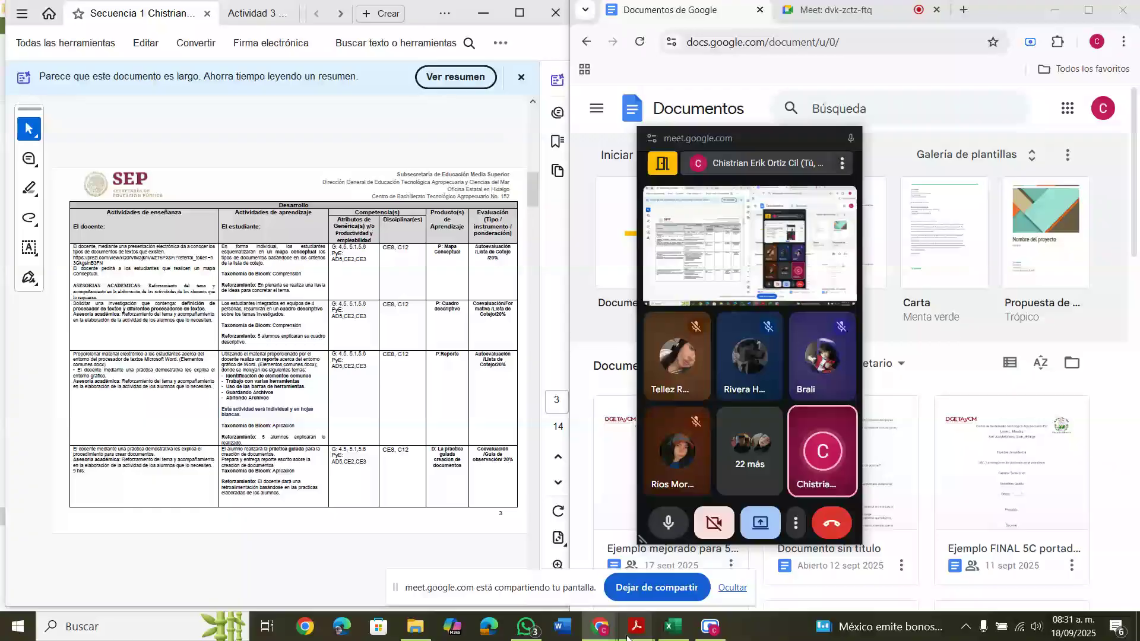
mouse_move(628, 637)
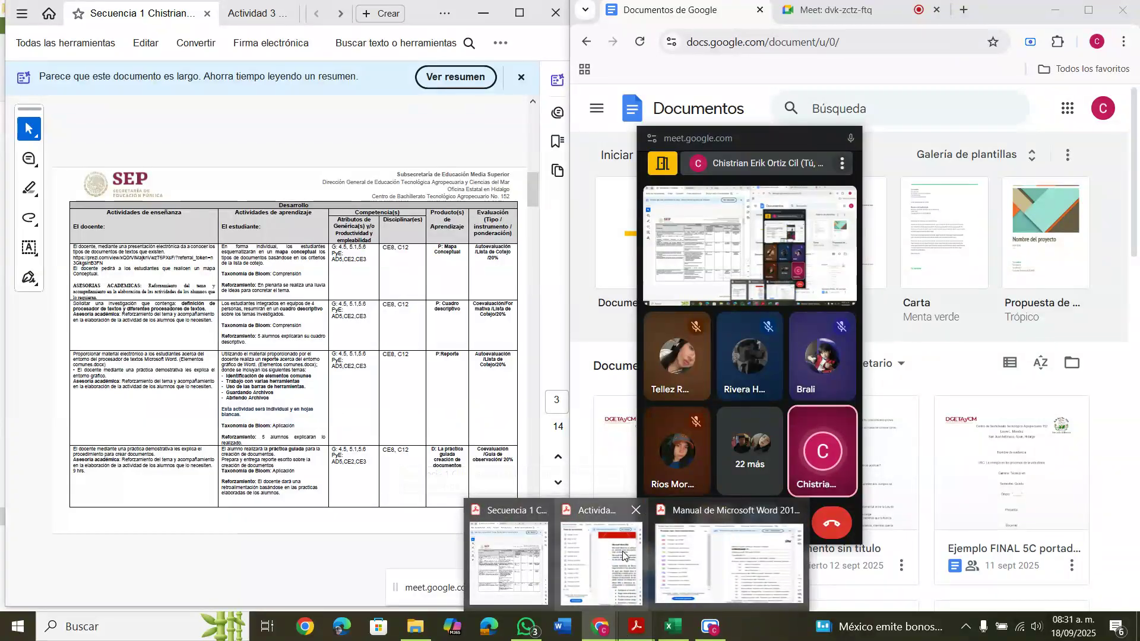
left_click(624, 555)
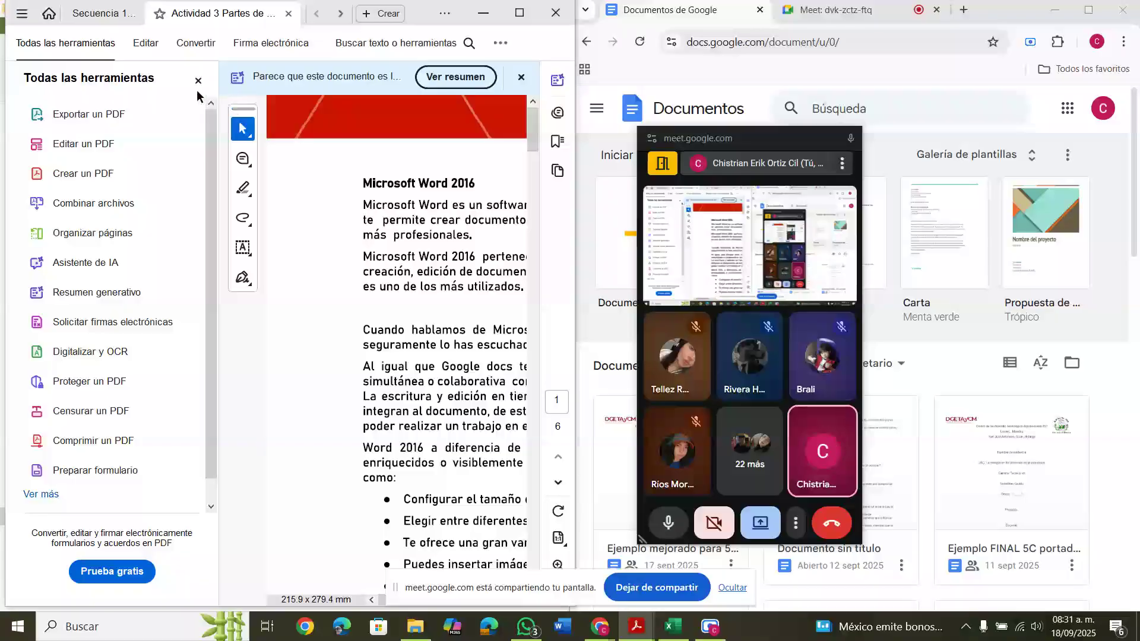
left_click(197, 82)
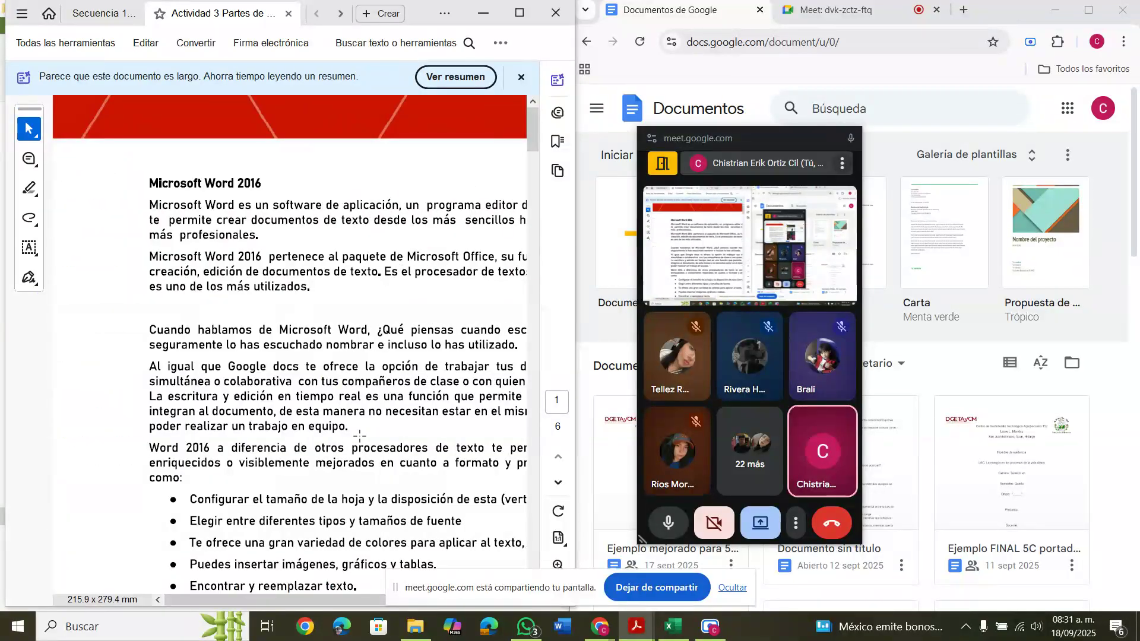
- Skim the Actividad 3 PDF's introduction to Microsoft Word 2016 and its pages on the Word environment and opening documents
scroll(361, 441, "down", 3)
scroll(360, 441, "up", 3)
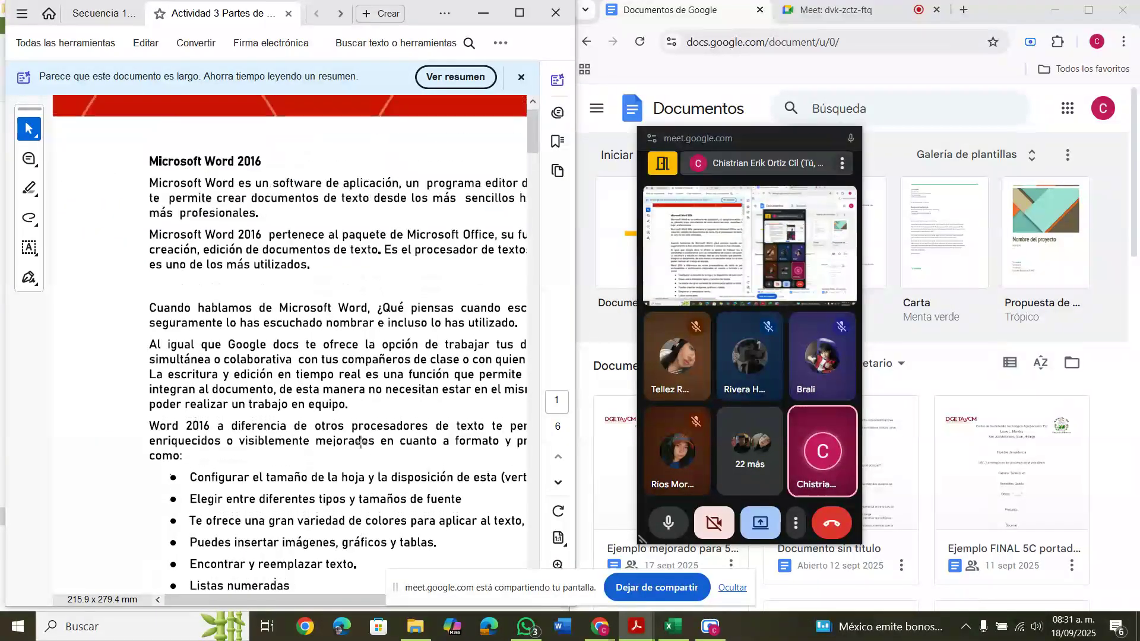
scroll(360, 441, "down", 10)
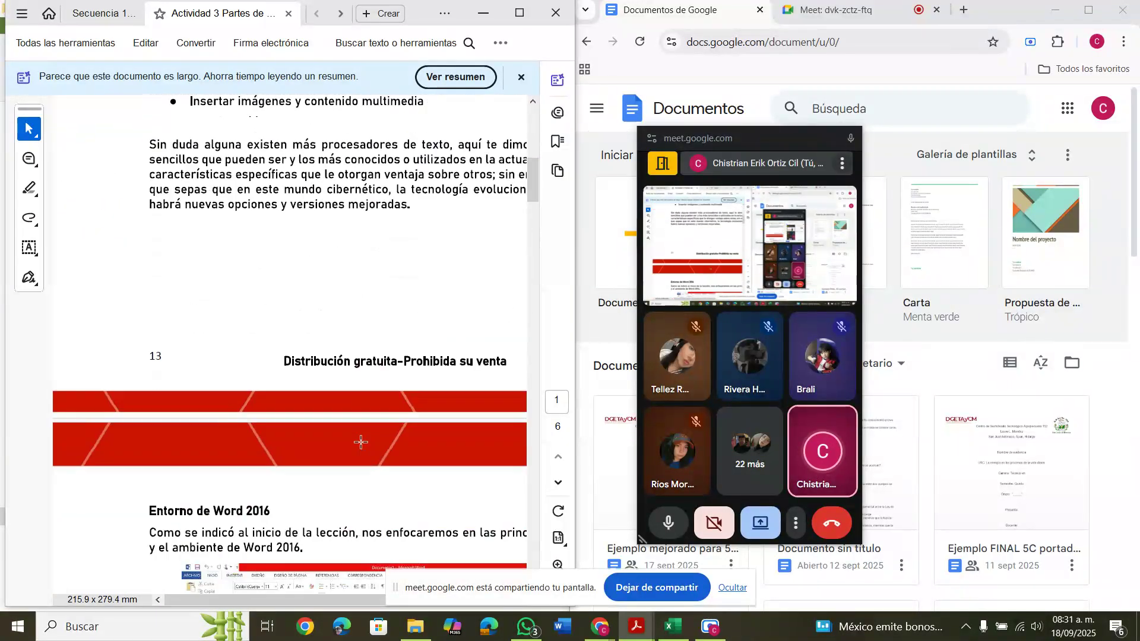
scroll(361, 441, "down", 6)
scroll(360, 441, "up", 3)
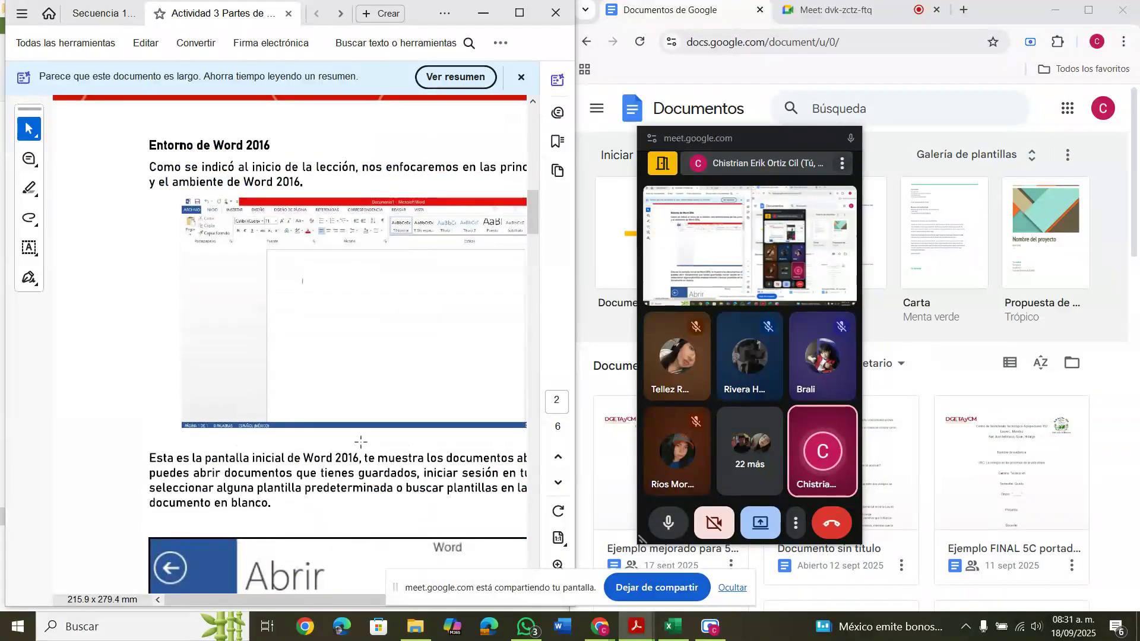
scroll(360, 441, "down", 12)
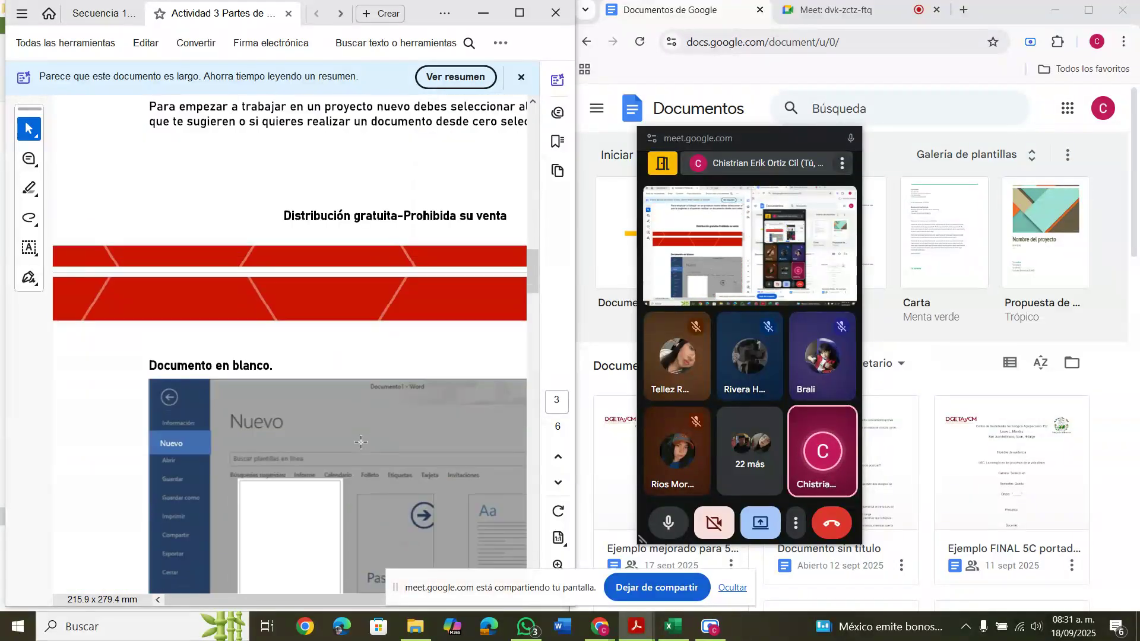
scroll(361, 443, "up", 5)
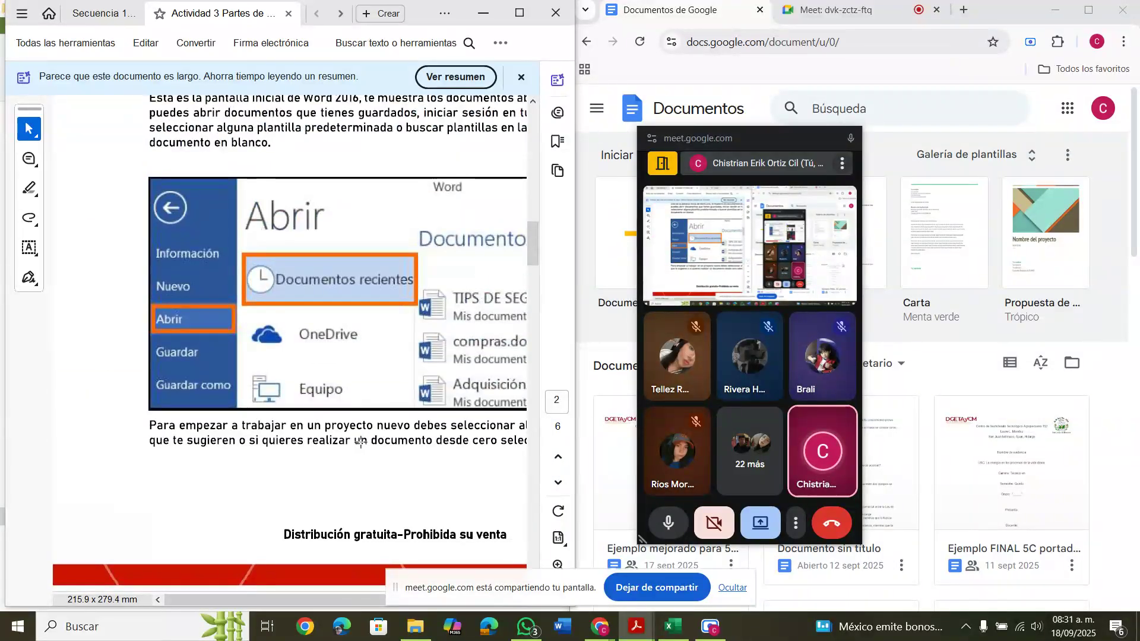
scroll(354, 471, "down", 7)
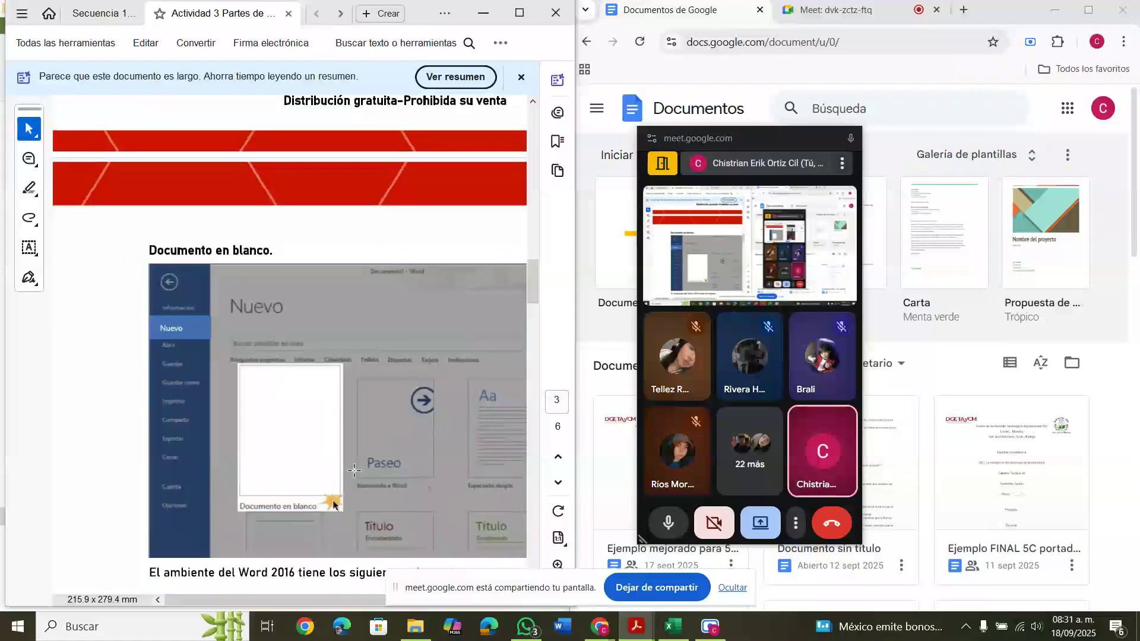
- Examine the labelled diagram of the Word 2016 window elements on page 3 across its full width
scroll(354, 471, "down", 3)
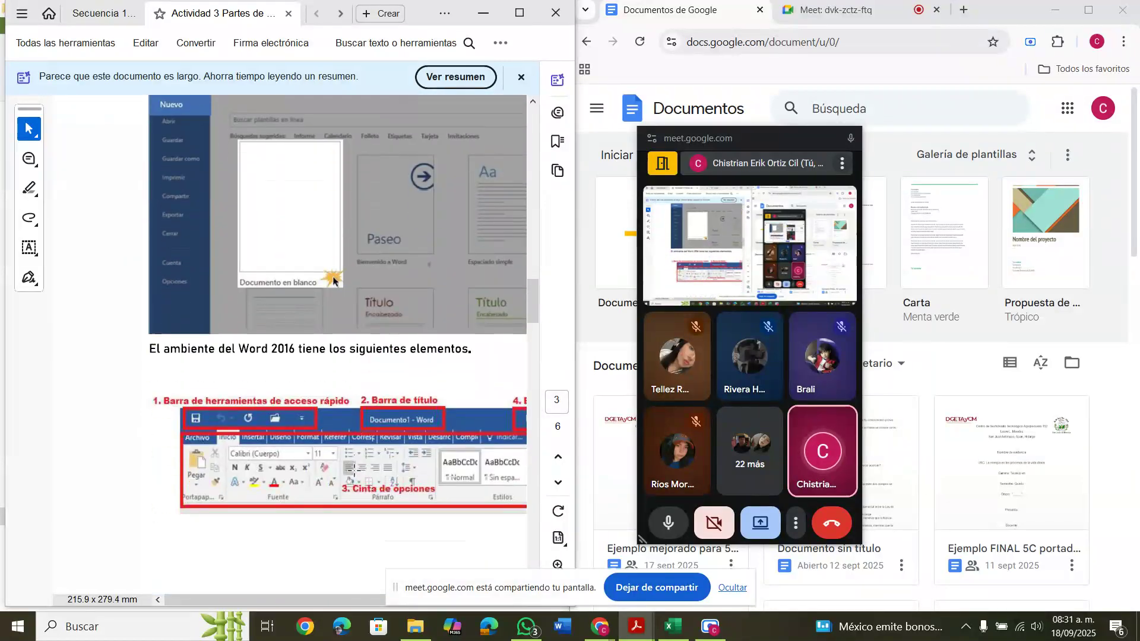
scroll(355, 470, "down", 12)
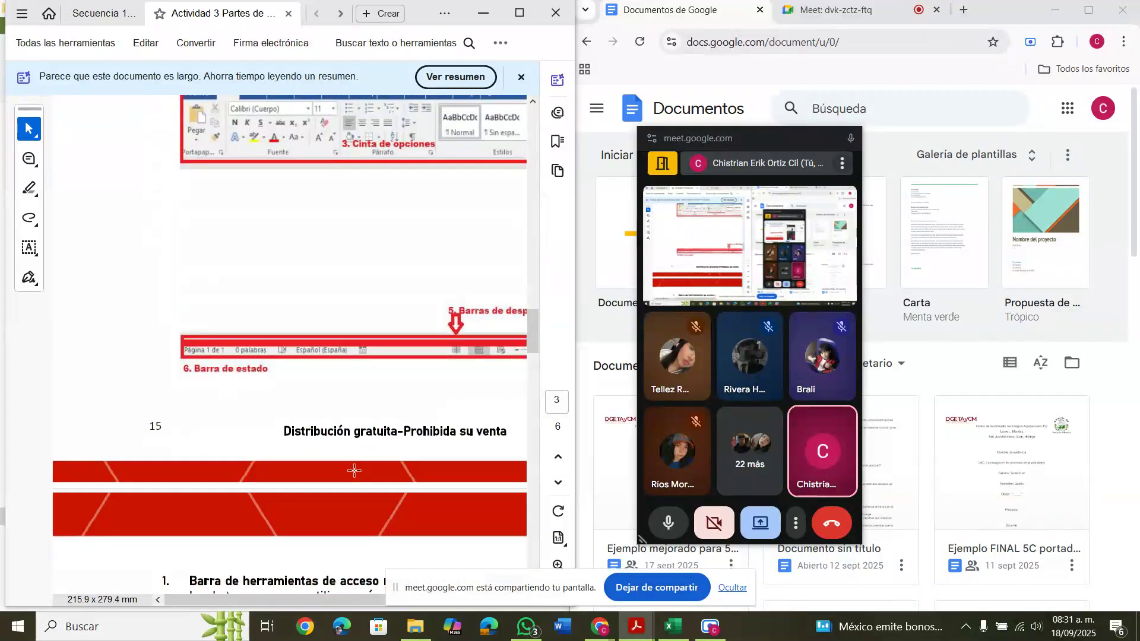
scroll(355, 471, "down", 7)
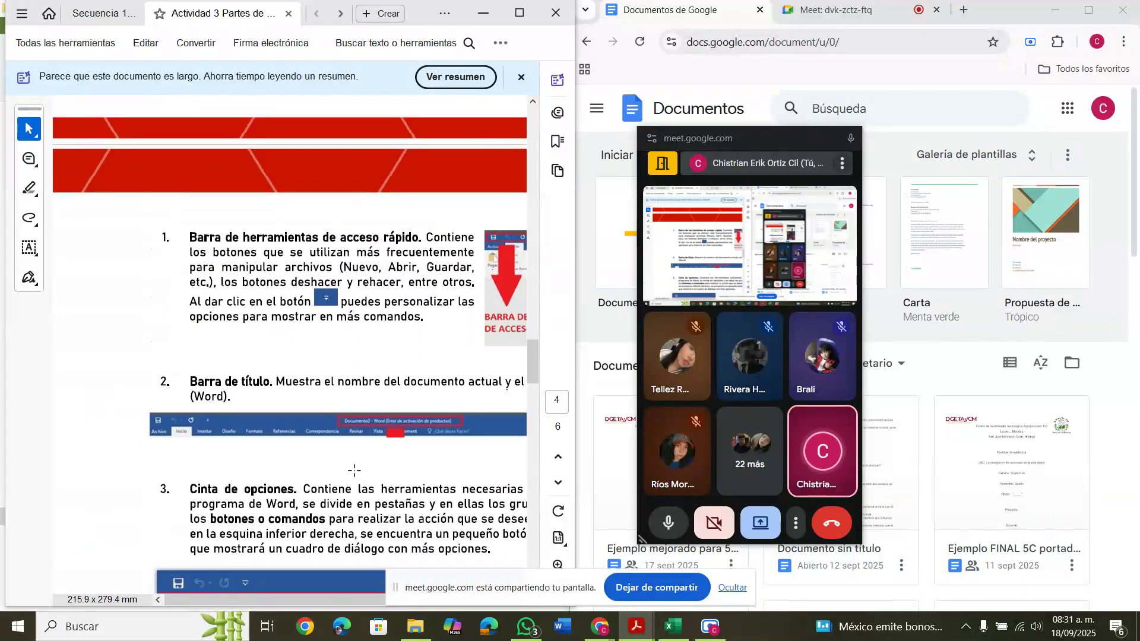
scroll(354, 471, "up", 18)
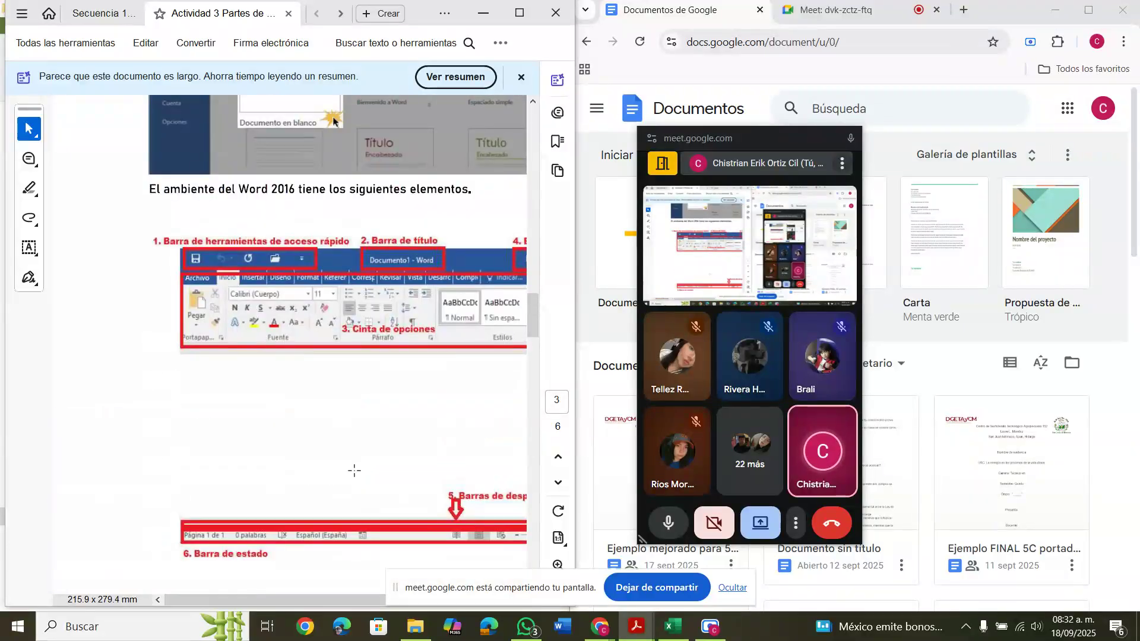
scroll(355, 470, "right", 3)
scroll(354, 470, "right", 1)
scroll(355, 471, "right", 10)
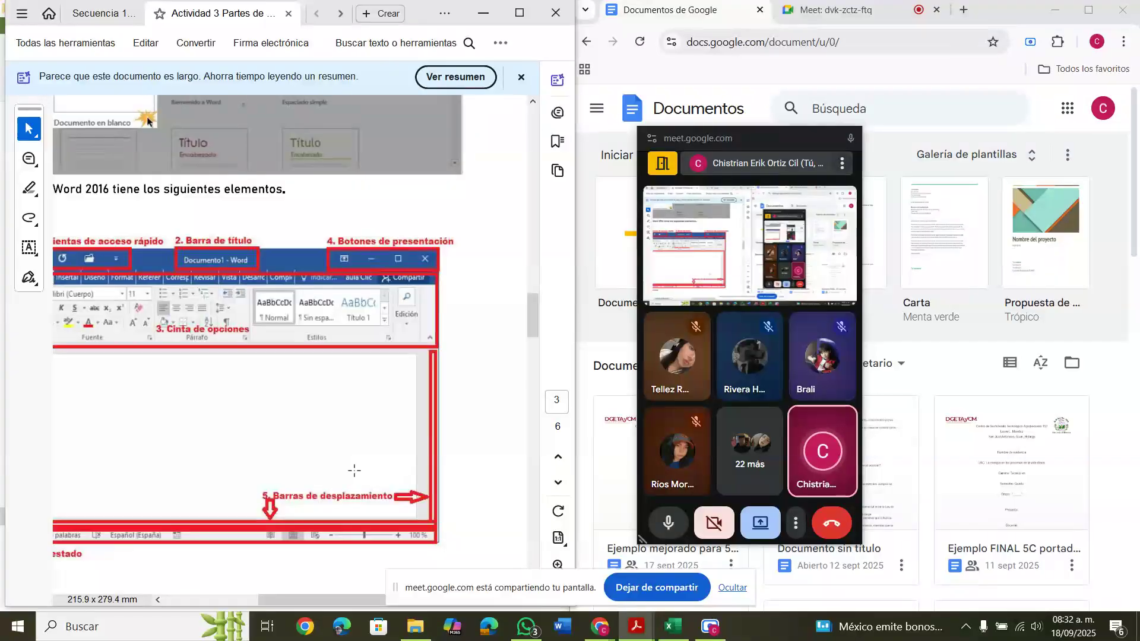
- Review the page 4 descriptions of the quick access toolbar, title bar, ribbon and presentation buttons
scroll(355, 471, "down", 8)
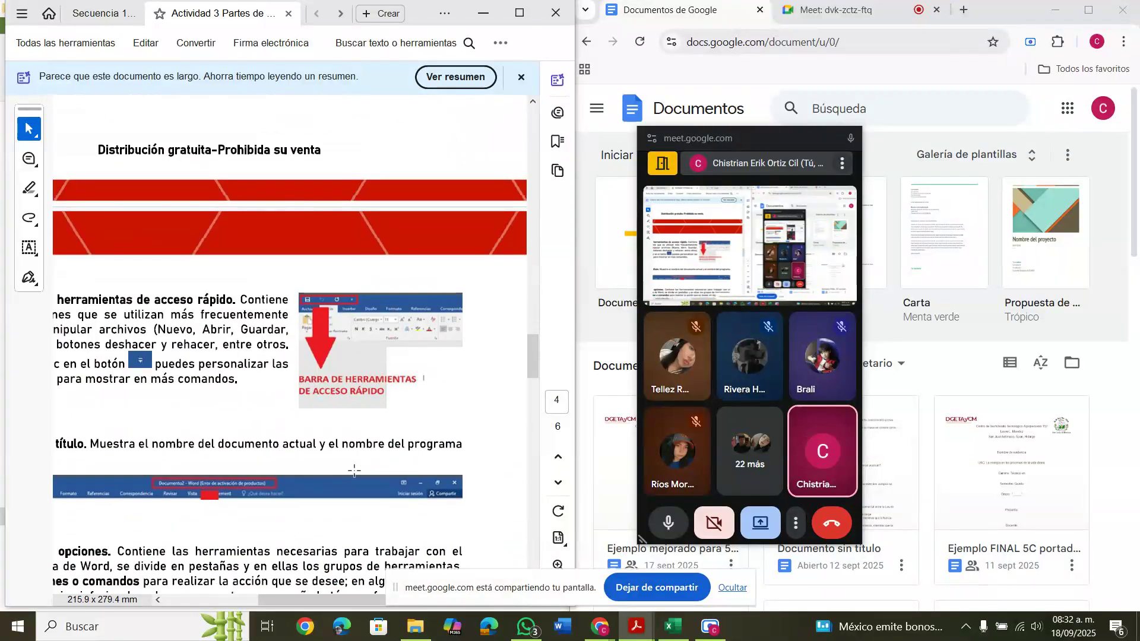
scroll(354, 471, "down", 3)
scroll(354, 470, "right", 7)
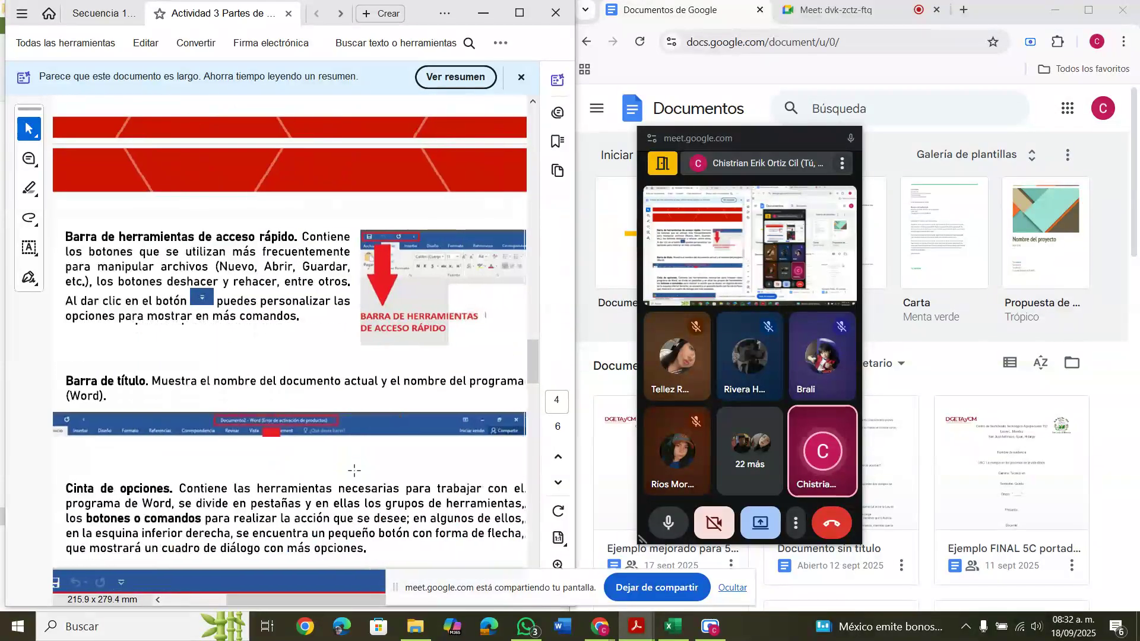
scroll(355, 471, "down", 2)
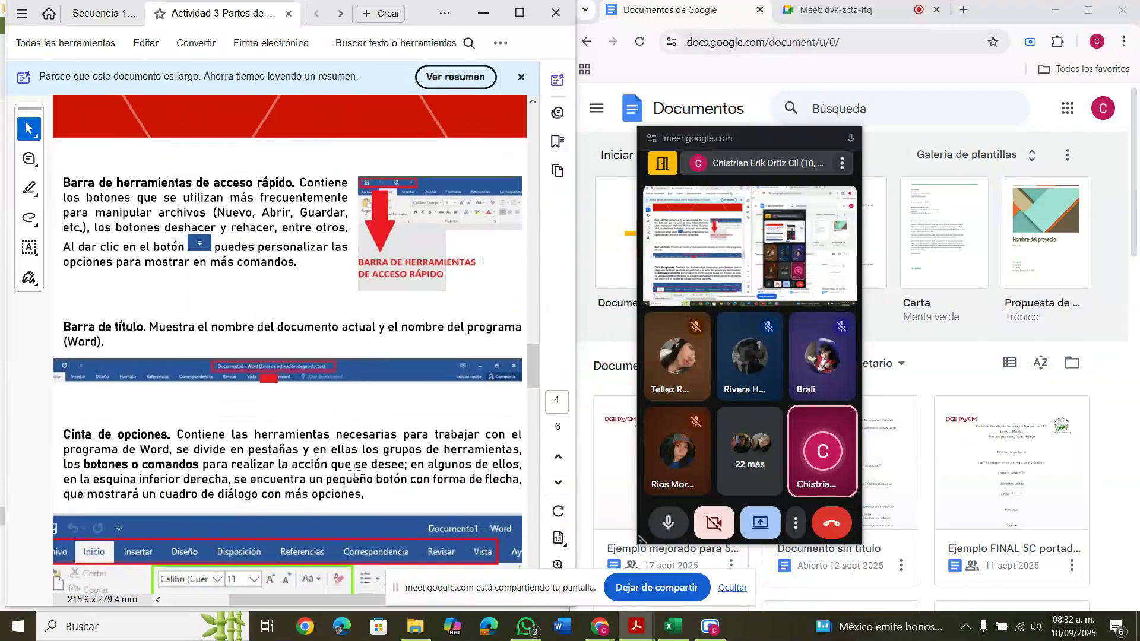
scroll(354, 471, "down", 5)
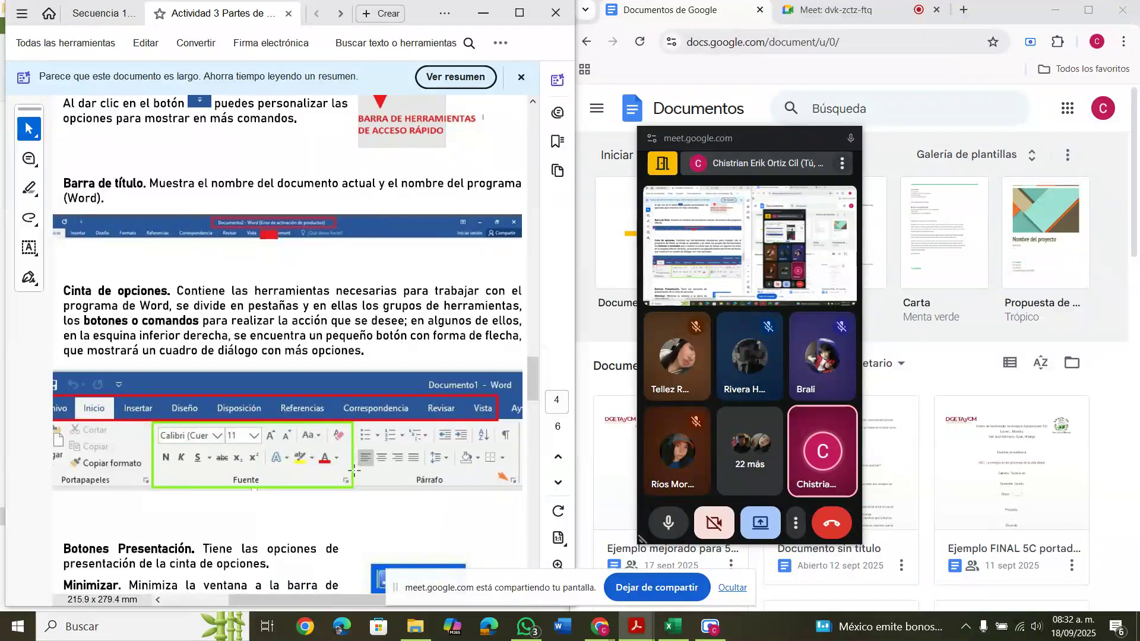
scroll(354, 471, "down", 8)
scroll(354, 471, "left", 7)
scroll(354, 470, "right", 5)
scroll(354, 471, "down", 1)
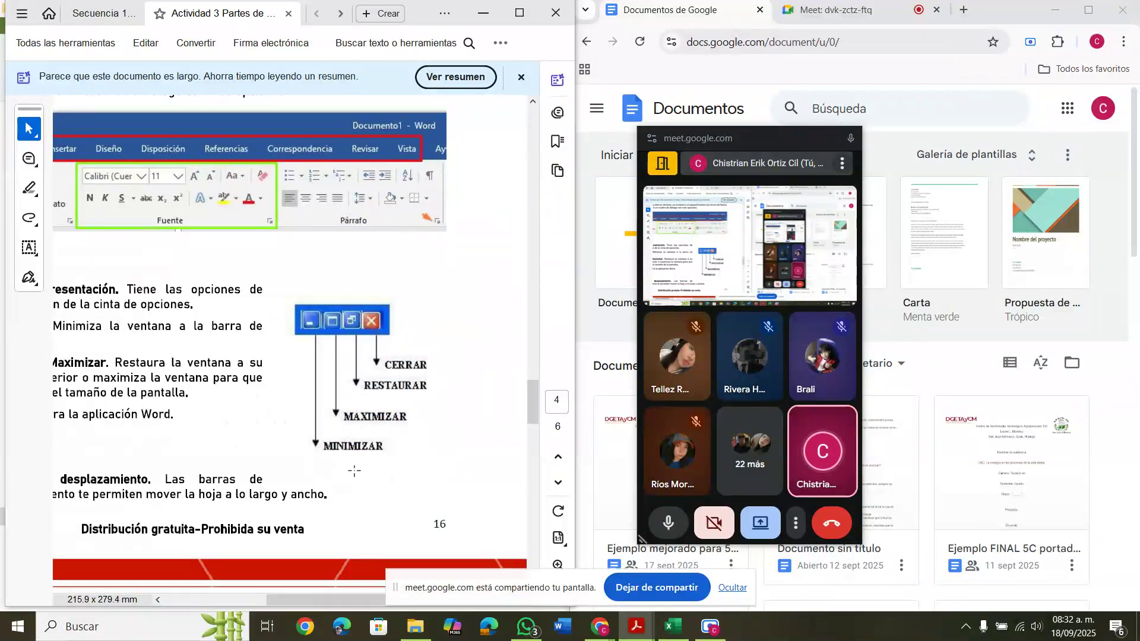
scroll(355, 471, "down", 2)
scroll(354, 470, "left", 2)
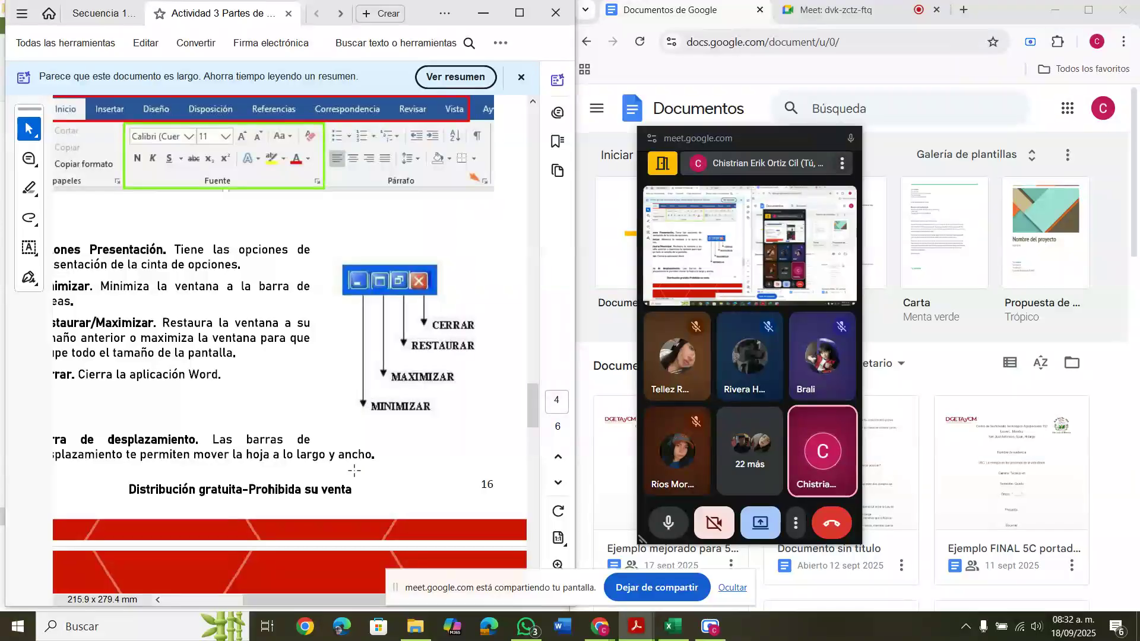
- Review the sections on scroll bars, status bar, document views and work area on pages 5 and 6
scroll(355, 471, "down", 10)
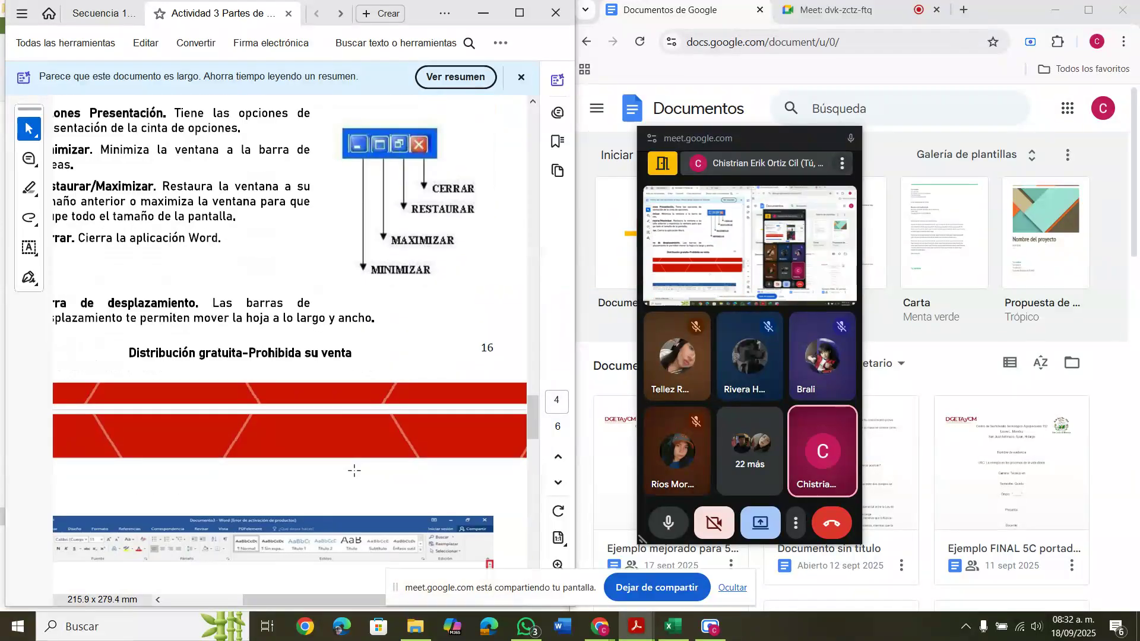
scroll(355, 471, "down", 11)
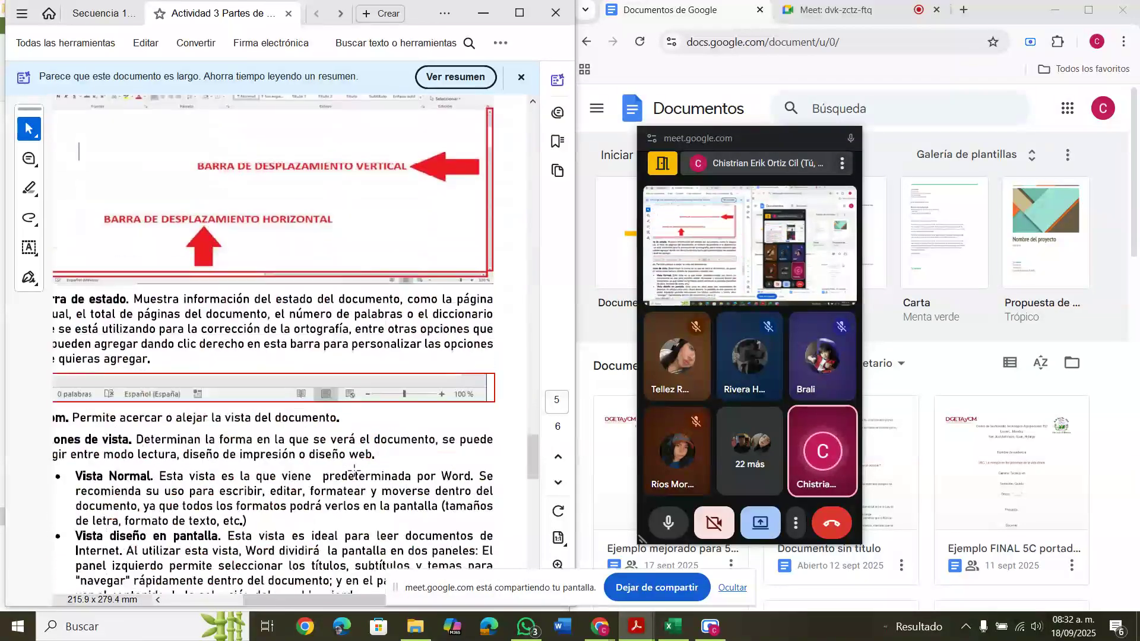
scroll(354, 471, "down", 2)
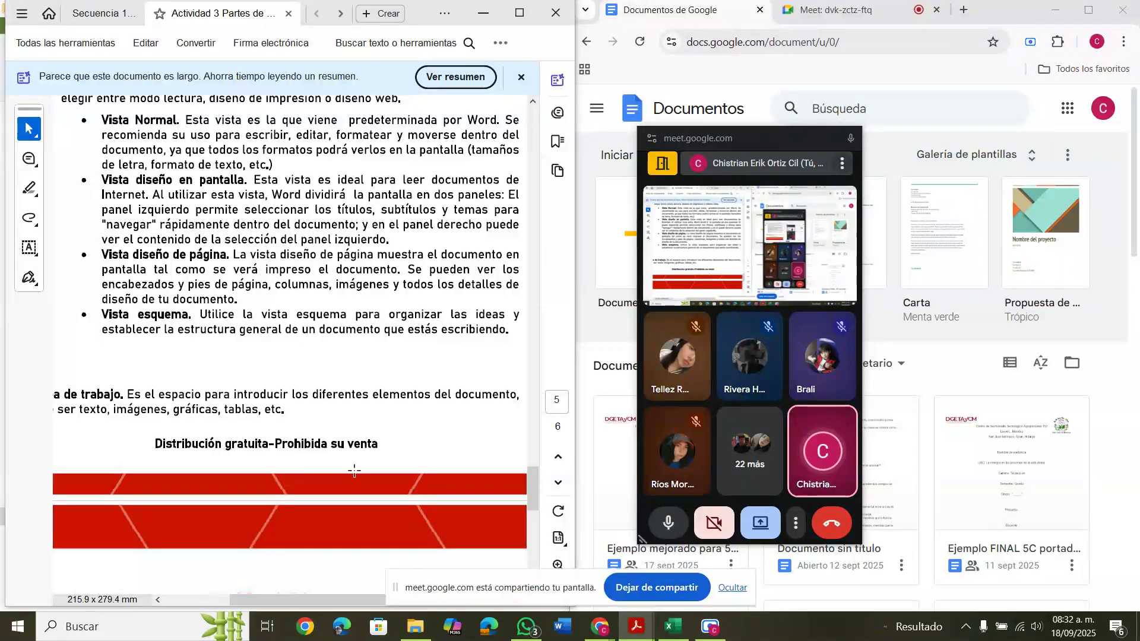
scroll(354, 470, "down", 1)
scroll(355, 471, "down", 10)
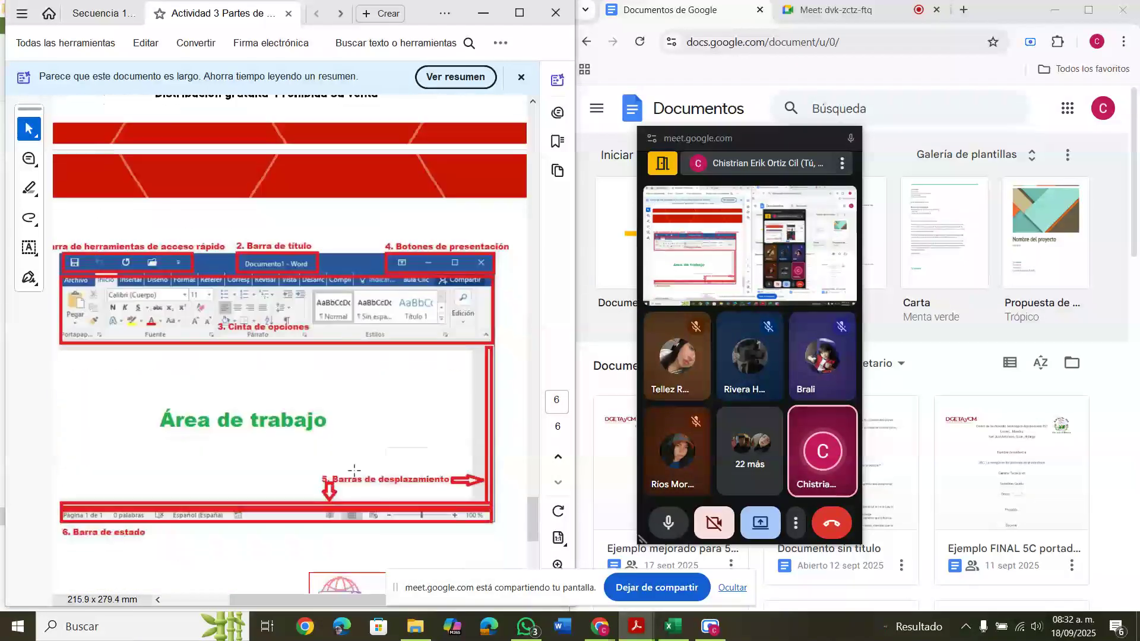
scroll(355, 471, "left", 3)
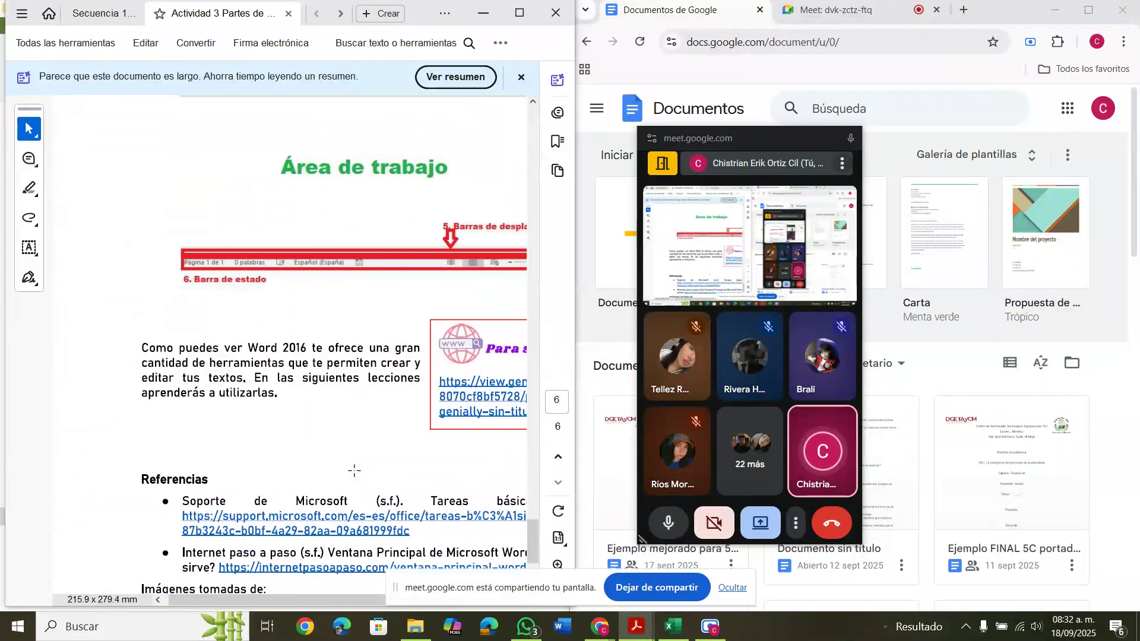
scroll(354, 471, "right", 1)
scroll(354, 471, "right", 2)
scroll(354, 471, "up", 8)
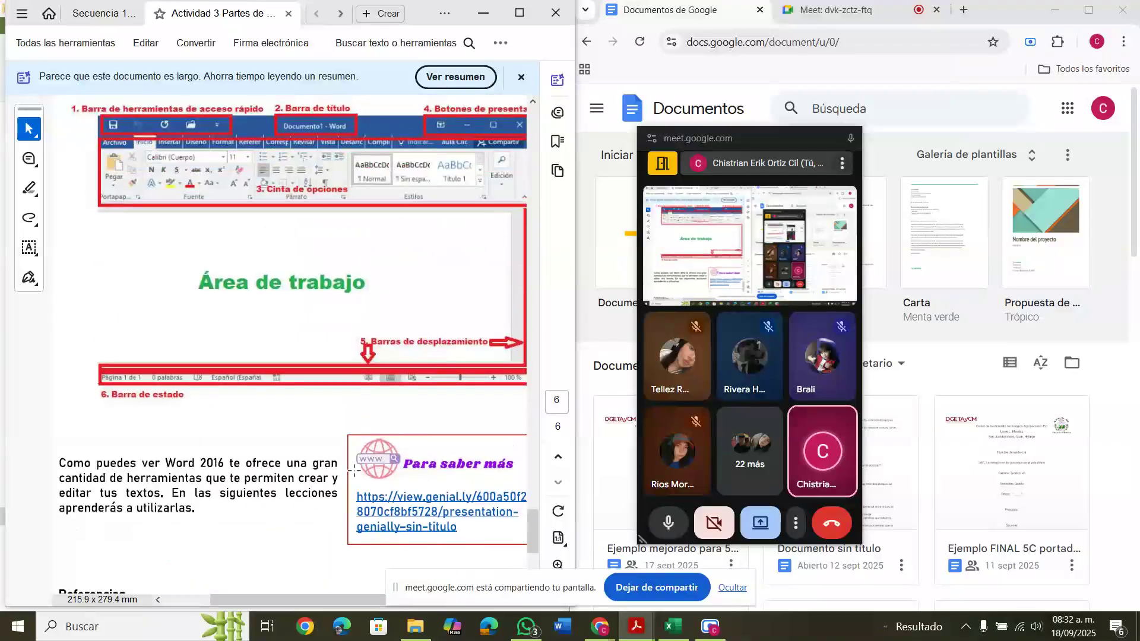
scroll(355, 470, "up", 10)
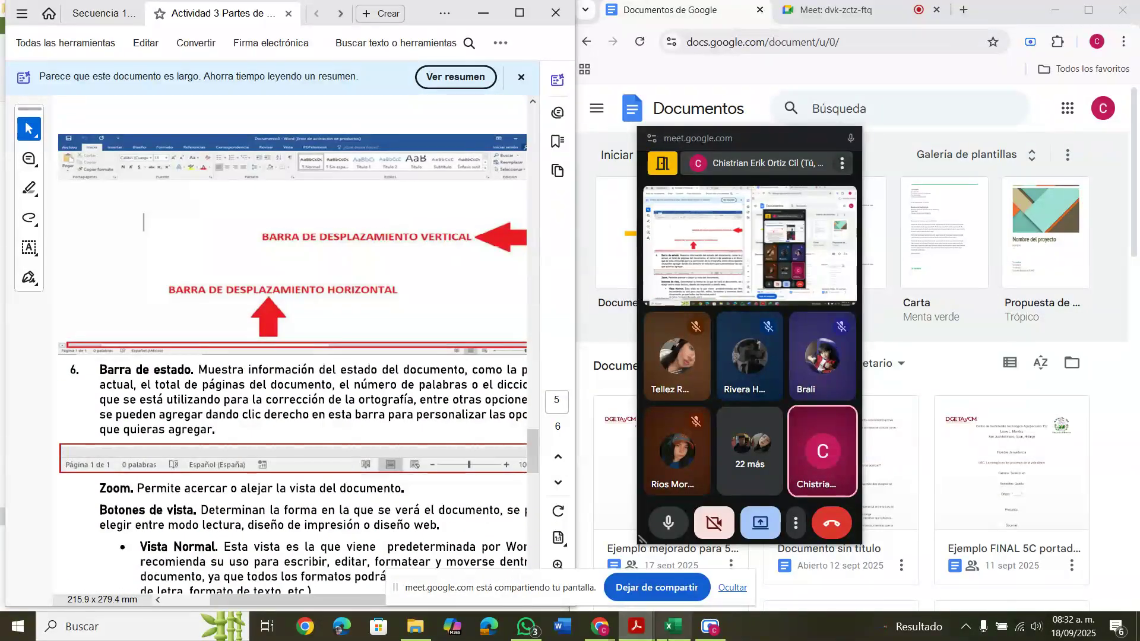
- Return to the Secuencia 1 PDF and examine the evaluation checklists for activities 2 and 3
mouse_move(628, 633)
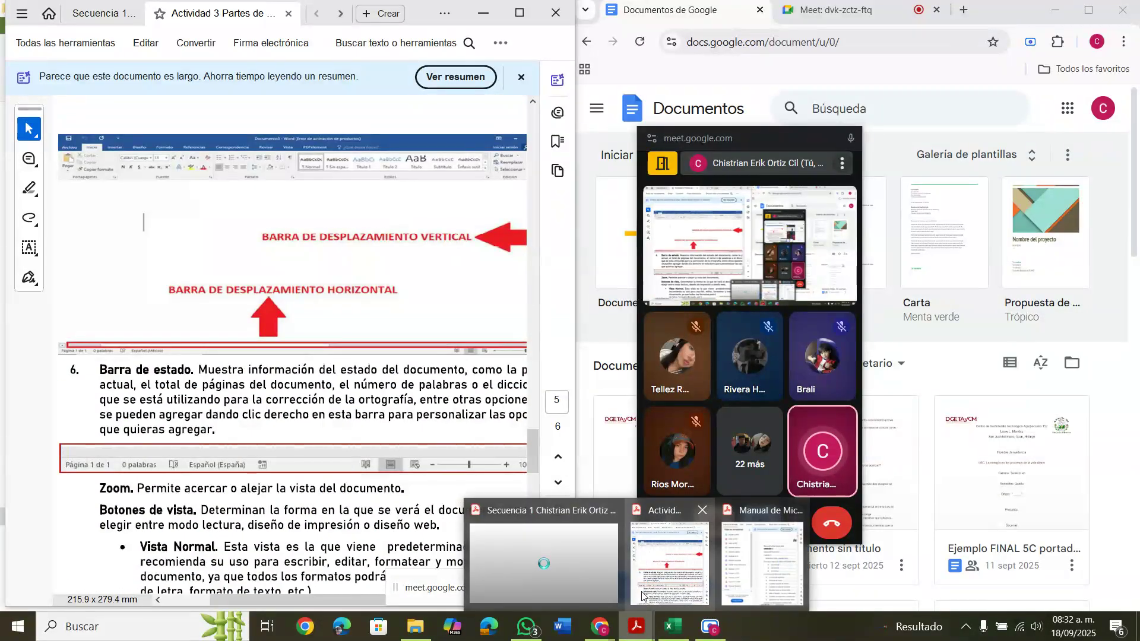
left_click(547, 545)
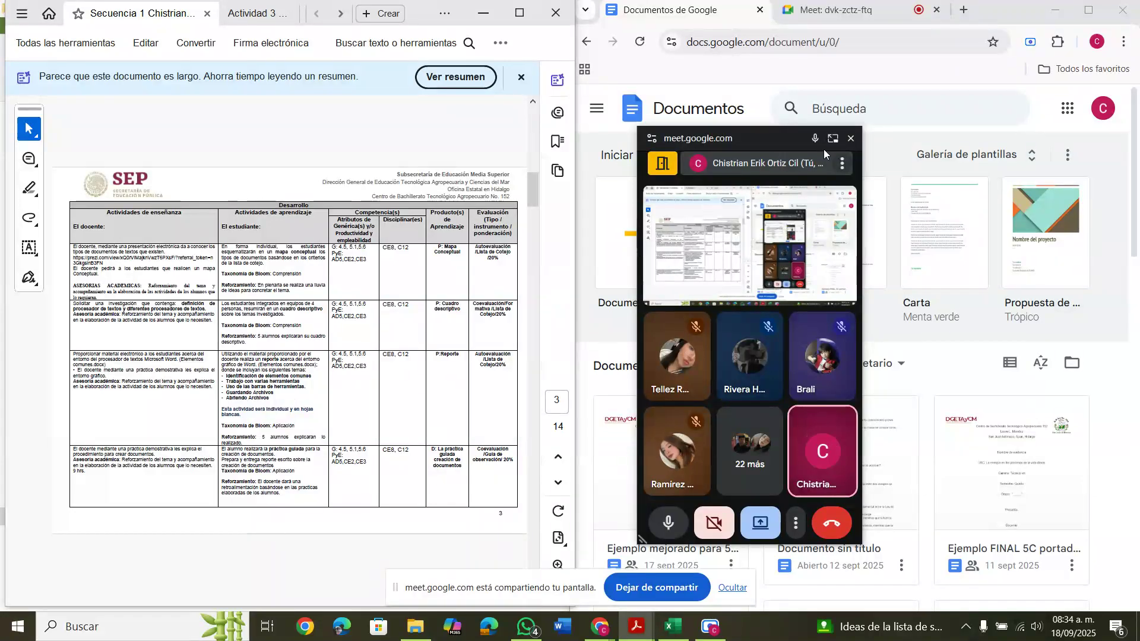
left_click(933, 381)
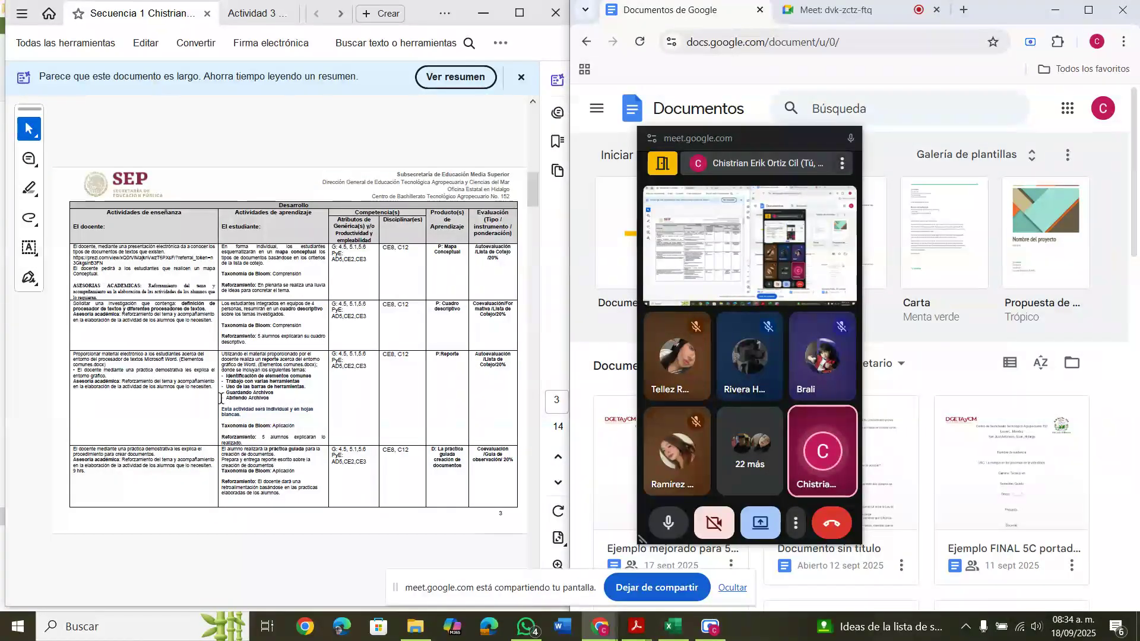
scroll(253, 428, "down", 3)
scroll(253, 428, "down", 2)
scroll(254, 427, "down", 2)
scroll(253, 427, "down", 1)
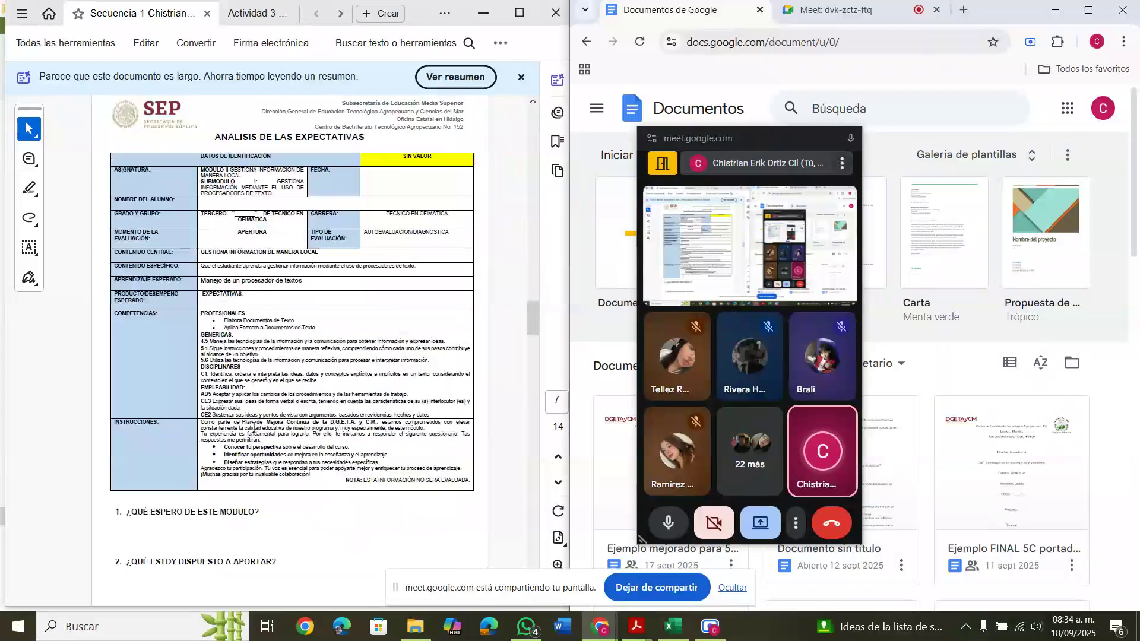
scroll(253, 427, "down", 2)
scroll(253, 427, "down", 1)
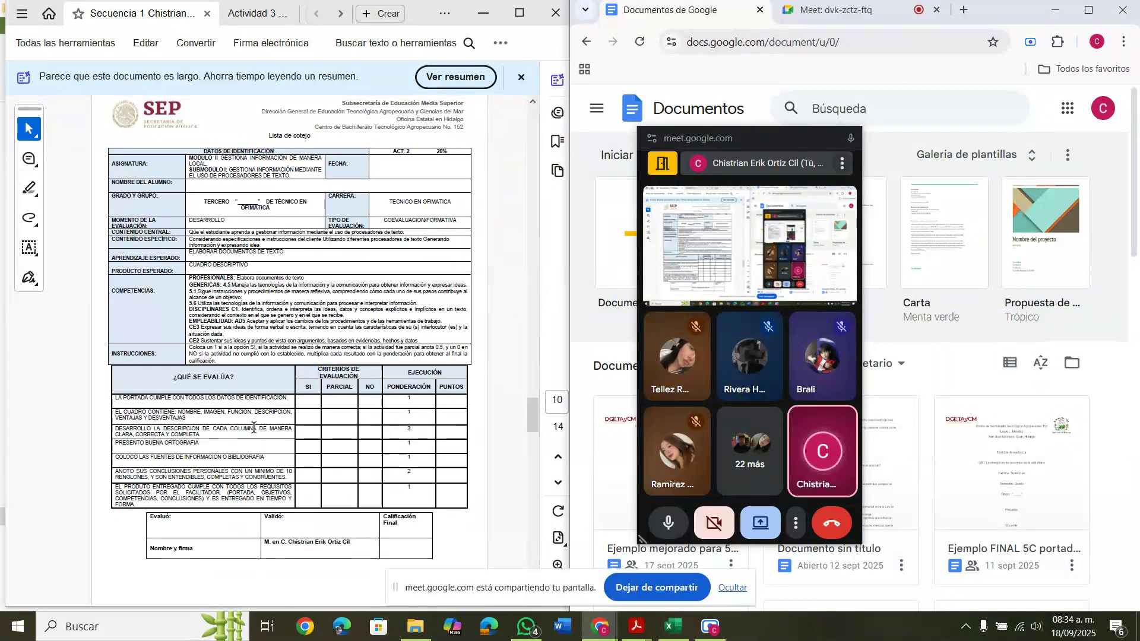
scroll(254, 427, "down", 1)
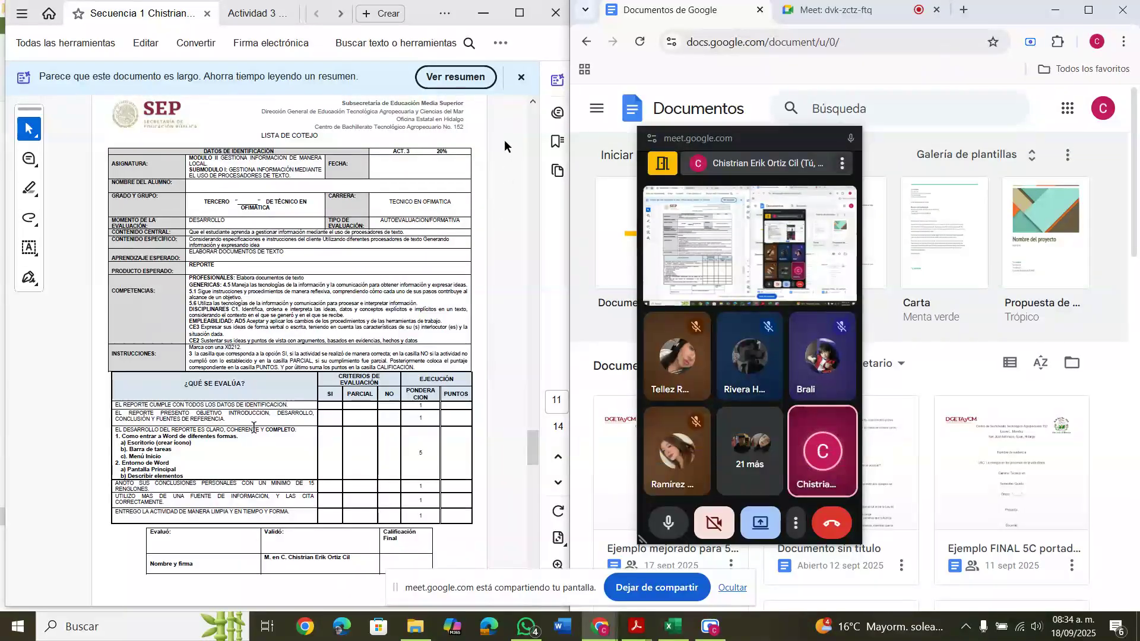
scroll(394, 380, "up", 10)
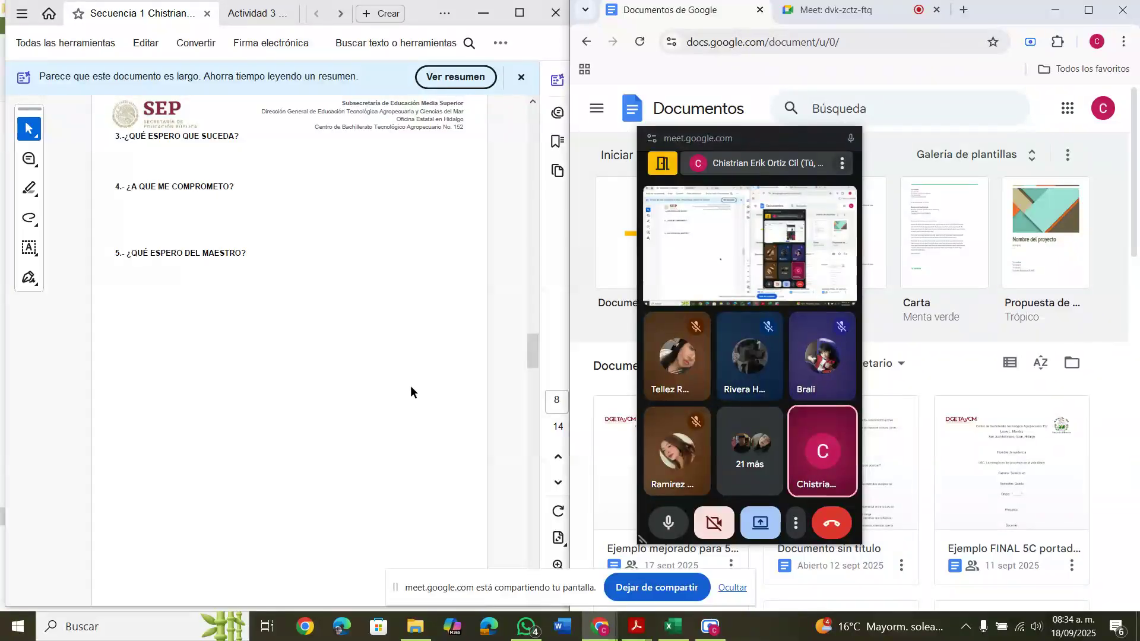
- Bring up the activity 3 checklist, maximize the Secuencia 1 window and move the floating meeting window off the page
scroll(518, 501, "down", 10)
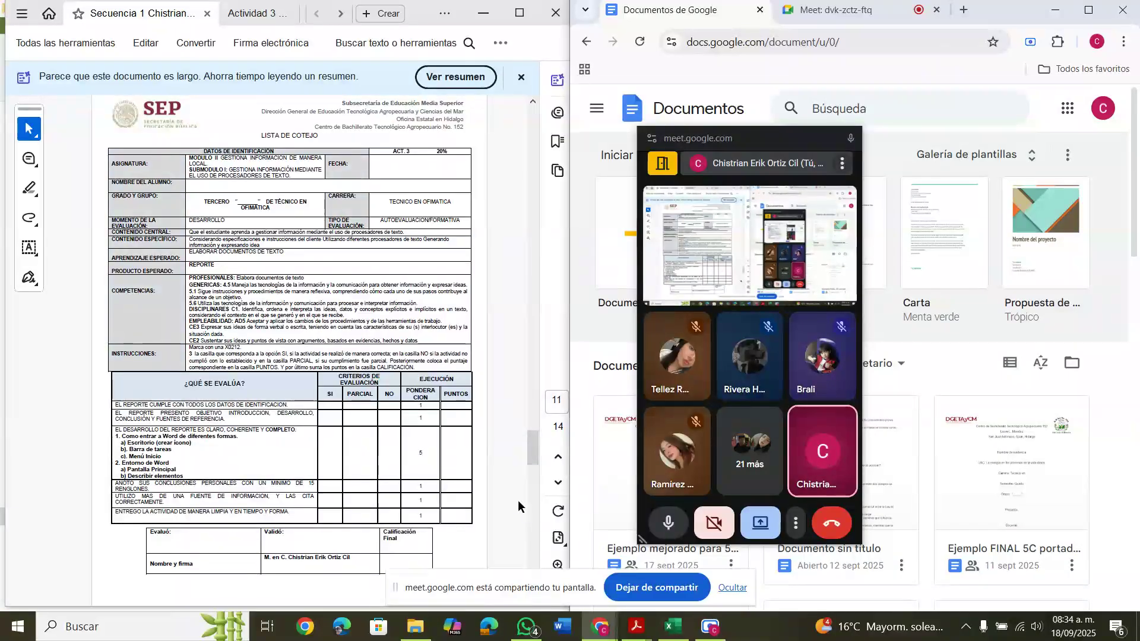
left_click(519, 16)
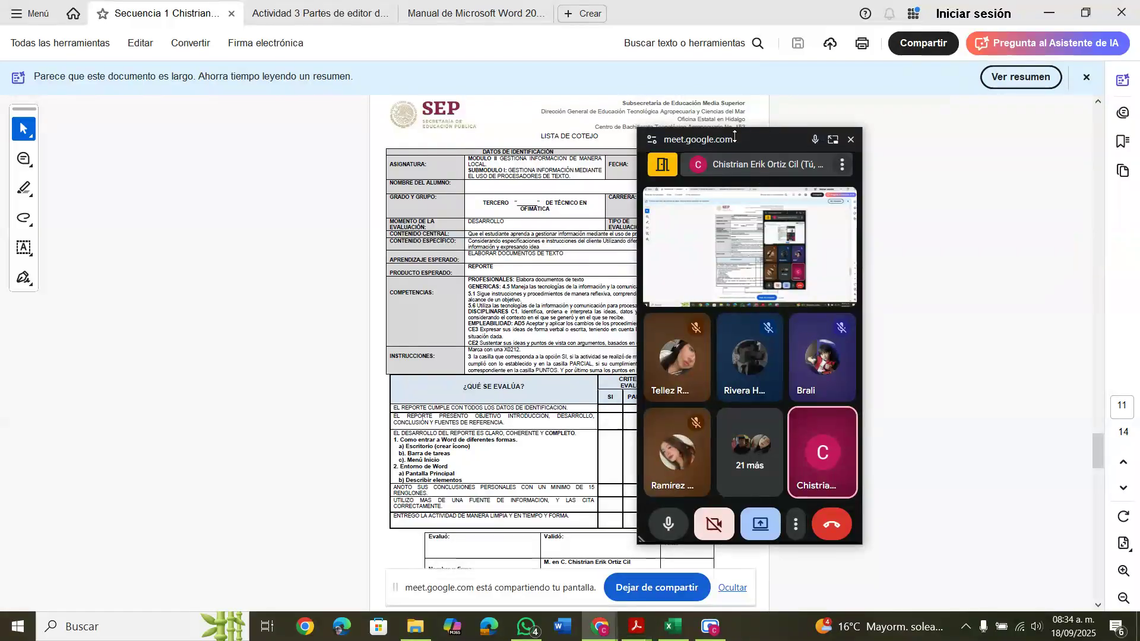
left_click_drag(707, 141, 982, 130)
- Look back through the checklists, expectations analysis and closing-activities pages of the sequence to its identification page
scroll(699, 237, "up", 3)
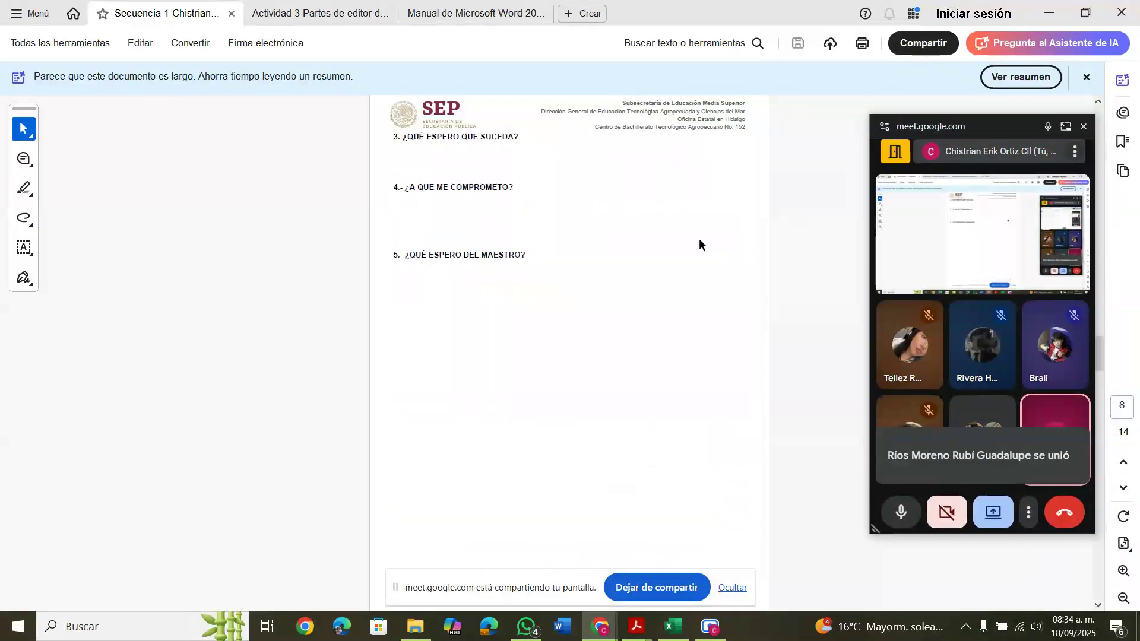
scroll(699, 238, "up", 3)
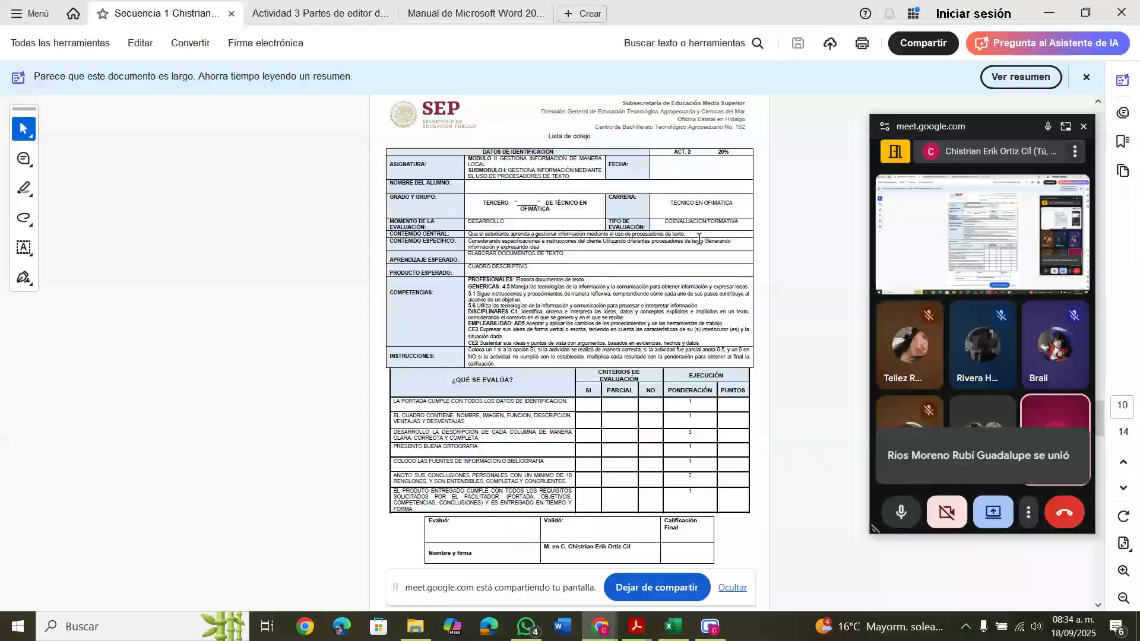
scroll(700, 238, "up", 3)
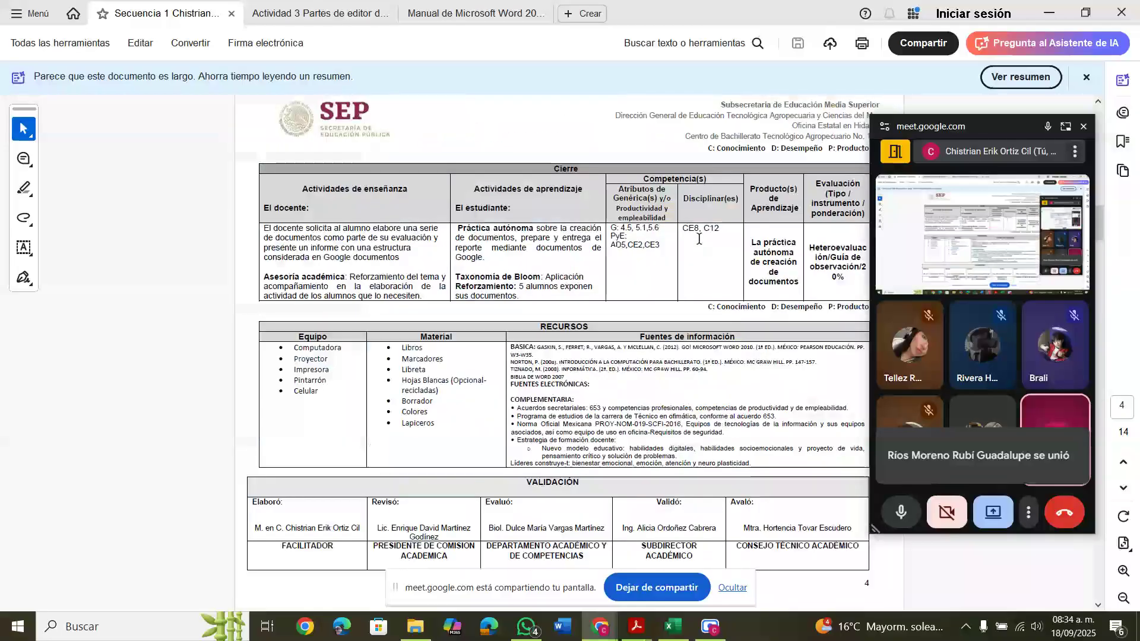
scroll(692, 394, "down", 5)
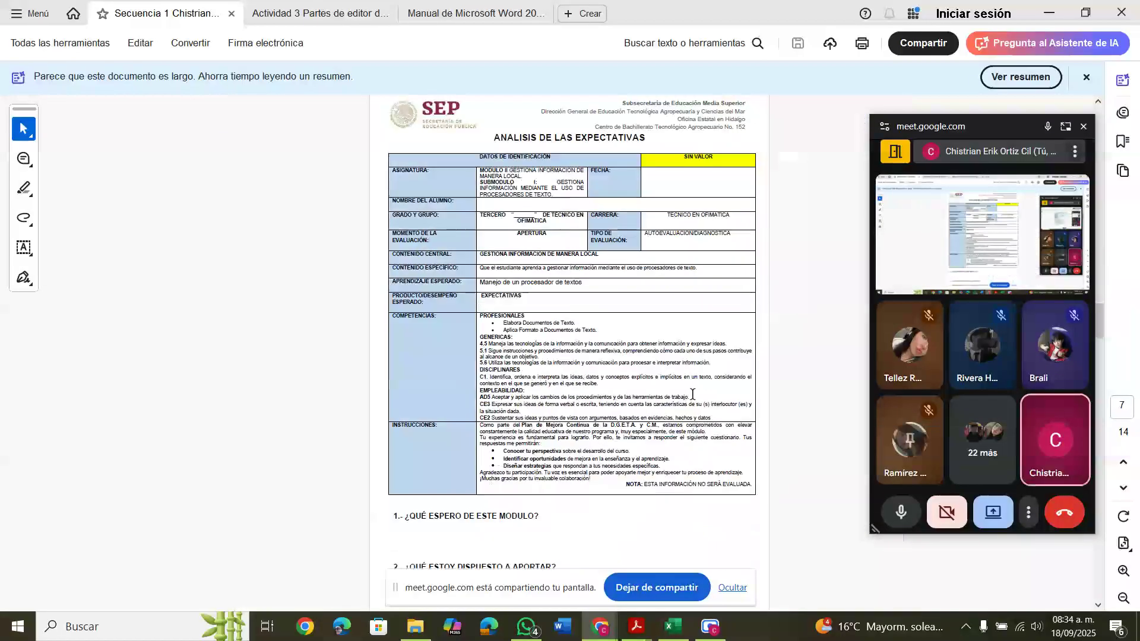
scroll(692, 394, "down", 2)
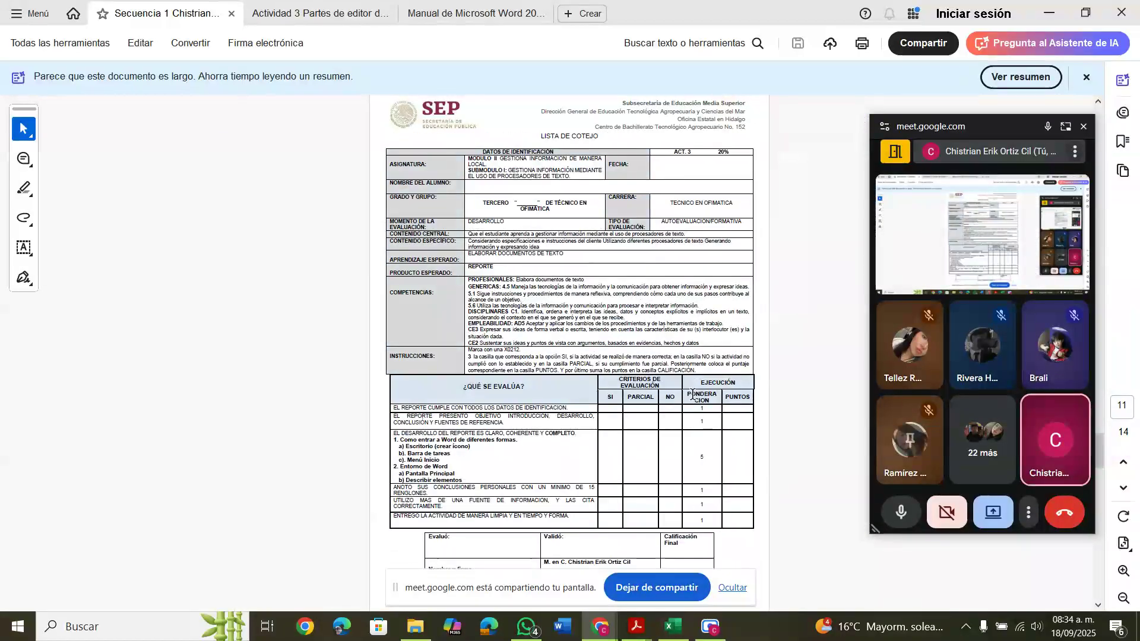
scroll(692, 394, "up", 8)
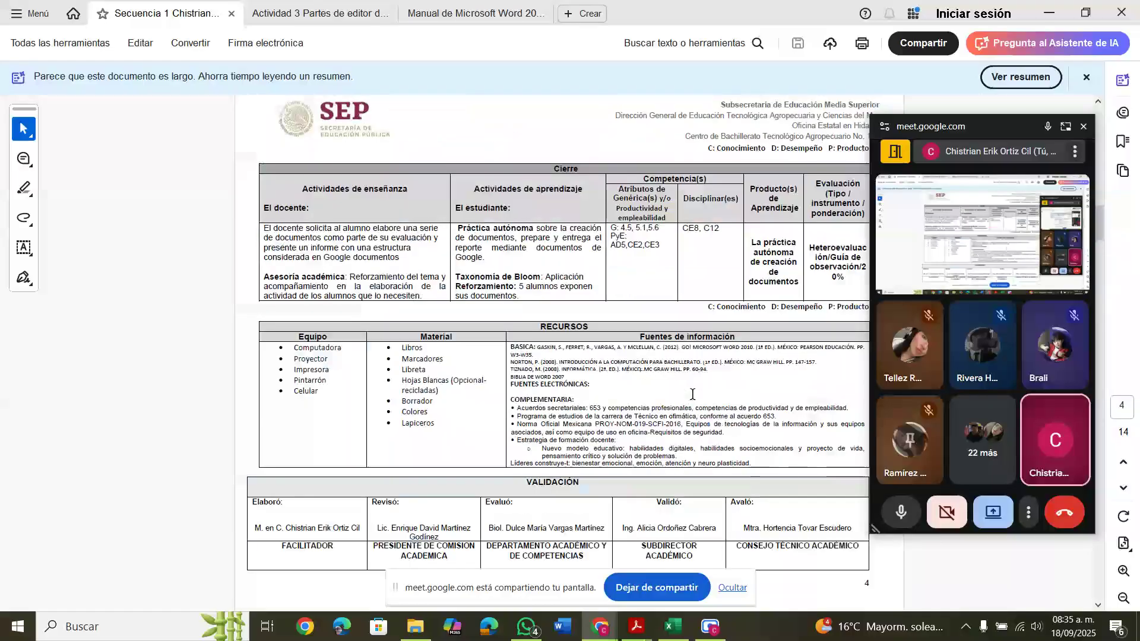
scroll(693, 393, "up", 3)
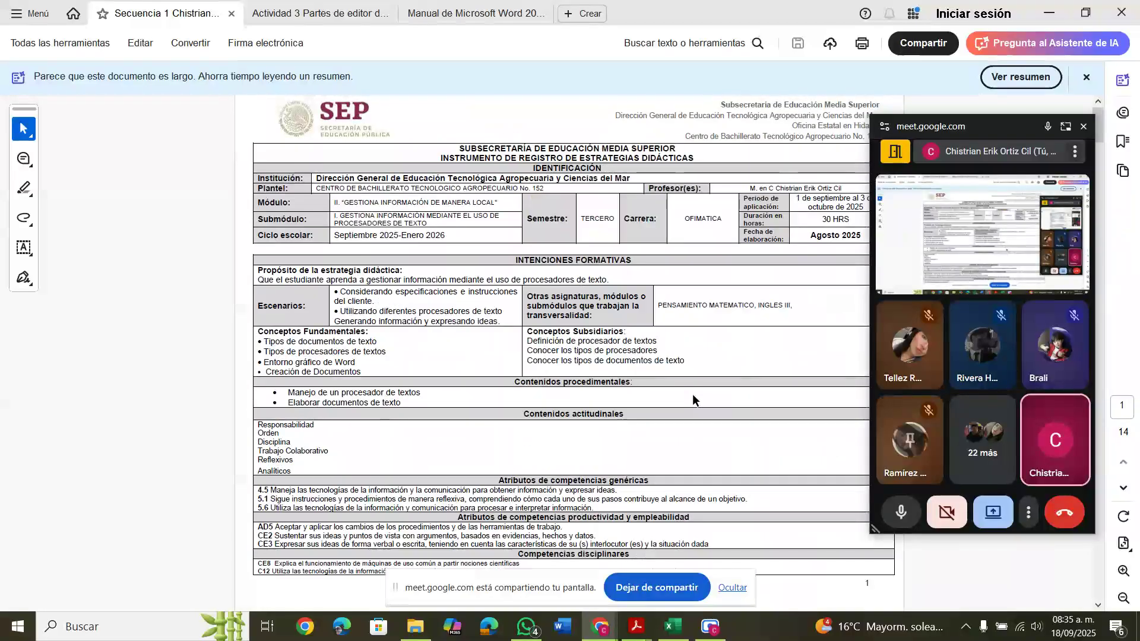
- Enlarge the Secuencia 1 pages and examine the evaluation criteria of the activity 3 checklist on page 11
left_click(1122, 571)
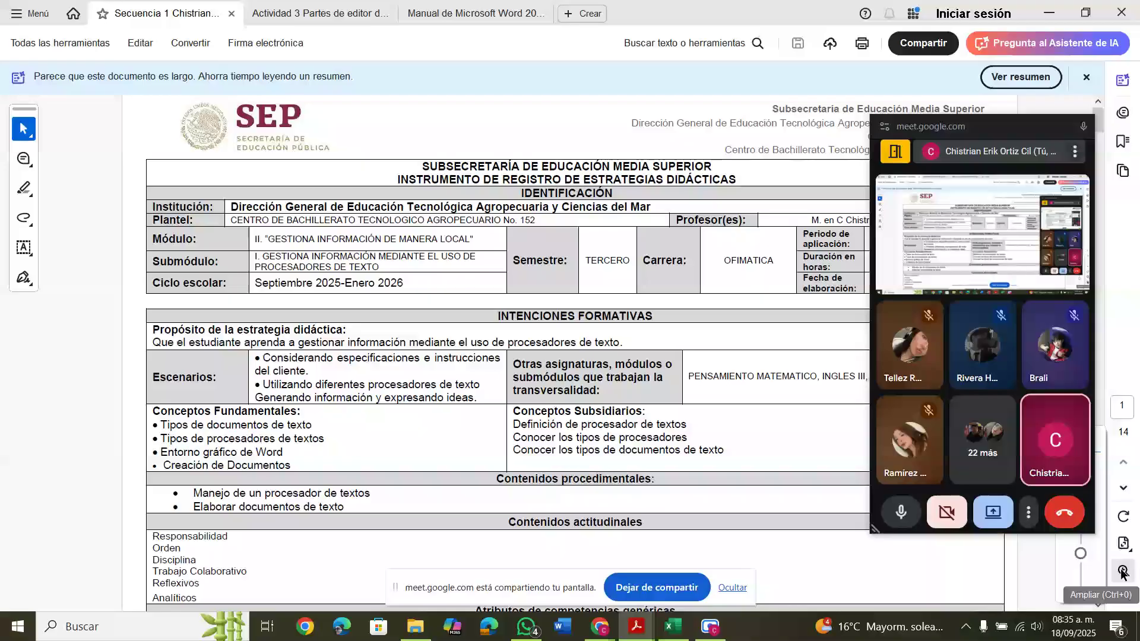
scroll(666, 448, "down", 20)
scroll(666, 447, "down", 20)
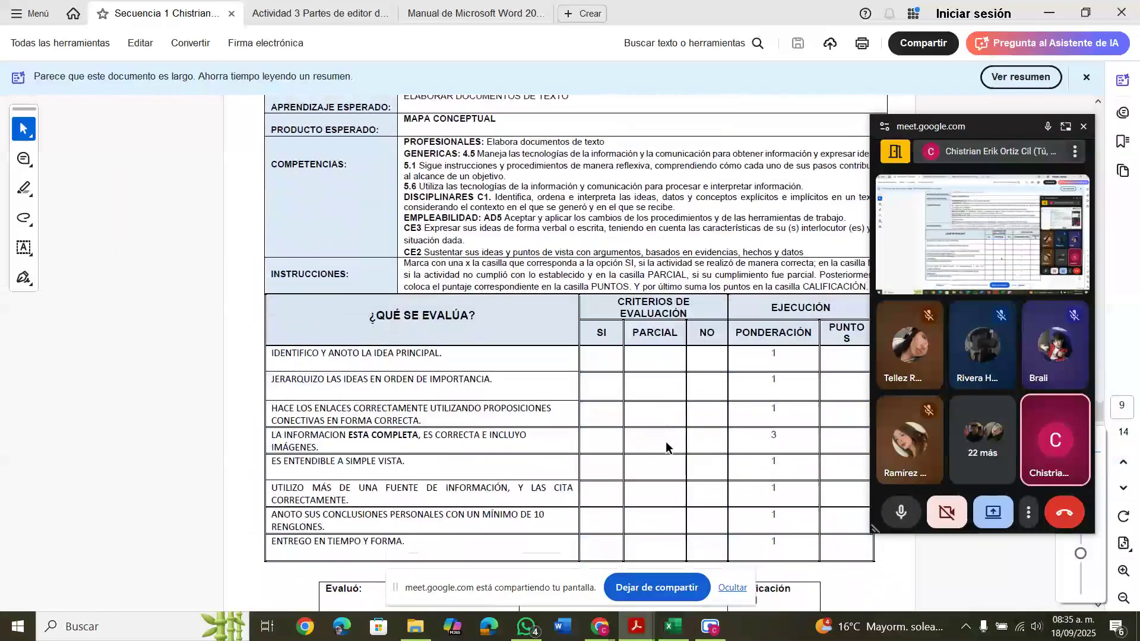
scroll(665, 445, "down", 15)
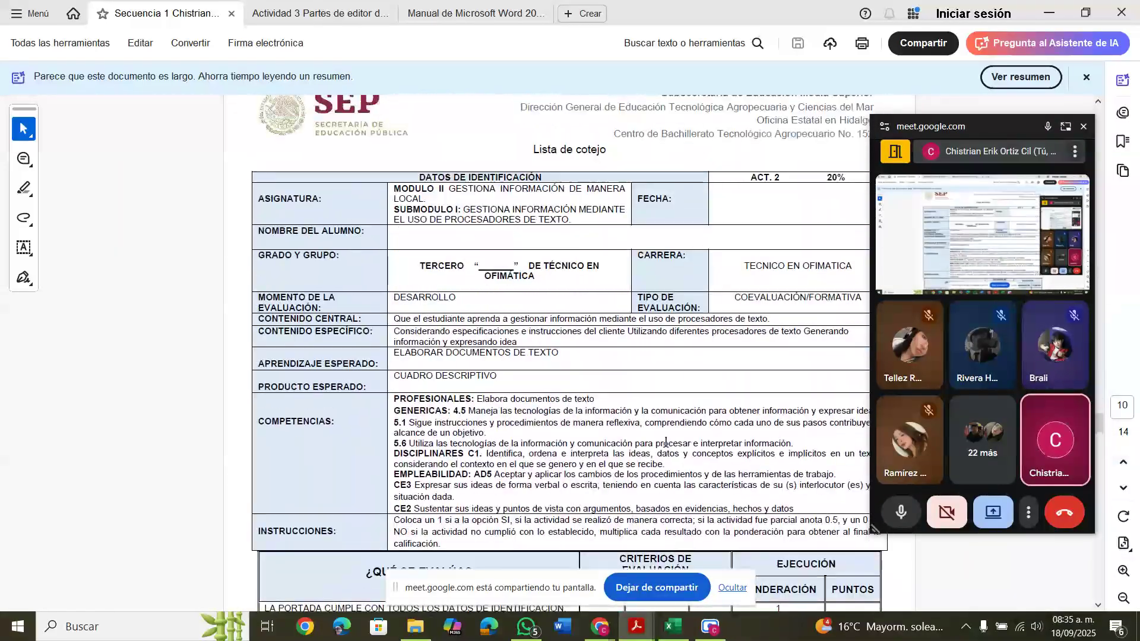
scroll(665, 443, "down", 15)
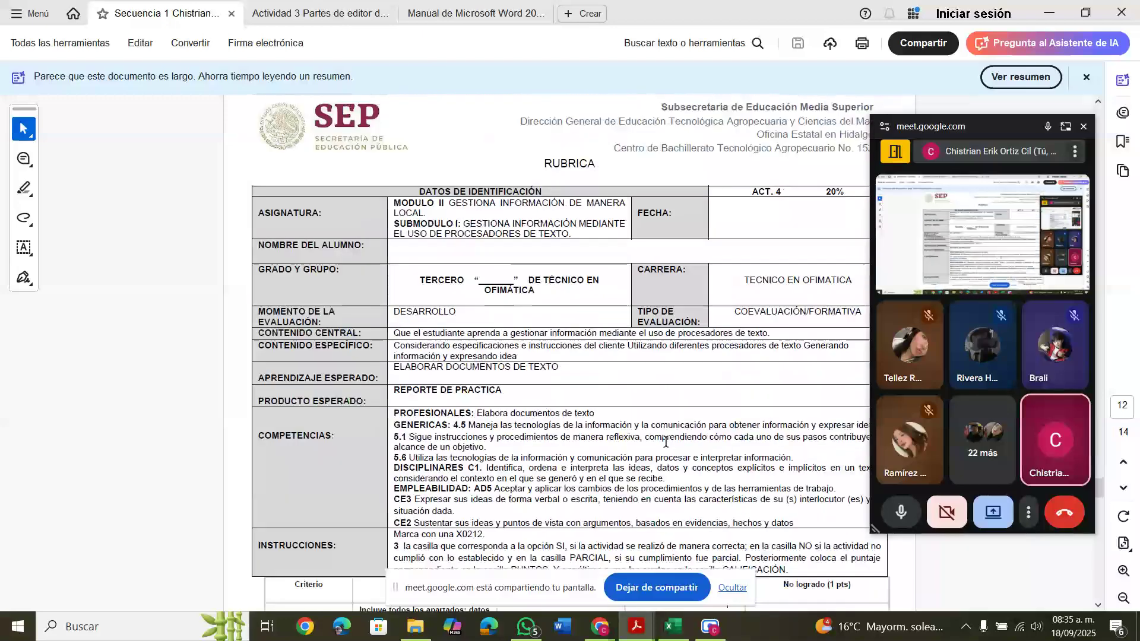
scroll(665, 443, "up", 5)
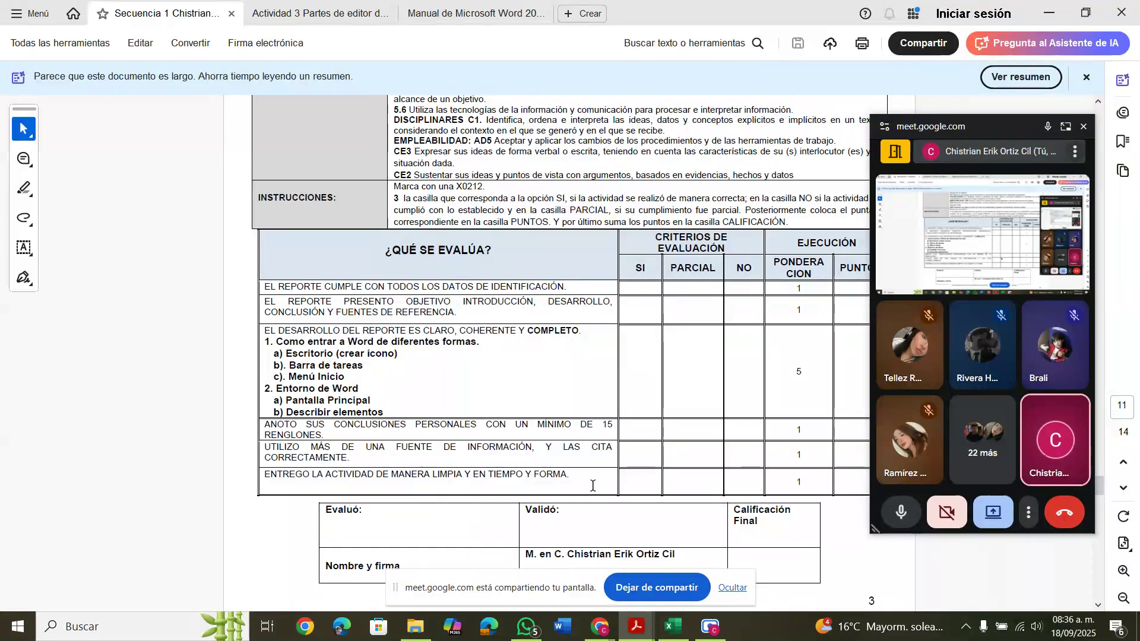
- Switch to the Manual de Microsoft Word 2016 PDF and look through its whole index
mouse_move(630, 636)
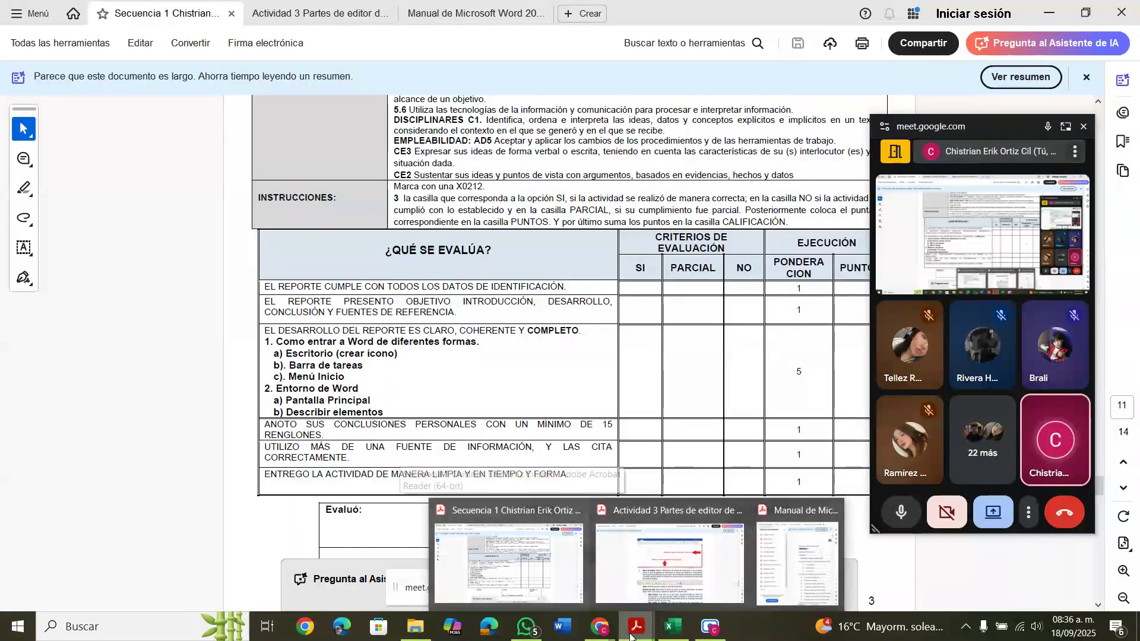
left_click(671, 572)
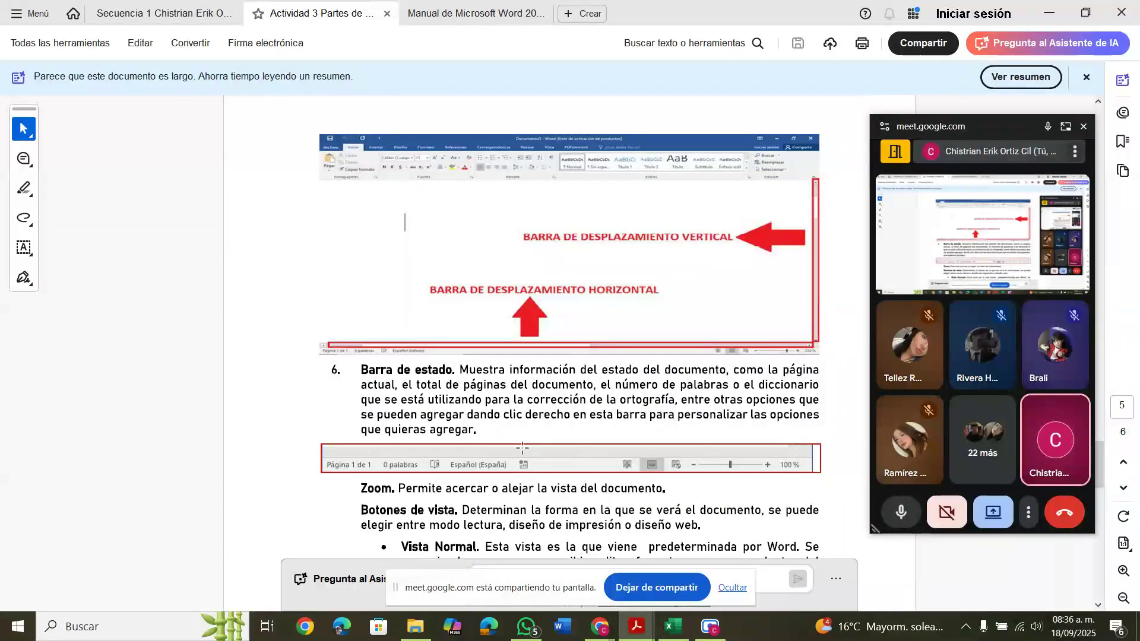
mouse_move(635, 637)
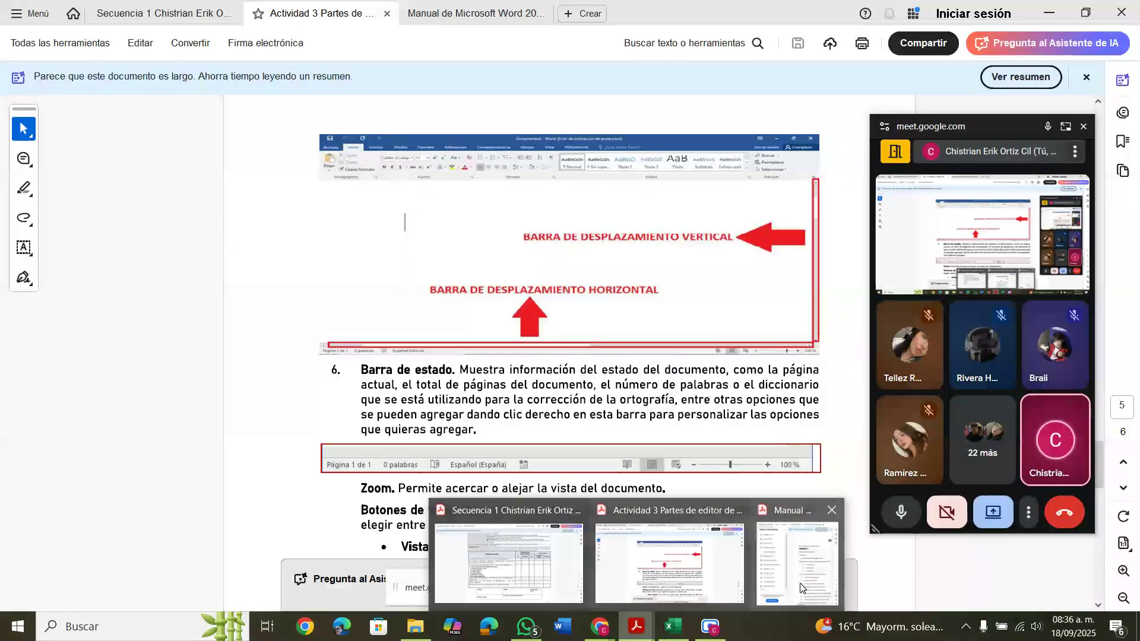
left_click(802, 579)
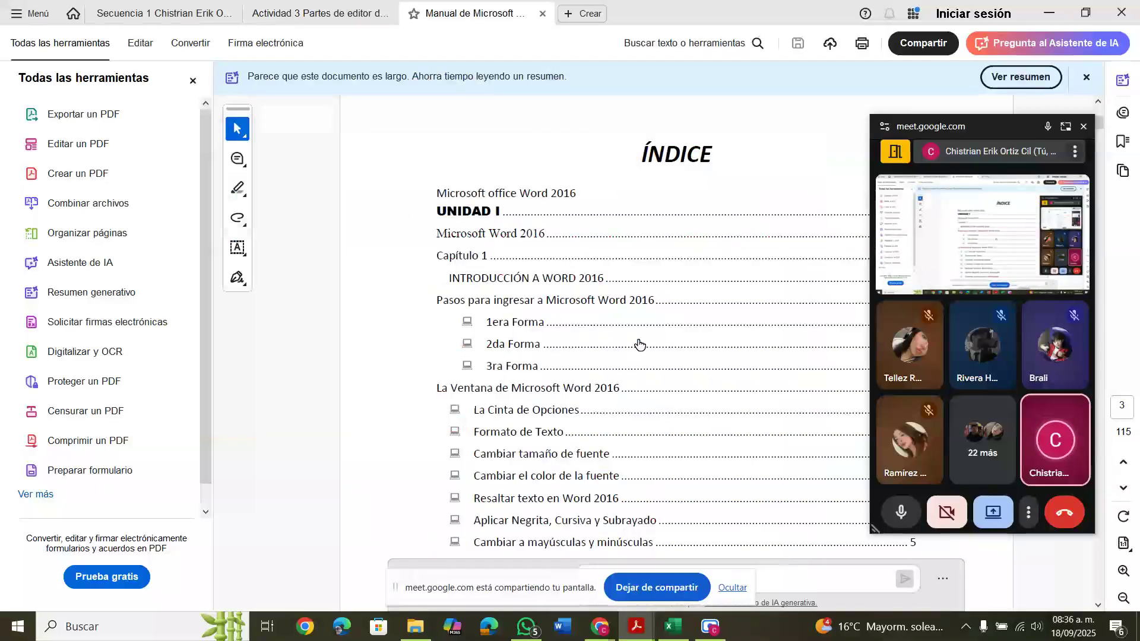
scroll(639, 343, "down", 10)
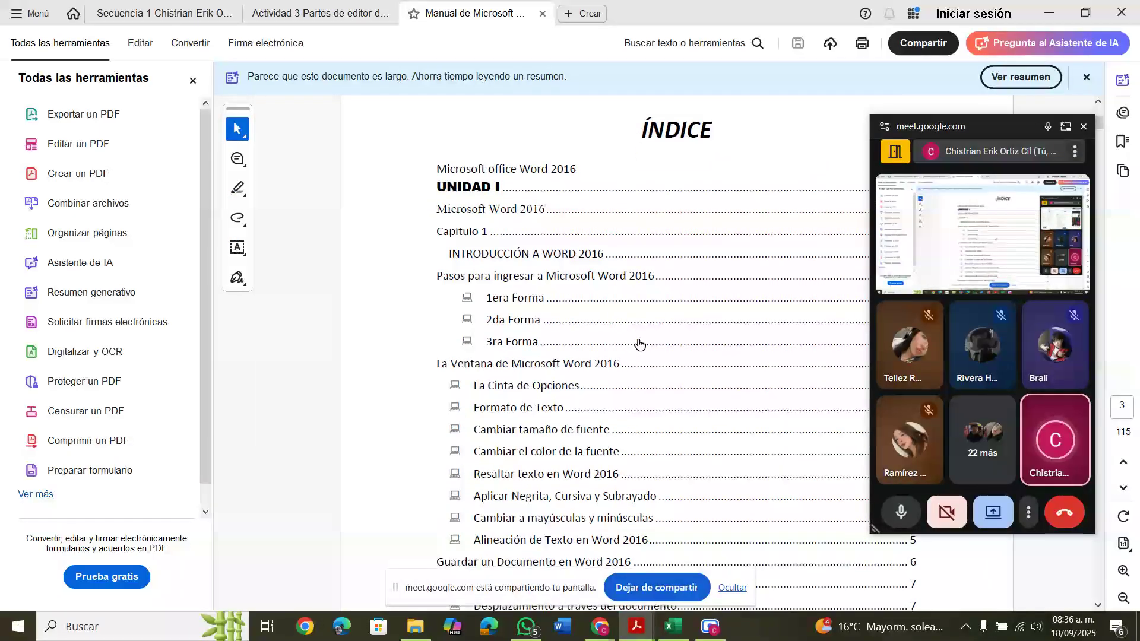
scroll(638, 343, "down", 12)
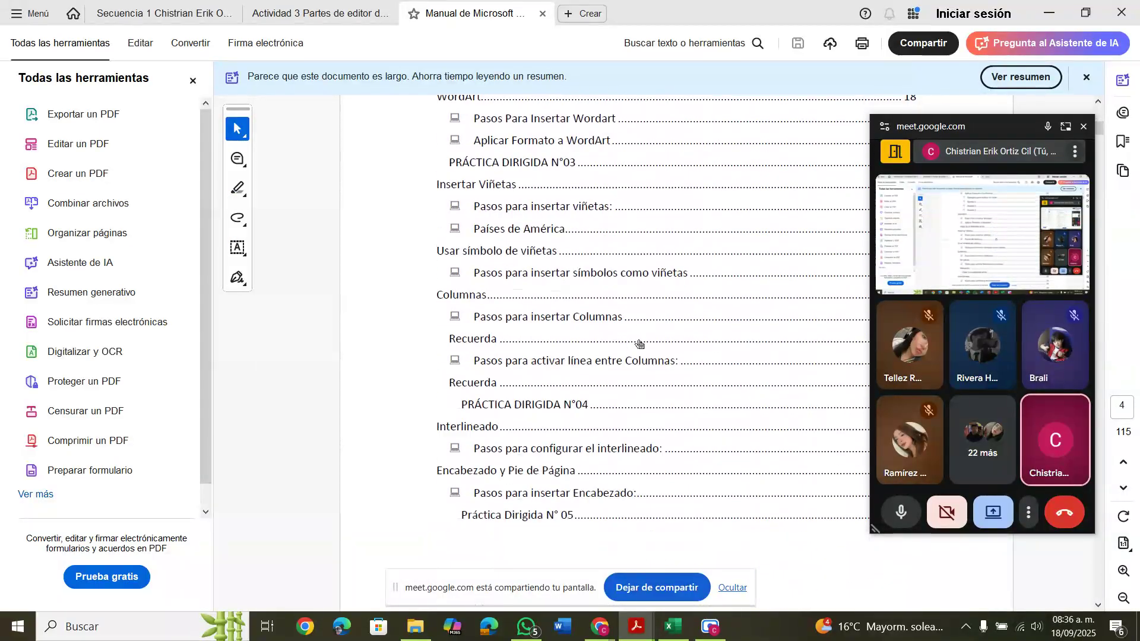
scroll(639, 343, "down", 15)
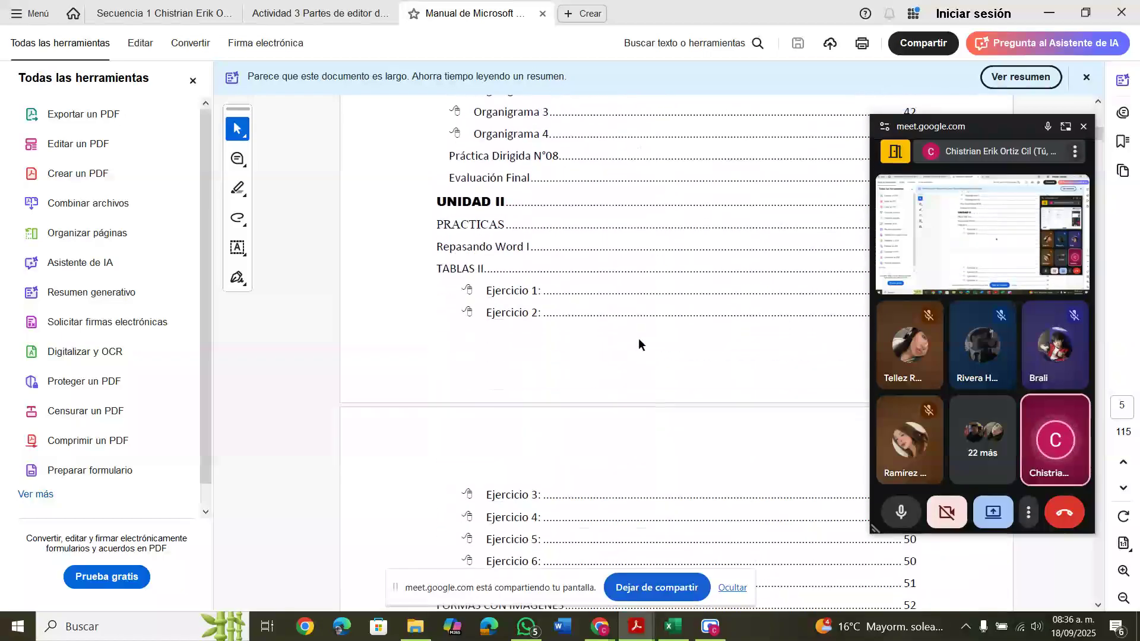
scroll(638, 343, "down", 20)
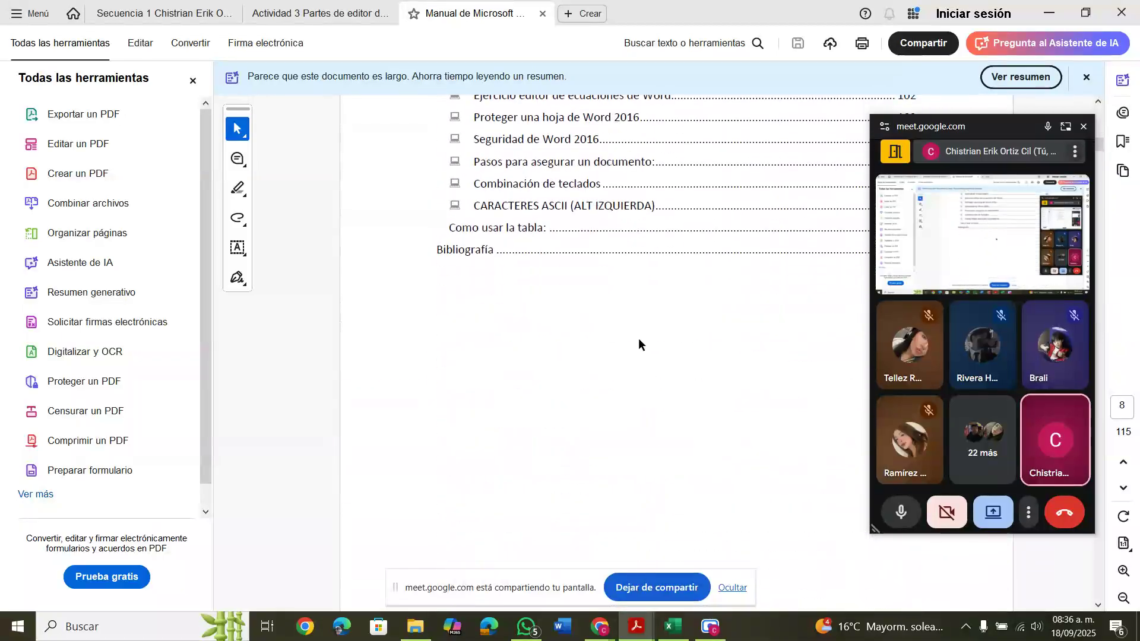
- Review the manual's Chapter 1 introduction, the three ways to open Word 2016 and the numbered window diagram
scroll(639, 343, "down", 6)
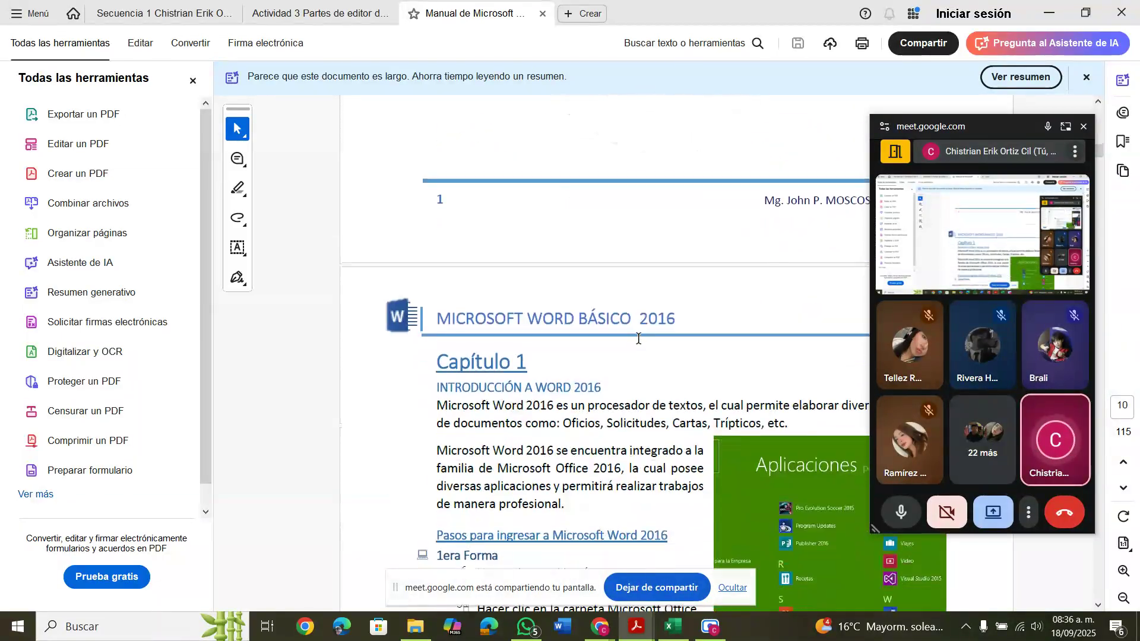
scroll(638, 338, "up", 10)
scroll(638, 339, "down", 10)
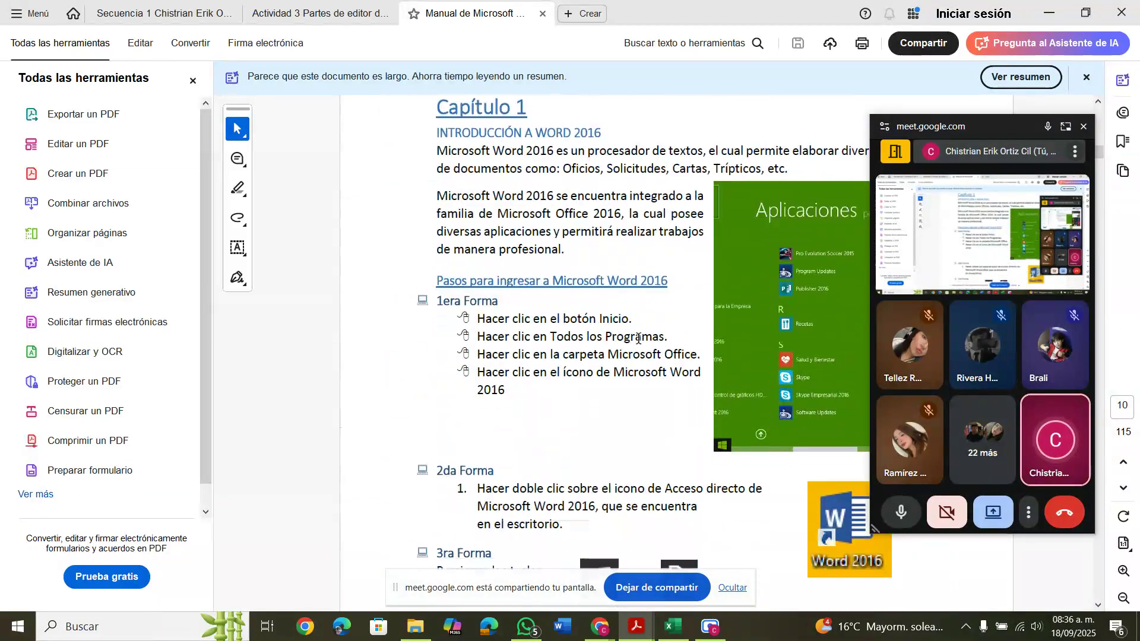
scroll(639, 338, "down", 10)
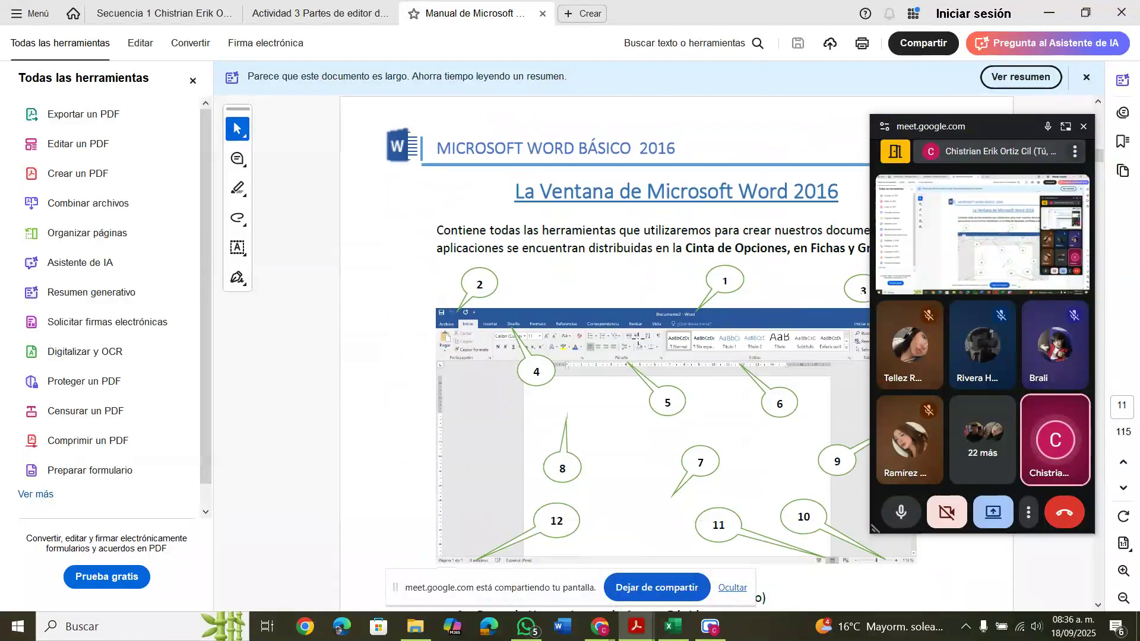
- Review the manual's sections on text formatting, highlighting and saving a document in Word 2016
scroll(638, 338, "down", 12)
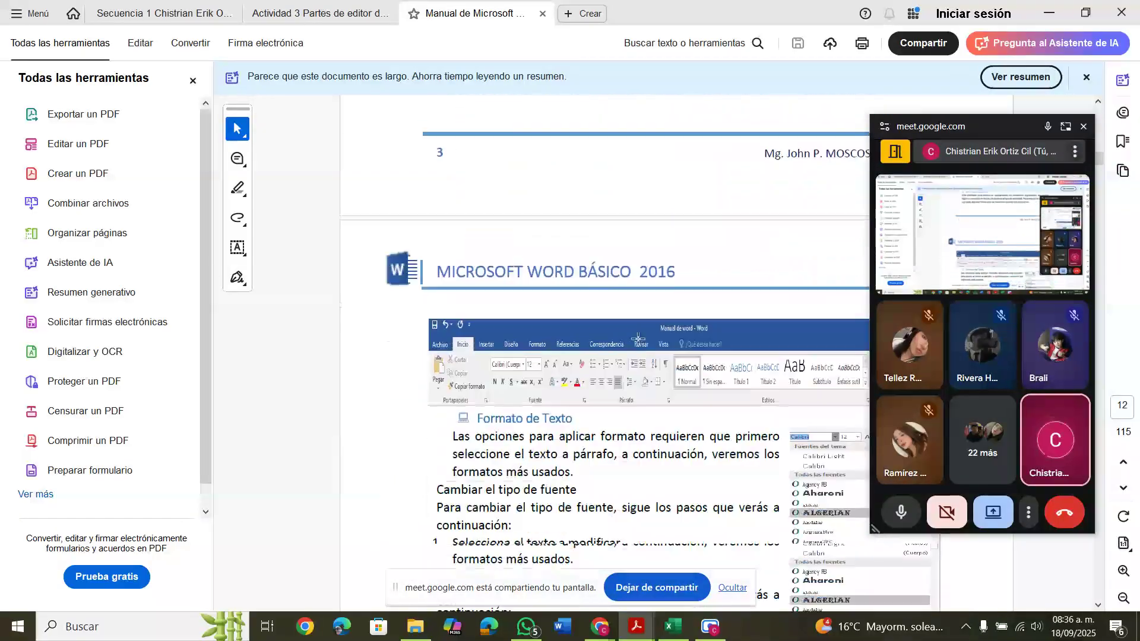
scroll(638, 339, "down", 12)
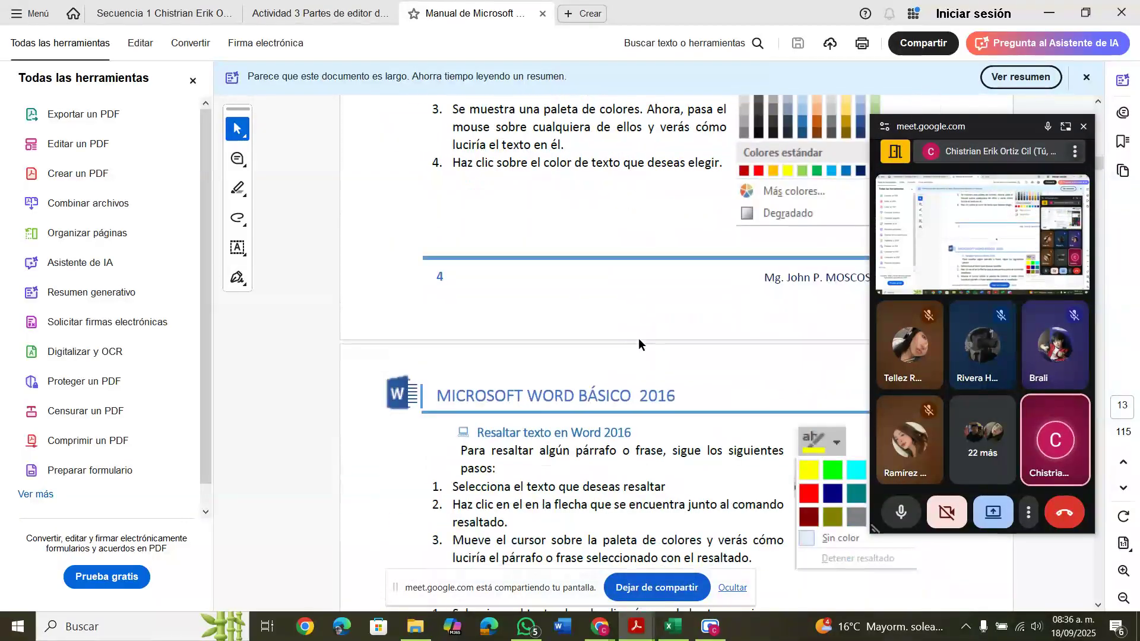
scroll(638, 338, "down", 12)
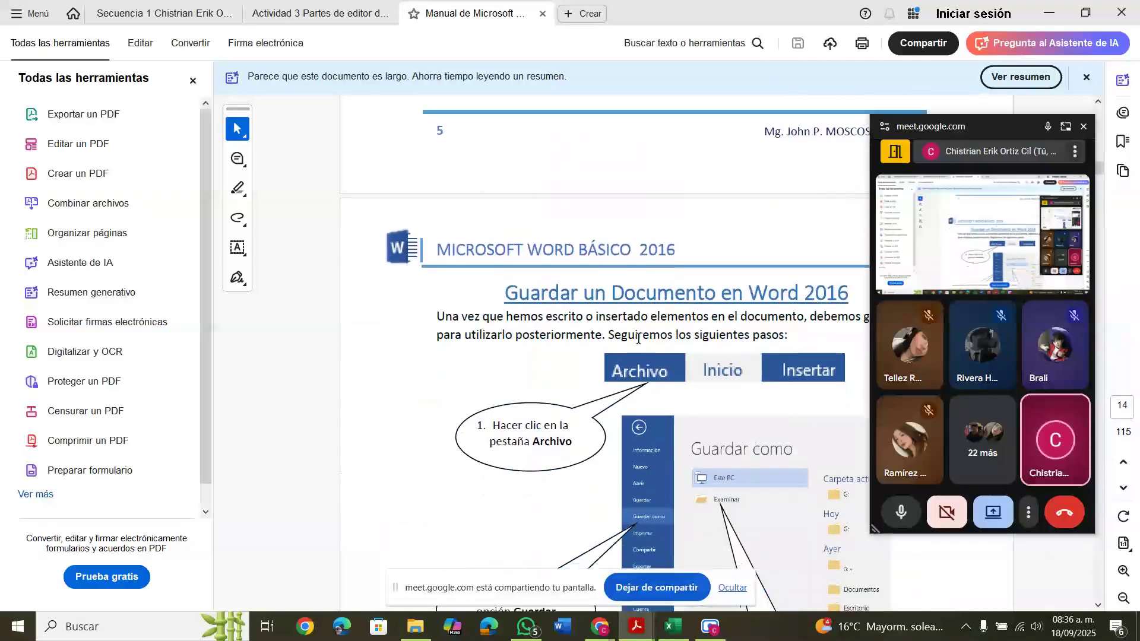
scroll(638, 338, "down", 6)
scroll(638, 338, "up", 5)
scroll(636, 338, "down", 10)
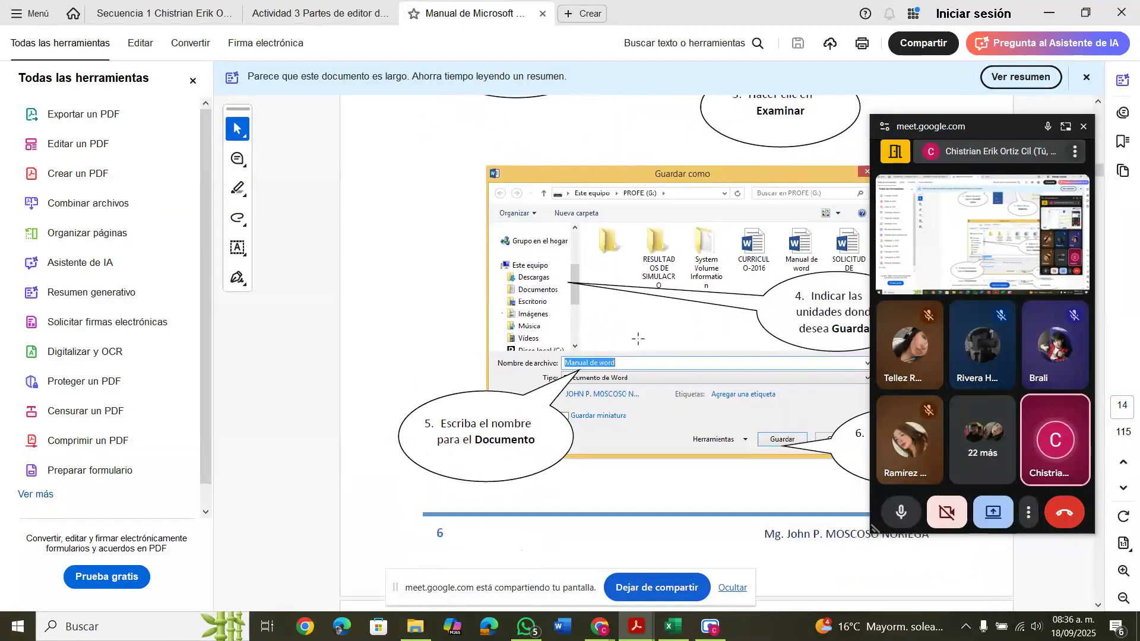
- Review the manual's section on moving through the document and its table of keyboard shortcuts on page 16
scroll(638, 340, "down", 10)
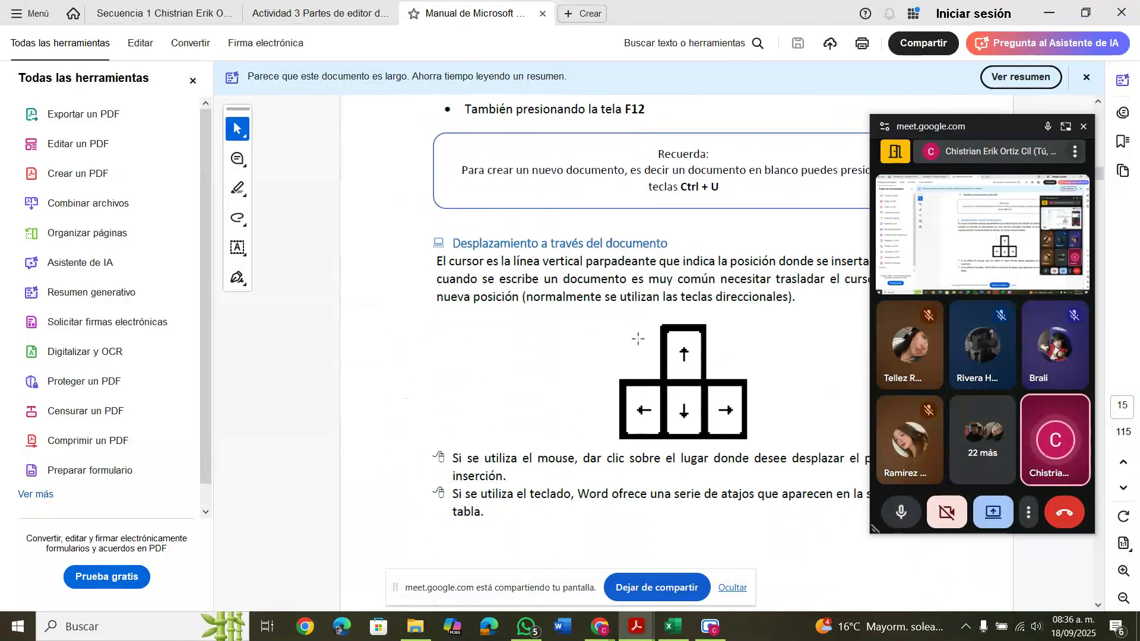
scroll(639, 337, "down", 15)
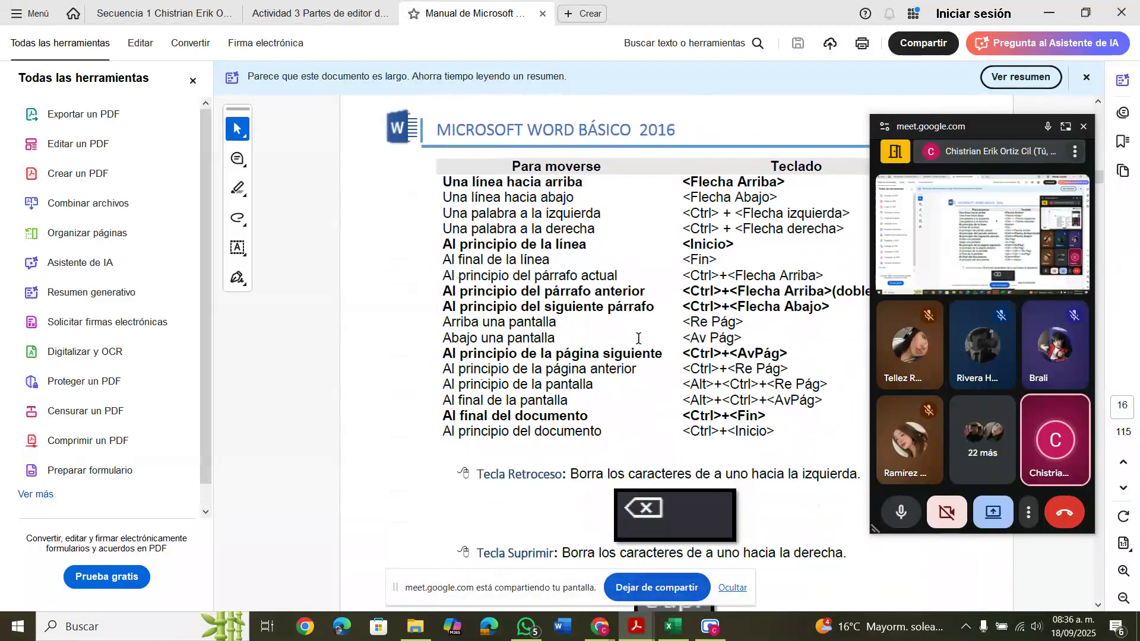
scroll(638, 338, "down", 6)
scroll(638, 339, "up", 10)
scroll(639, 337, "up", 8)
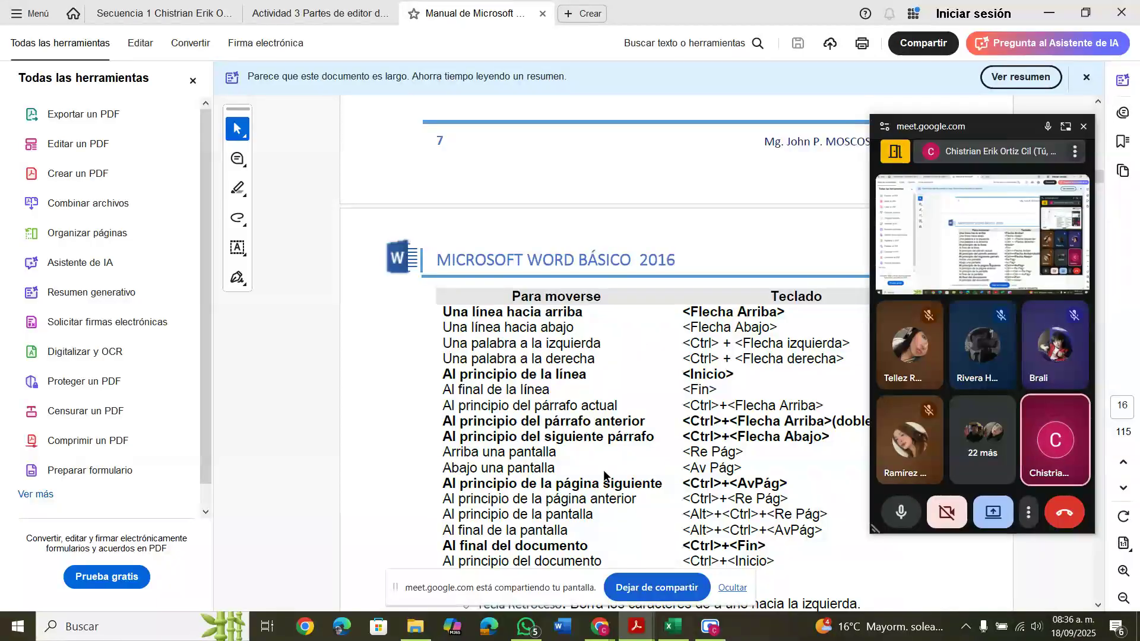
- Return to the Secuencia 1 PDF to show the activity 3 checklist criteria
mouse_move(605, 638)
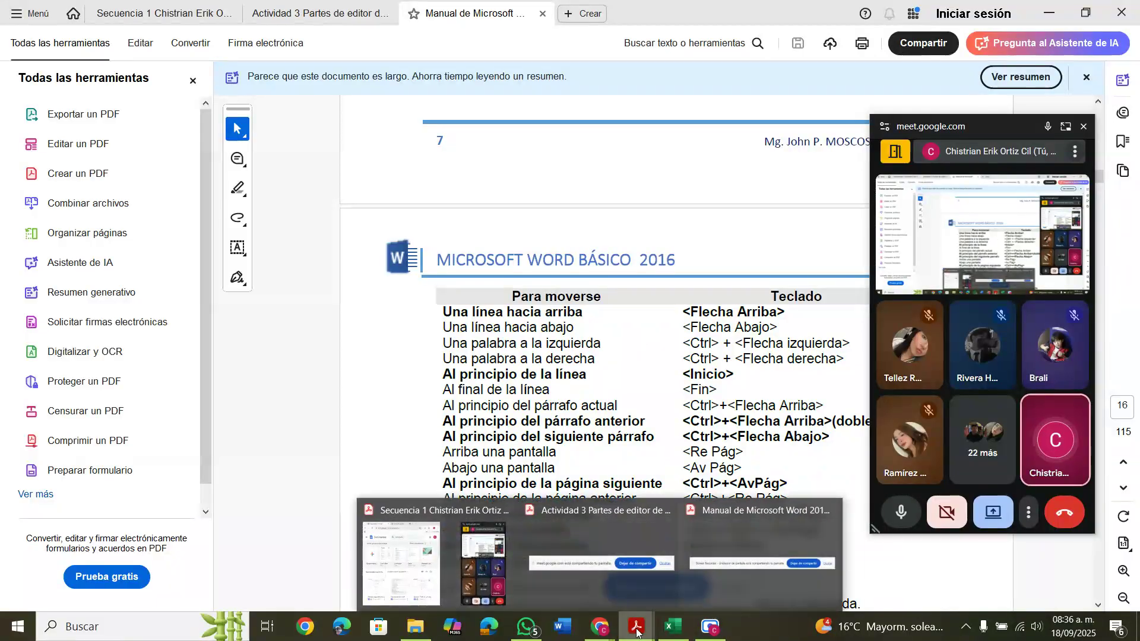
mouse_move(636, 629)
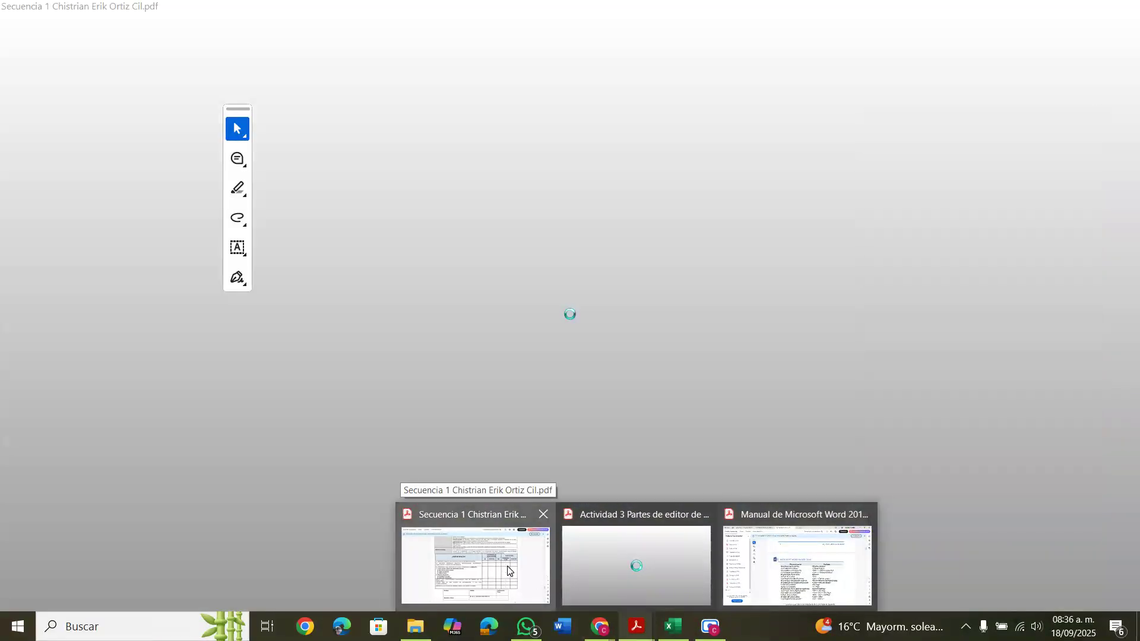
left_click(508, 571)
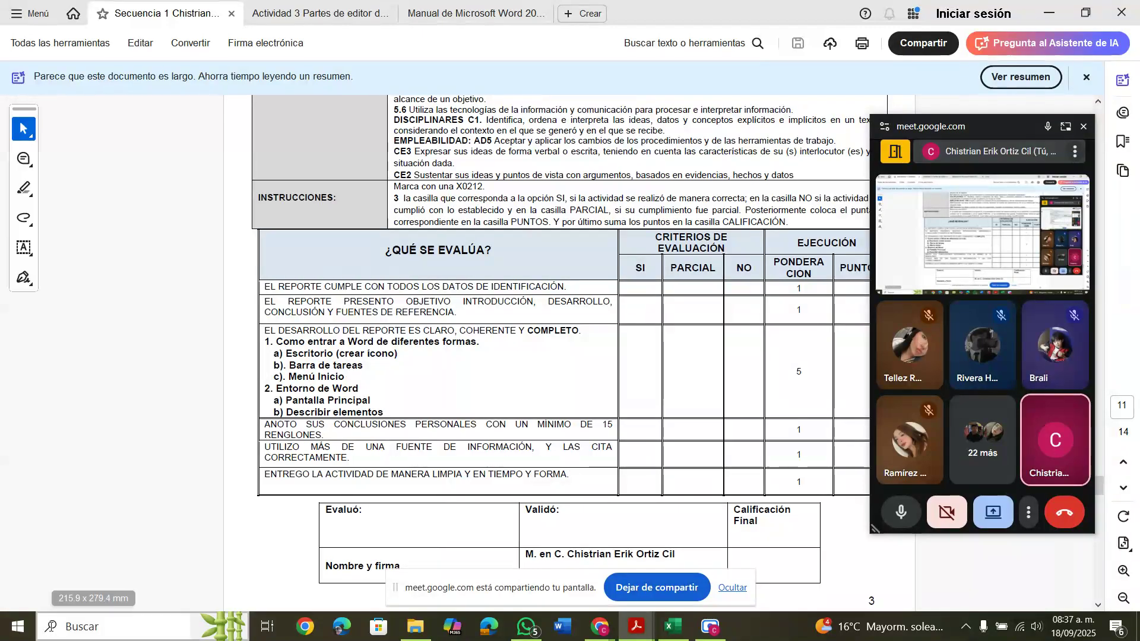
- Search Windows for WORD and show the Word app's options for pinning to Start and the taskbar
left_click(16, 629)
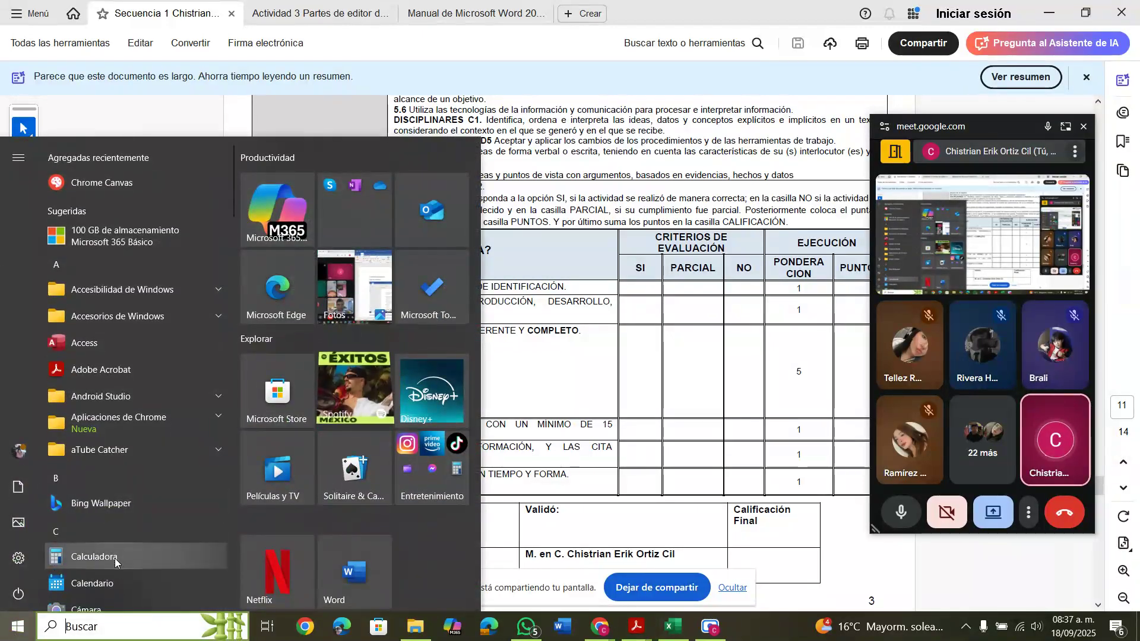
left_click(101, 629)
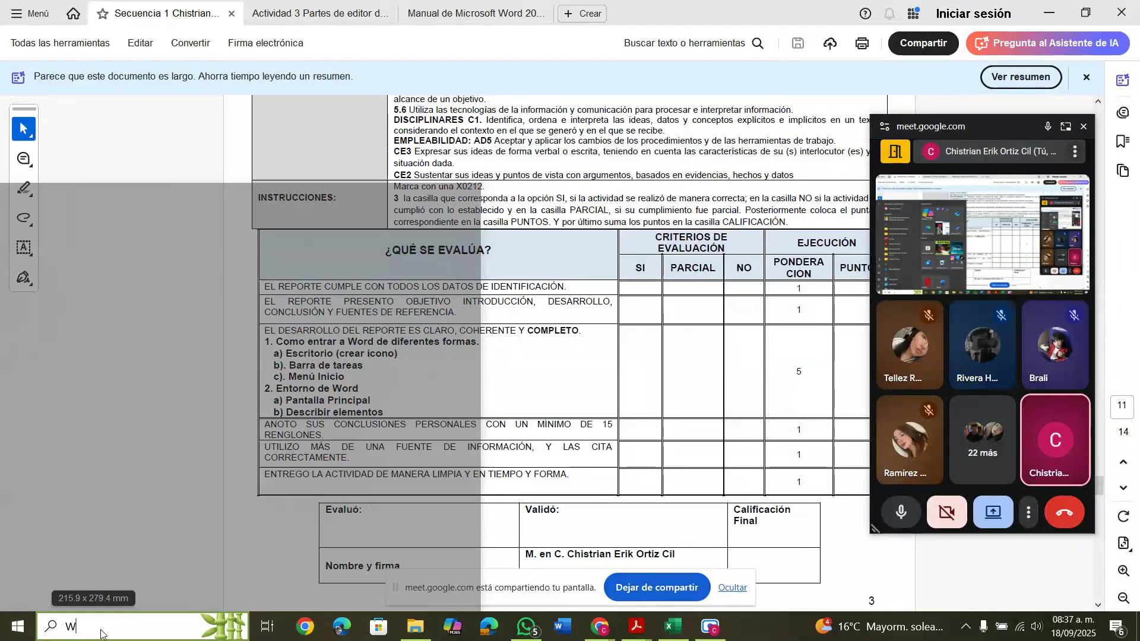
type("W")
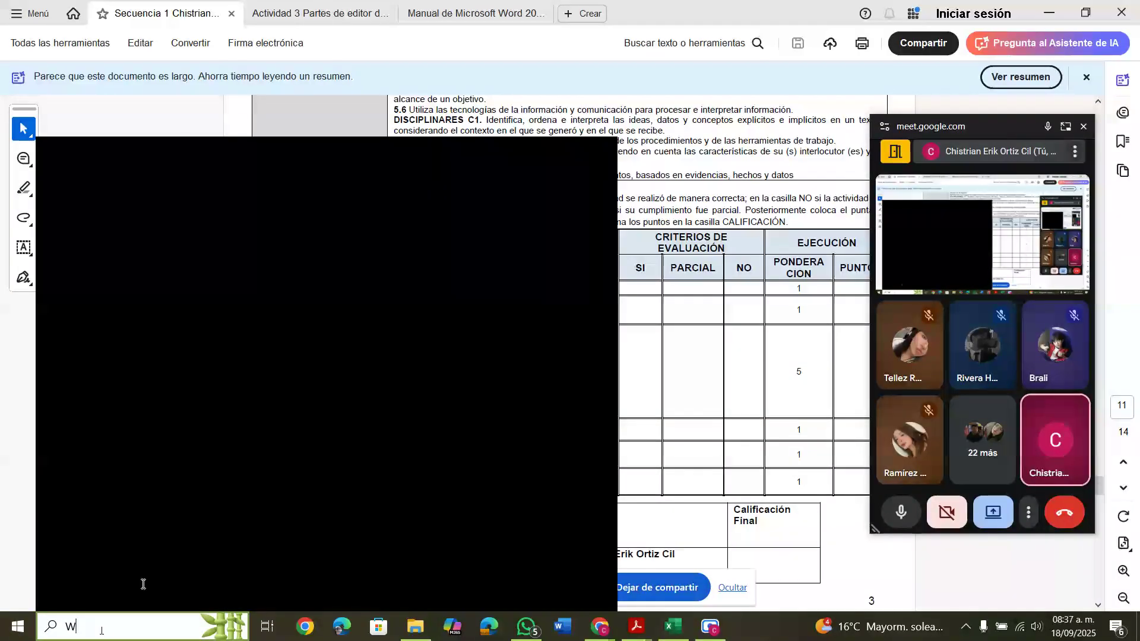
type("ORD")
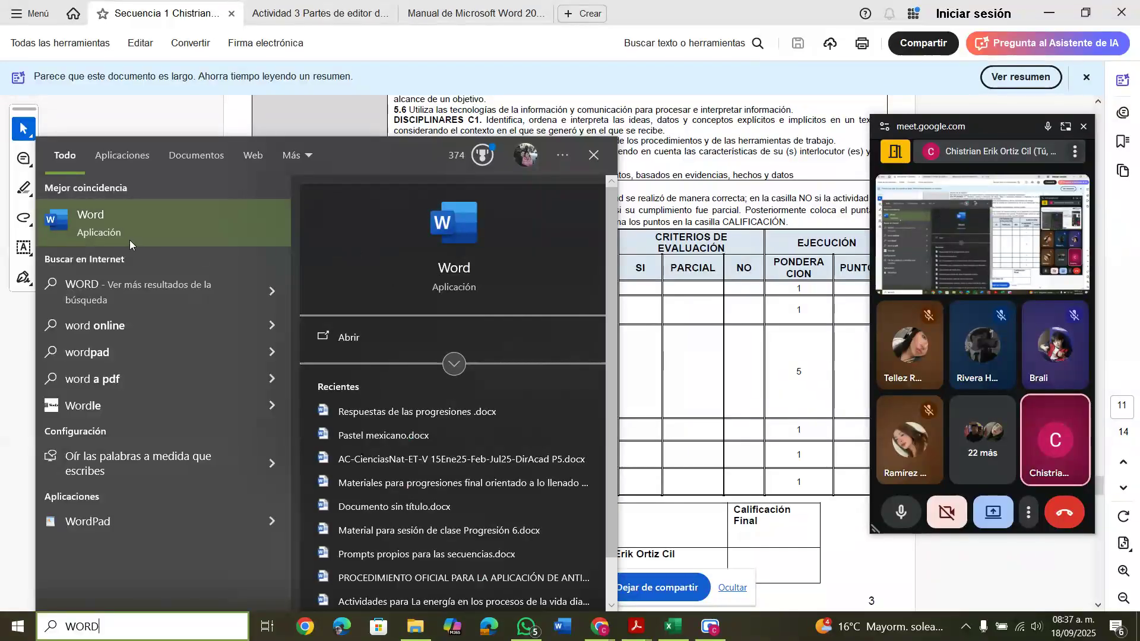
right_click(116, 230)
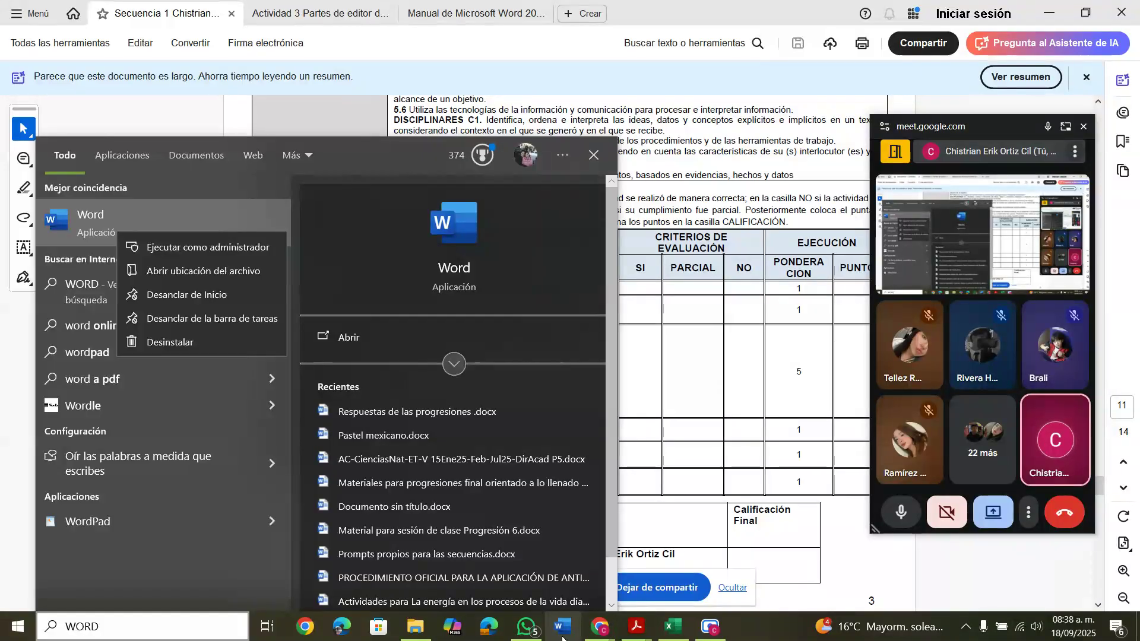
left_click(237, 375)
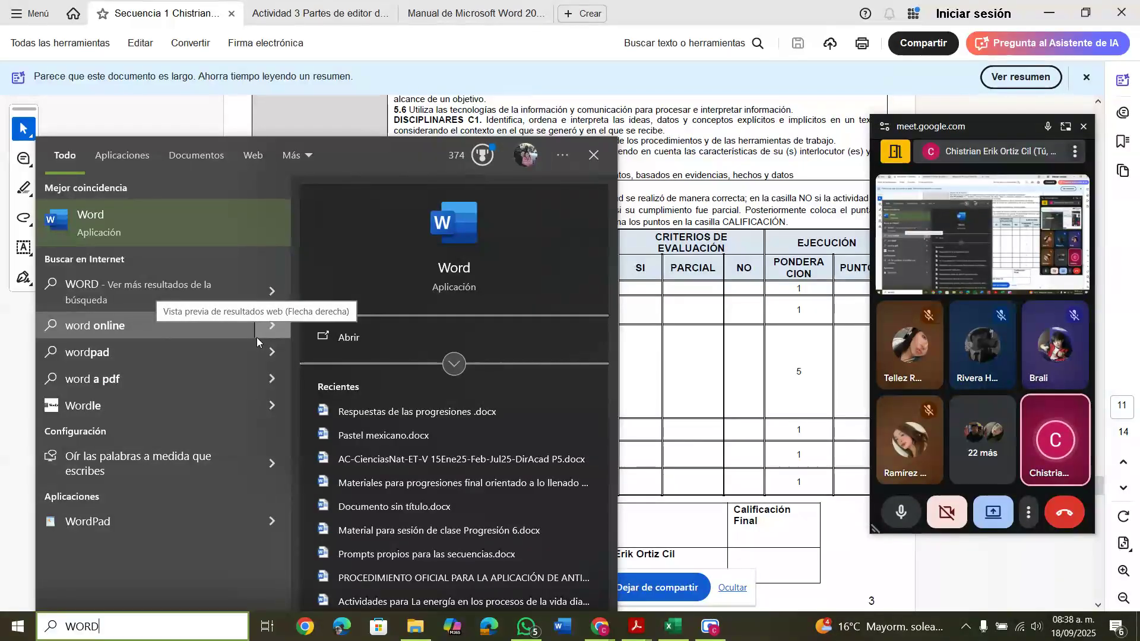
right_click(142, 229)
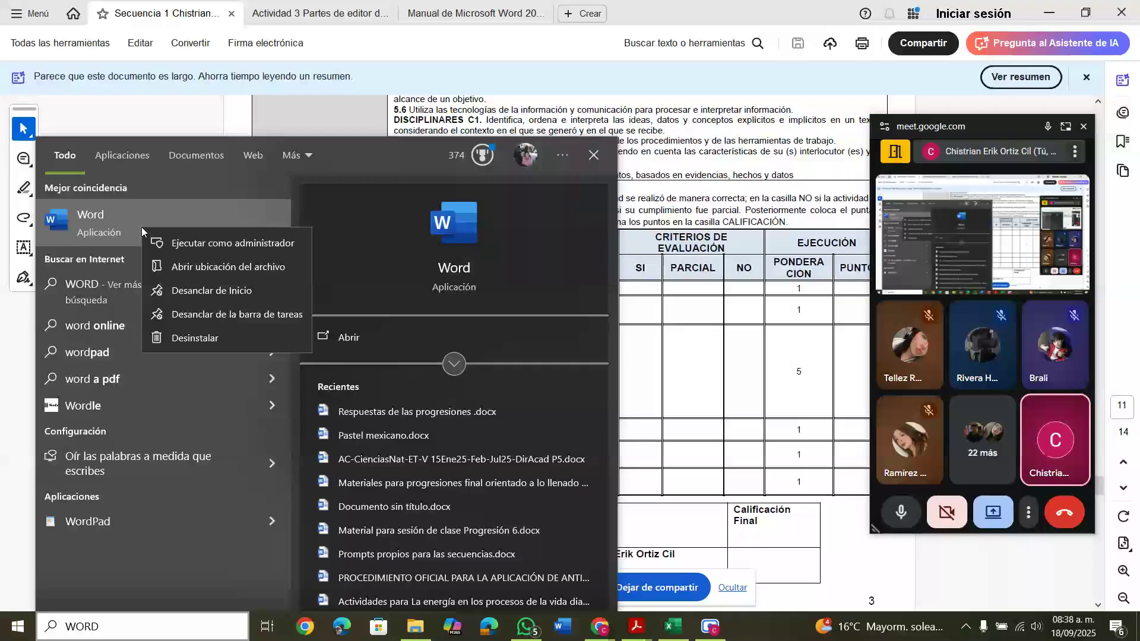
left_click(665, 351)
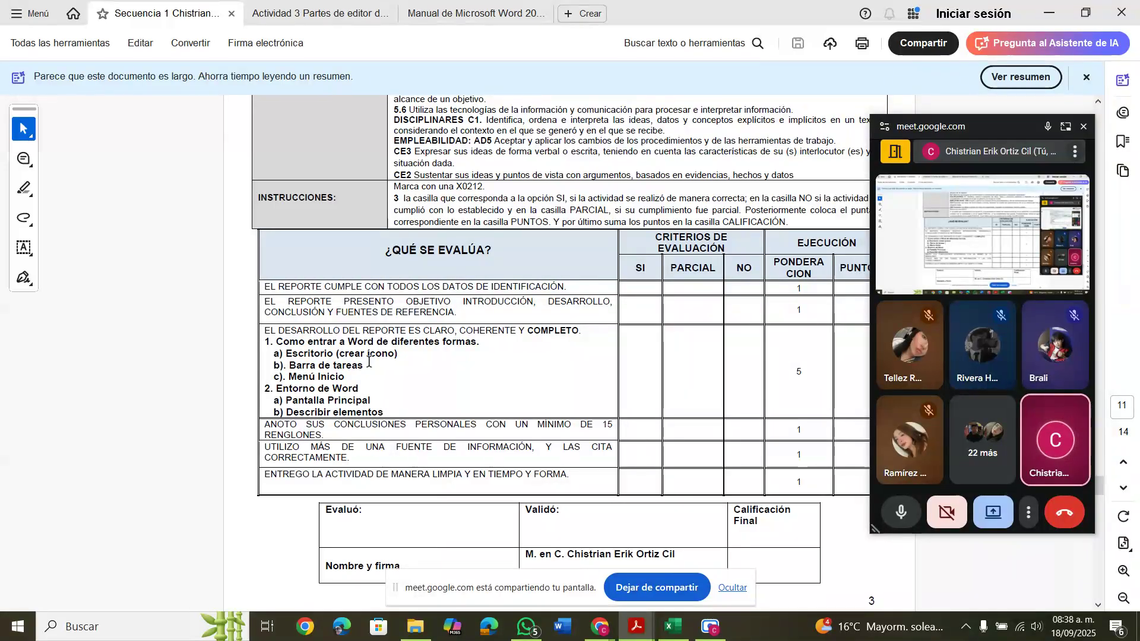
- Minimize the PDF reader, browser, Materiales folder and Excel windows to show the desktop, and hide the screen-sharing notice
left_click(1045, 13)
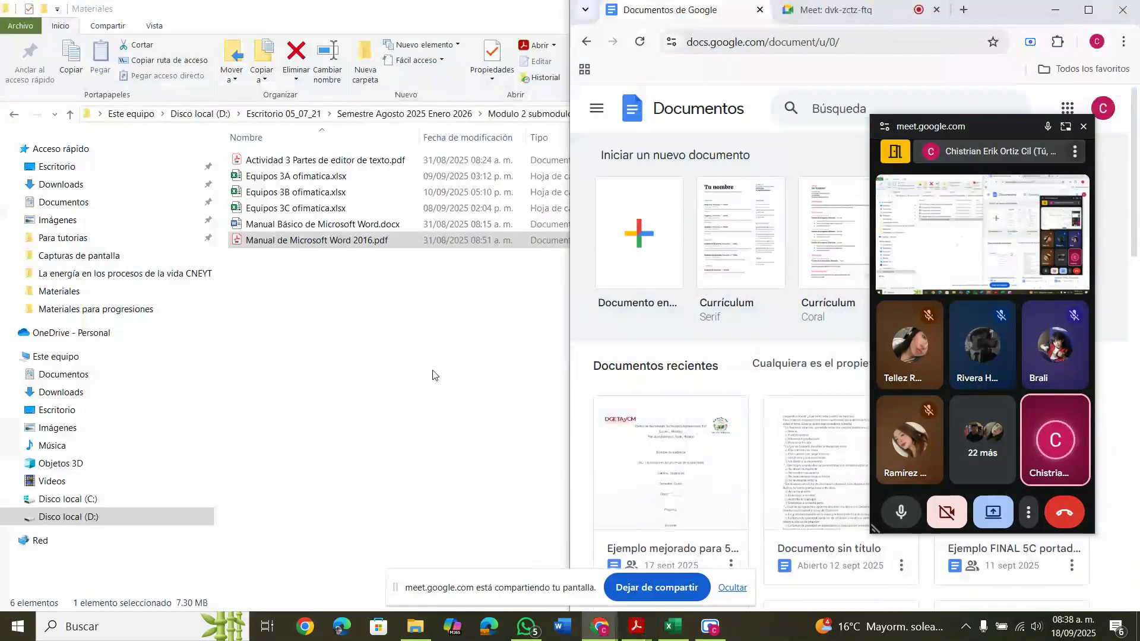
left_click(1048, 9)
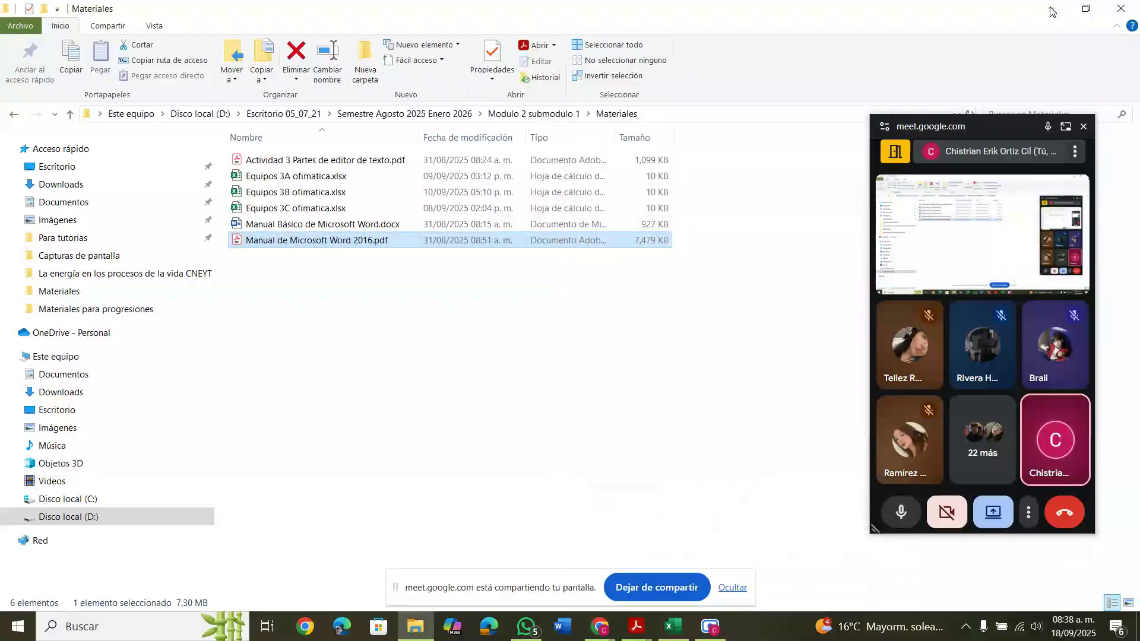
left_click(1048, 9)
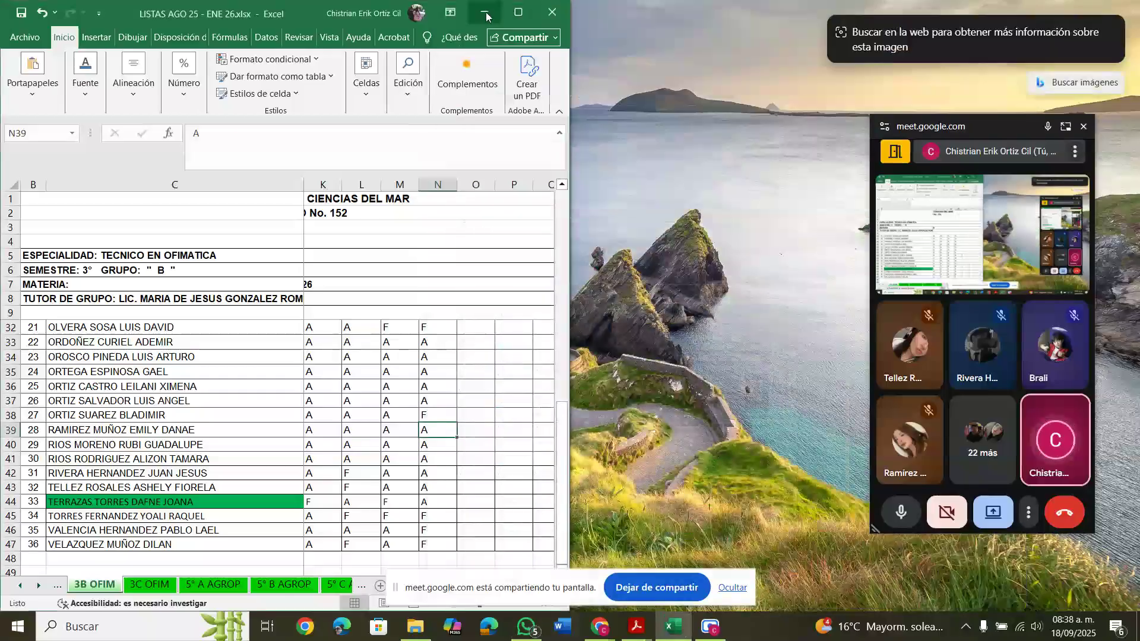
left_click(484, 12)
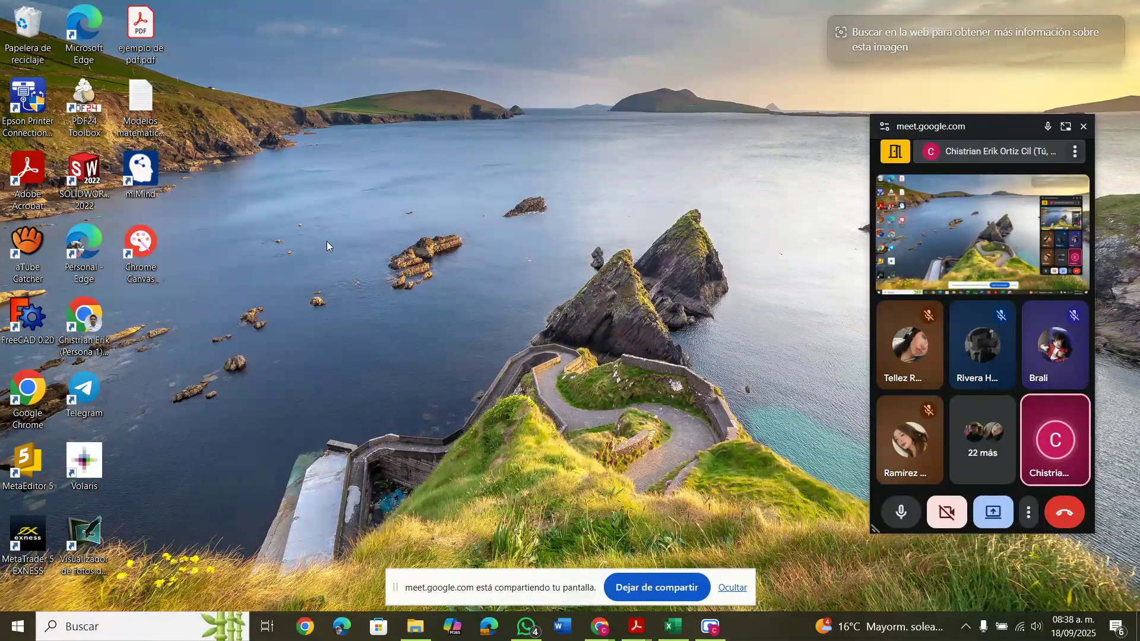
left_click(736, 586)
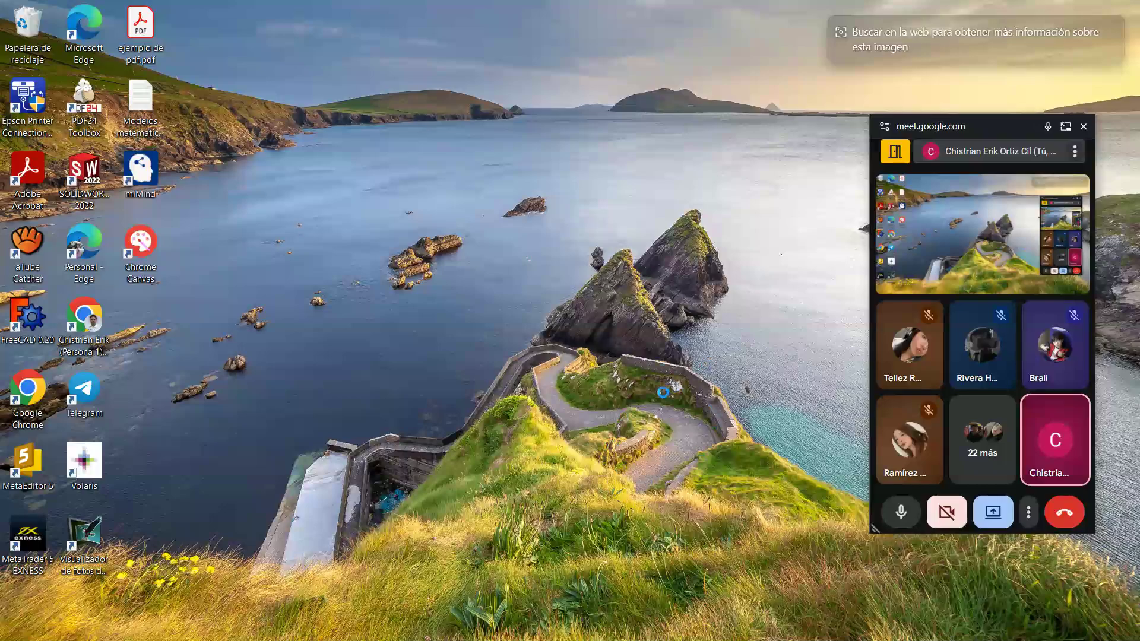
- Try to create a new desktop shortcut, browsing the list of target items for Word
right_click(327, 241)
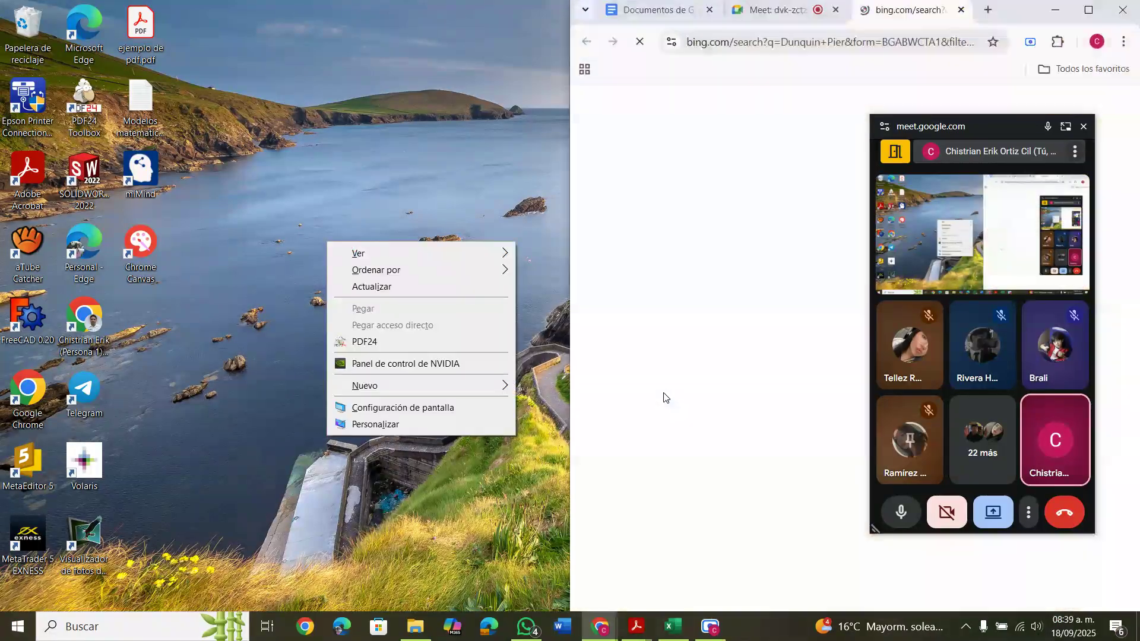
mouse_move(462, 391)
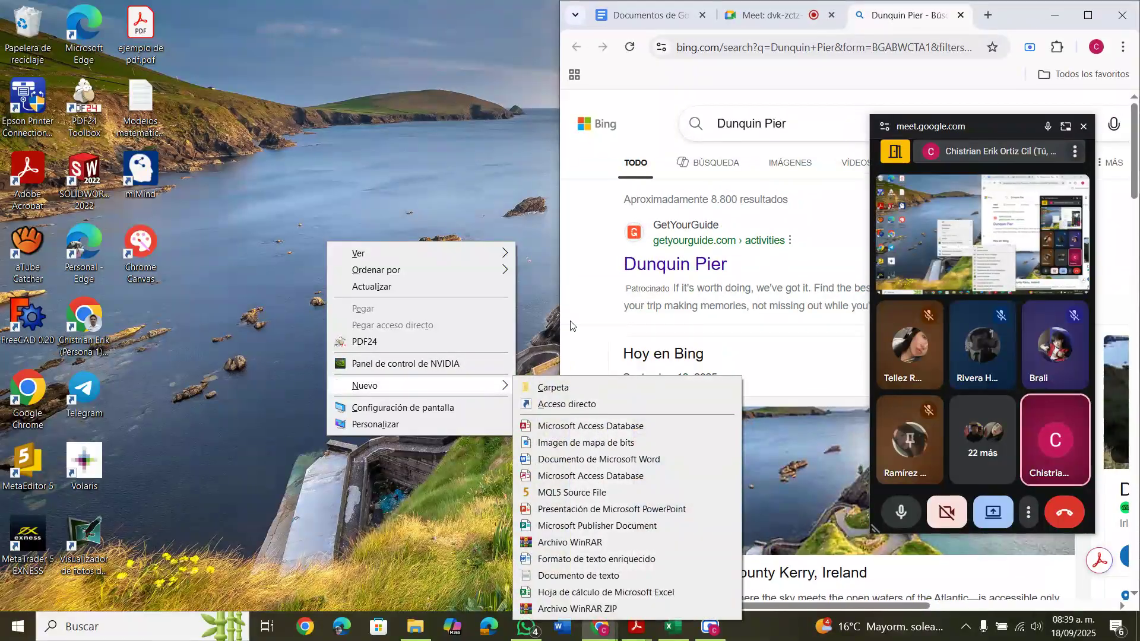
left_click(545, 403)
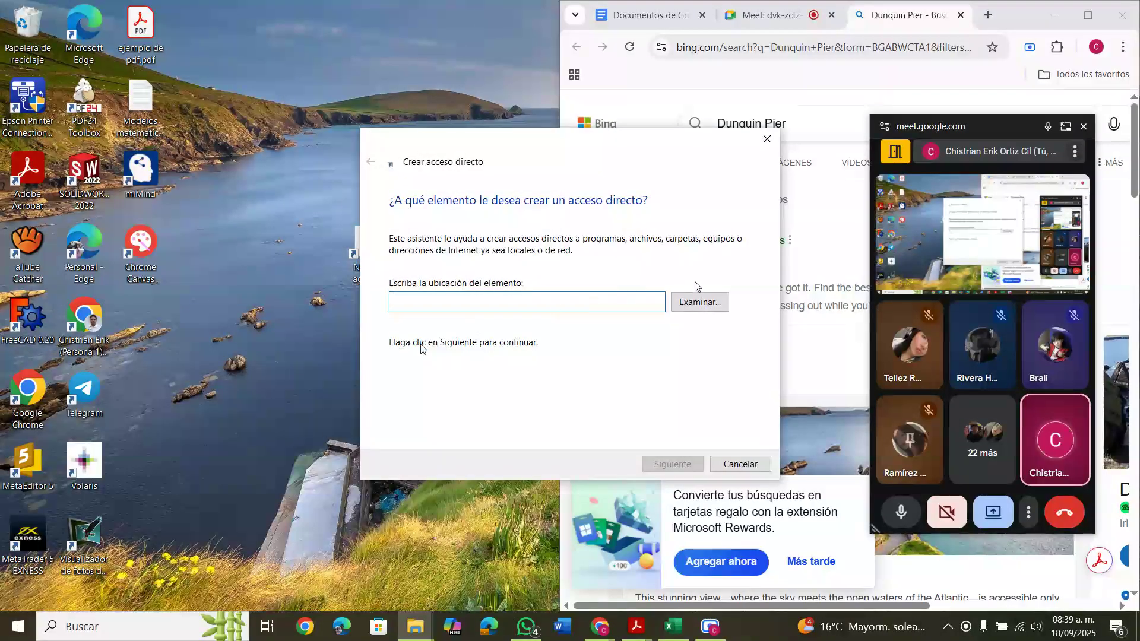
left_click(691, 304)
scroll(603, 325, "down", 3)
scroll(603, 328, "down", 5)
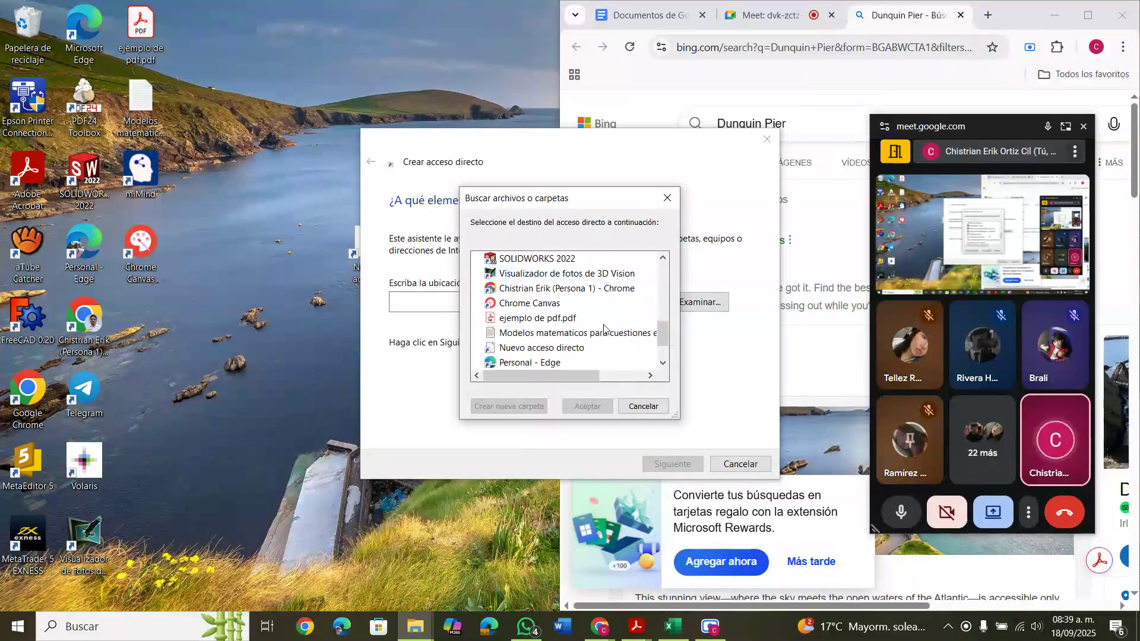
scroll(604, 328, "up", 3)
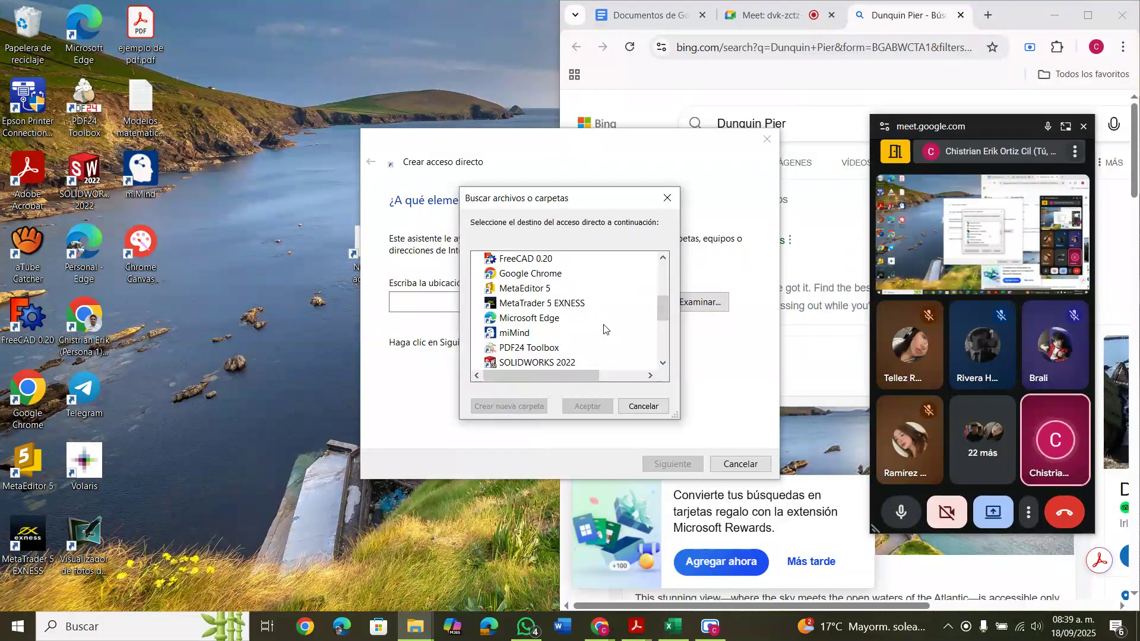
scroll(604, 328, "up", 4)
scroll(603, 328, "down", 8)
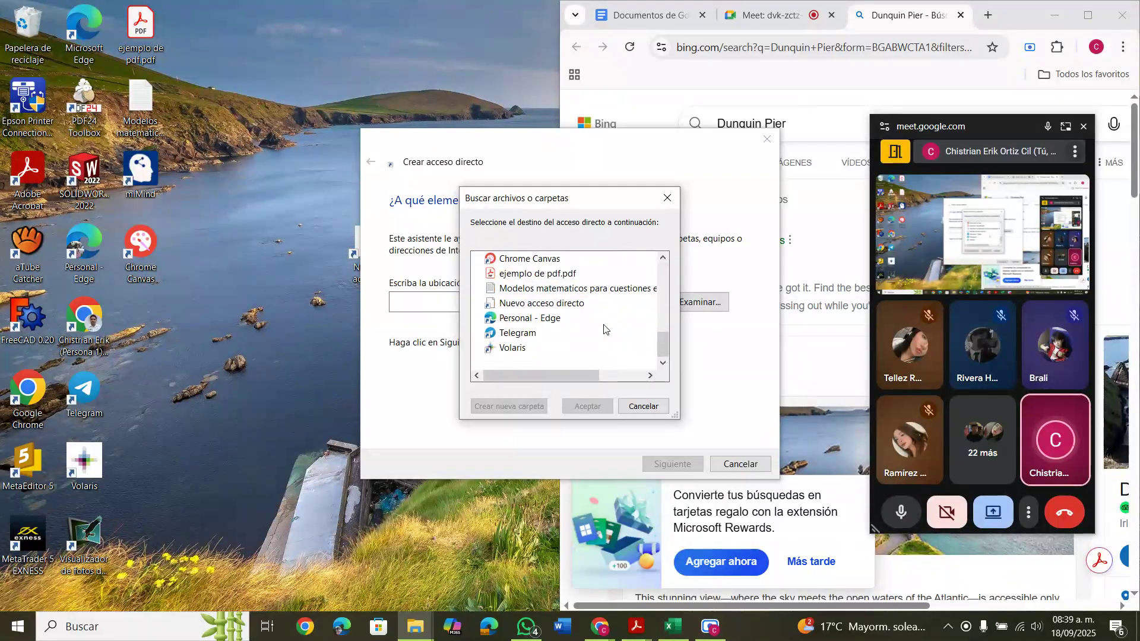
scroll(604, 328, "up", 8)
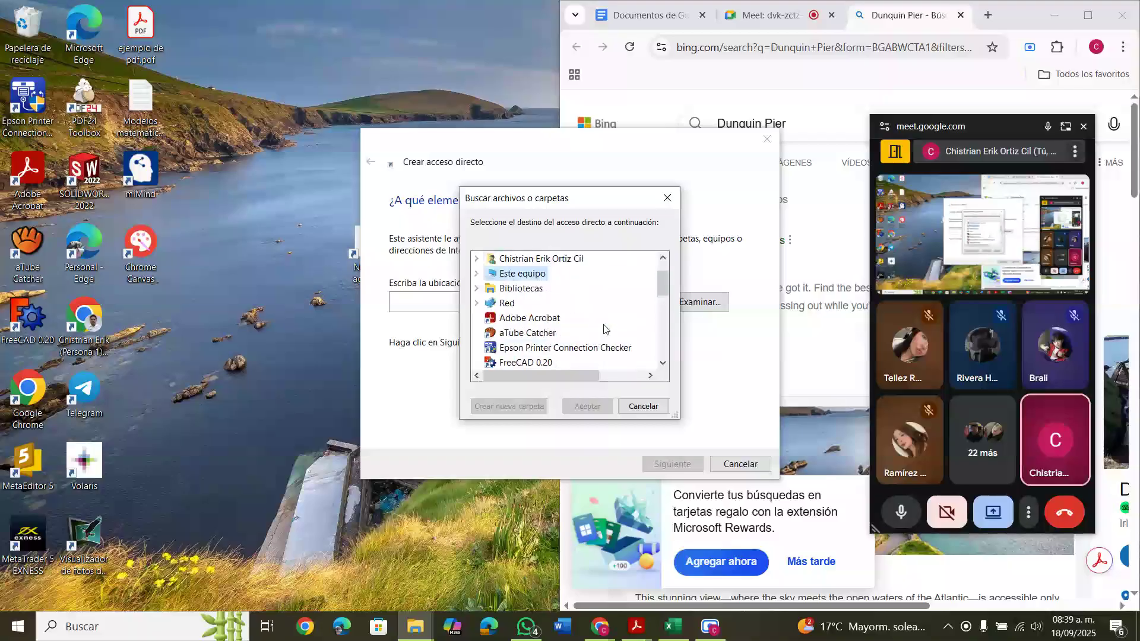
scroll(604, 328, "down", 8)
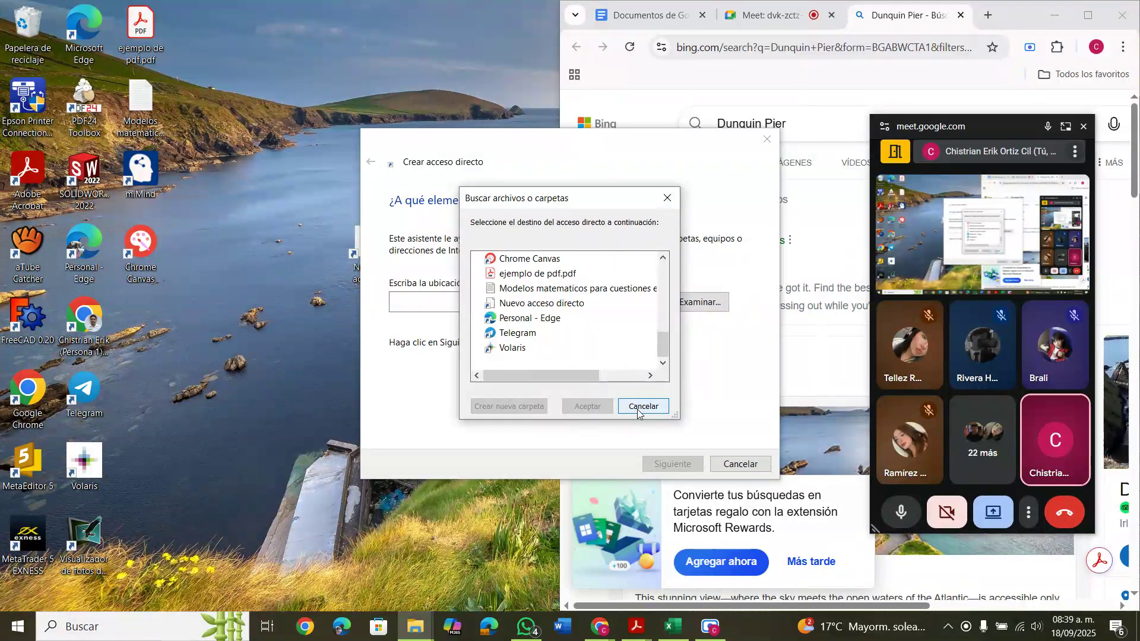
left_click(638, 408)
left_click(736, 465)
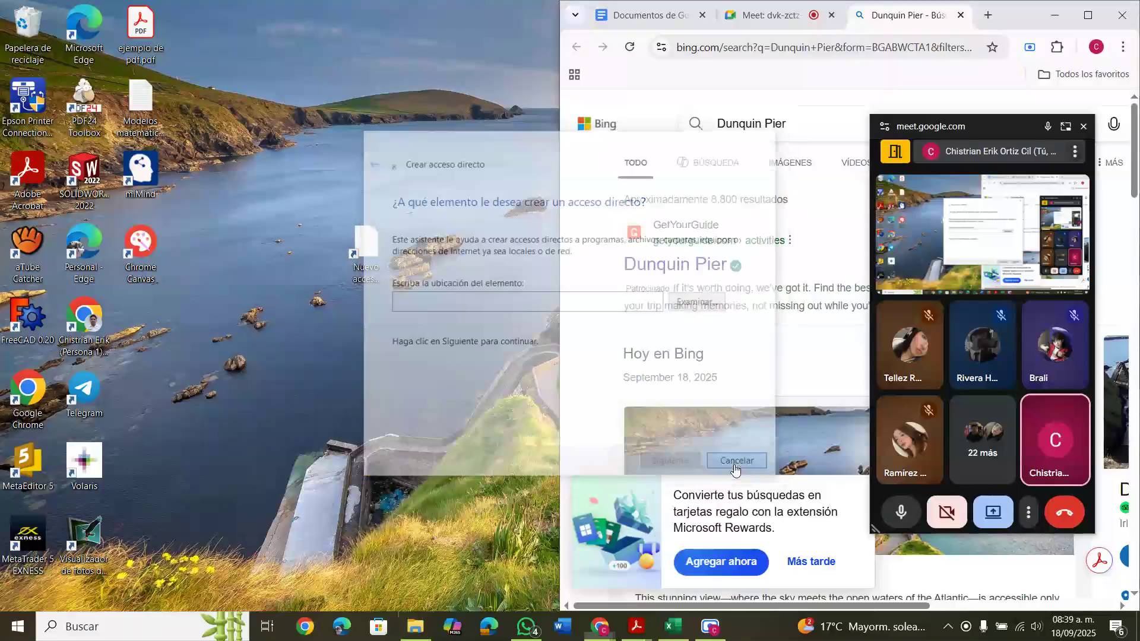
- Close the Dunquin Pier search page and switch back to the Secuencia 1 PDF in Adobe Acrobat
left_click(961, 18)
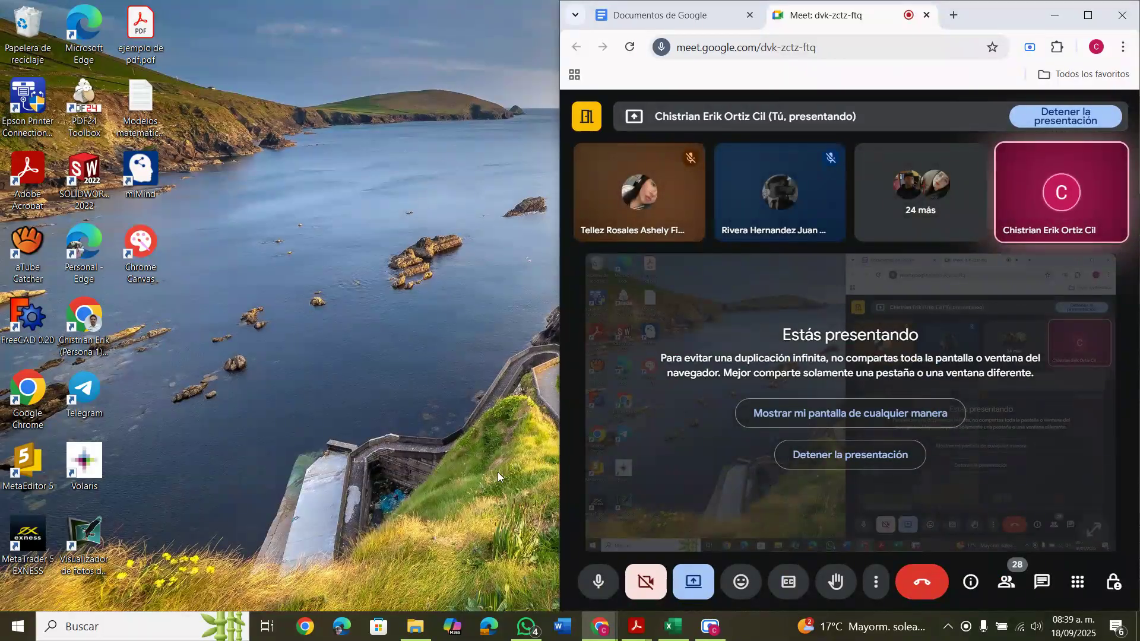
left_click(635, 634)
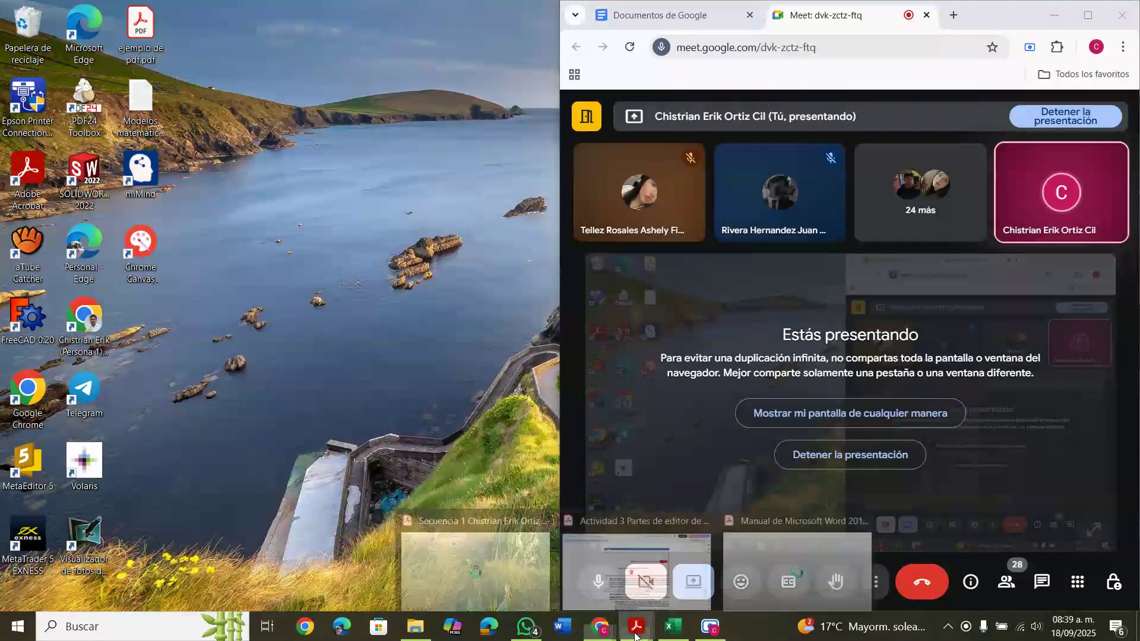
left_click(476, 570)
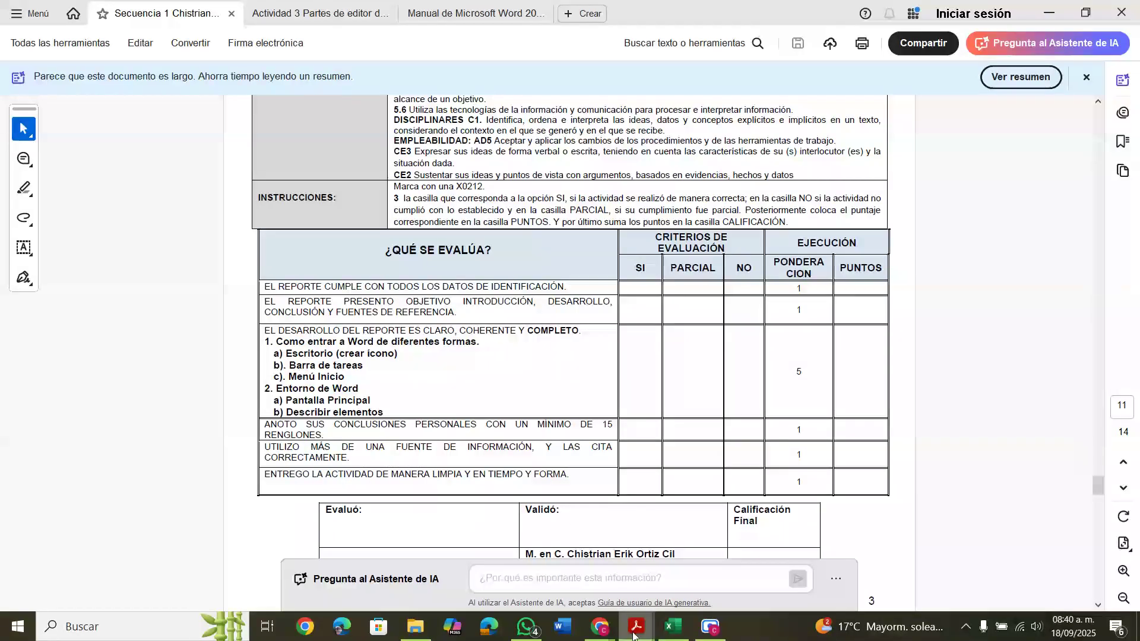
- Review the Activity 3 PDF's sections on the quick access toolbar, the title bar and the ribbon
mouse_move(633, 636)
left_click(638, 582)
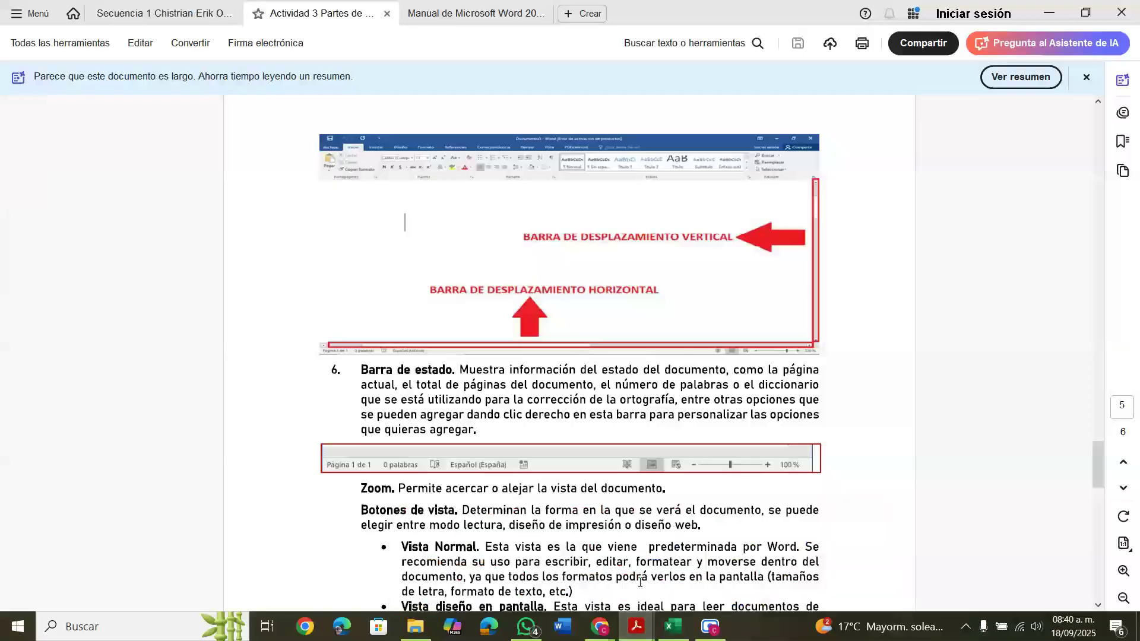
scroll(611, 365, "up", 10)
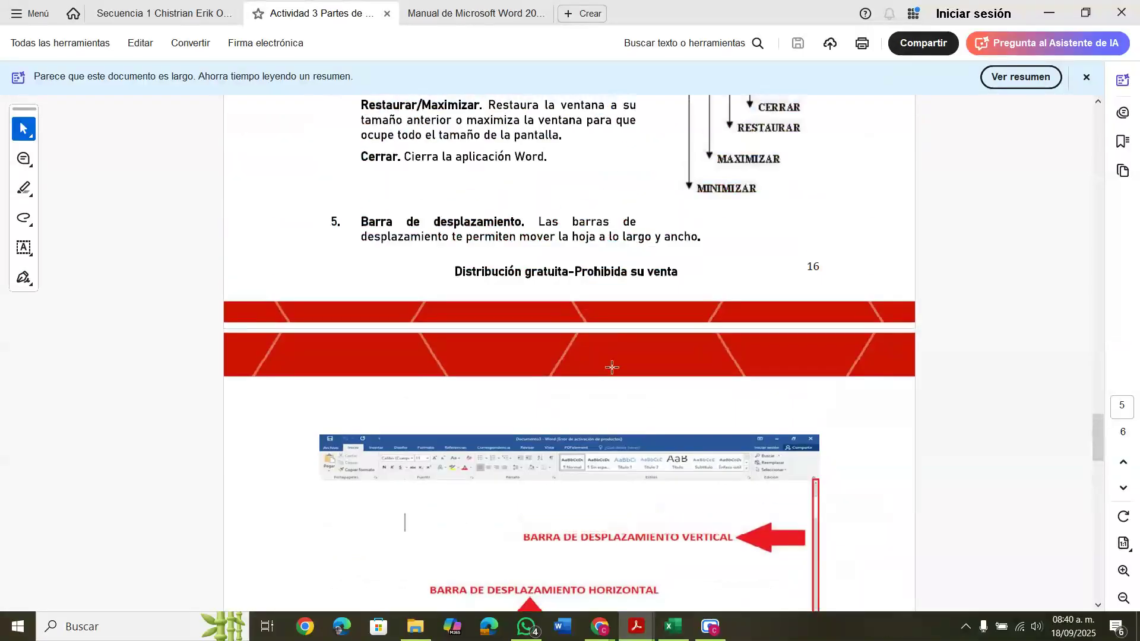
scroll(611, 366, "up", 15)
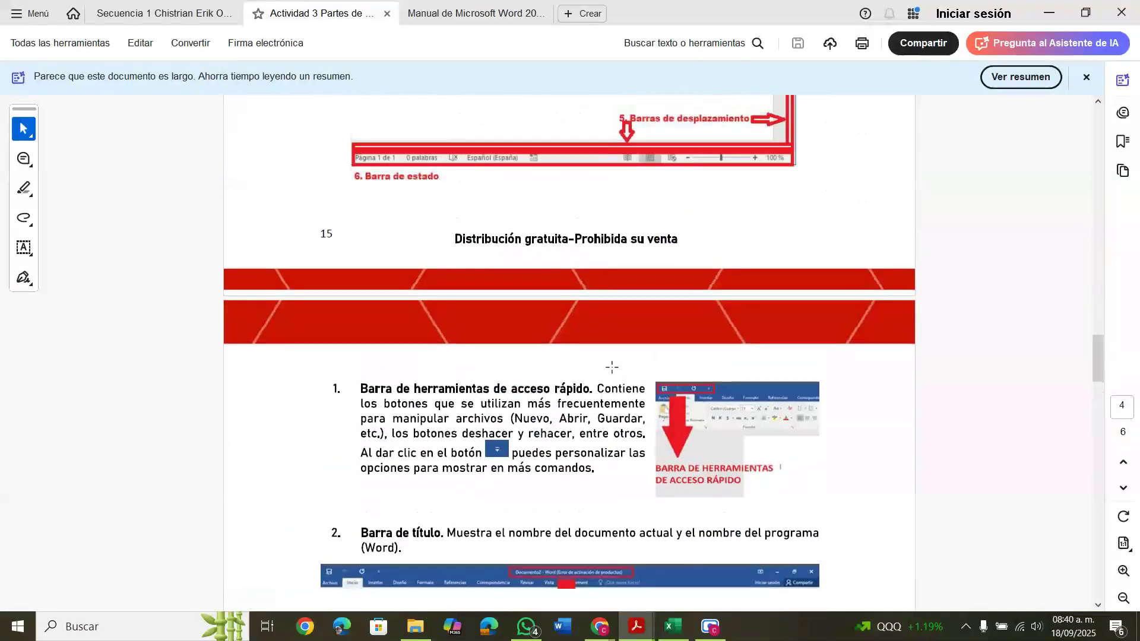
scroll(611, 367, "down", 4)
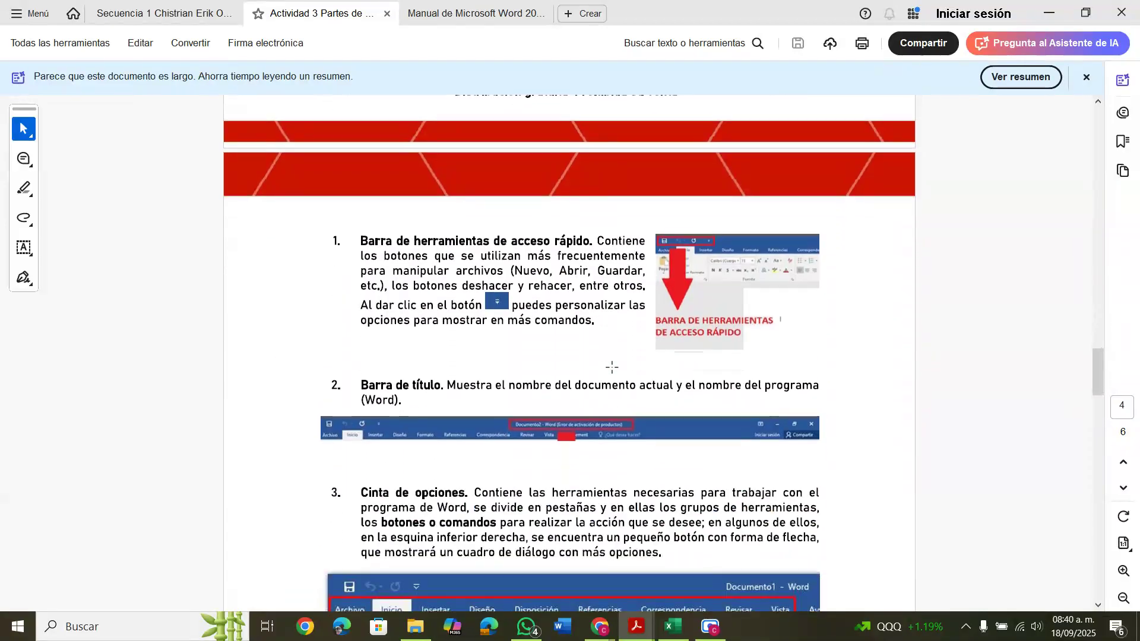
scroll(611, 367, "down", 4)
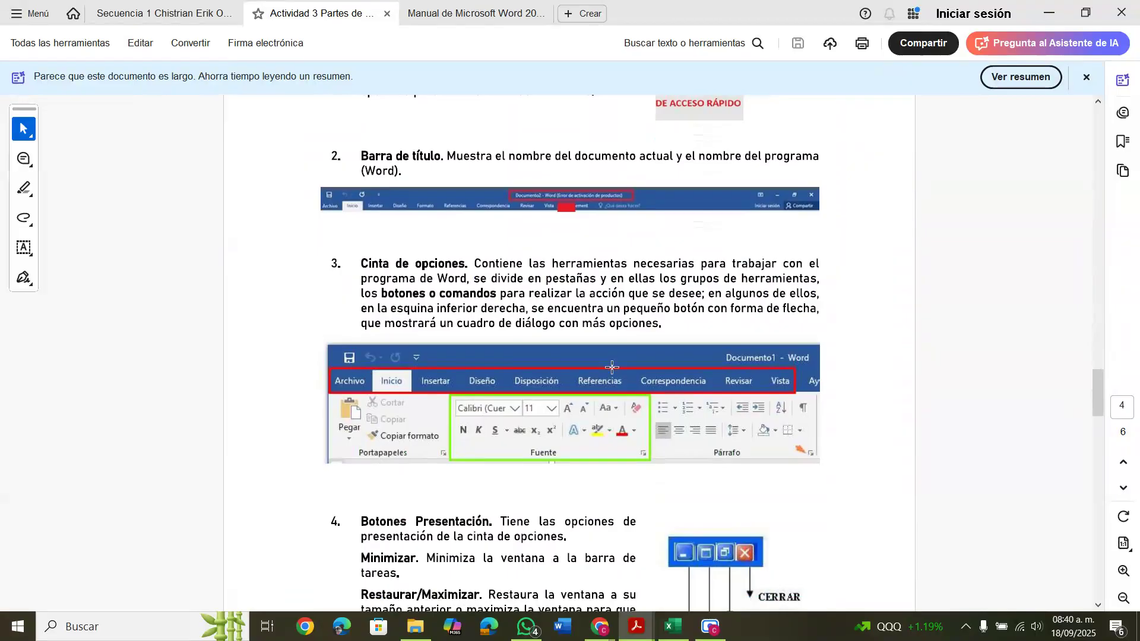
scroll(611, 367, "down", 1)
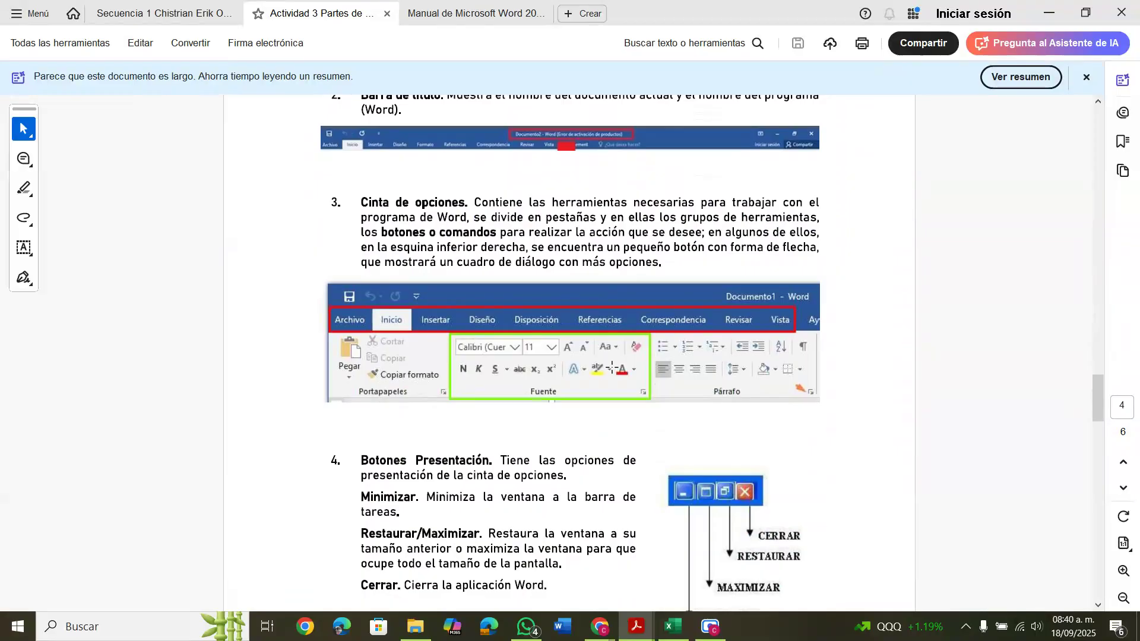
- Examine the Activity 3 PDF's explanations of the presentation buttons, scroll bars, status bar and view buttons
scroll(611, 366, "down", 4)
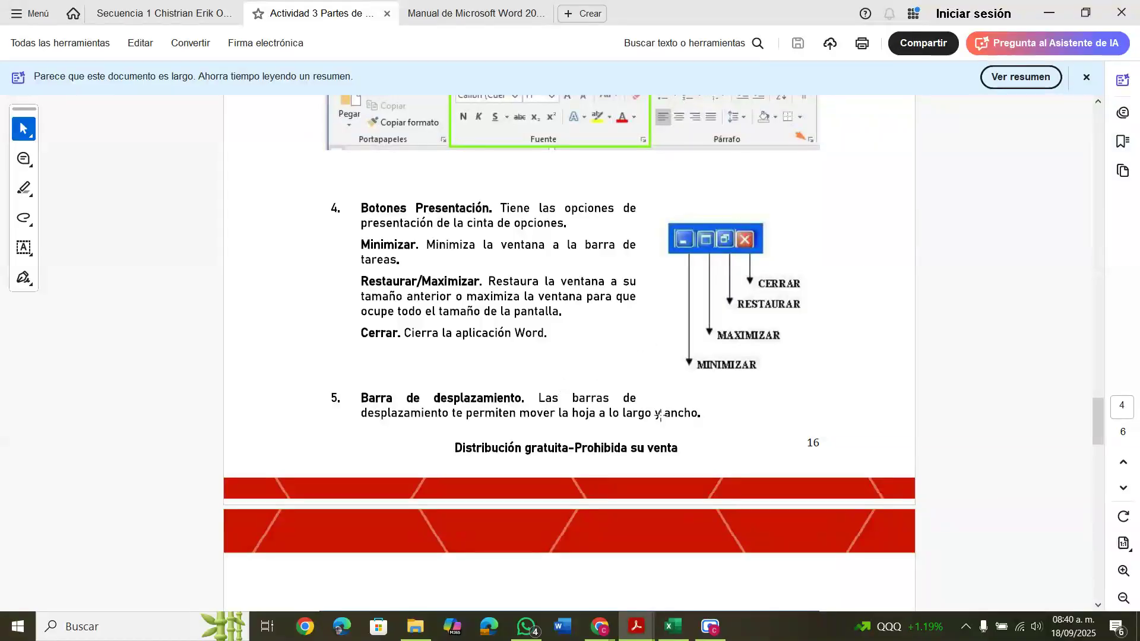
scroll(545, 443, "down", 2)
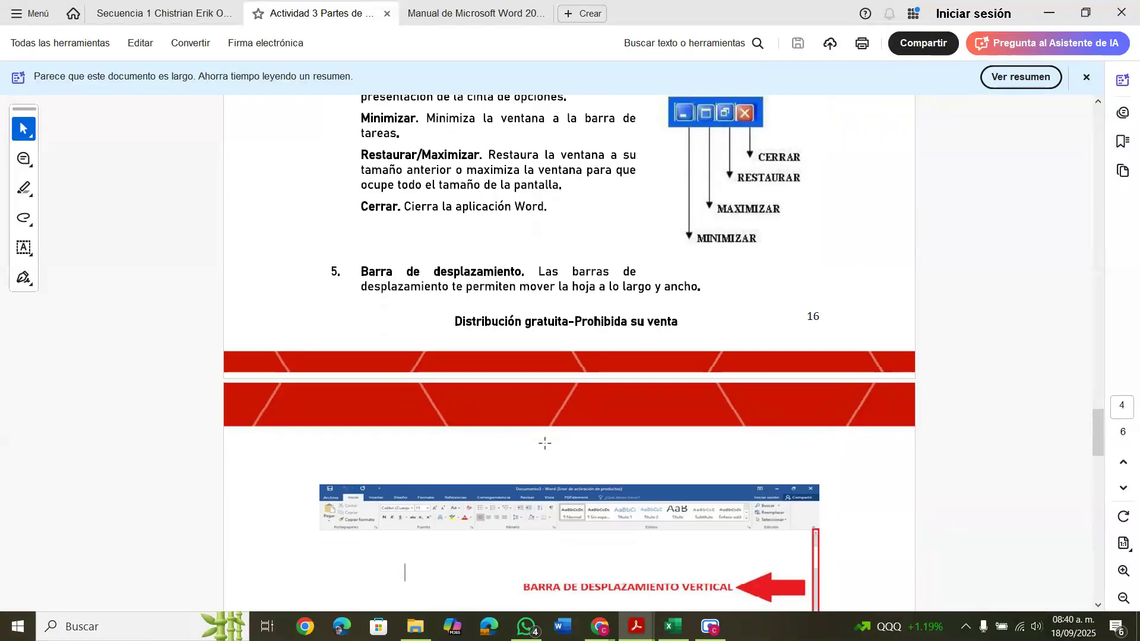
scroll(544, 443, "down", 9)
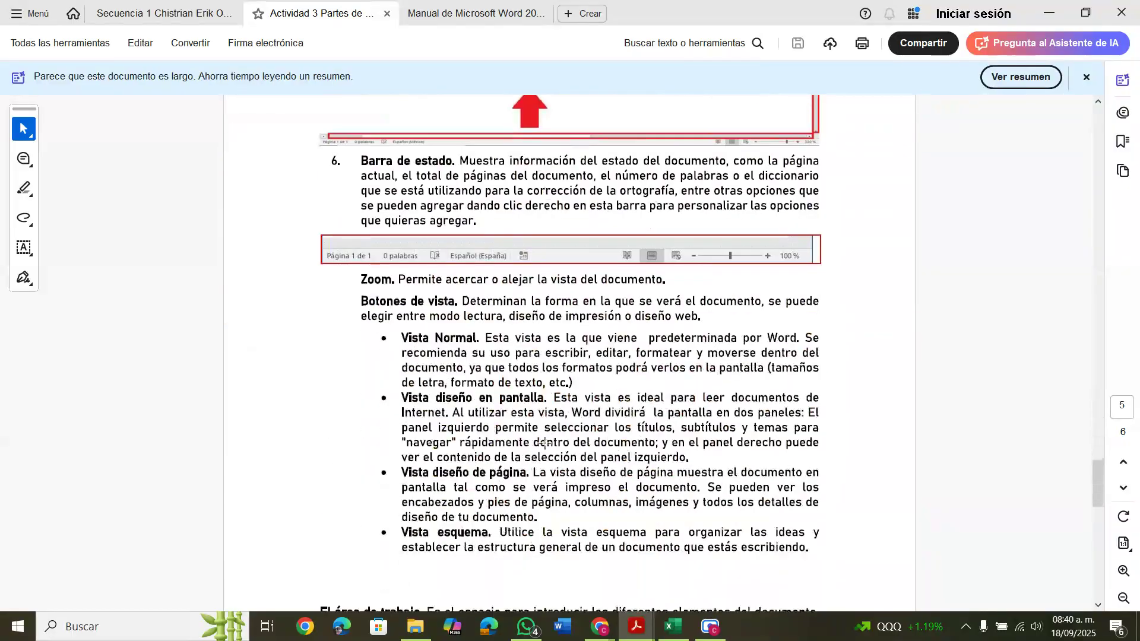
scroll(544, 443, "up", 1)
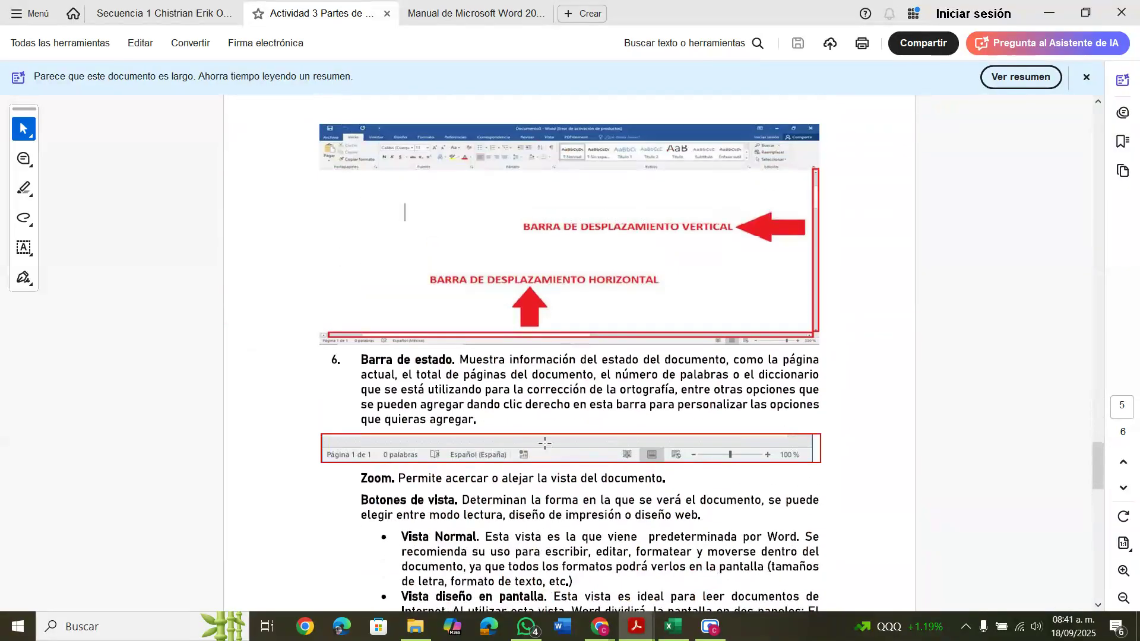
- Examine the Activity 3 PDF's labelled Word window diagram and references, and return to its Entorno de Word 2016 section
scroll(606, 457, "down", 10)
scroll(605, 457, "up", 5)
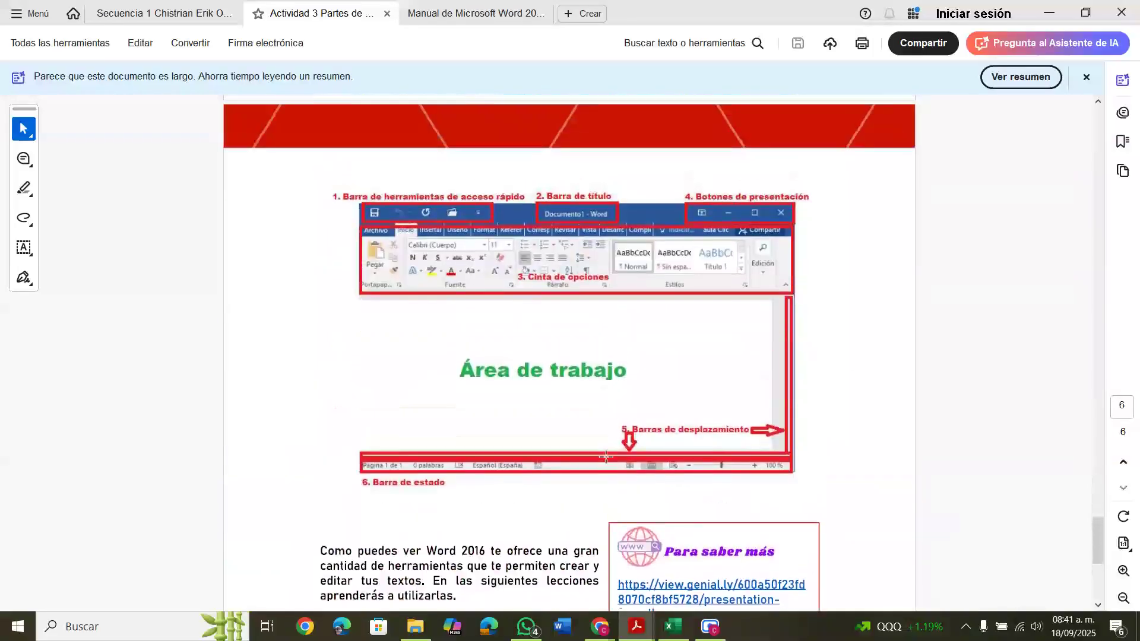
scroll(606, 457, "down", 3)
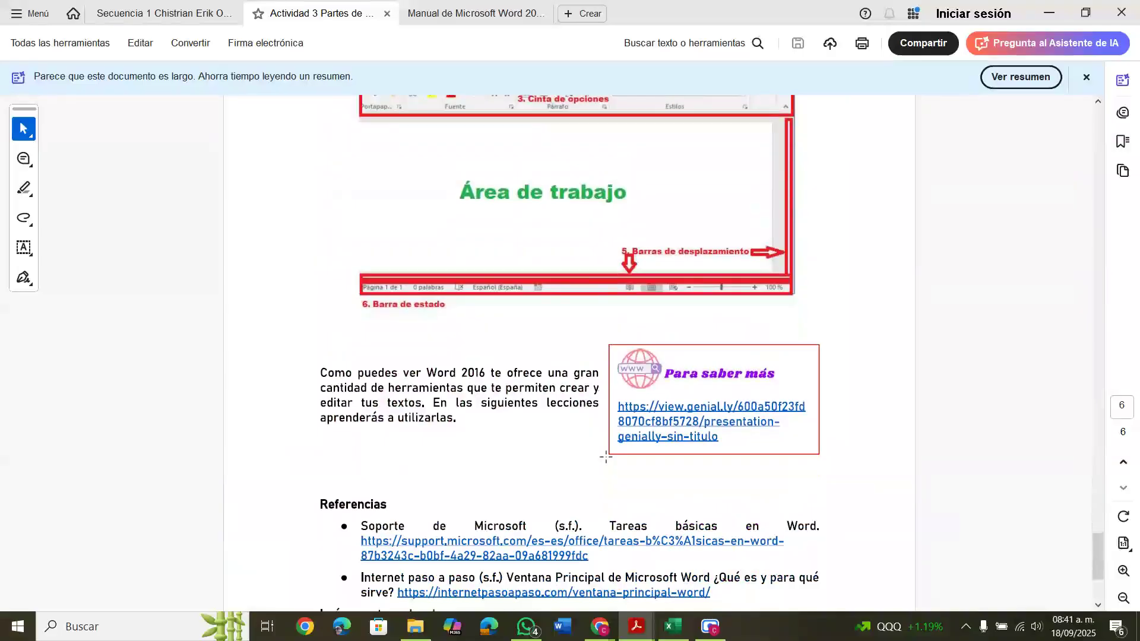
scroll(605, 457, "up", 8)
scroll(605, 457, "up", 20)
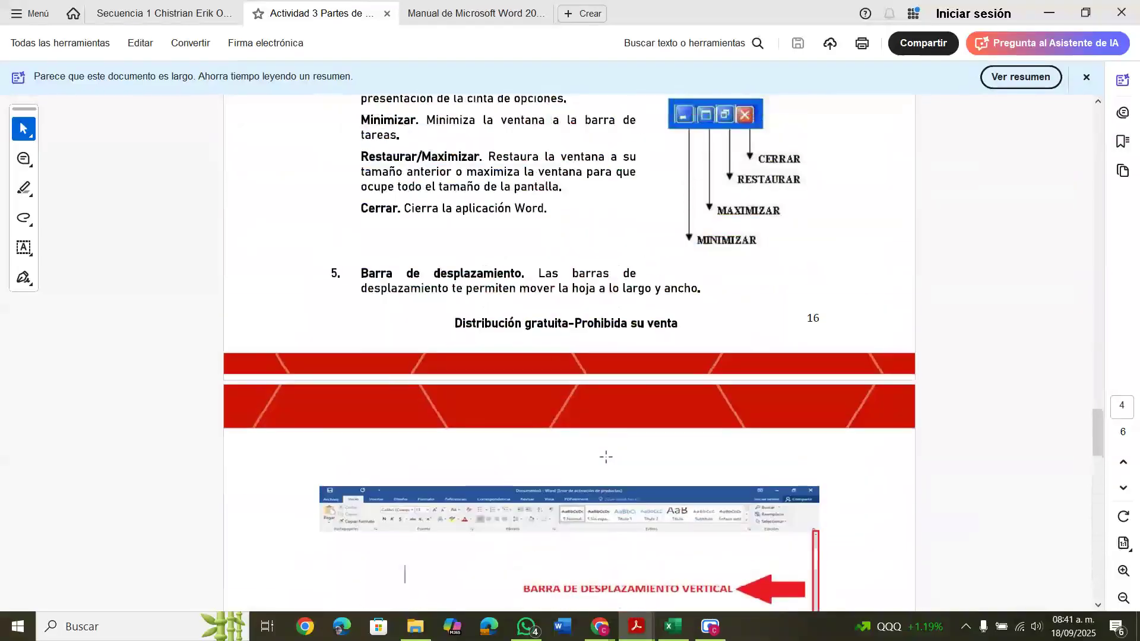
scroll(606, 455, "up", 20)
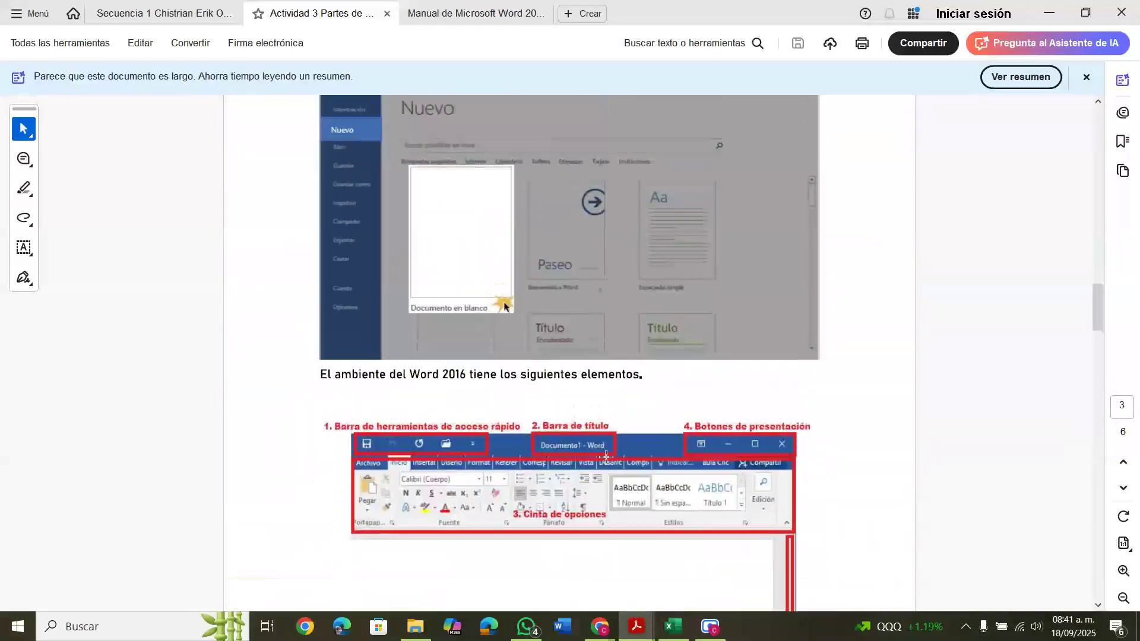
scroll(605, 457, "up", 8)
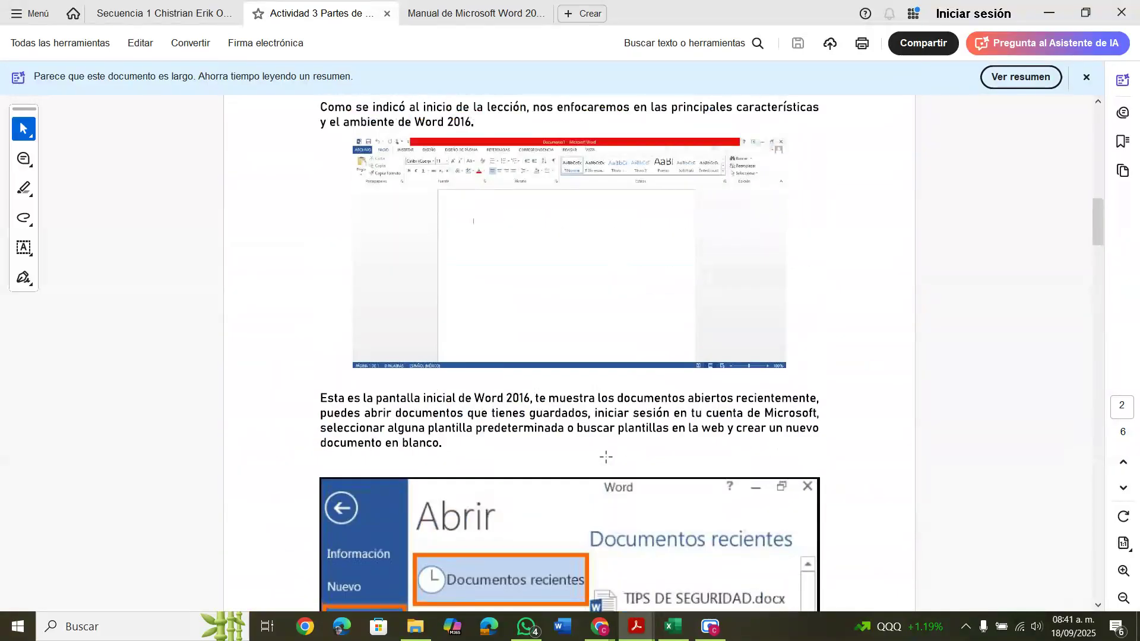
scroll(606, 458, "up", 1)
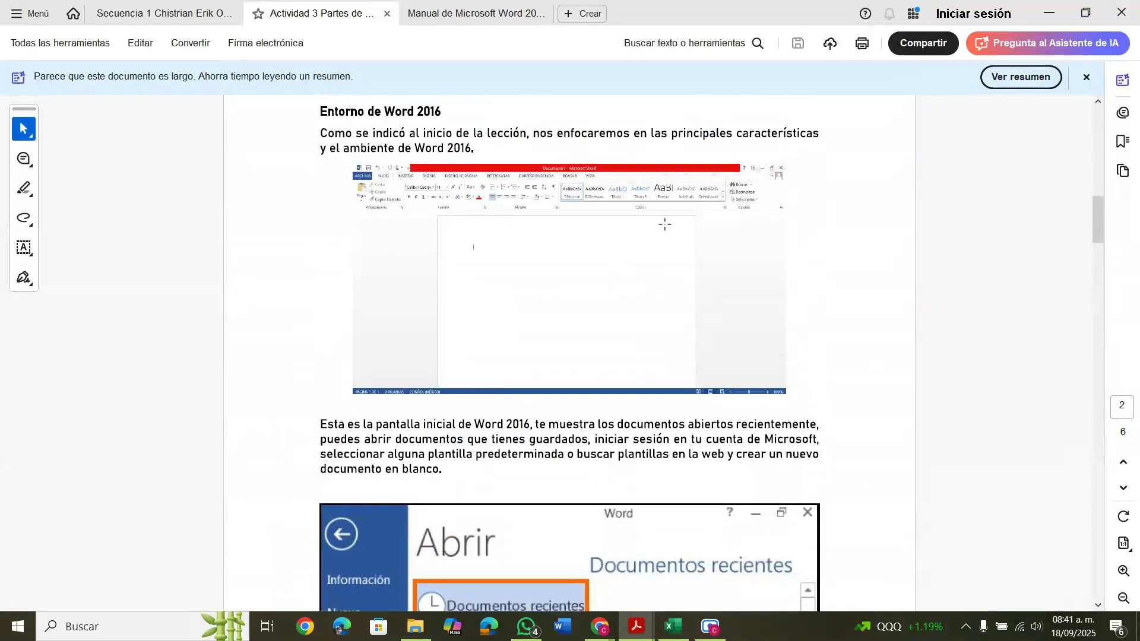
- Switch from the PDF to Google Docs and open "Ejemplo mejorado para 5C portada y cuerpo de trabajos futuros" in a maximized window
left_click(1046, 13)
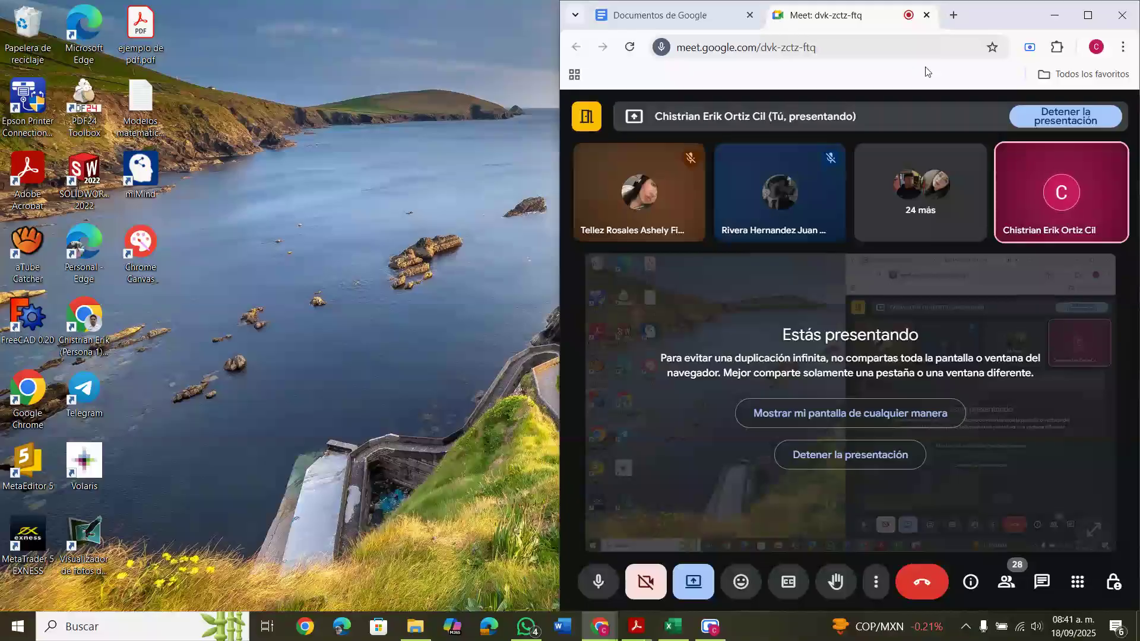
left_click(1056, 14)
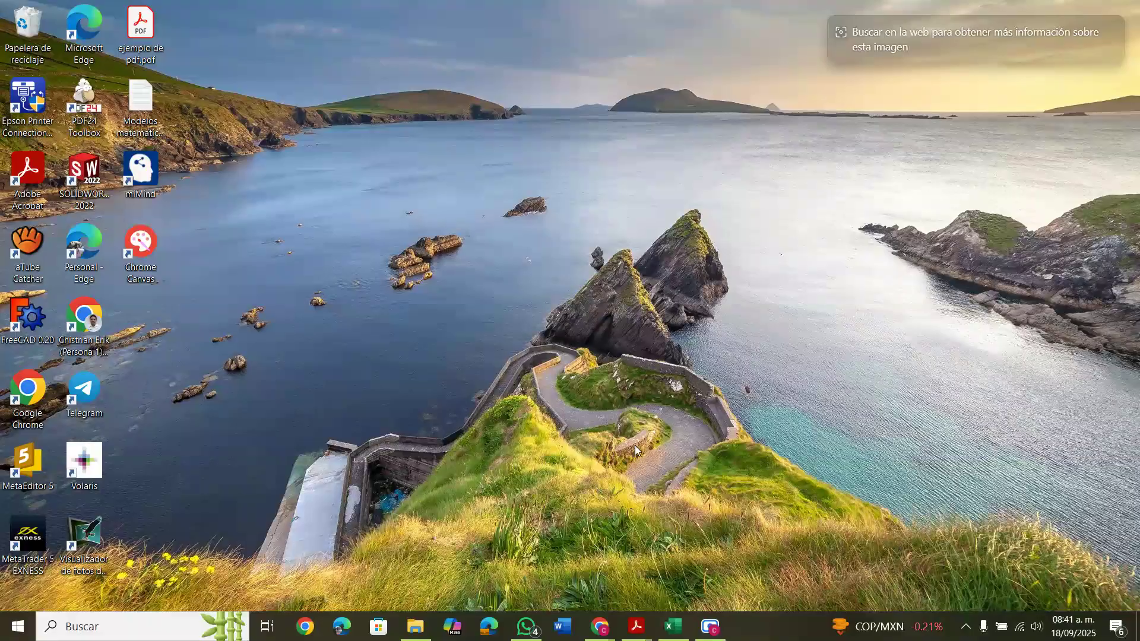
mouse_move(600, 630)
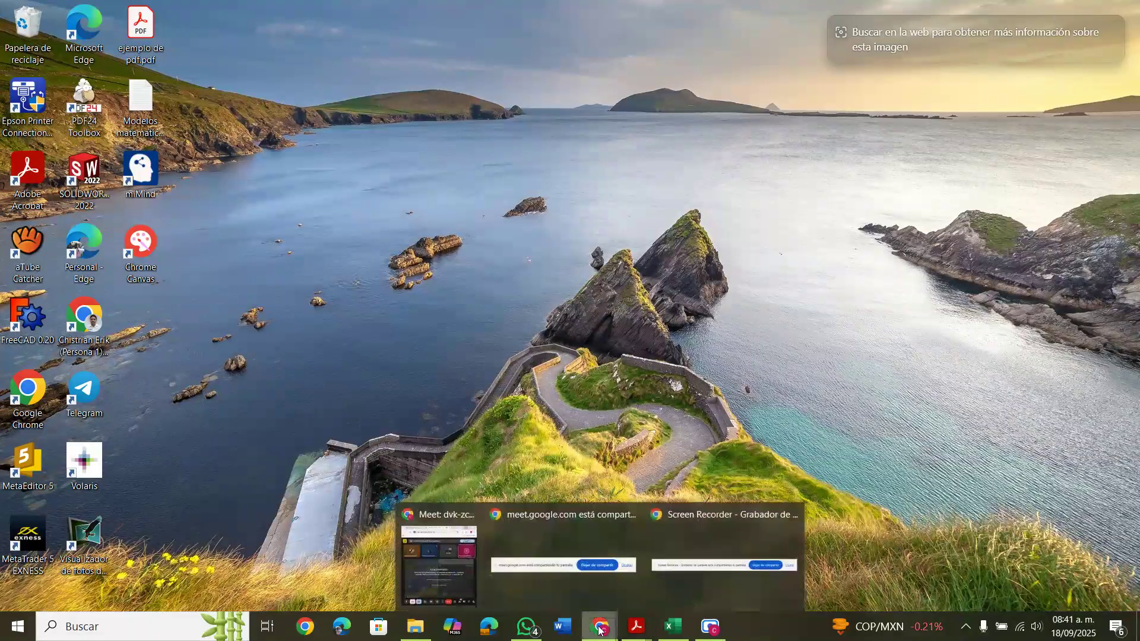
left_click(457, 564)
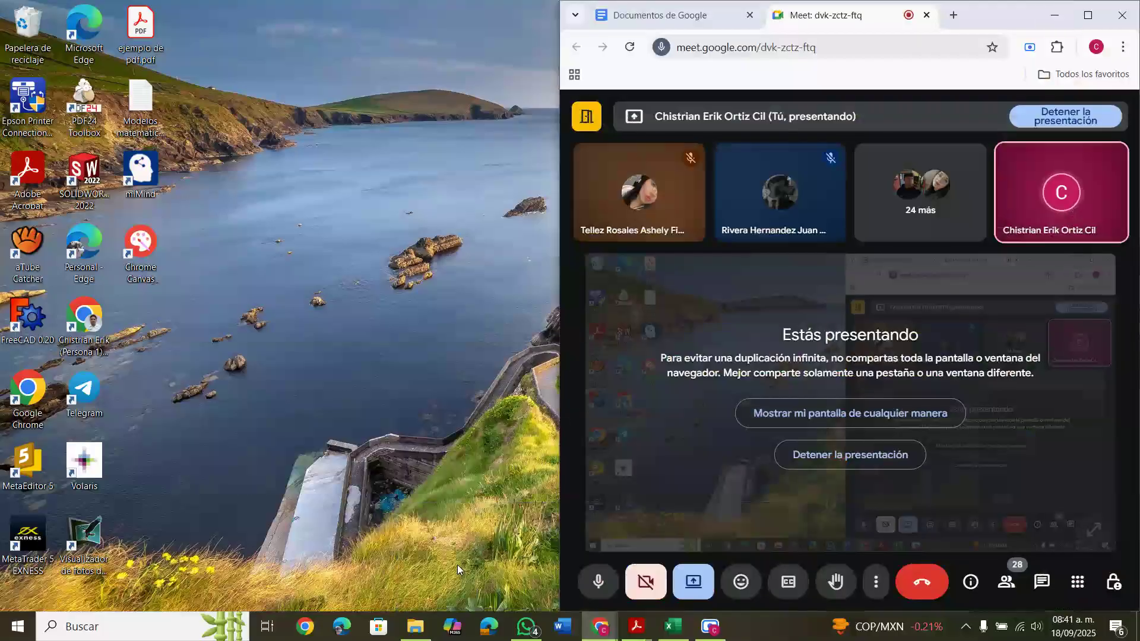
left_click(689, 2)
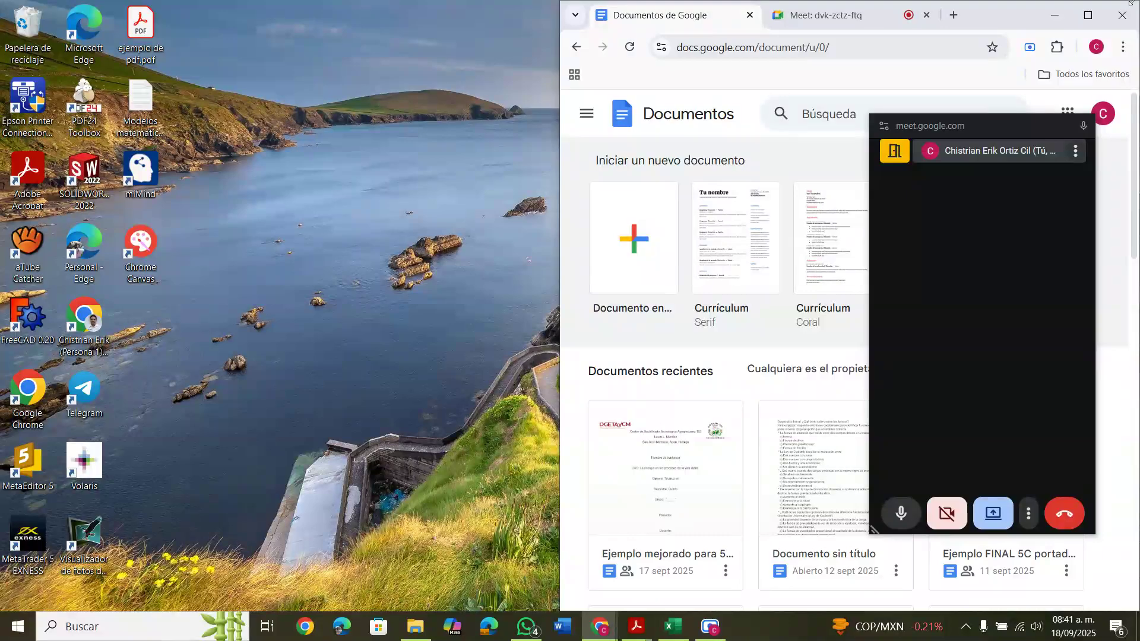
left_click(1089, 26)
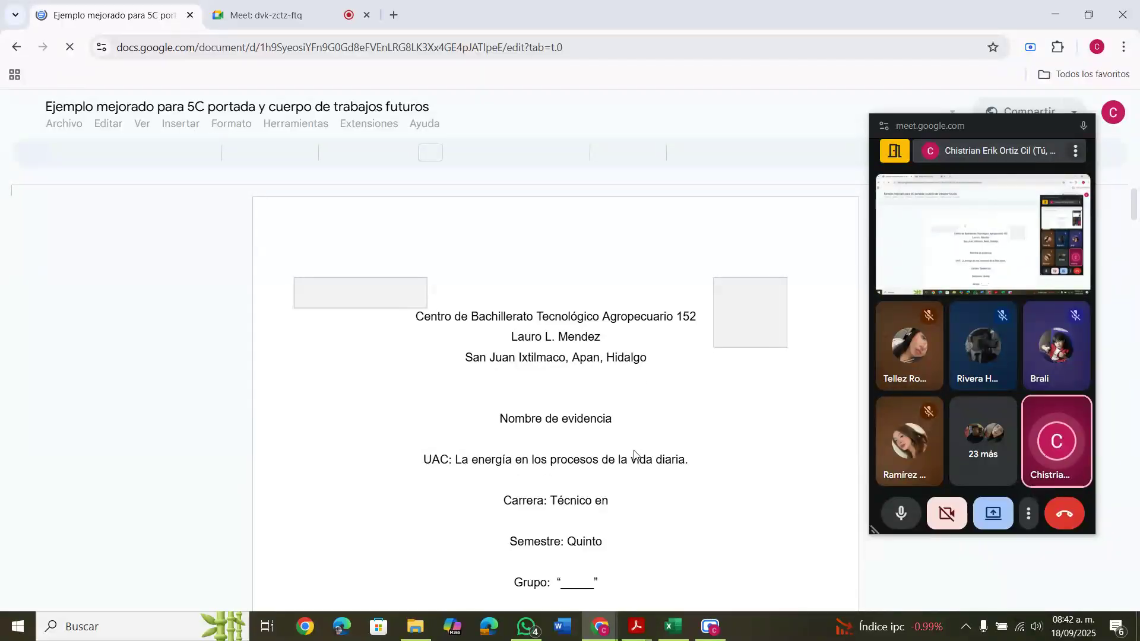
- Review the example document's cover page and the sections listed in its Índice
scroll(634, 455, "down", 6)
scroll(634, 455, "down", 9)
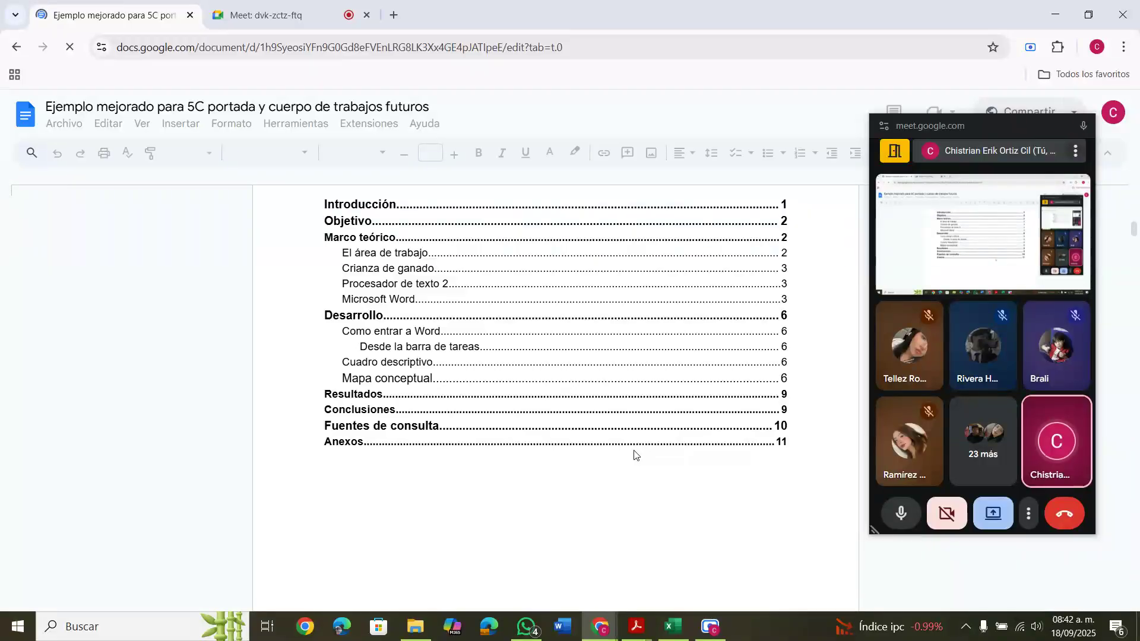
scroll(634, 455, "up", 2)
scroll(634, 455, "down", 1)
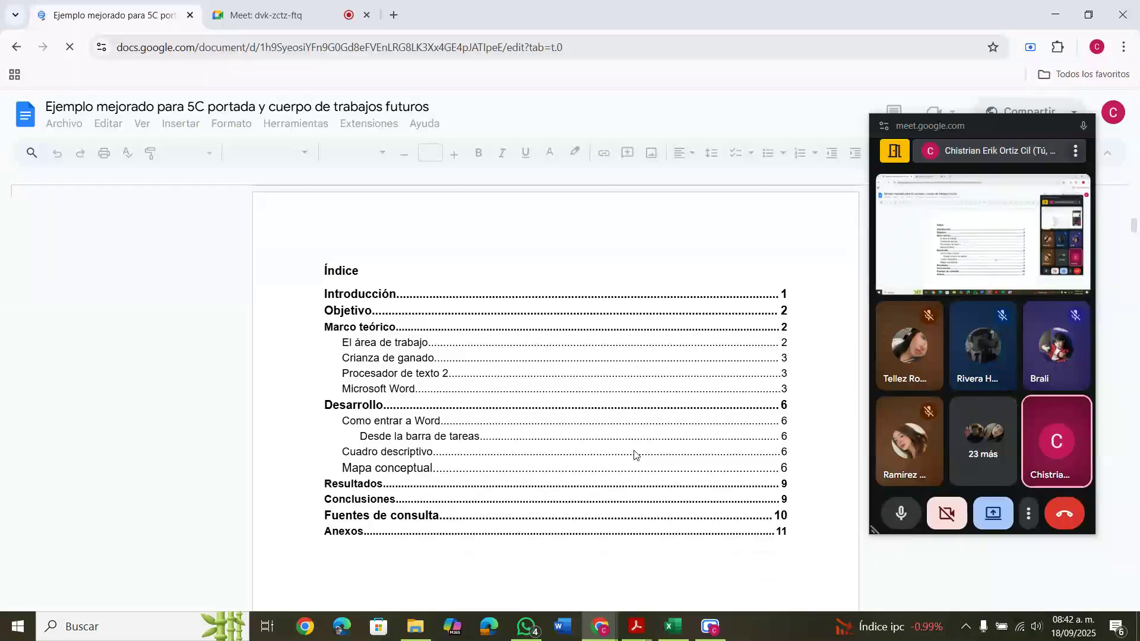
scroll(634, 455, "down", 2)
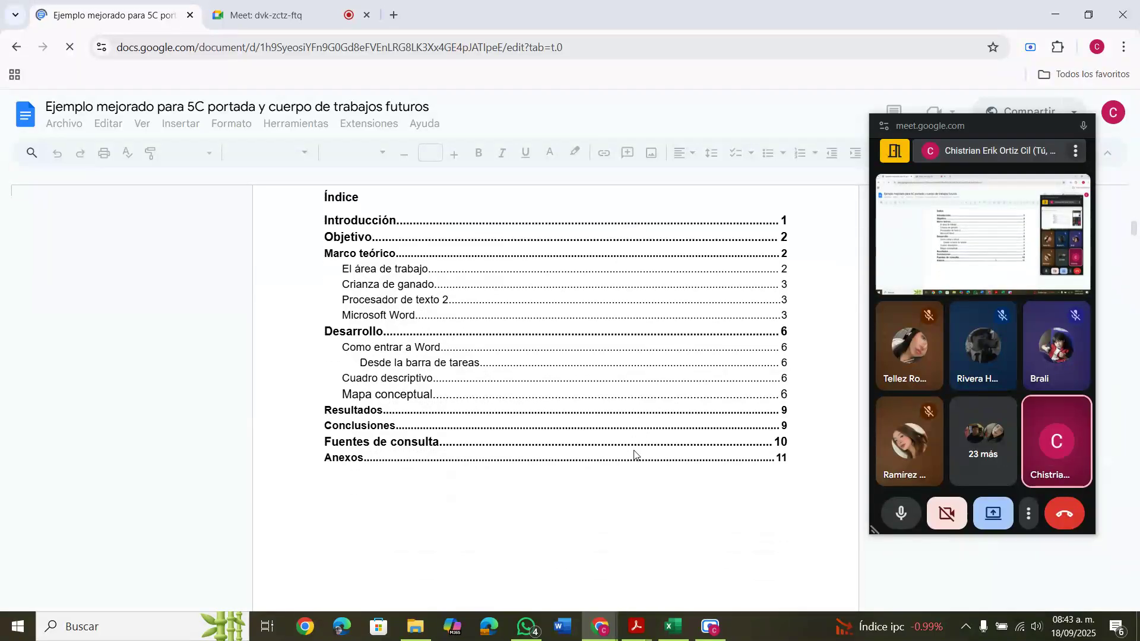
scroll(634, 455, "up", 4)
scroll(634, 455, "down", 1)
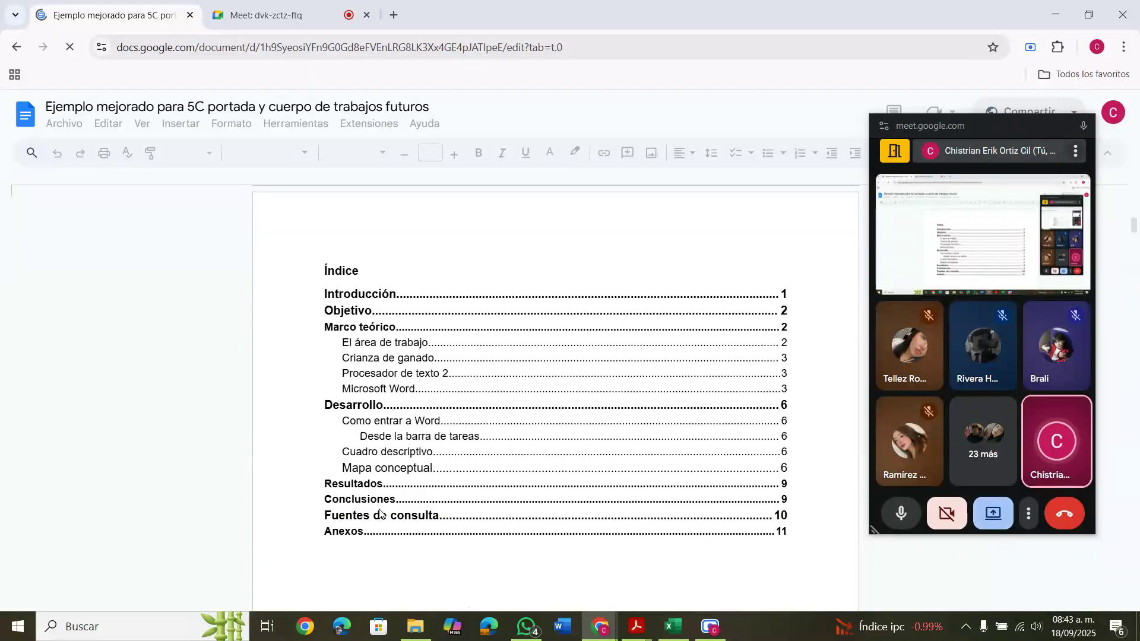
- Examine the Introducción page's writing guidelines and its example paragraph
scroll(380, 514, "down", 2)
scroll(380, 514, "down", 8)
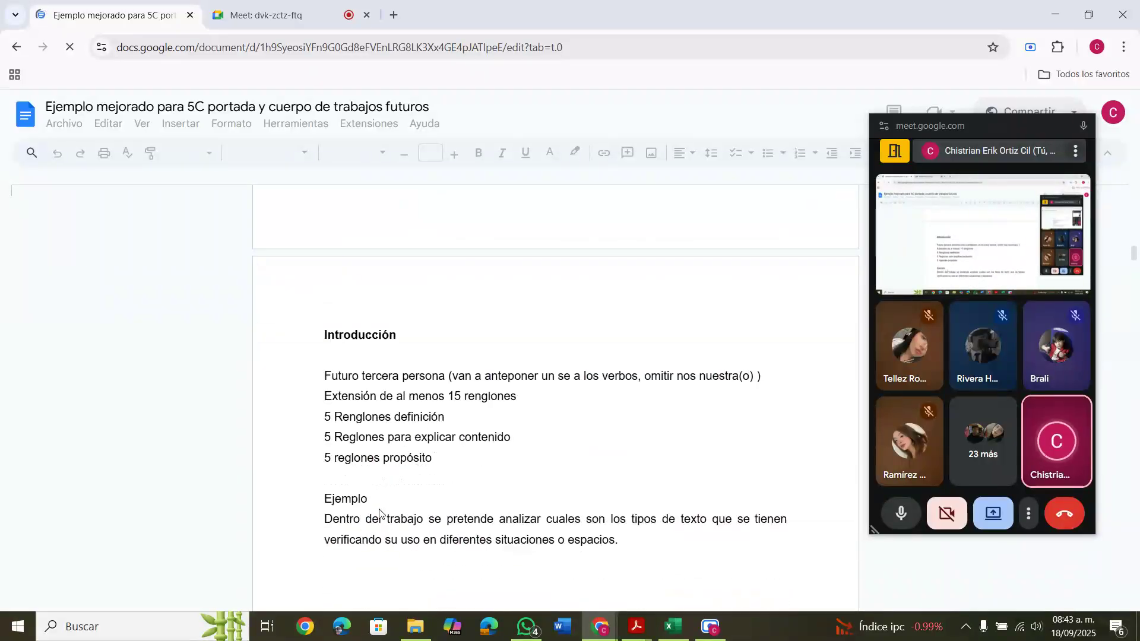
scroll(380, 514, "down", 3)
scroll(380, 514, "down", 5)
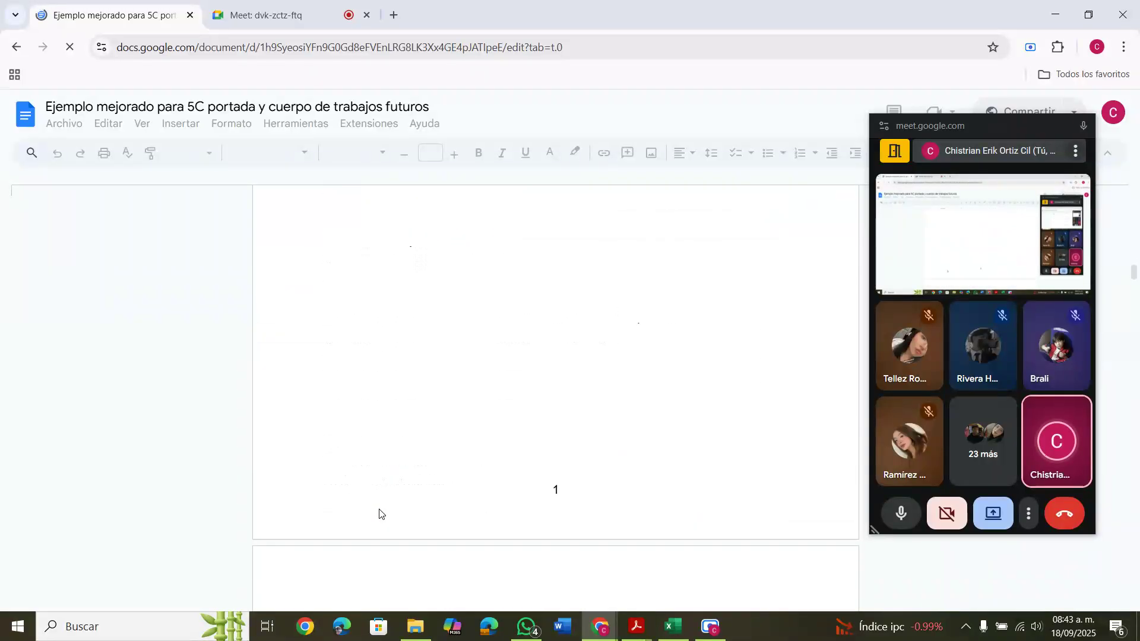
scroll(380, 514, "up", 3)
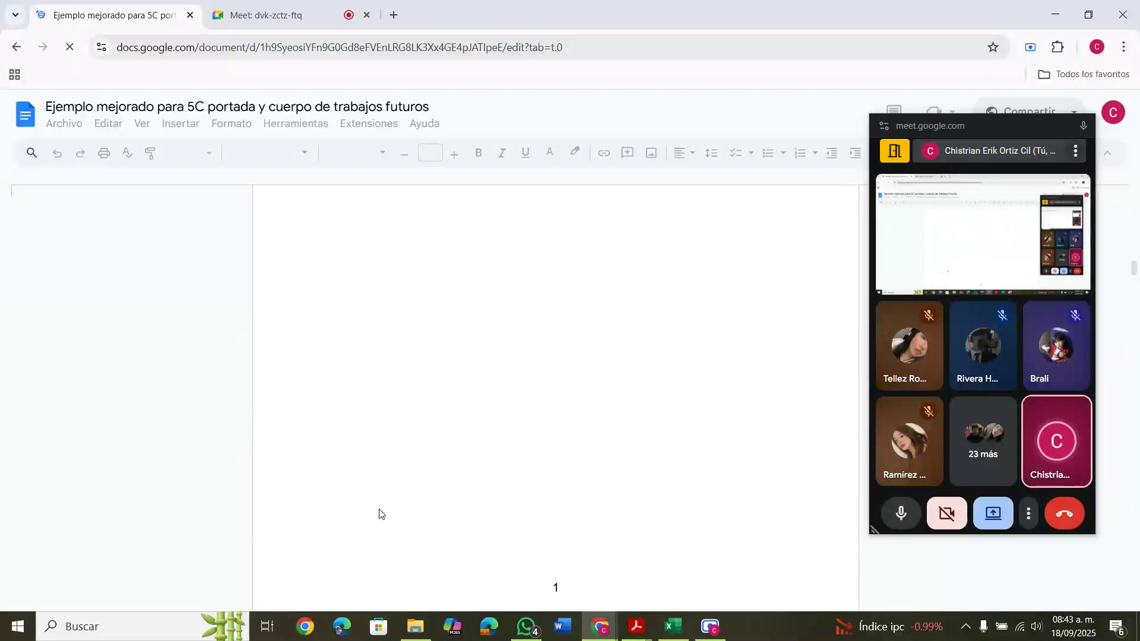
scroll(544, 392, "up", 4)
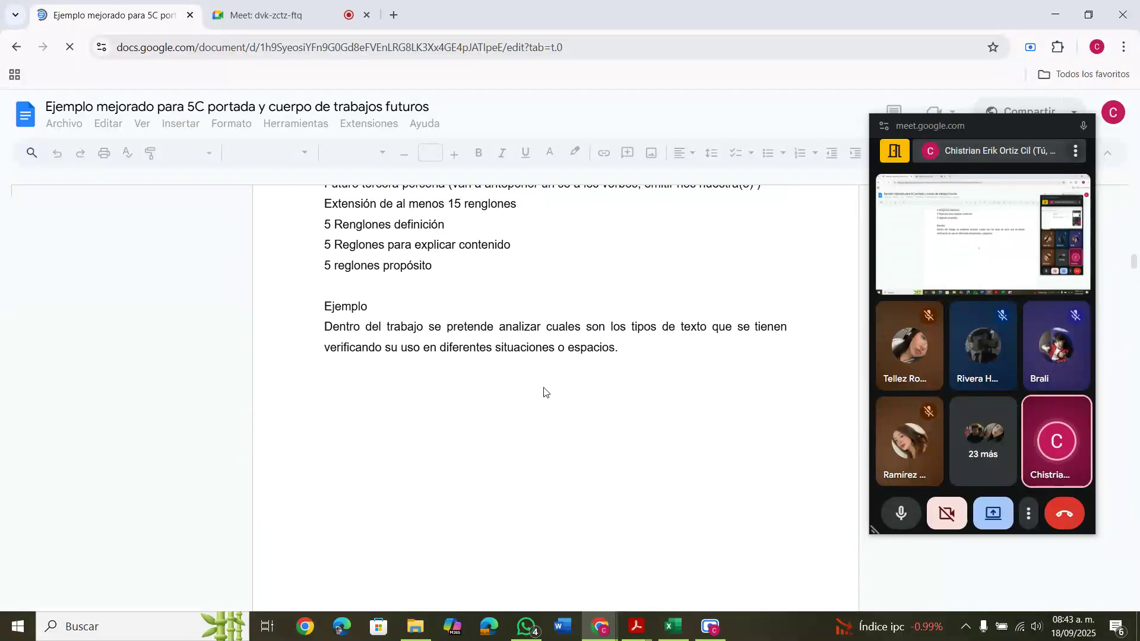
scroll(543, 392, "up", 2)
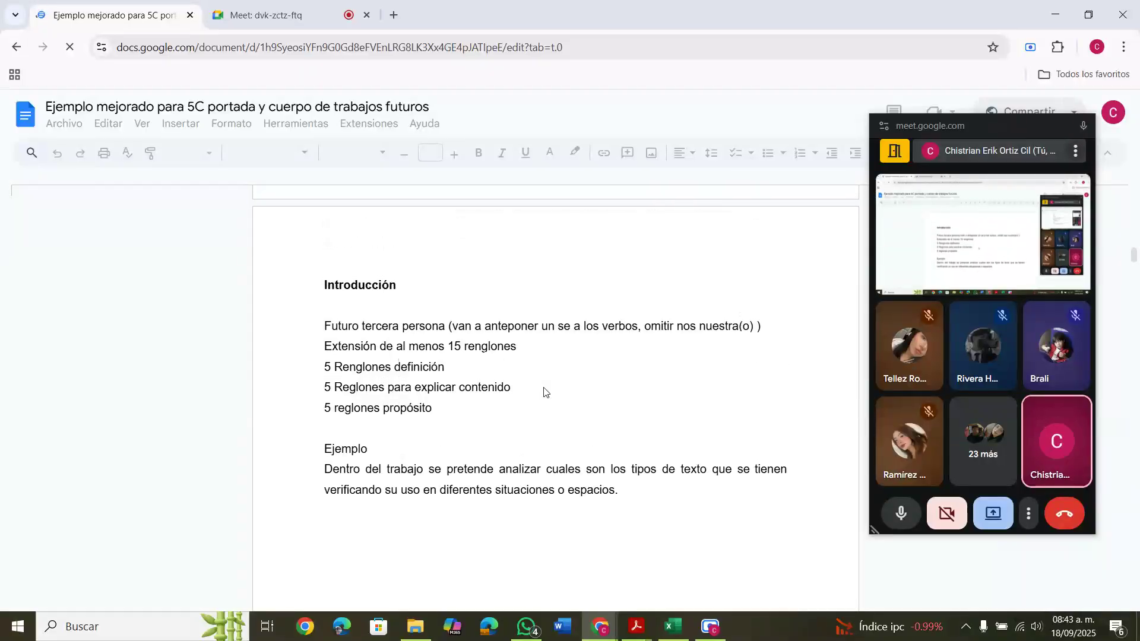
- Start a new paragraph after the objective ending in "muros PADLET." in the Objetivo section
scroll(544, 392, "down", 8)
scroll(544, 392, "down", 7)
scroll(544, 391, "down", 2)
scroll(544, 391, "down", 2)
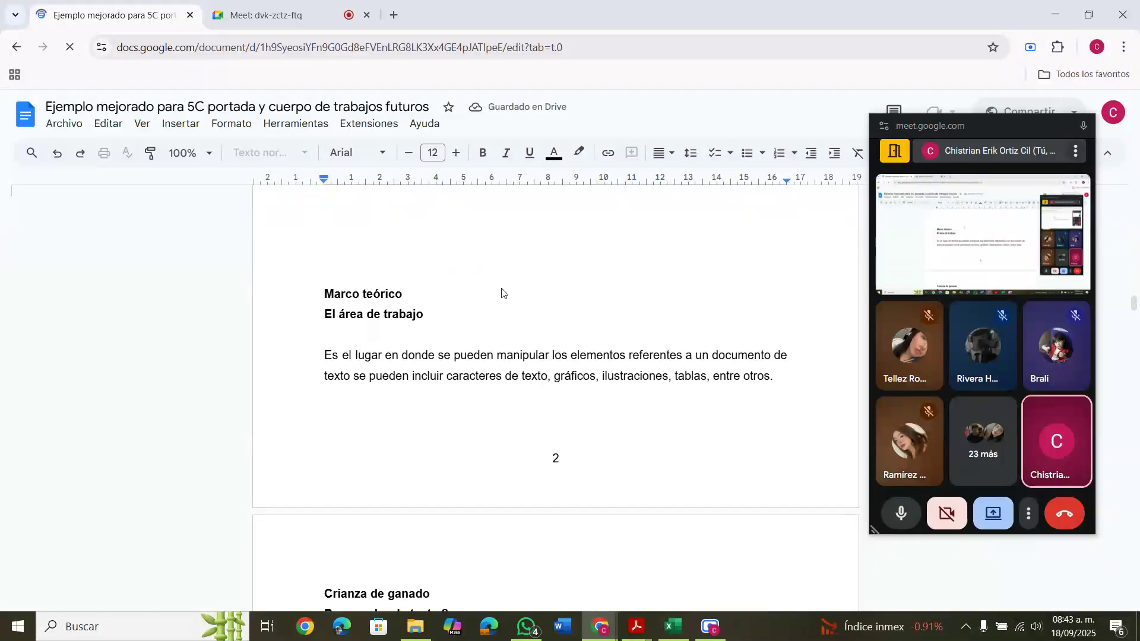
scroll(501, 293, "up", 6)
scroll(469, 277, "up", 2)
scroll(469, 277, "down", 1)
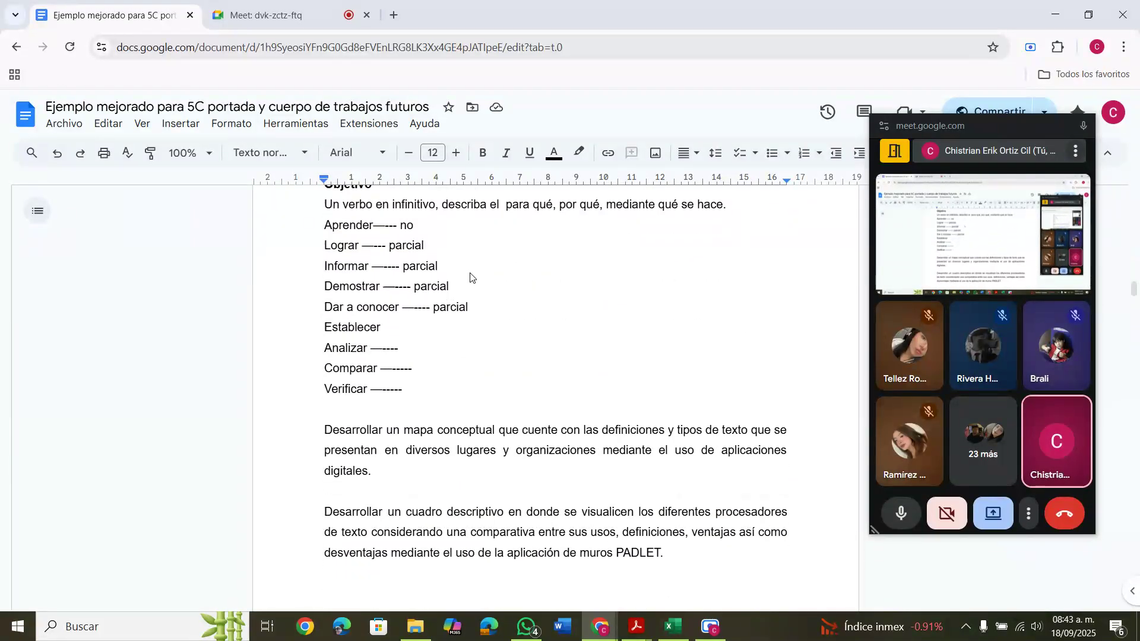
scroll(469, 277, "down", 1)
left_click(680, 485)
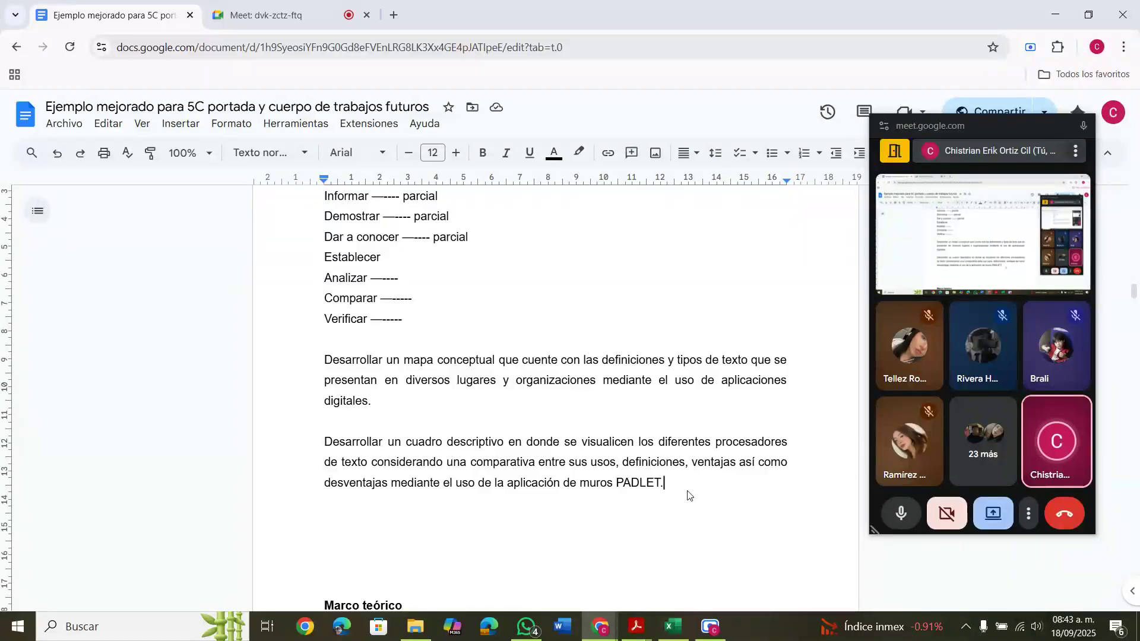
key("Return")
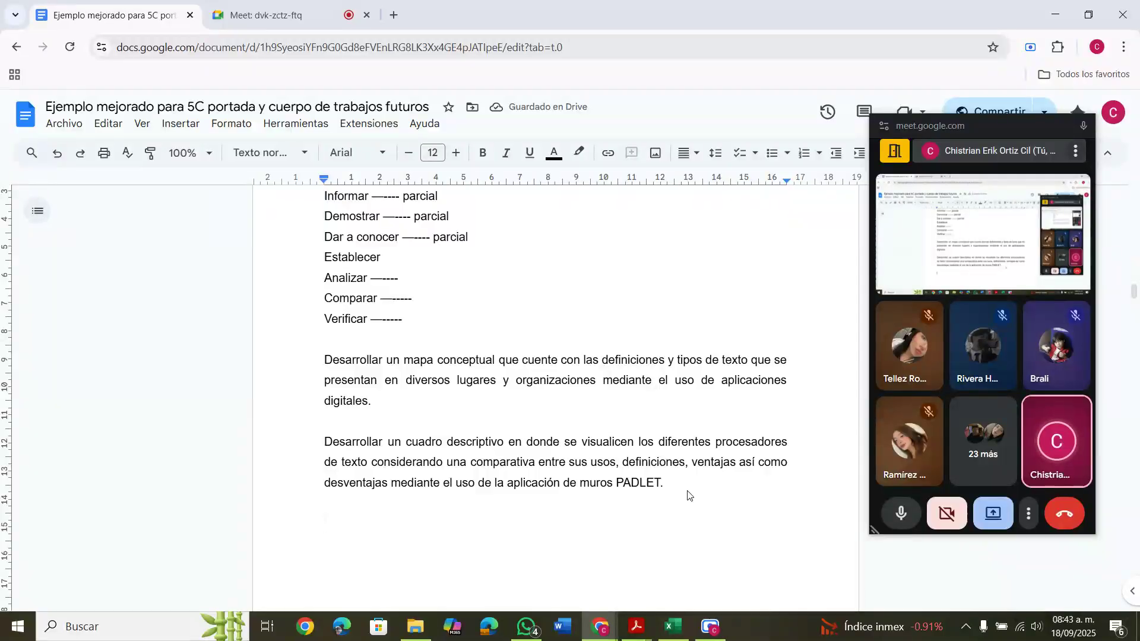
- Begin the new objective with the words "Elaborar reporte"
type("eLA")
key("BackSpace")
key("BackSpace")
key("BackSpace")
type("Elan")
key("BackSpace")
type("borar")
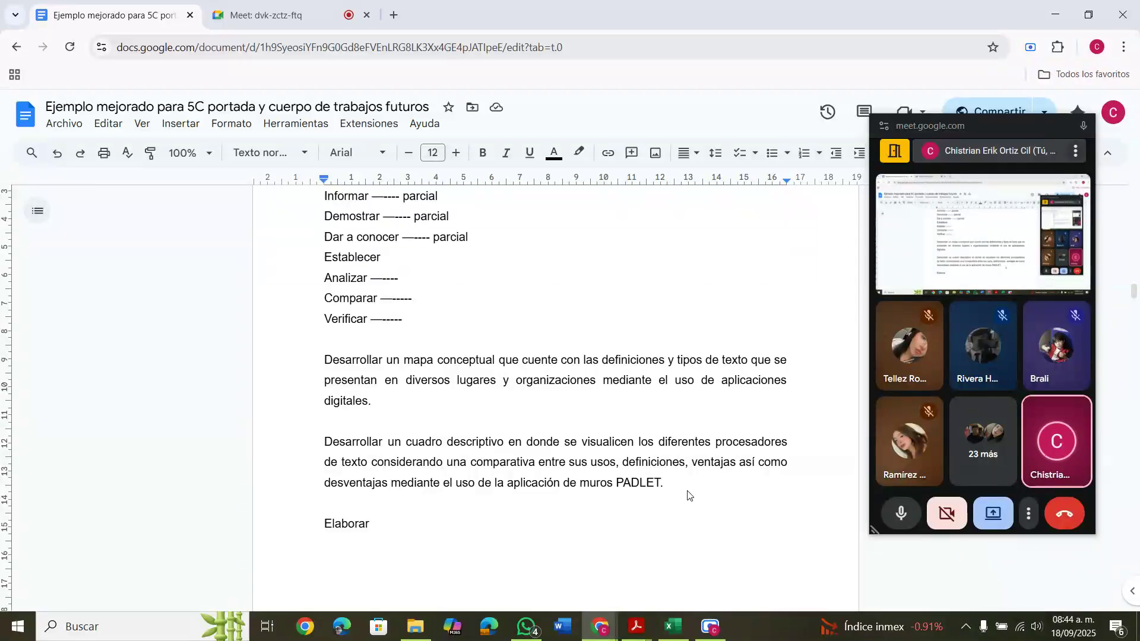
type("reporte")
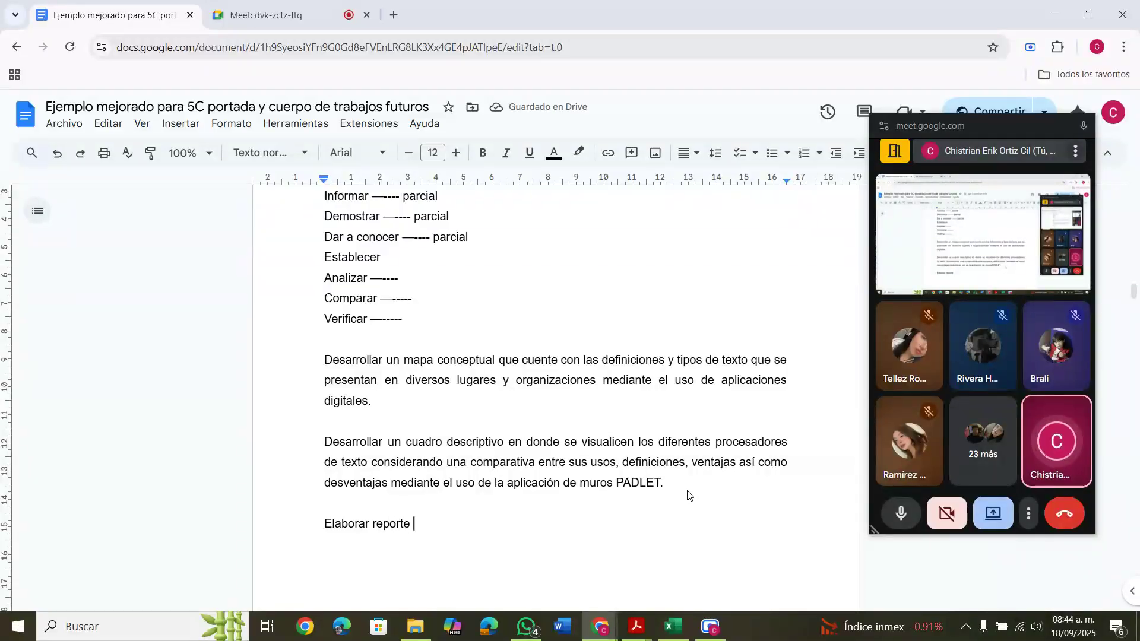
- Continue the new objective after "Elaborar reporte" with the words "del manejo"
scroll(665, 361, "up", 2)
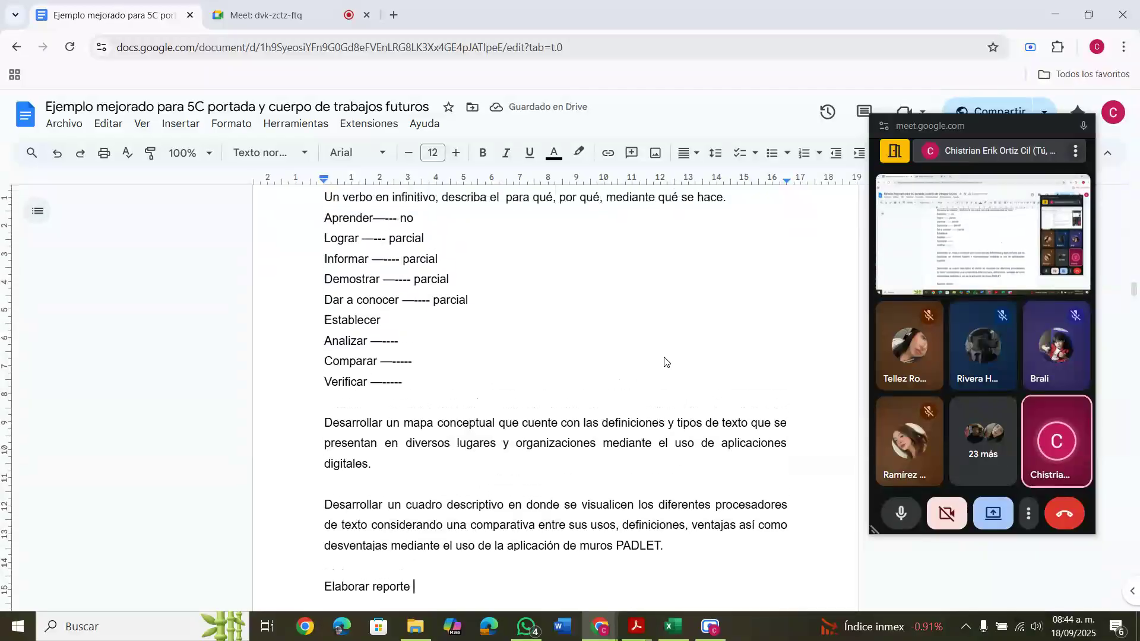
scroll(665, 362, "down", 2)
scroll(665, 362, "up", 1)
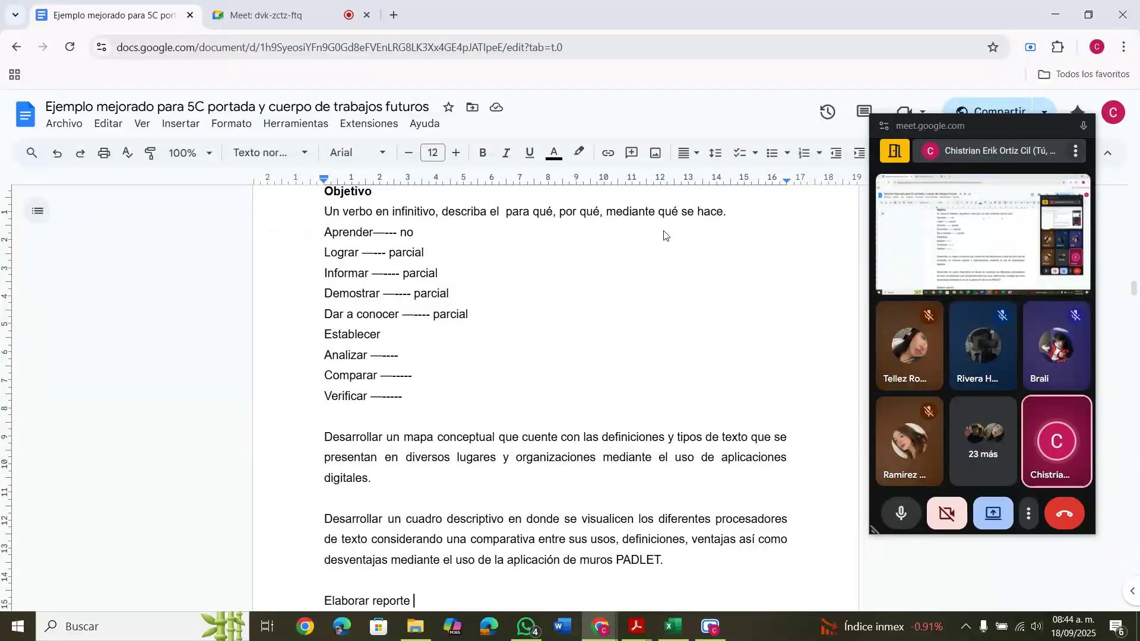
scroll(620, 421, "down", 2)
right_click(620, 421)
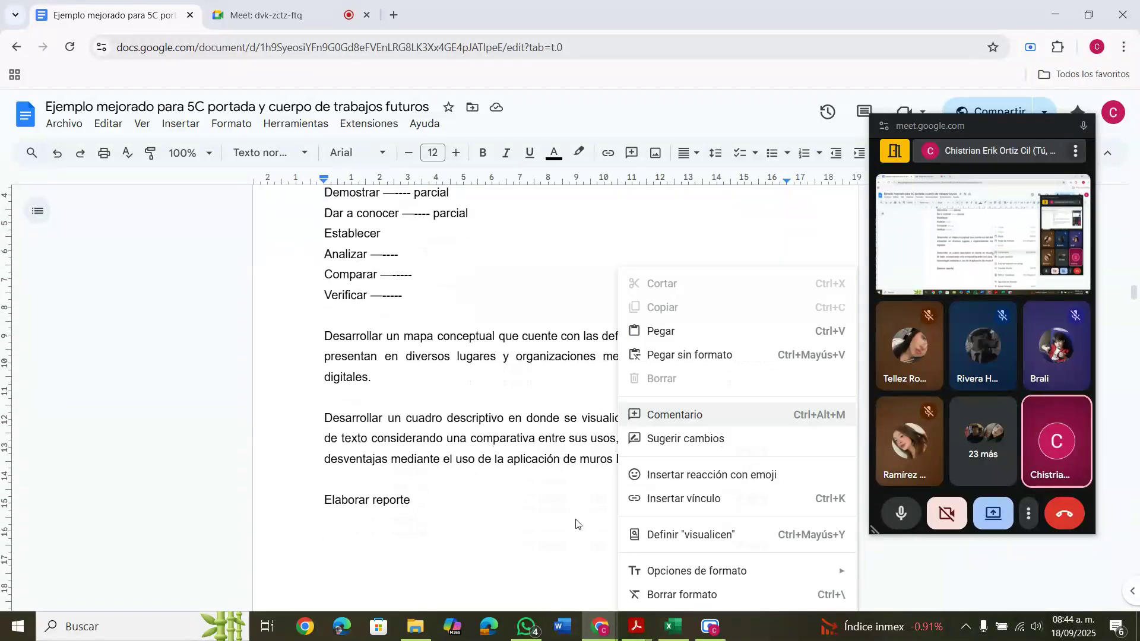
left_click(428, 512)
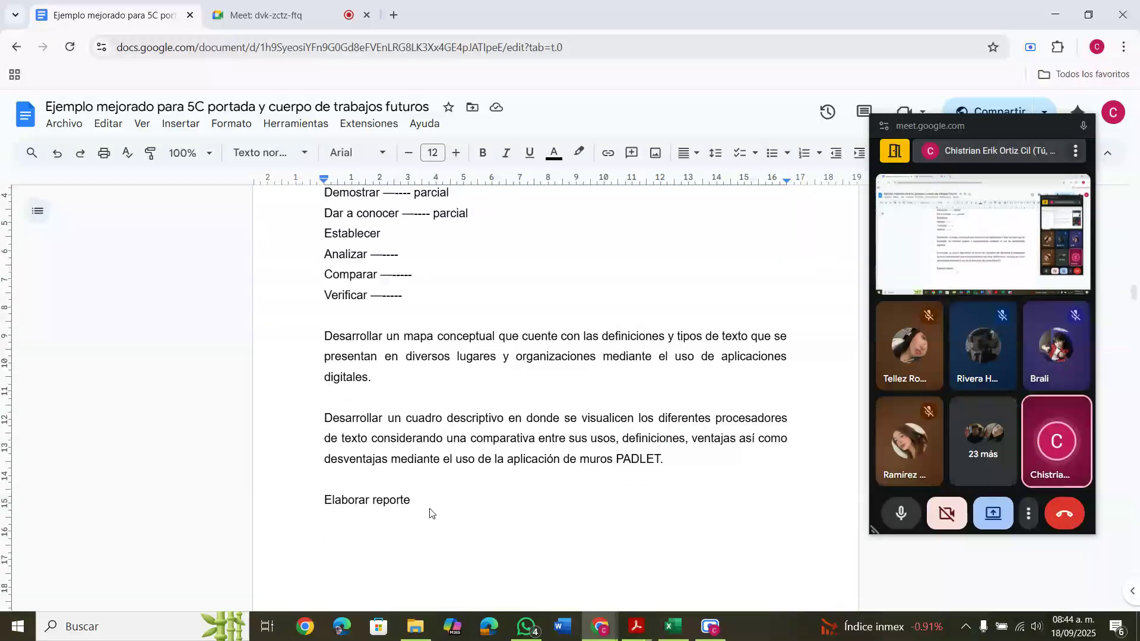
type("de")
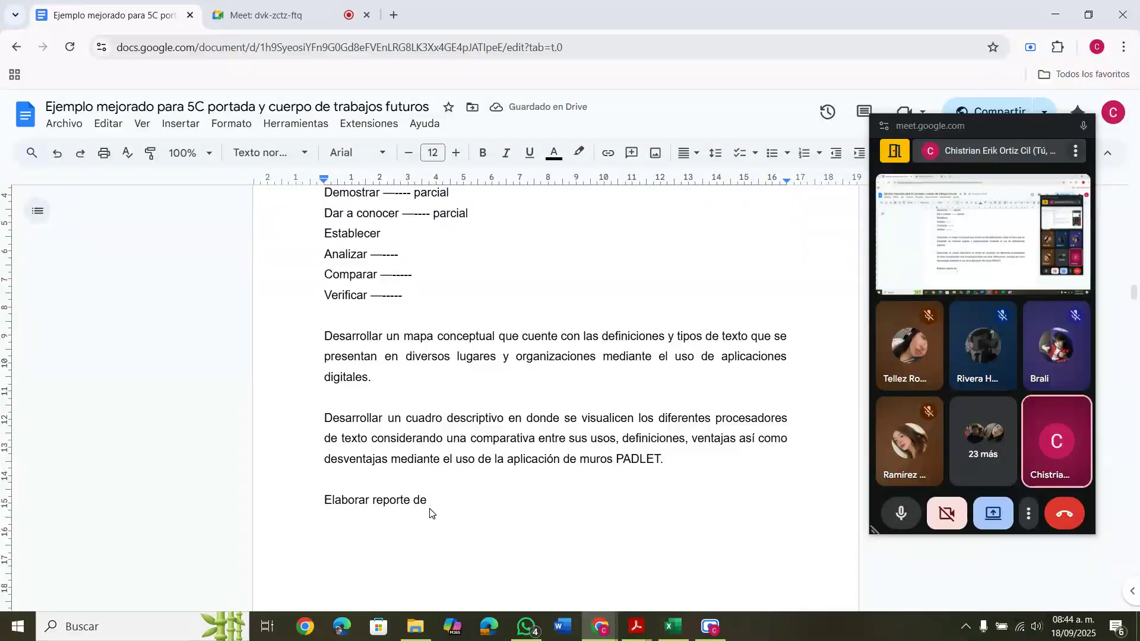
type(" e")
key("BackSpace")
key("BackSpace")
type("l manejo ")
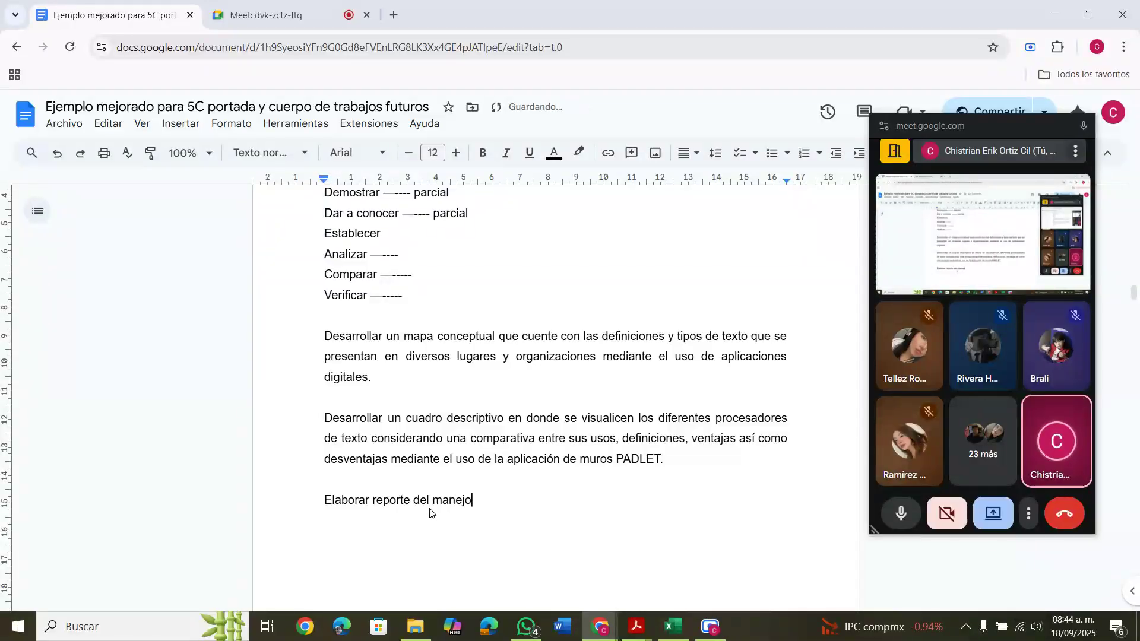
- Extend the objective with "fundamental de la aplicación Microsoft Word en donde se detallen las características y funcionalidades para", correcting the spelling of "características"
type("fundamental de la apl")
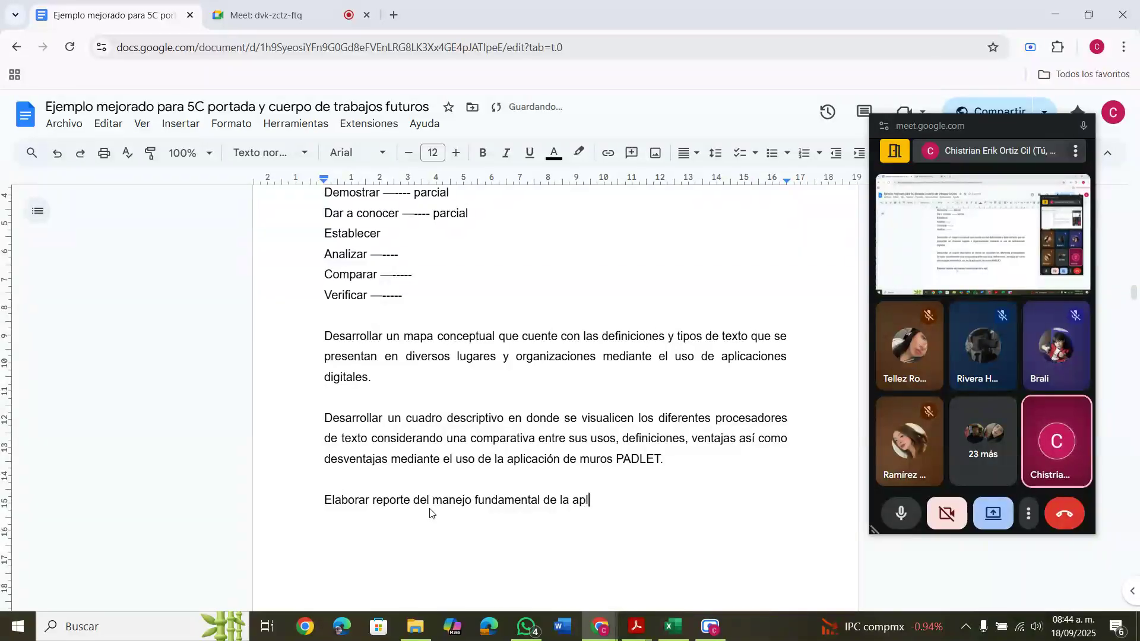
type("icaci")
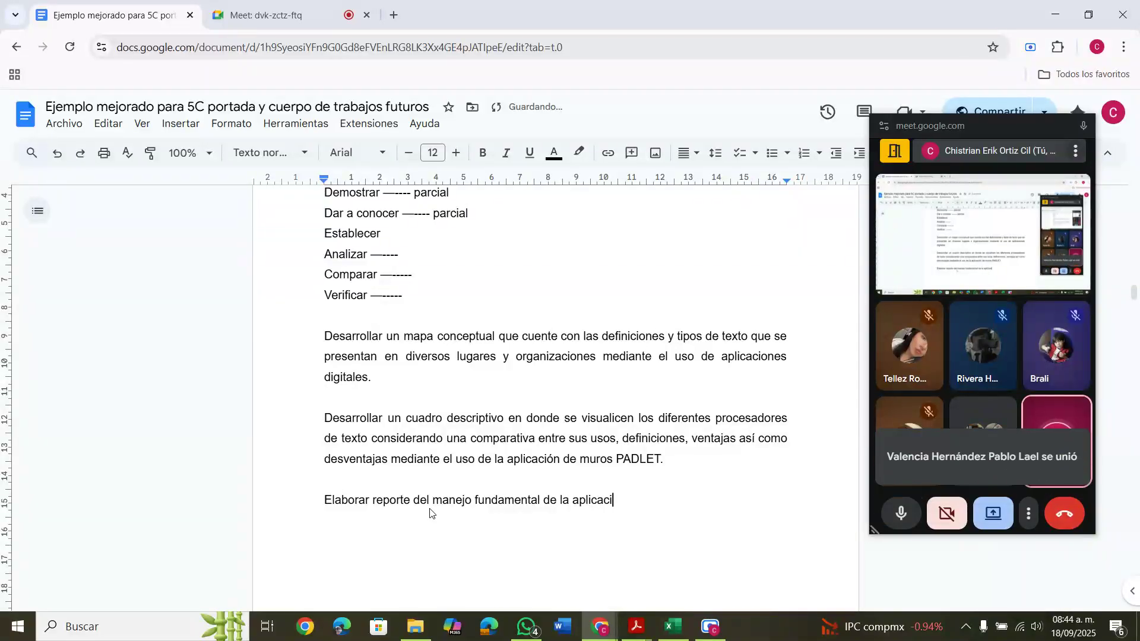
type("ón Microsoft ")
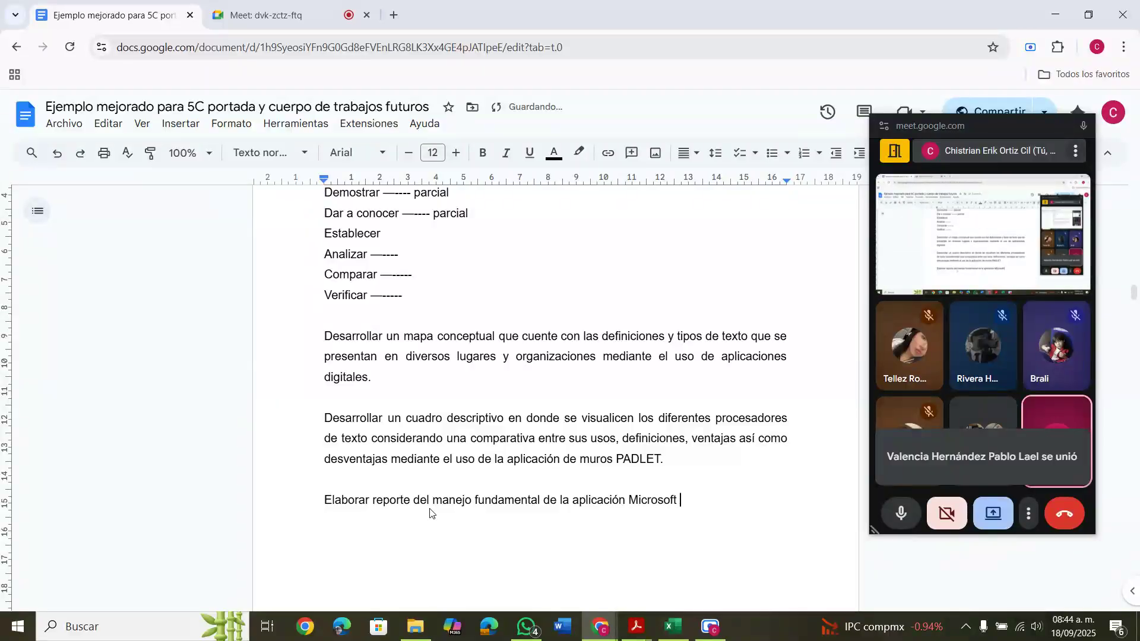
type("Word en donde se")
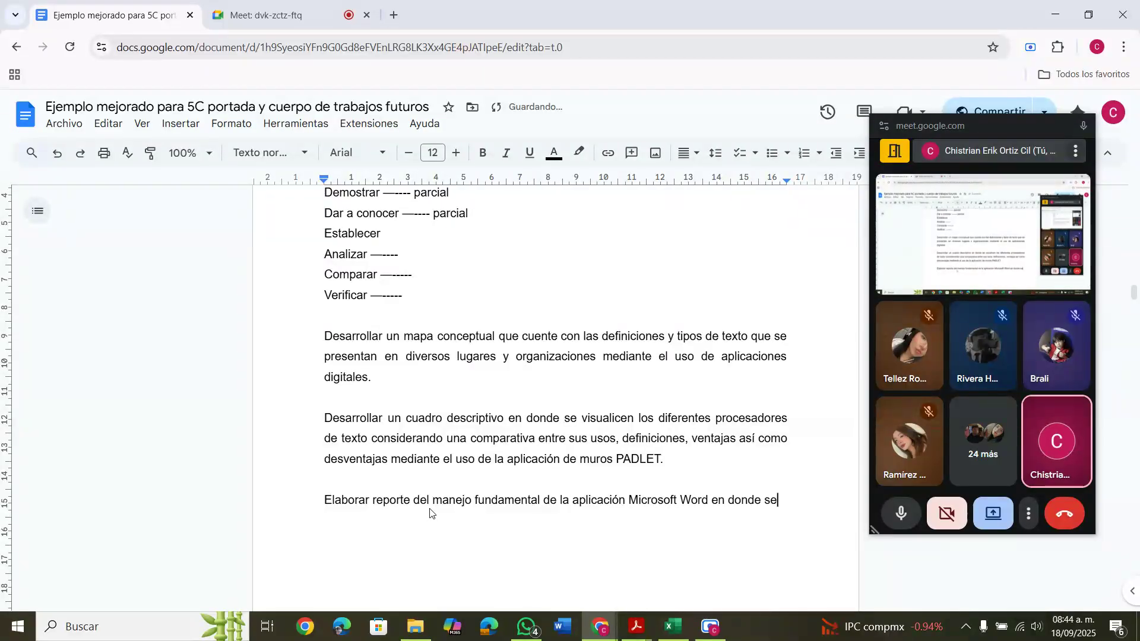
type(" detallen las características y funcionalidades para")
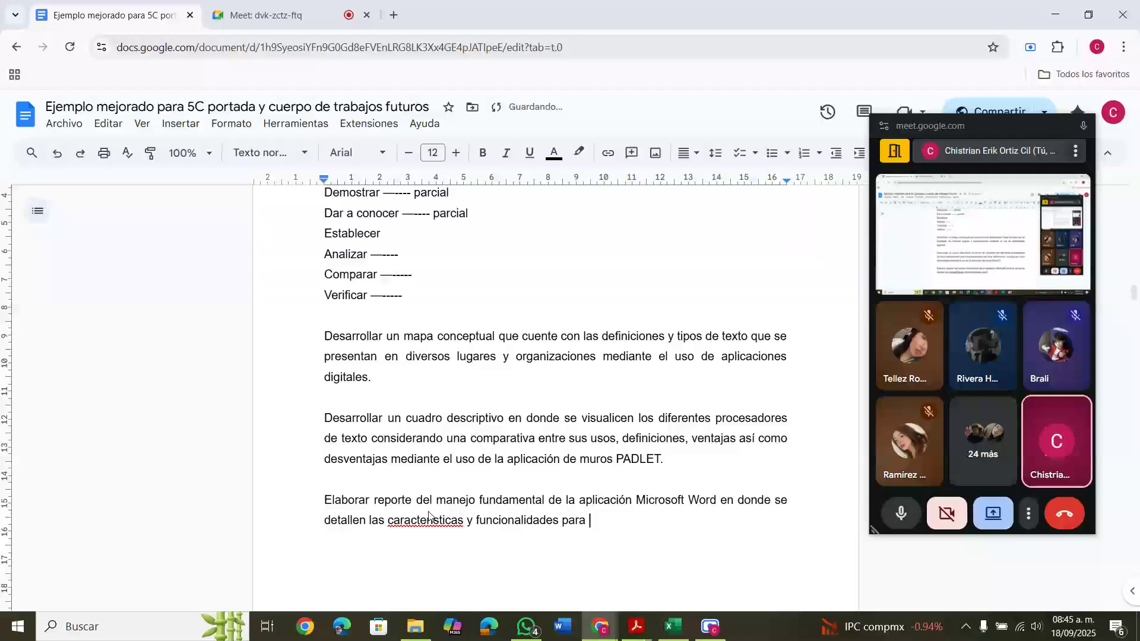
left_click(430, 520)
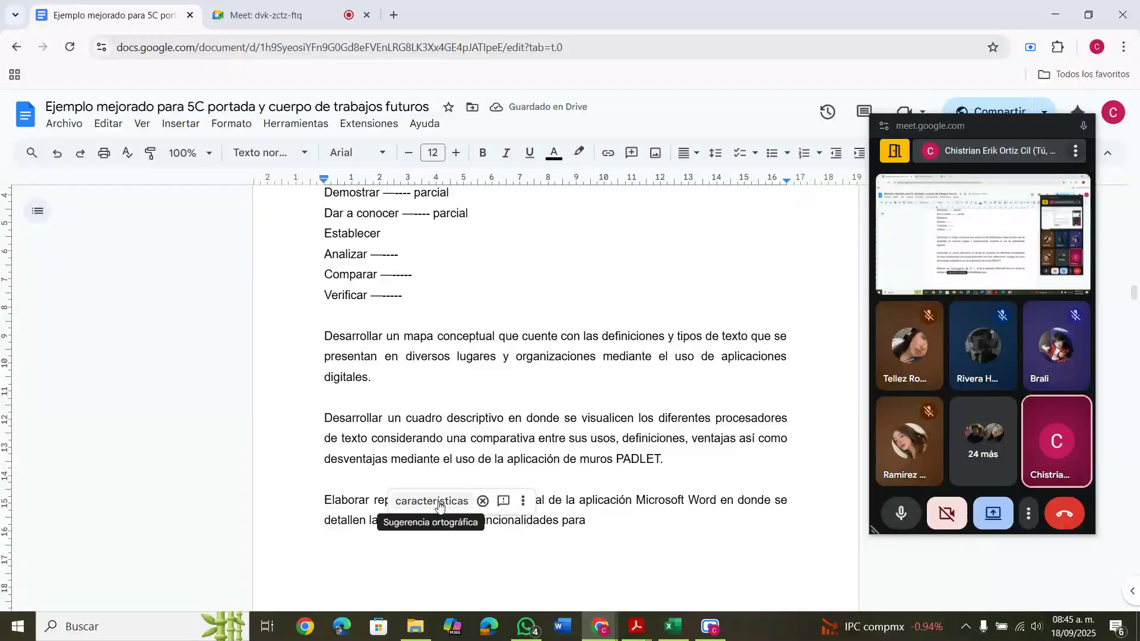
left_click(439, 502)
- Replace the trailing word "para" in the new objective with "de las"
key("BackSpace")
key("BackSpace")
key("BackSpace")
key("BackSpace")
key("BackSpace")
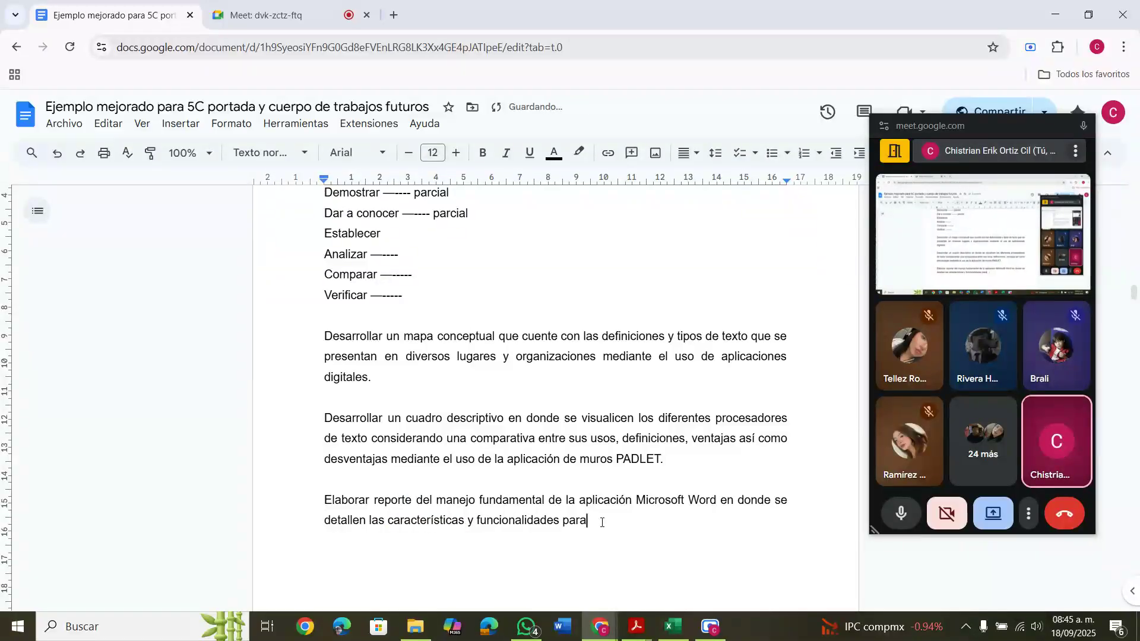
type("de las s")
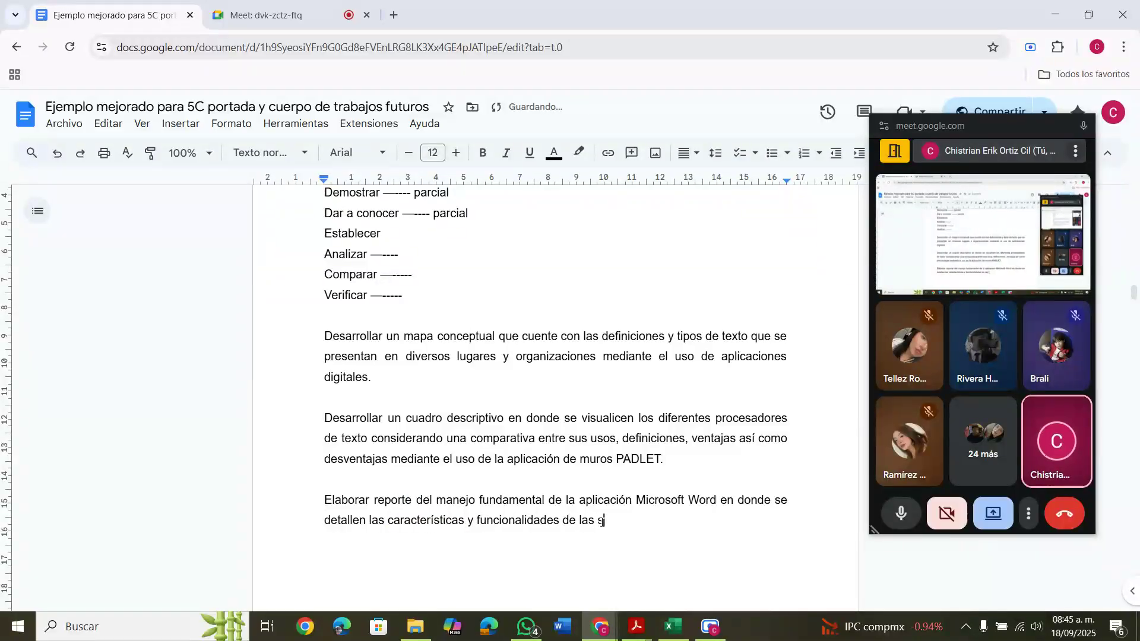
type("ecciones d")
key("BackSpace")
key("BackSpace")
key("BackSpace")
key("BackSpace")
key("BackSpace")
key("BackSpace")
key("BackSpace")
key("BackSpace")
key("BackSpace")
key("BackSpace")
key("BackSpace")
- Finish the objective with "ventanas de inicio para verificar su comportamiento."
type("ventanas de inc")
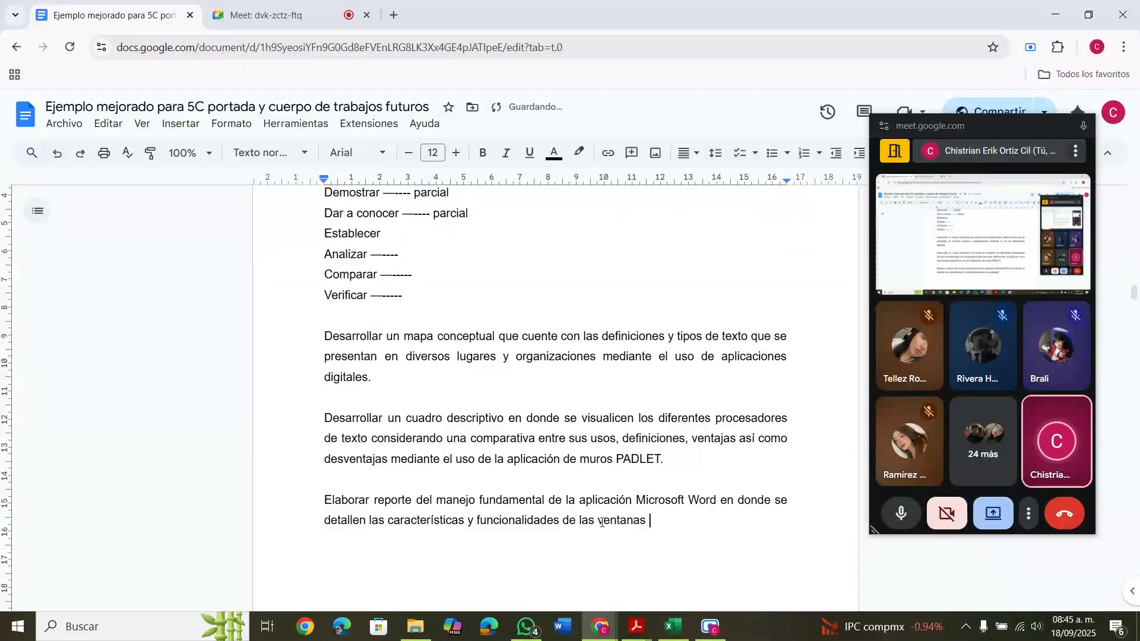
key("BackSpace")
type("icio para")
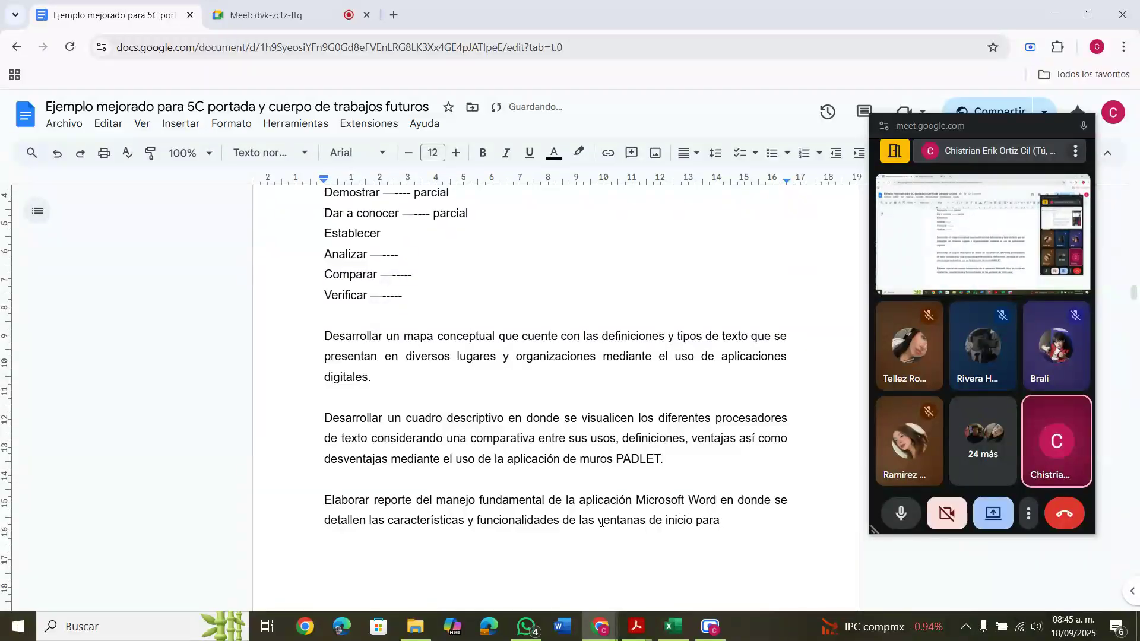
type(" verificar su com")
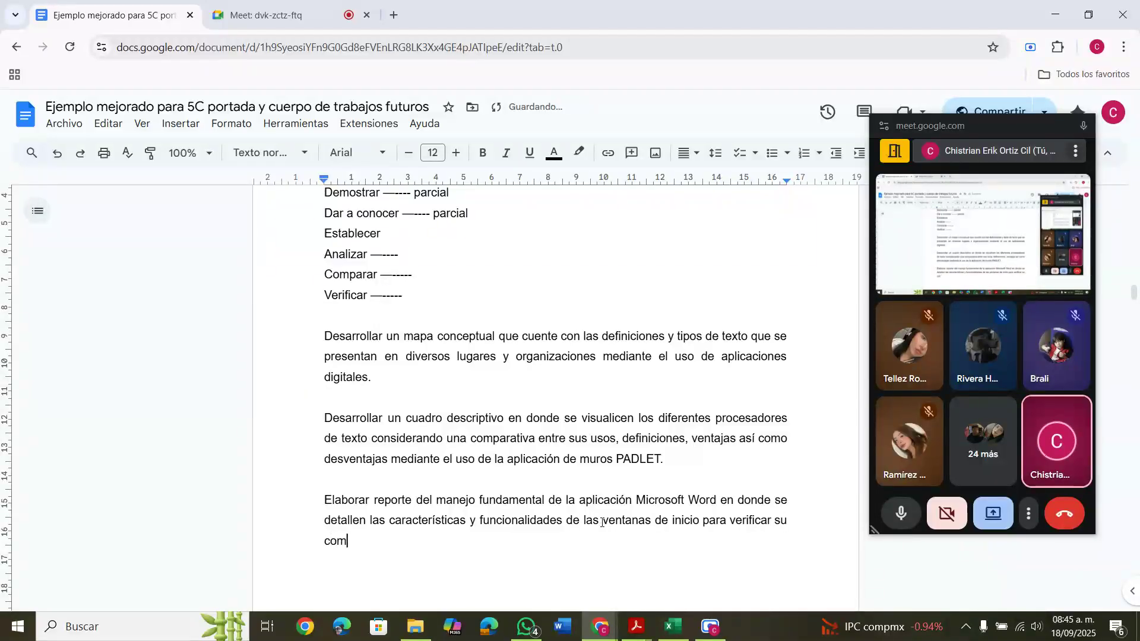
type("portamiento.")
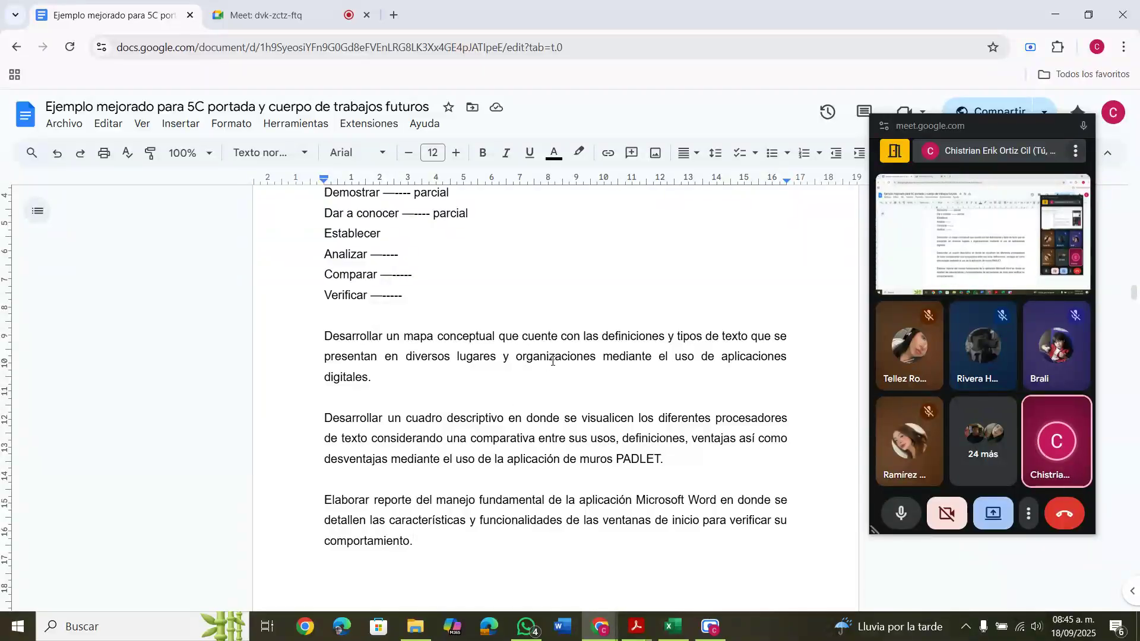
- Review the Objetivo section's guideline, its list of infinitive verbs and the three sample objectives
scroll(495, 358, "up", 1)
scroll(495, 358, "down", 1)
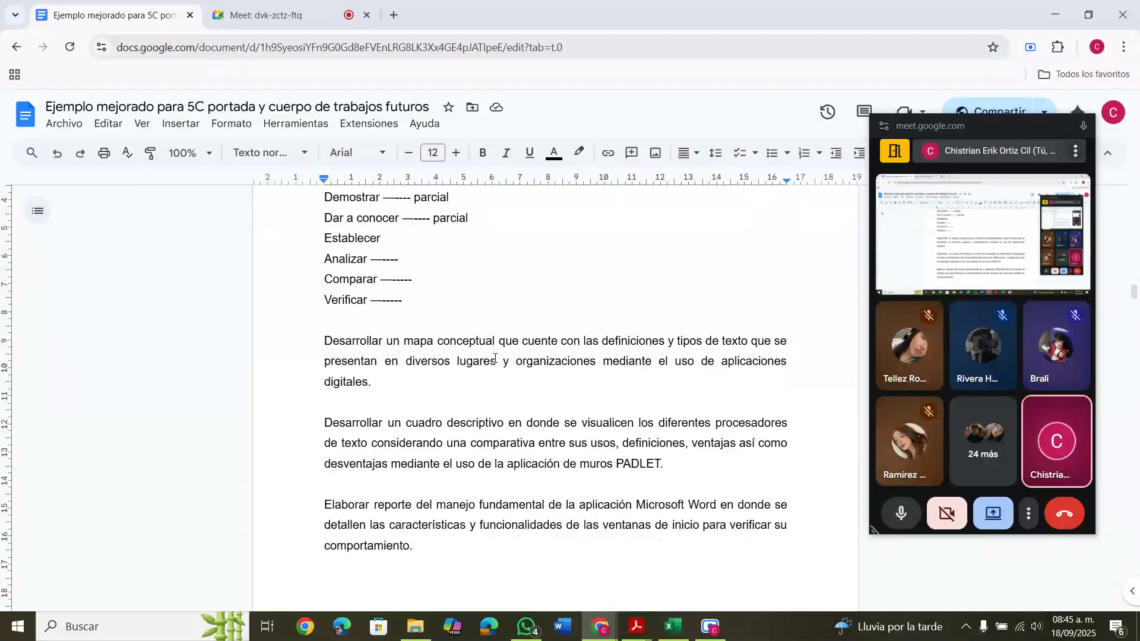
scroll(495, 358, "up", 1)
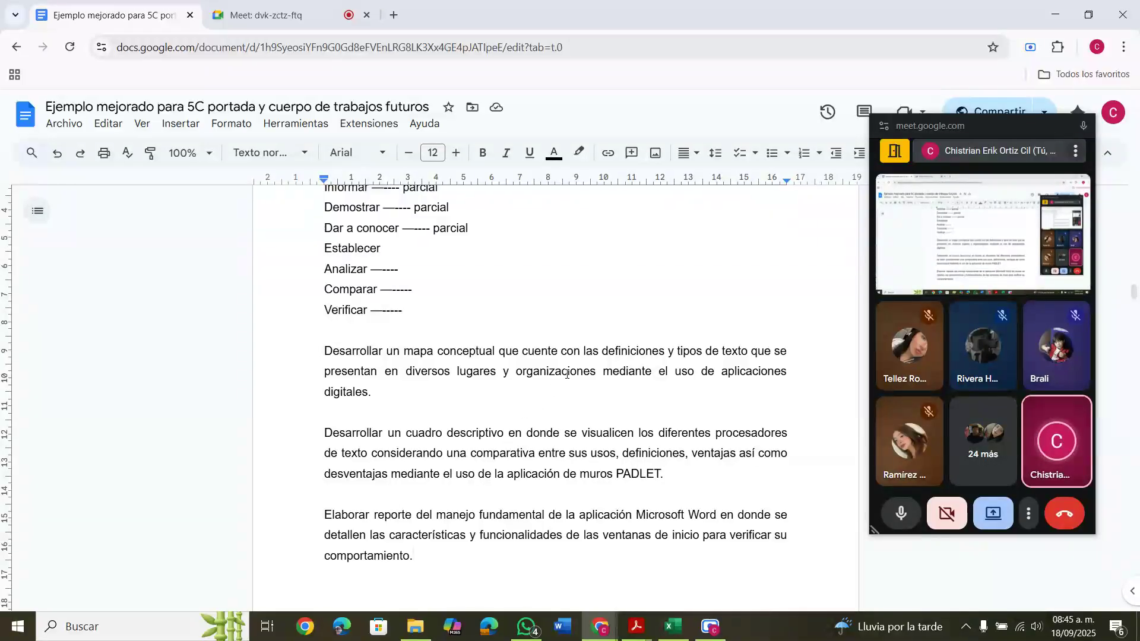
scroll(566, 374, "up", 3)
scroll(567, 374, "down", 3)
scroll(567, 373, "down", 1)
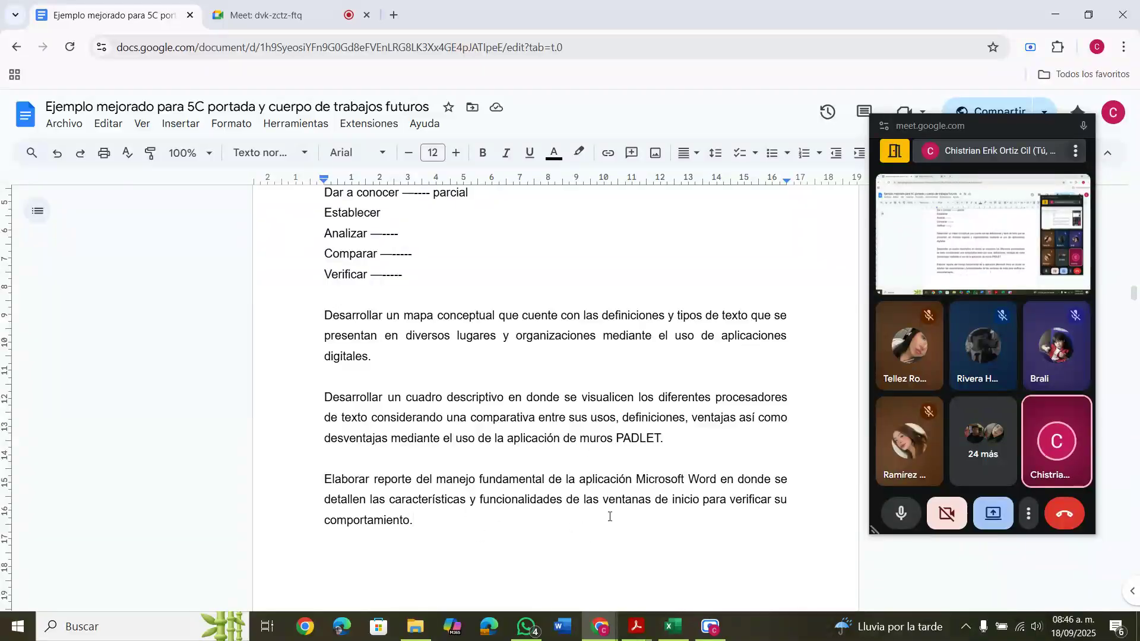
scroll(634, 476, "up", 3)
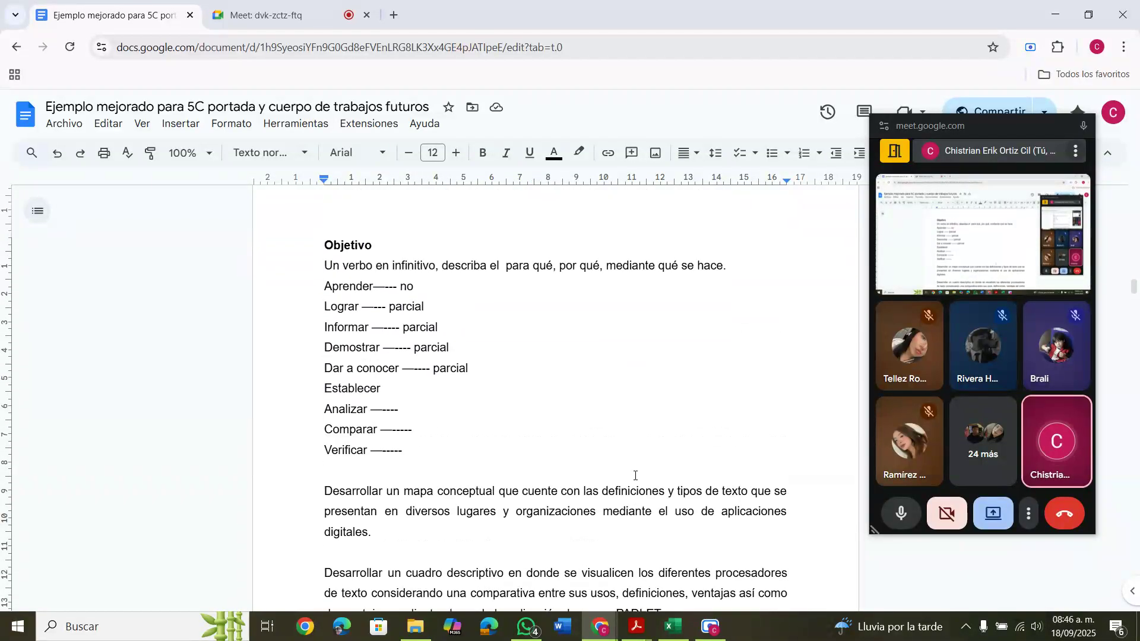
scroll(635, 475, "down", 2)
scroll(634, 476, "down", 2)
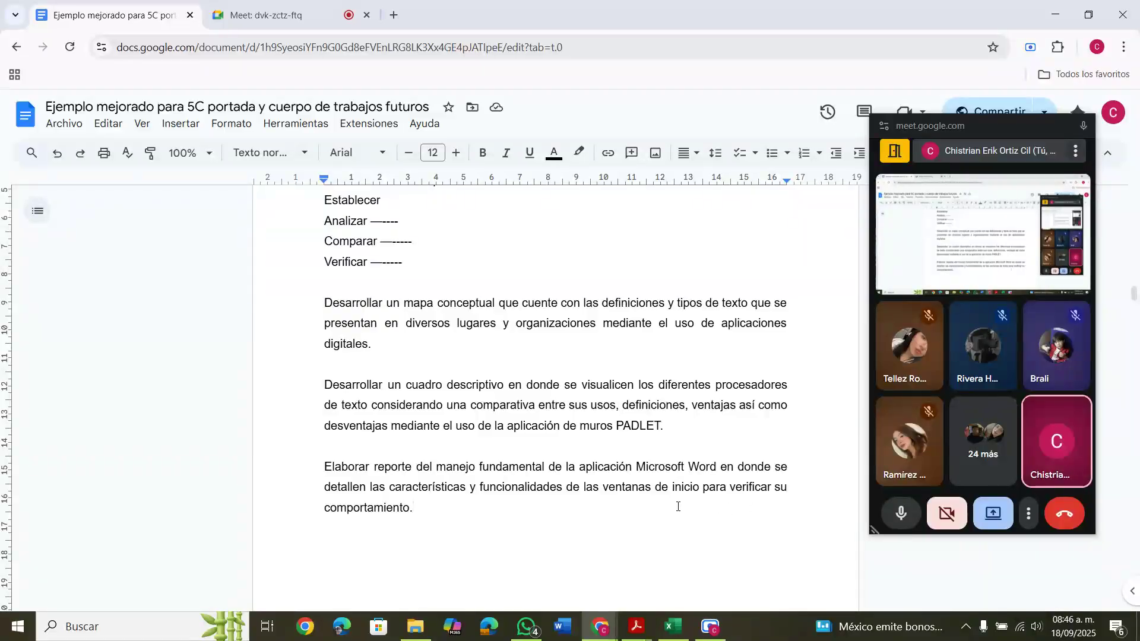
- Insert a page break after the "Marco teórico" heading so that "El área de trabajo" begins on the following page
scroll(561, 500, "down", 6)
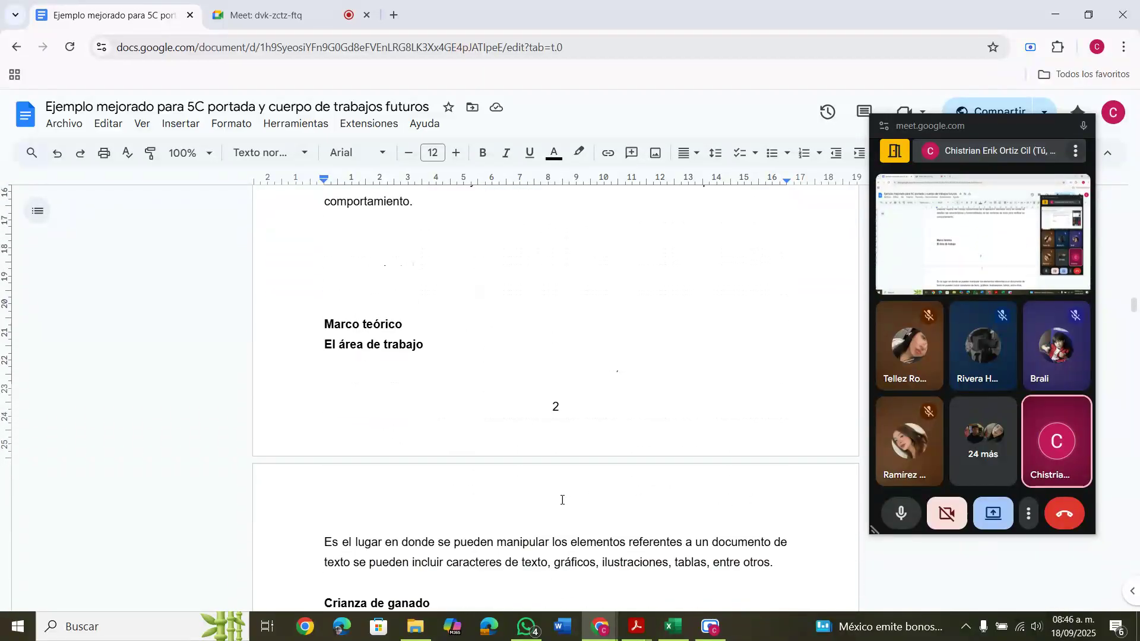
scroll(561, 499, "down", 3)
scroll(562, 500, "up", 6)
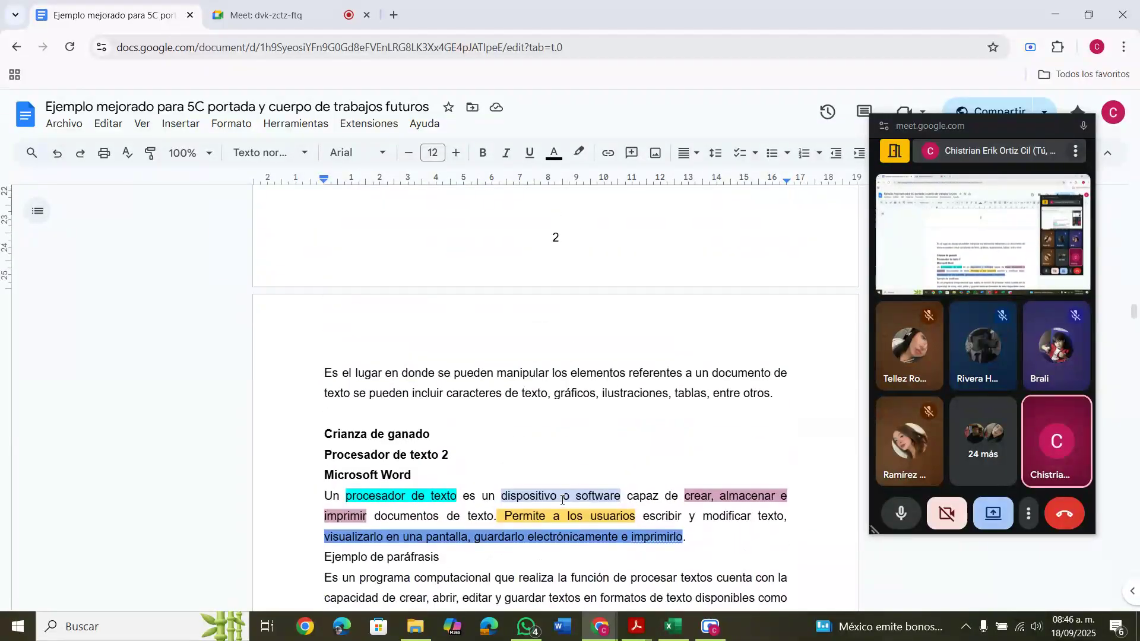
scroll(561, 500, "down", 3)
scroll(562, 499, "up", 1)
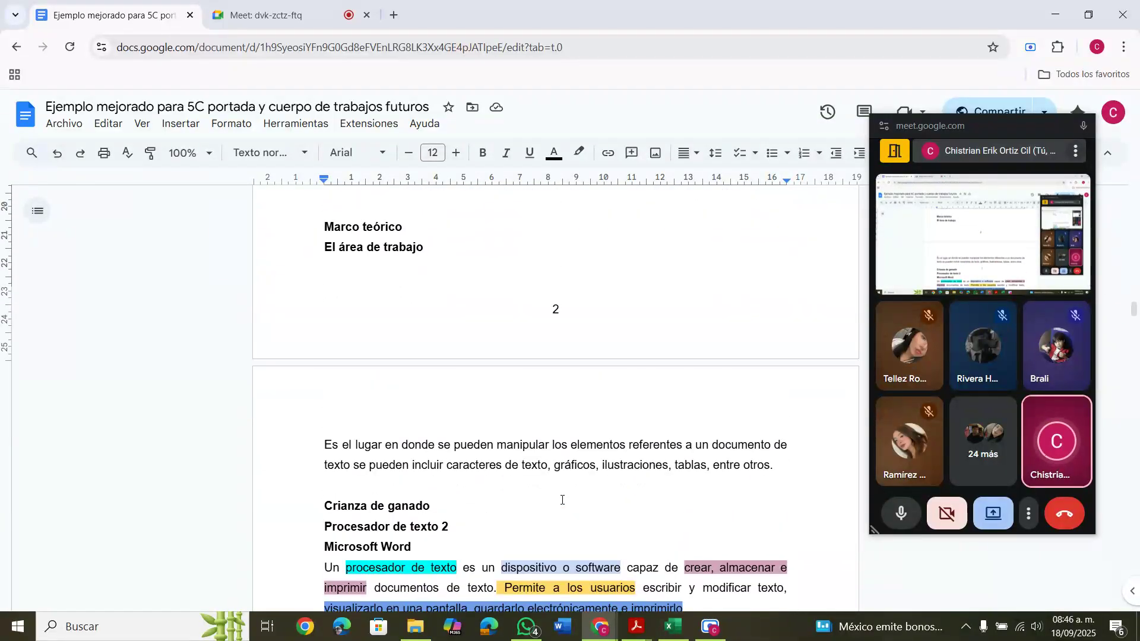
left_click(411, 229)
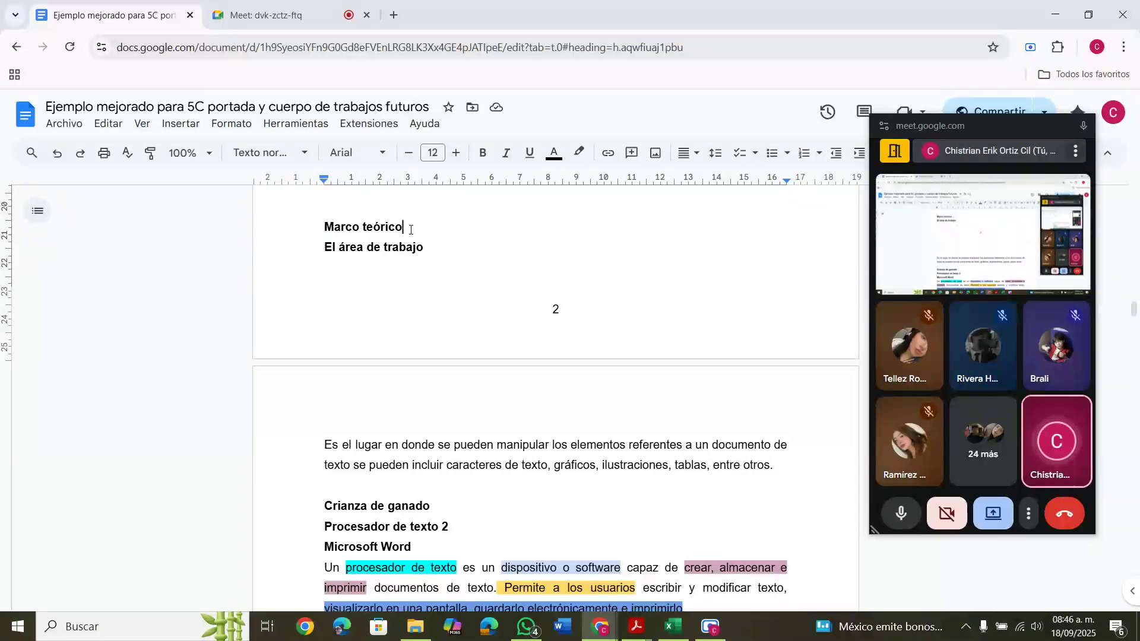
key("ctrl+Return")
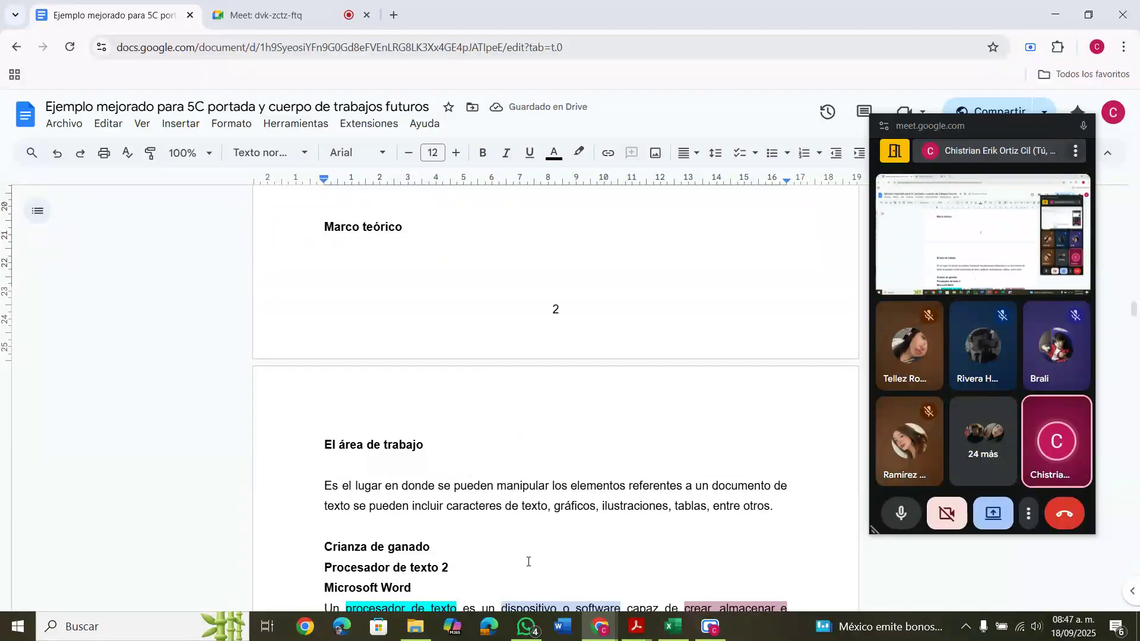
- Switch to the Activity 3 PDF in Acrobat and examine its Microsoft Word 2016 and "Entorno de Word 2016" pages
mouse_move(633, 632)
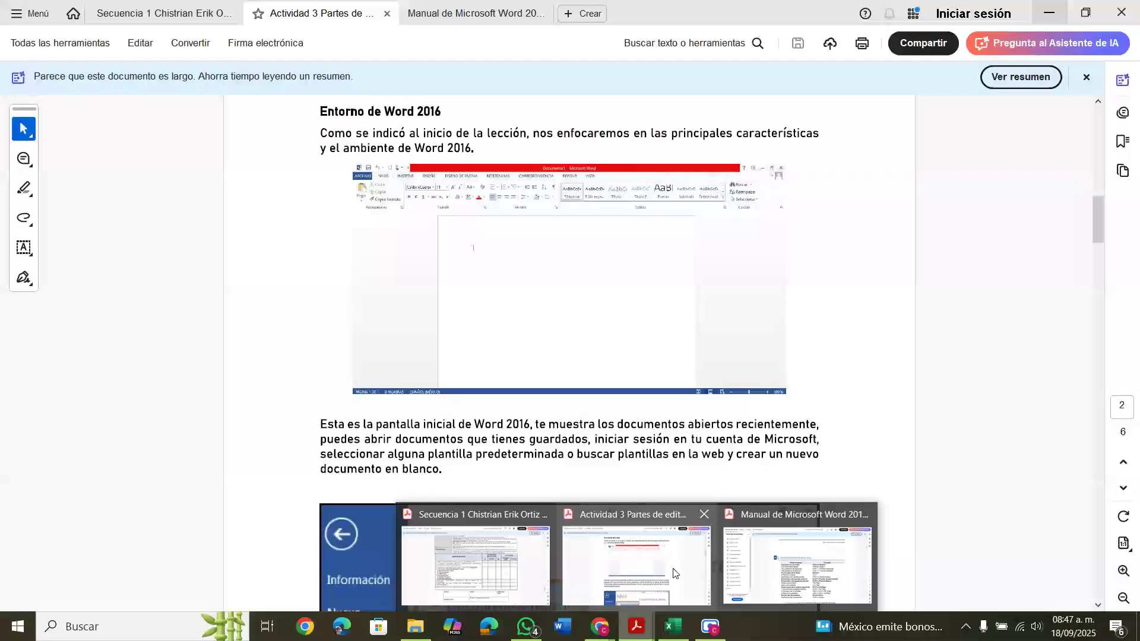
left_click(675, 573)
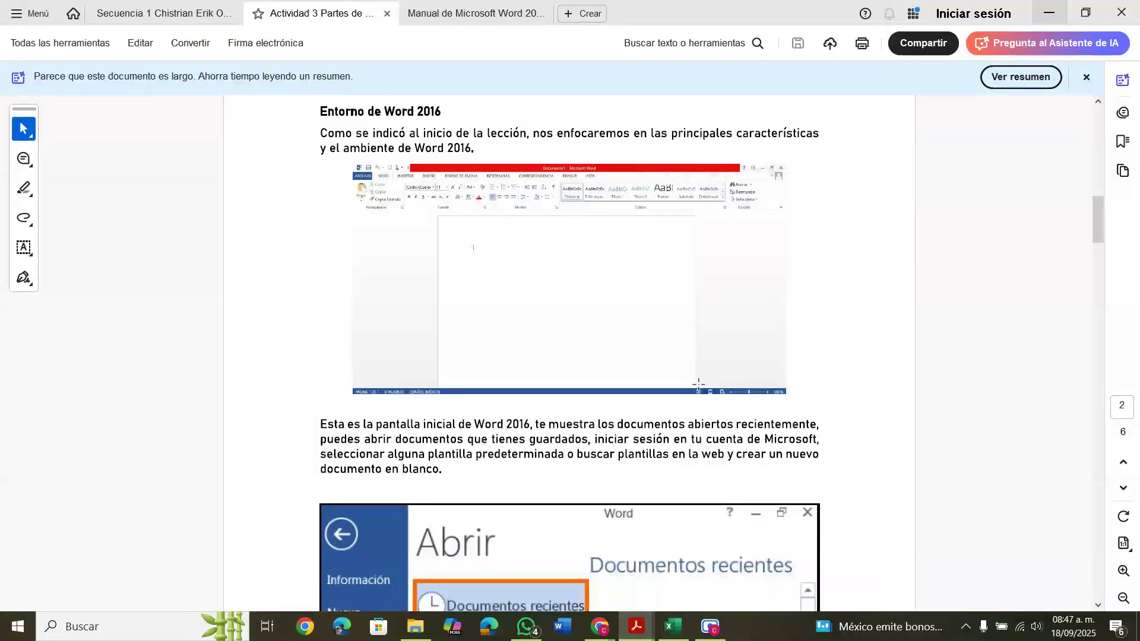
scroll(595, 350, "up", 10)
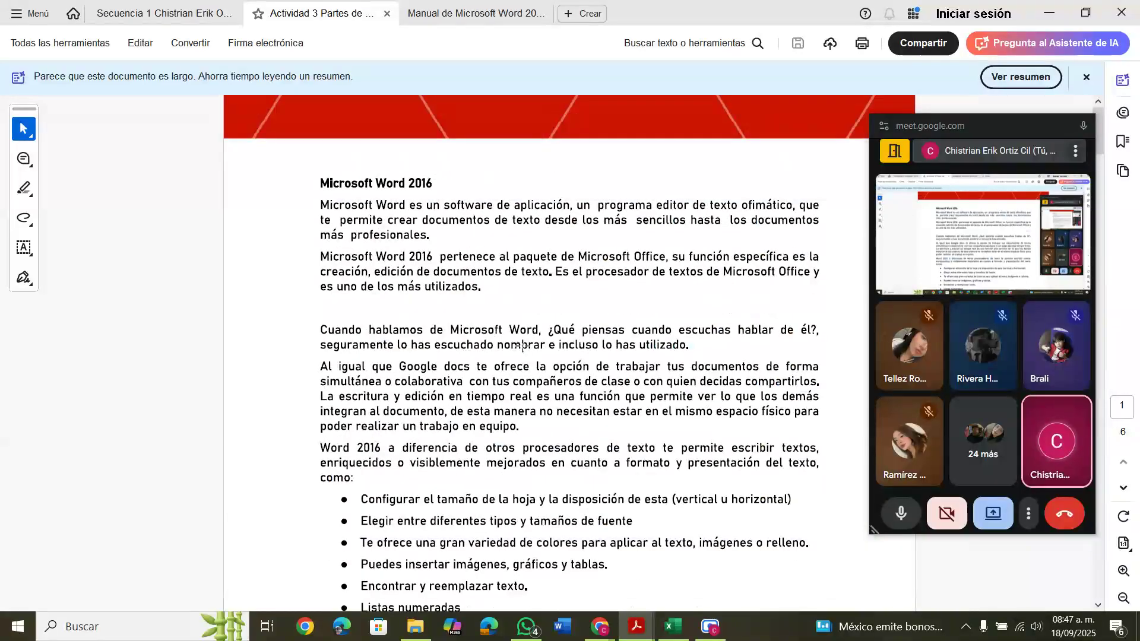
scroll(594, 350, "down", 6)
scroll(523, 345, "down", 8)
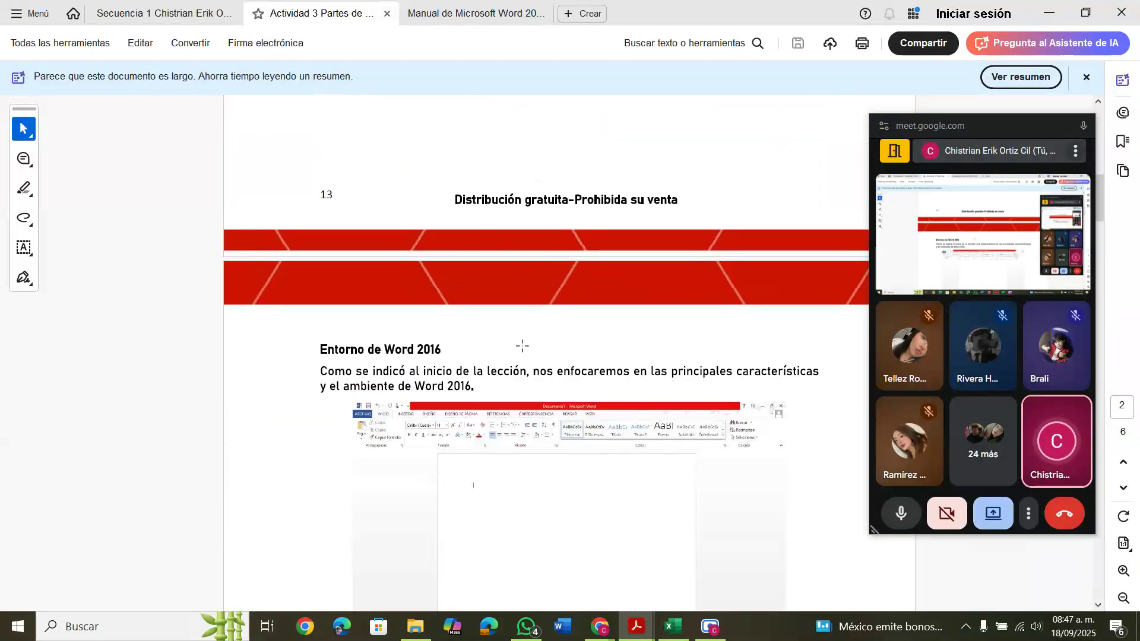
scroll(523, 346, "up", 4)
scroll(522, 346, "up", 7)
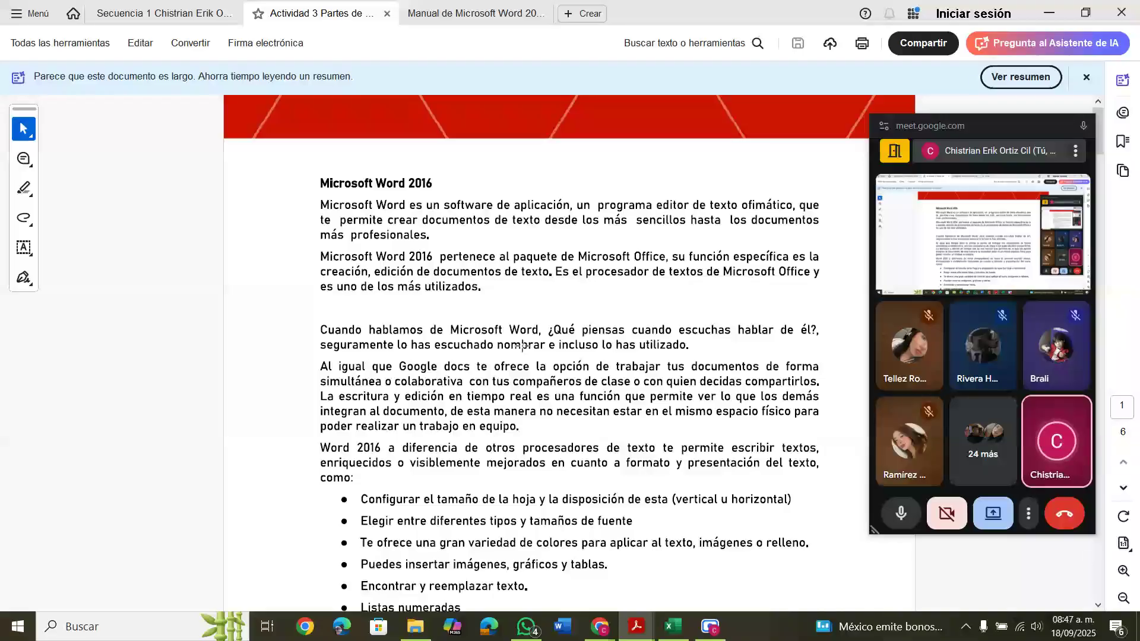
scroll(523, 346, "down", 8)
scroll(523, 346, "down", 4)
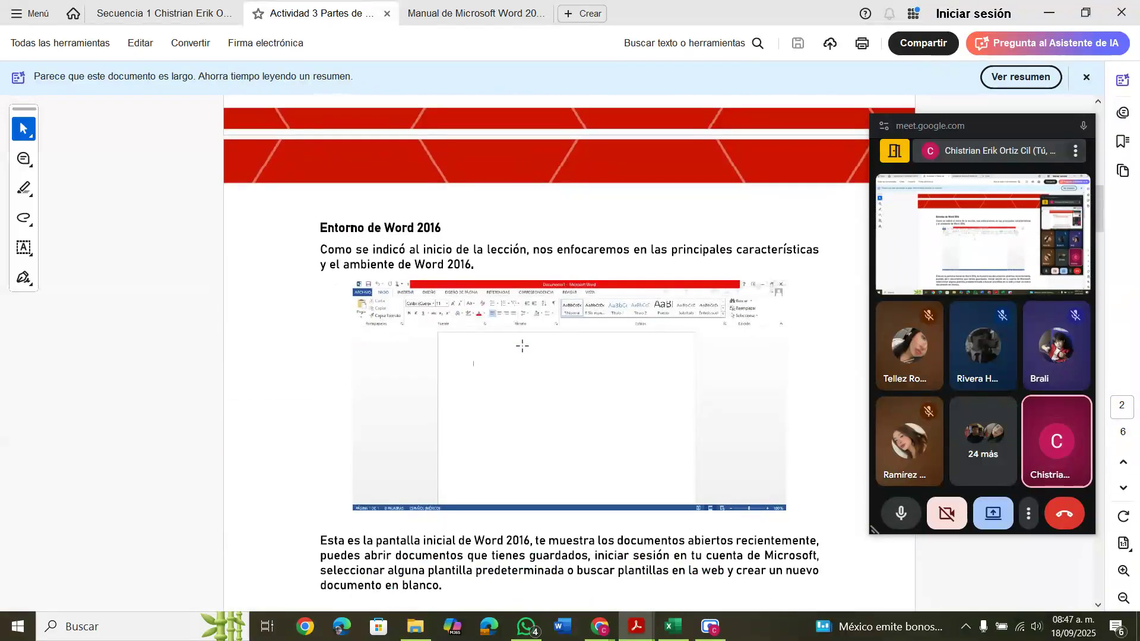
scroll(522, 346, "down", 20)
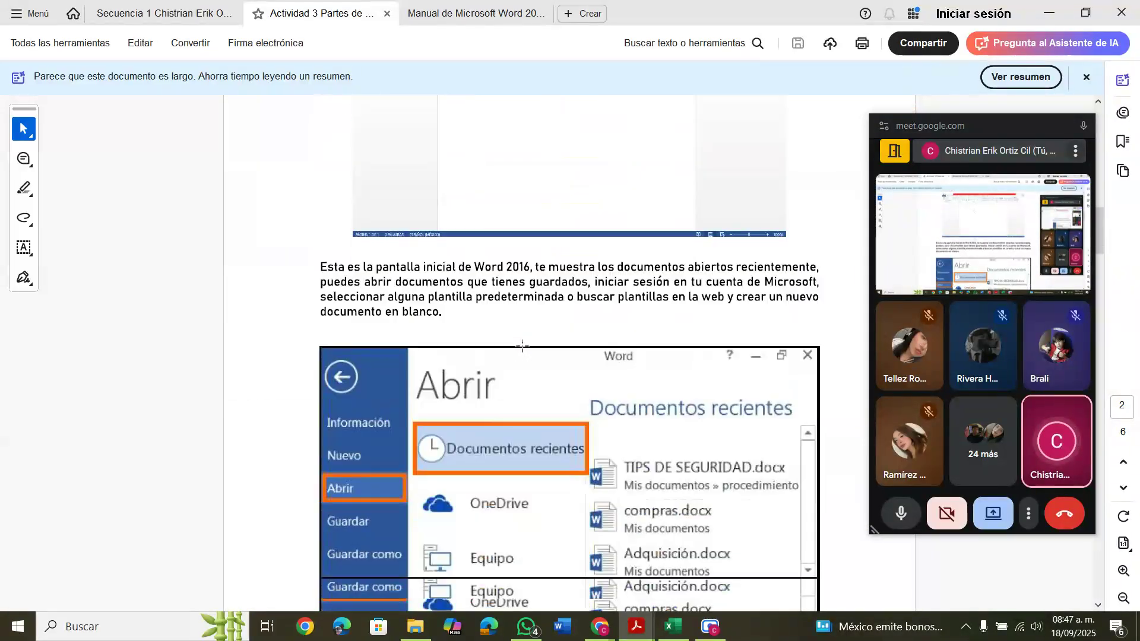
- Review the Activity 3 PDF's illustrated descriptions of the Word 2016 window elements and its closing "Referencias" section
scroll(523, 346, "down", 15)
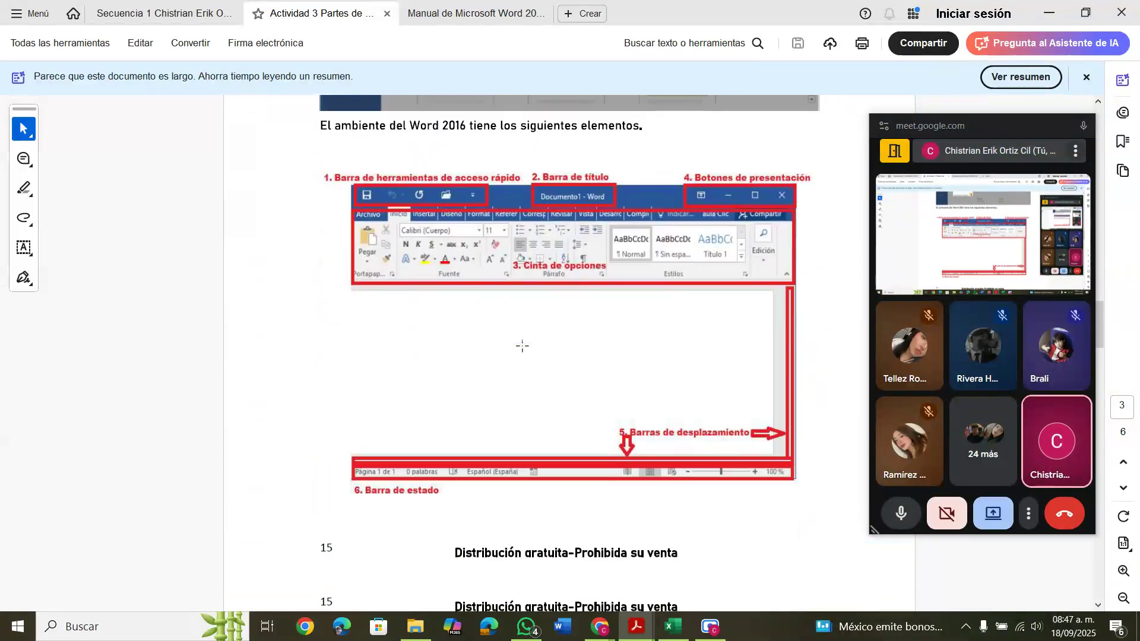
scroll(522, 346, "up", 1)
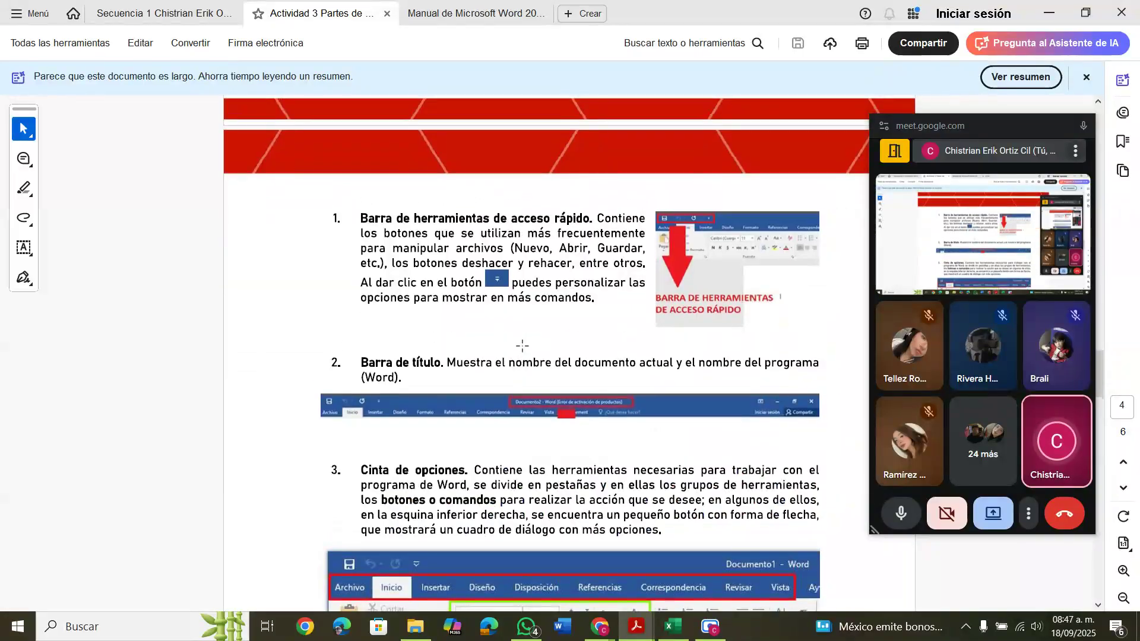
scroll(522, 346, "up", 15)
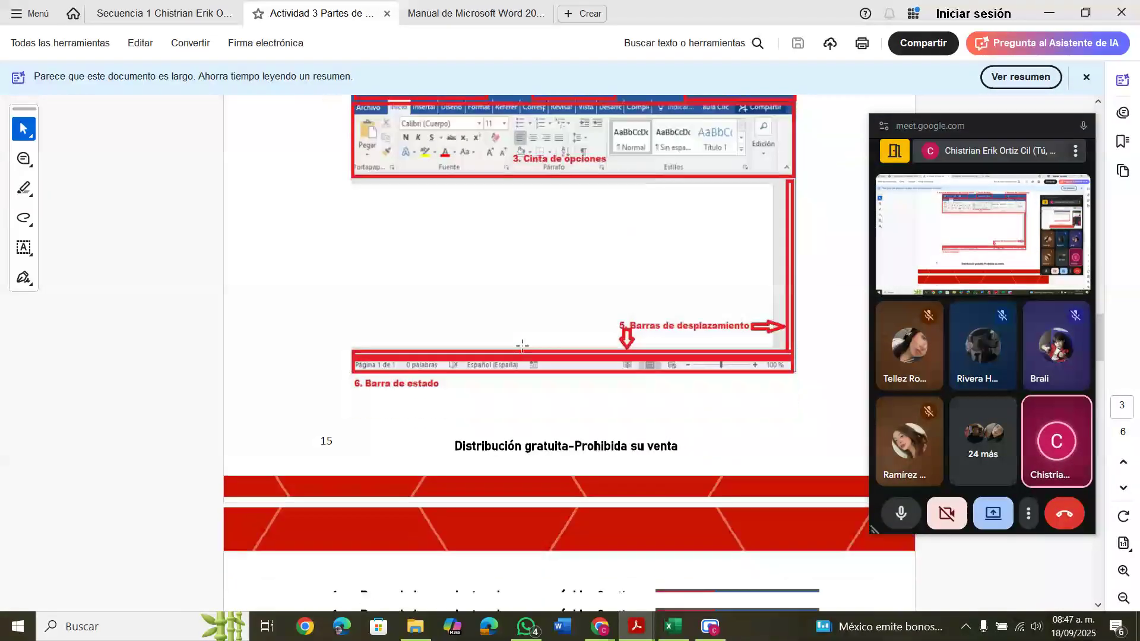
scroll(522, 346, "down", 15)
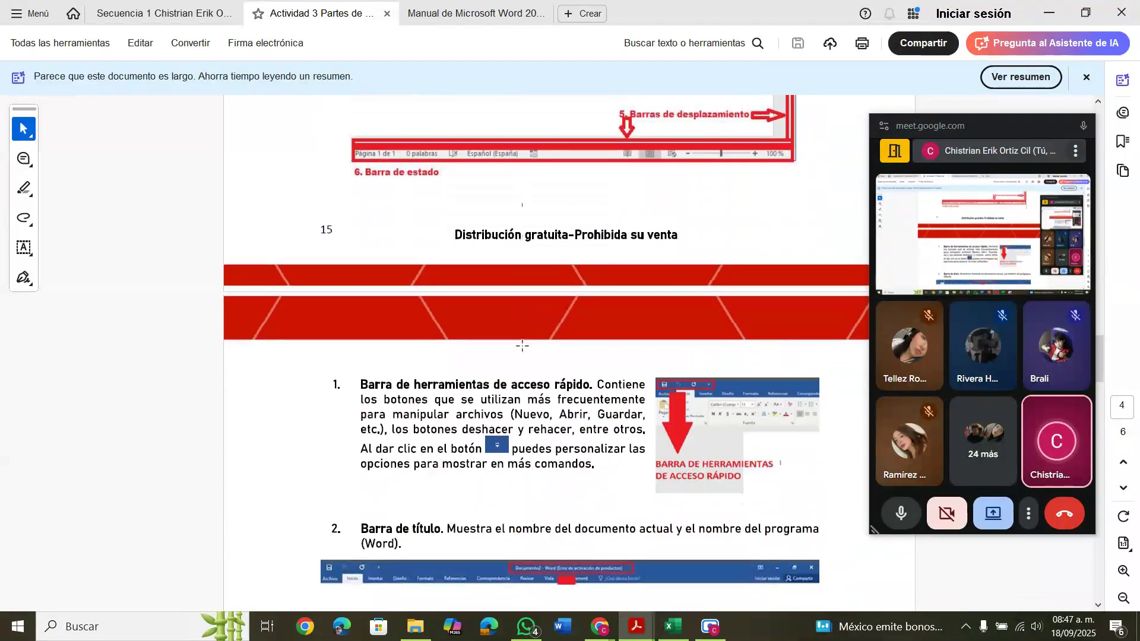
scroll(523, 346, "down", 20)
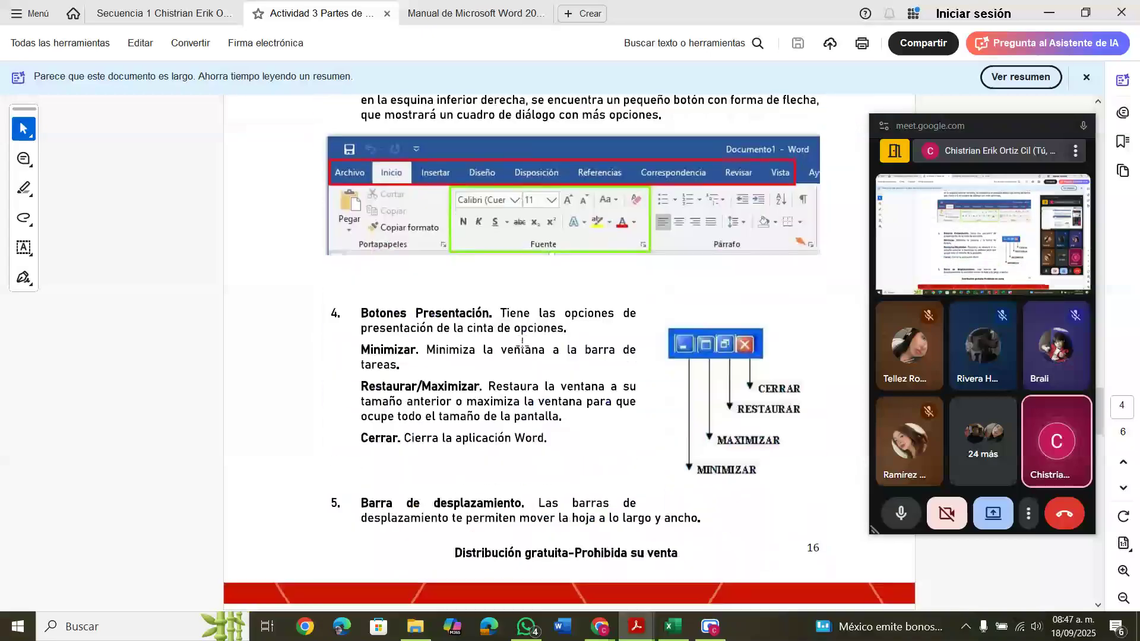
scroll(522, 346, "down", 20)
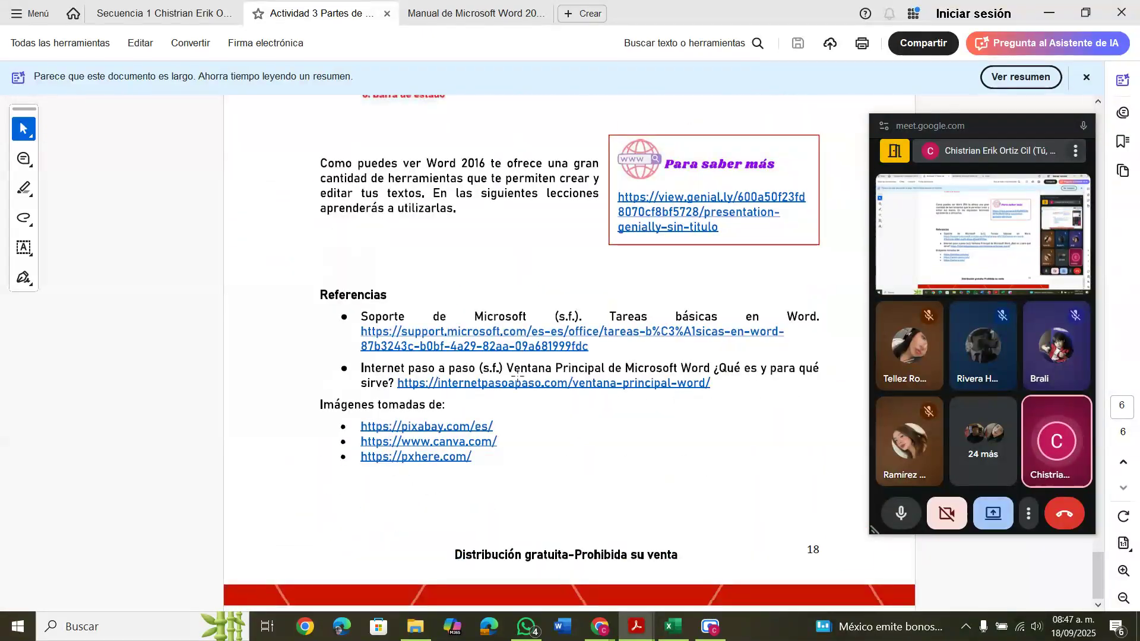
scroll(516, 372, "up", 20)
scroll(516, 385, "up", 7)
scroll(485, 545, "down", 8)
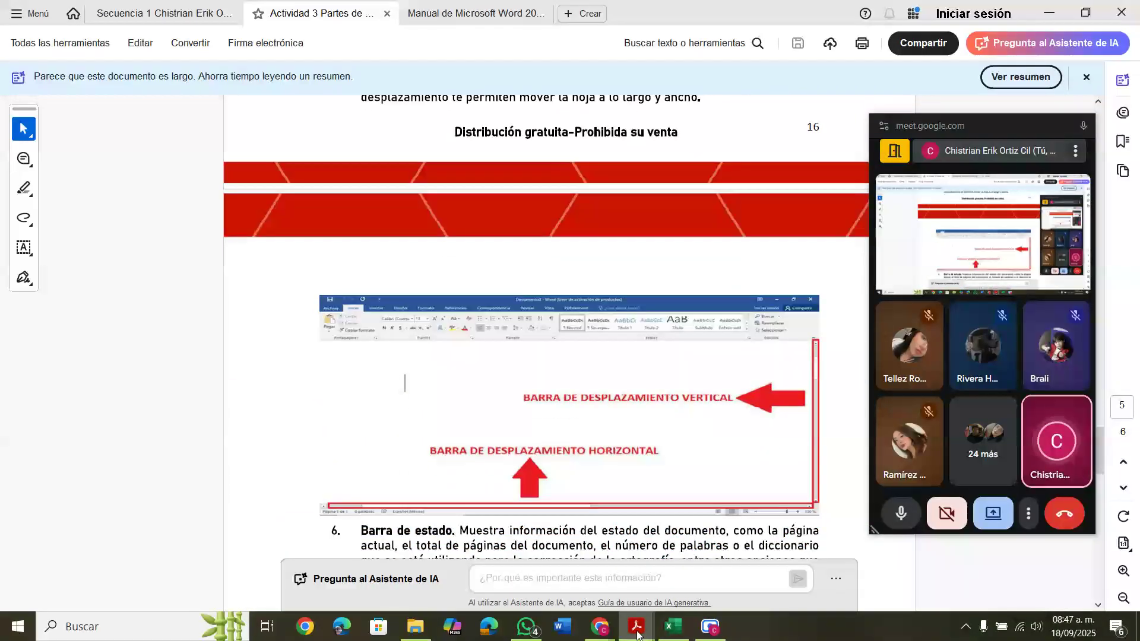
- Check the evaluation criteria in the Secuencia 1 PDF, and return to the Activity 3 PDF to re-examine its element descriptions and references
mouse_move(636, 632)
left_click(485, 580)
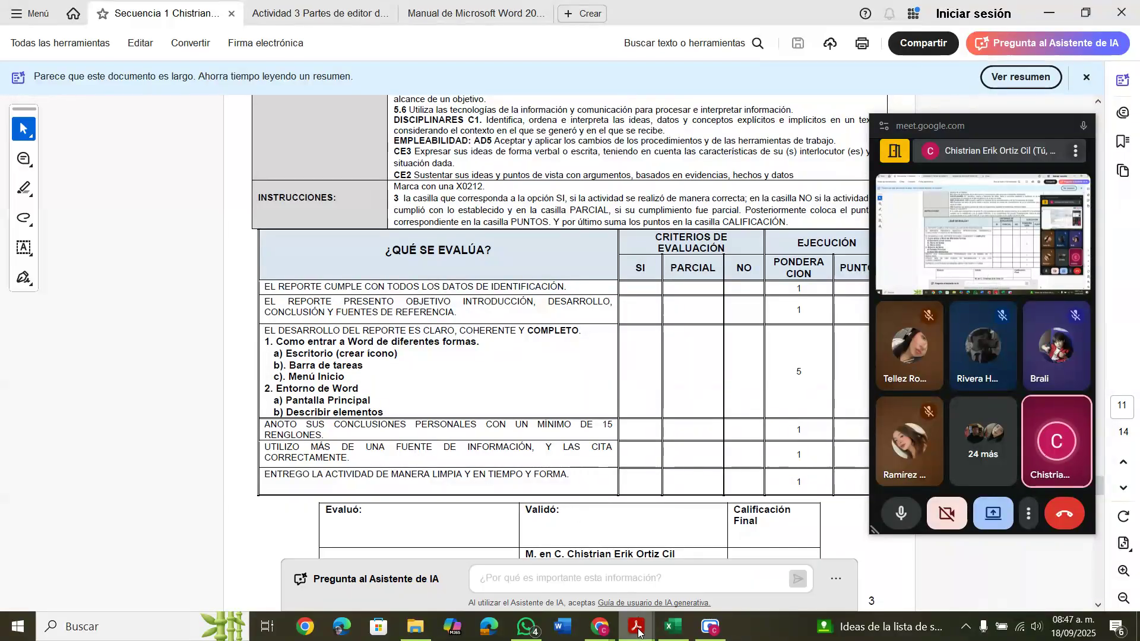
mouse_move(641, 630)
left_click(635, 570)
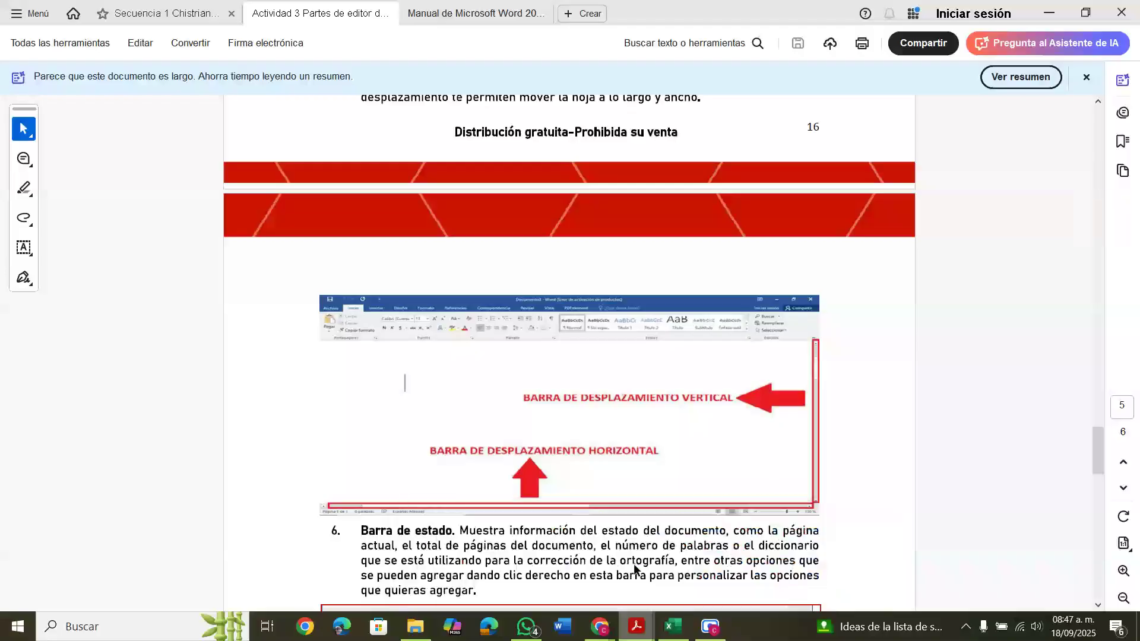
scroll(563, 305, "up", 20)
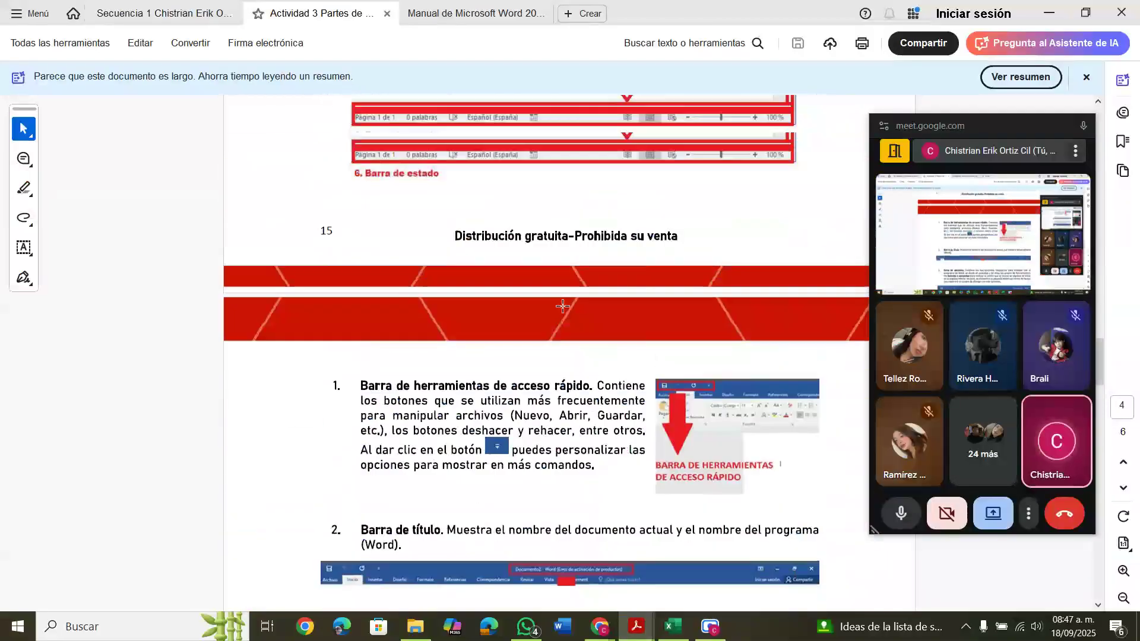
scroll(562, 306, "down", 20)
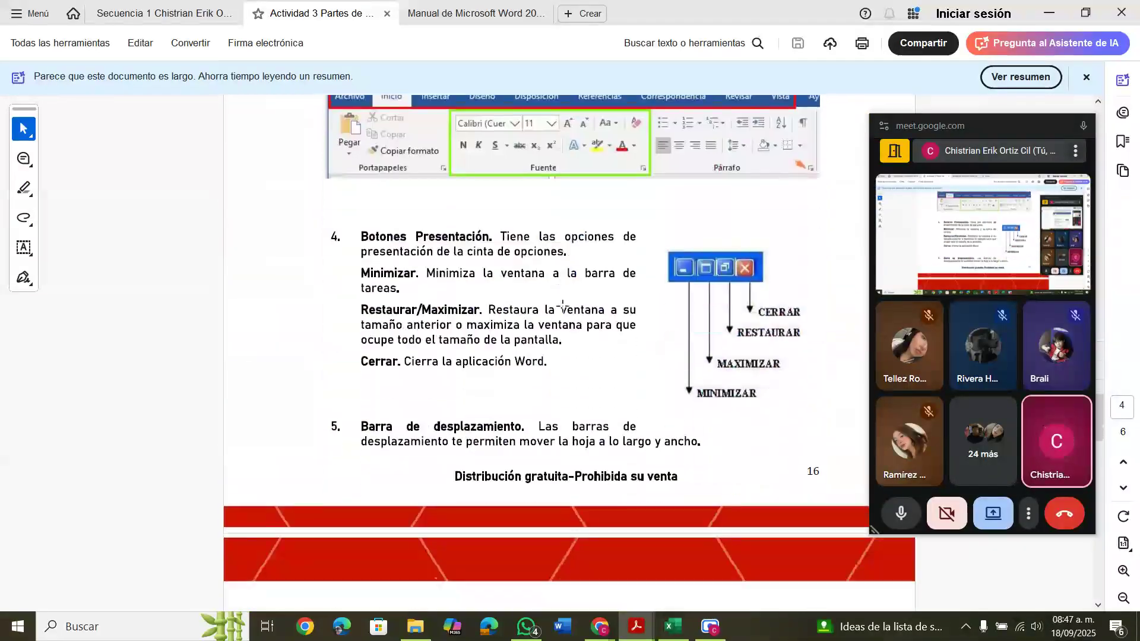
scroll(562, 306, "down", 8)
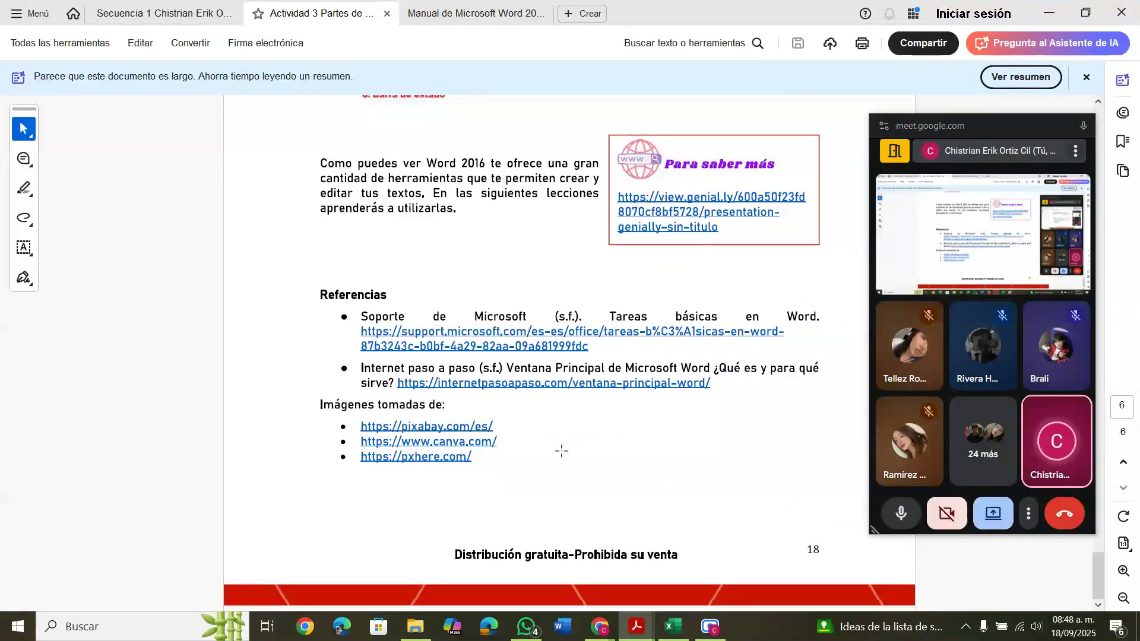
- Switch to the Manual de Microsoft Word 2016 PDF and examine its cover and full "ÍNDICE"
mouse_move(636, 628)
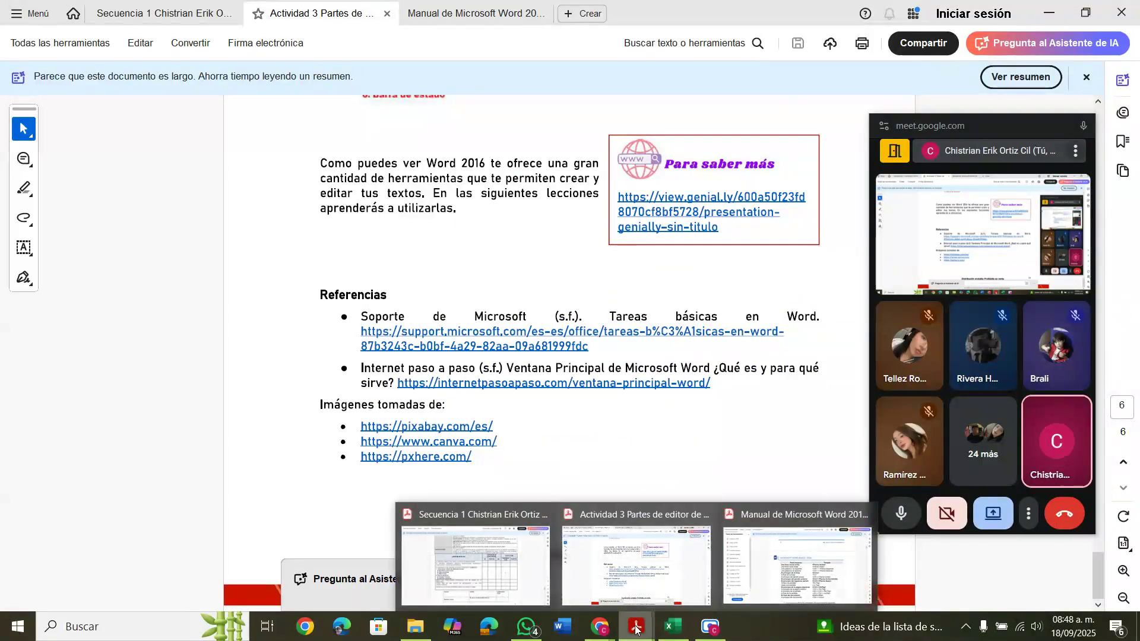
left_click(761, 573)
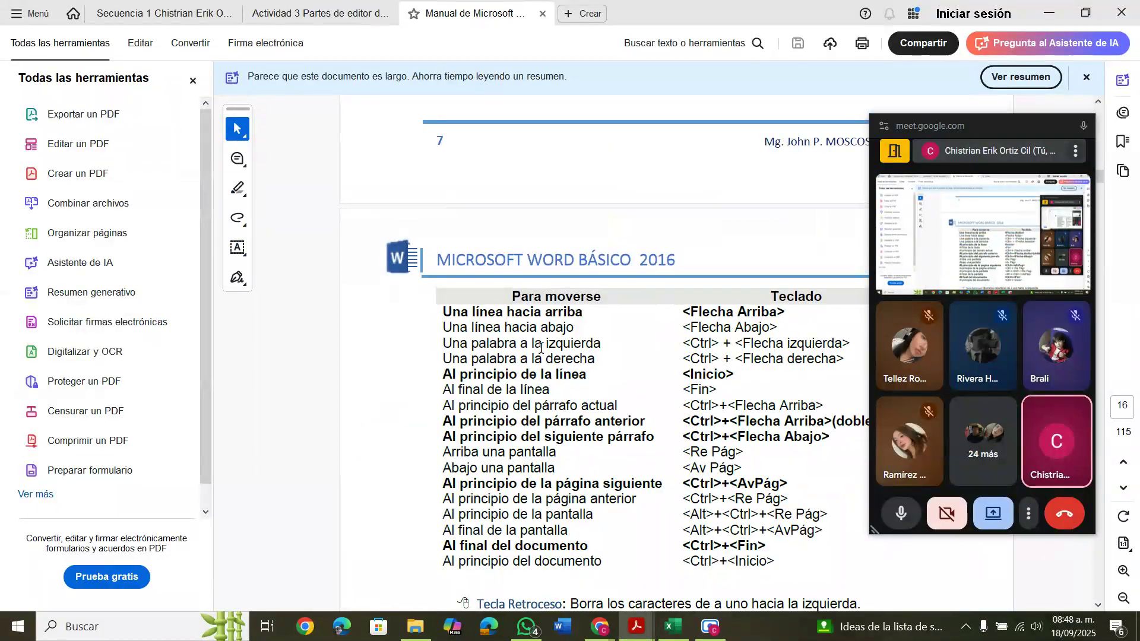
scroll(540, 347, "up", 10)
scroll(540, 347, "up", 20)
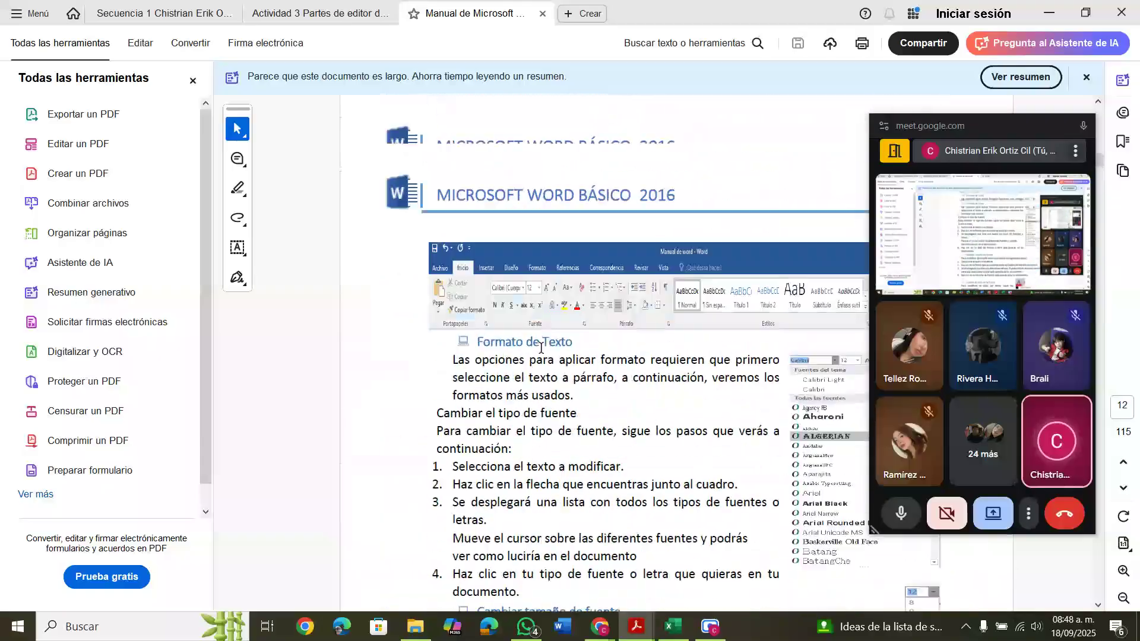
scroll(540, 347, "up", 15)
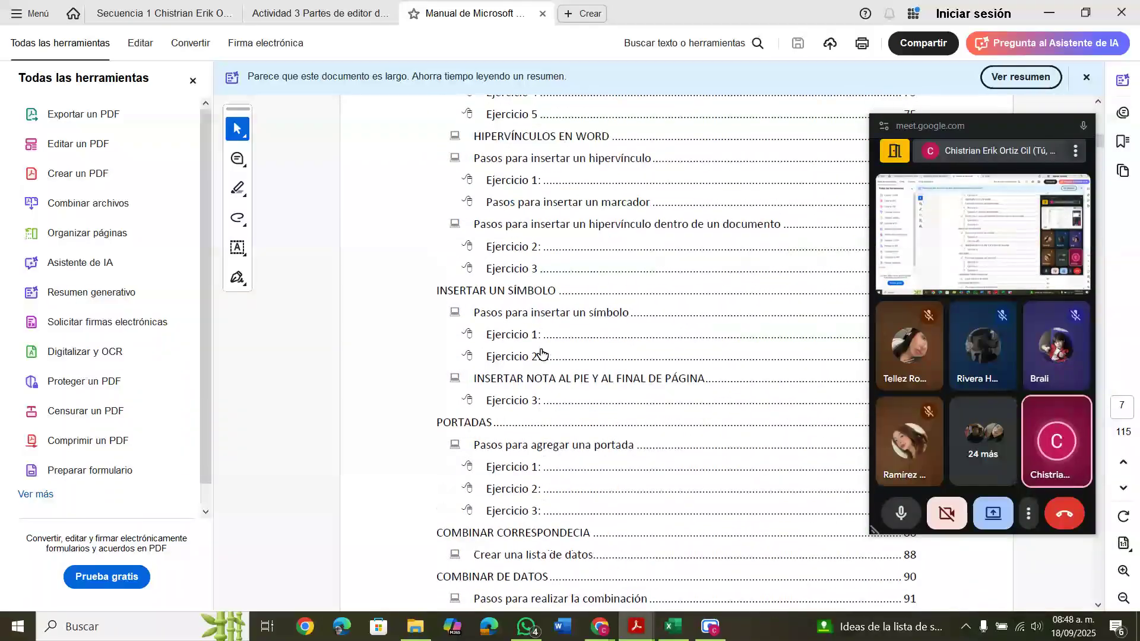
scroll(541, 354, "up", 15)
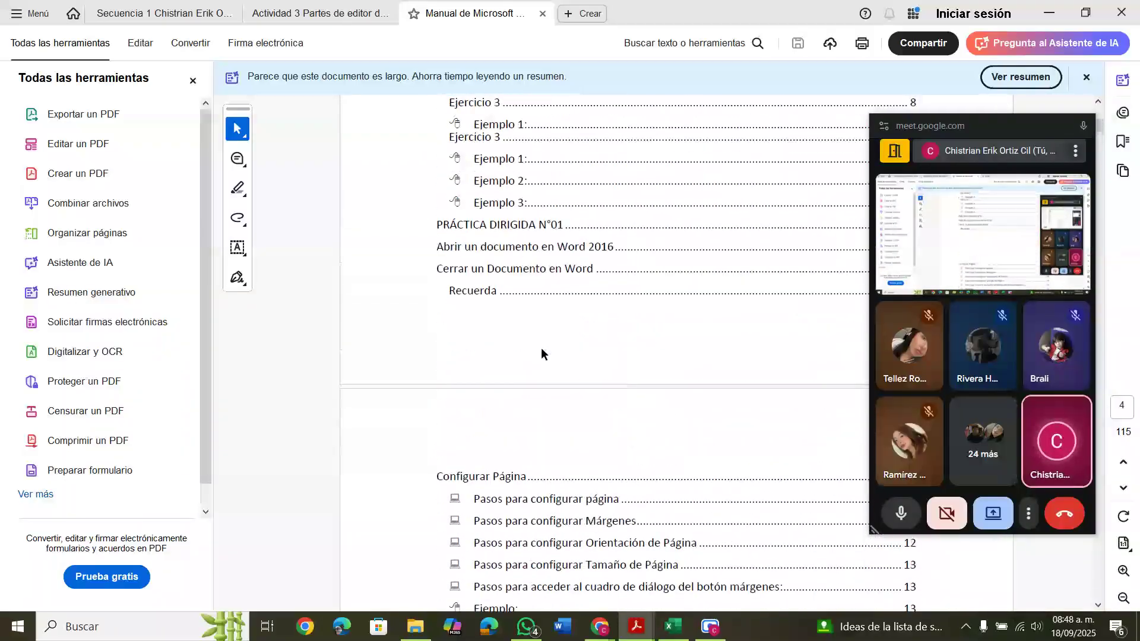
scroll(540, 348, "down", 4)
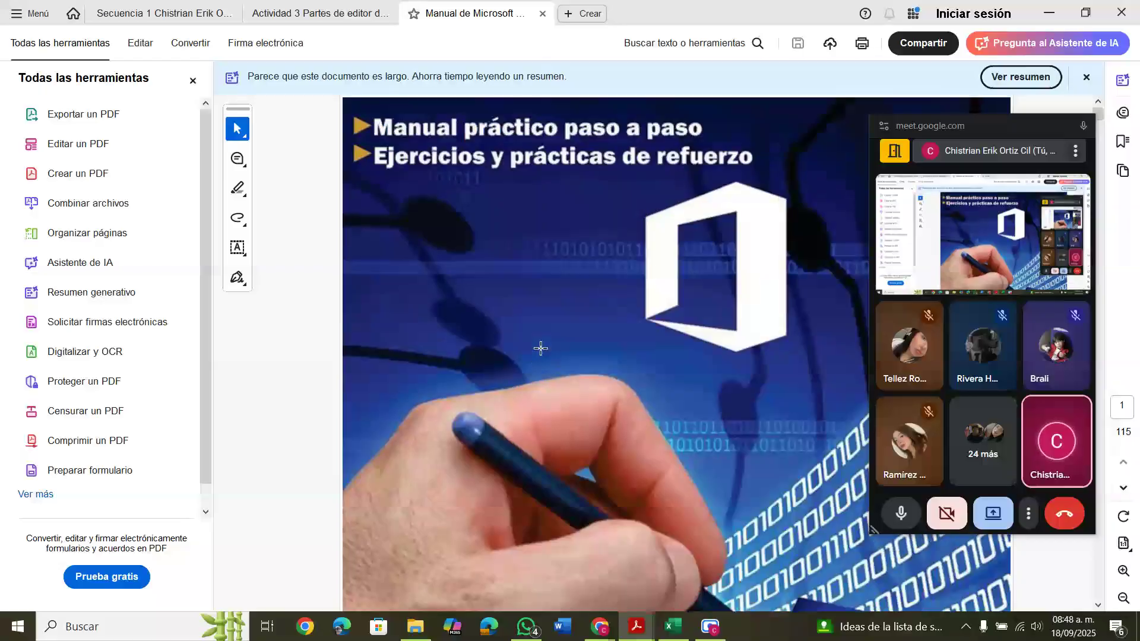
scroll(540, 347, "up", 5)
scroll(541, 347, "down", 8)
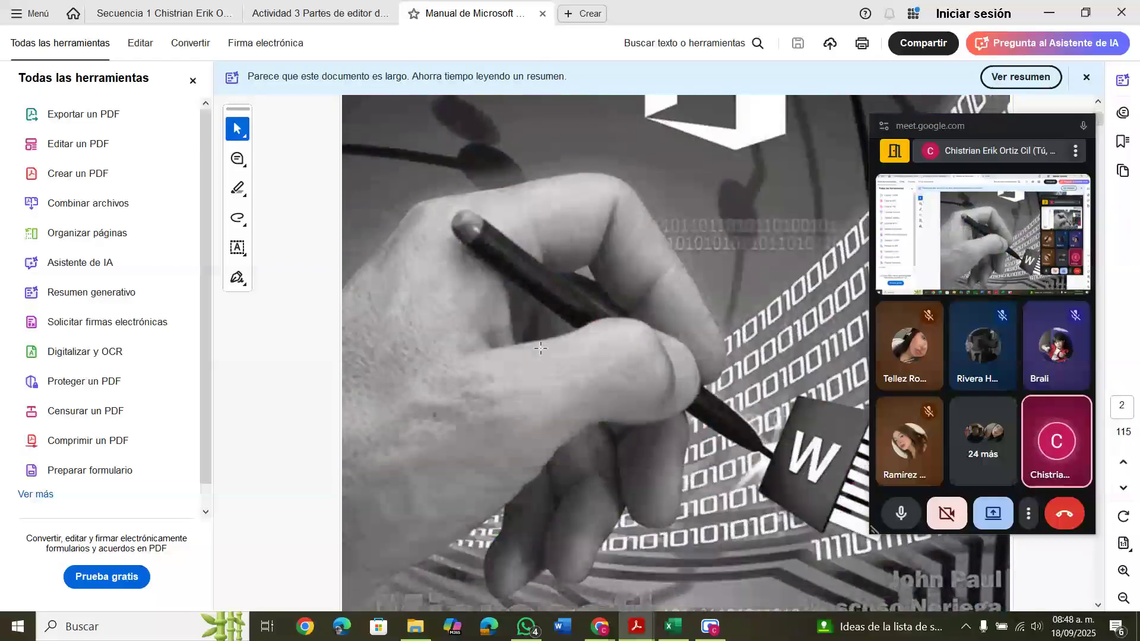
scroll(540, 348, "down", 7)
scroll(540, 354, "down", 2)
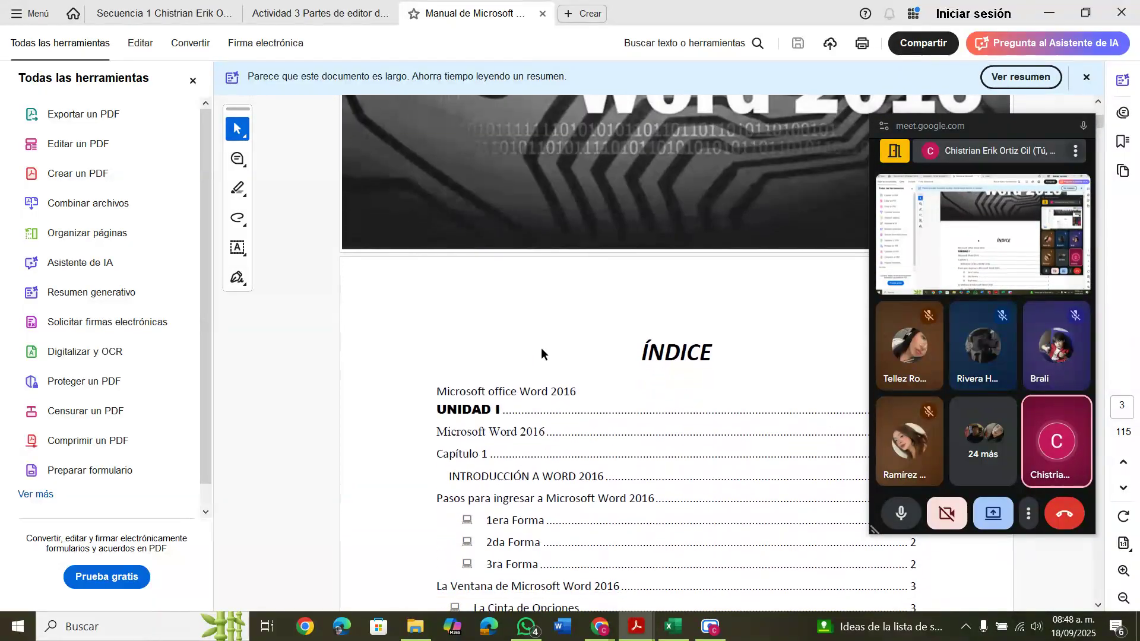
scroll(540, 347, "down", 15)
scroll(542, 353, "down", 20)
scroll(541, 353, "down", 20)
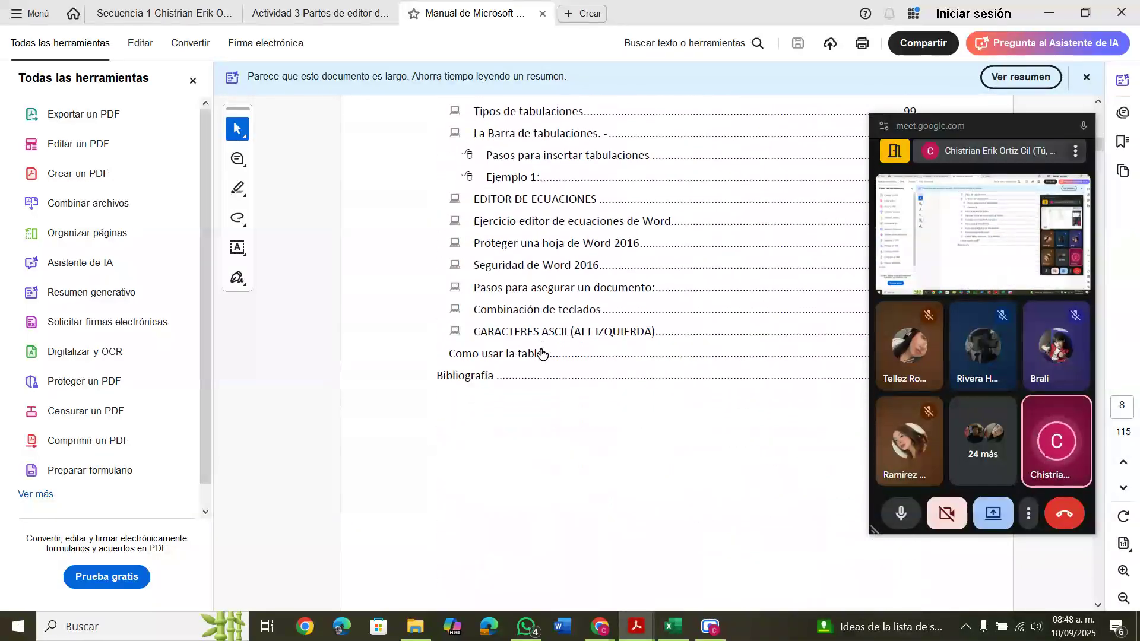
- Skim the manual's pages on text formatting and keyboard cursor movement, and go back to its cover
scroll(541, 353, "down", 5)
scroll(541, 354, "up", 4)
scroll(541, 354, "down", 5)
scroll(542, 354, "up", 3)
scroll(541, 353, "down", 3)
scroll(541, 347, "down", 20)
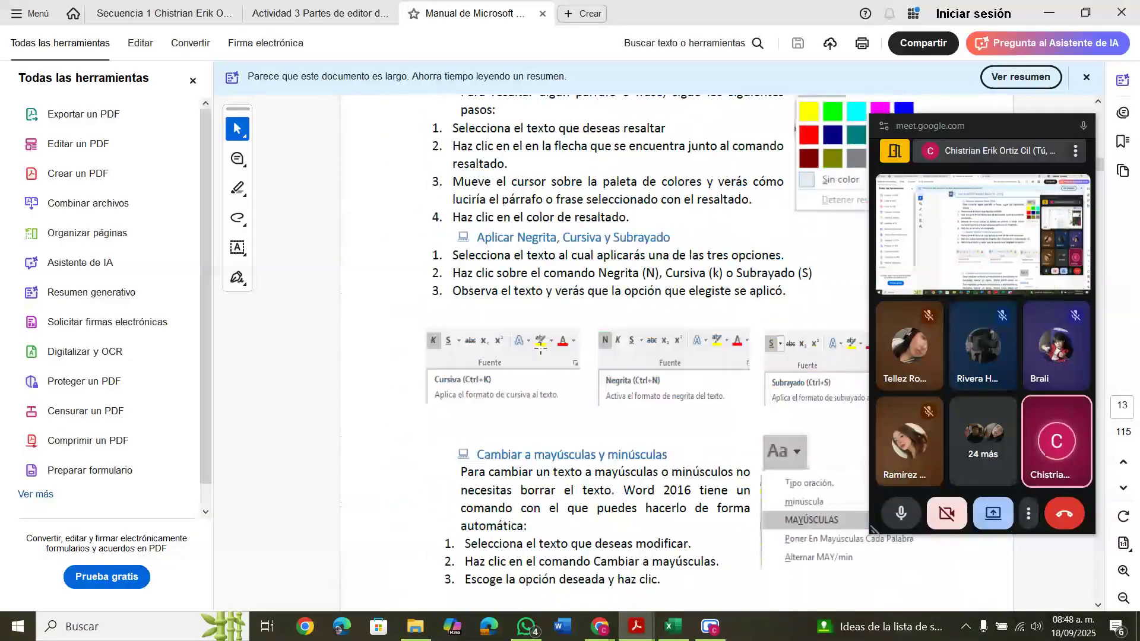
scroll(540, 348, "down", 20)
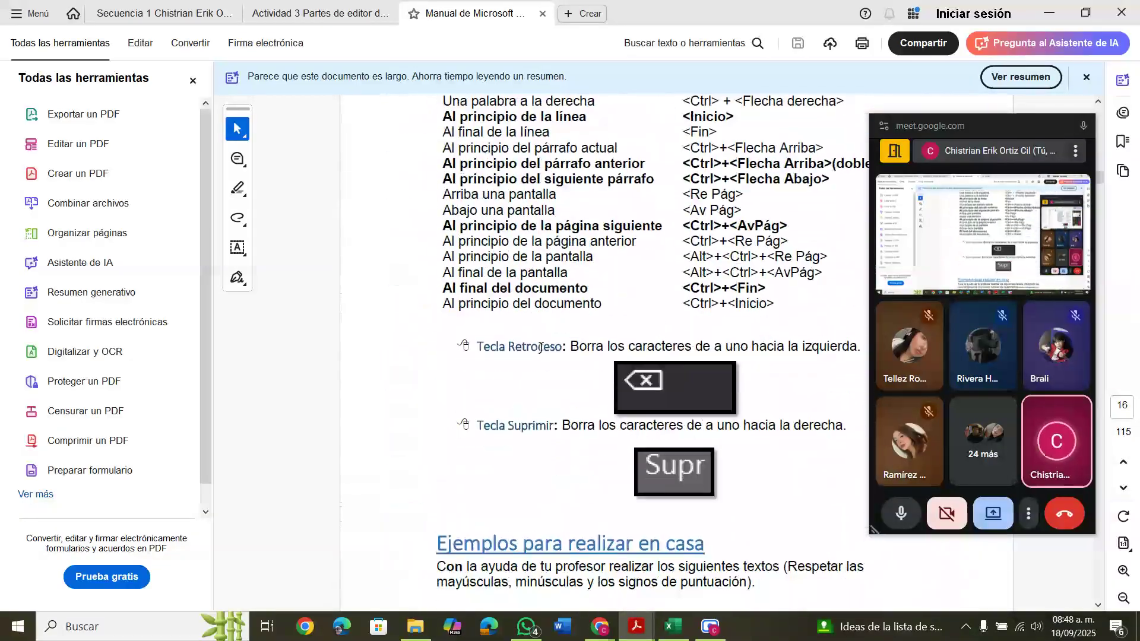
scroll(541, 347, "down", 20)
scroll(540, 347, "up", 20)
scroll(540, 347, "up", 20)
scroll(541, 353, "up", 20)
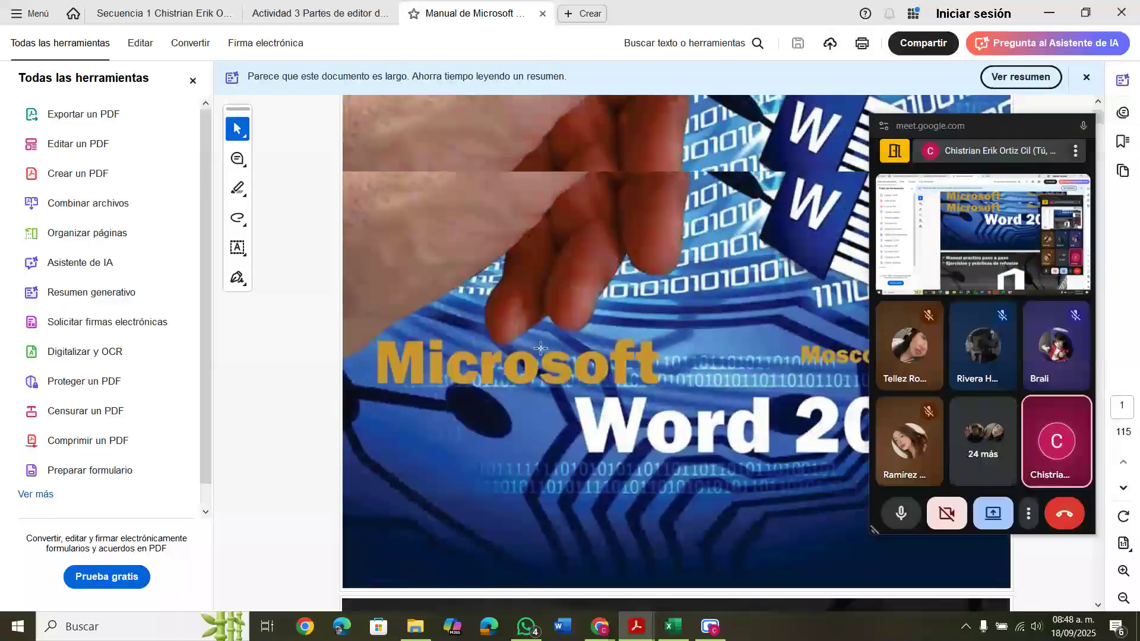
- Go through the manual's index to "Capítulo 1" and read the Word 2016 introduction and "Pasos para ingresar a Microsoft Word 2016"
scroll(540, 349, "up", 6)
scroll(540, 349, "down", 18)
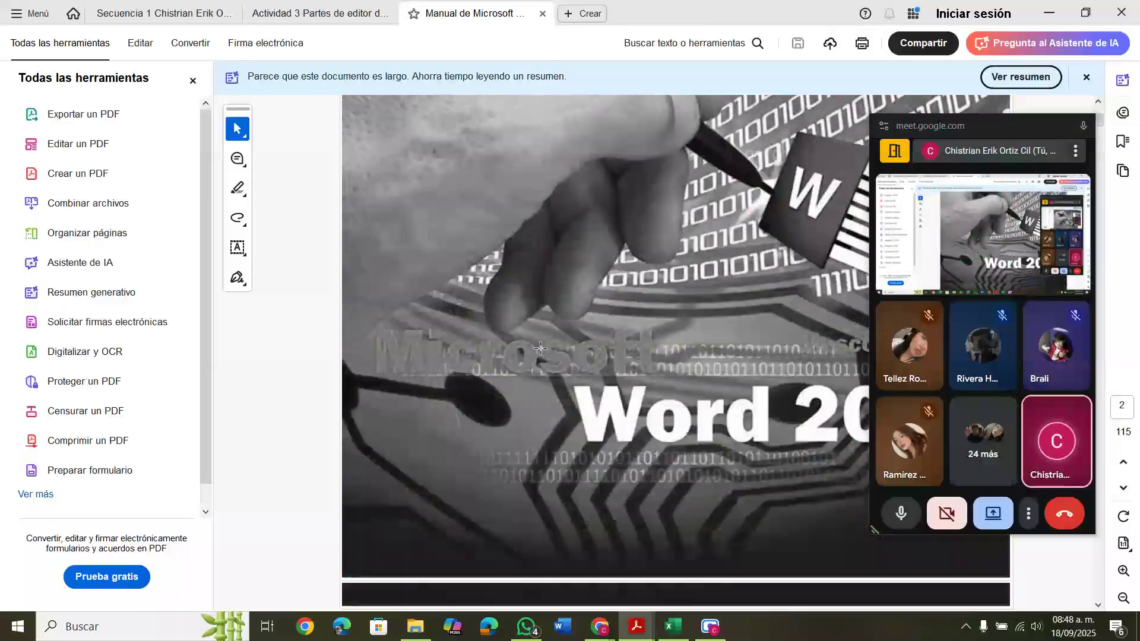
scroll(540, 349, "down", 10)
scroll(540, 354, "down", 20)
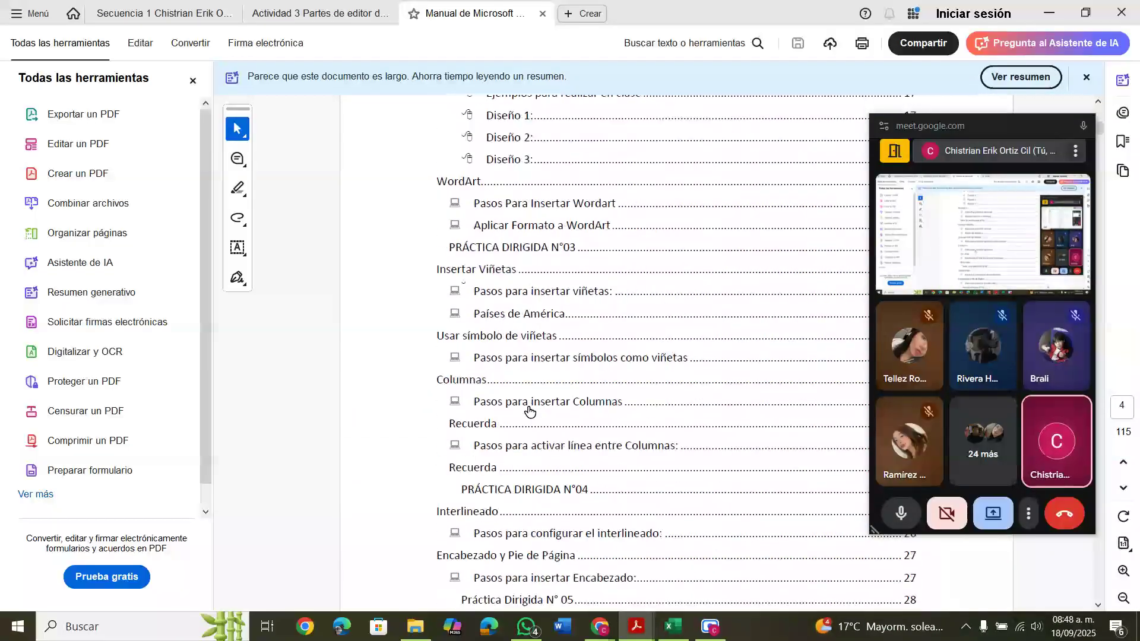
scroll(529, 411, "down", 20)
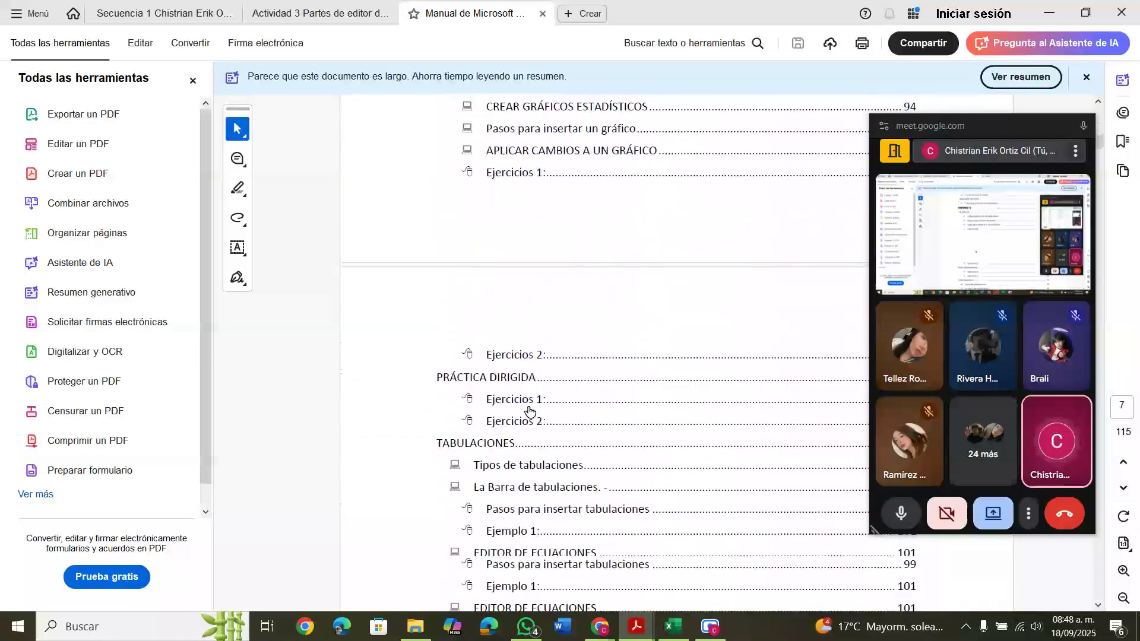
scroll(528, 411, "down", 15)
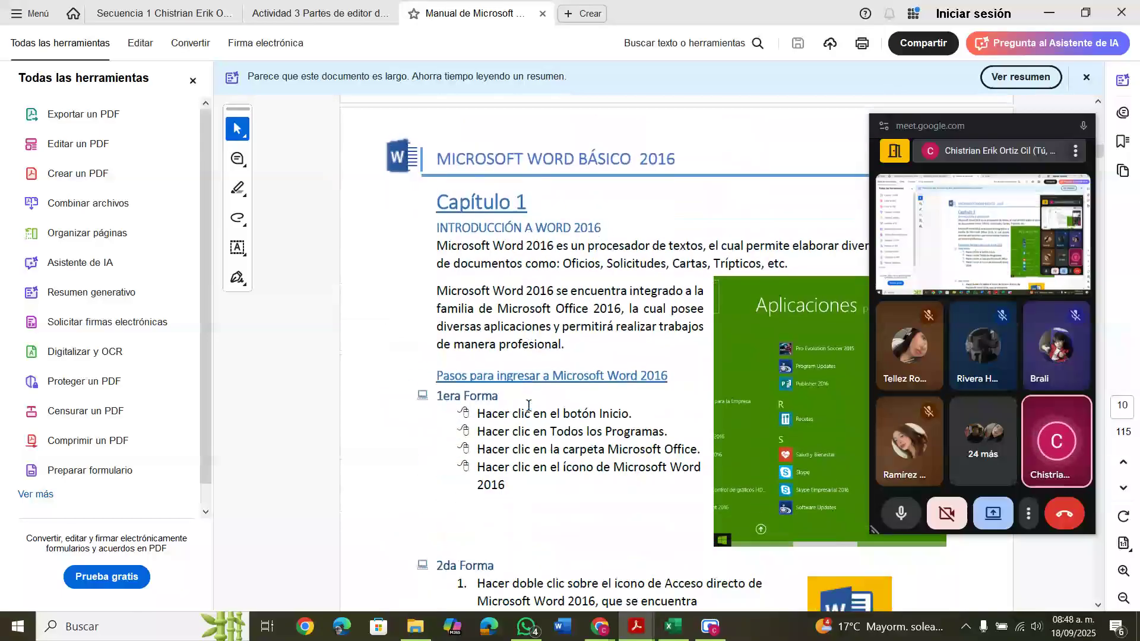
scroll(528, 405, "up", 3)
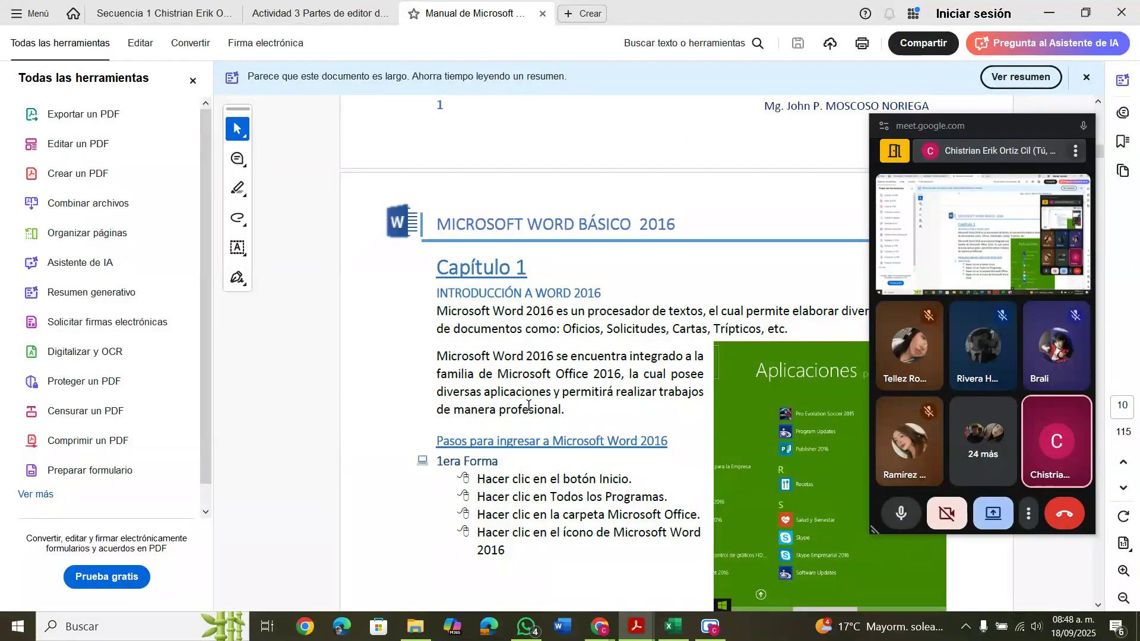
- Examine the manual's "La Ventana de Microsoft Word 2016" diagram and numbered element list, moving the Meet window off the page, and continue to the font-formatting instructions
scroll(528, 405, "down", 10)
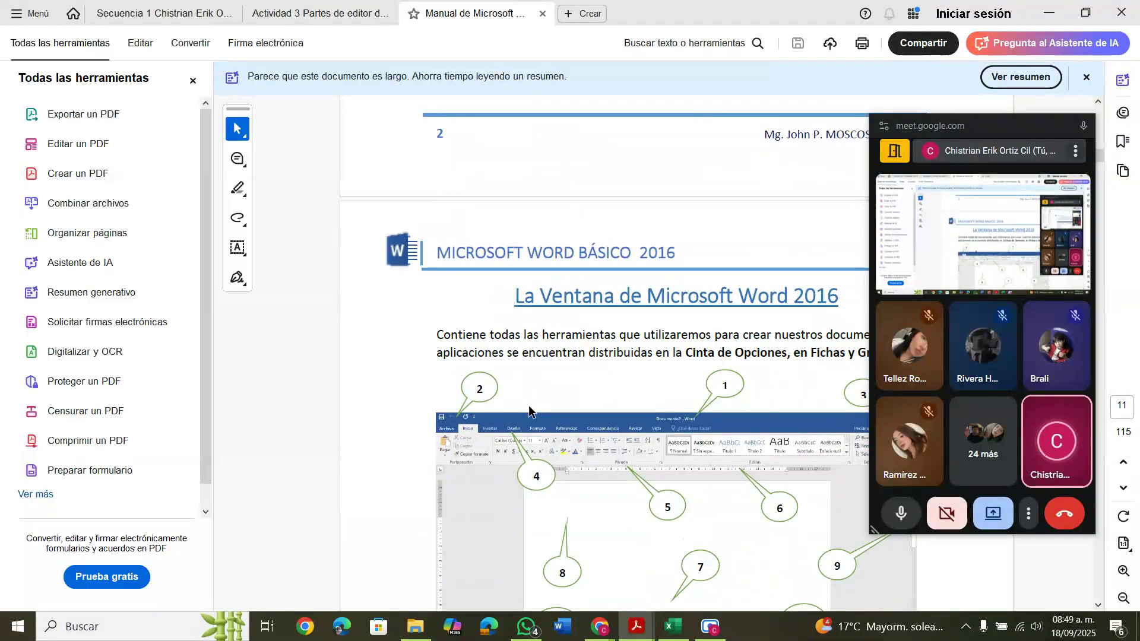
mouse_move(966, 242)
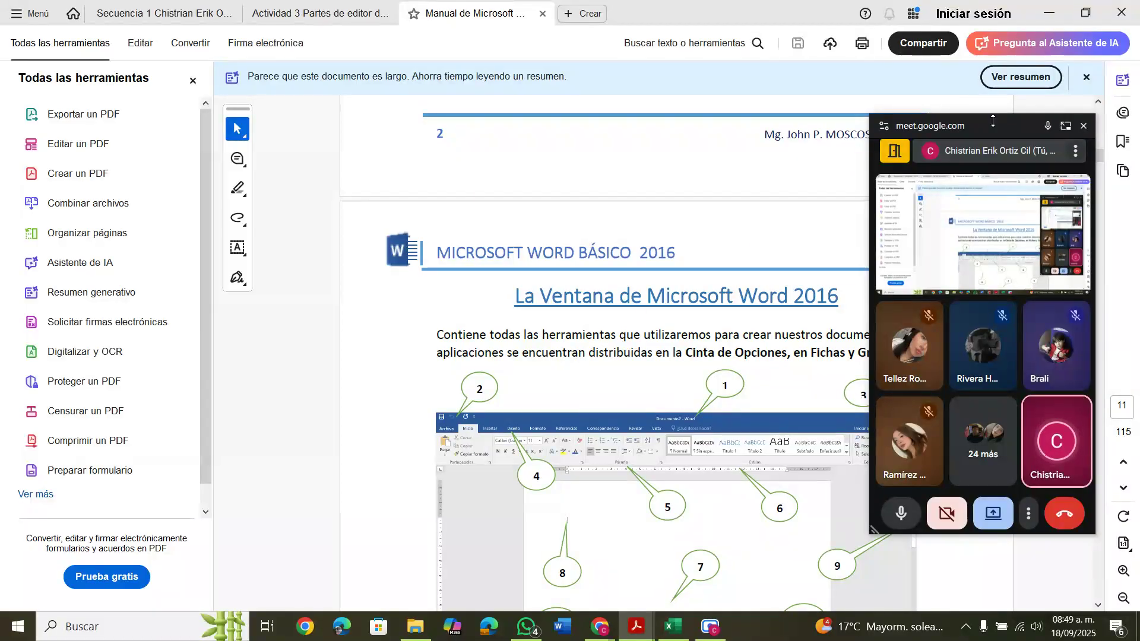
left_click_drag(999, 127, 252, 133)
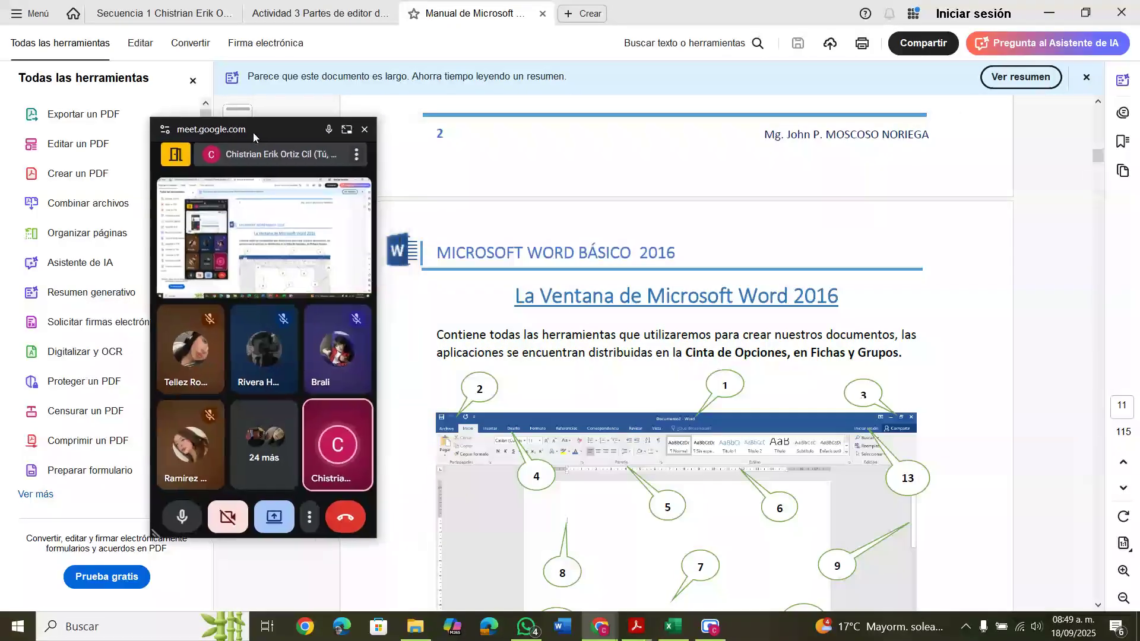
scroll(687, 426, "down", 5)
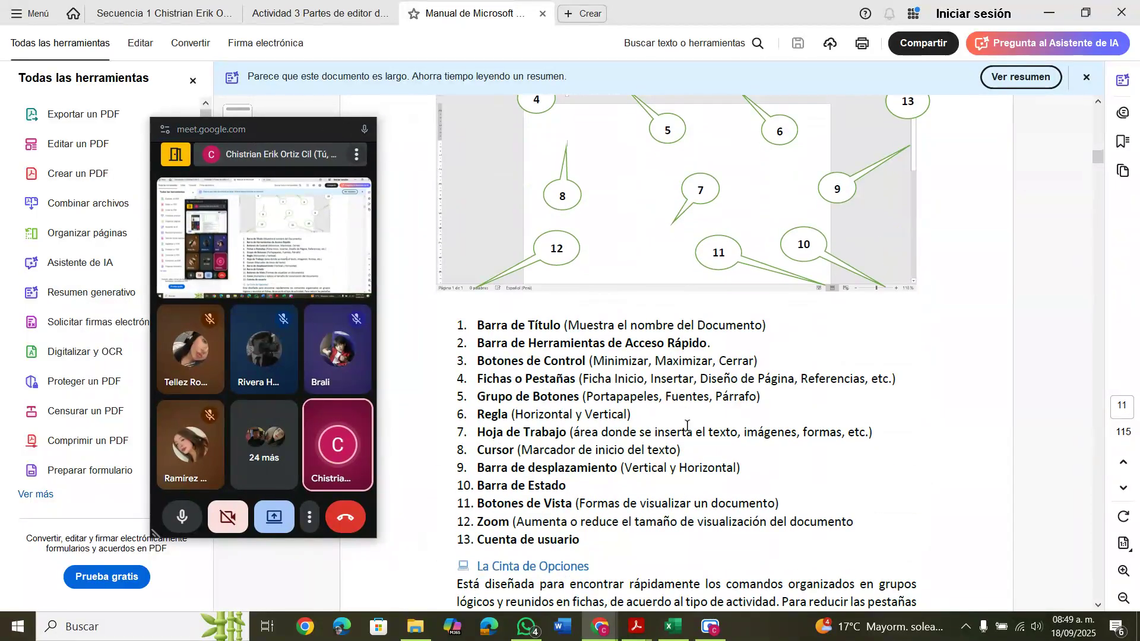
scroll(687, 426, "up", 3)
scroll(687, 426, "up", 1)
scroll(687, 425, "down", 1)
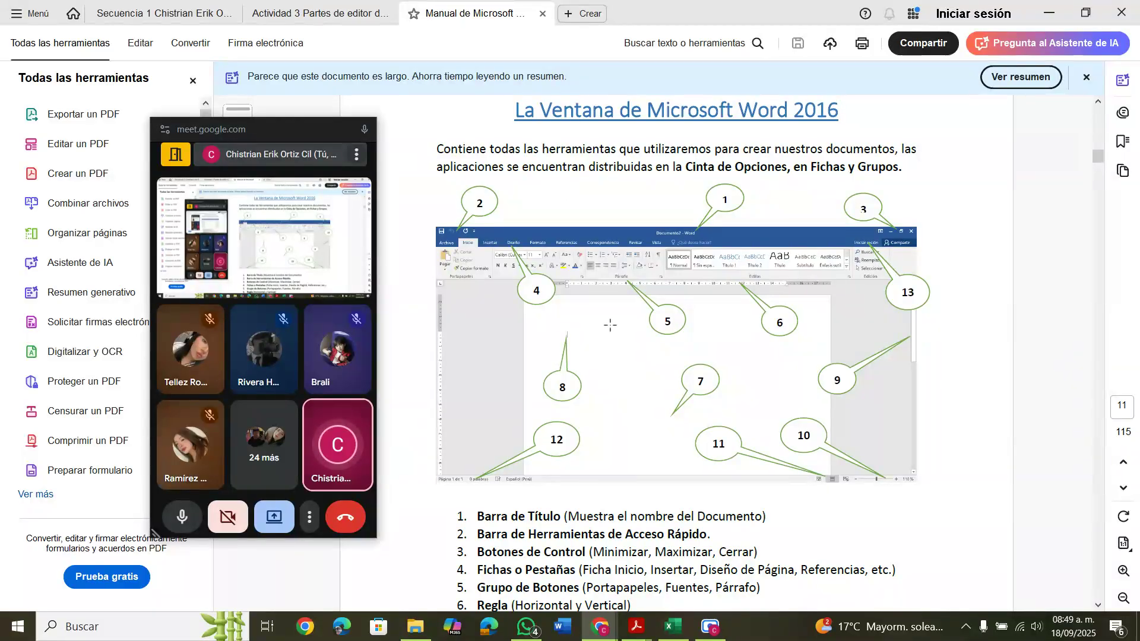
scroll(611, 324, "down", 15)
scroll(611, 324, "down", 10)
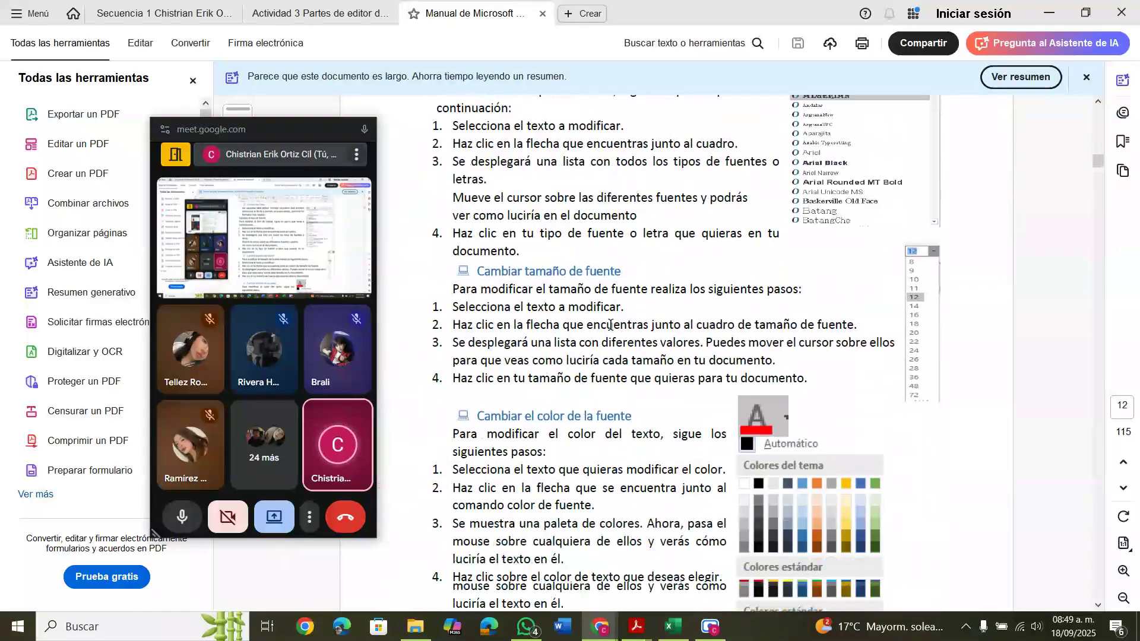
- Skim the manual's font size and font color instructions and examine the "Guardar un Documento en Word 2016" steps
scroll(610, 324, "up", 3)
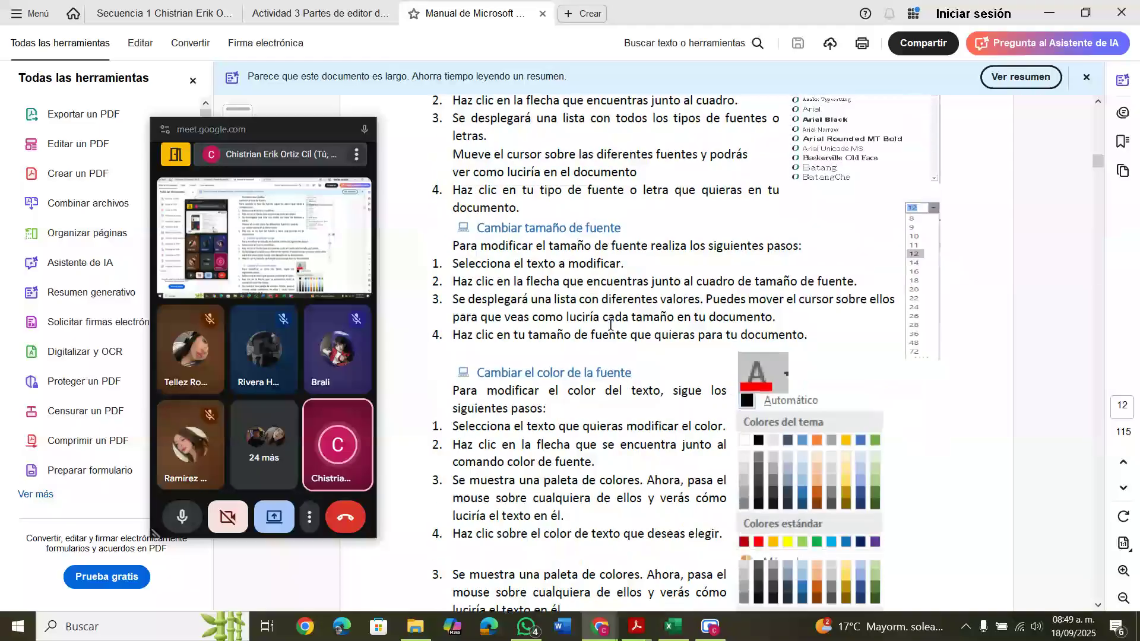
scroll(610, 324, "down", 15)
scroll(610, 324, "down", 15)
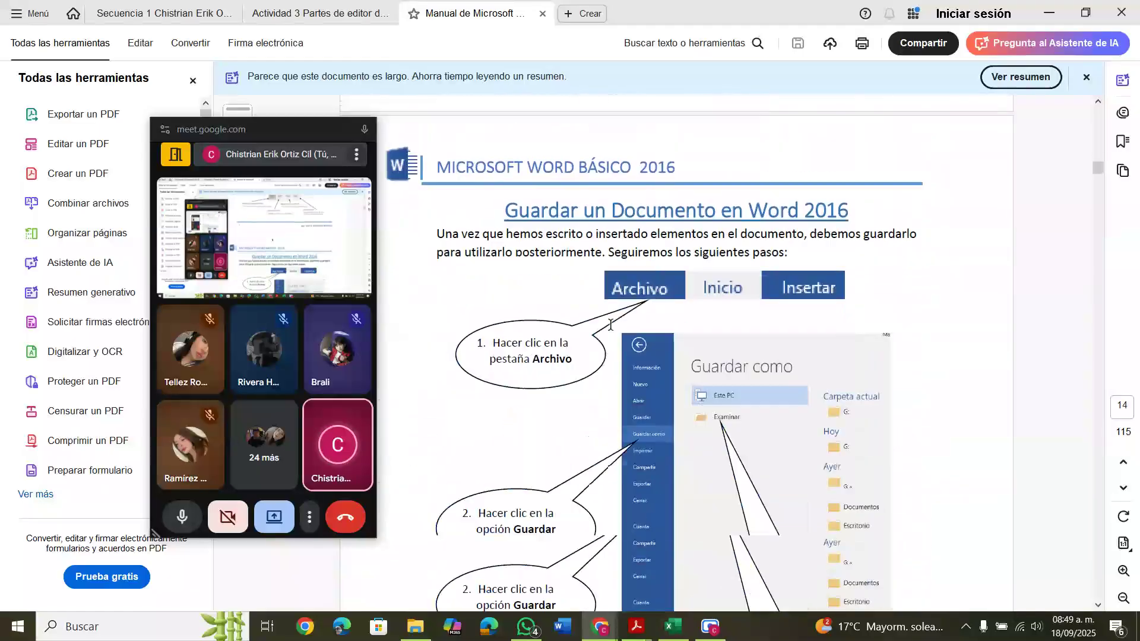
scroll(610, 324, "up", 8)
scroll(610, 324, "down", 5)
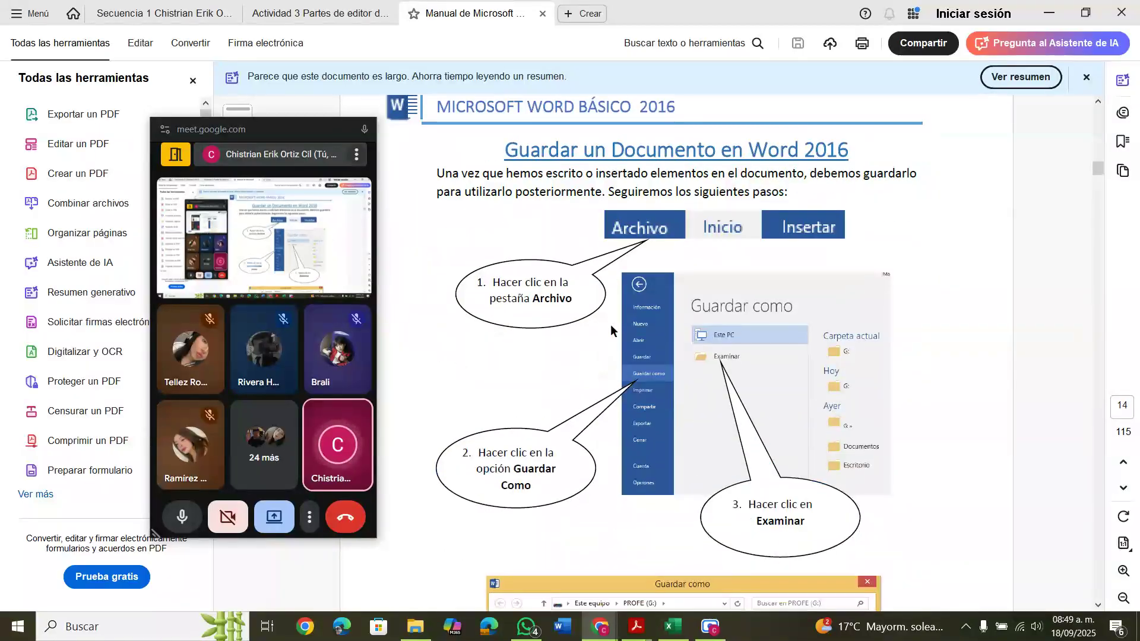
scroll(610, 324, "up", 4)
scroll(610, 324, "down", 3)
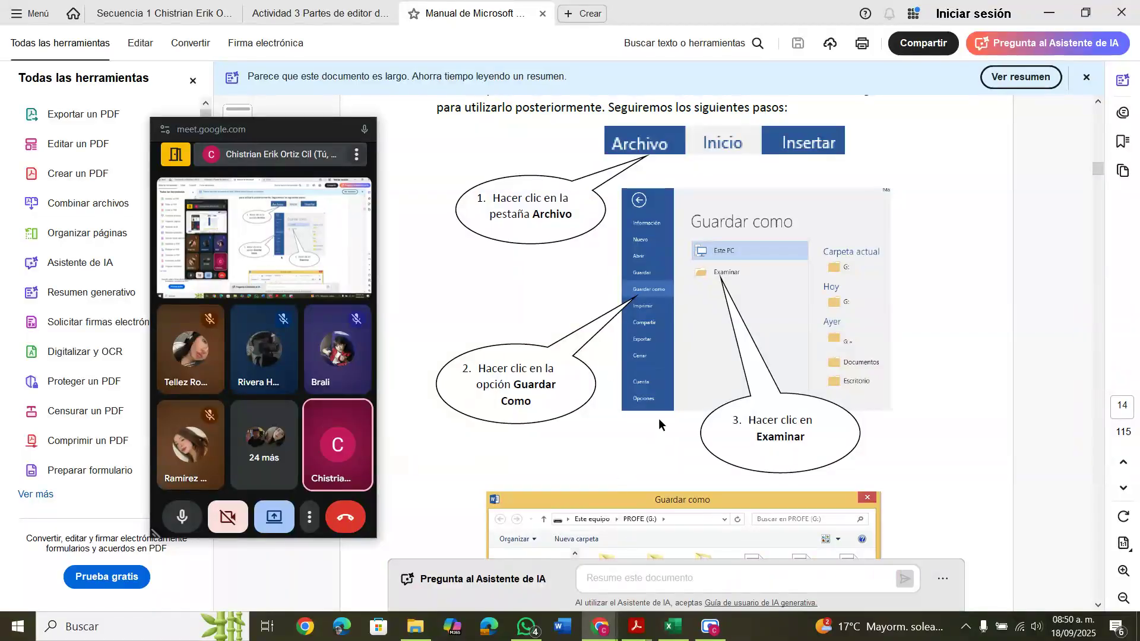
- Switch to the Activity 3 PDF, move the Meet window off the text, and examine the Word 2016 window diagram and element descriptions
mouse_move(625, 636)
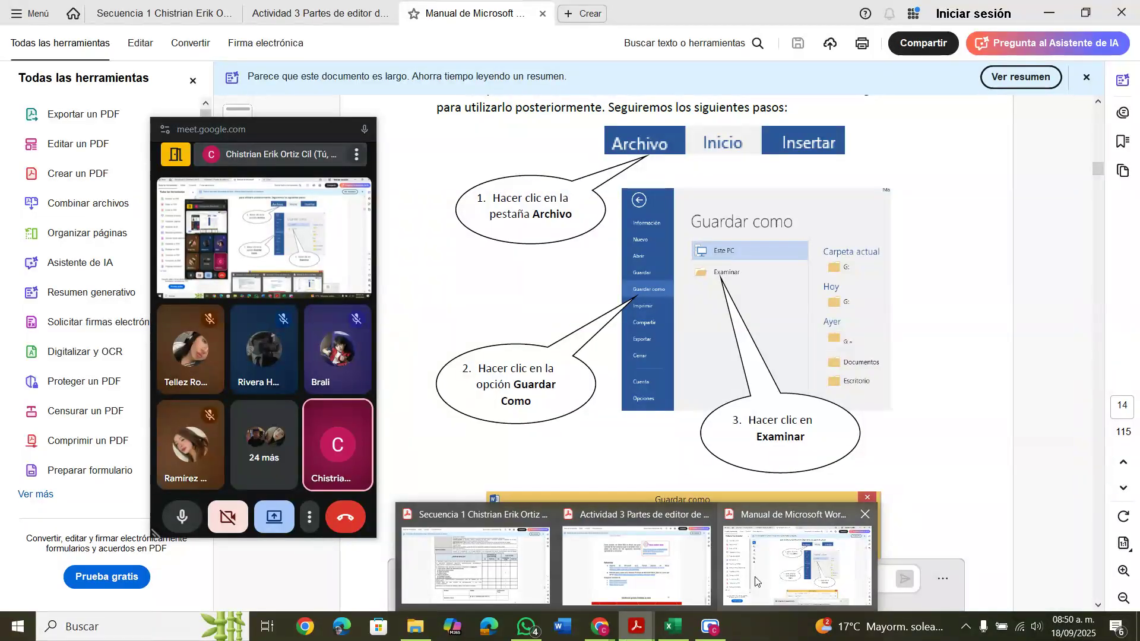
left_click(636, 564)
scroll(655, 475, "up", 15)
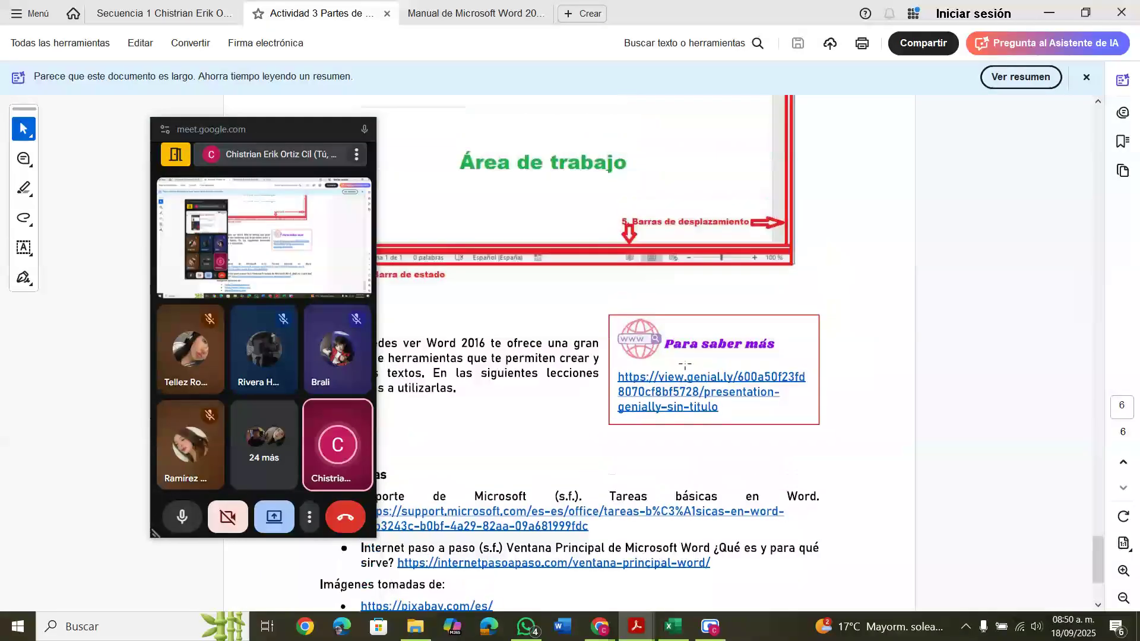
scroll(685, 364, "up", 8)
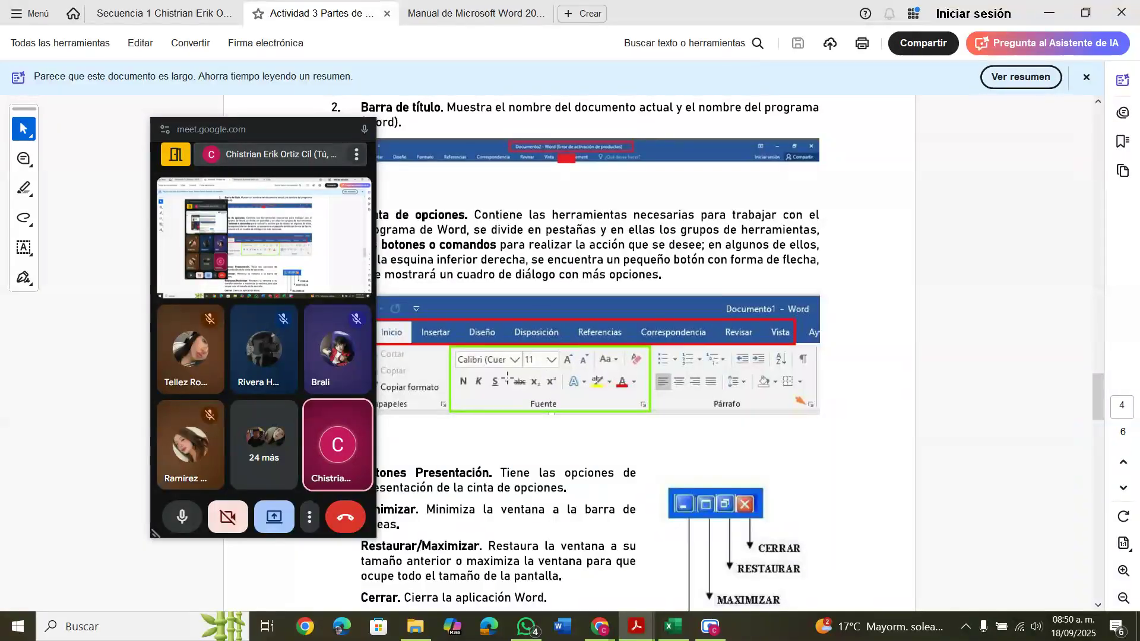
left_click_drag(299, 138, 217, 137)
scroll(497, 265, "up", 6)
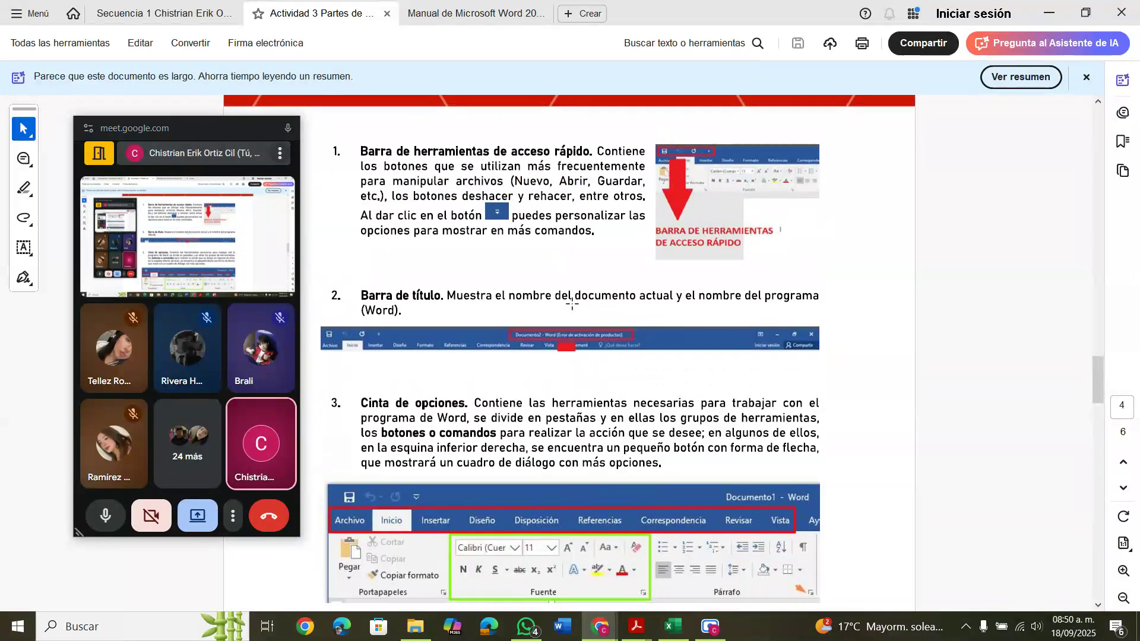
scroll(572, 303, "up", 7)
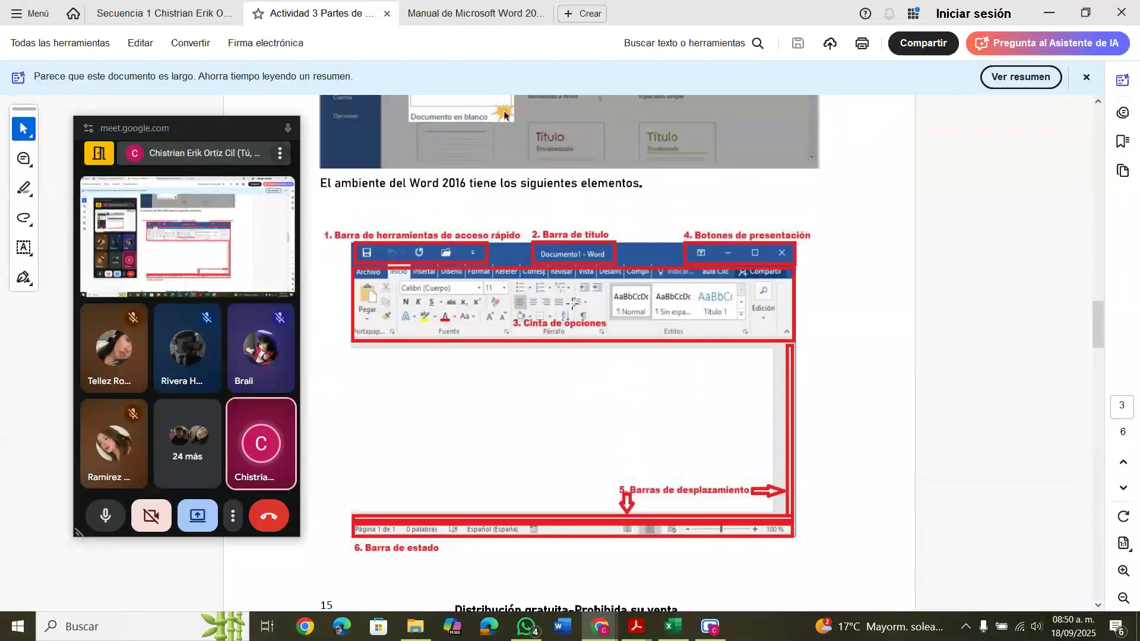
scroll(572, 303, "down", 14)
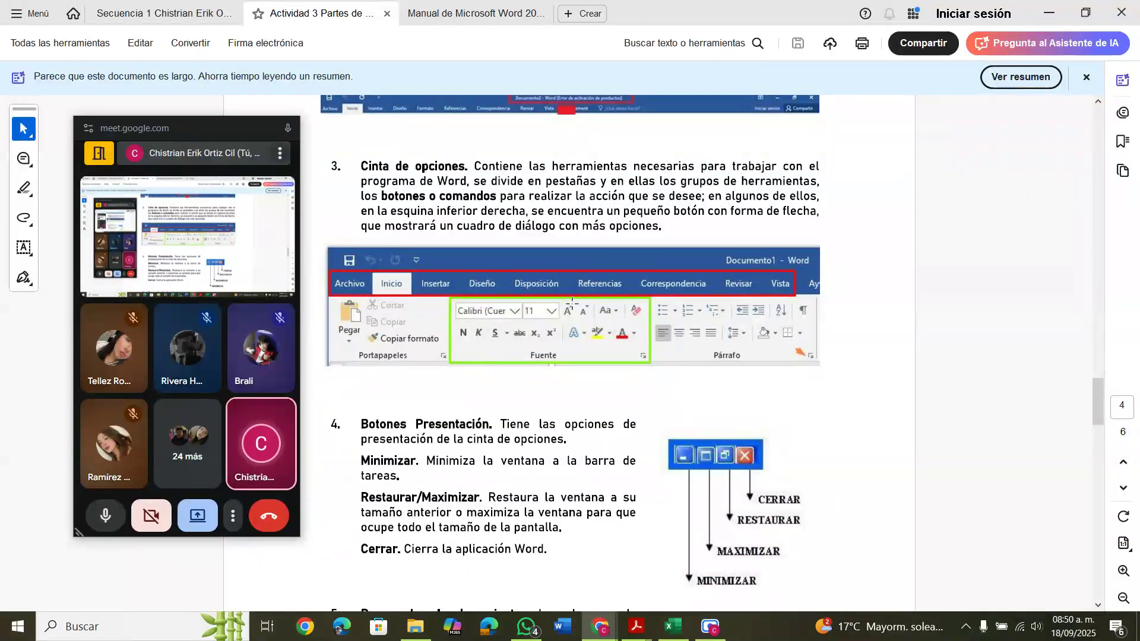
scroll(572, 303, "up", 2)
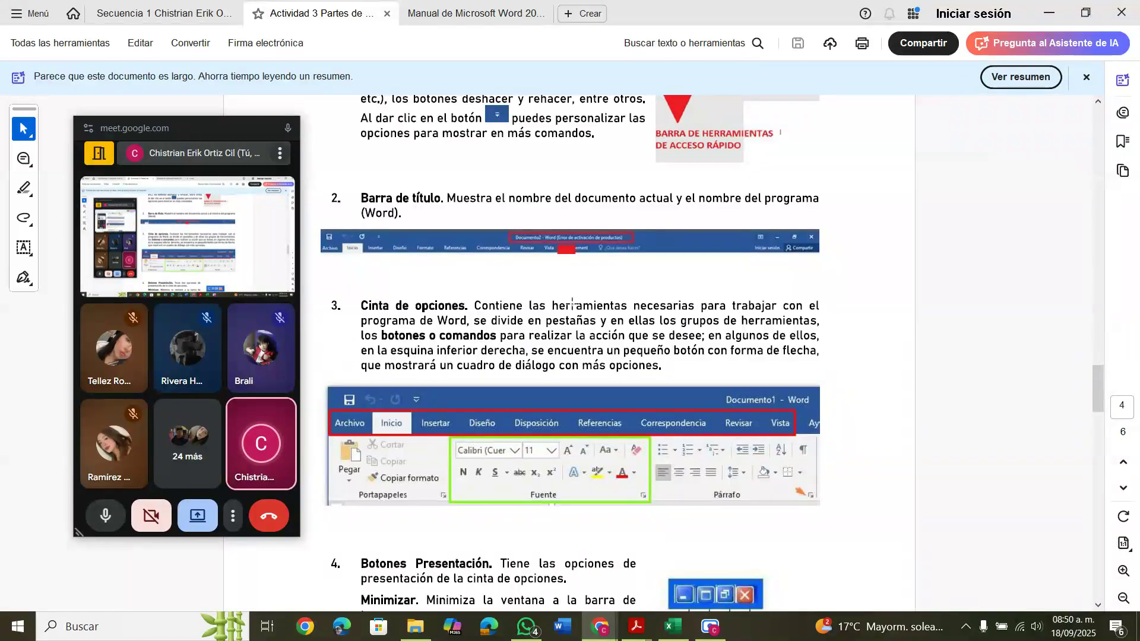
- Go back to the "Entorno de Word 2016" section of the Activity 3 PDF and read its introduction
scroll(571, 303, "up", 10)
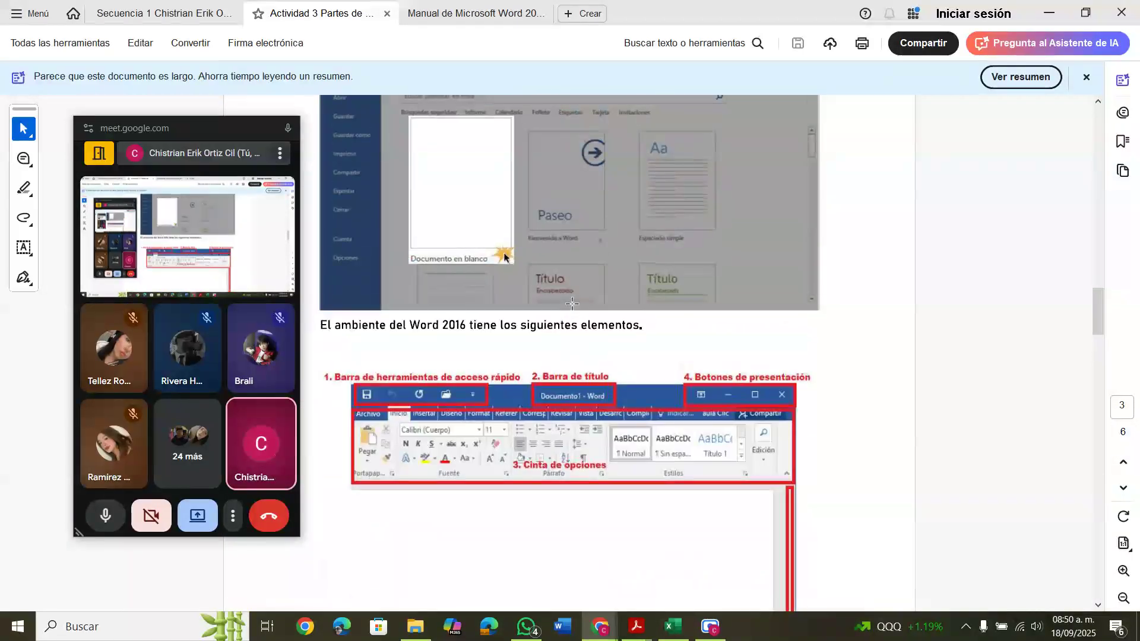
scroll(572, 303, "up", 12)
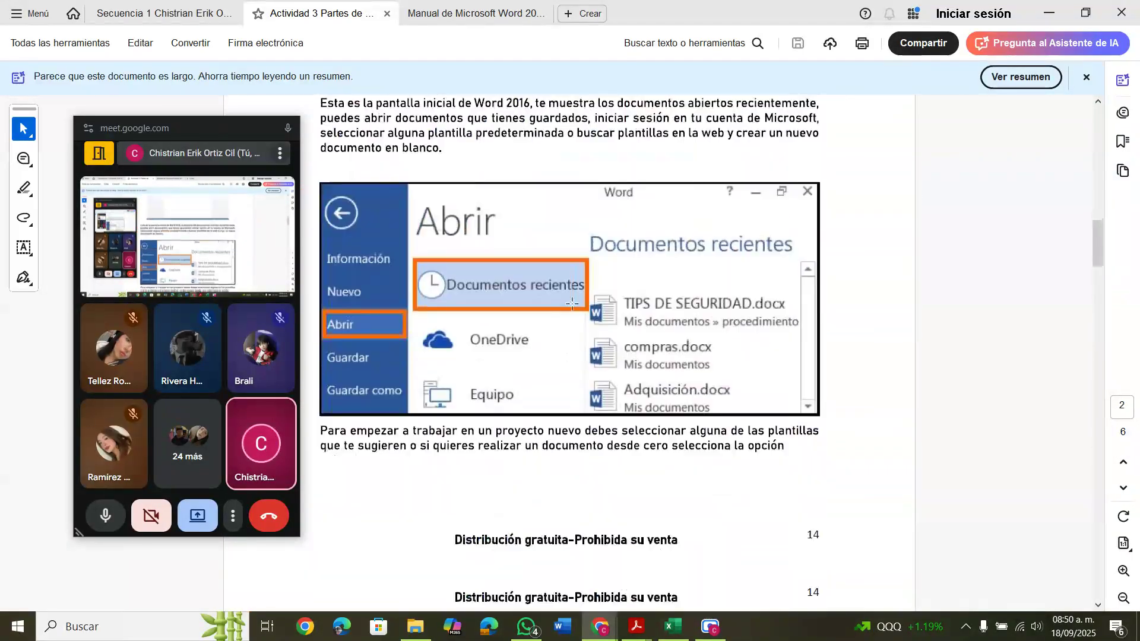
scroll(571, 303, "up", 8)
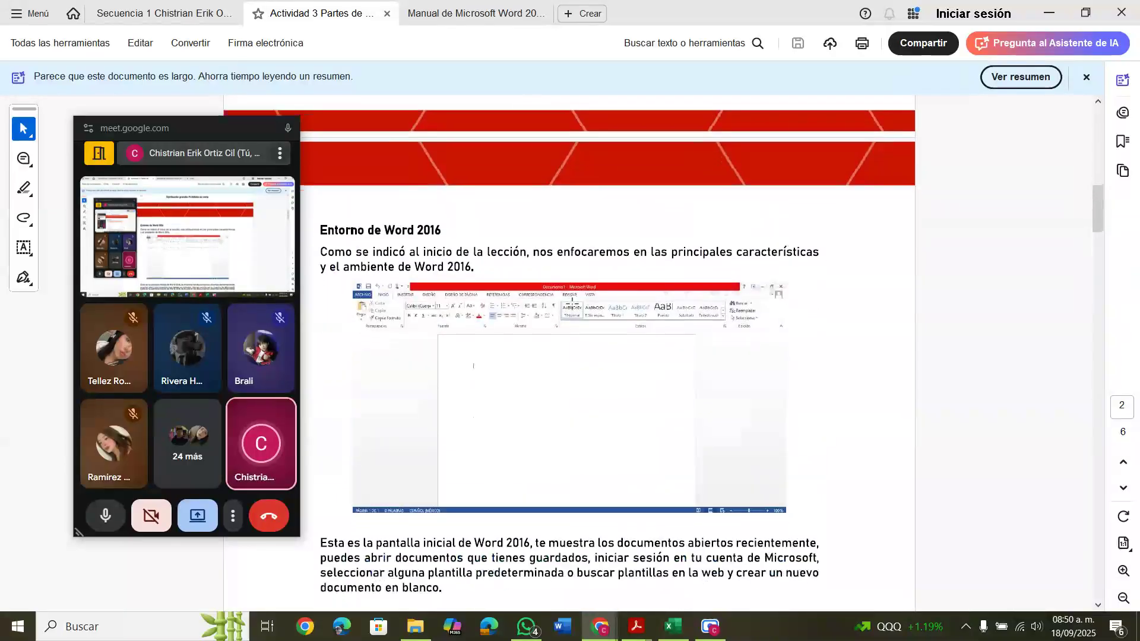
scroll(571, 304, "down", 3)
scroll(571, 303, "up", 1)
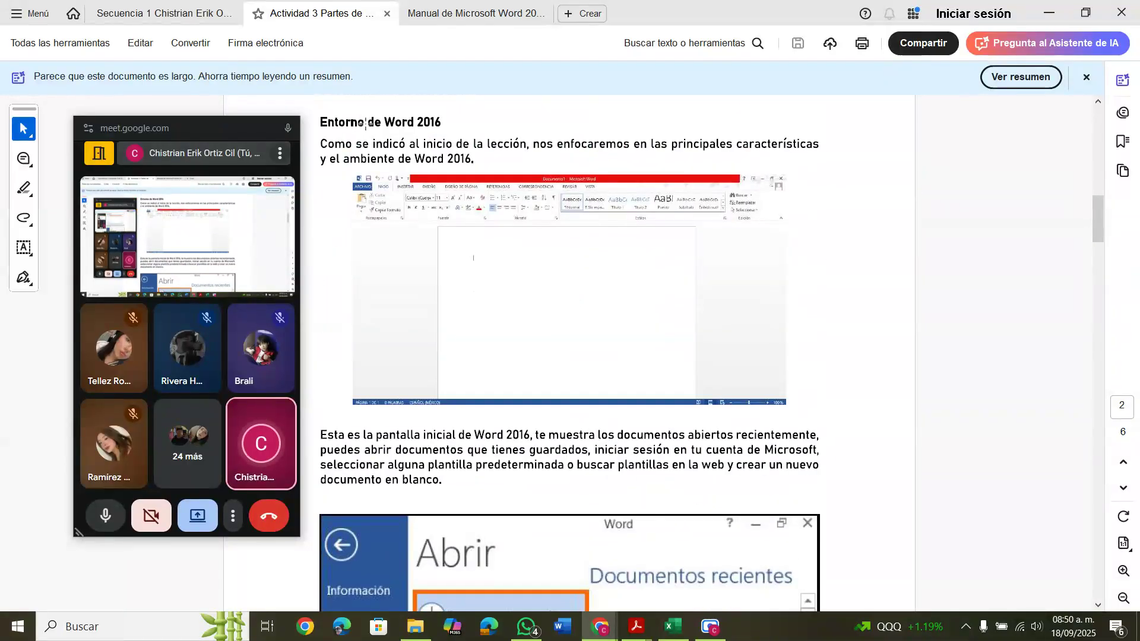
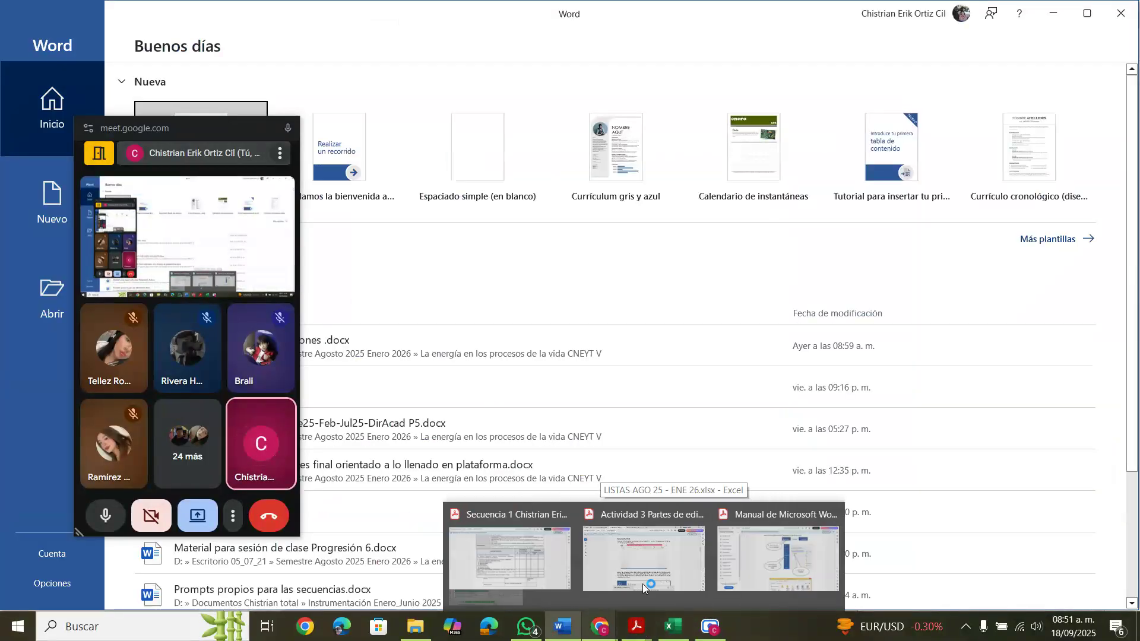
- Switch to the Google Docs report and add the line "Entorno de Word 2016" under "Marco teórico"
mouse_move(600, 632)
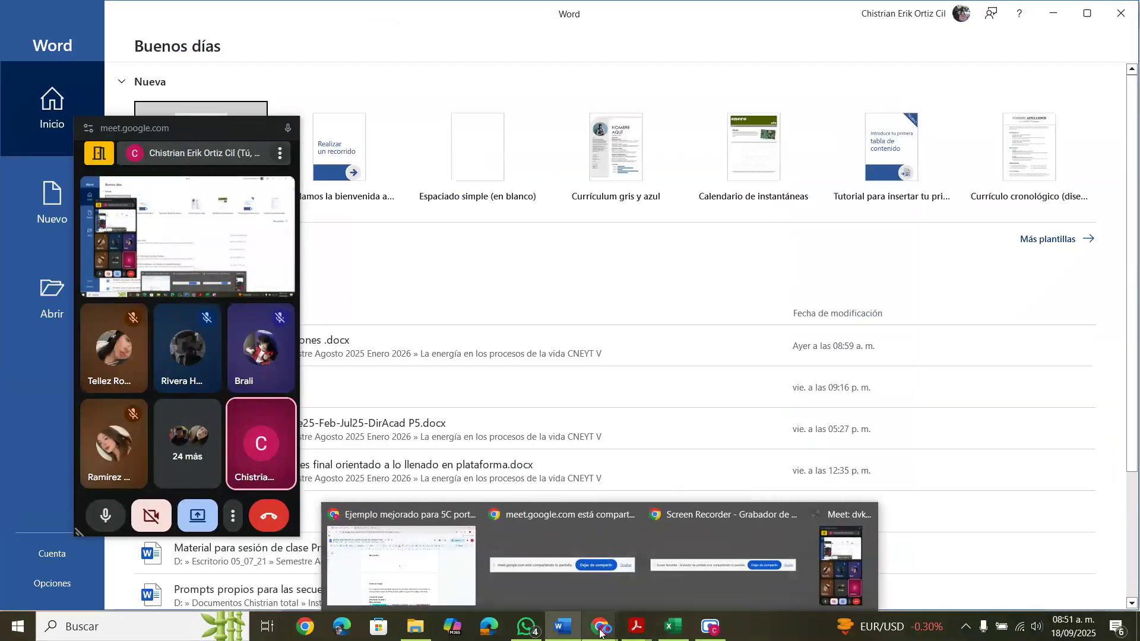
left_click(458, 555)
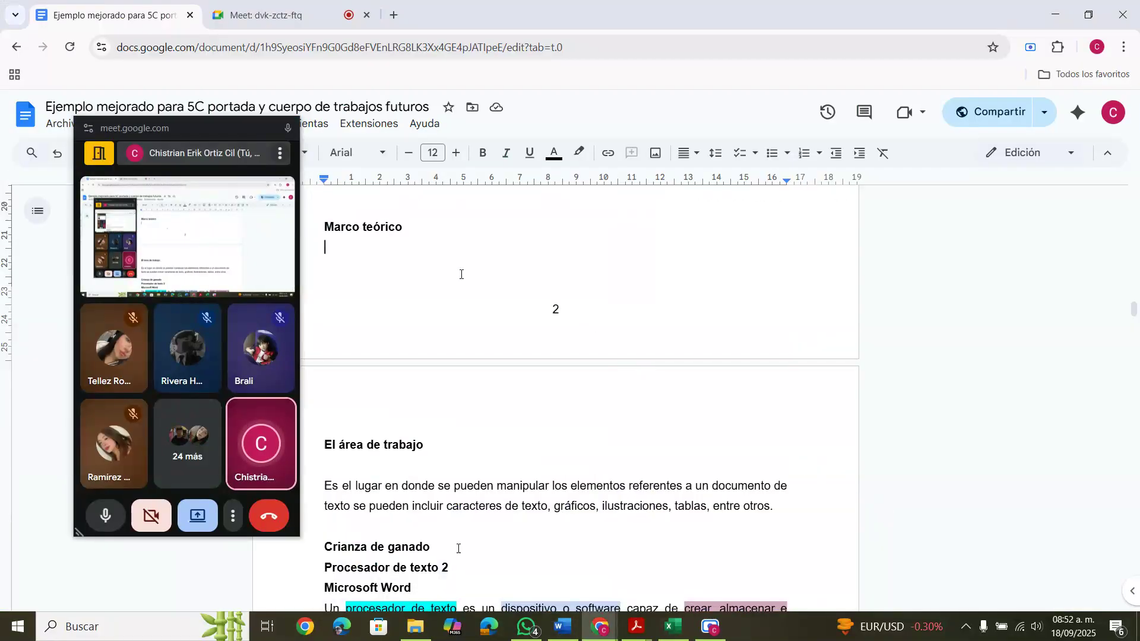
type("Entorno de Word ")
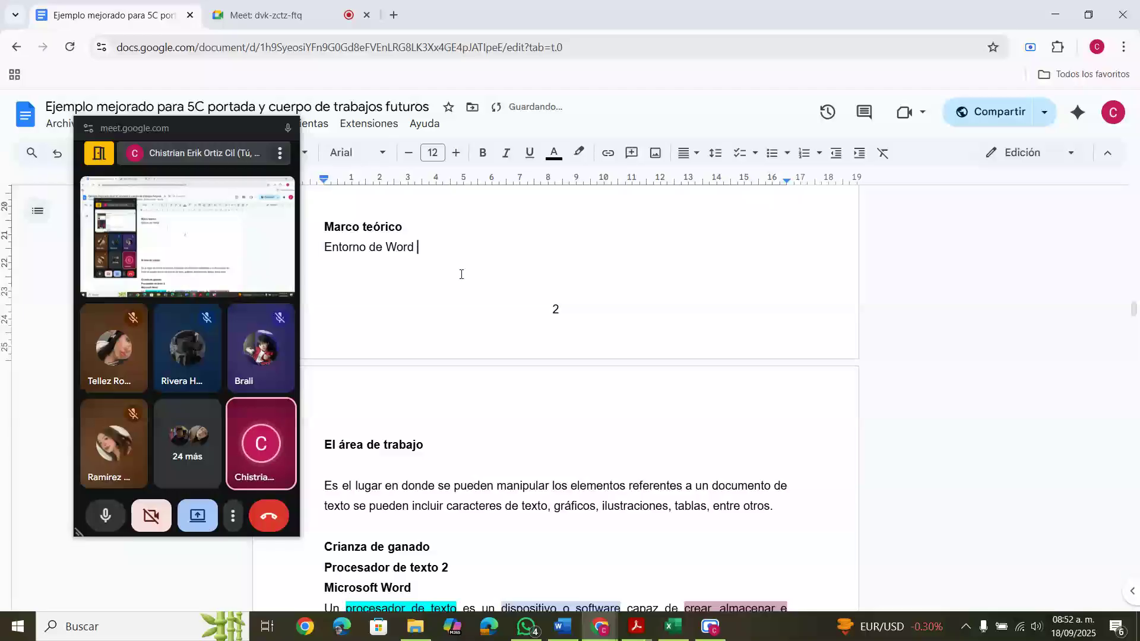
type("2016")
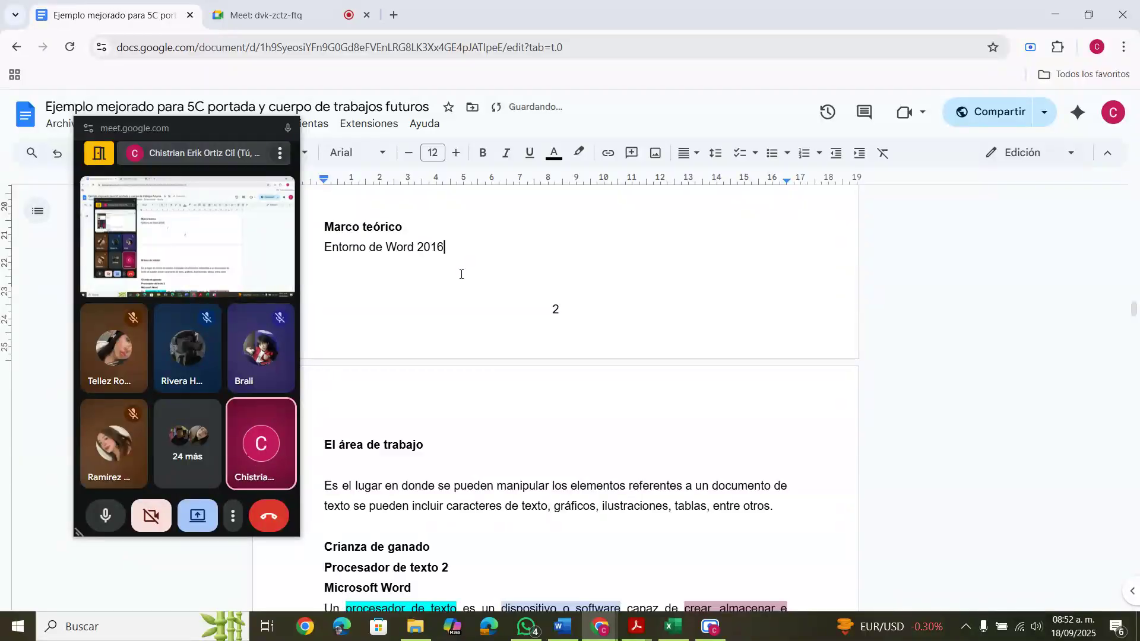
- Place the report and the Activity 3 PDF side by side, move the Meet window aside, and set the PDF zoom to 75%
key("super+Right")
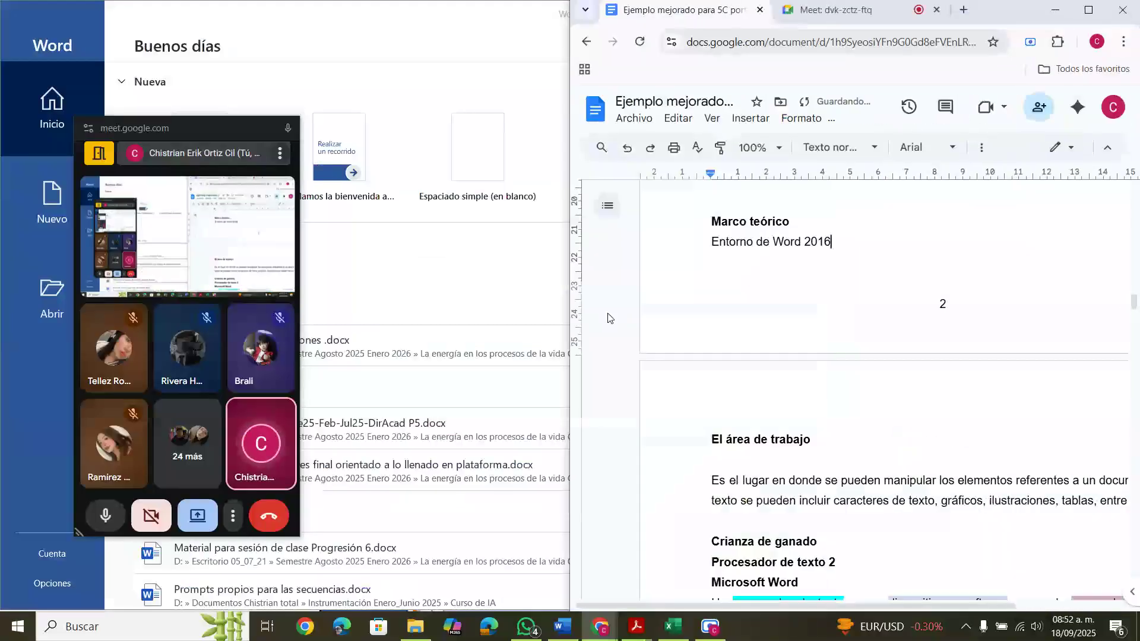
left_click(630, 603)
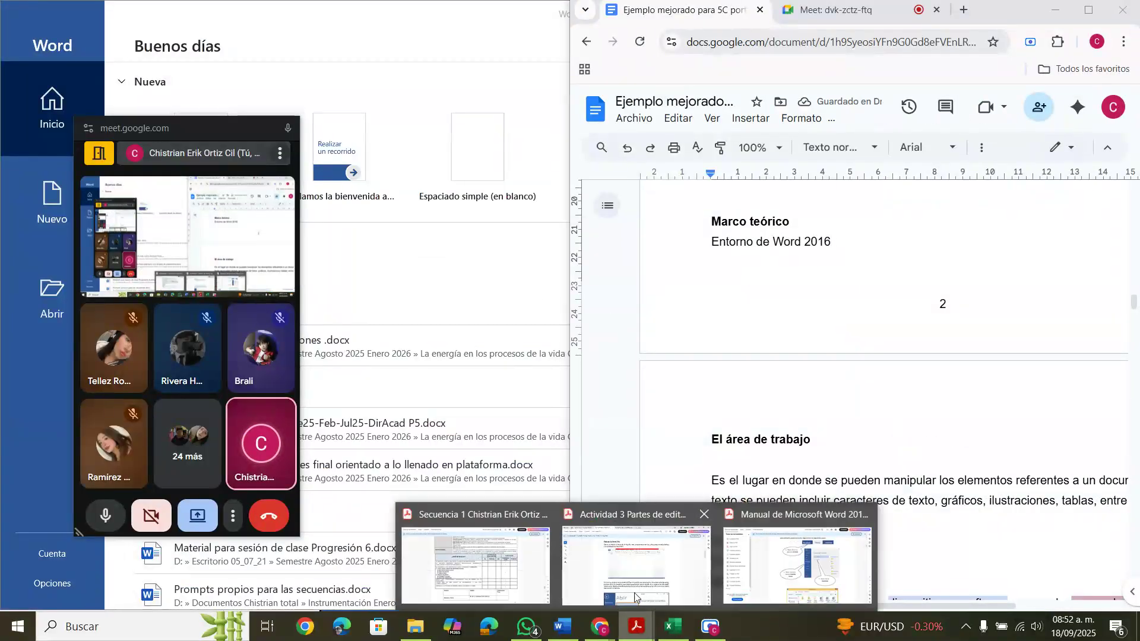
mouse_move(668, 582)
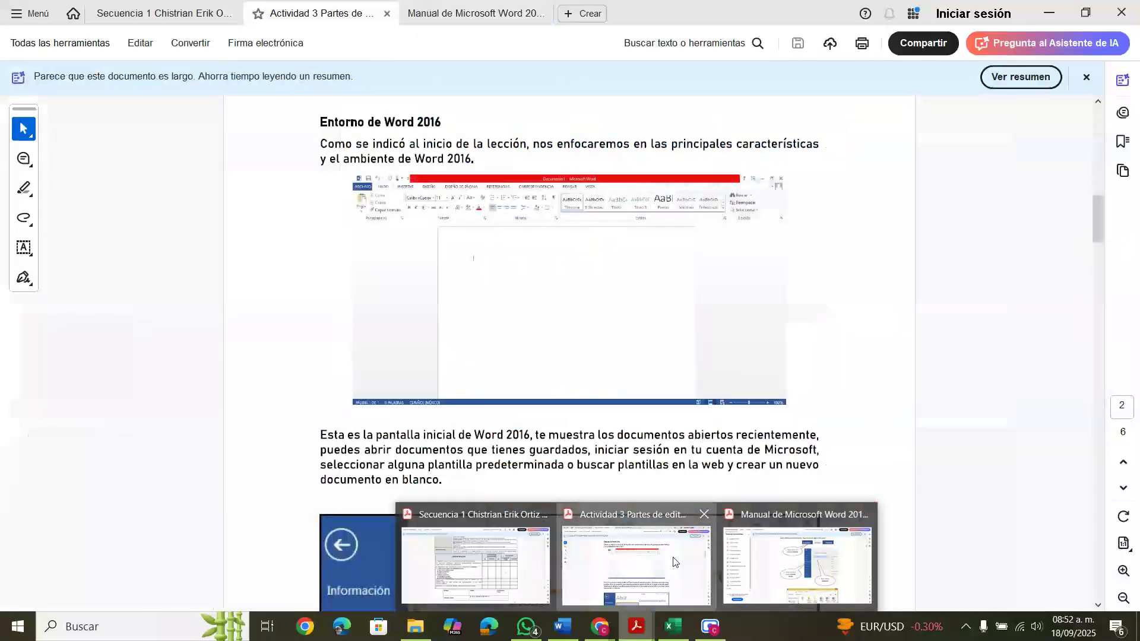
left_click(673, 561)
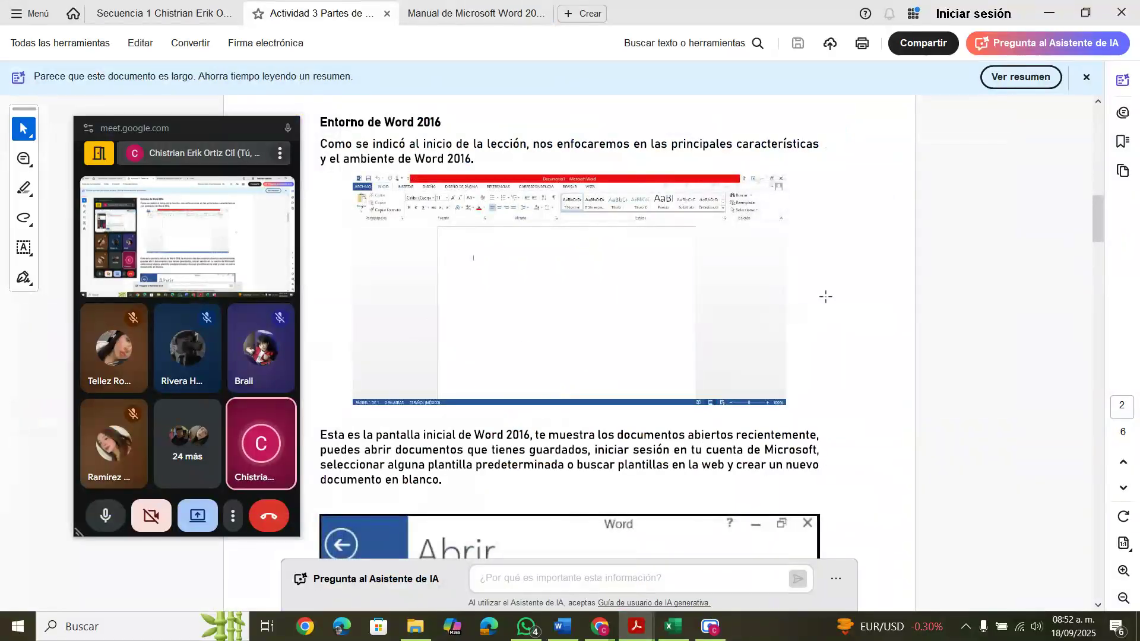
key("super+Left")
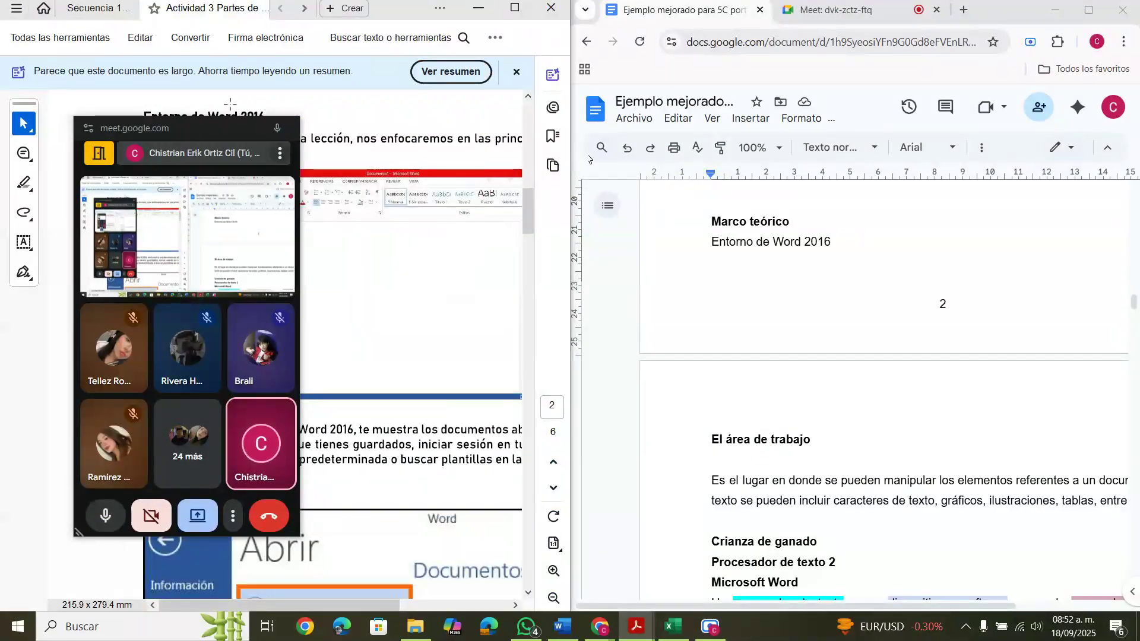
left_click_drag(209, 128, 20, 183)
scroll(390, 261, "right", 3)
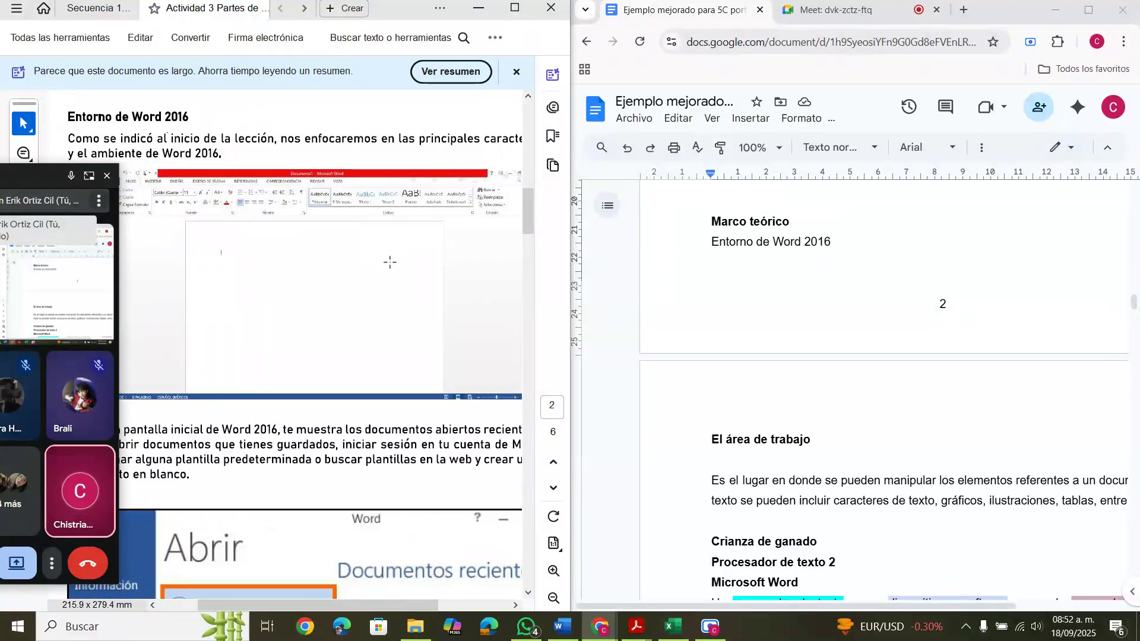
left_click(554, 598)
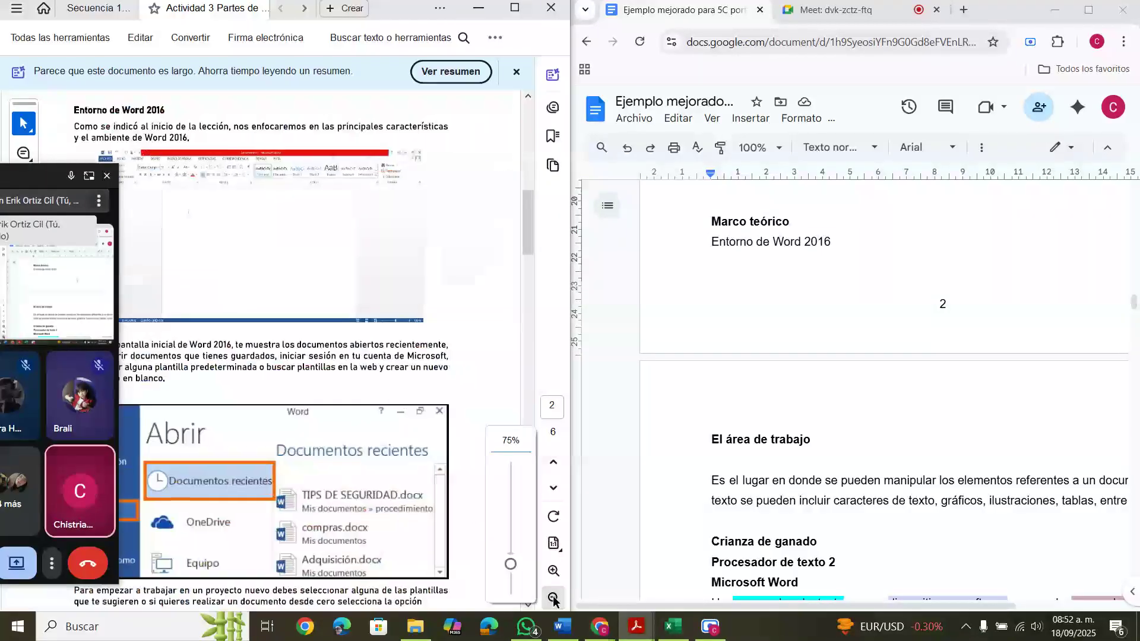
- Start a paragraph under "Entorno de Word 2016" reading "En la ventana principal de observa los documentos que se pueden utilizar"
left_click(851, 247)
key("Return")
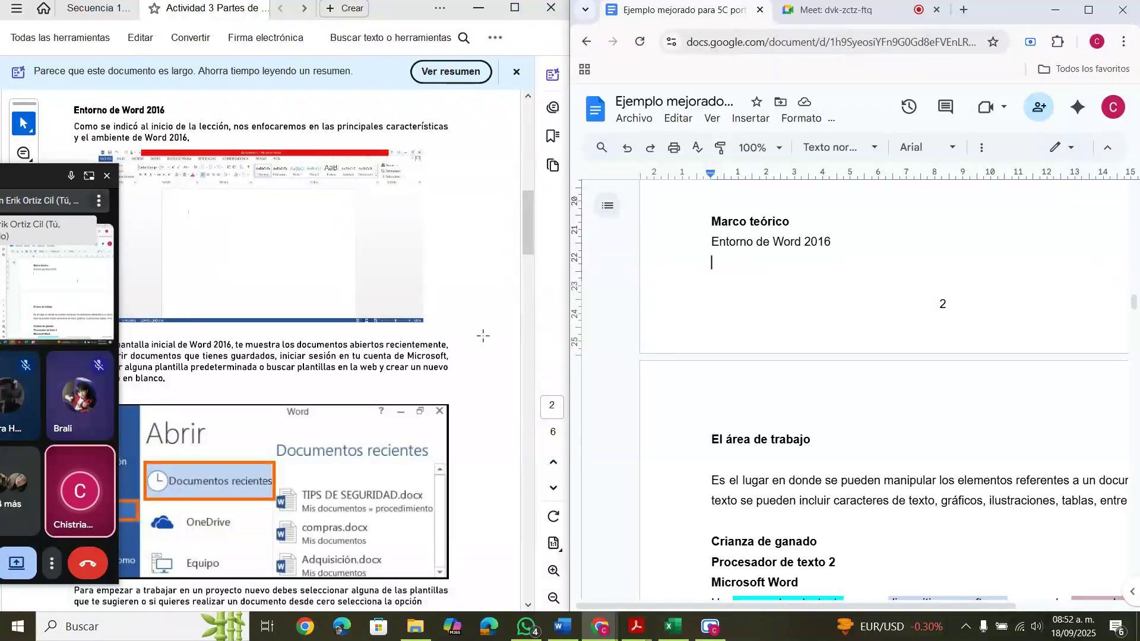
scroll(482, 336, "down", 4)
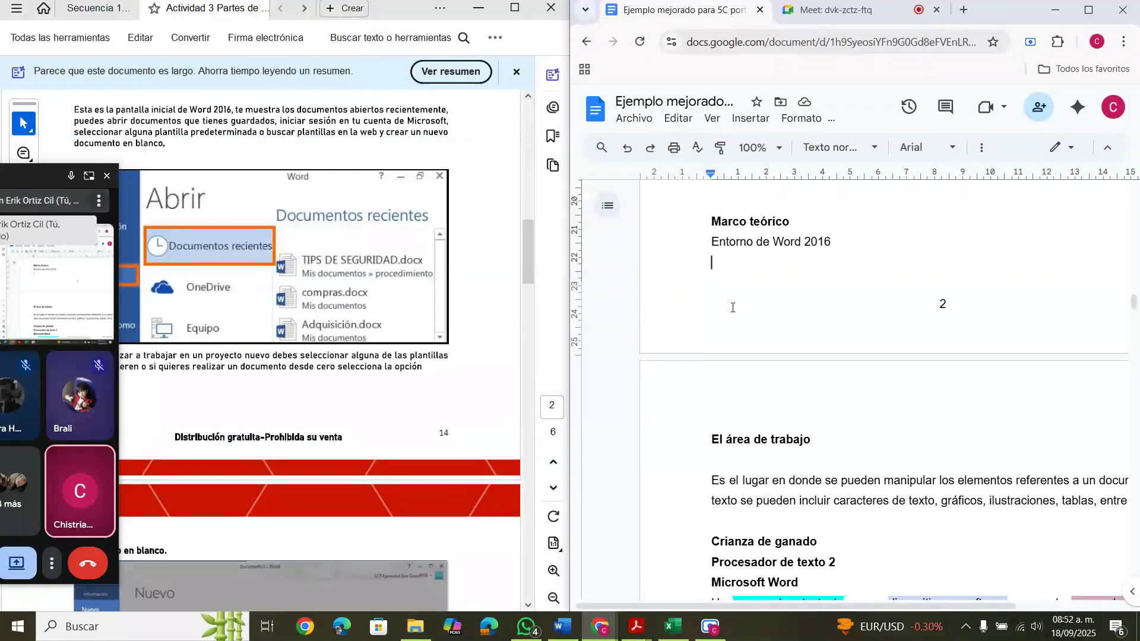
type("En la ")
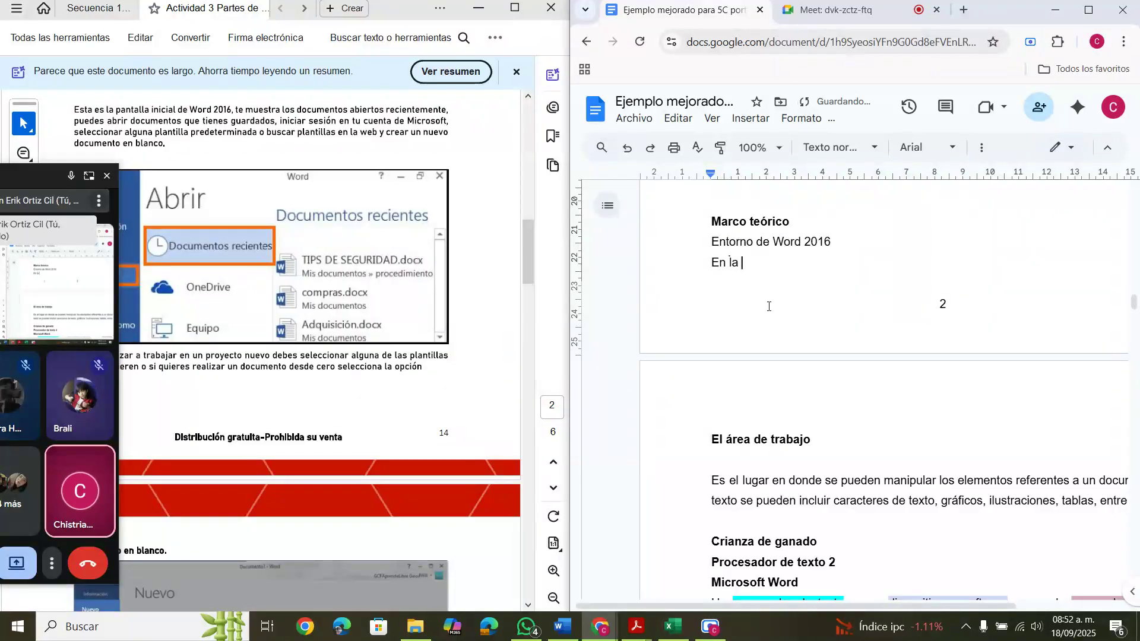
type("ventana pr")
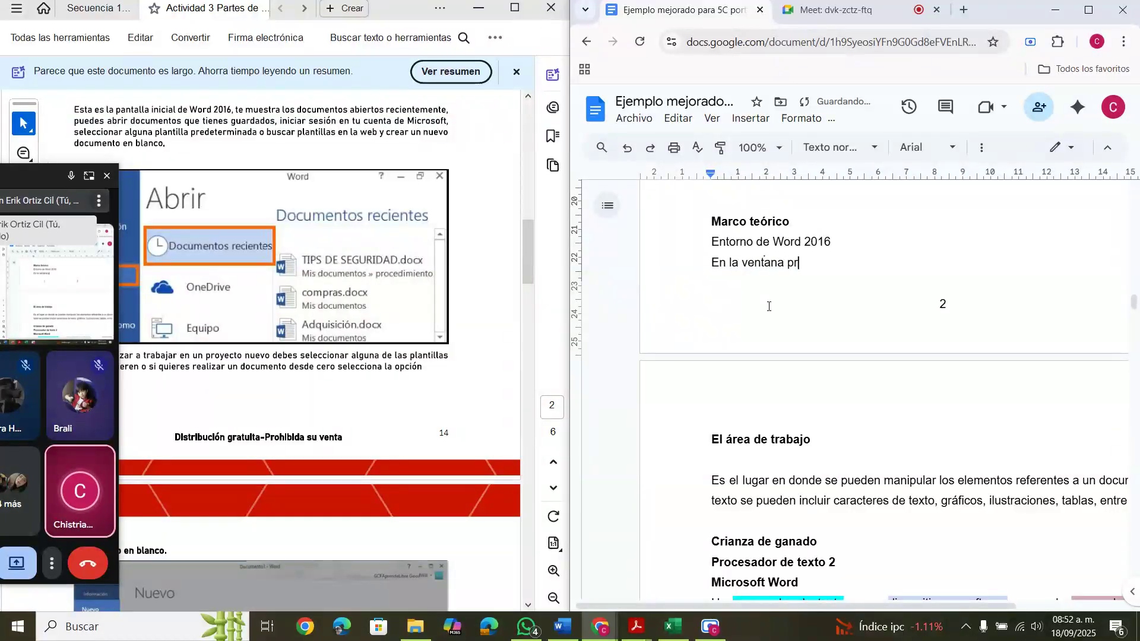
type("incipal de ")
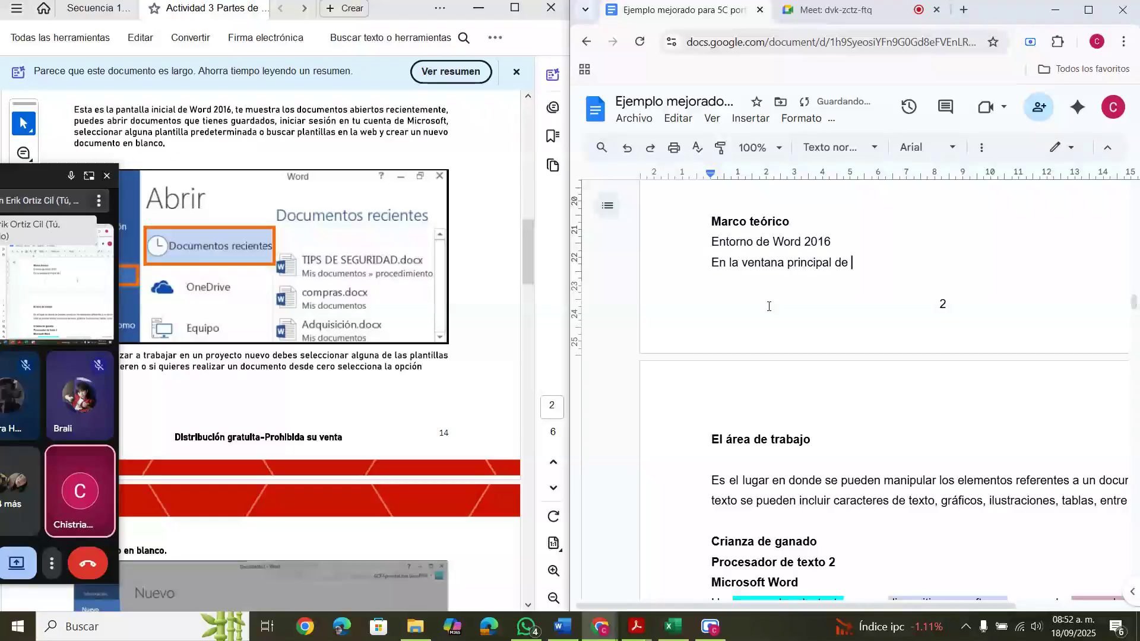
type("observa ")
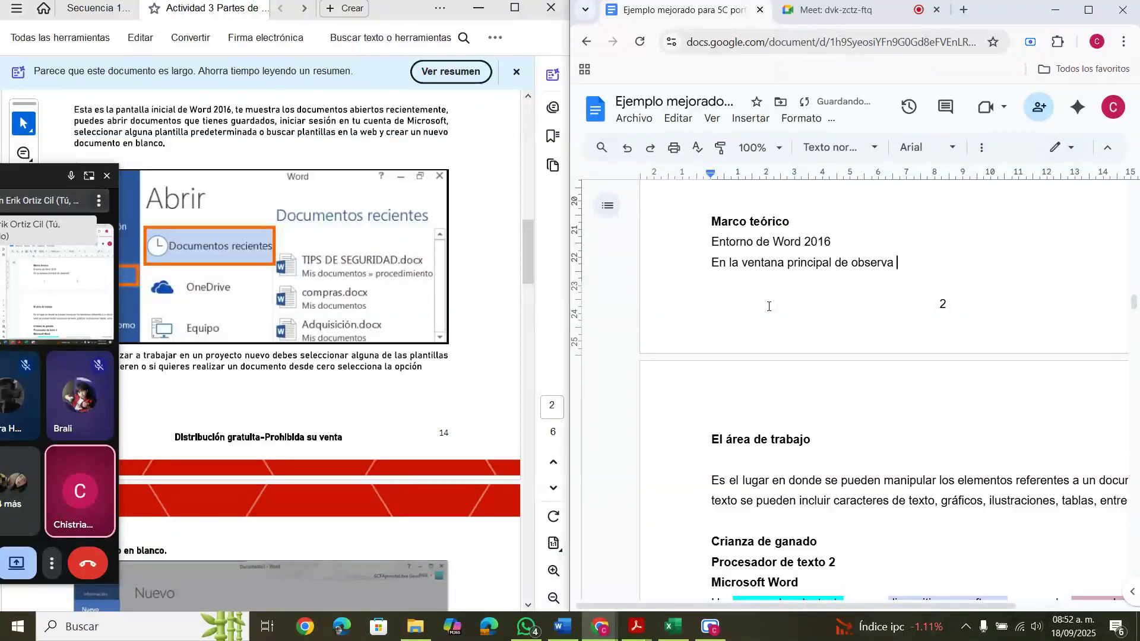
type("los documentos que ")
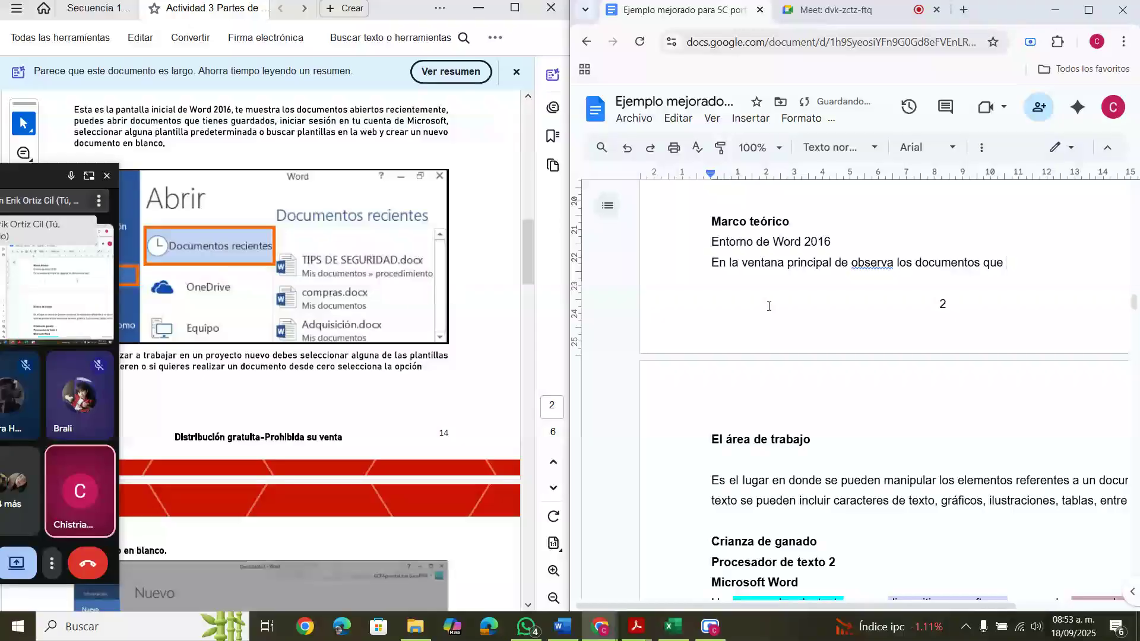
type("se pueden utl")
type("izar ")
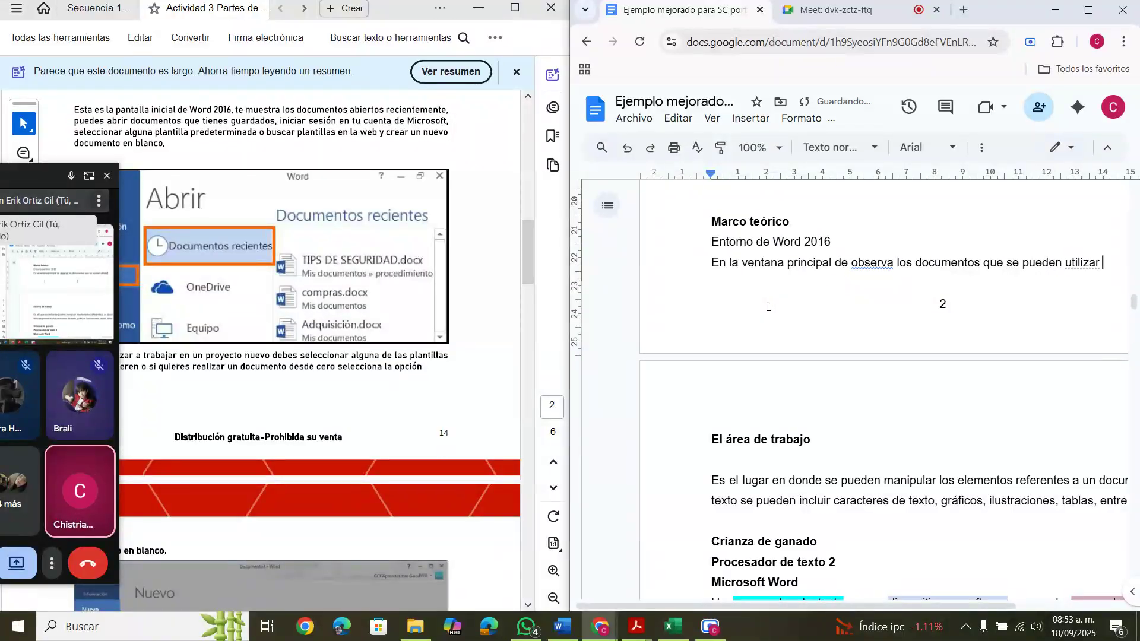
- Continue the paragraph with "asi tambien como cuales documentos se aperturaron recientemente"
type("asi tambien como ")
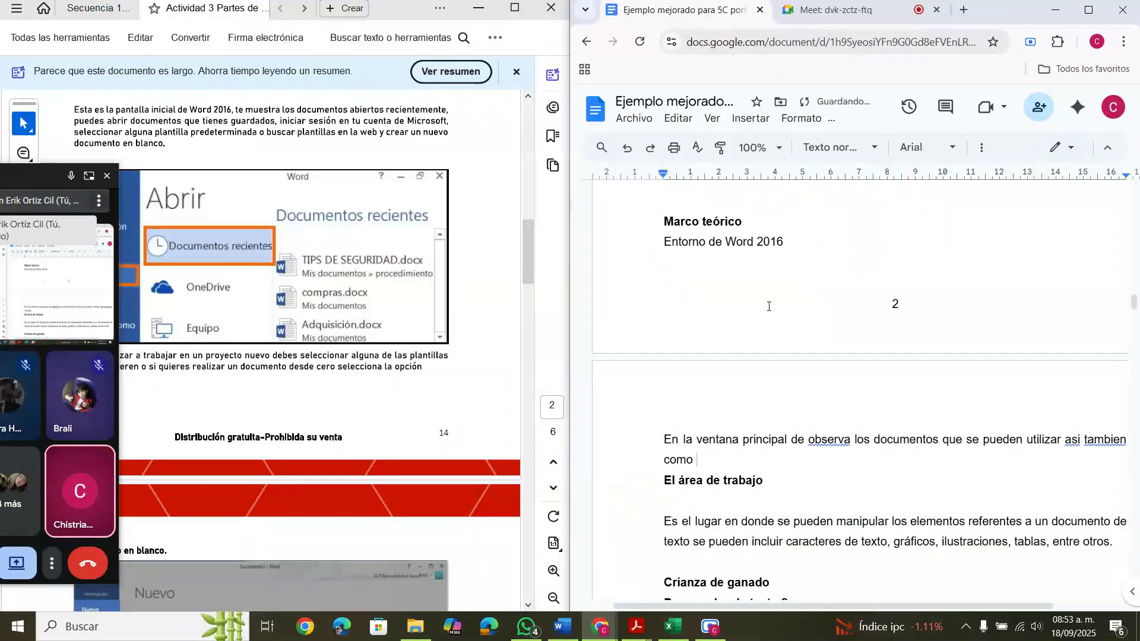
type("v")
key("BackSpace")
type("cuales ")
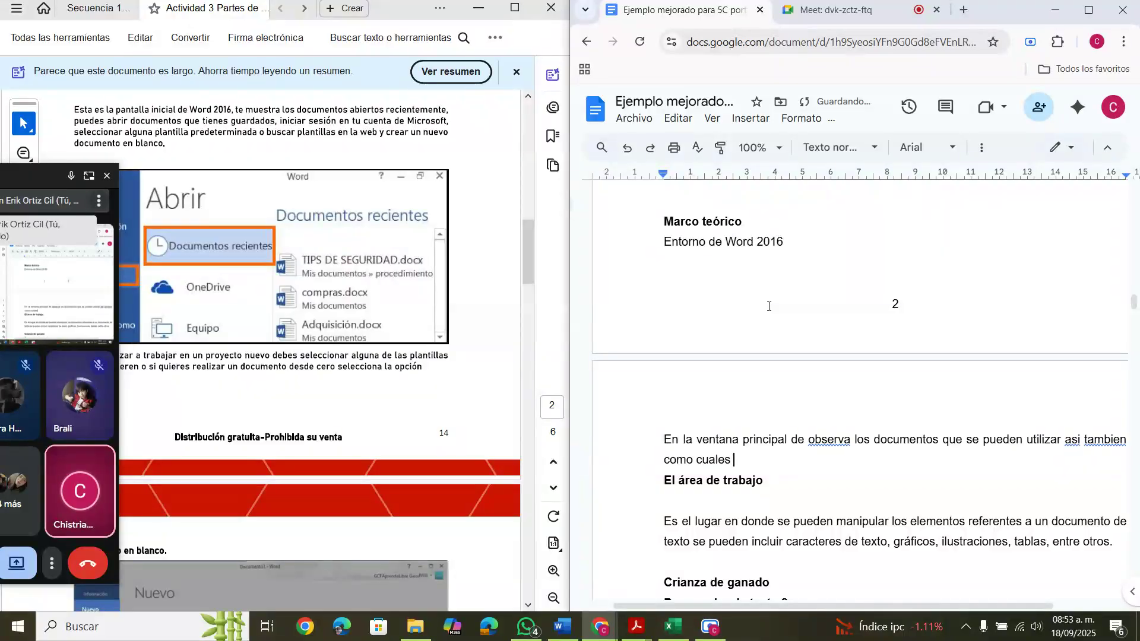
type("documentos se a")
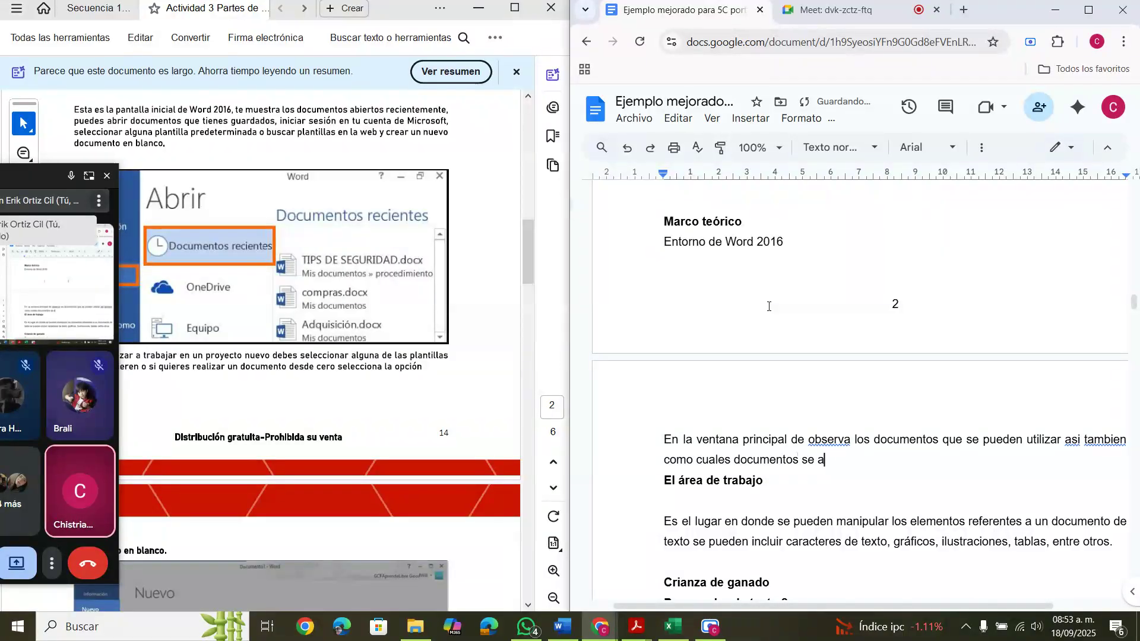
type("perturaron re")
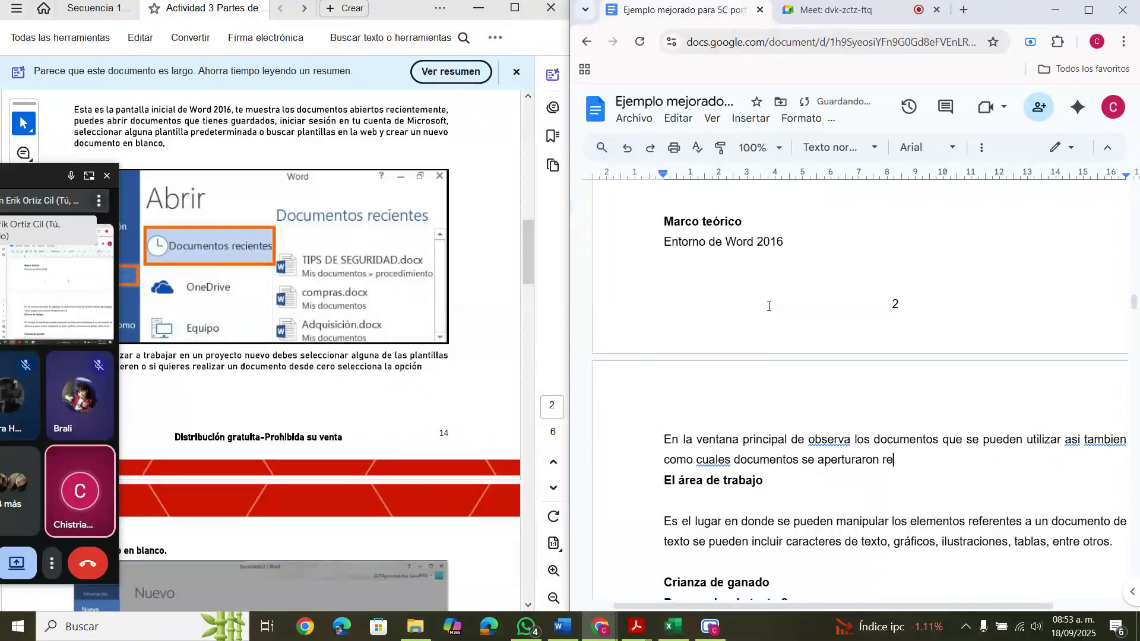
type("cientemente")
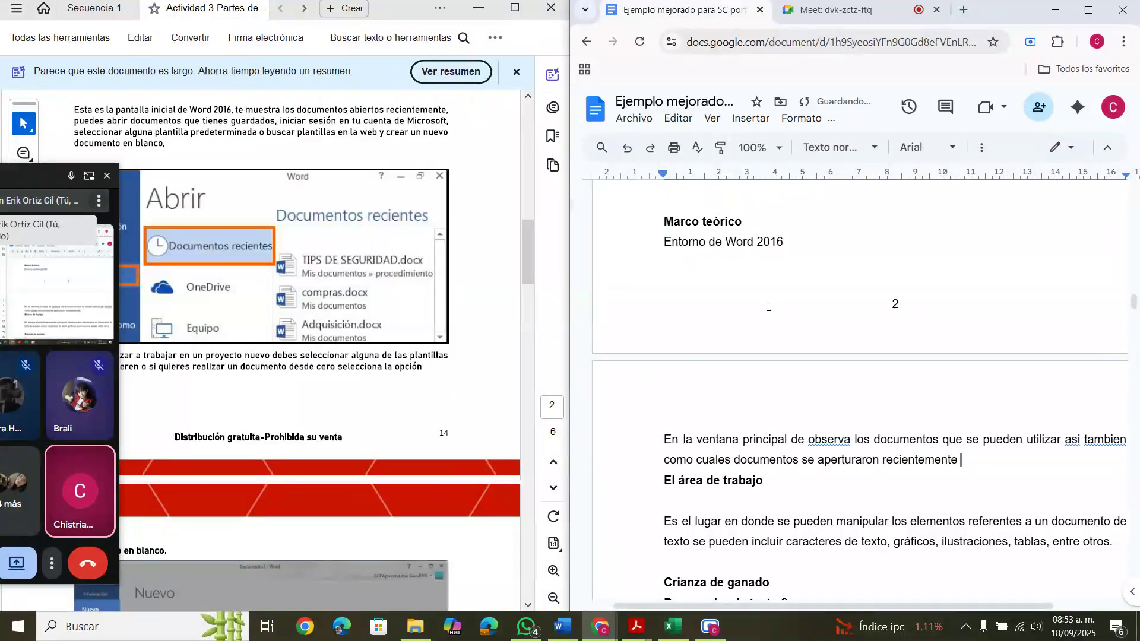
- Extend the sentence with ", se ubican las distintas formas de guardado"
key("BackSpace")
type(", se ubican l")
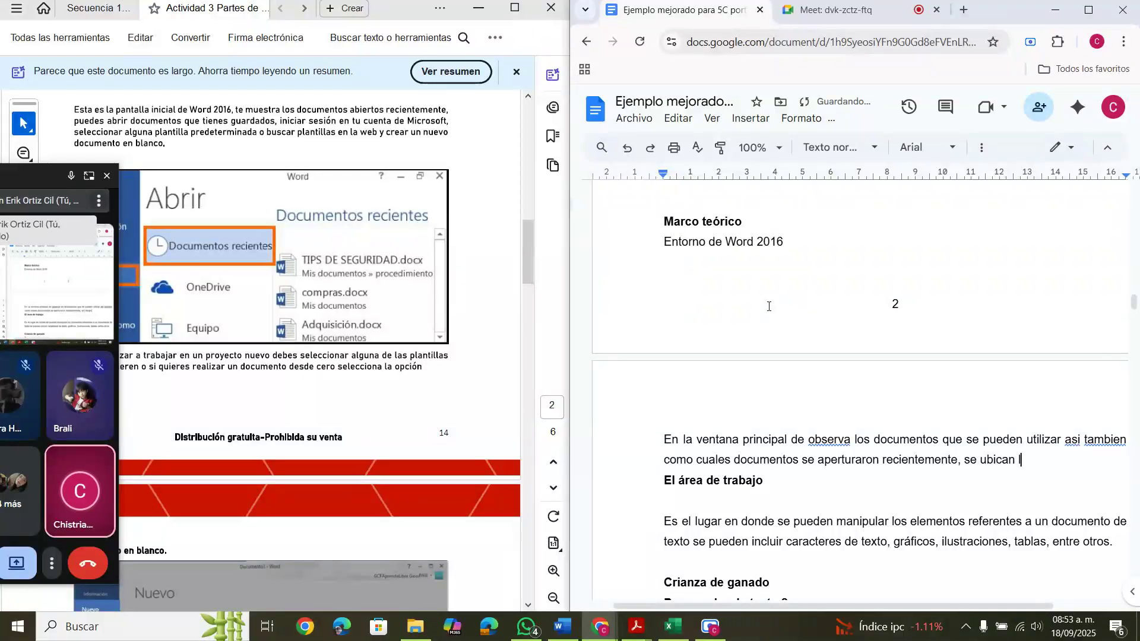
type("as distintas ")
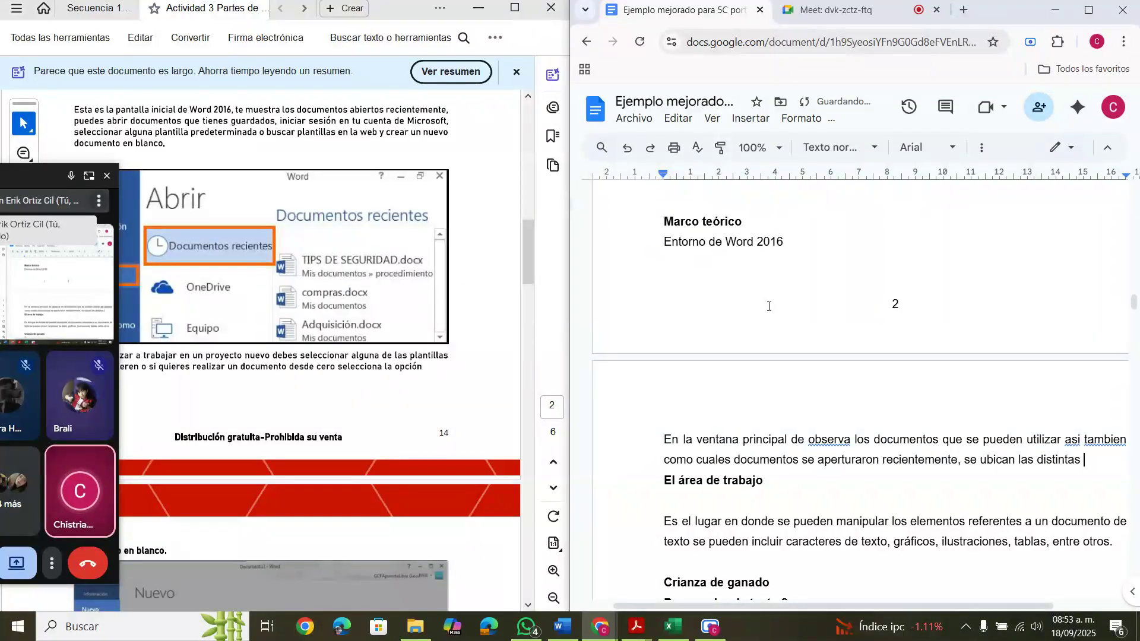
type("formas de ")
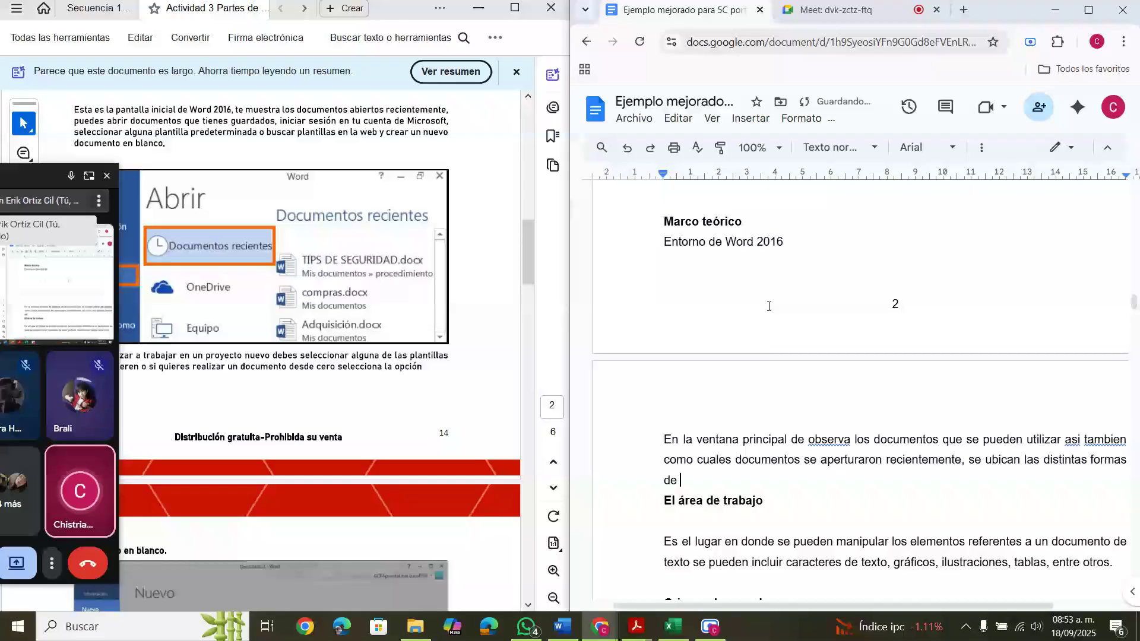
type("guardad")
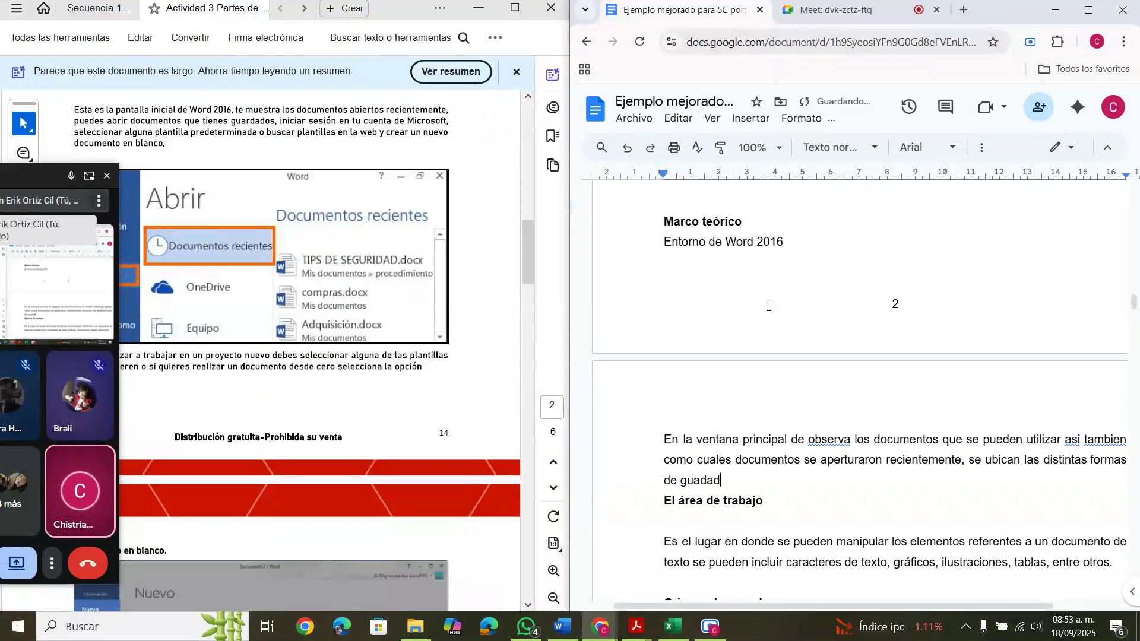
type("o")
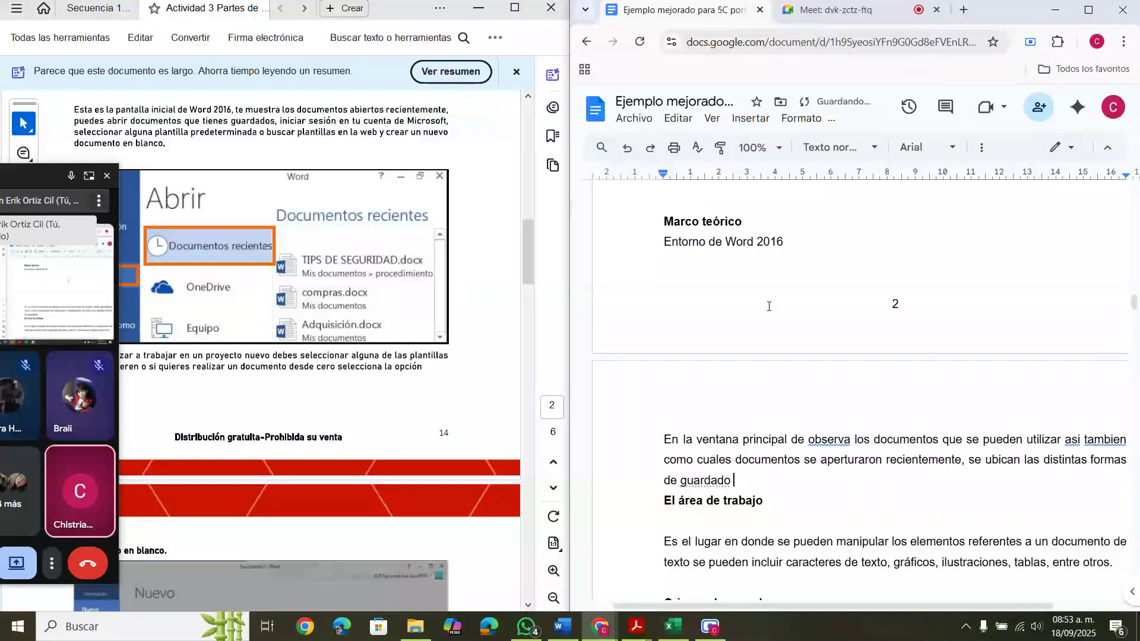
- Add ", así como aspectos fundamentales relacionados con la cuenta de microsoft" to the Word 2016 paragraph
key("BackSpace")
type(", asp")
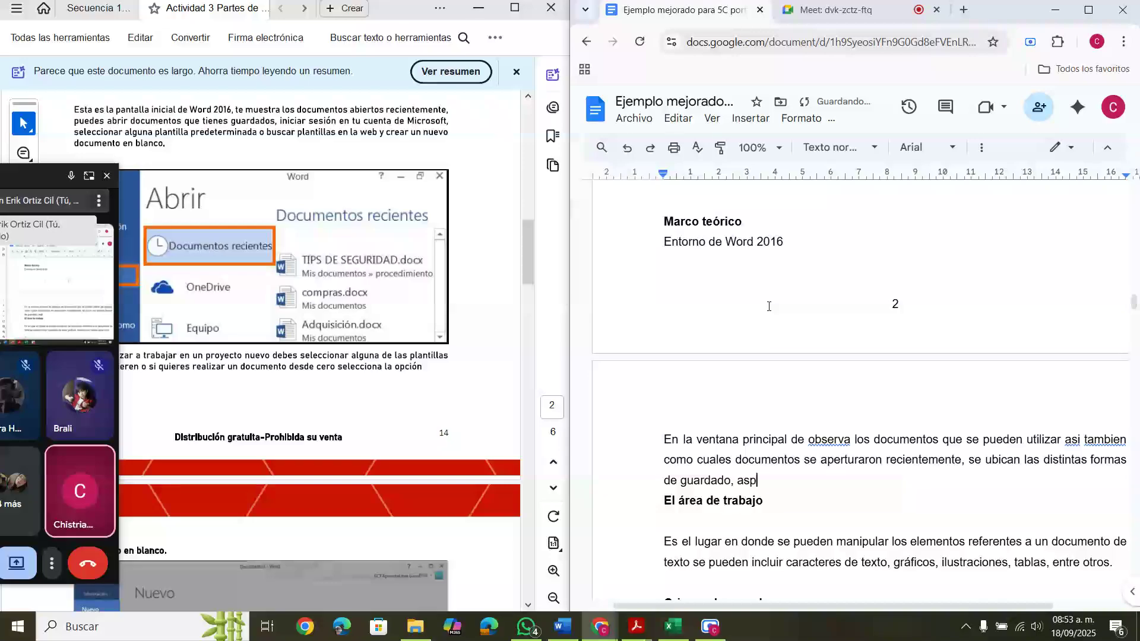
key("BackSpace")
type("í como ")
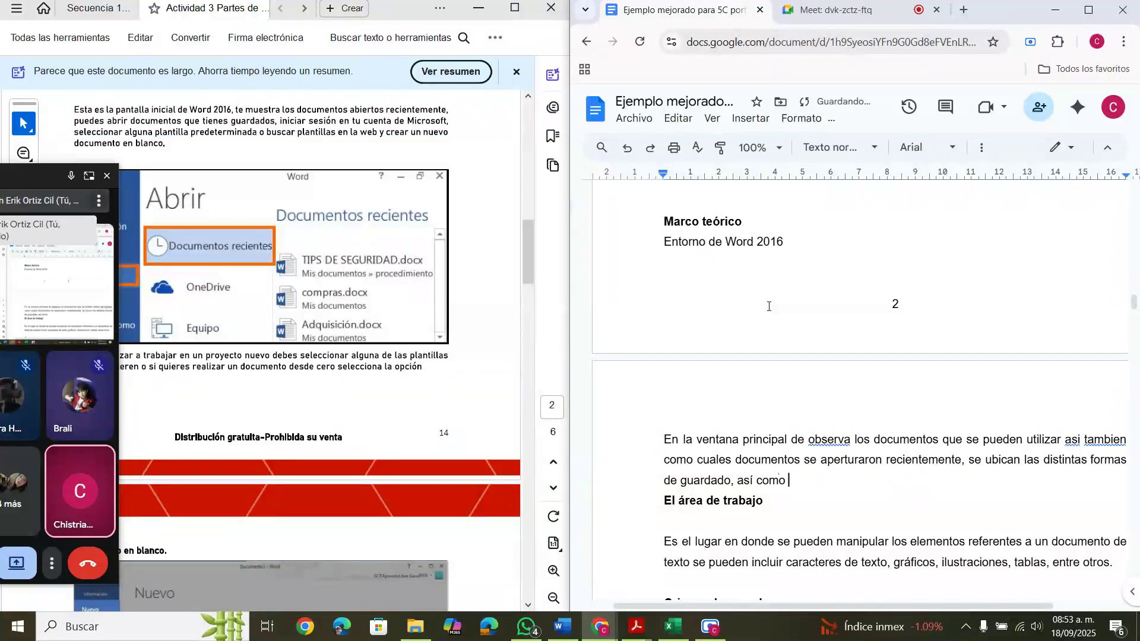
type("aspectos fundamentales d")
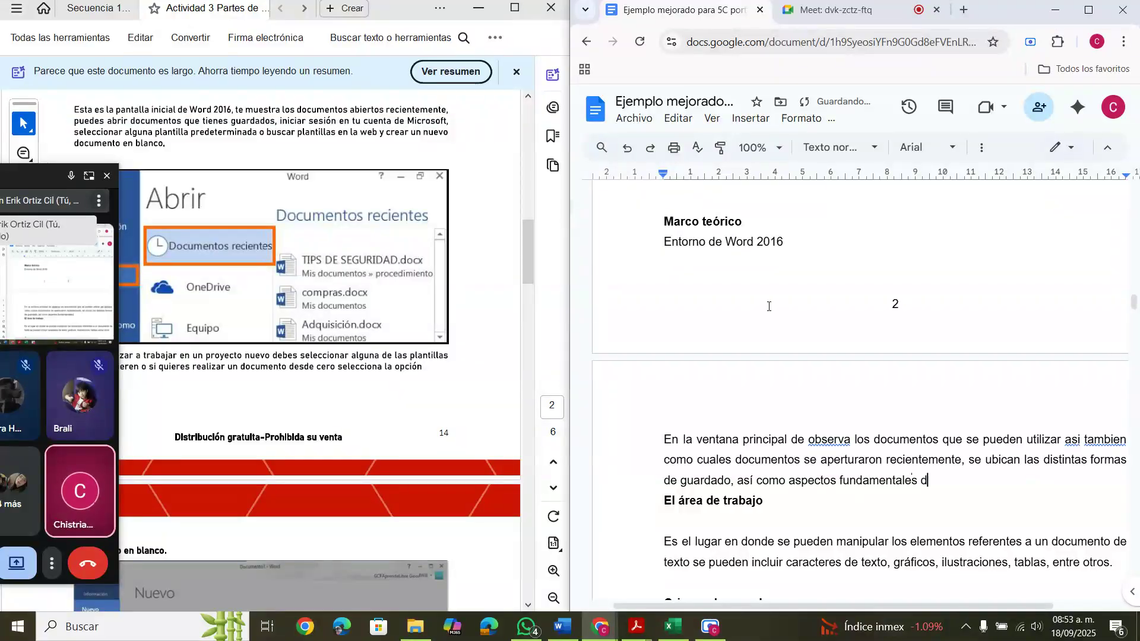
key("BackSpace")
type("relacion")
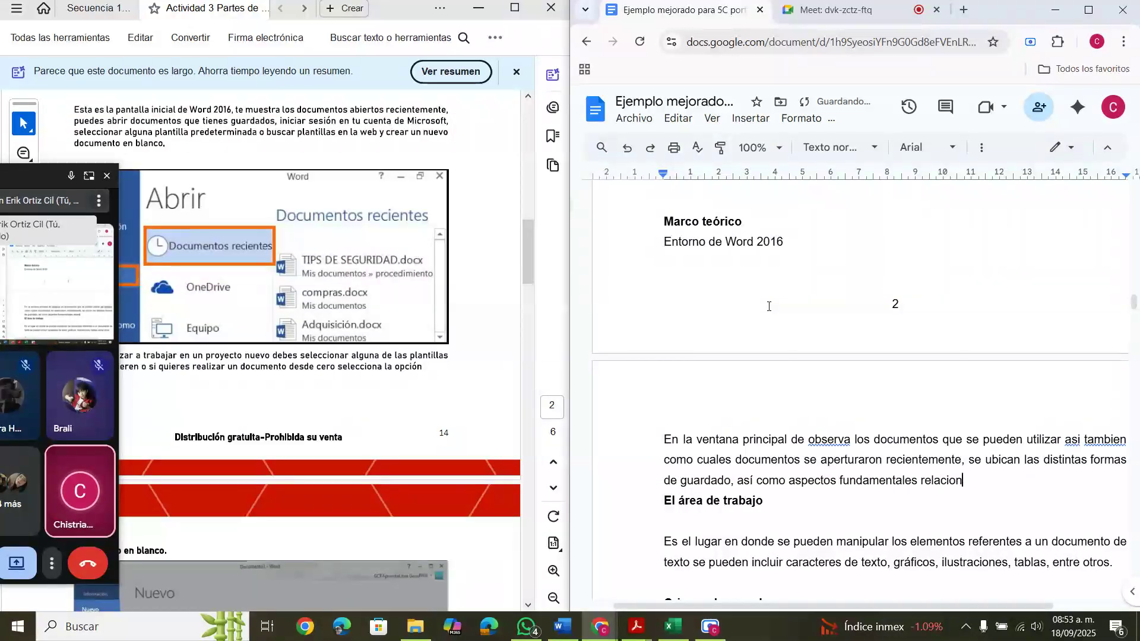
type("ados con la cuenta de microsoft")
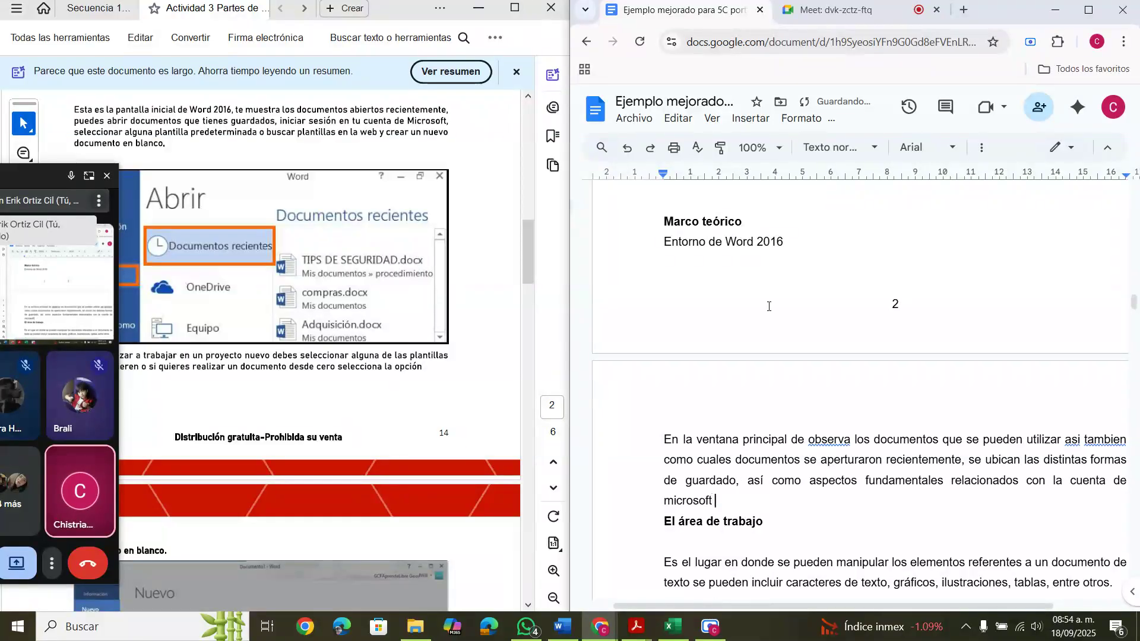
- Complete the sentence with ", plantillas base y de la nube para la creación de un nuevo documento"
key("BackSpace")
type(", p")
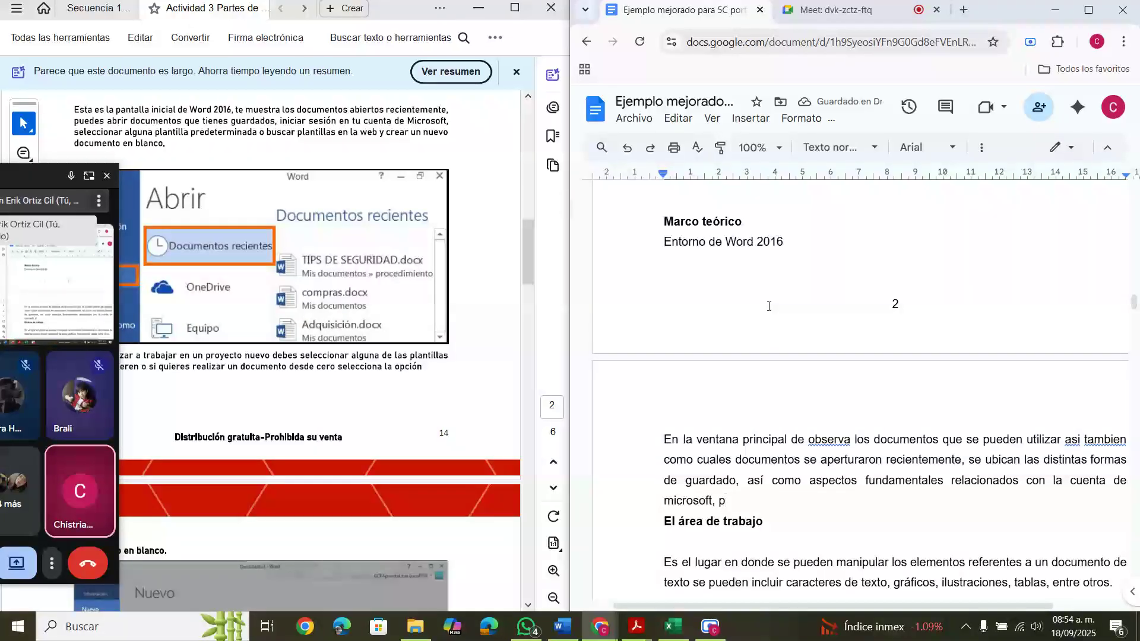
type("lantilla")
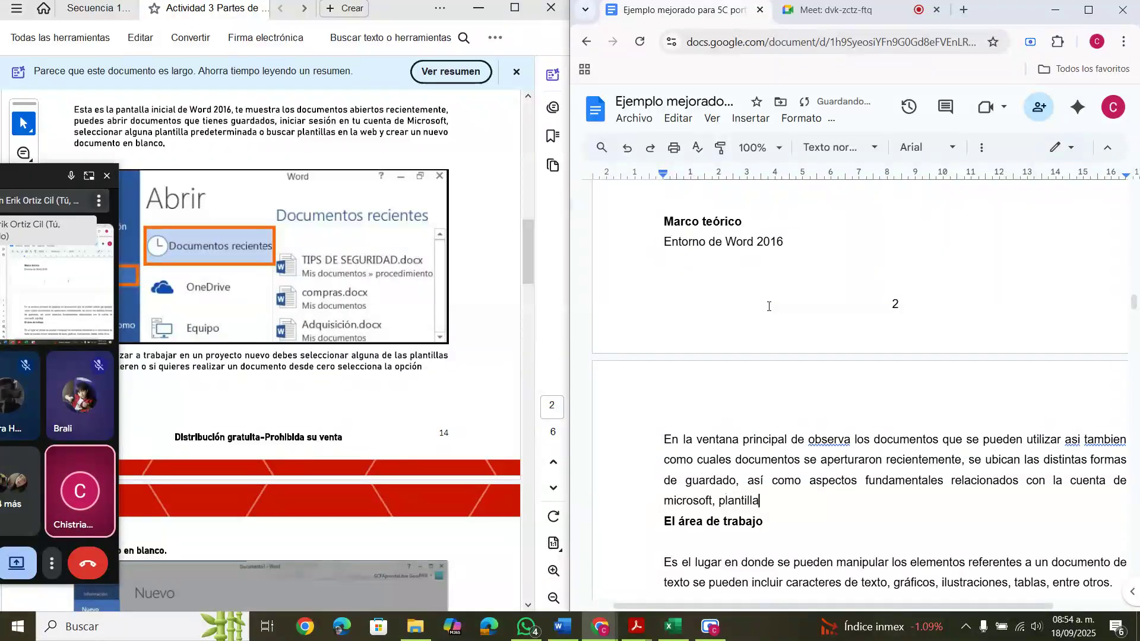
type("s base ")
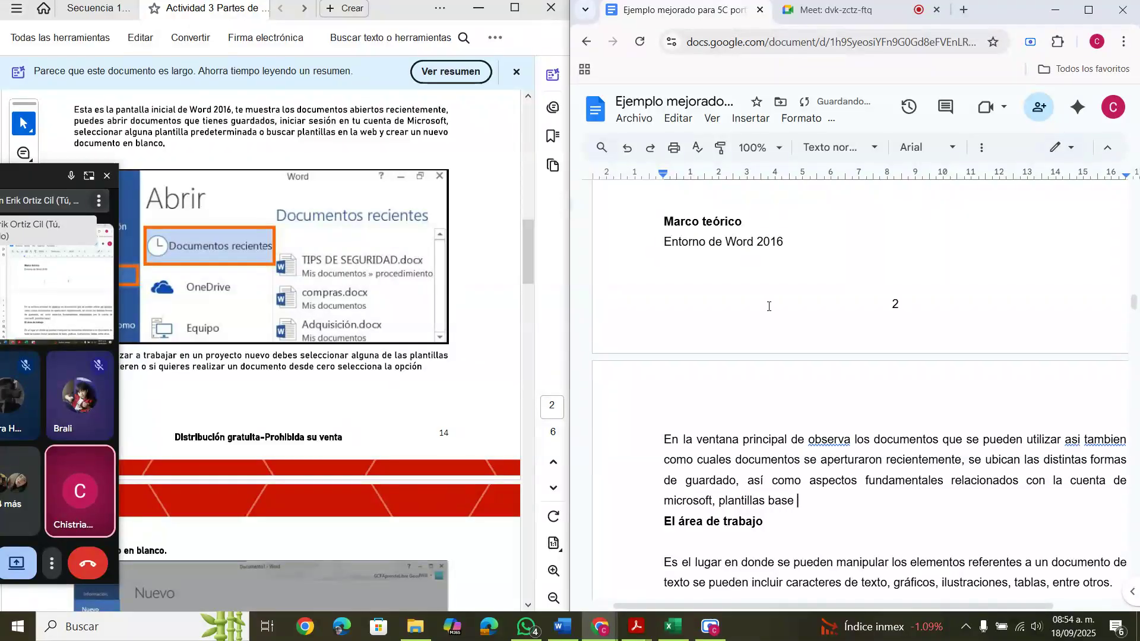
type("y digi")
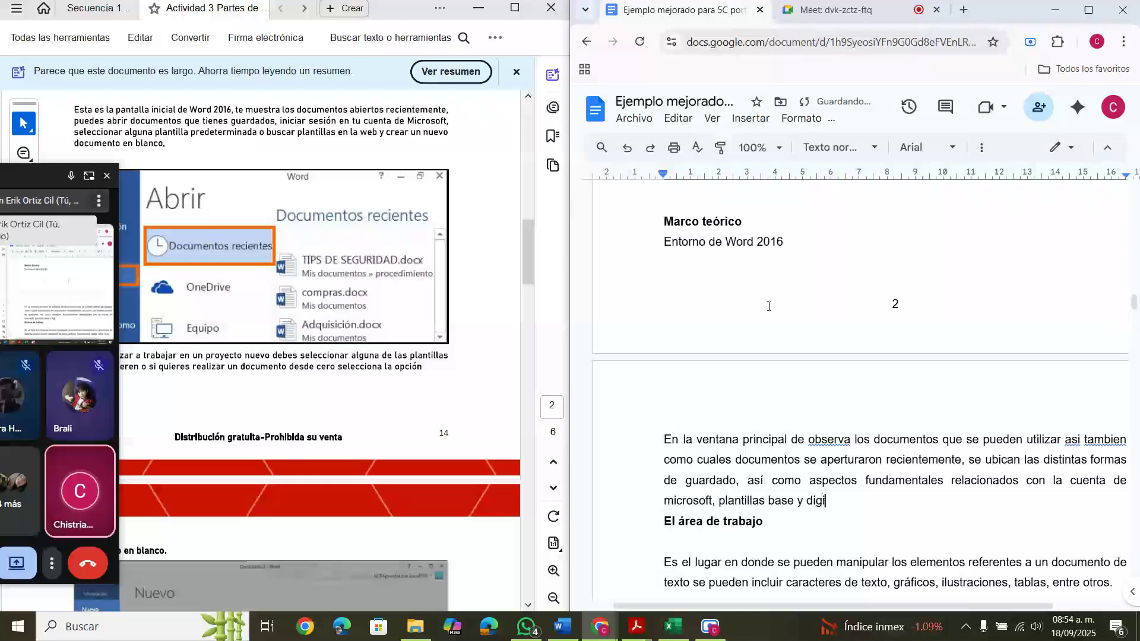
key("BackSpace")
key("BackSpace")
key("BackSpace")
key("BackSpace")
type("a")
key("BackSpace")
key("BackSpace")
type("de la b")
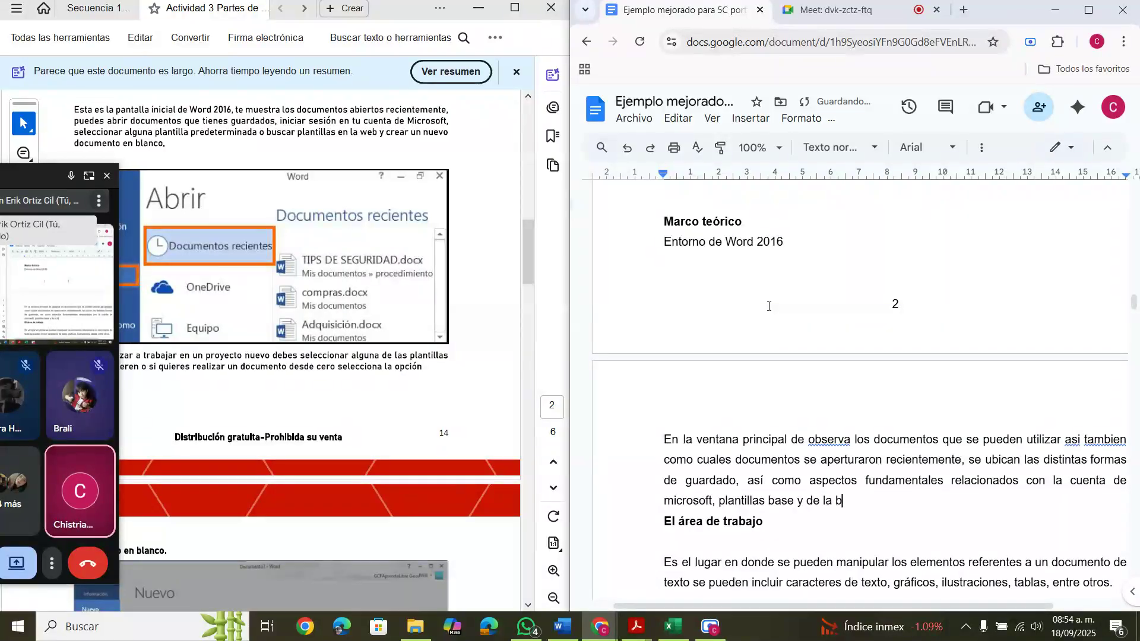
type("ube qpar")
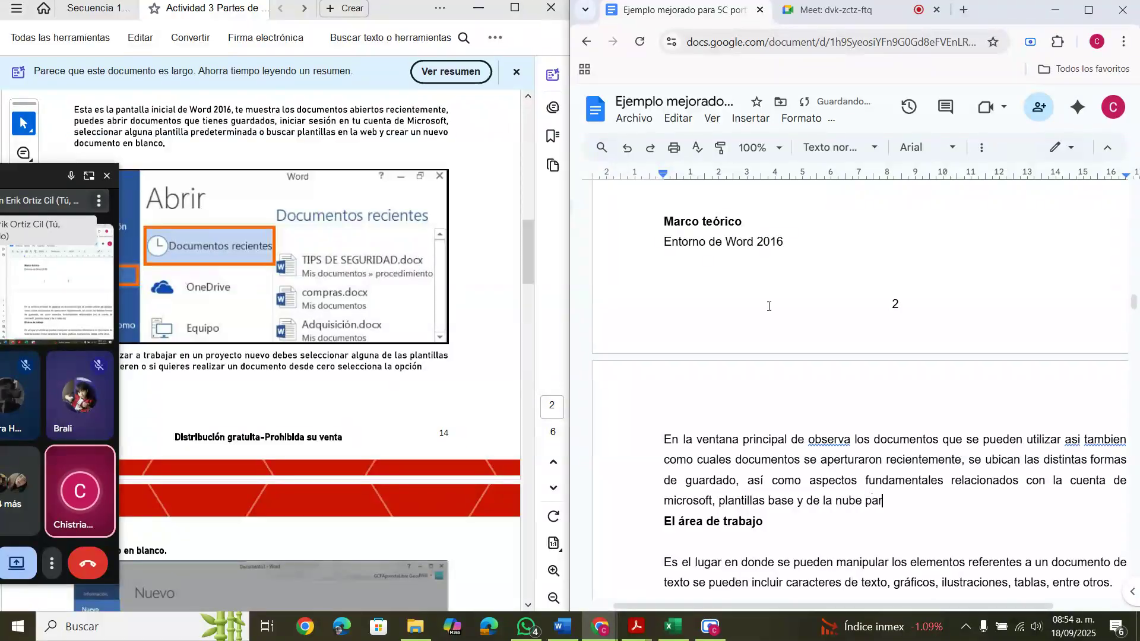
type("a la creación de un n")
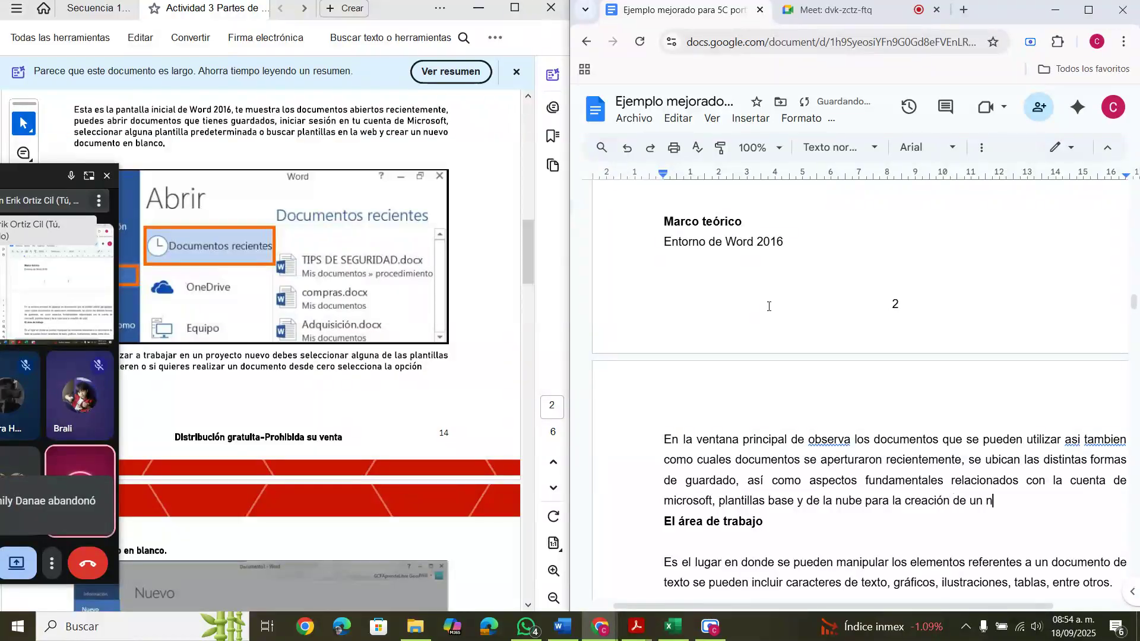
type("uevo documento")
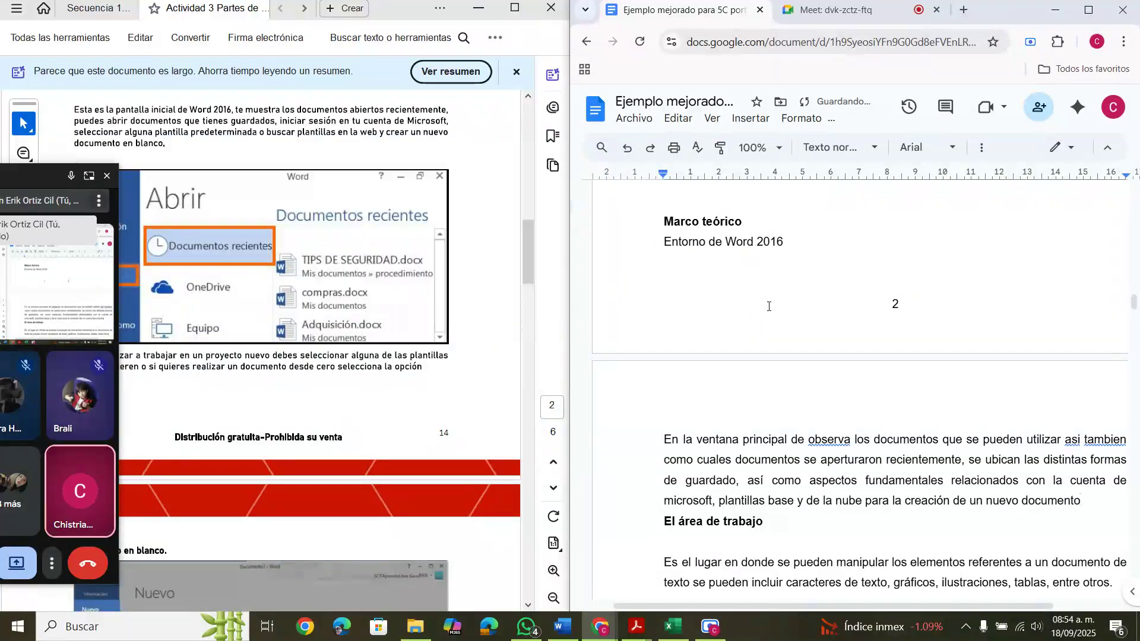
- End the paragraph with a period and the citation "(DGETAYCM 2021)", and move the Meet window over the PDF page
type(". ()")
key("Left")
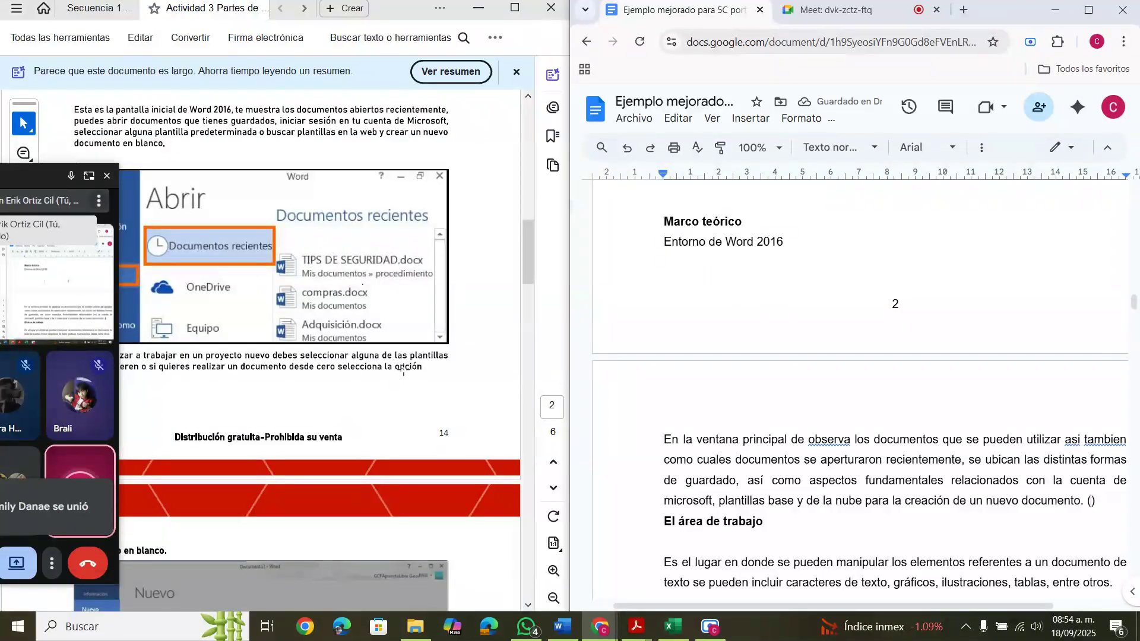
type("DGETAYCM 20")
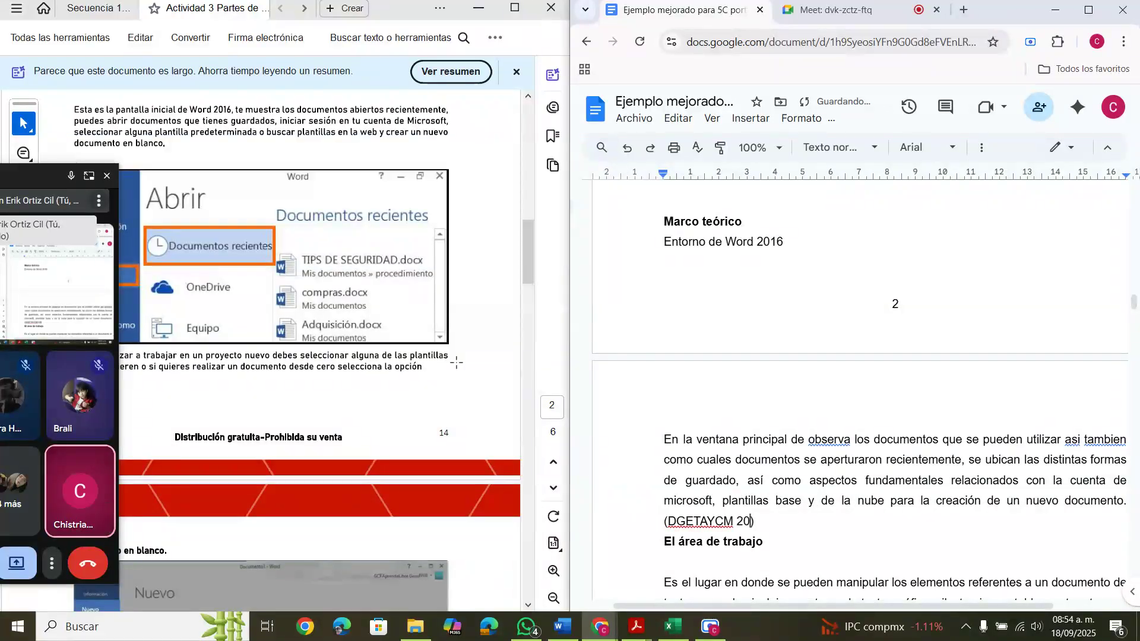
type("21")
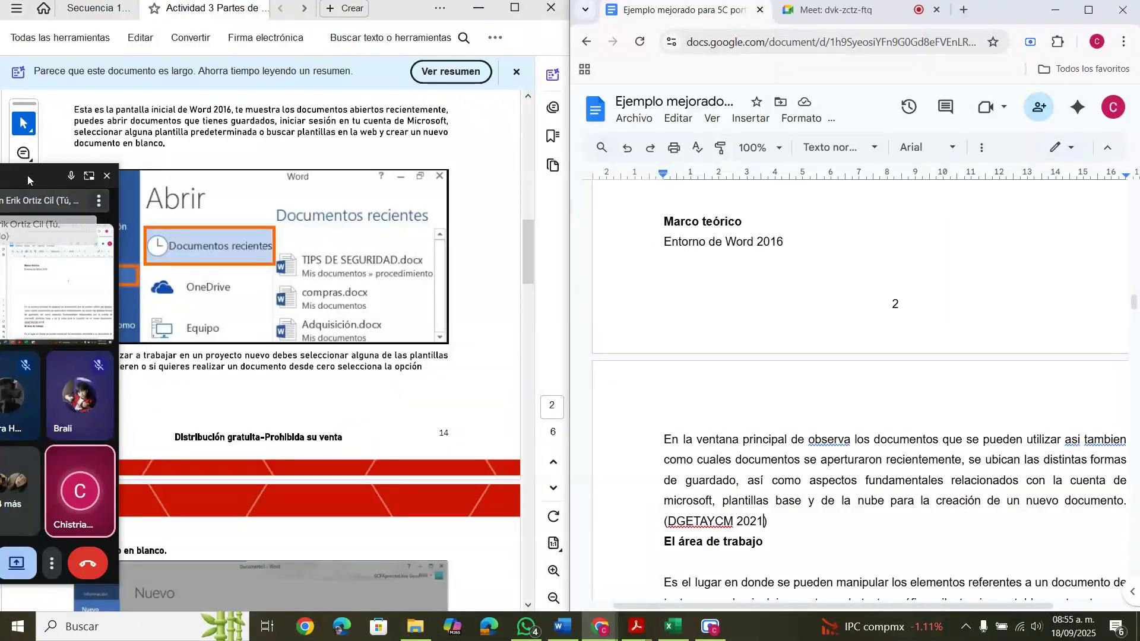
left_click_drag(24, 179, 232, 158)
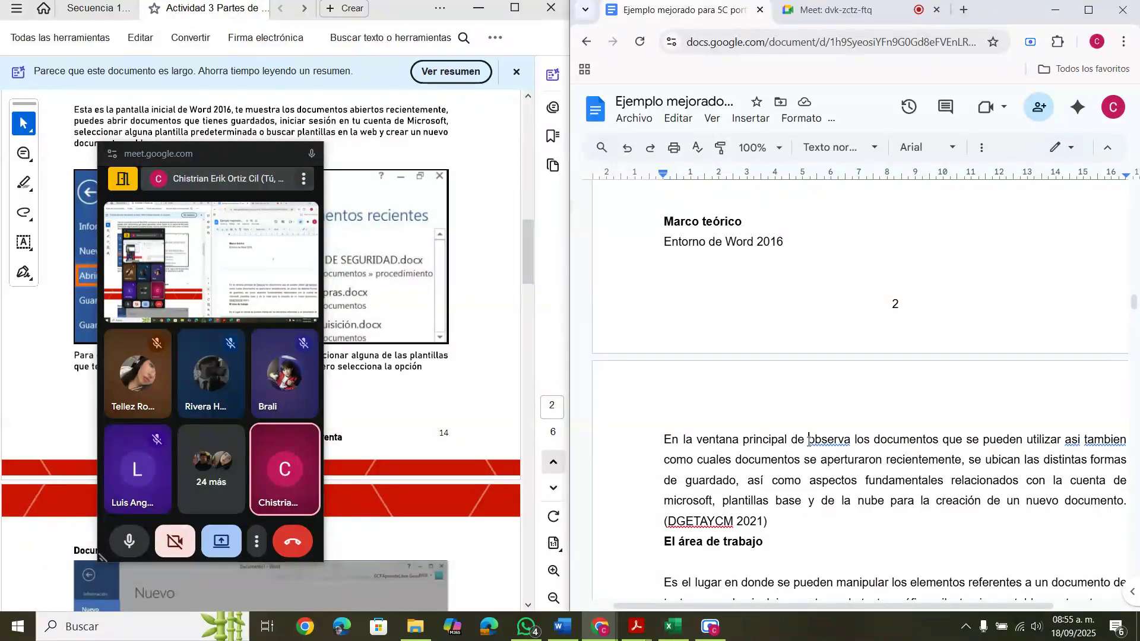
- Correct "de" to "se" before "observa" in the opening sentence of the Word 2016 paragraph
key("BackSpace")
key("BackSpace")
type("se")
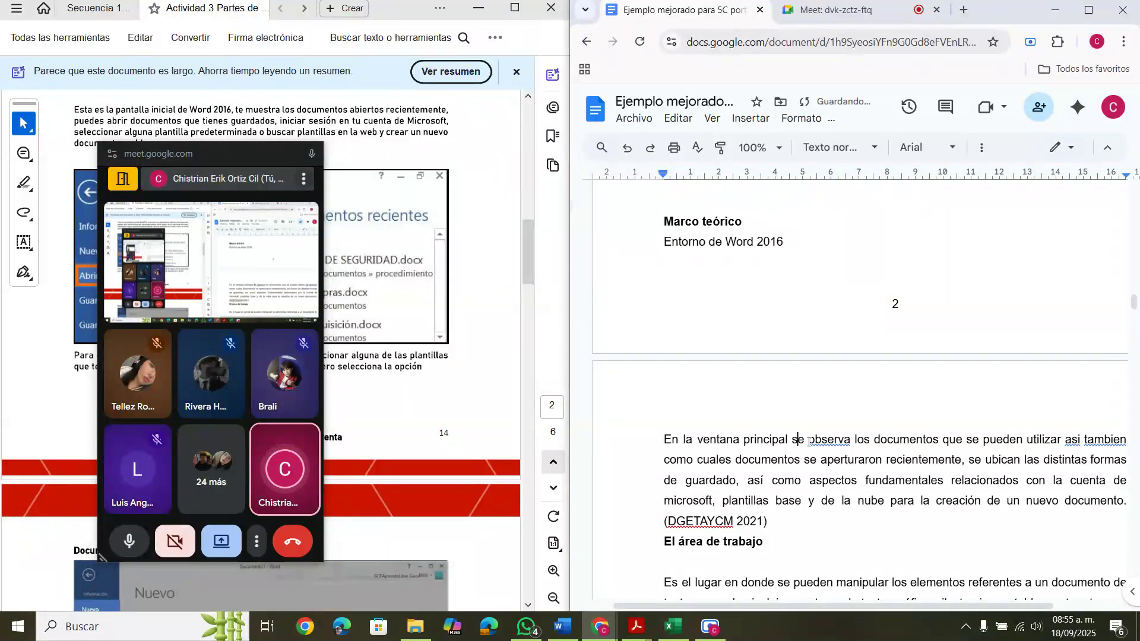
- Add a comma after "utilizar" and correct the next word to "así" with its accent
key("Right")
key("Right")
key("Right")
key("Right")
key("Right")
key("Right")
key("Right")
key("Right")
key("Right")
key("Right")
key("Right")
key("Right")
key("Right")
key("Right")
key("Right")
key("Right")
key("Right")
key("Right")
key("Right")
key("Right")
key("Right")
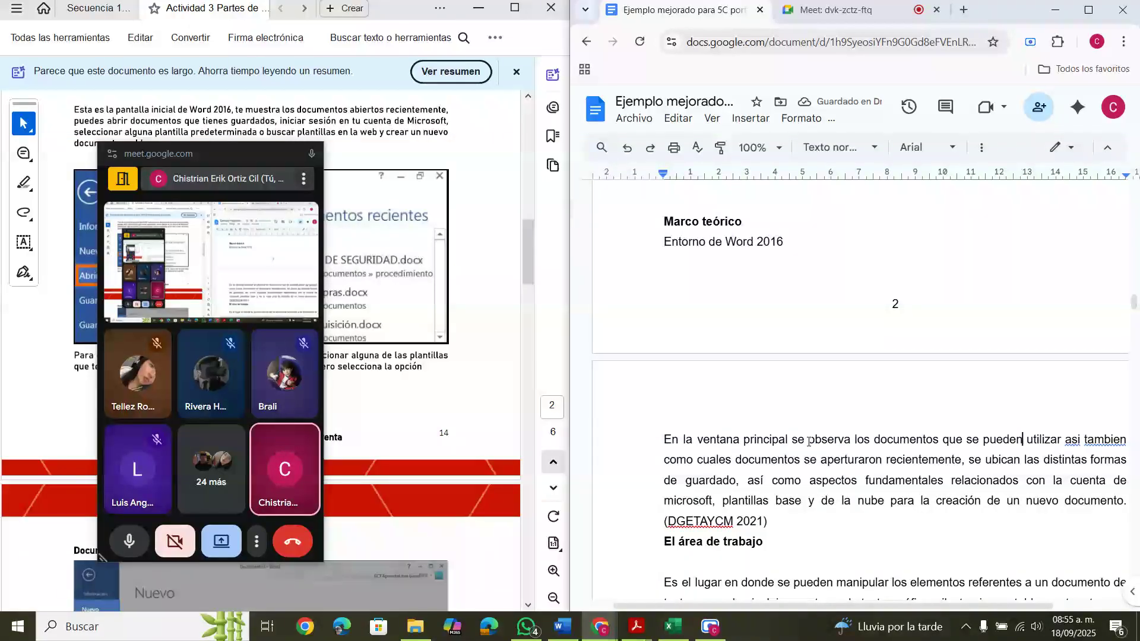
key("Right")
key("Right")
key("Right")
type(",")
key("Right")
key("Right")
key("Right")
key("Right")
key("BackSpace")
type("í")
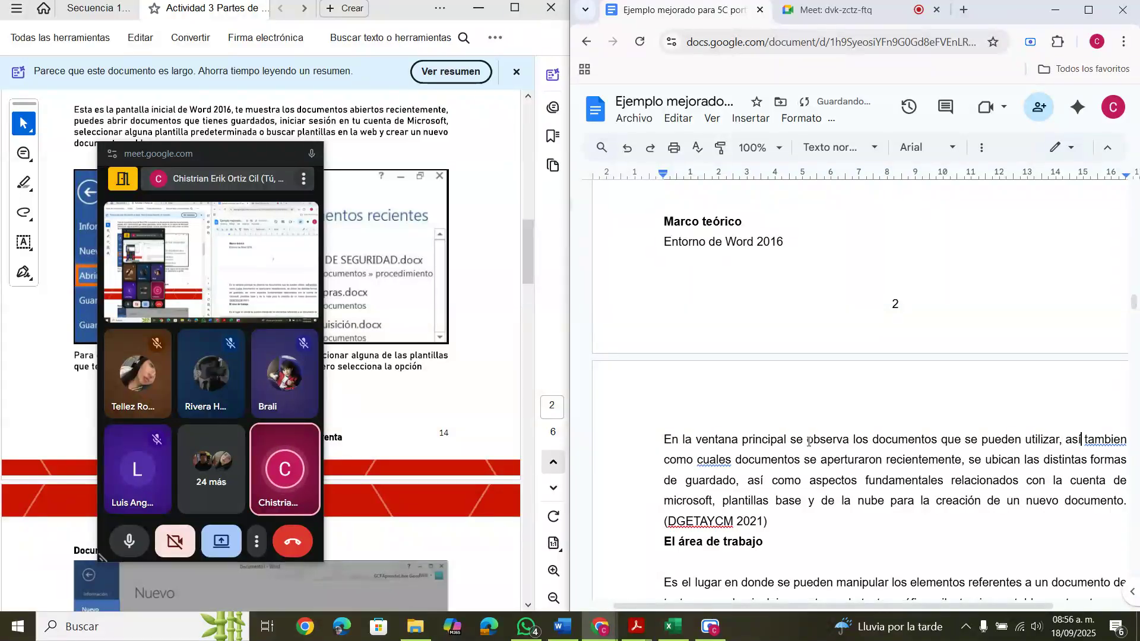
- Add the missing accent to "también" at the end of the paragraph's first line
key("Right")
key("Right")
key("Right")
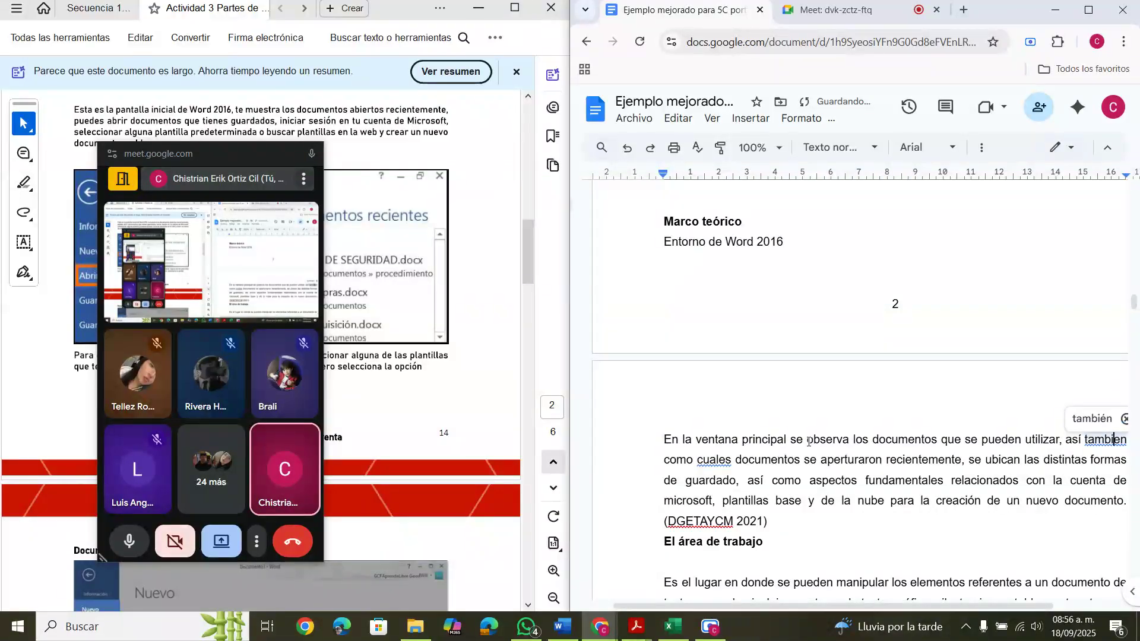
key("Delete")
type("é")
key("Delete")
type("é")
- Add the missing accent to "cuáles" before "documentos" in the second line
key("Down")
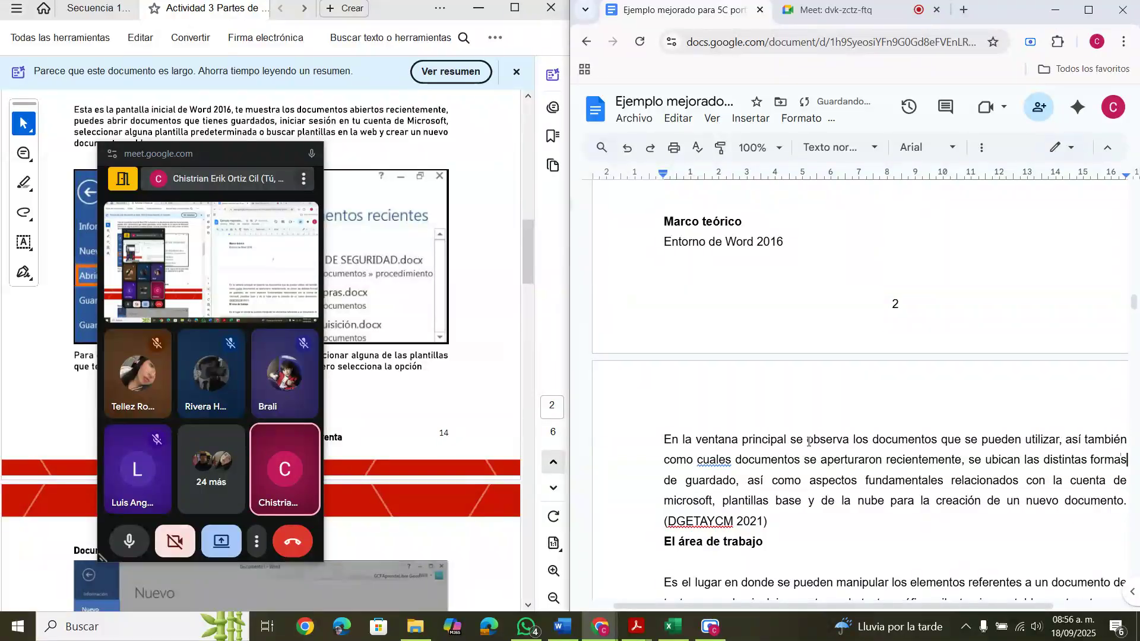
key("Left")
key("Left")
key("Left")
key("Left")
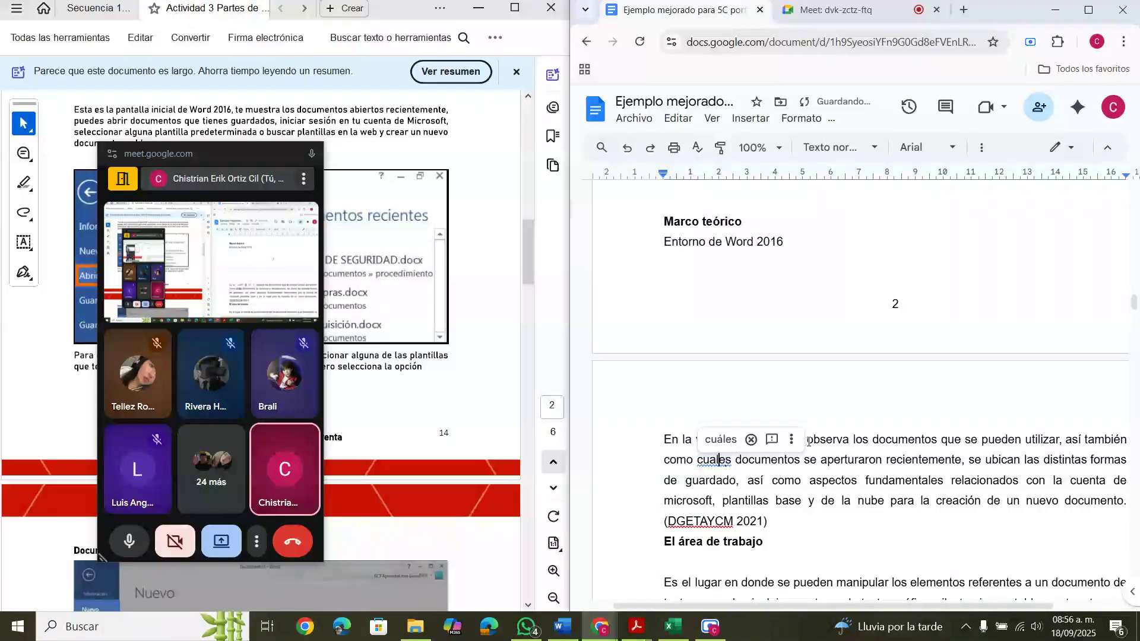
key("BackSpace")
type("á")
- Capitalize "Microsoft" in the phrase about the account in the Word 2016 paragraph
key("Right")
key("Right")
key("Right")
key("Right")
key("Right")
key("Right")
key("Right")
key("Right")
key("Right")
key("Right")
key("Right")
key("Right")
key("Right")
key("Right")
key("Right")
key("Right")
key("Right")
key("Right")
key("Right")
key("Right")
key("Right")
key("Right")
key("Right")
key("Right")
key("Right")
key("Right")
key("Right")
key("Right")
key("Right")
key("Right")
key("Right")
key("Right")
key("Right")
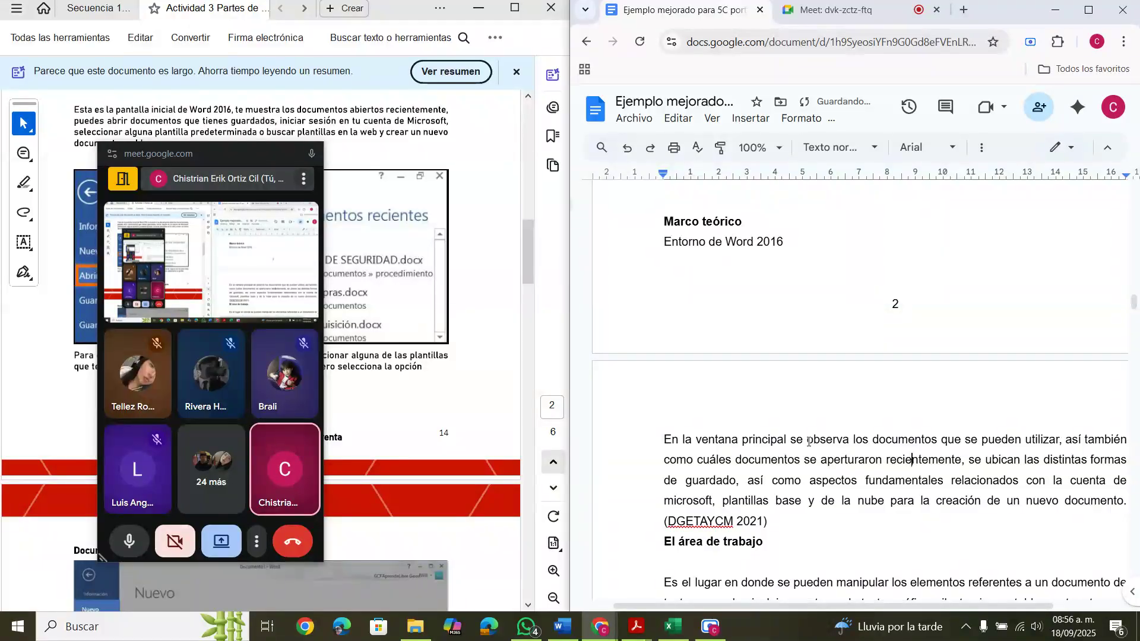
key("Right")
key("Right")
key("Right")
key("Right")
key("Right")
key("Right")
key("Right")
key("Right")
key("Right")
key("Right")
key("Right")
key("Right")
key("Right")
key("Right")
key("Right")
key("Right")
key("Right")
key("Right")
key("Right")
key("Right")
key("Right")
key("Right")
key("Right")
key("Right")
key("Right")
key("Right")
key("Right")
key("Right")
key("Right")
key("Left")
key("Left")
key("Left")
key("Left")
key("Left")
key("Left")
key("Delete")
key("Delete")
type("M")
- Proofread the rest of the Word 2016 paragraph, from "recientemente" through the (DGETAYCM 2021) citation
key("Right")
key("Right")
key("Right")
key("Right")
key("Right")
key("Right")
key("Right")
key("Right")
key("Right")
key("Right")
key("Right")
key("Right")
key("Right")
key("Right")
key("Right")
key("Right")
key("Right")
key("Right")
key("Right")
key("Right")
key("Right")
key("Right")
key("Right")
key("Right")
key("Right")
key("Right")
key("Right")
key("Right")
key("Right")
key("Right")
key("Right")
key("Right")
key("Right")
key("Right")
key("Right")
key("Right")
key("Right")
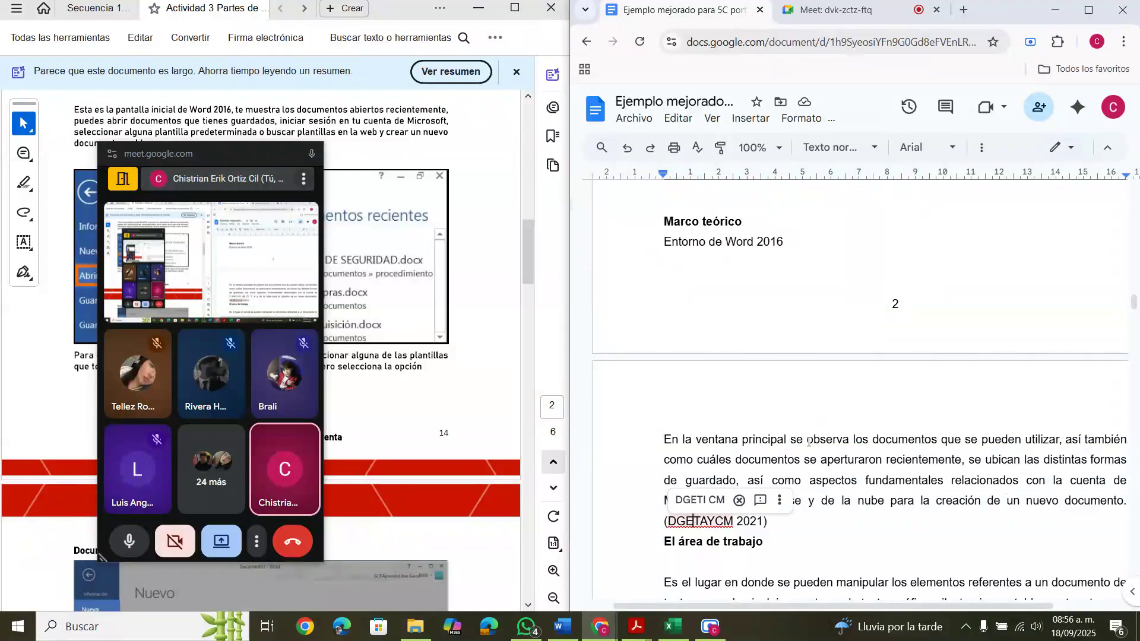
key("Right")
key("Right")
key("Right")
key("Right")
key("Right")
key("Right")
key("Right")
key("Right")
key("Right")
key("Right")
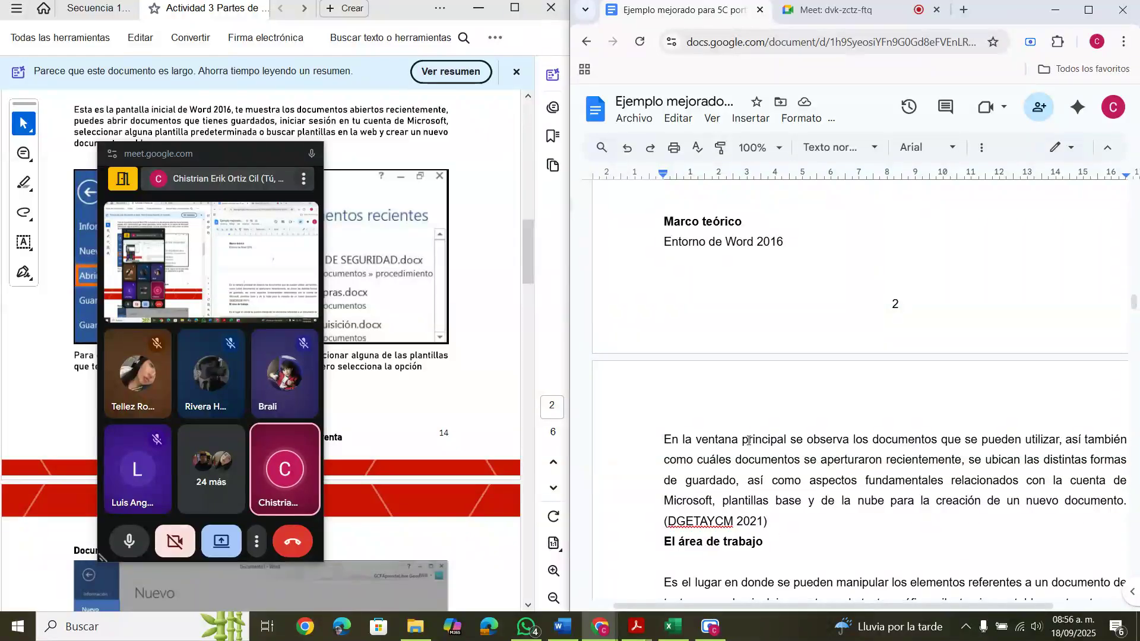
- Go to the cited "Ejemplo 2" paragraph about the word processing program further down the document
scroll(742, 440, "down", 5)
scroll(762, 481, "down", 15)
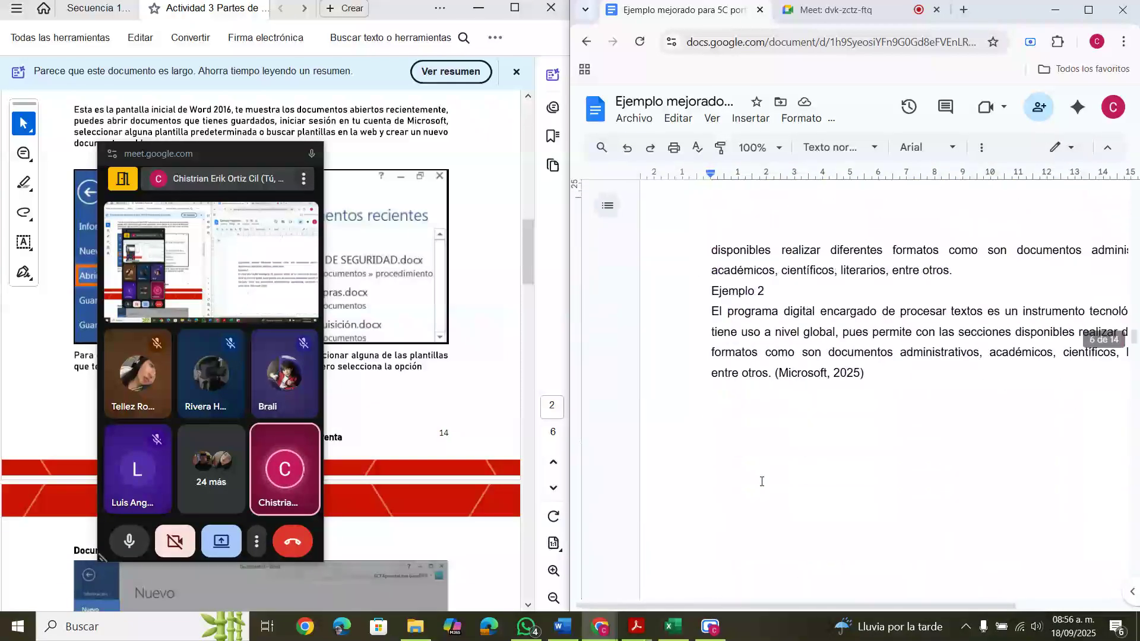
- Move the floating meeting window off the PDF to uncover the Word 2016 opening-screen figure
scroll(762, 481, "down", 15)
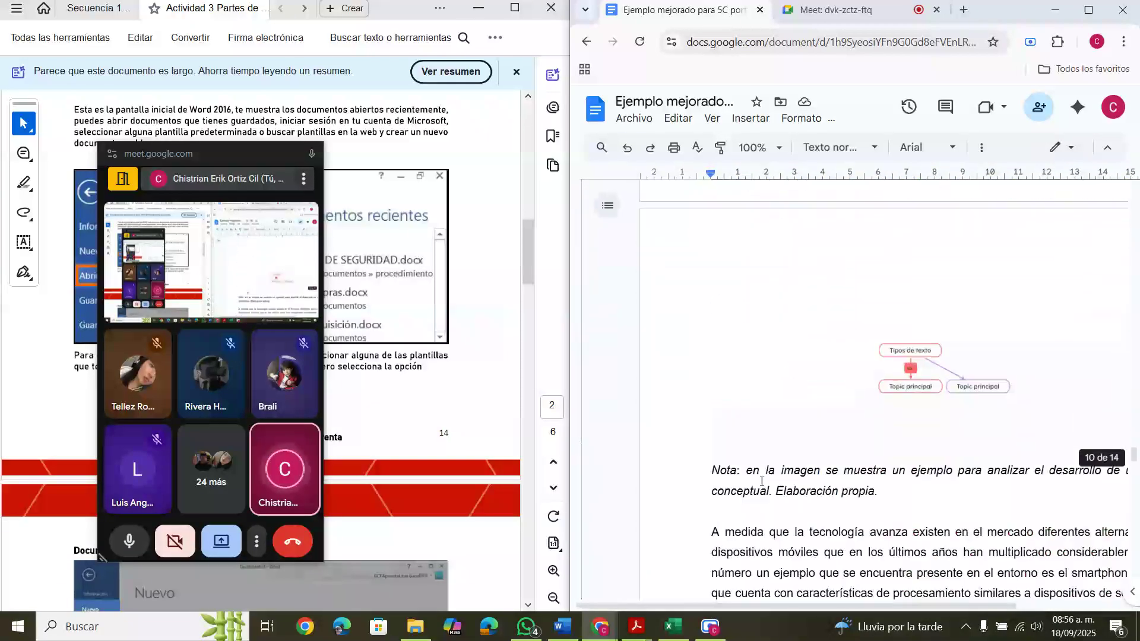
scroll(762, 482, "down", 15)
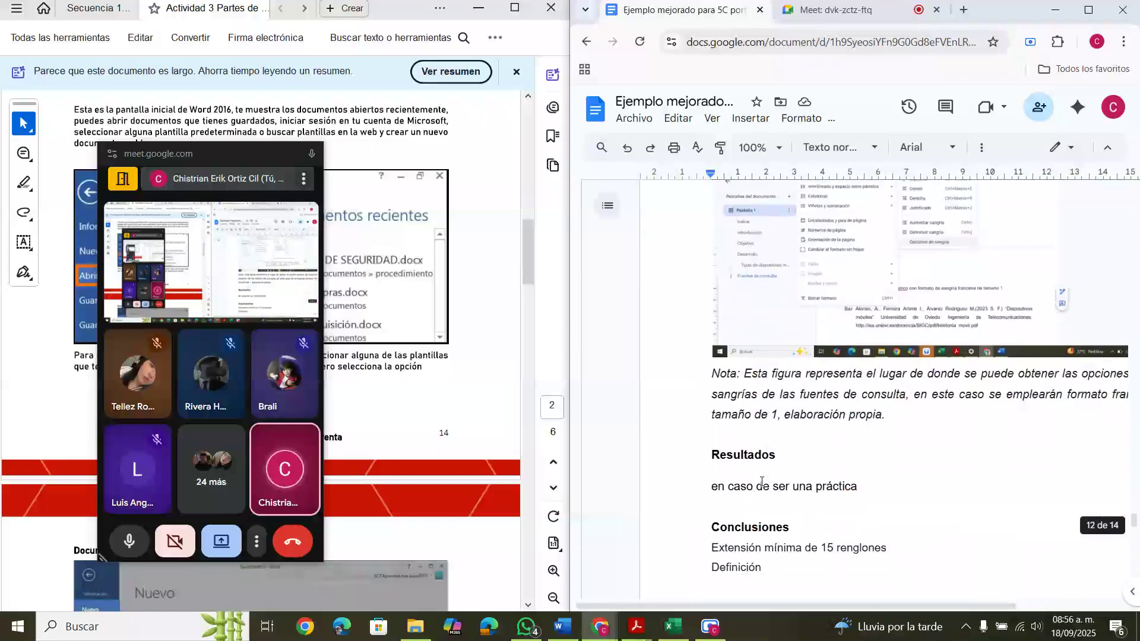
scroll(761, 482, "up", 2)
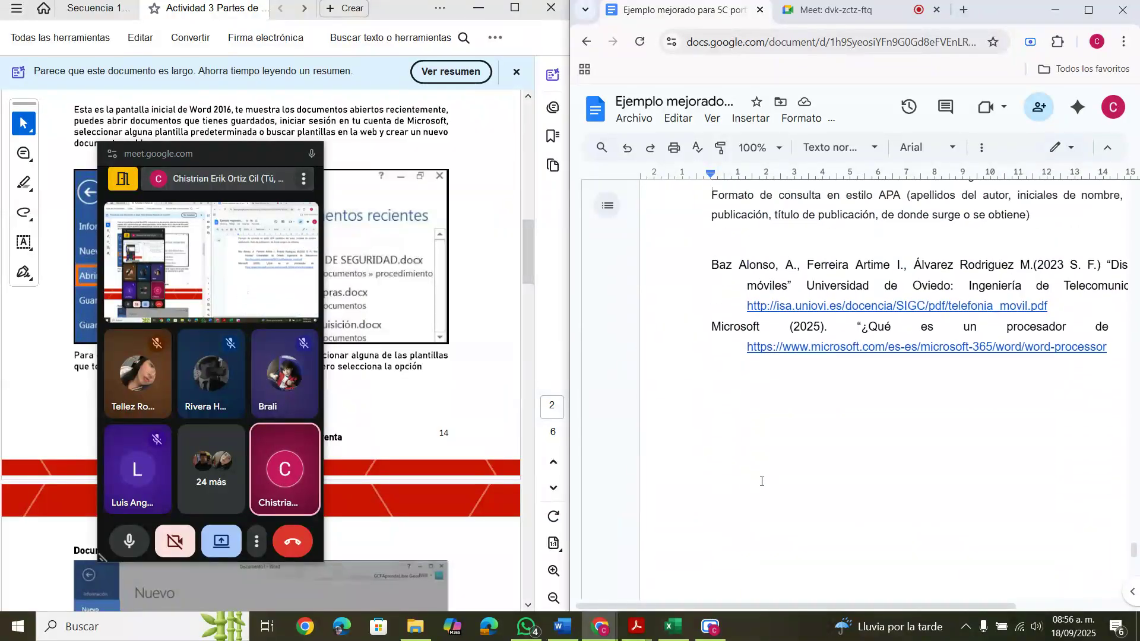
left_click(452, 351)
left_click_drag(244, 158, 724, 147)
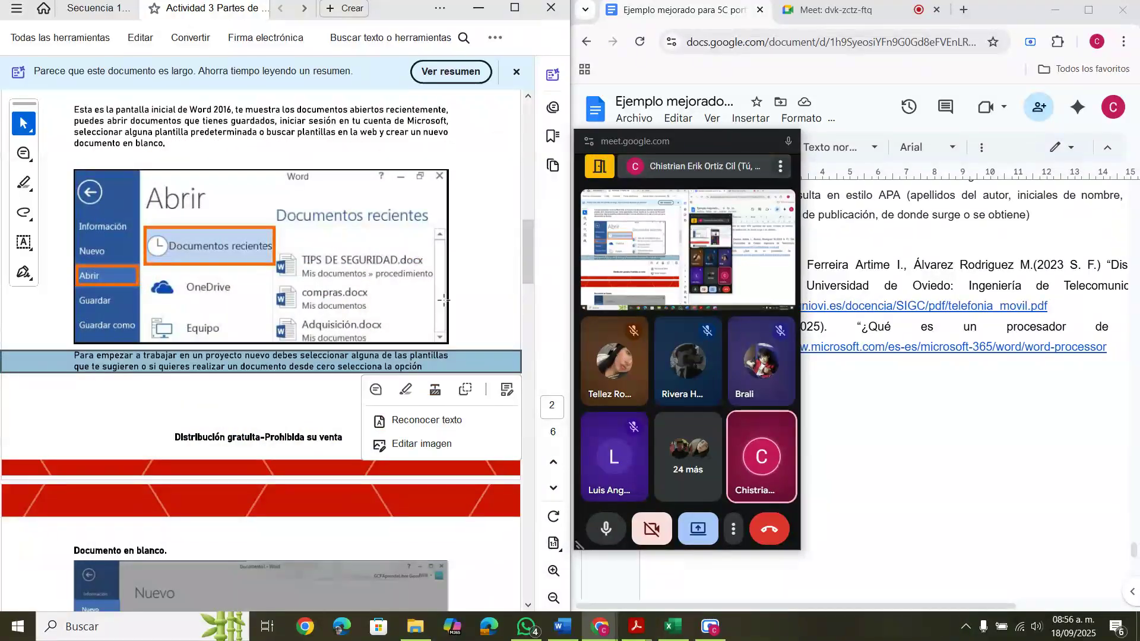
left_click(454, 346)
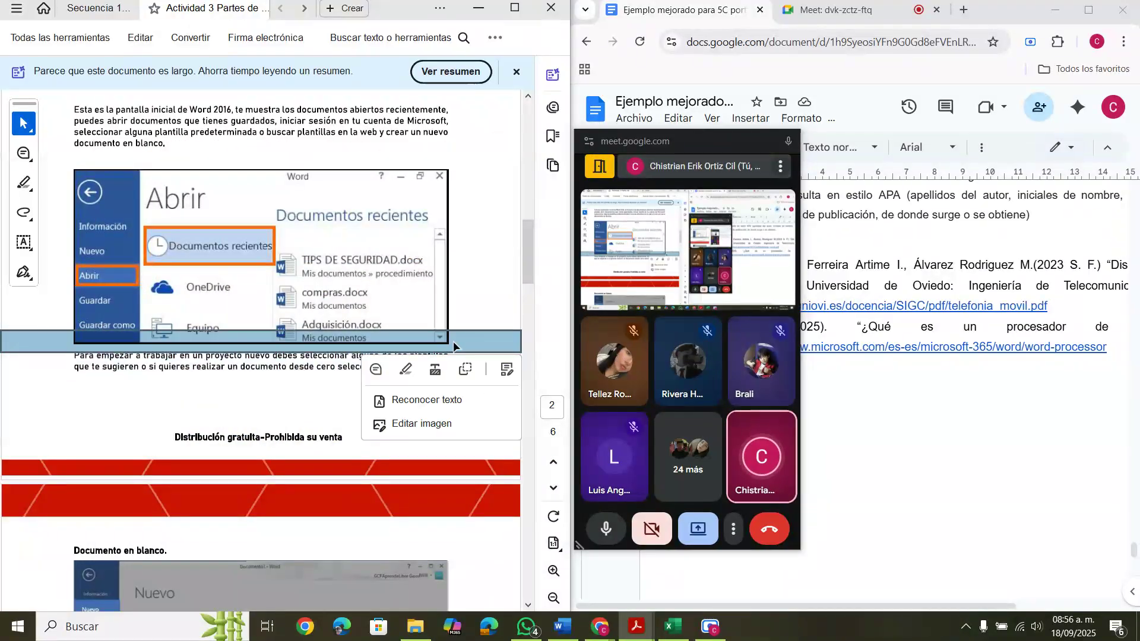
left_click(478, 277)
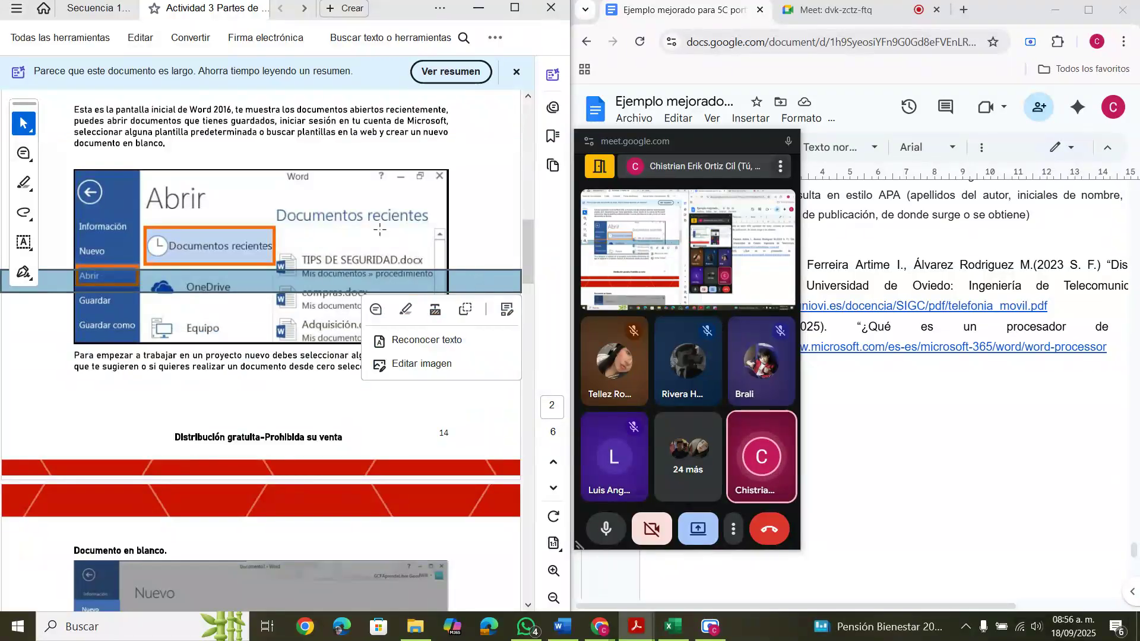
left_click(238, 420)
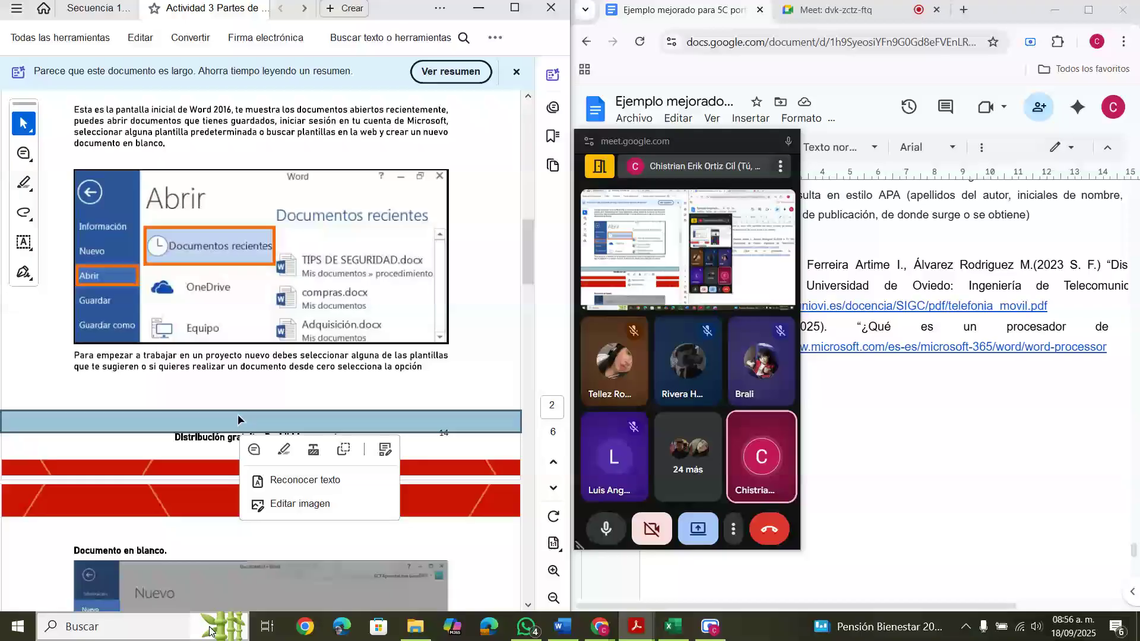
- Open Herramienta Recortes and capture the figure of Word's "Abrir" window from the PDF
left_click(140, 628)
type("re")
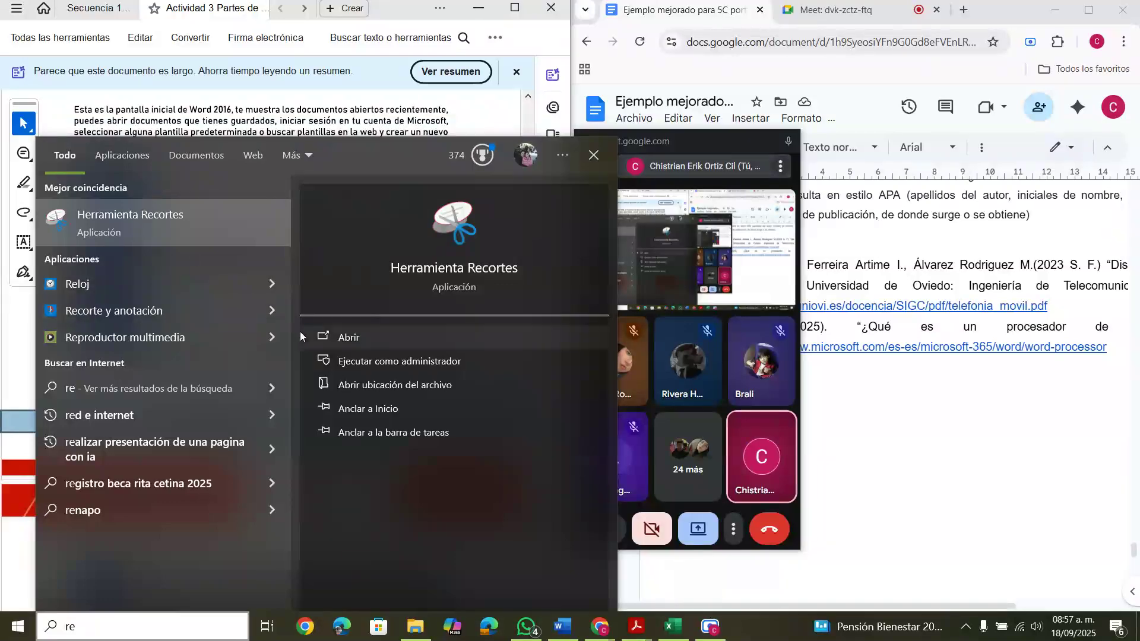
left_click(344, 336)
left_click(350, 342)
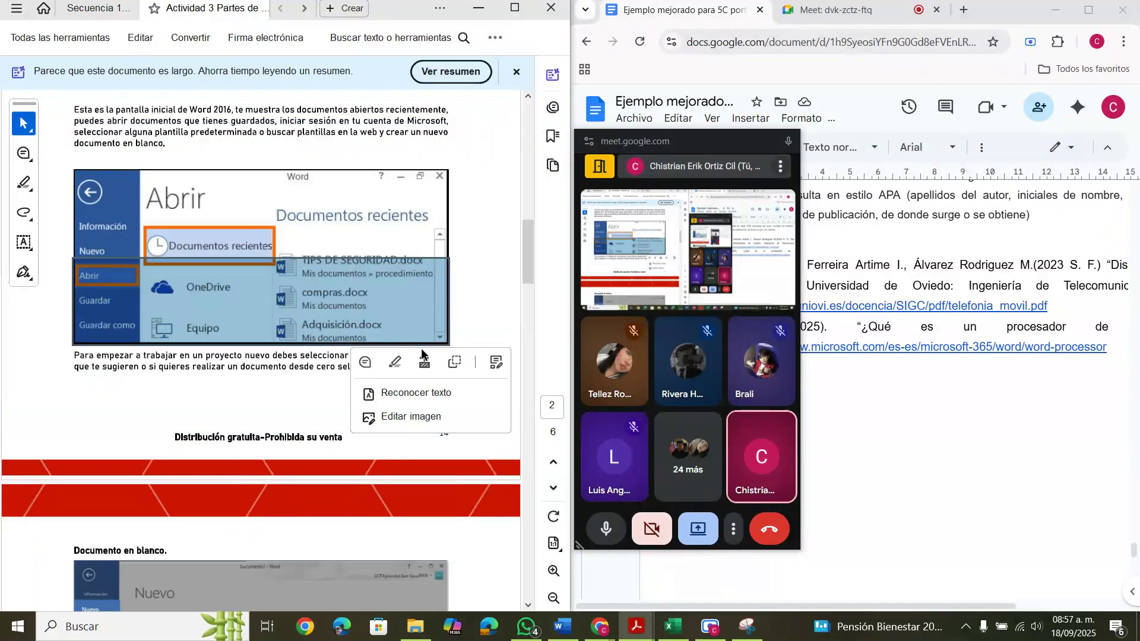
left_click(245, 420)
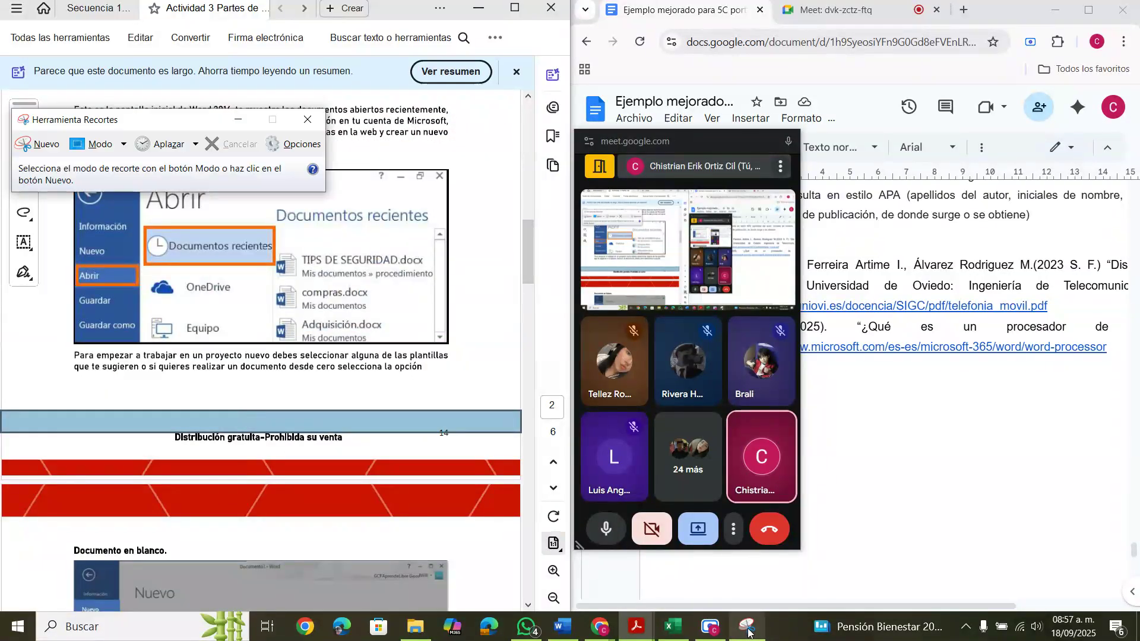
left_click(38, 145)
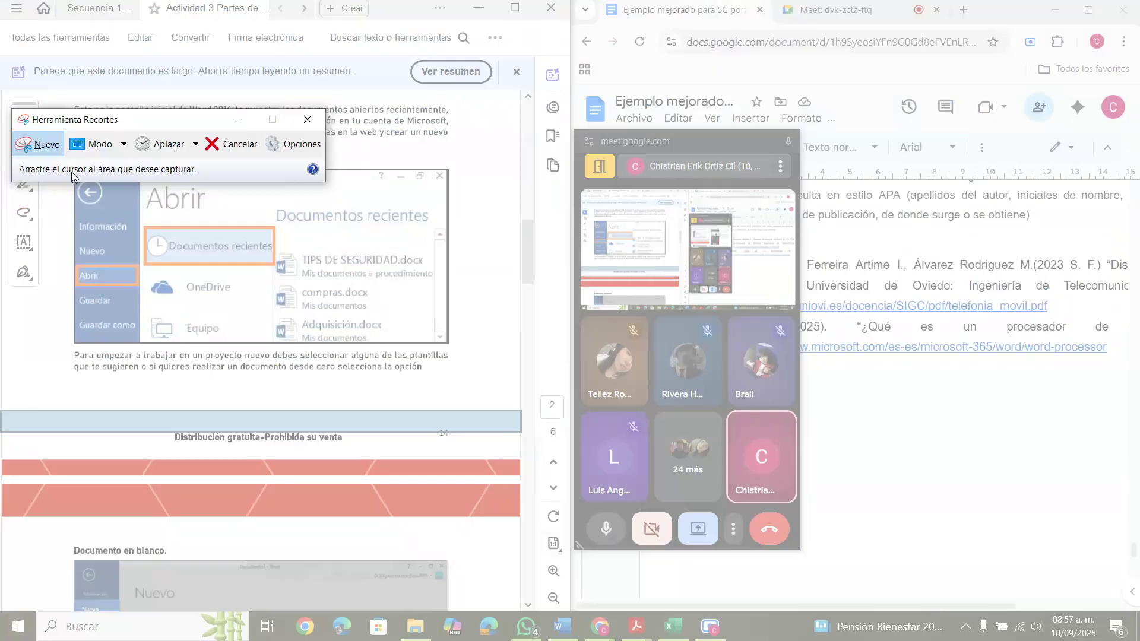
left_click_drag(453, 343, 67, 165)
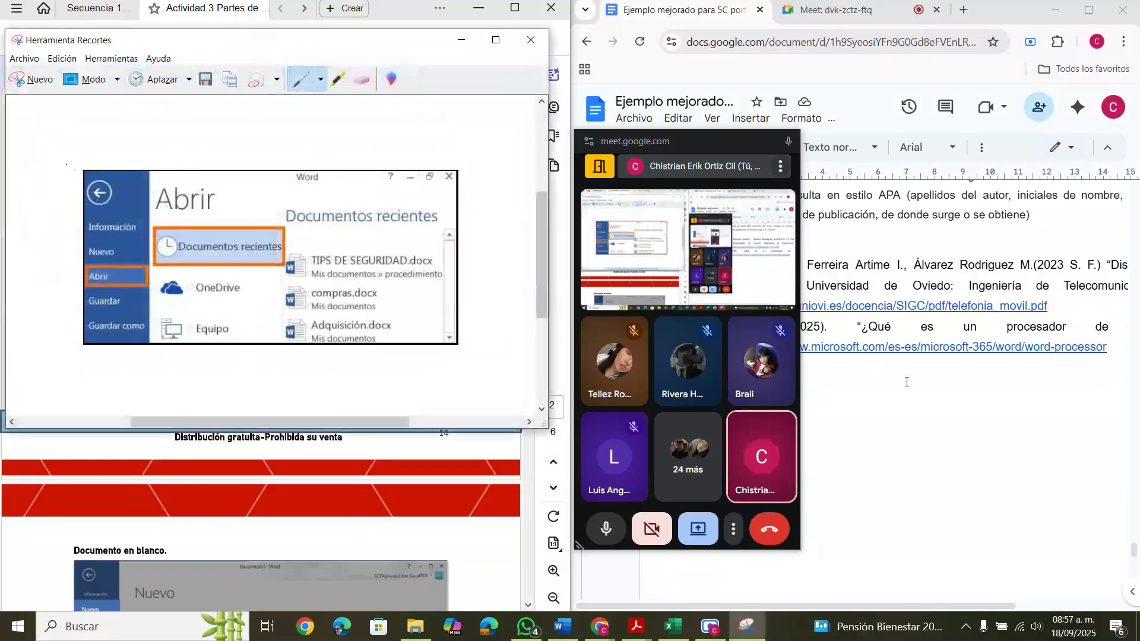
- Switch to the Google Docs document and paste the captured figure on a new line below the "(DGETAYCM 2021)" citation in Marco teórico
left_click(952, 473)
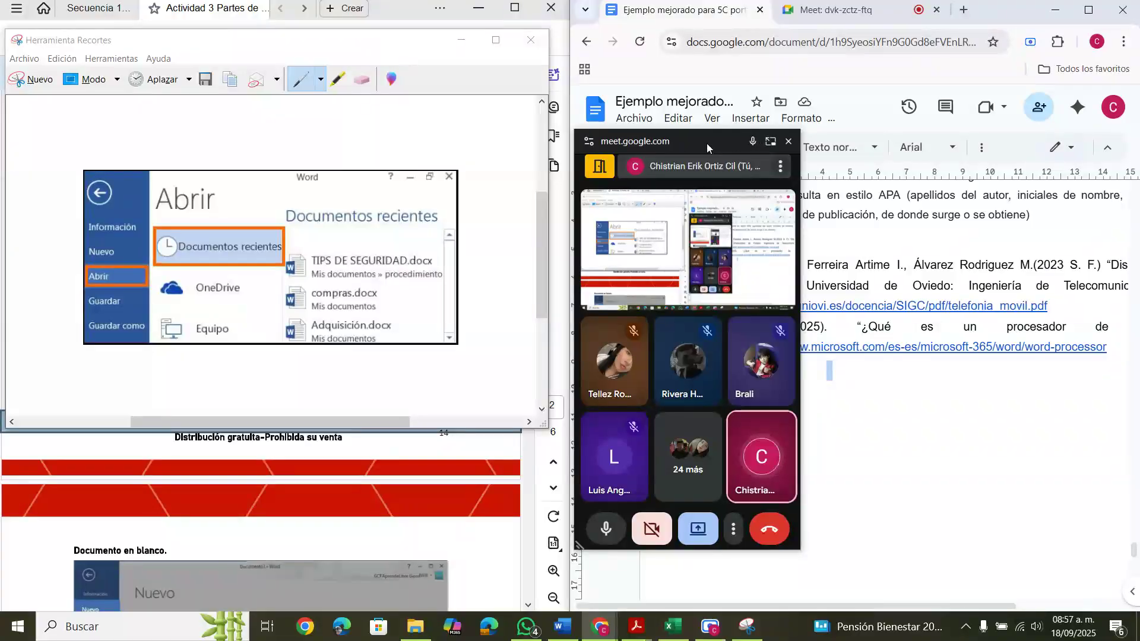
left_click_drag(706, 144, 559, 214)
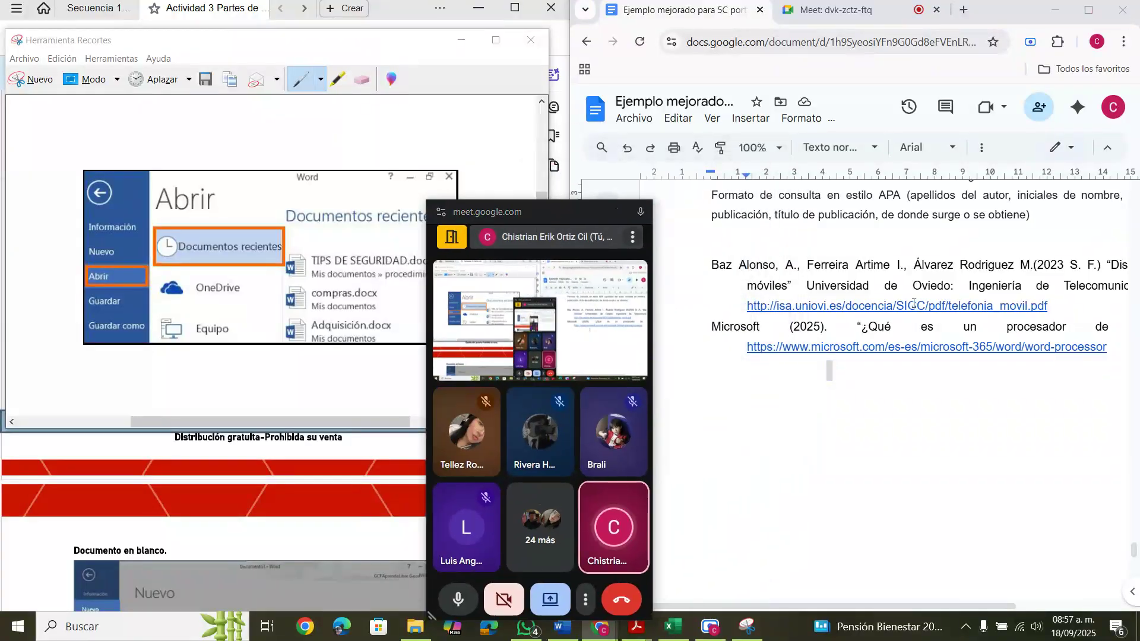
scroll(913, 303, "up", 3)
scroll(913, 303, "up", 20)
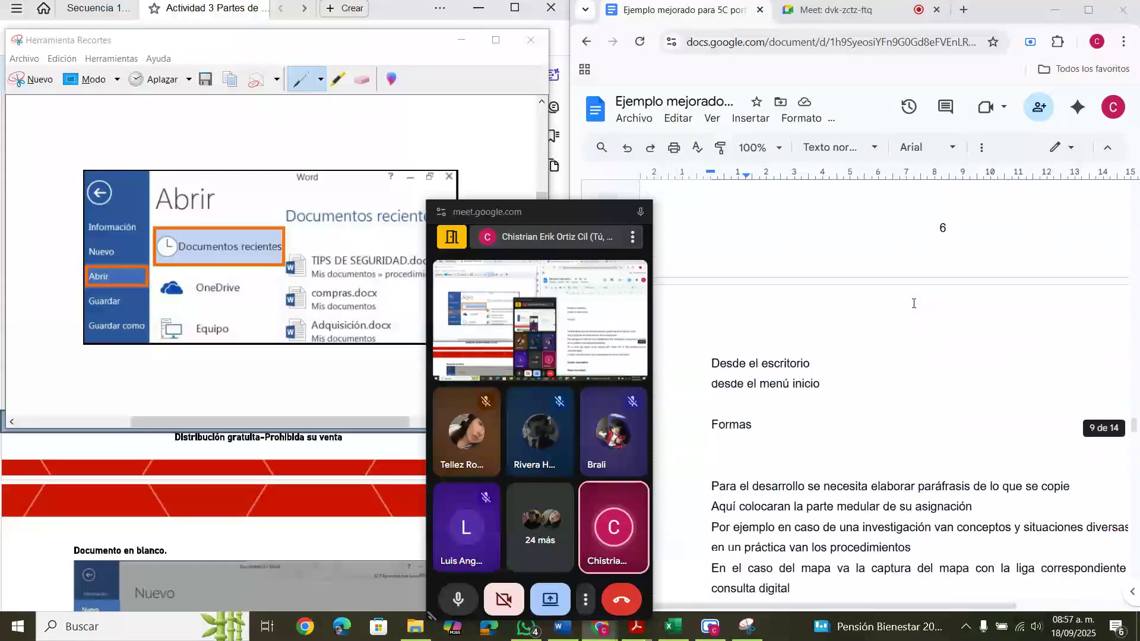
scroll(913, 304, "up", 20)
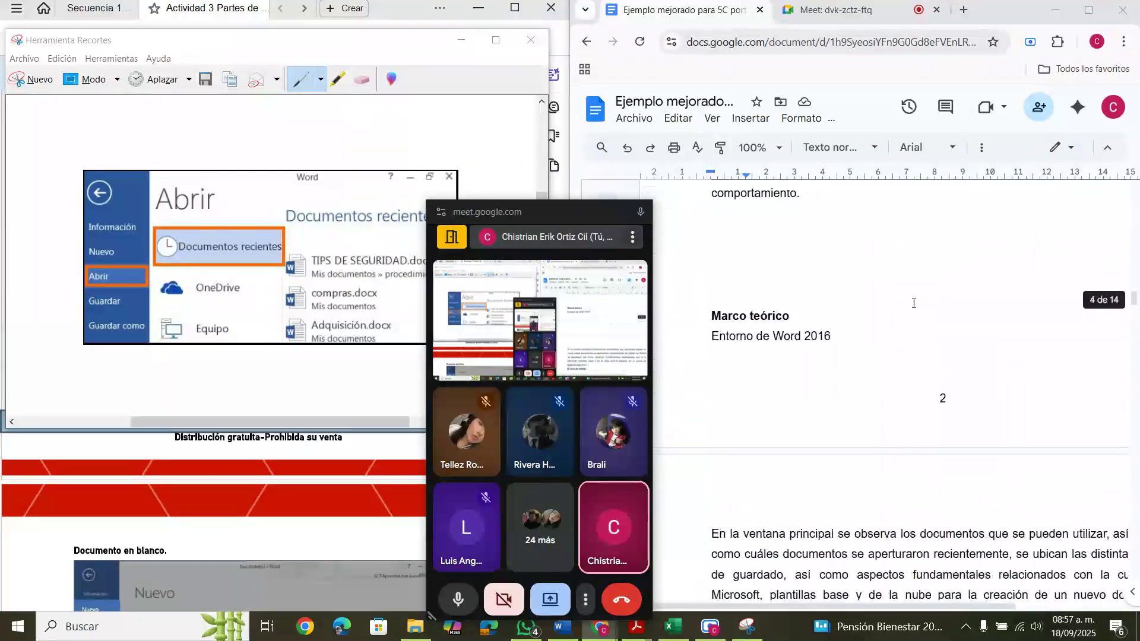
scroll(913, 303, "up", 20)
scroll(912, 303, "down", 15)
scroll(913, 304, "down", 12)
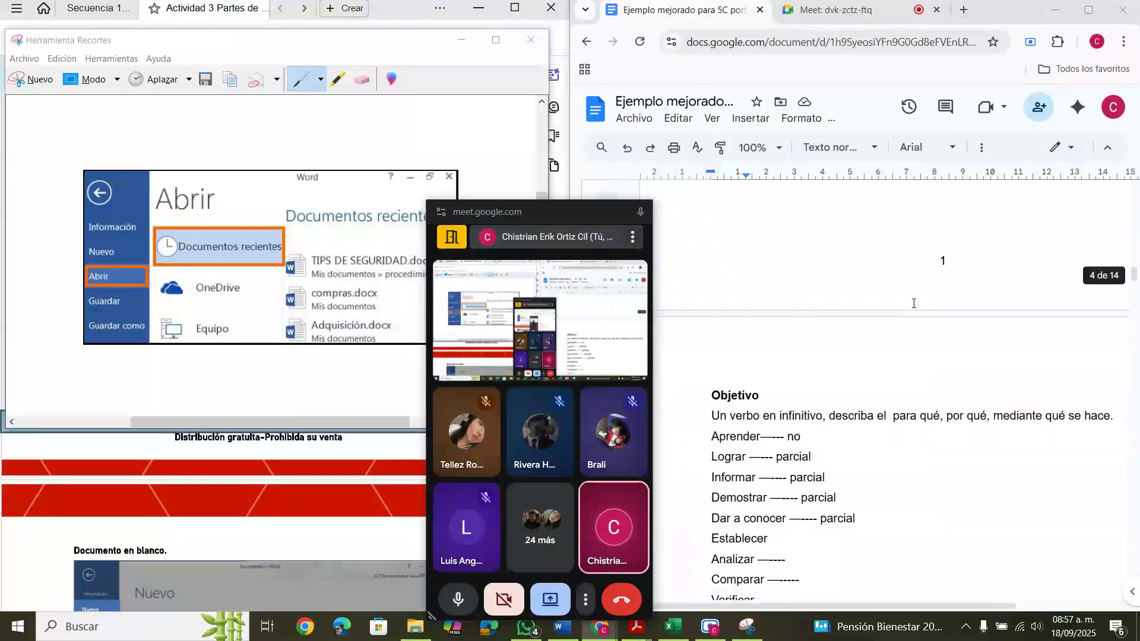
scroll(913, 304, "down", 10)
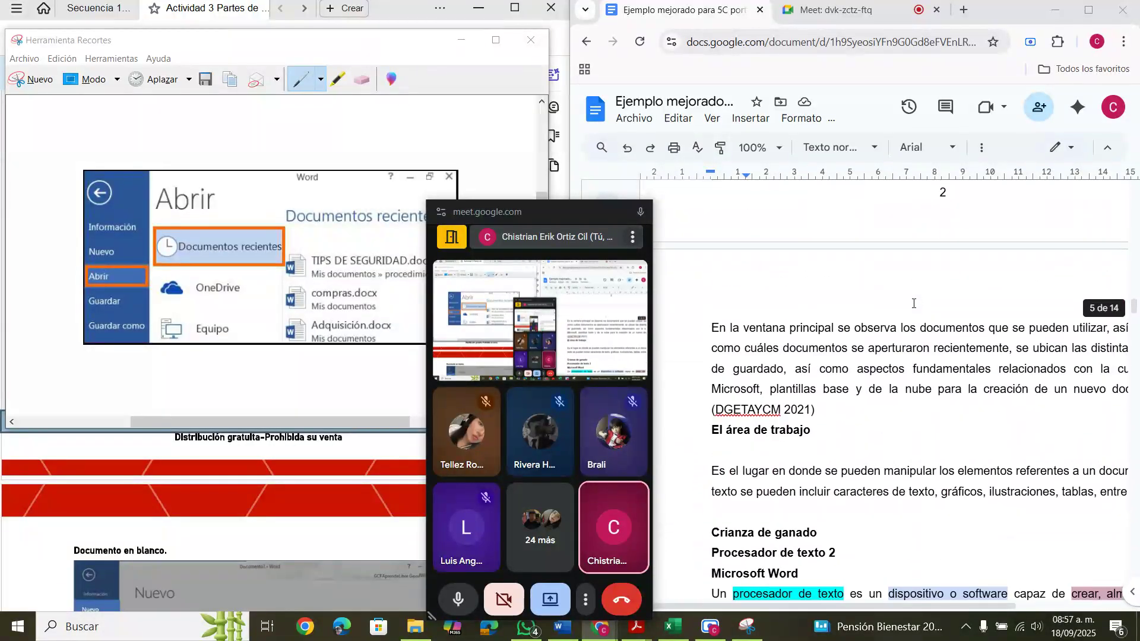
scroll(913, 304, "up", 1)
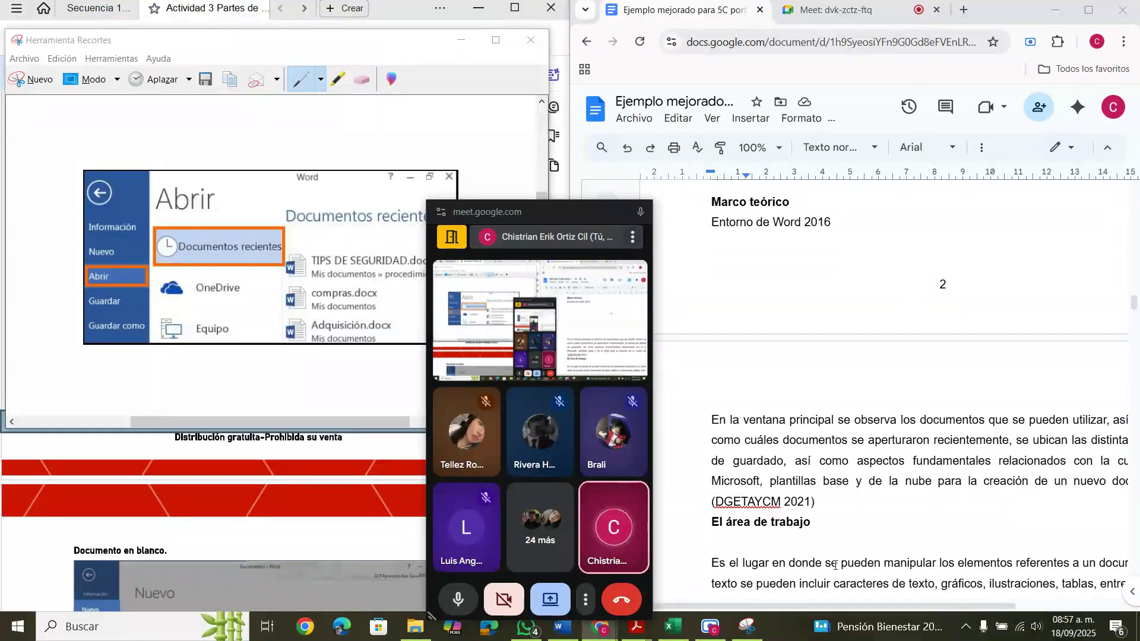
left_click(838, 506)
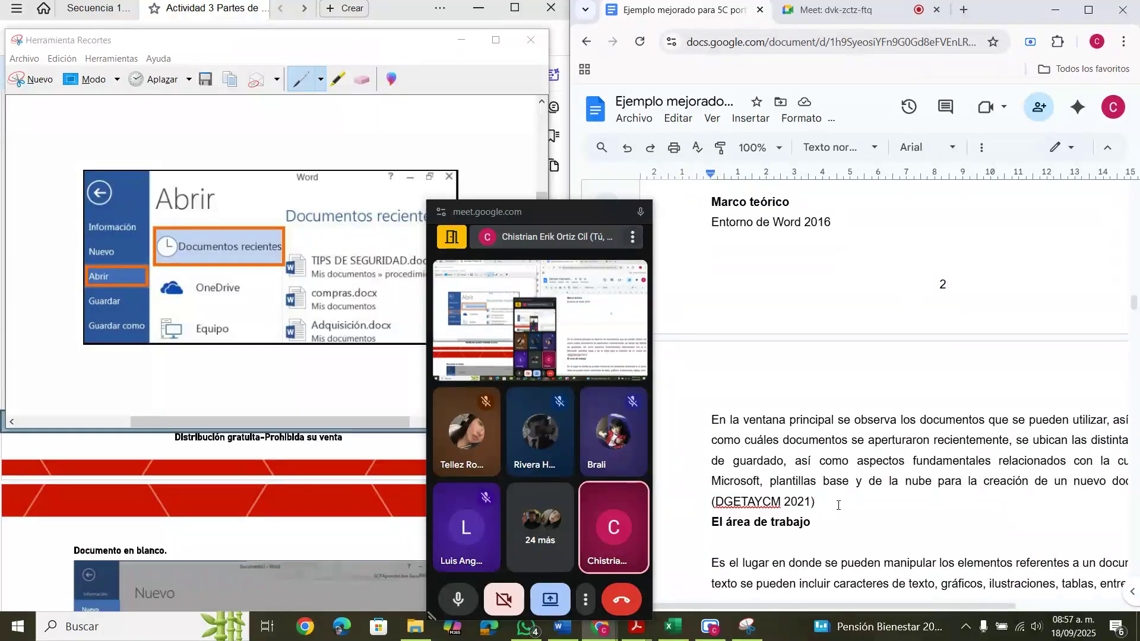
key("Return")
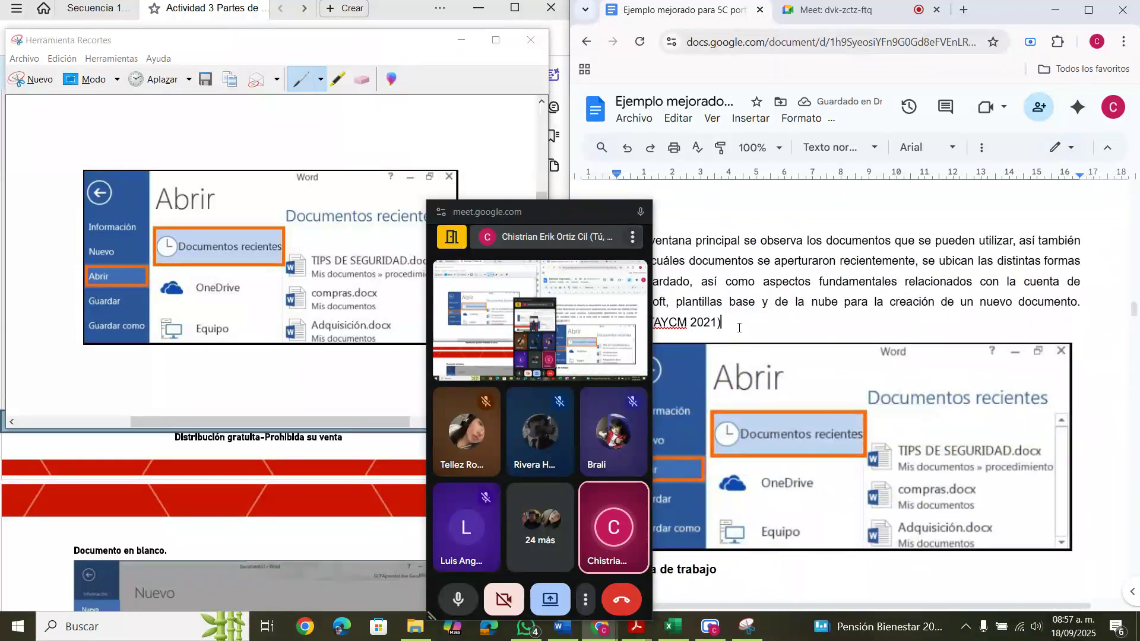
- Add the caption lines "Figura 1" and "Ventana principal de Word" between the "(DGETAYCM 2021)" citation and the pasted figure
key("Return")
scroll(824, 344, "up", 20)
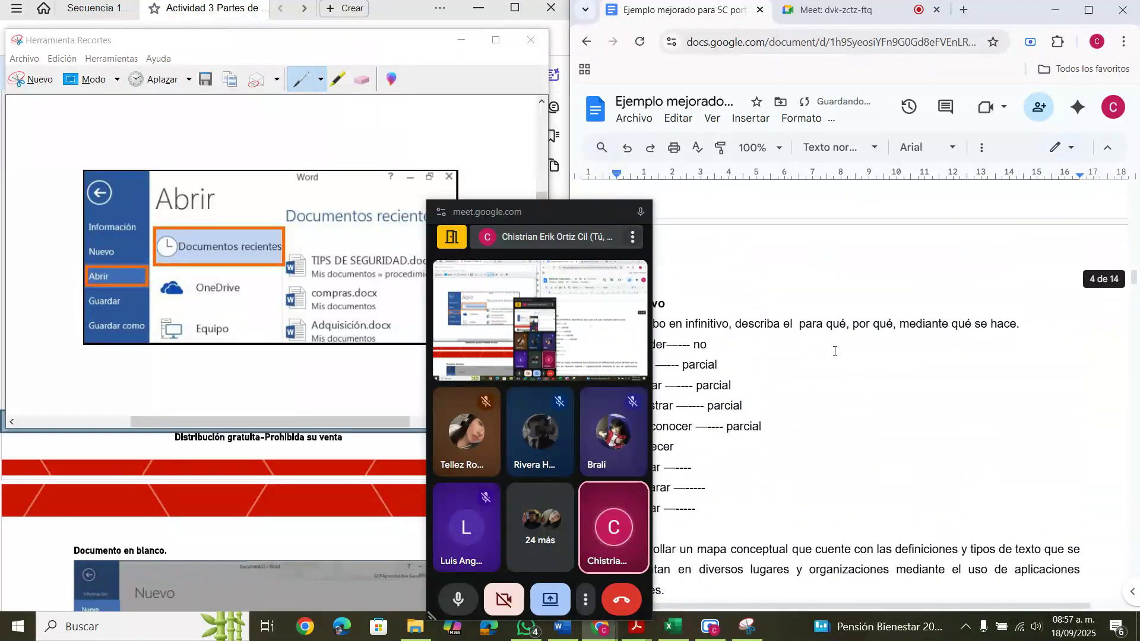
scroll(834, 351, "up", 10)
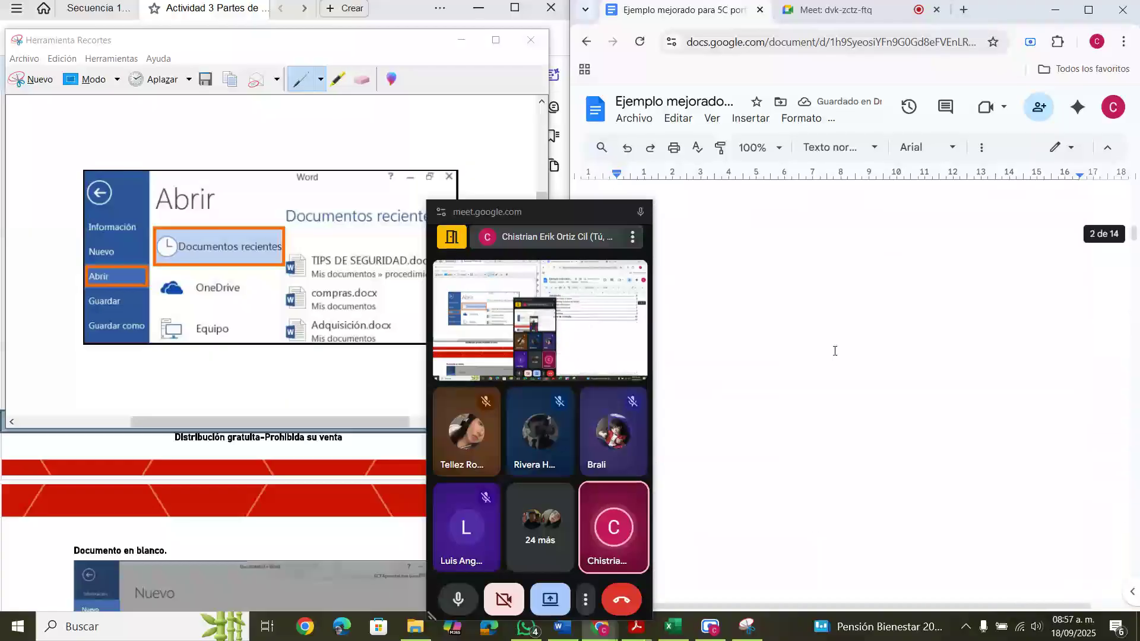
scroll(834, 351, "down", 10)
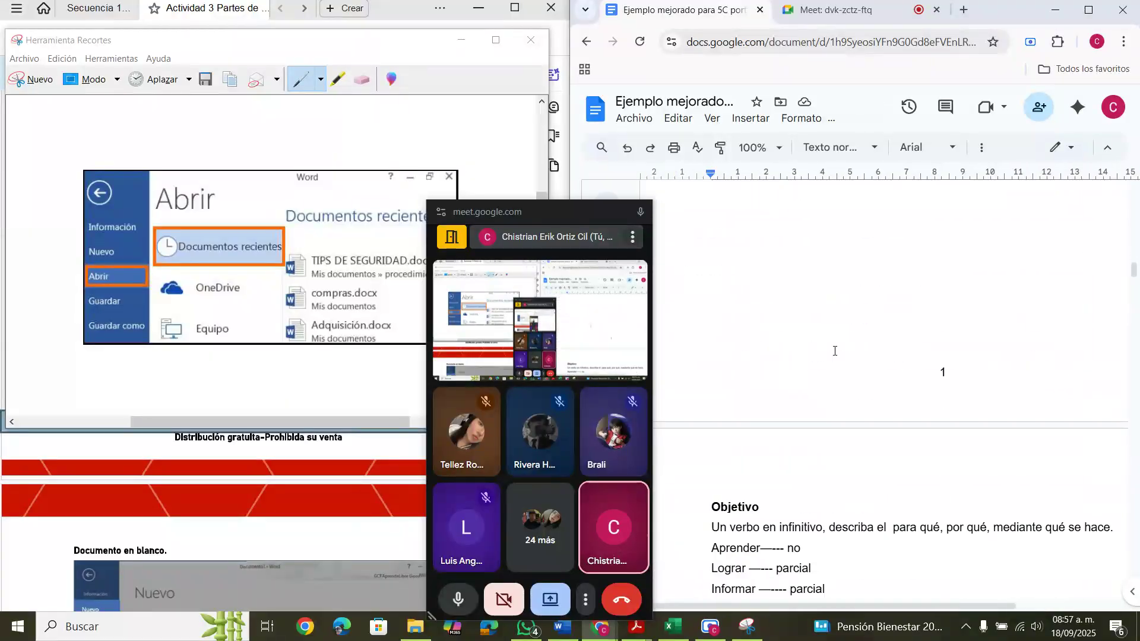
scroll(834, 351, "down", 10)
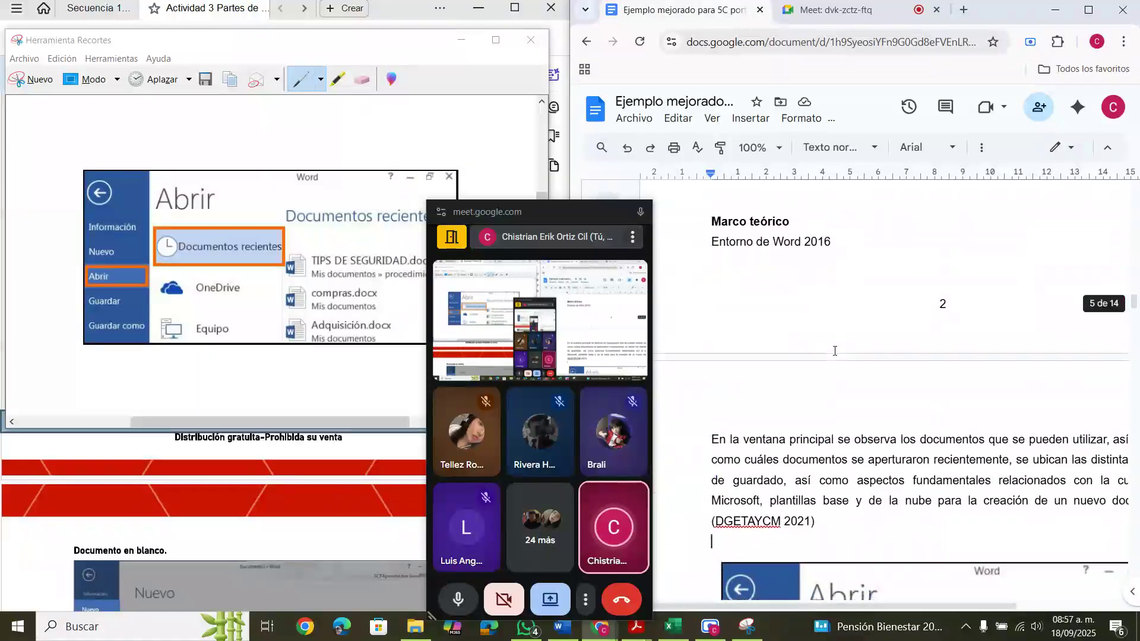
scroll(803, 474, "down", 1)
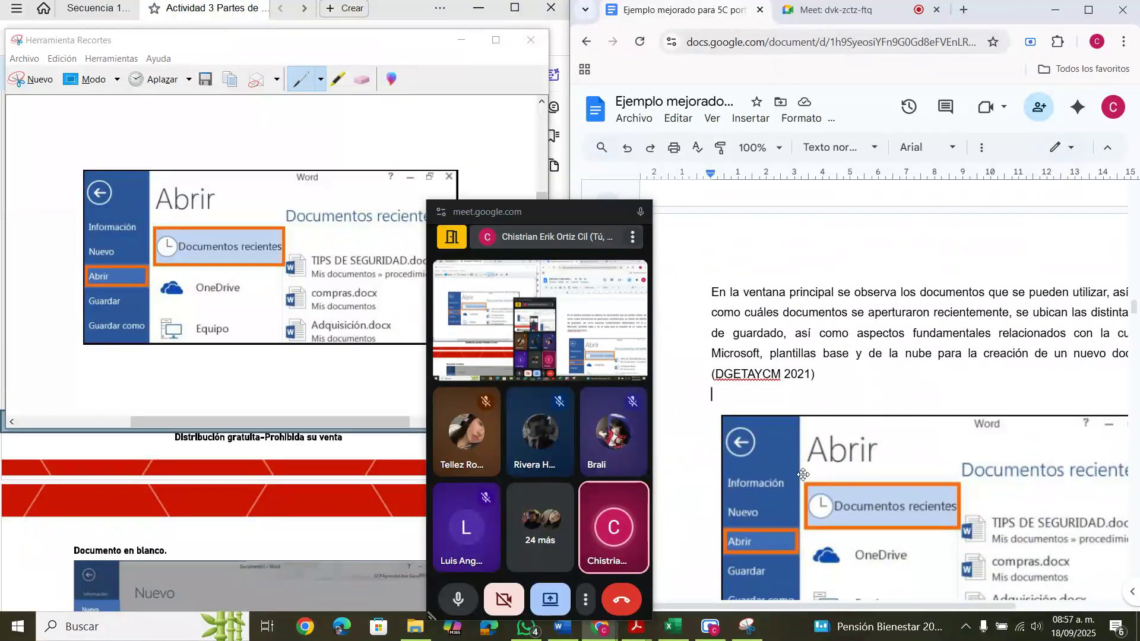
type("Figura 1")
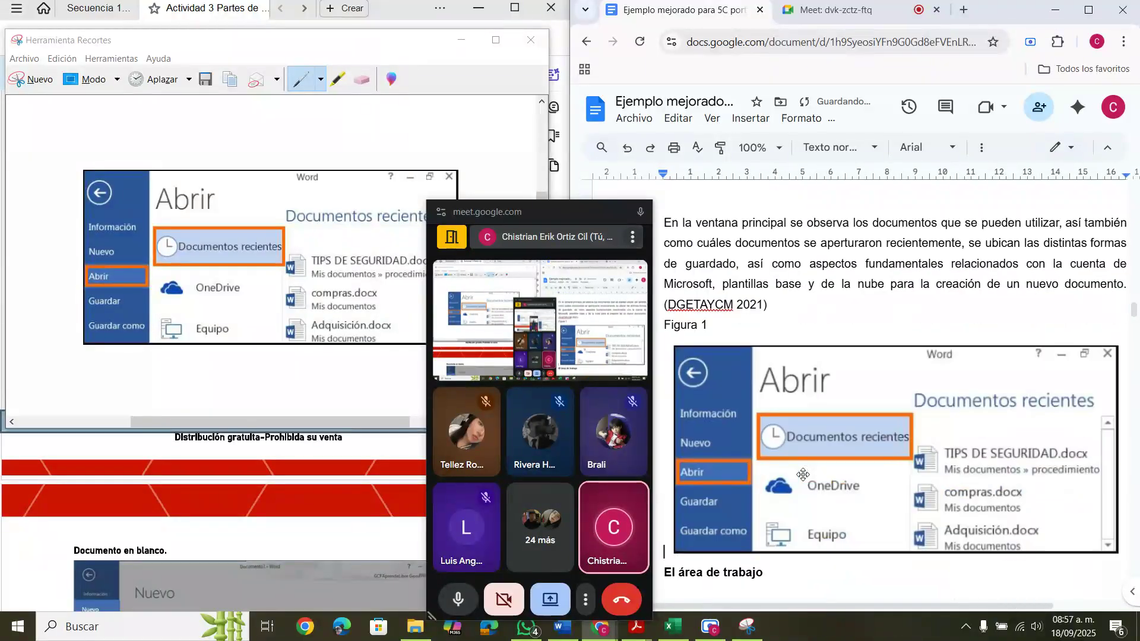
key("Return")
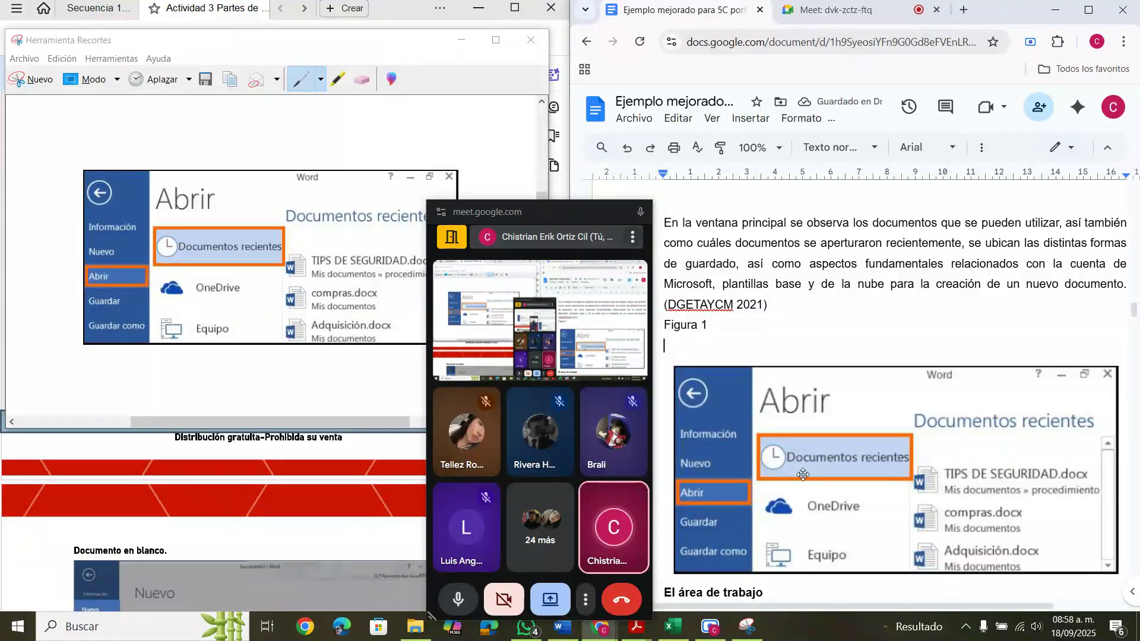
type("Ventana principal de Word")
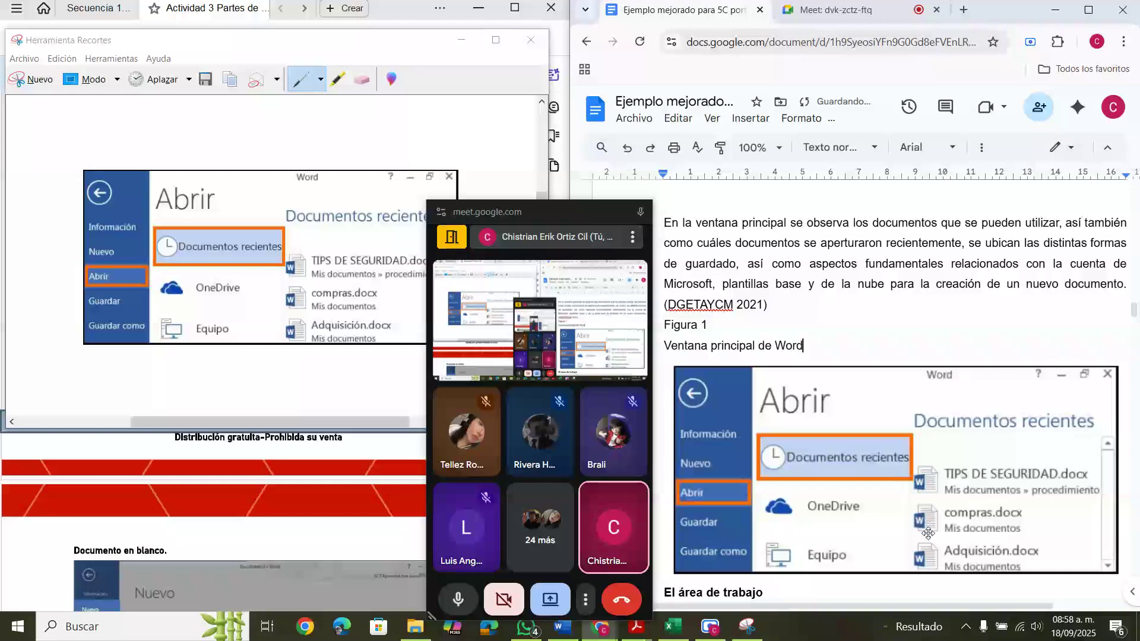
- Add a new line reading "Nota:" between the pasted figure and the "El área de trabajo" heading
scroll(956, 505, "down", 3)
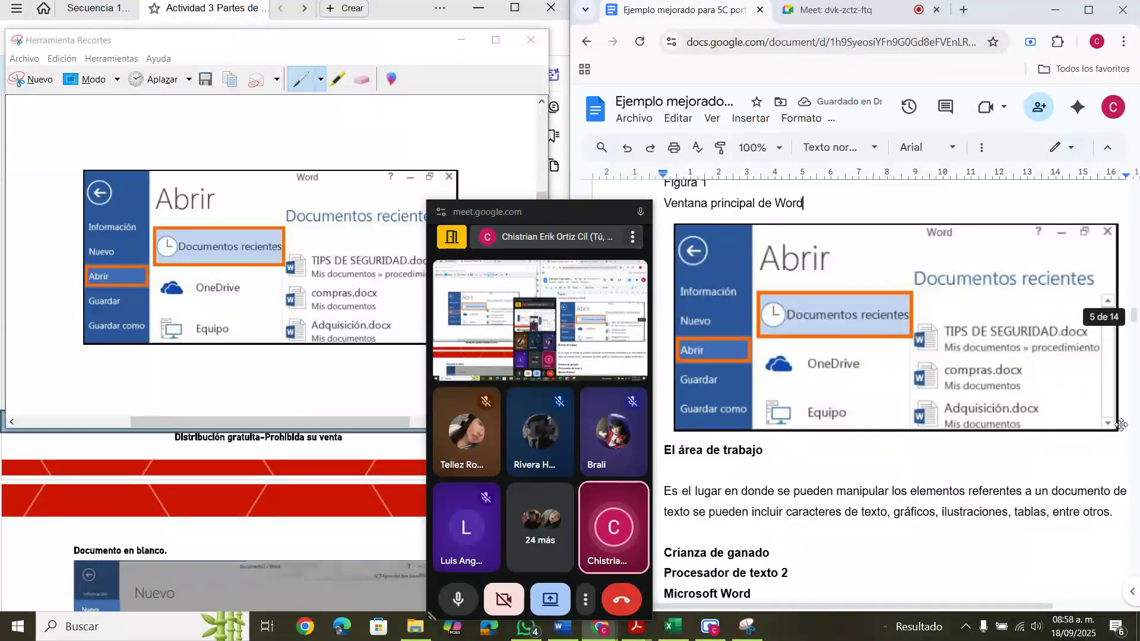
left_click(1100, 408)
scroll(1100, 408, "down", 8)
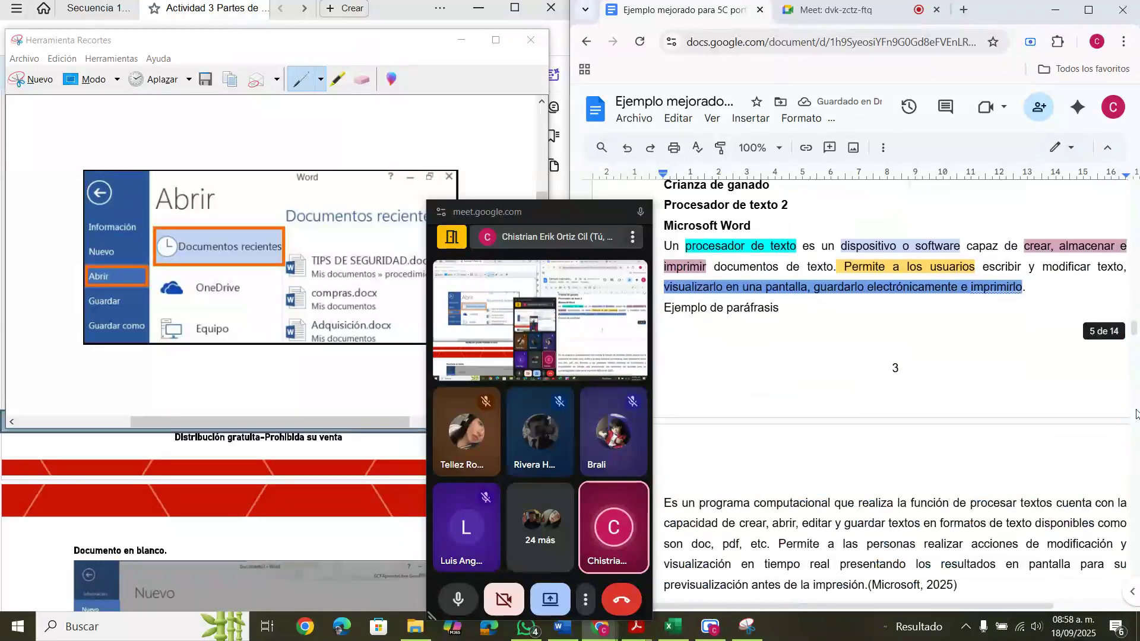
scroll(983, 403, "up", 3)
scroll(982, 404, "up", 1)
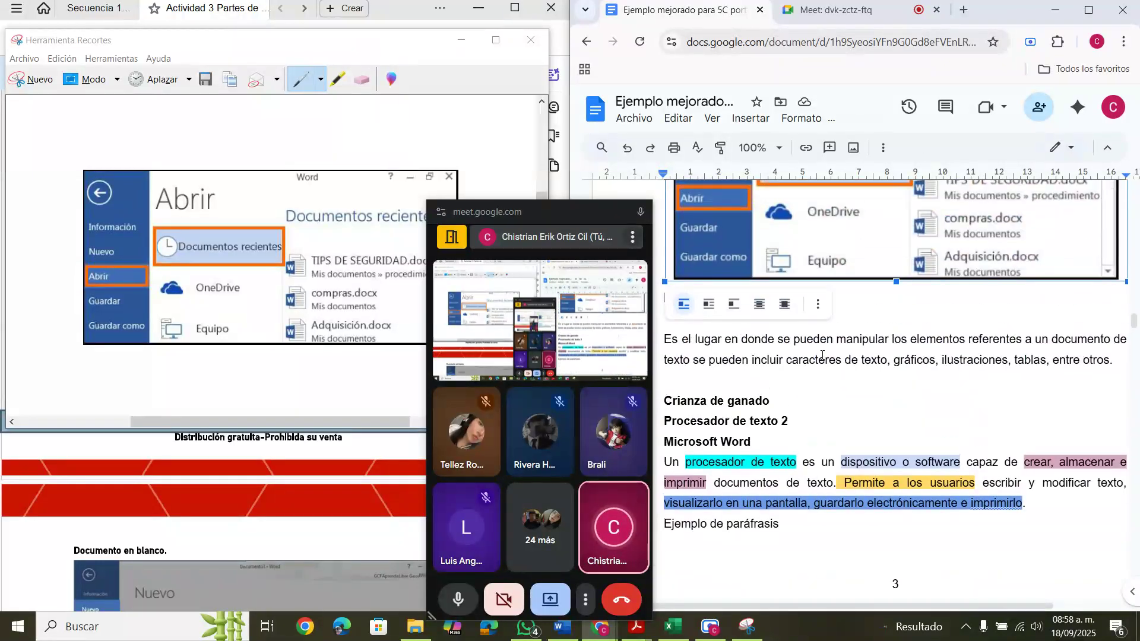
left_click(878, 324)
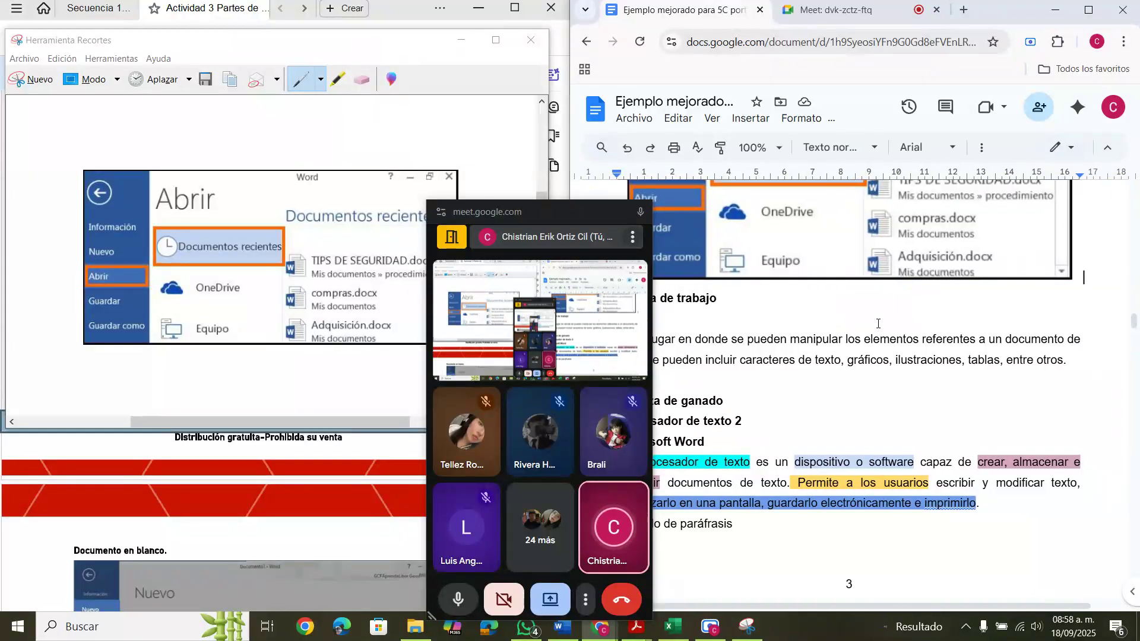
key("Return")
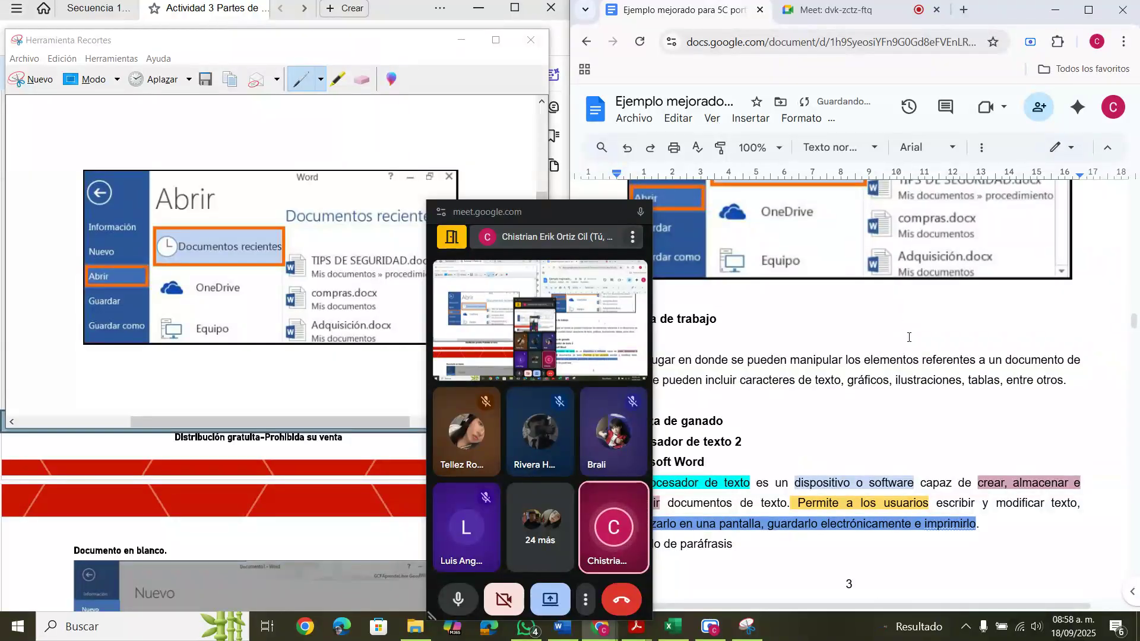
type("No")
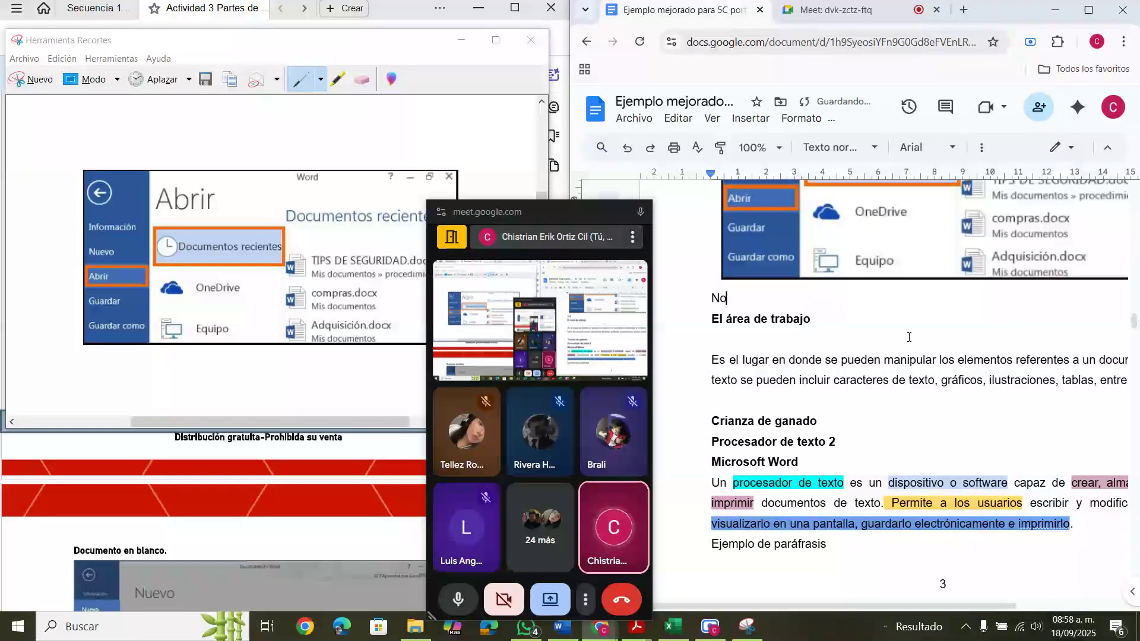
type("ta:")
- Maximize the document window and italicize the word "Nota:" below the figure
key("shift+Left")
key("shift+Left")
key("shift+Left")
key("shift+Left")
key("shift+Left")
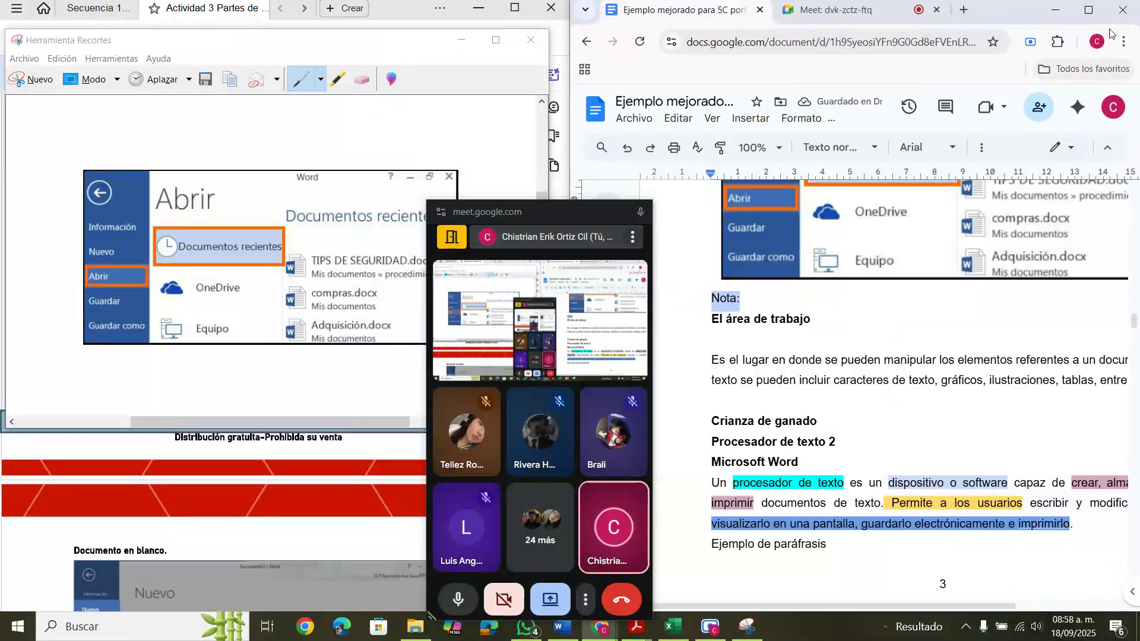
left_click(1090, 10)
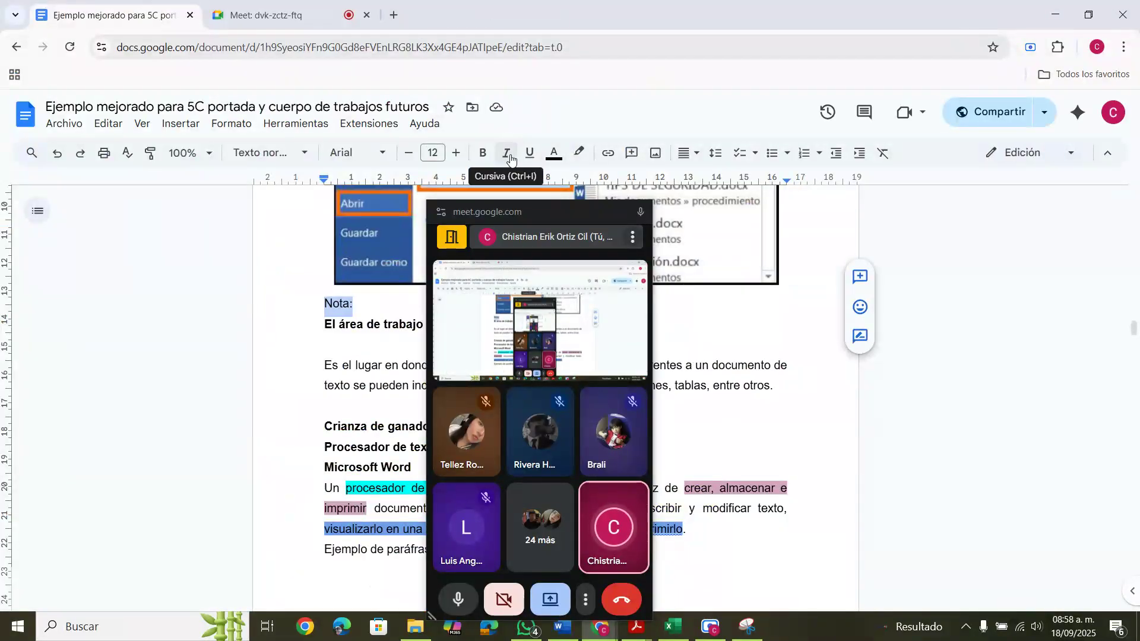
left_click(508, 155)
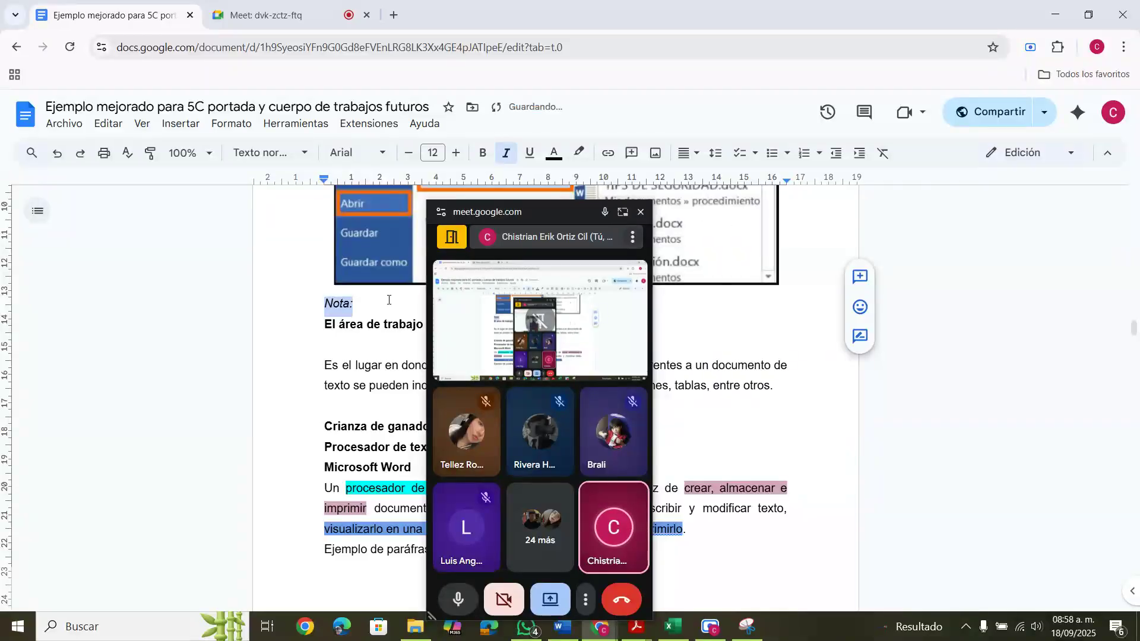
- Continue the note with "En esta imagen se muestran las caracteristicas", moving the floating meeting window off the text
left_click(366, 304)
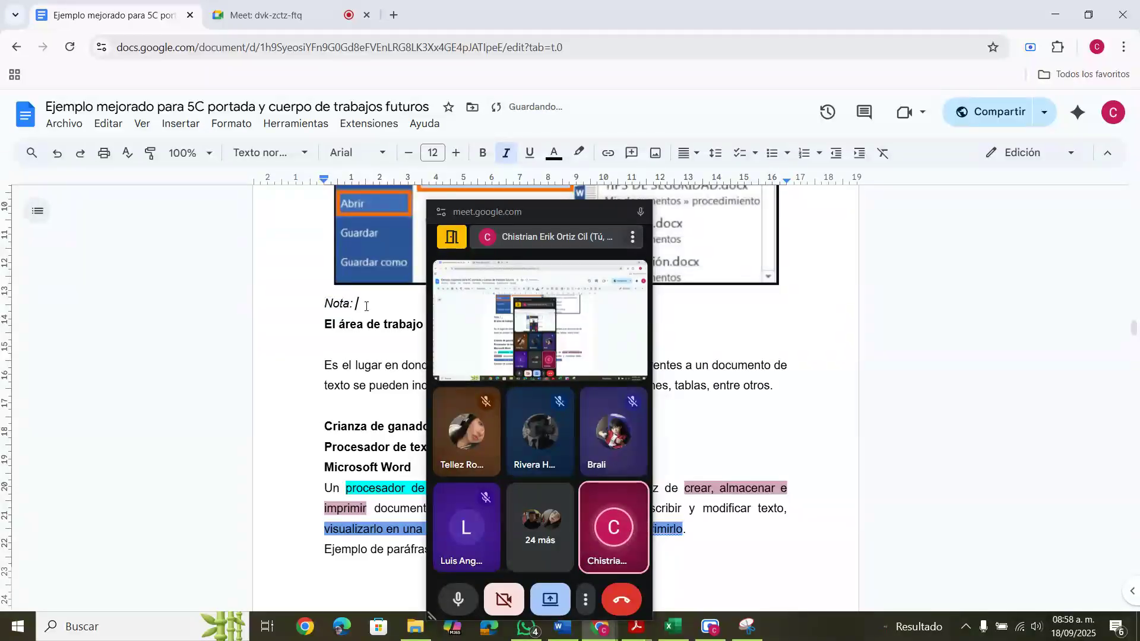
type("En es")
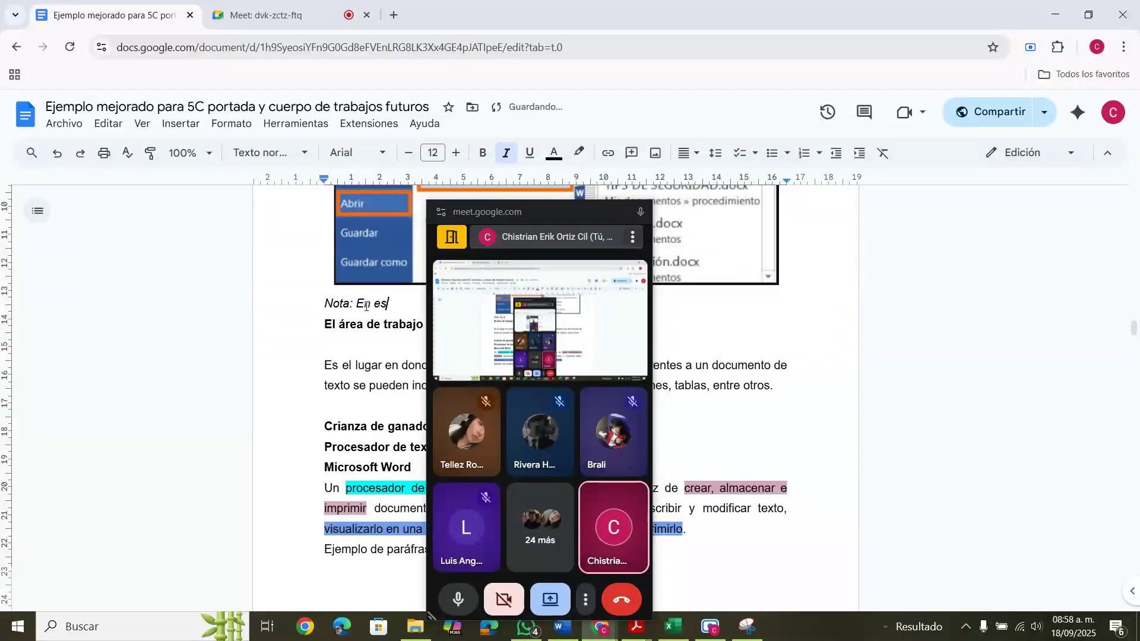
type("ta imag")
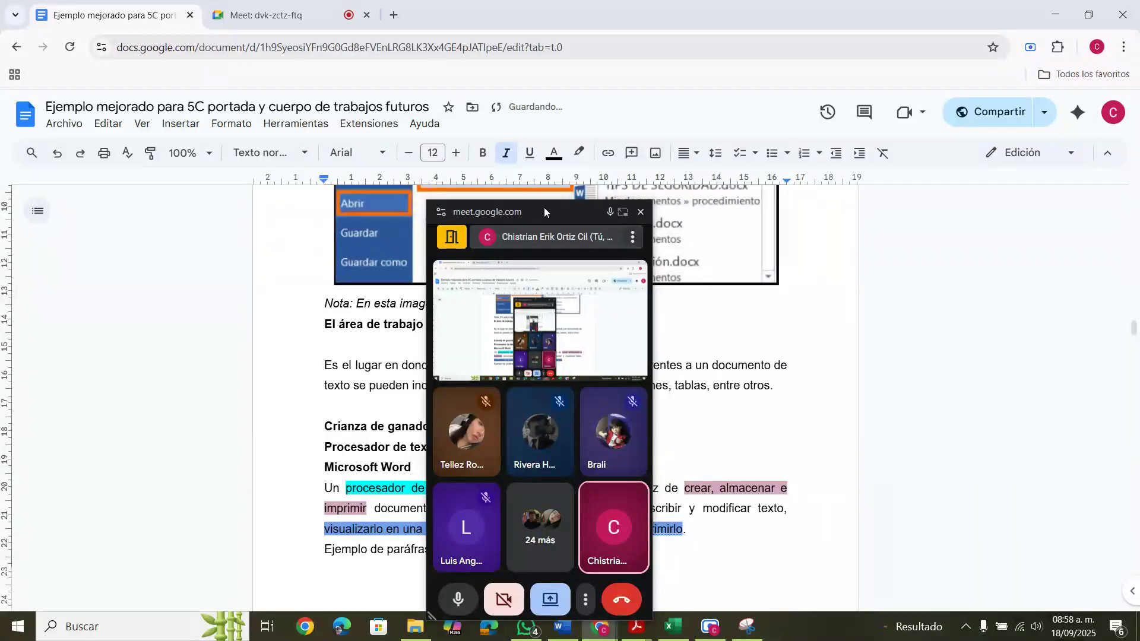
left_click_drag(548, 216, 977, 243)
type("en se muestran l")
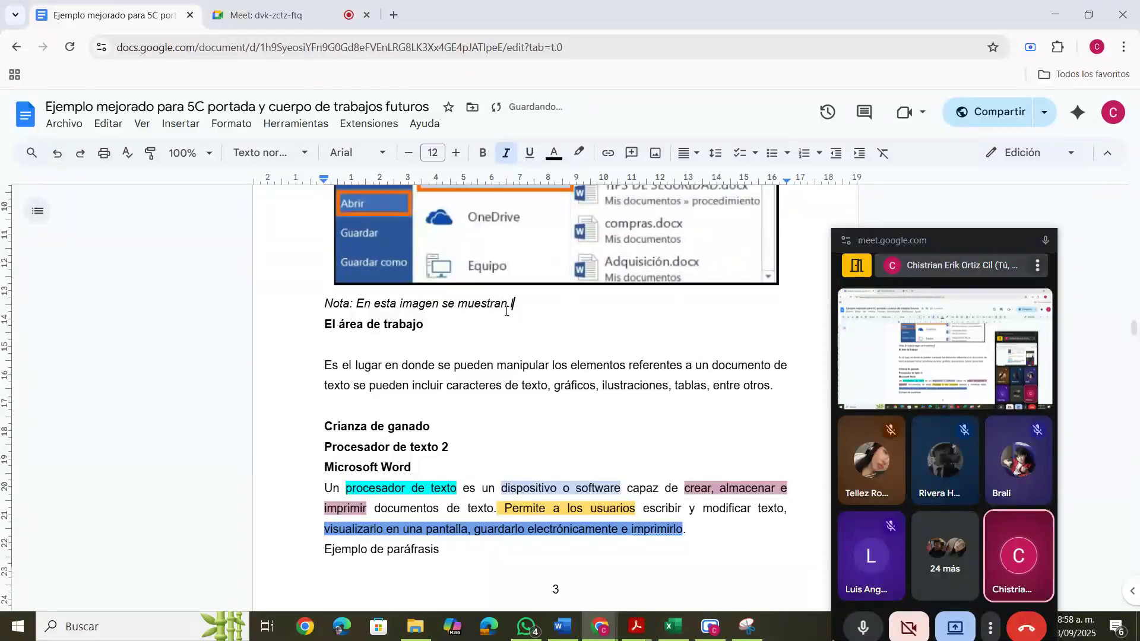
type("as caracteristicas")
- Correct the spelling of "caracteristicas" to "características" in the figure note
key("Left")
key("Left")
key("Left")
key("Left")
key("Left")
key("Left")
key("Left")
key("Left")
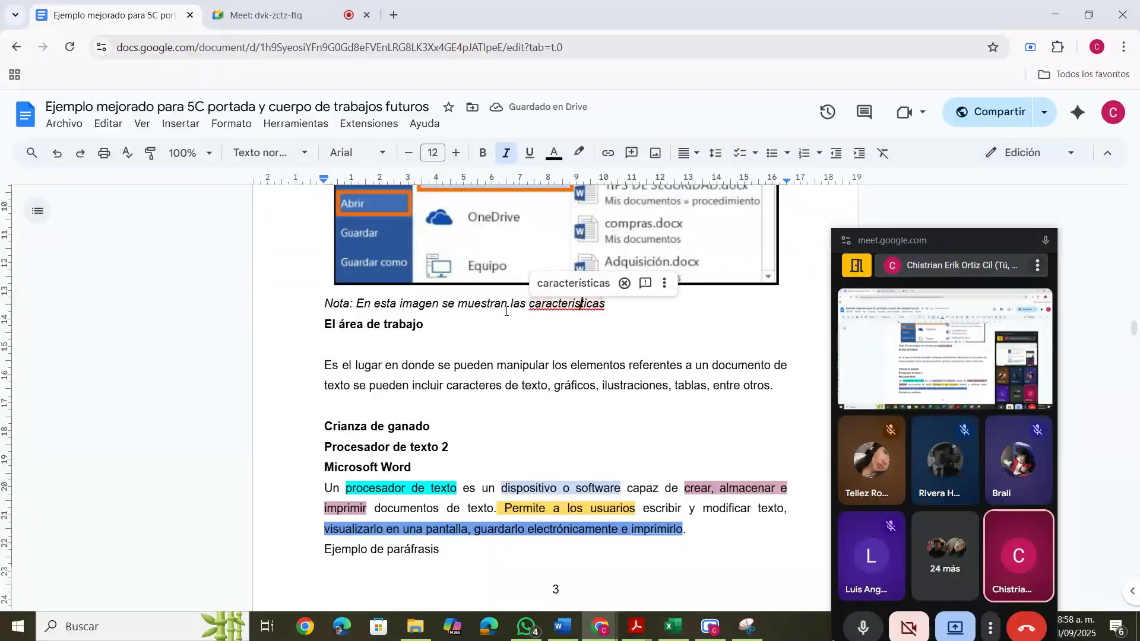
key("Delete")
type("í")
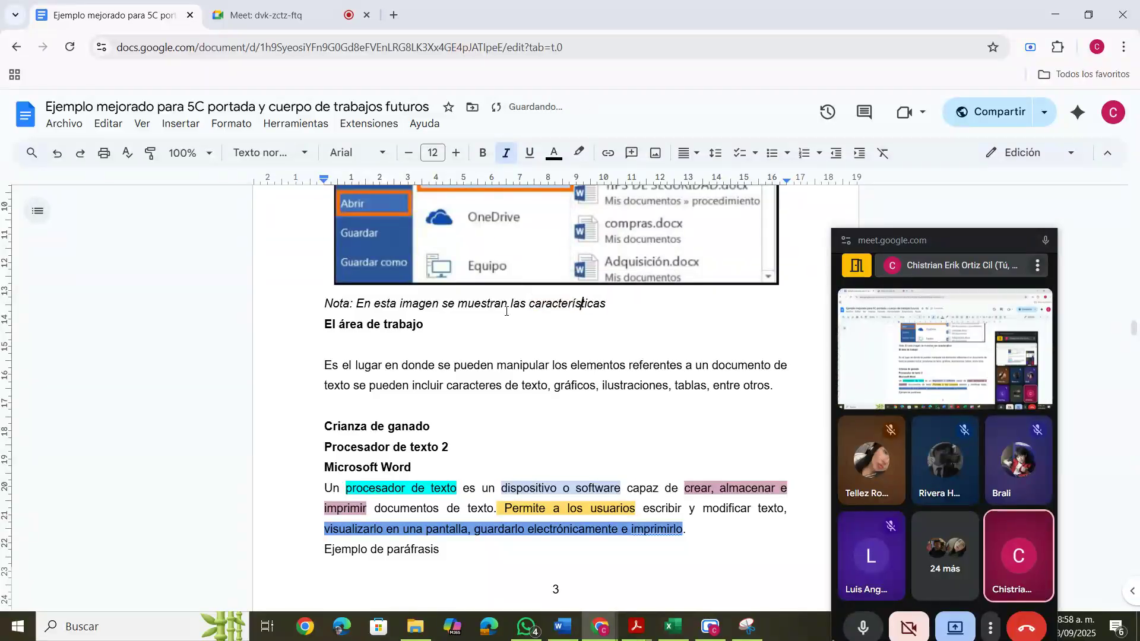
- Add the word "básicas" after "características" in the note, with the accented á
key("Right")
key("Right")
key("Right")
key("Right")
key("Right")
type("basicas d")
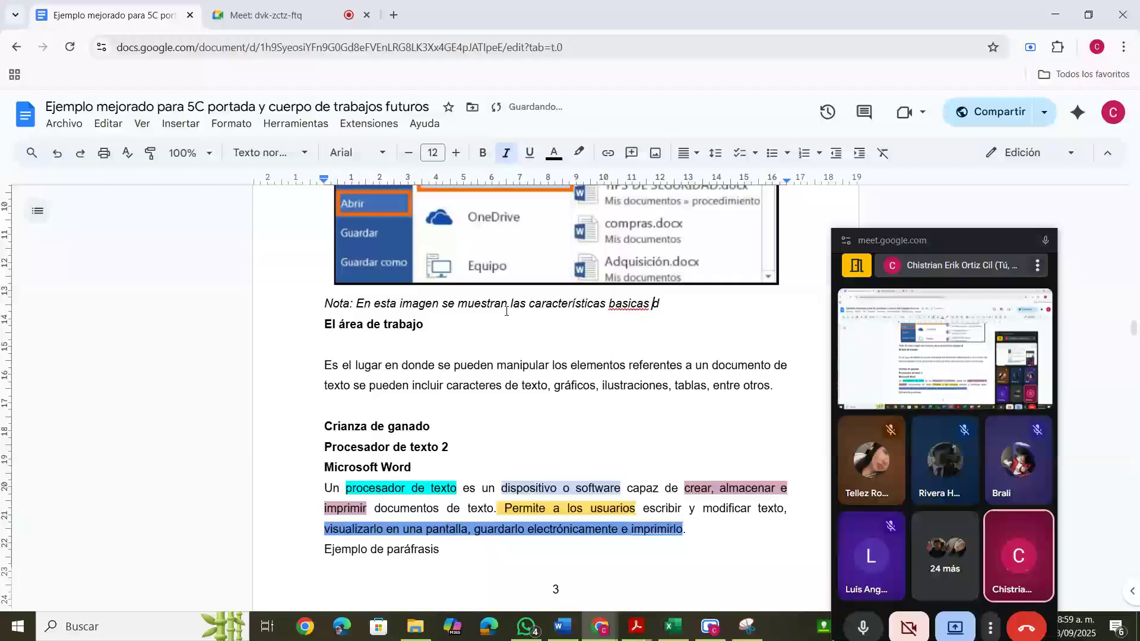
key("Left")
key("Left")
key("Left")
key("BackSpace")
type("á")
- Complete the note's sentence with "de la ventana de inicio al apertura Word."
key("End")
type("de la ventana de inic")
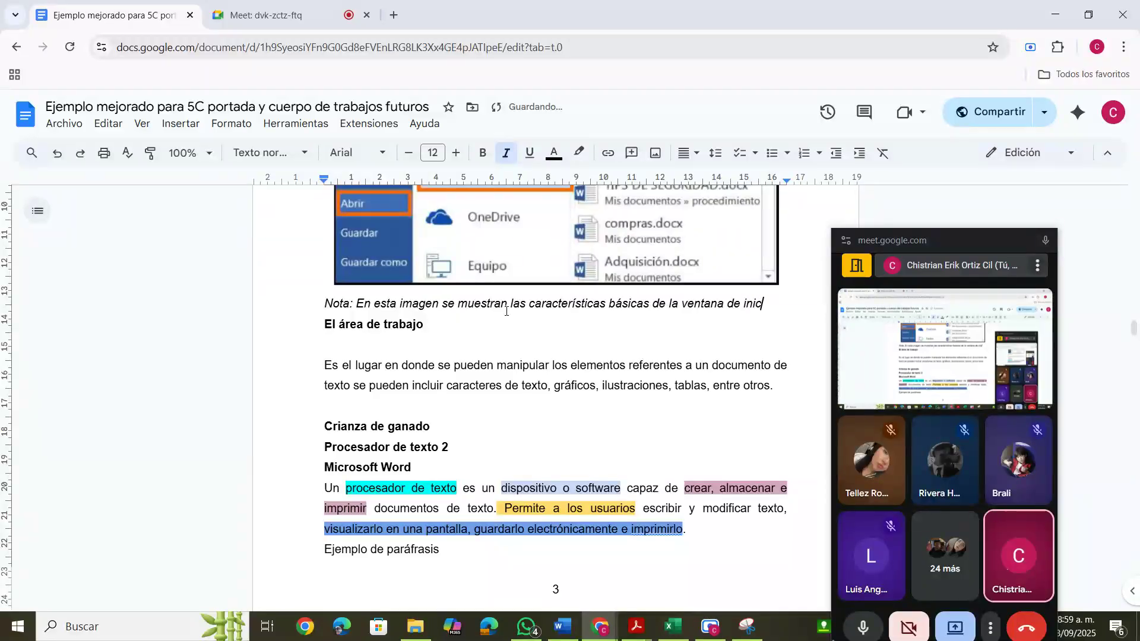
type("io al aper")
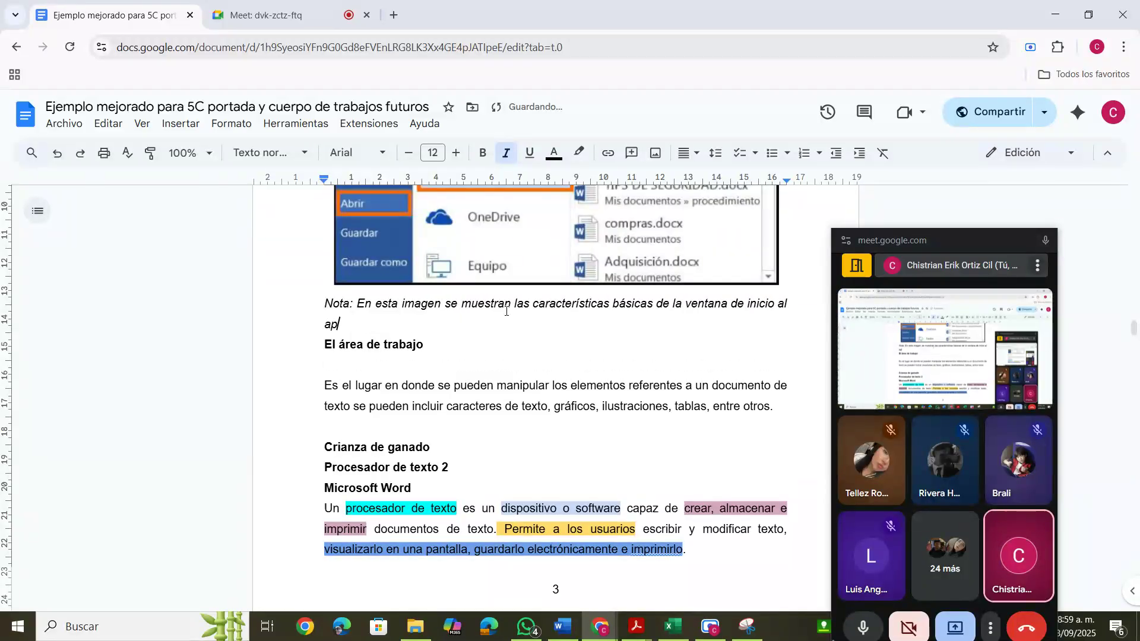
type("tura Word.")
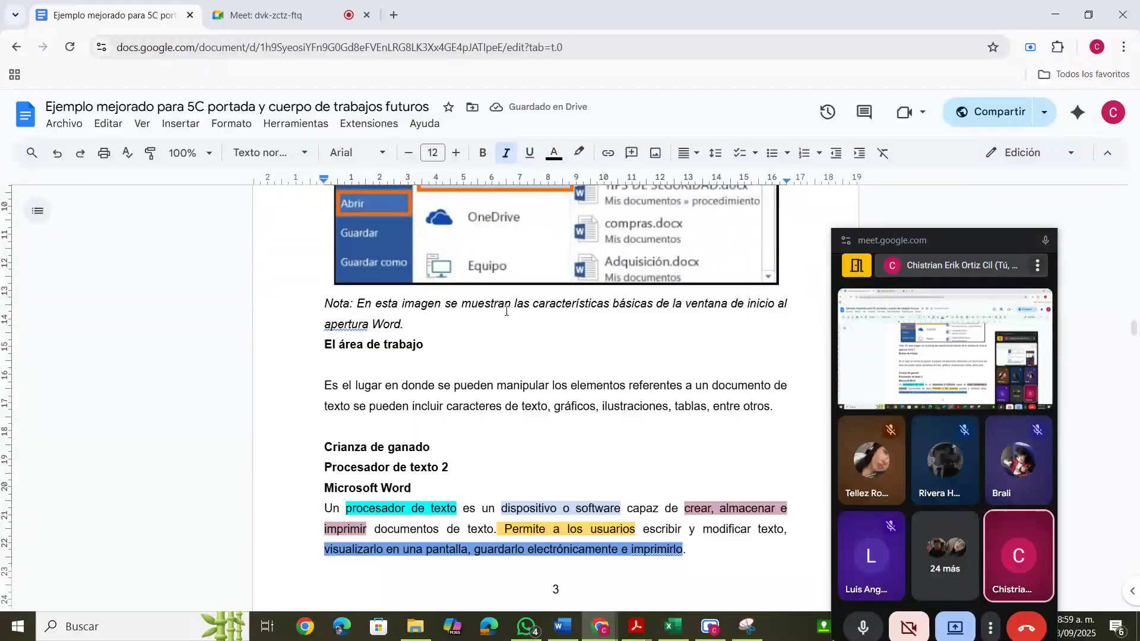
- Append the citation "(DGETAYCM 2021)" at the end of the figure note
type("(")
type(")")
type("D")
type("GET")
type("AYCM")
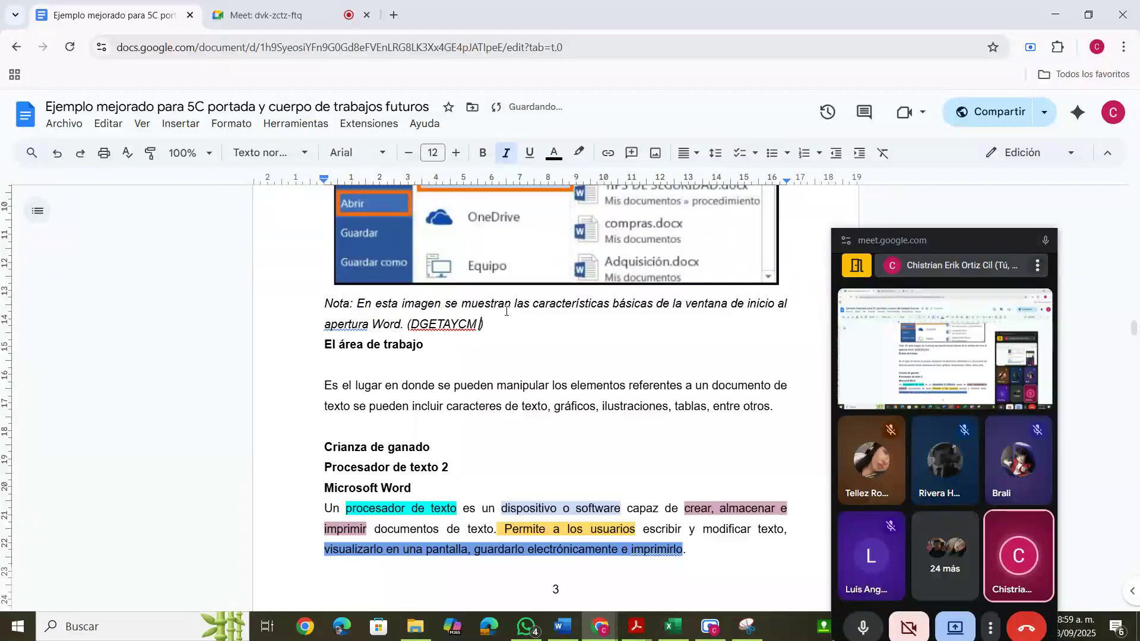
type(" 2021")
key("Right")
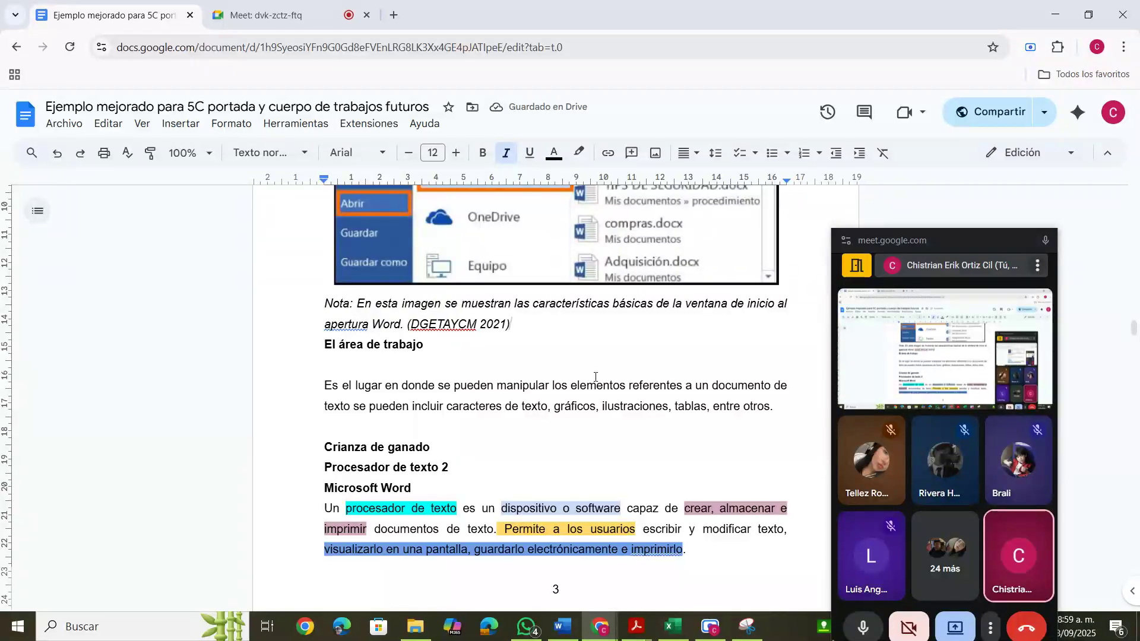
- Insert blank lines before the "Marco teórico" heading to push it onto the next page with its text
scroll(549, 360, "up", 6)
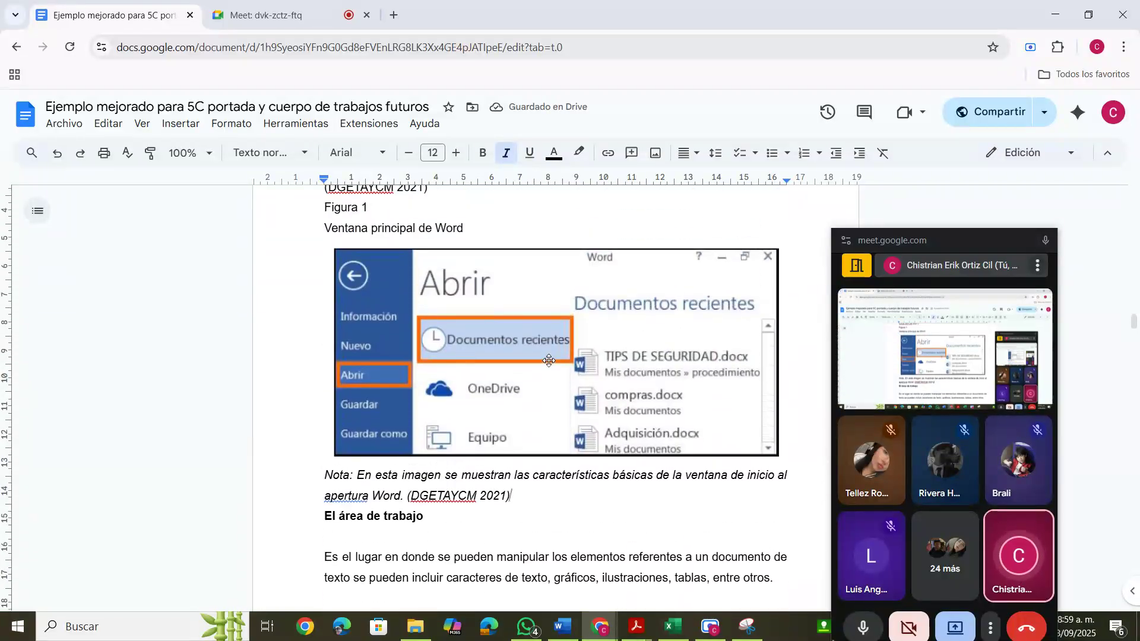
scroll(549, 361, "up", 3)
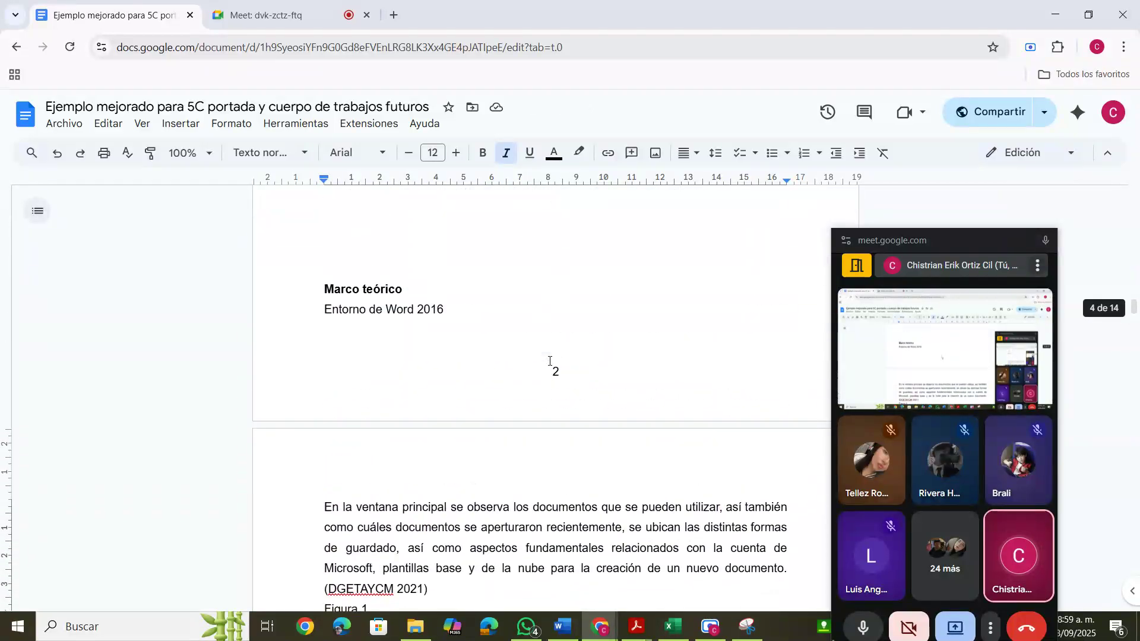
left_click_drag(444, 295, 328, 299)
left_click(322, 274)
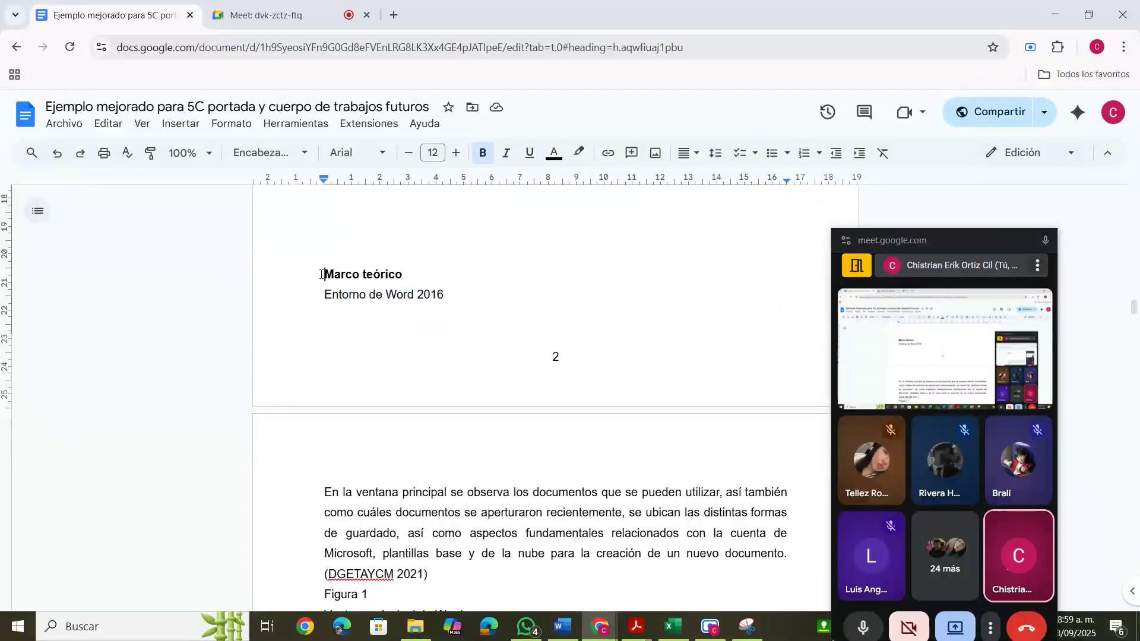
key("Return")
key("Return")
key("Return")
key("Return")
key("Return")
key("Return")
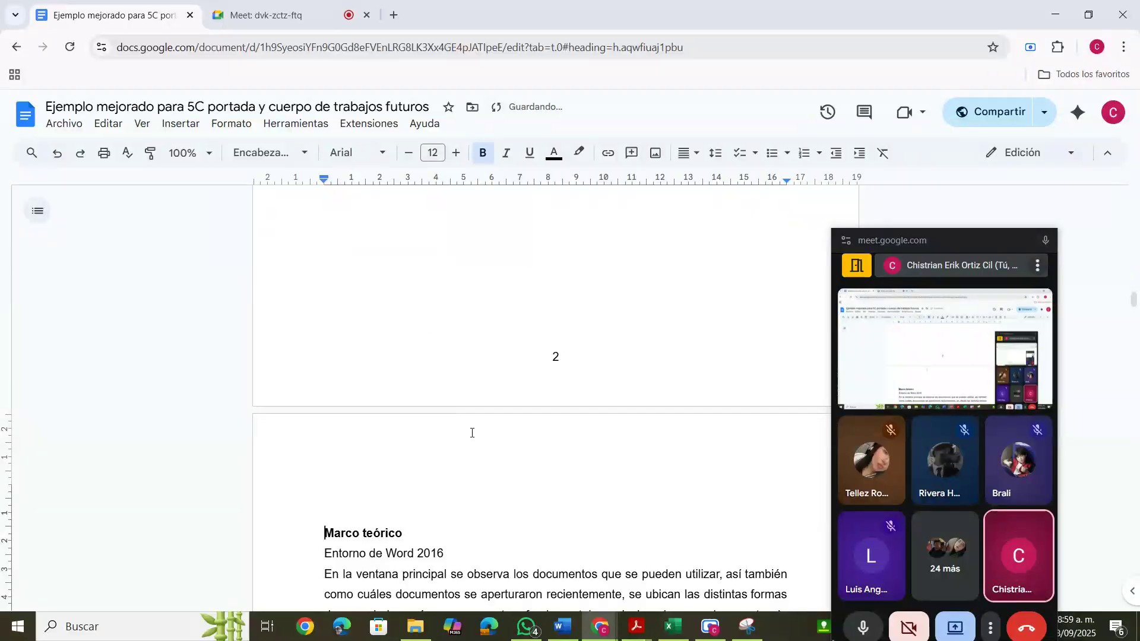
- Apply the "Título 2" heading style to the line "Entorno de Word 2016"
scroll(472, 433, "down", 2)
left_click_drag(442, 395, 325, 396)
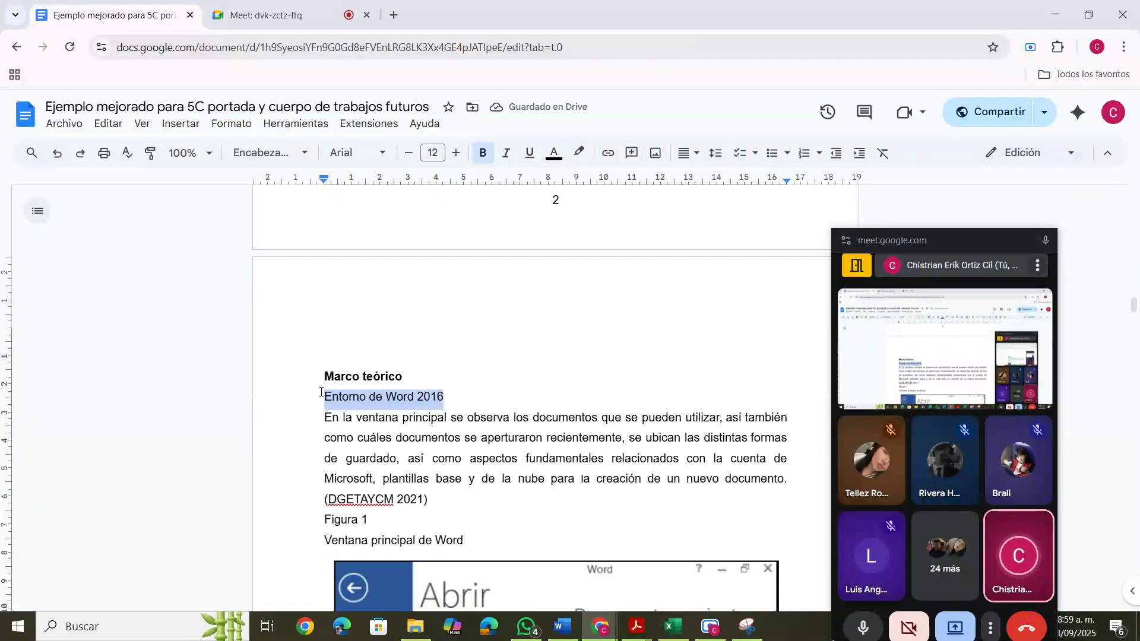
left_click(279, 153)
mouse_move(295, 415)
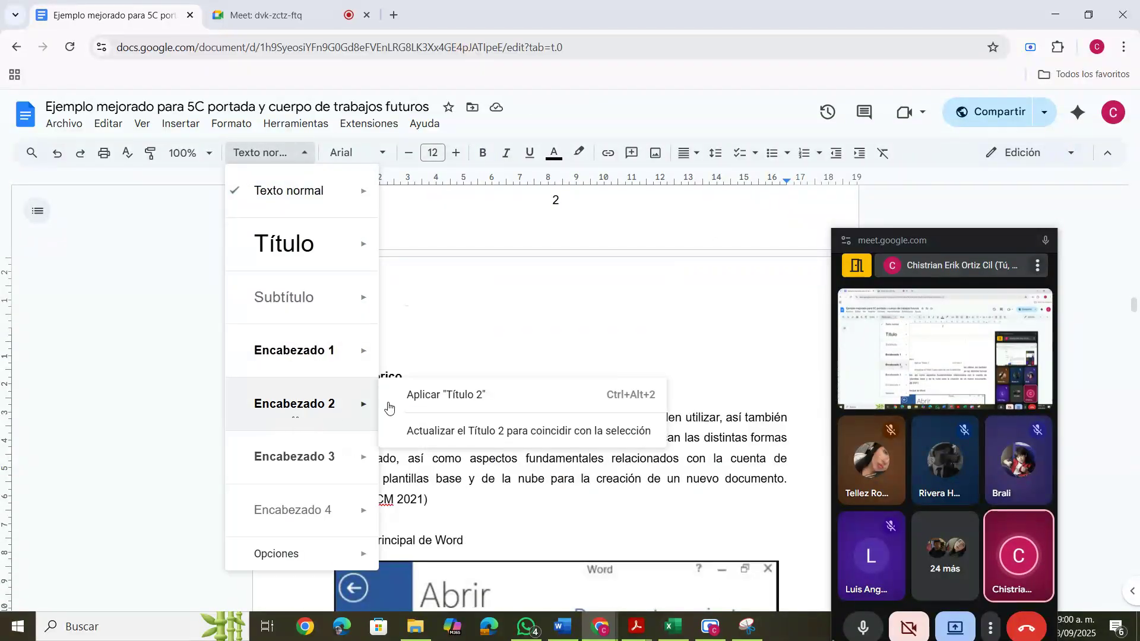
left_click(423, 395)
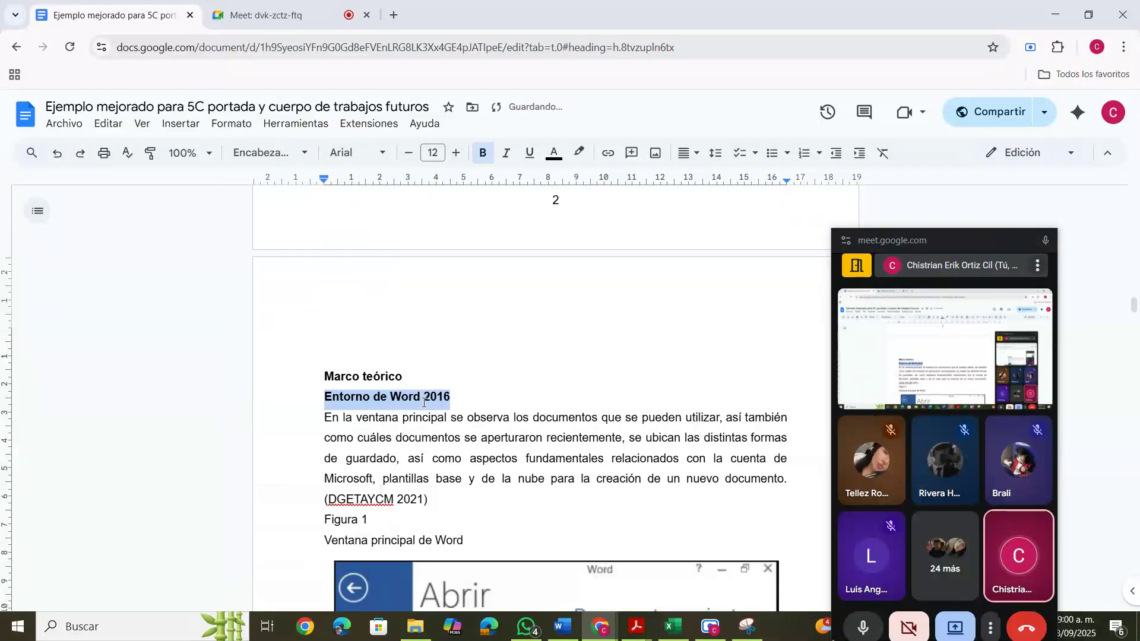
left_click(654, 440)
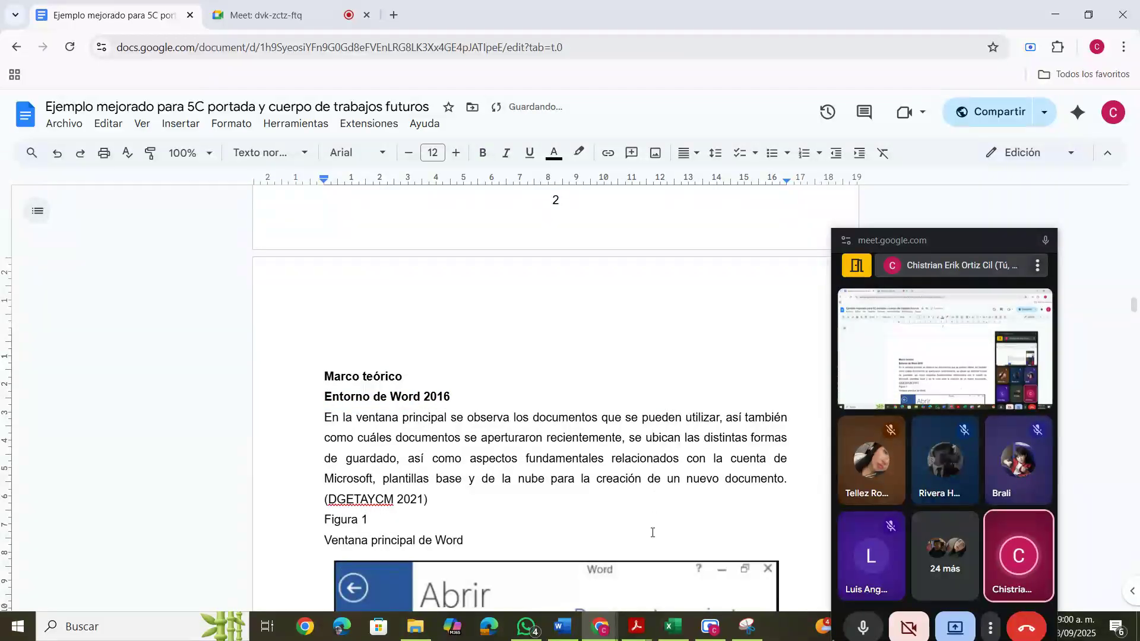
- Review the captioned figure, then switch to the Actividad 3 PDF and examine the Word 2016 initial-screen passage and image
scroll(653, 531, "down", 5)
scroll(652, 532, "down", 3)
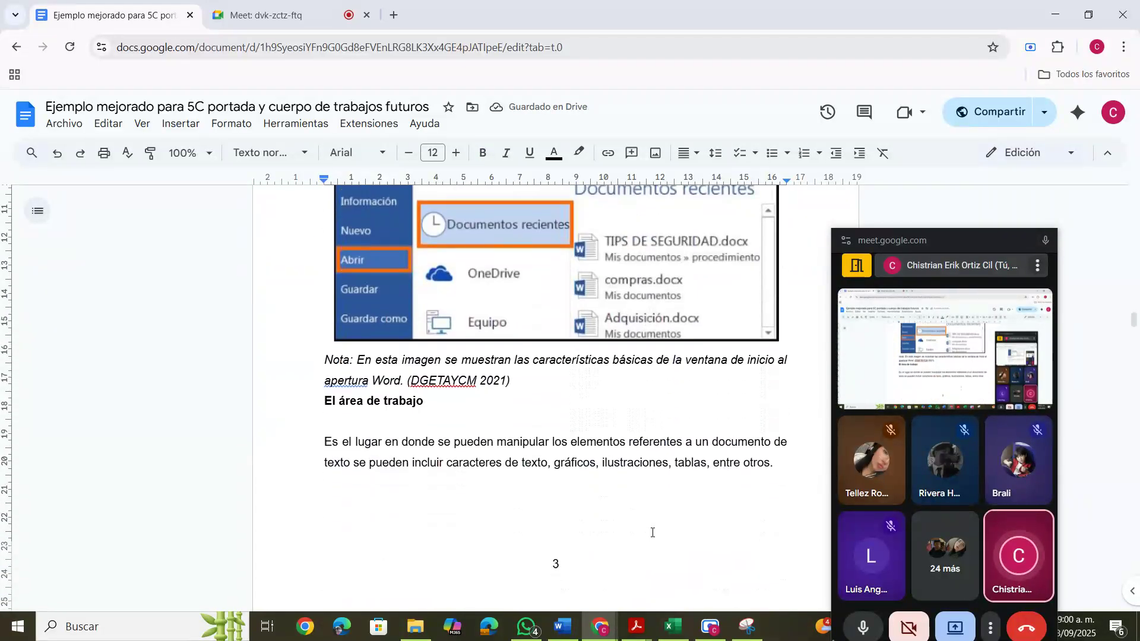
scroll(594, 466, "up", 5)
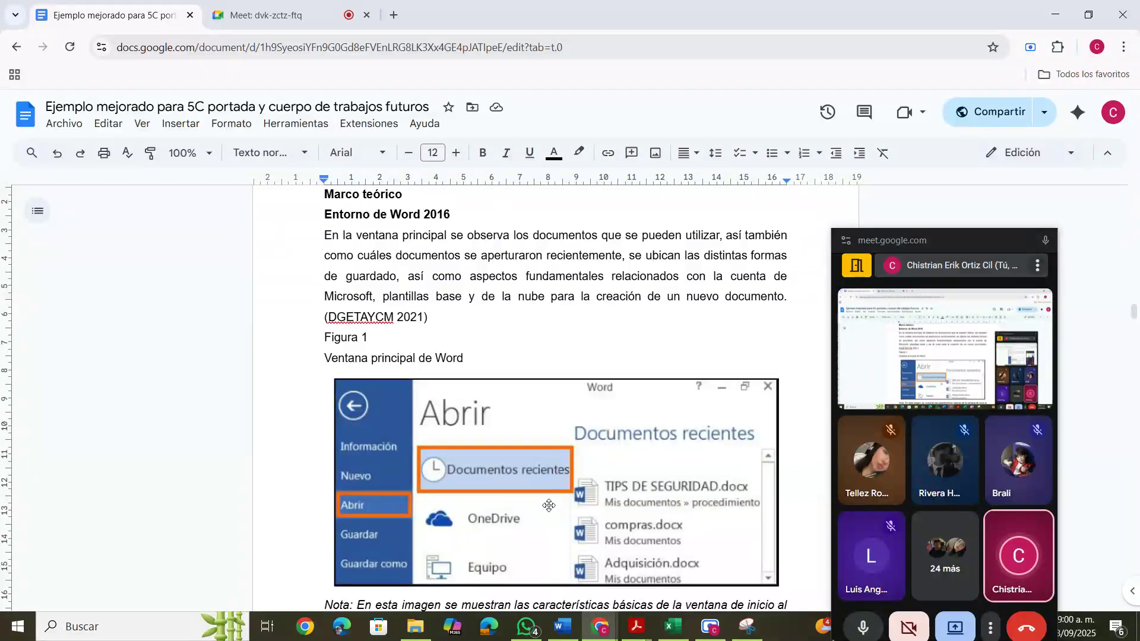
left_click(636, 627)
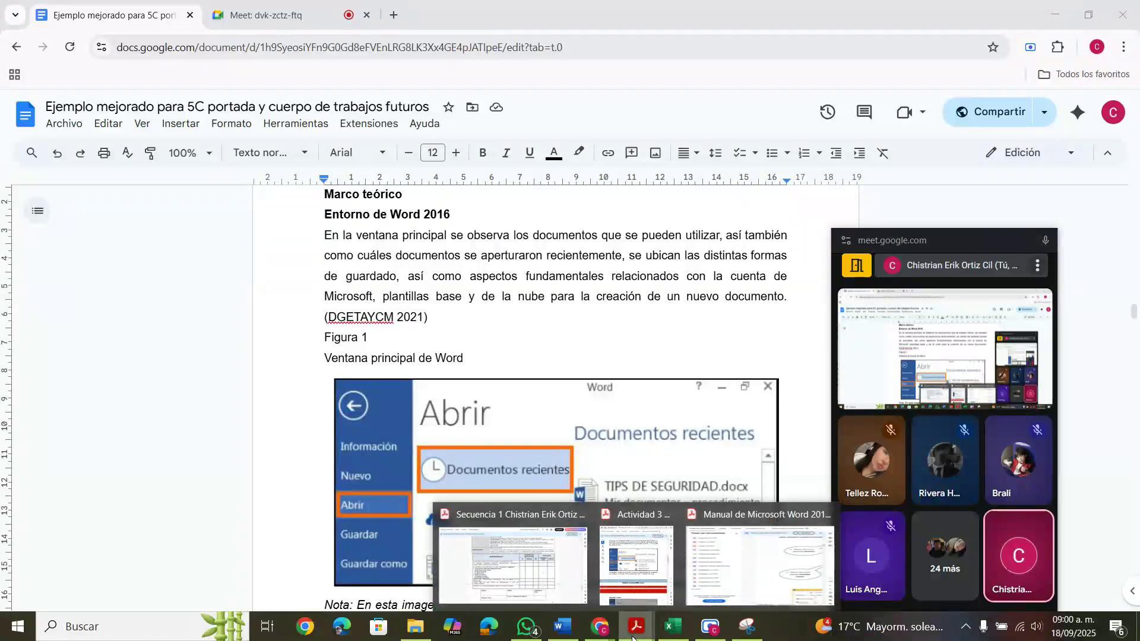
left_click(635, 579)
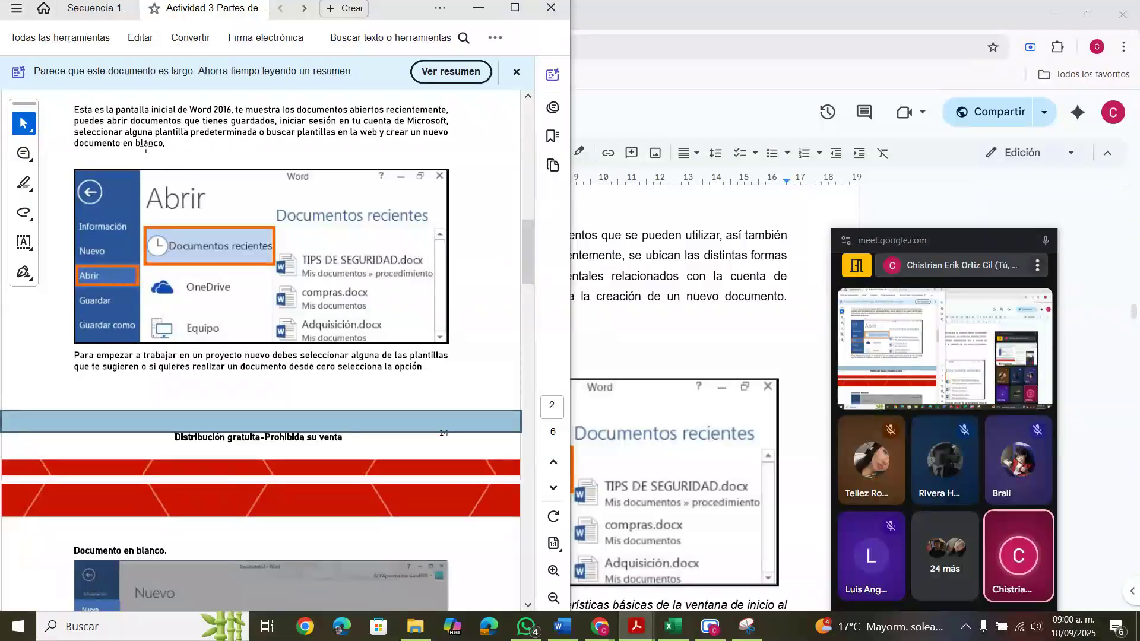
scroll(207, 295, "up", 5)
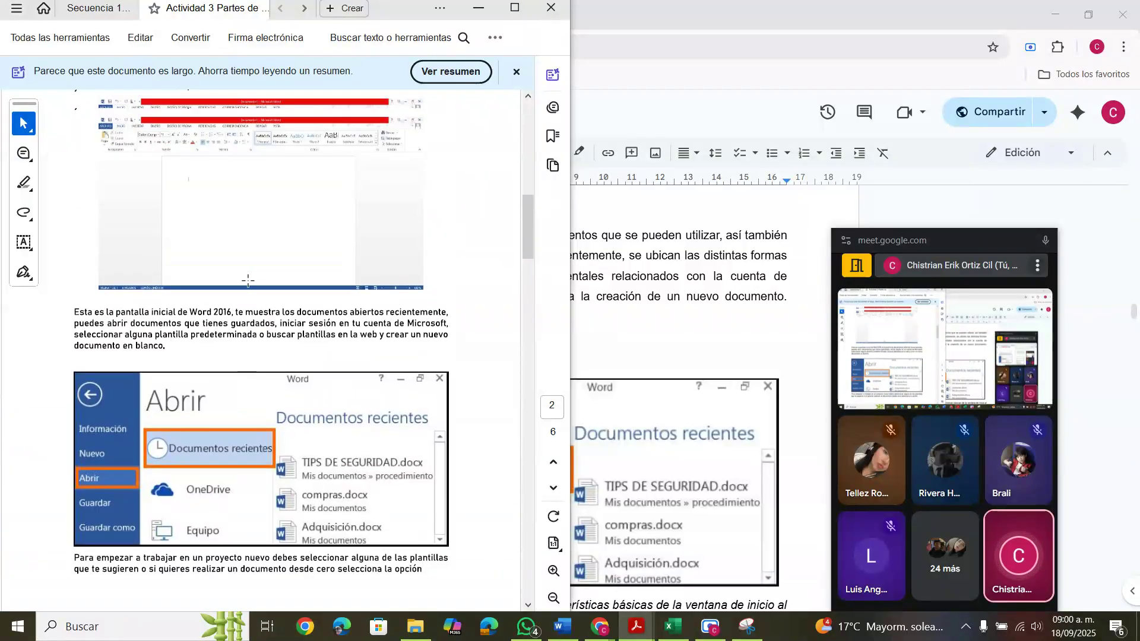
scroll(248, 280, "down", 3)
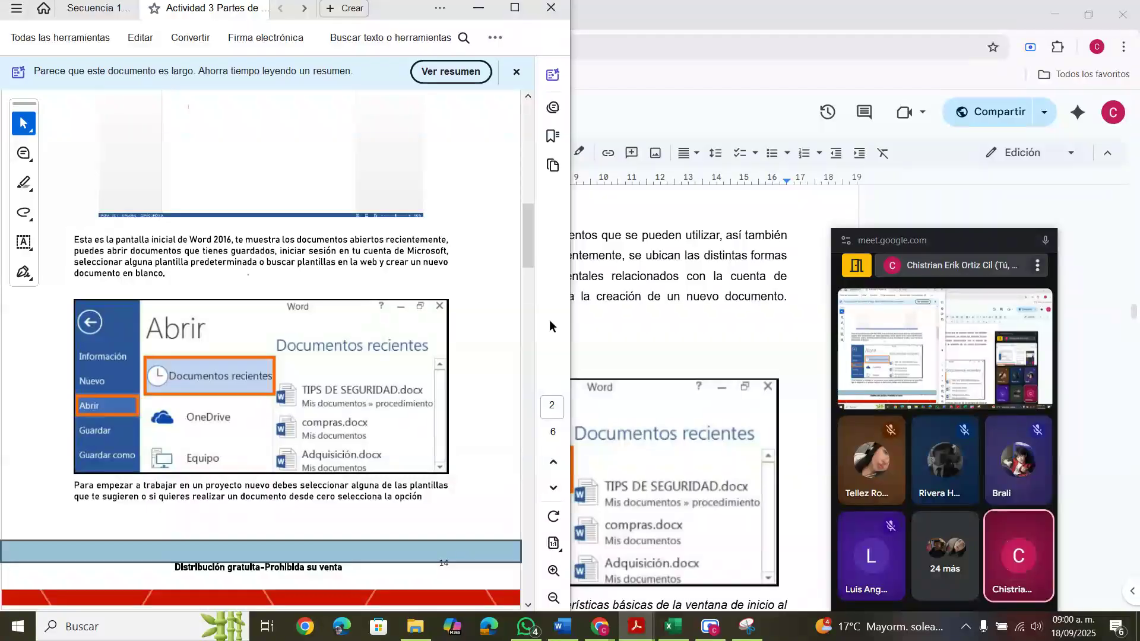
- Return to the Google Docs report, add a blank line after the figure note and change "apertura" to "aperturar" in it
left_click(722, 349)
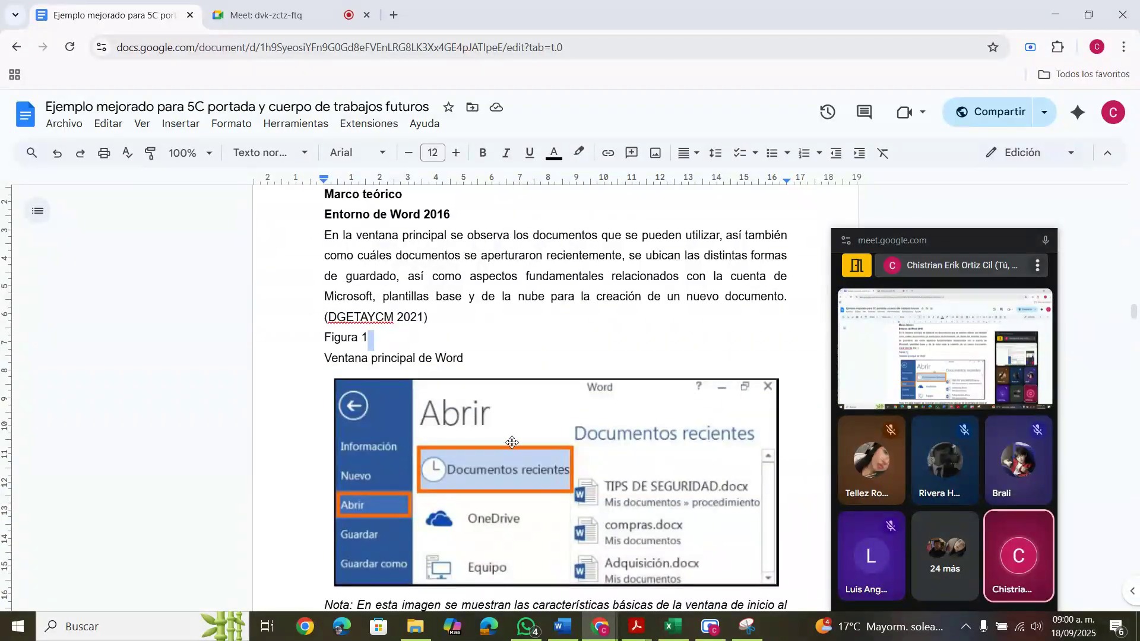
scroll(512, 442, "down", 3)
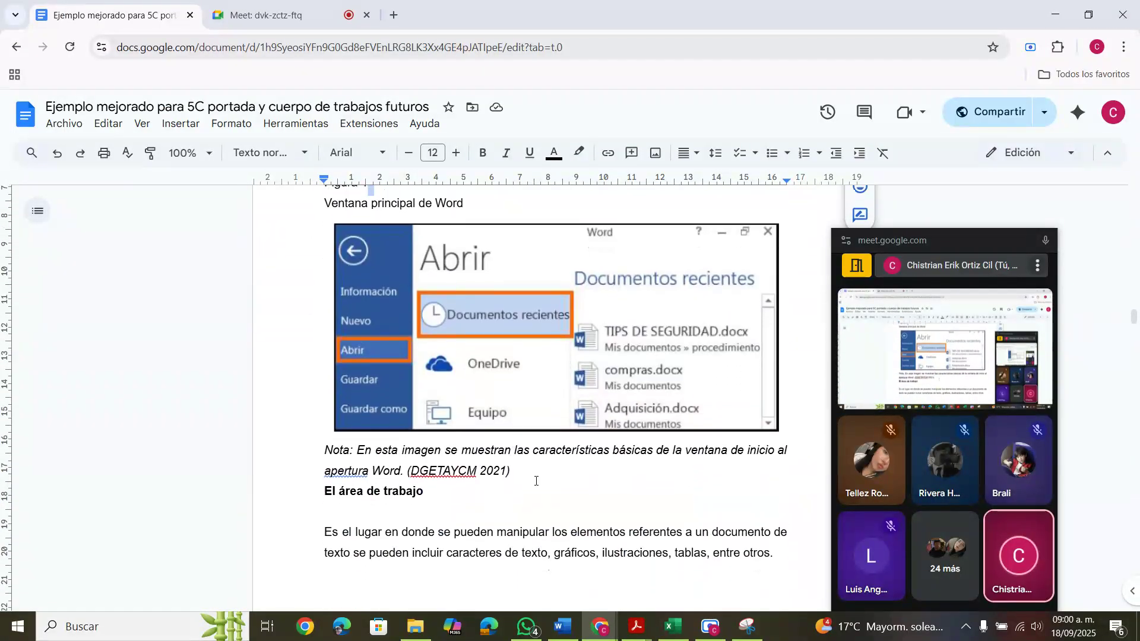
left_click(513, 470)
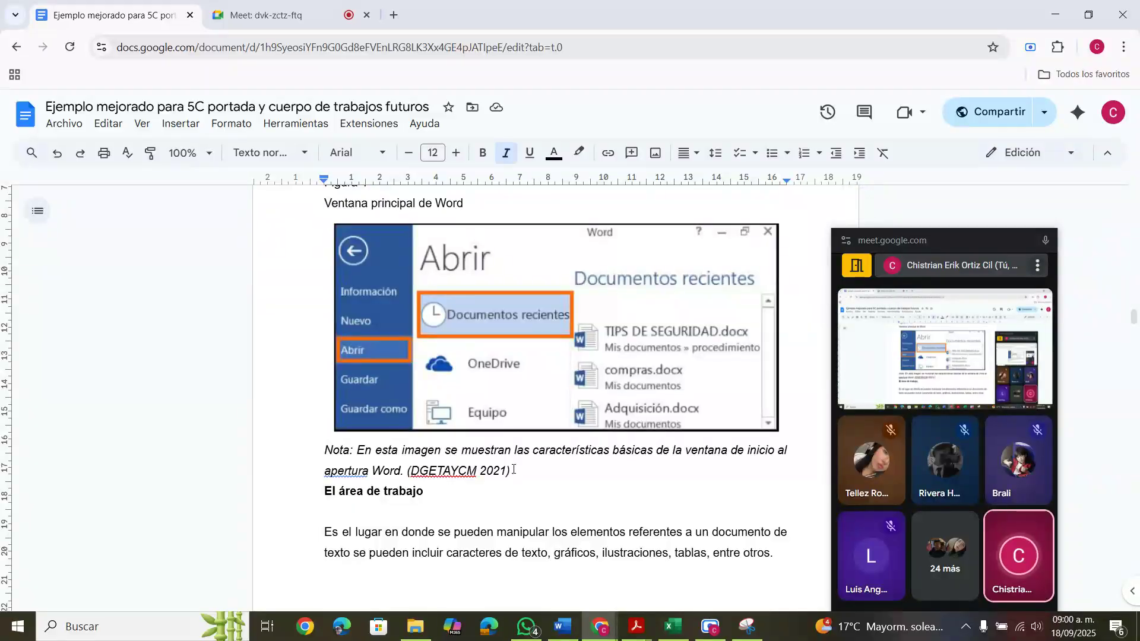
key("Return")
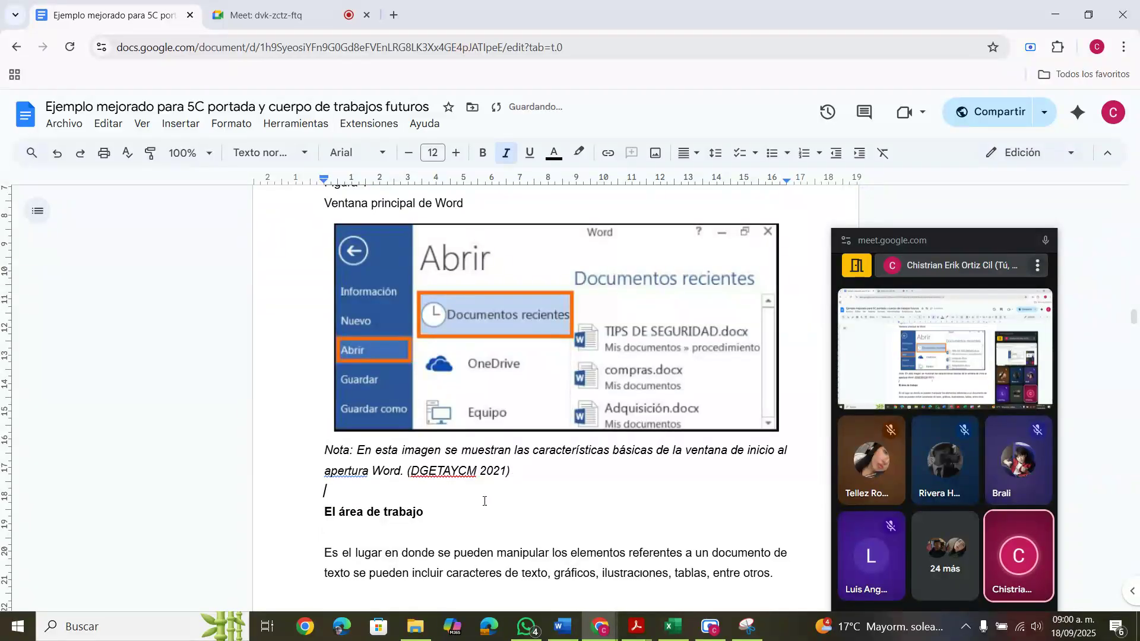
left_click(367, 474)
type("r")
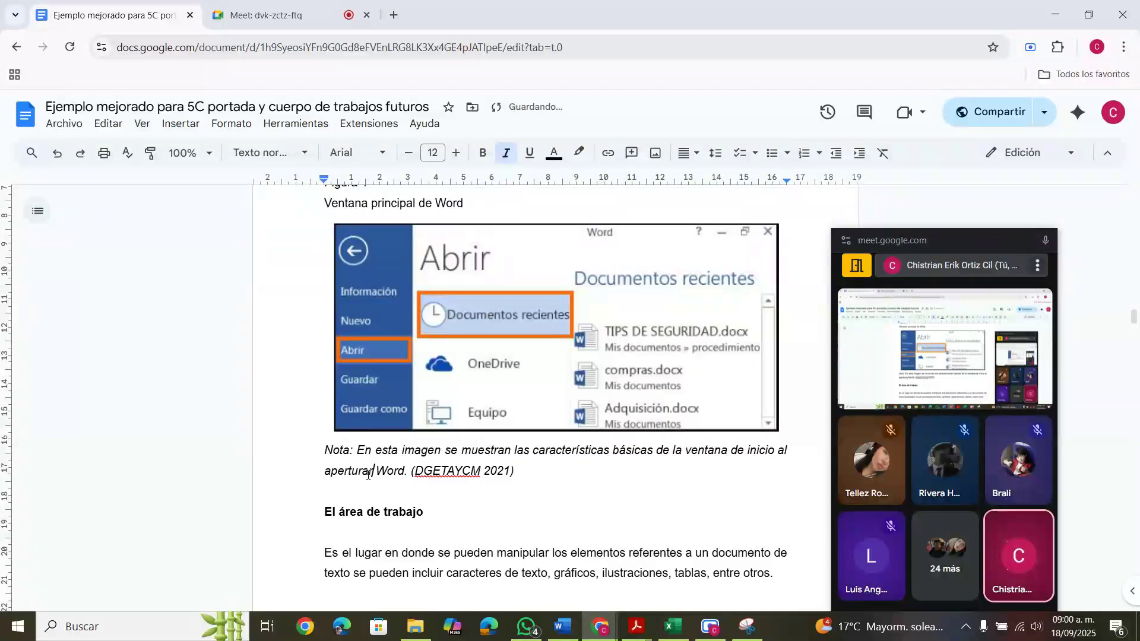
- Review the report from the figure note through the Marco teórico examples to the "Desarrollo" section
scroll(596, 540, "down", 1)
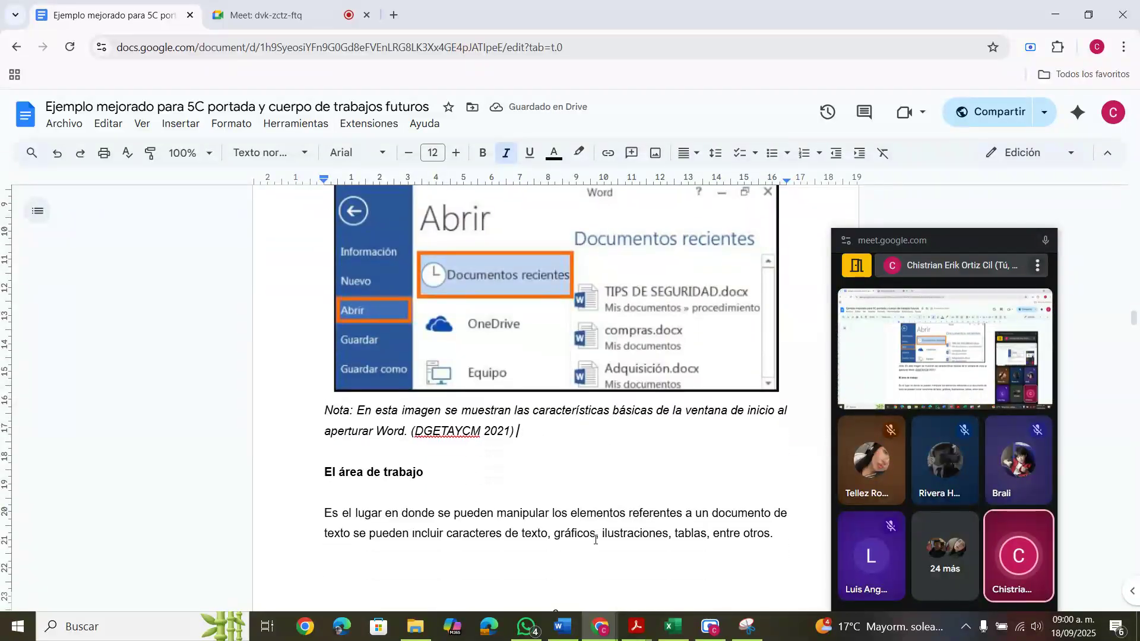
scroll(595, 540, "up", 2)
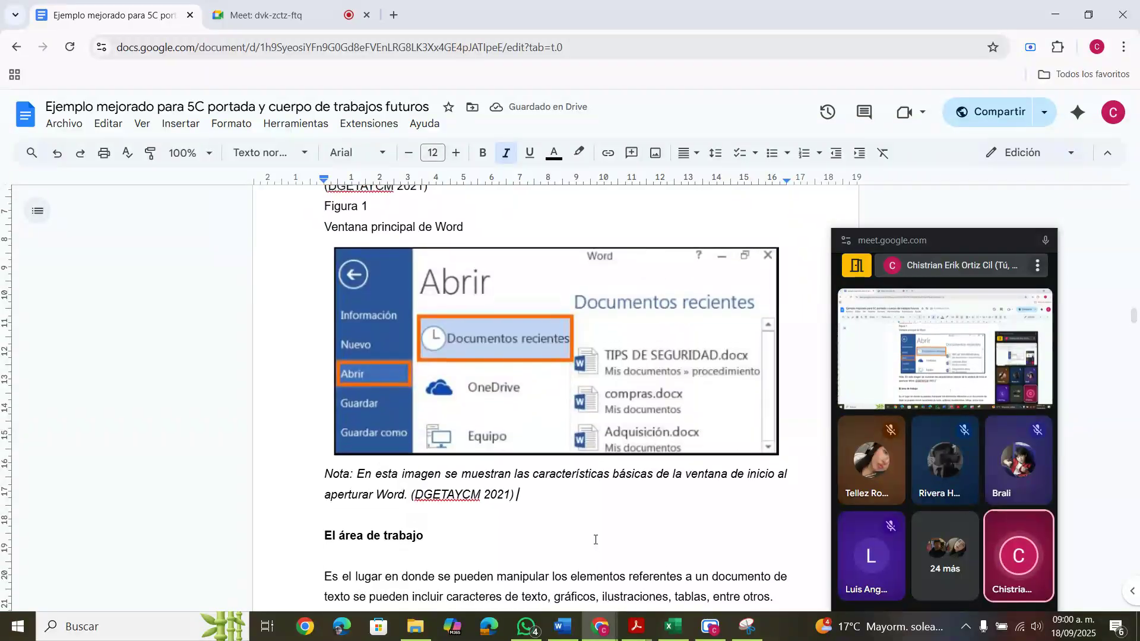
scroll(595, 539, "up", 1)
scroll(595, 540, "down", 3)
scroll(595, 540, "down", 4)
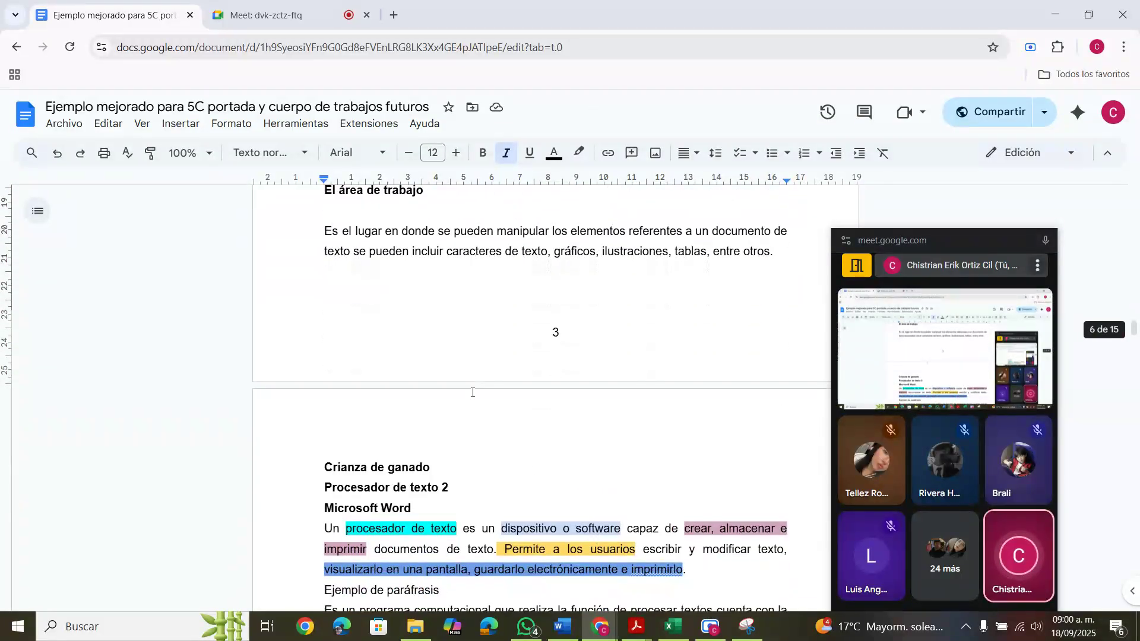
scroll(380, 231, "up", 1)
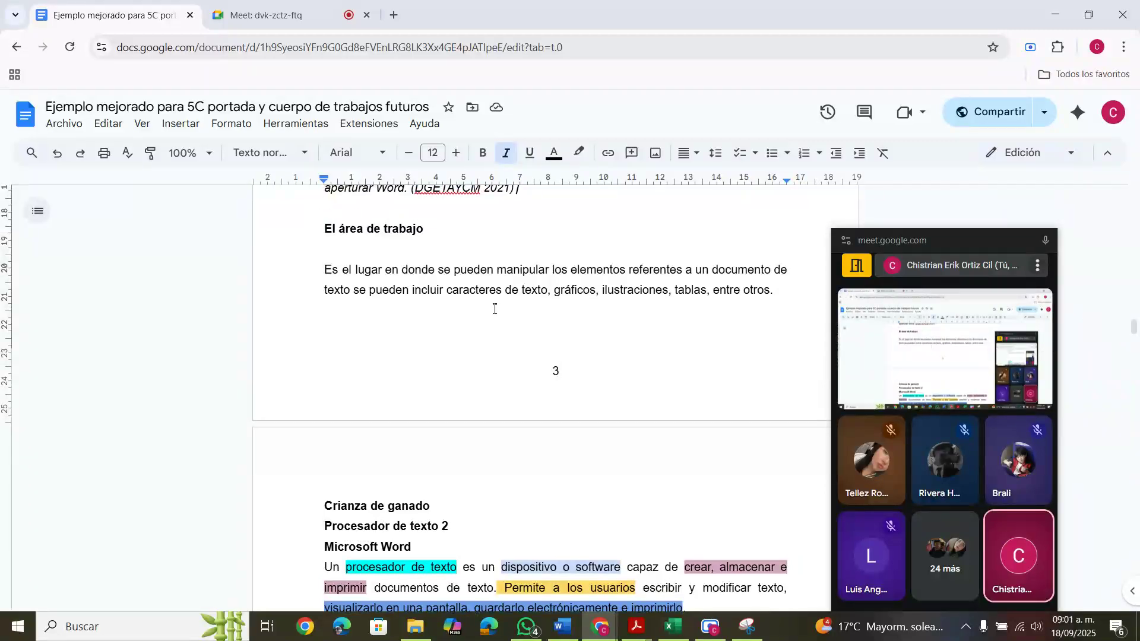
scroll(477, 411, "down", 20)
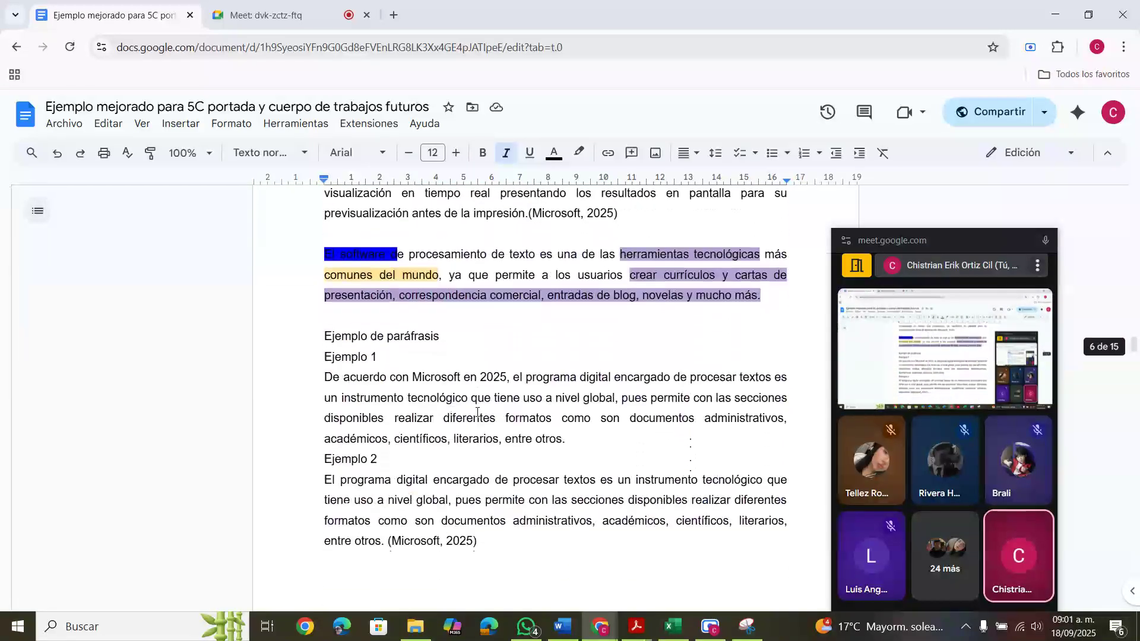
scroll(476, 411, "down", 9)
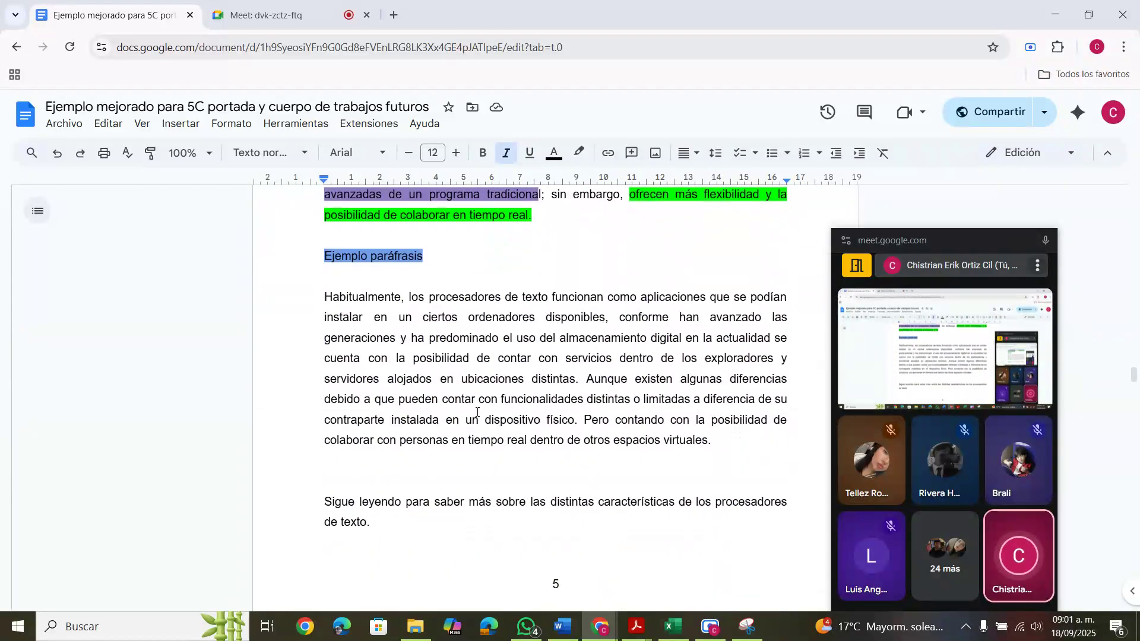
scroll(477, 411, "down", 12)
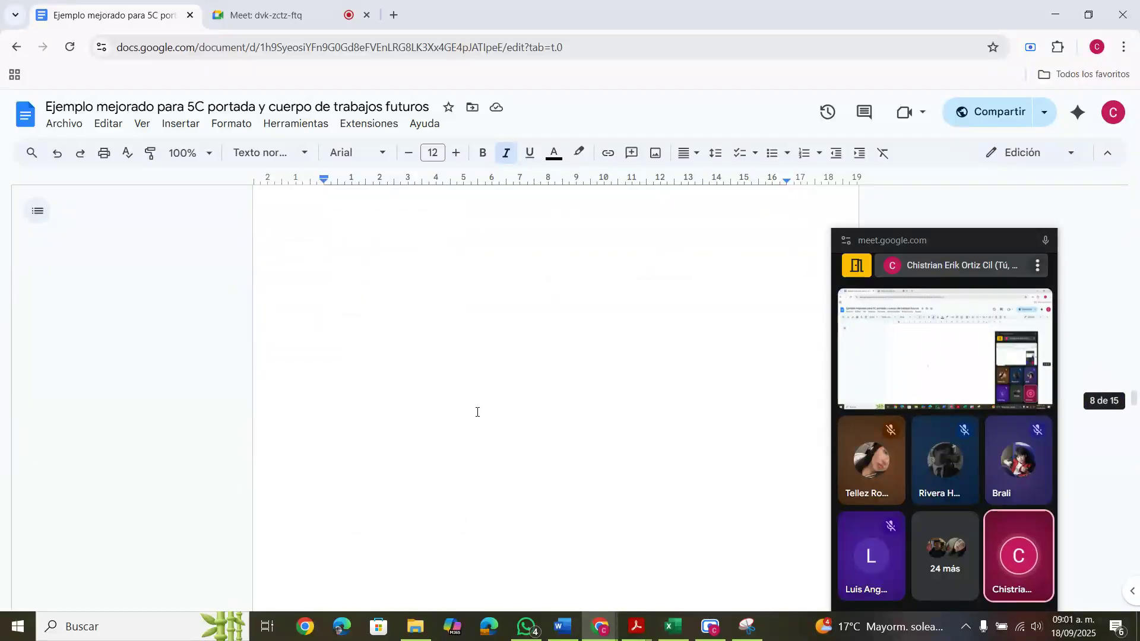
scroll(477, 411, "down", 3)
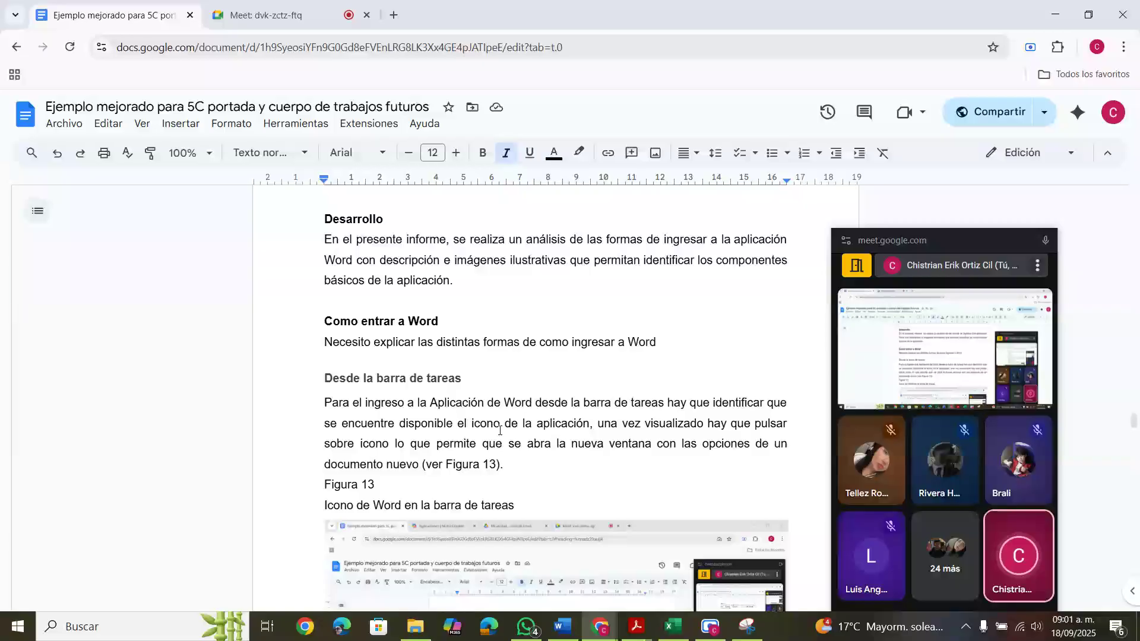
scroll(499, 430, "down", 1)
scroll(376, 253, "up", 1)
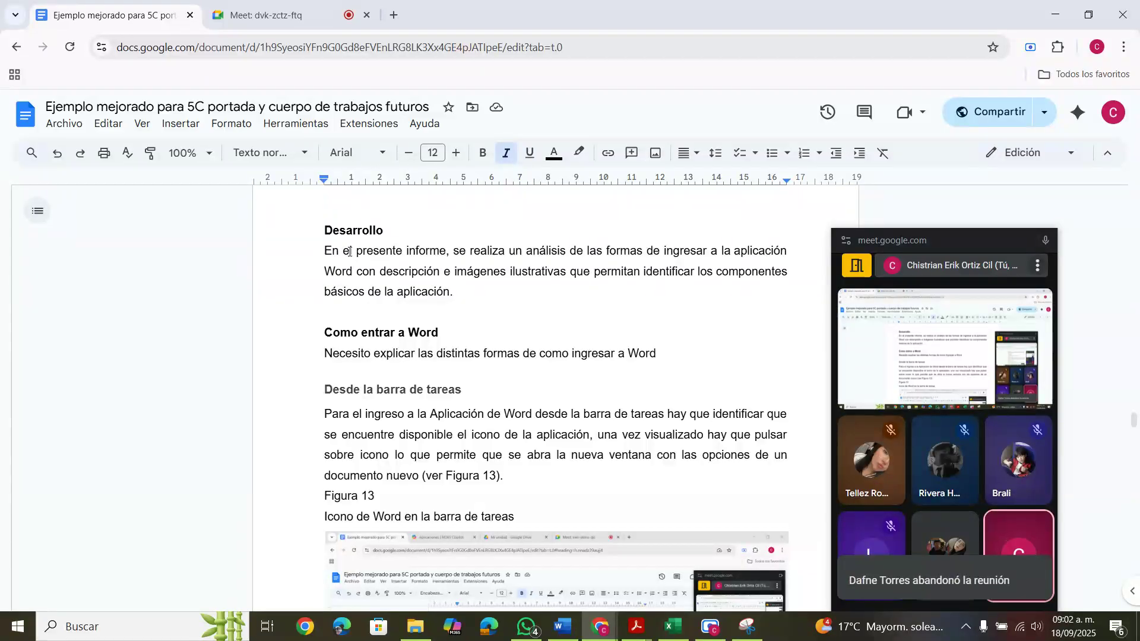
- Replace the word "informe" with "reporte" in the opening sentence under "Desarrollo"
left_click(444, 250)
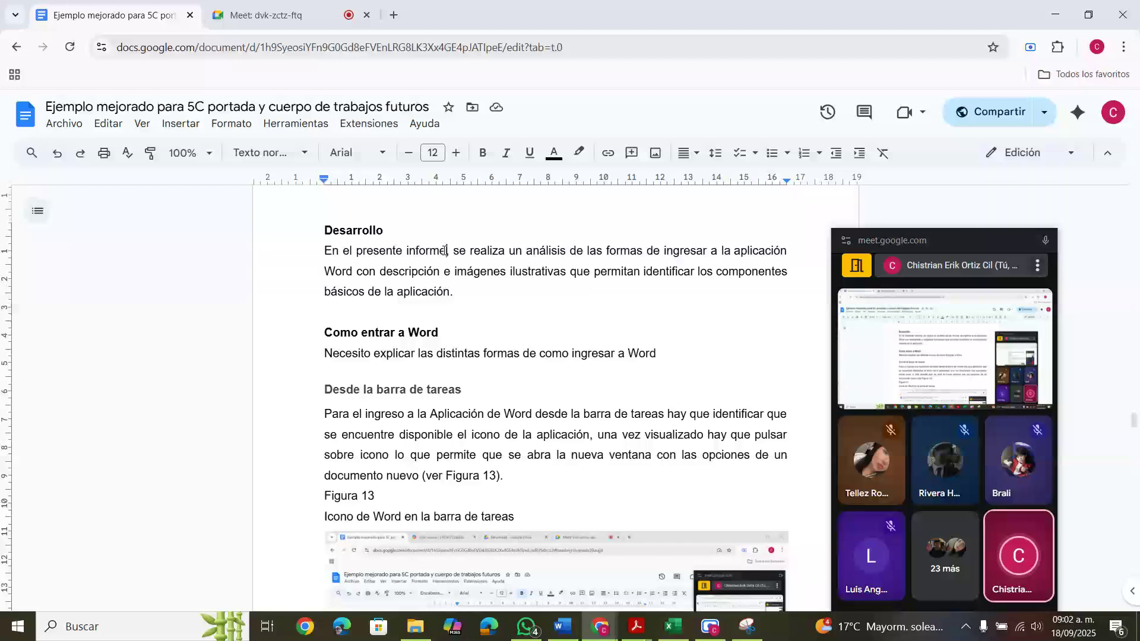
key("BackSpace")
key("BackSpace")
key("BackSpace")
key("BackSpace")
key("BackSpace")
key("BackSpace")
key("BackSpace")
type("rep")
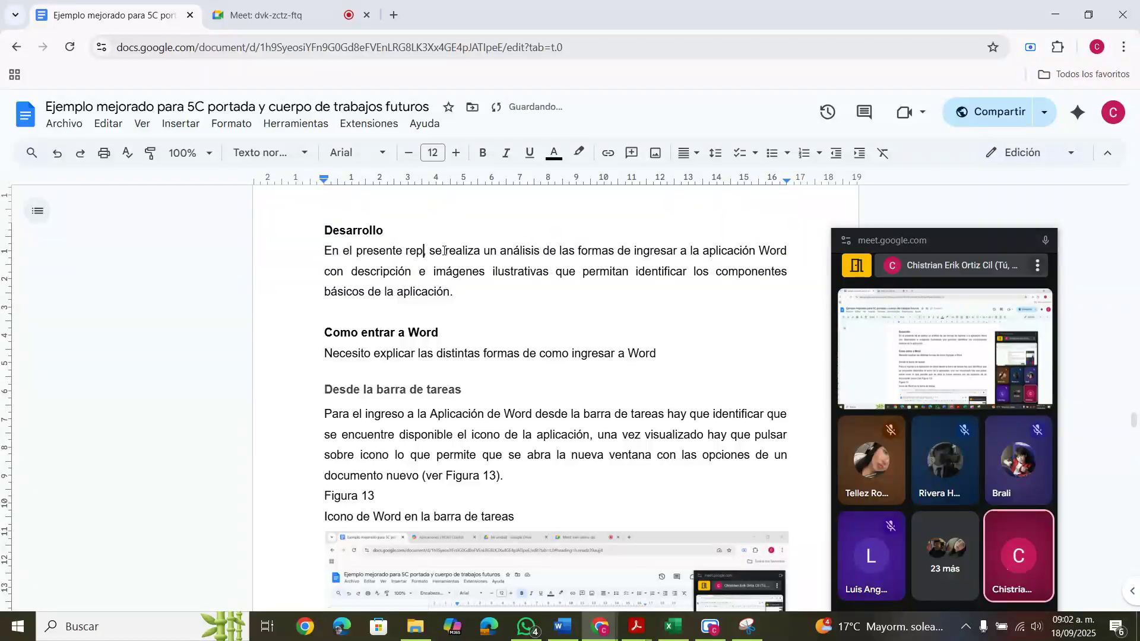
type("orte")
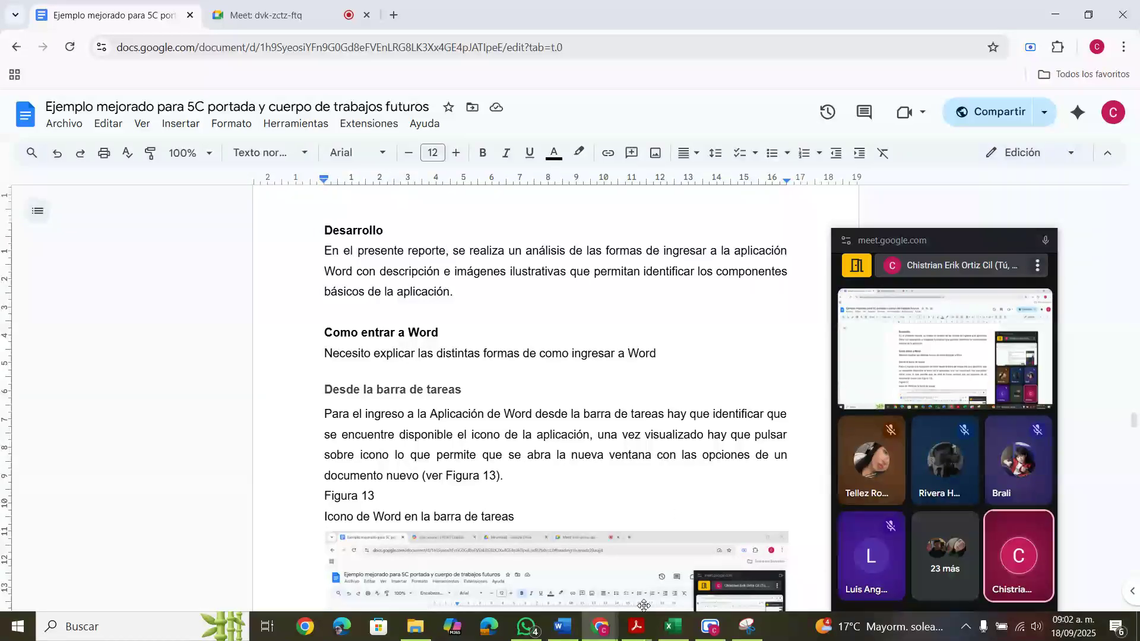
- Check the report's evaluation criteria in the Secuencia 1 PDF and return to the "Como entrar a Word" section of the report
mouse_move(641, 633)
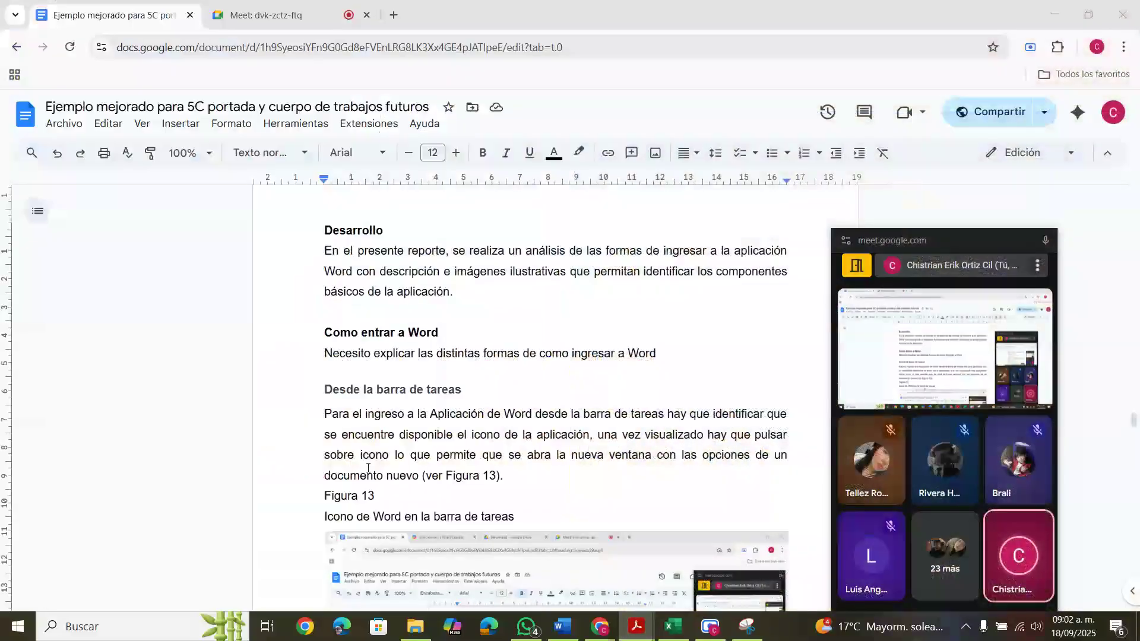
left_click(566, 581)
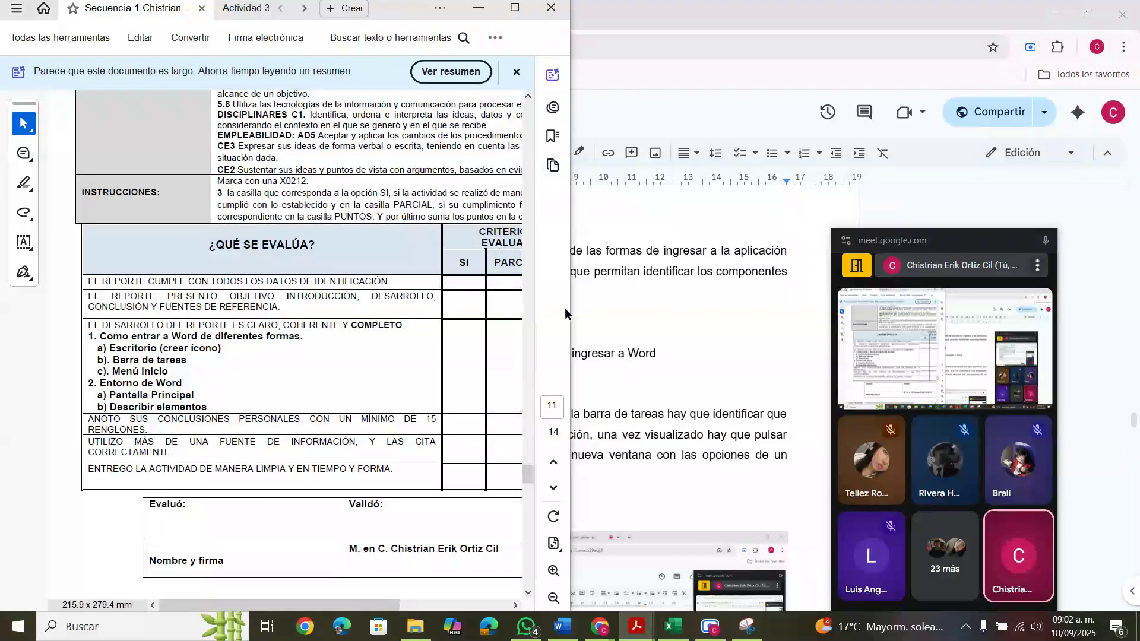
double_click(663, 333)
left_click(359, 364)
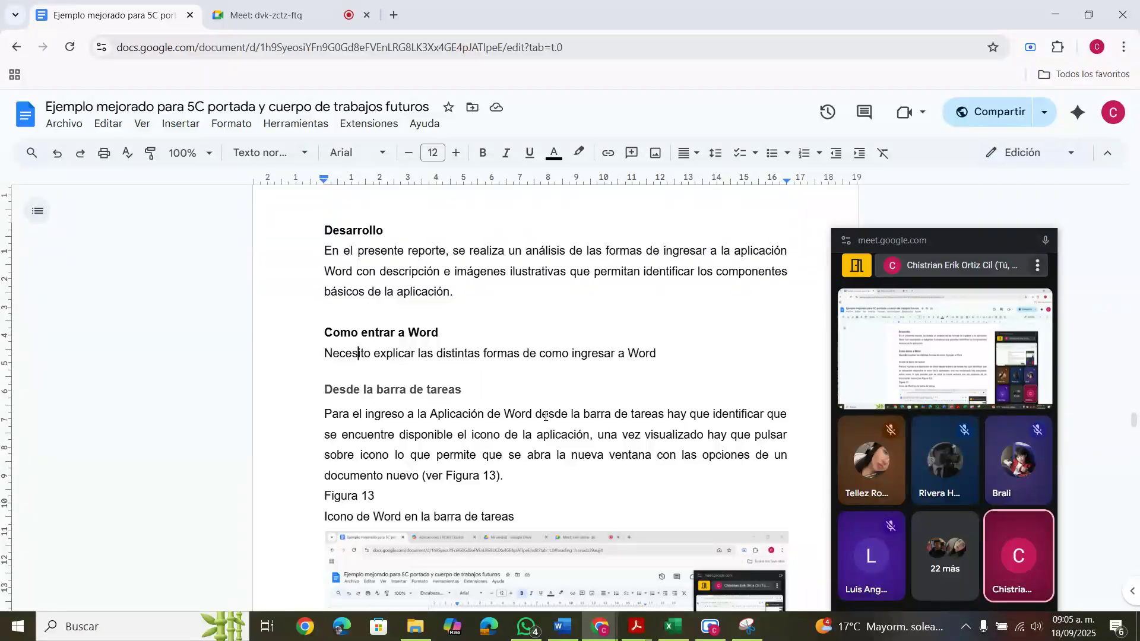
- Compare the captioned Figura 1 in the Marco teórico with Figura 13 and its note under "Desde la barra de tareas"
scroll(477, 438, "up", 15)
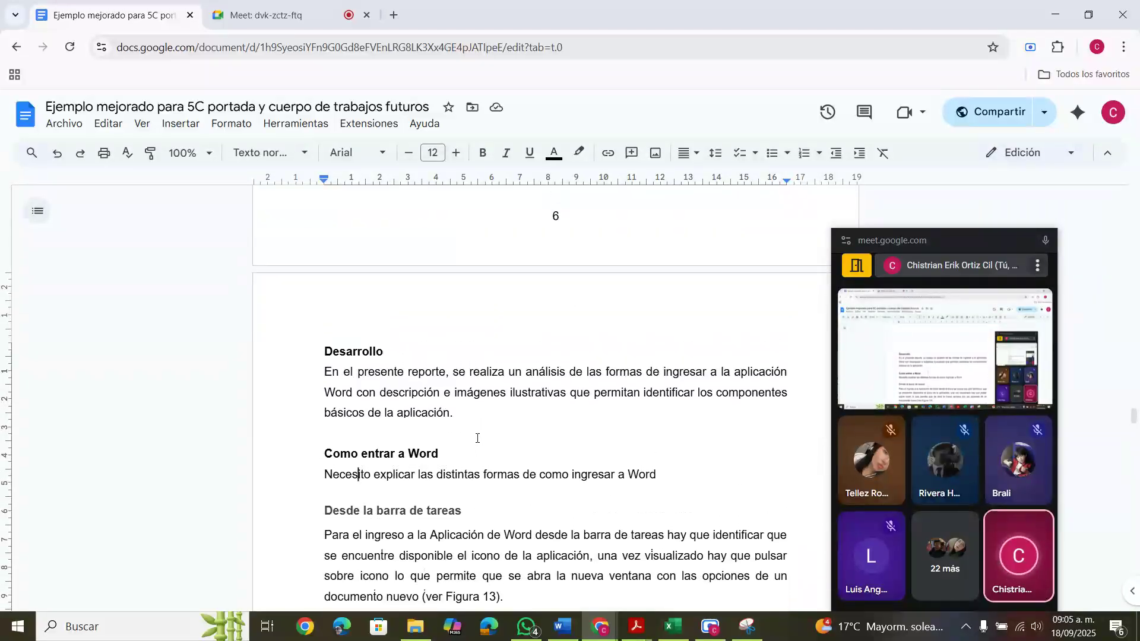
scroll(477, 438, "down", 15)
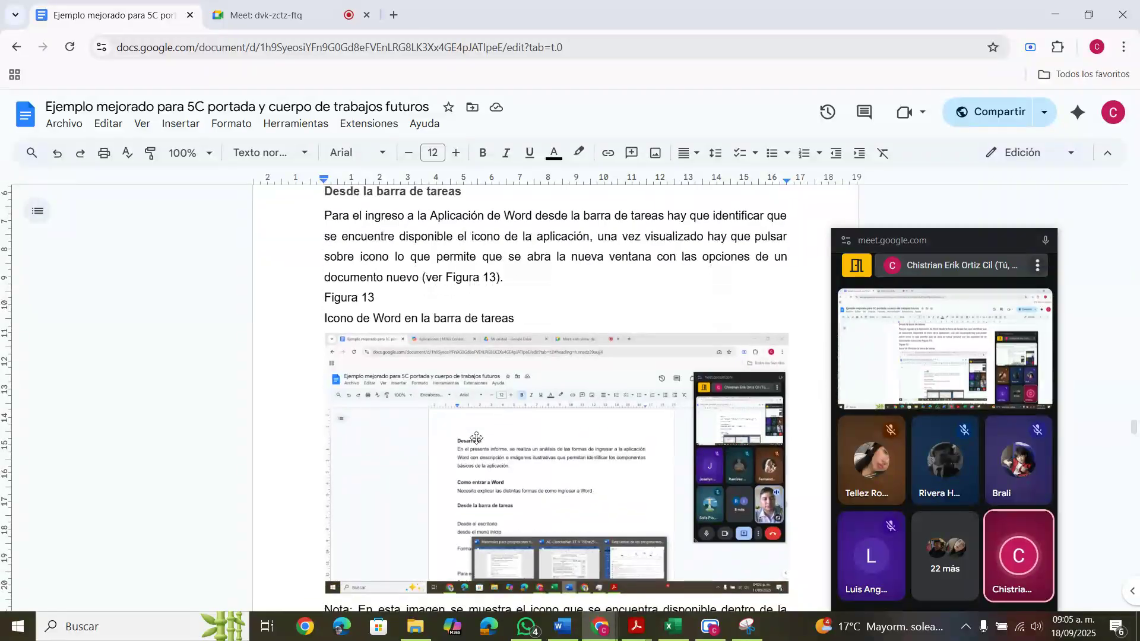
scroll(476, 438, "up", 3)
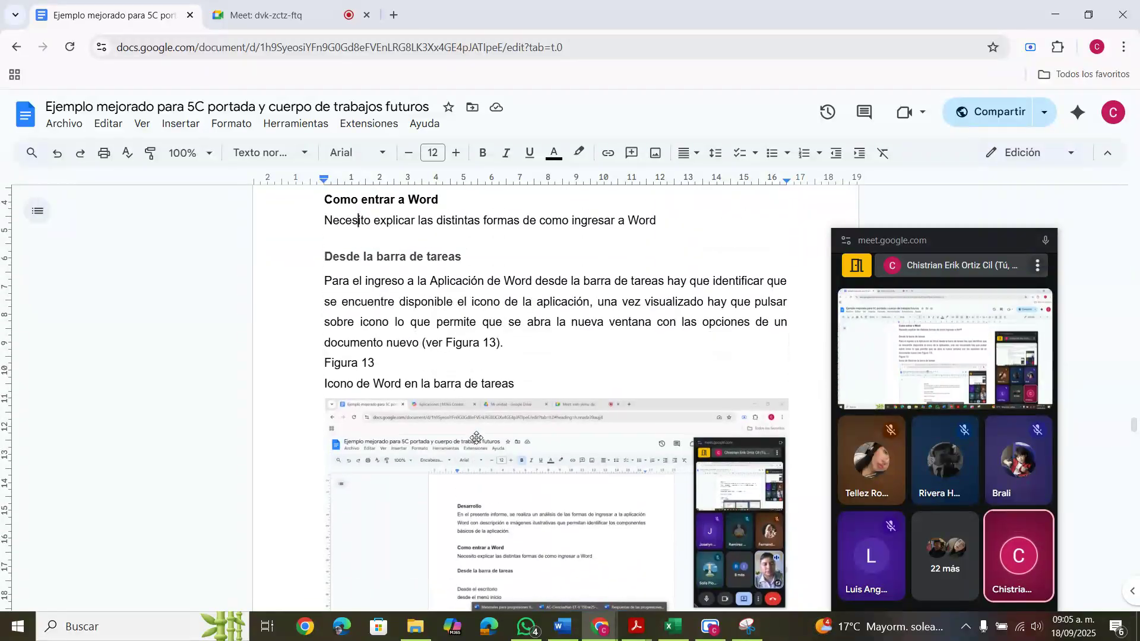
scroll(477, 438, "up", 1)
scroll(476, 438, "down", 3)
scroll(476, 438, "up", 20)
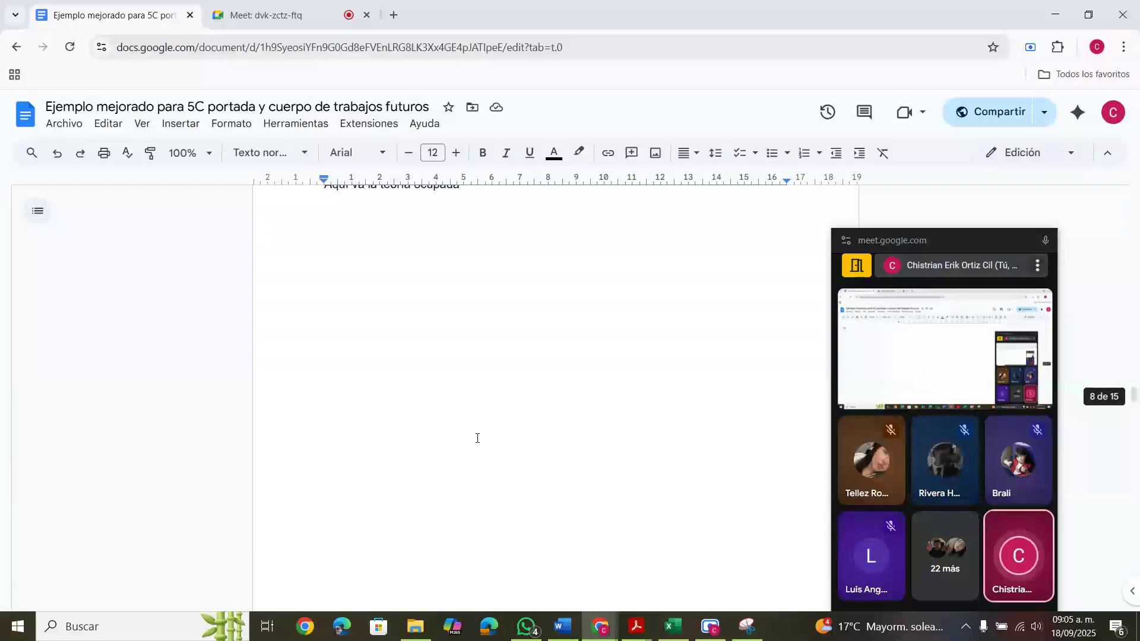
scroll(477, 438, "up", 20)
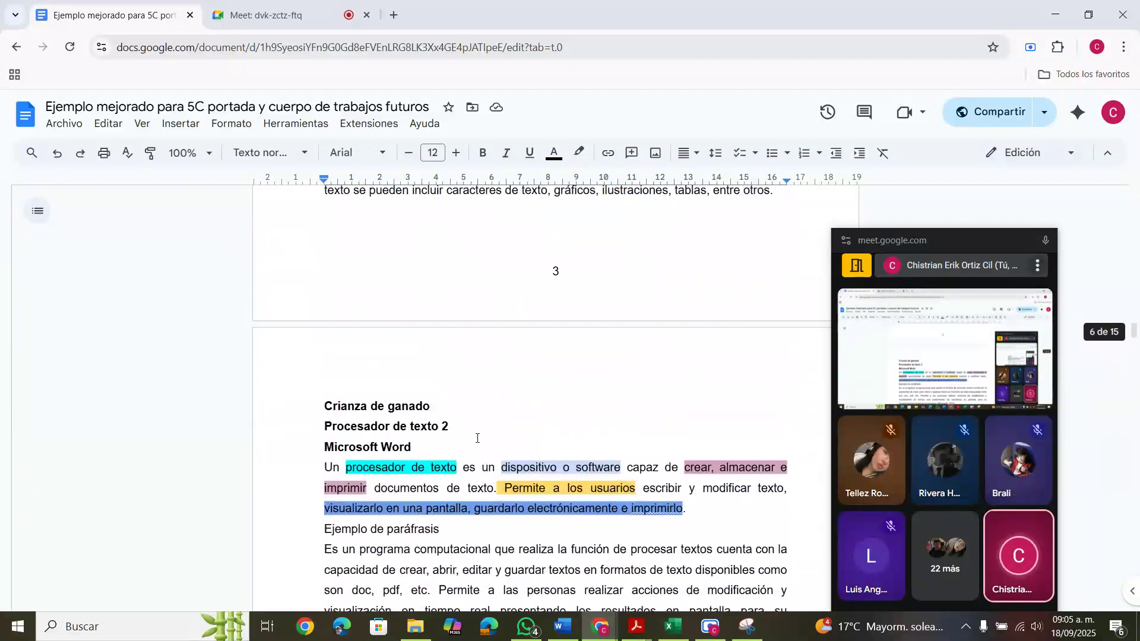
scroll(477, 438, "up", 2)
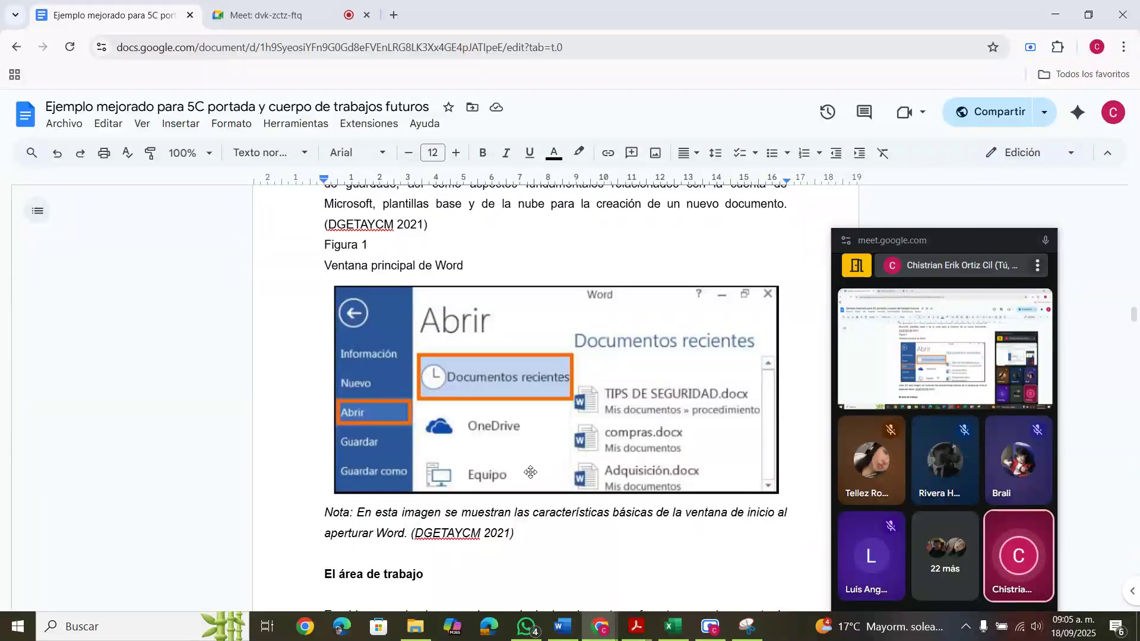
scroll(531, 472, "up", 3)
scroll(531, 472, "down", 3)
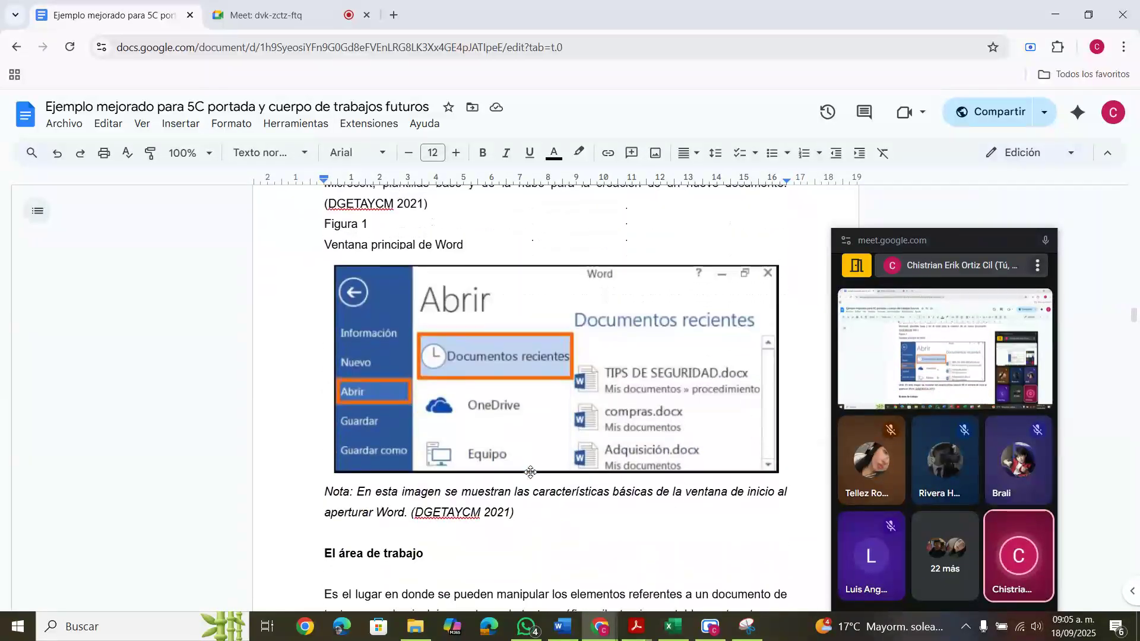
scroll(531, 472, "down", 7)
scroll(530, 472, "down", 12)
scroll(530, 472, "down", 20)
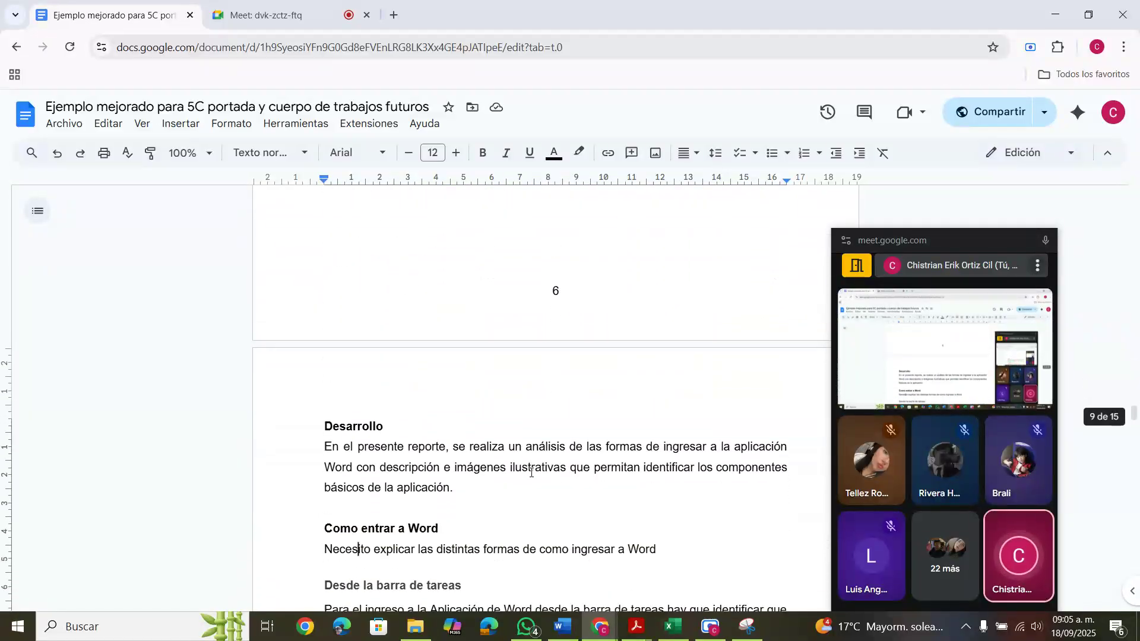
scroll(531, 473, "down", 8)
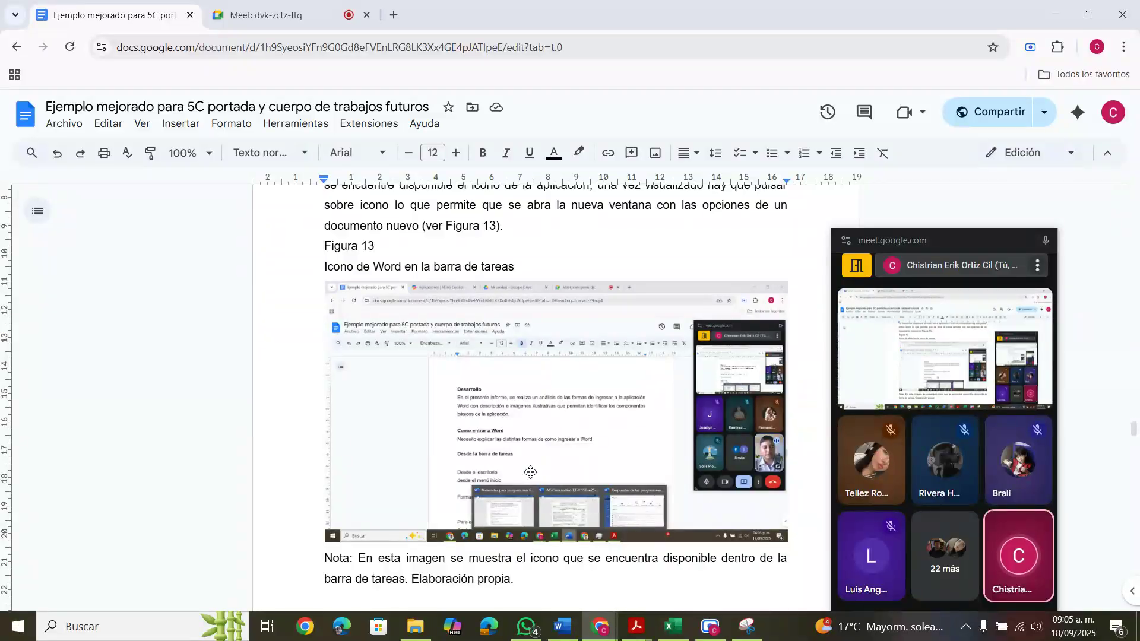
scroll(531, 472, "up", 3)
scroll(530, 472, "down", 1)
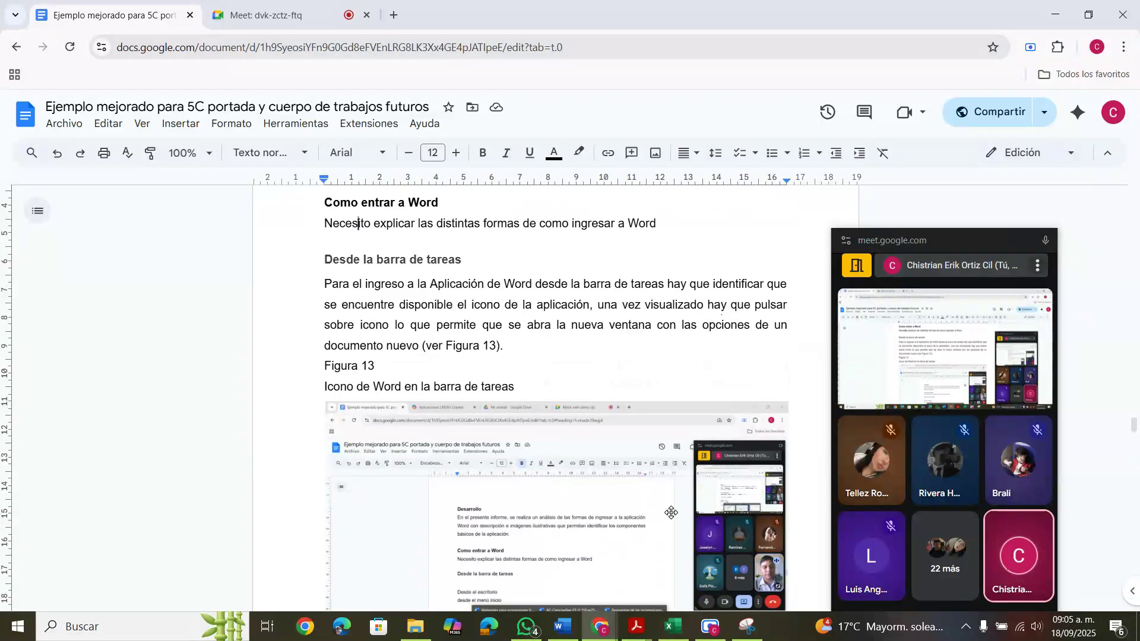
- Close the open Word window and minimize the report's browser window and the PDF reader to get to the desktop
mouse_move(563, 634)
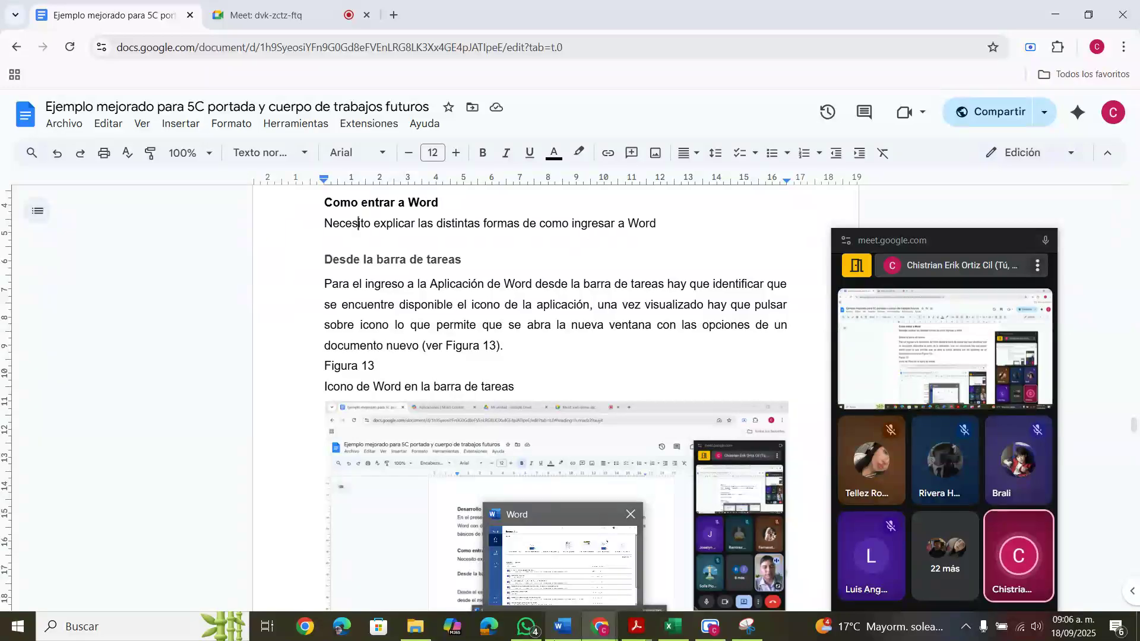
mouse_move(631, 521)
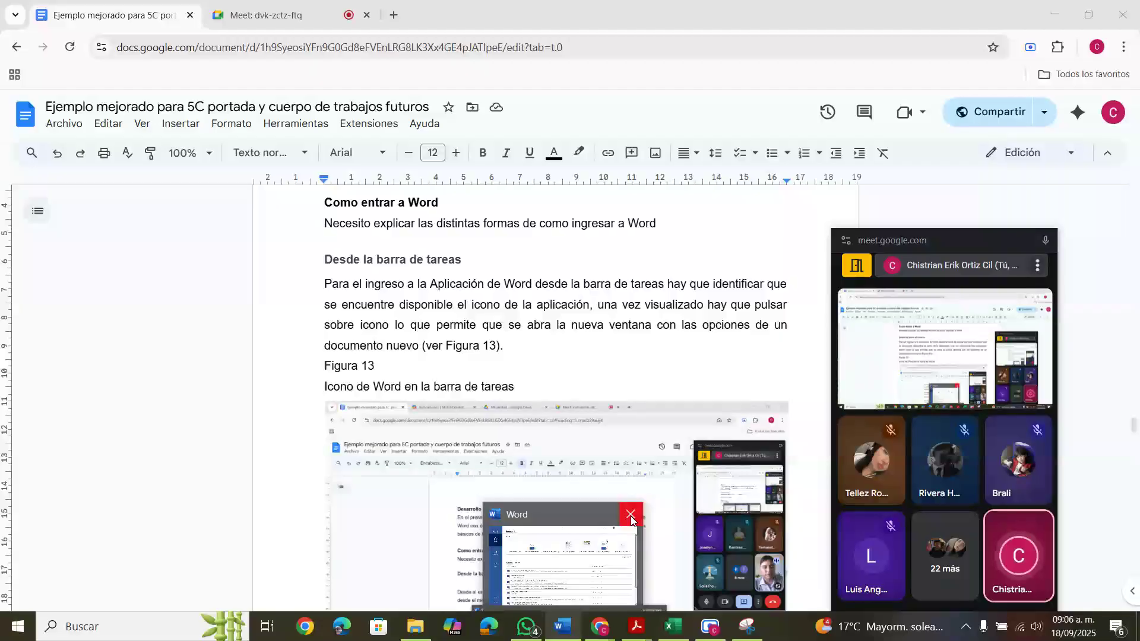
left_click(631, 520)
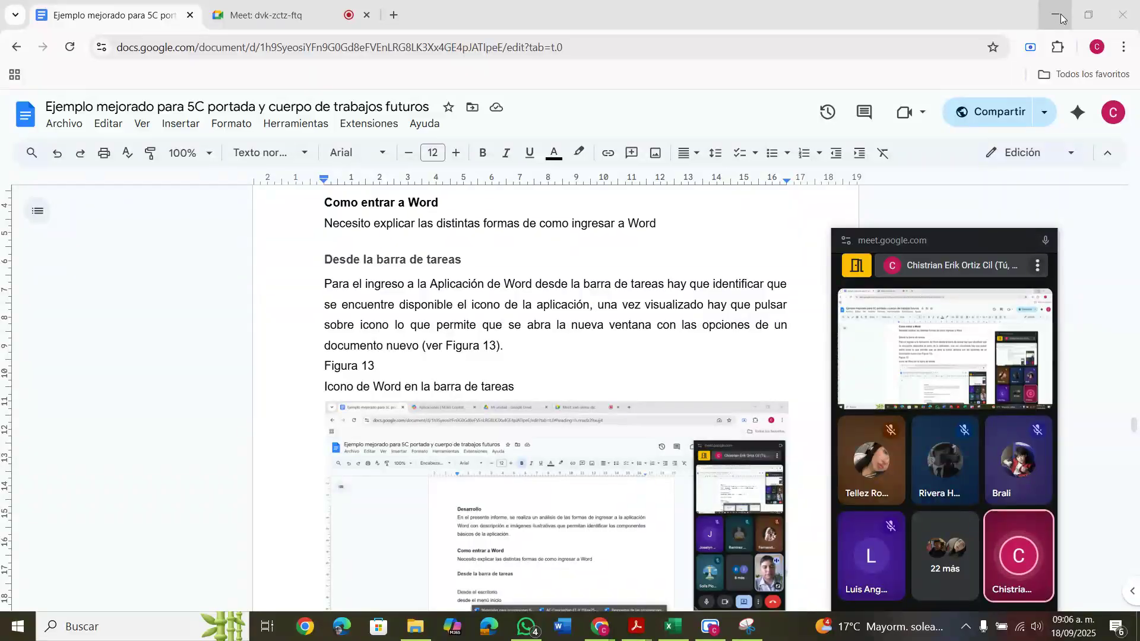
left_click(1061, 18)
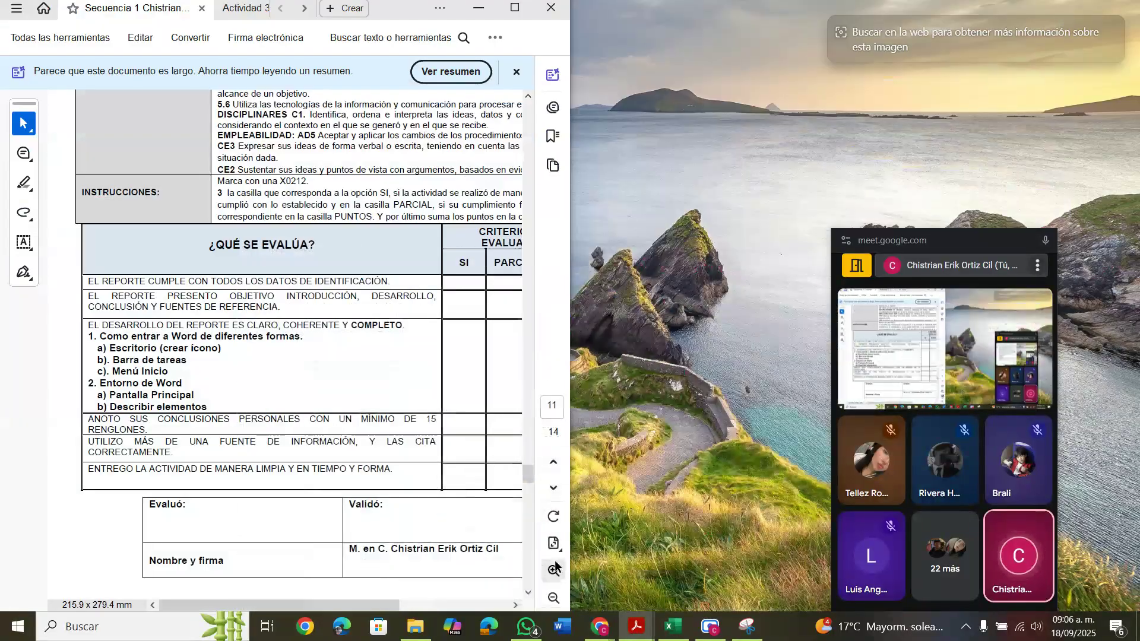
left_click(477, 12)
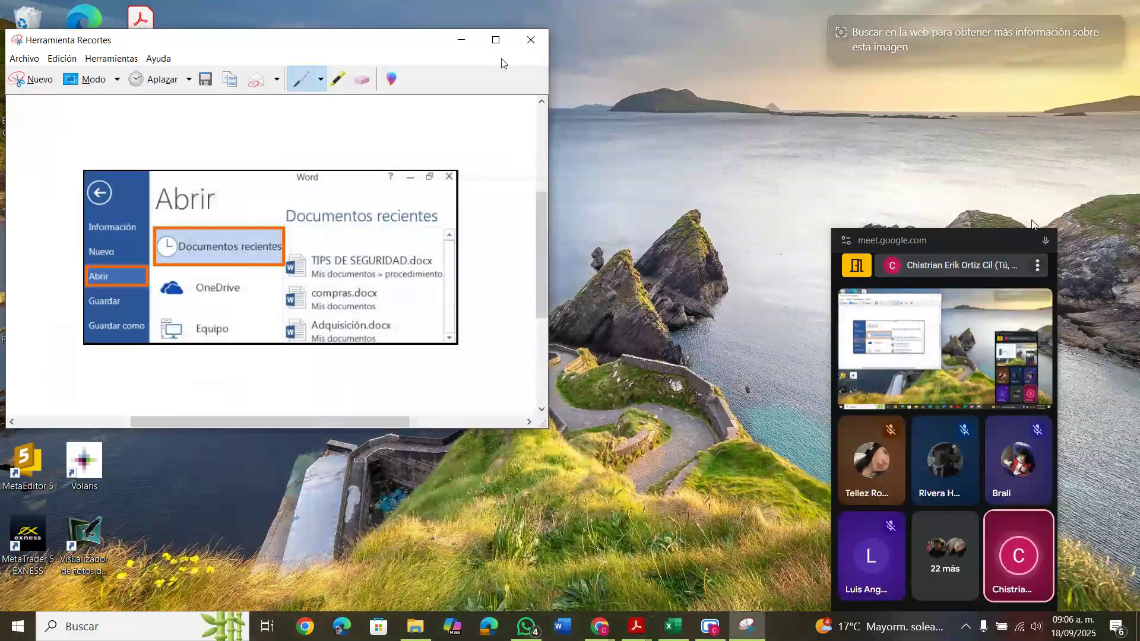
- Clear the Herramienta Recortes and Meet windows off the desktop for a full-screen screenshot, then bring the Meet window back
left_click(461, 39)
left_click_drag(962, 240, 1070, 640)
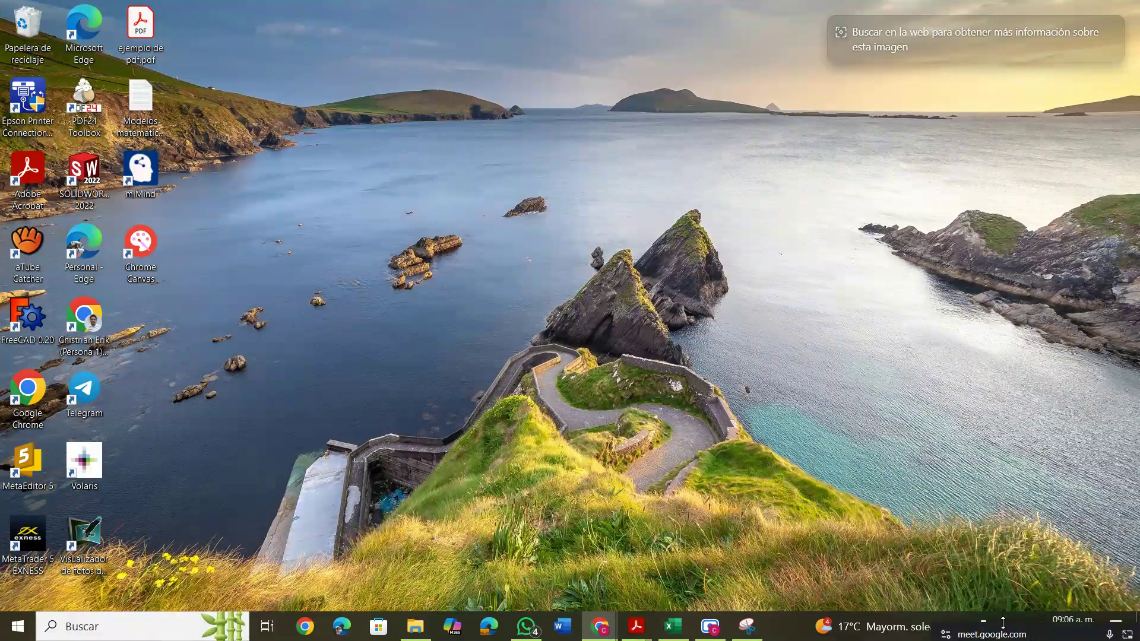
left_click_drag(969, 637, 898, 95)
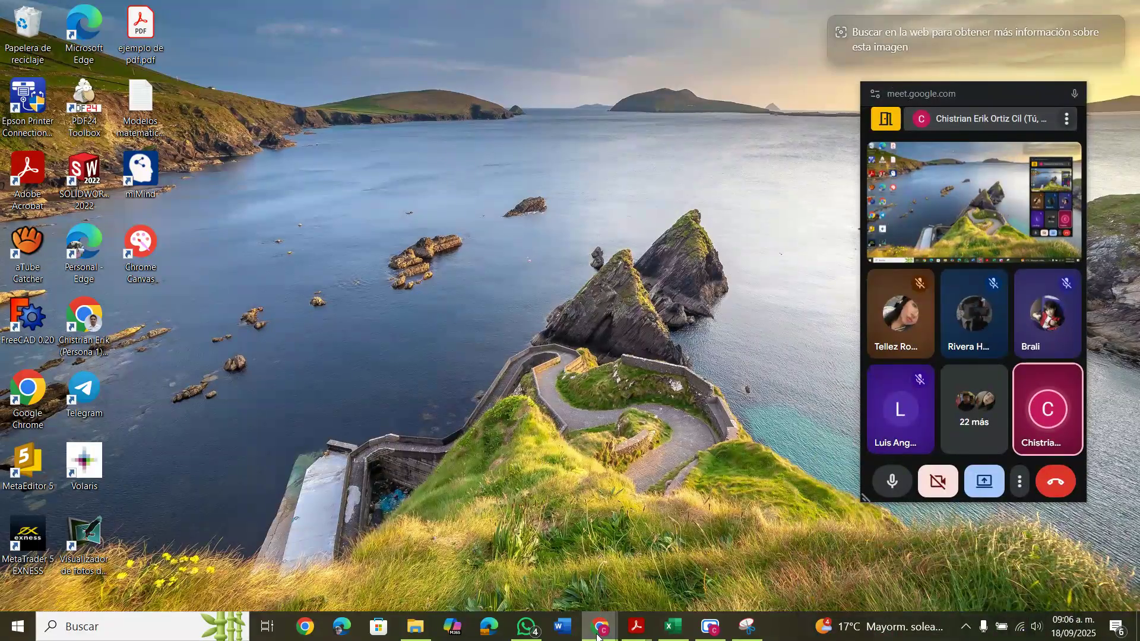
- Switch back to the report and paste the desktop screenshot on a new line under "Icono de Word en la barra de tareas"
mouse_move(598, 627)
left_click(430, 576)
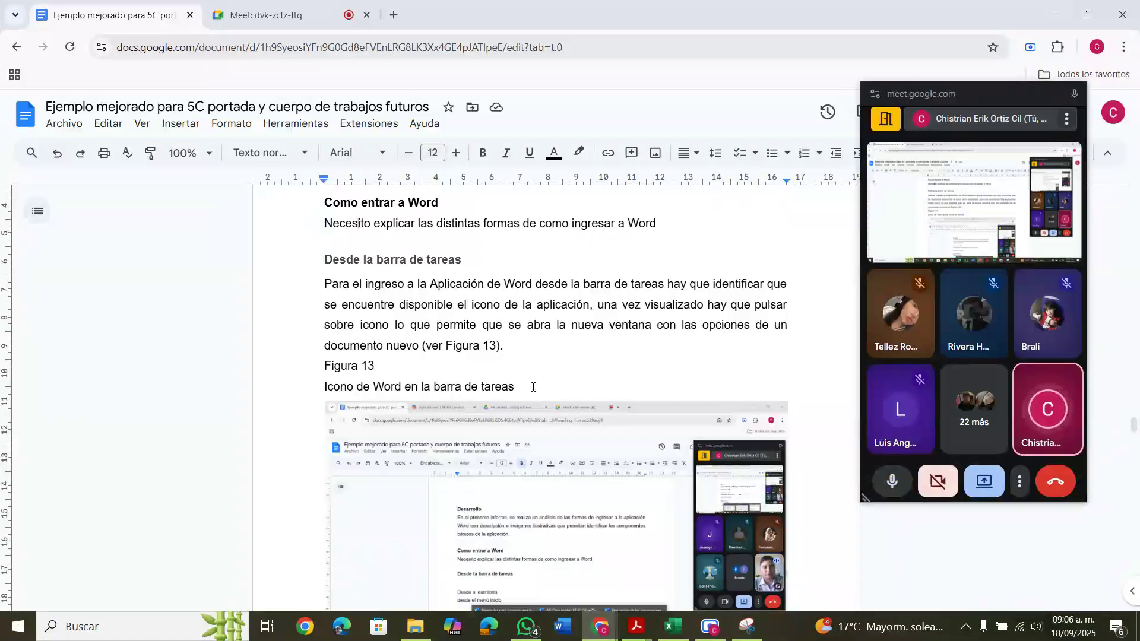
left_click(526, 389)
key("Return")
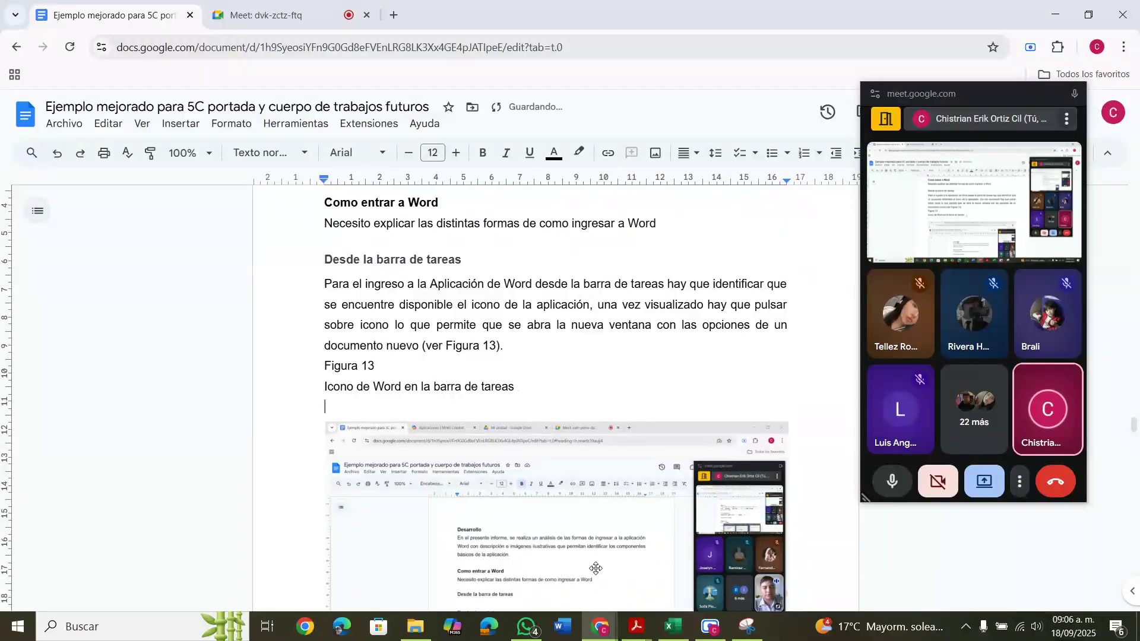
key("ctrl+v")
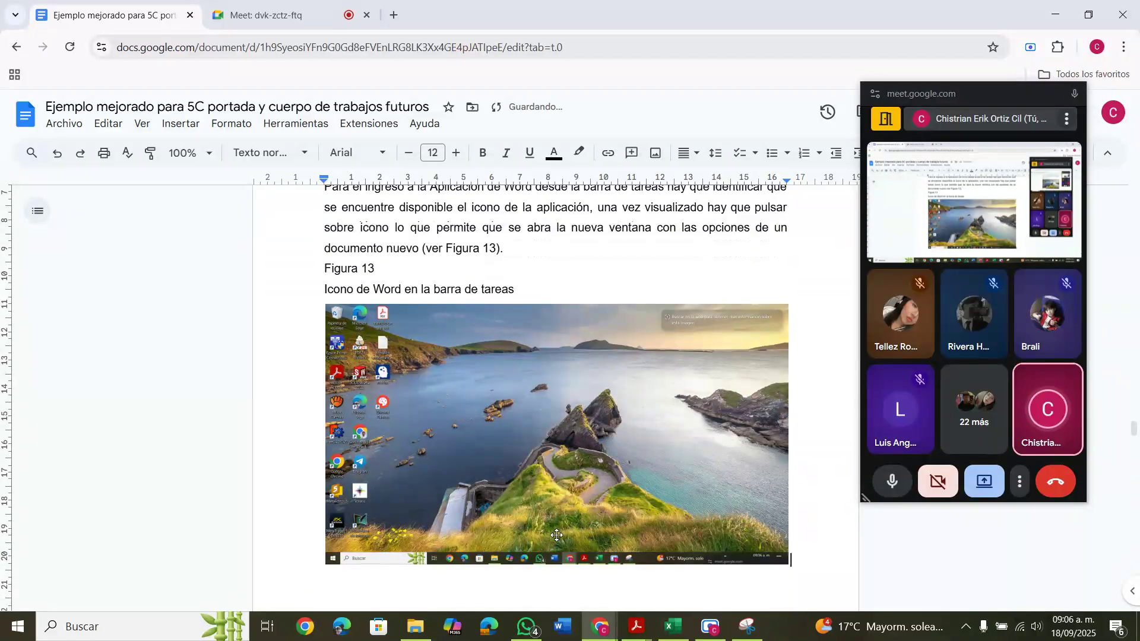
left_click(580, 475)
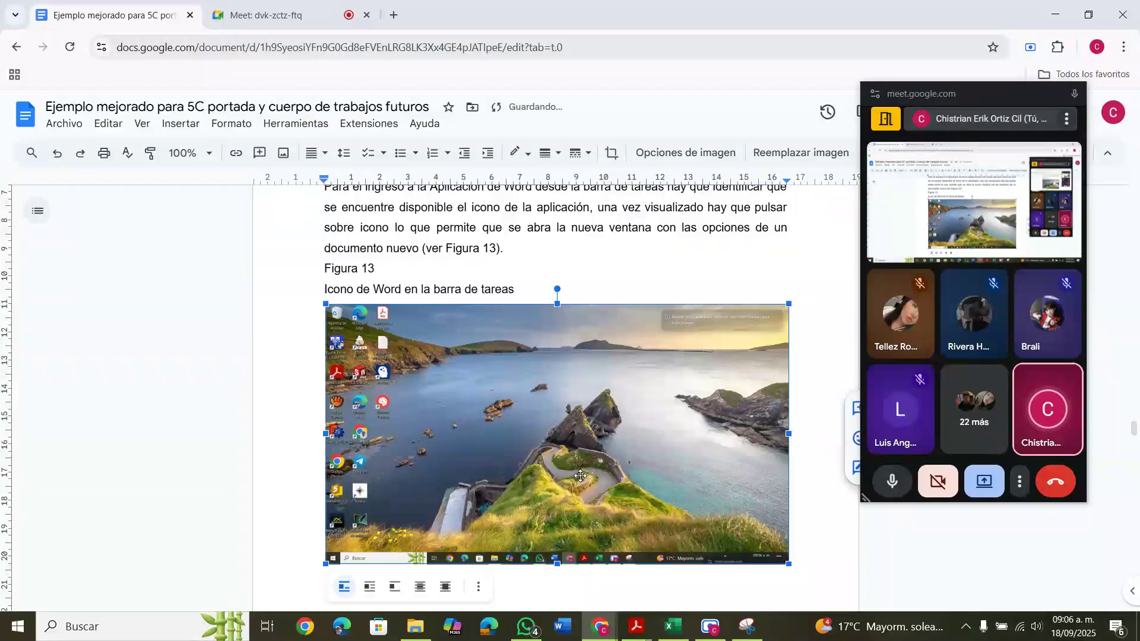
right_click(580, 475)
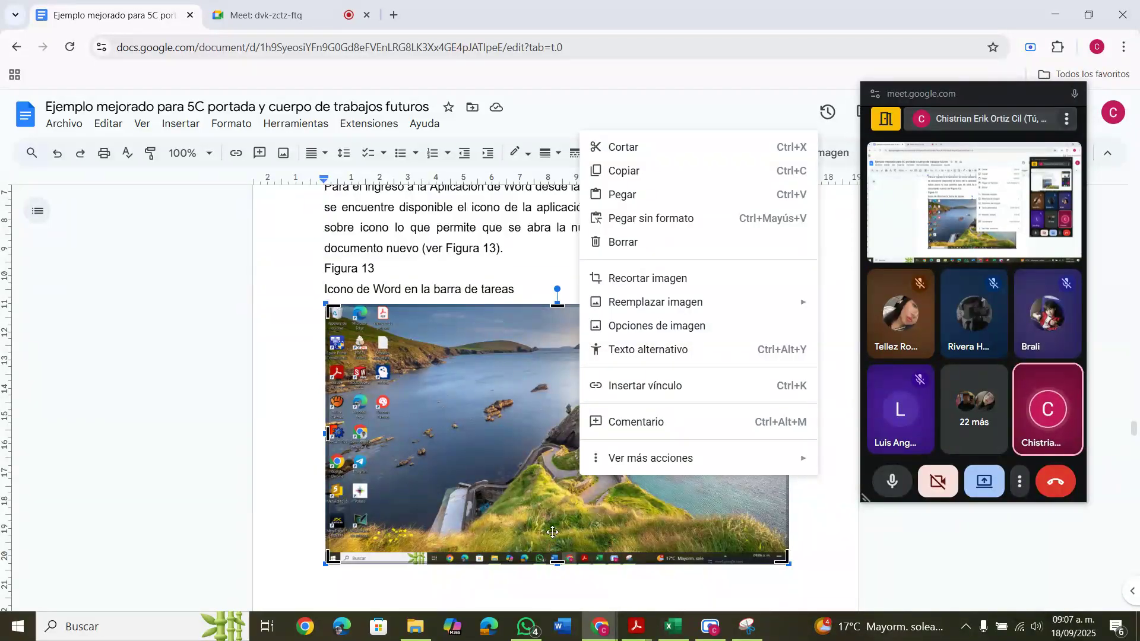
left_click(536, 527)
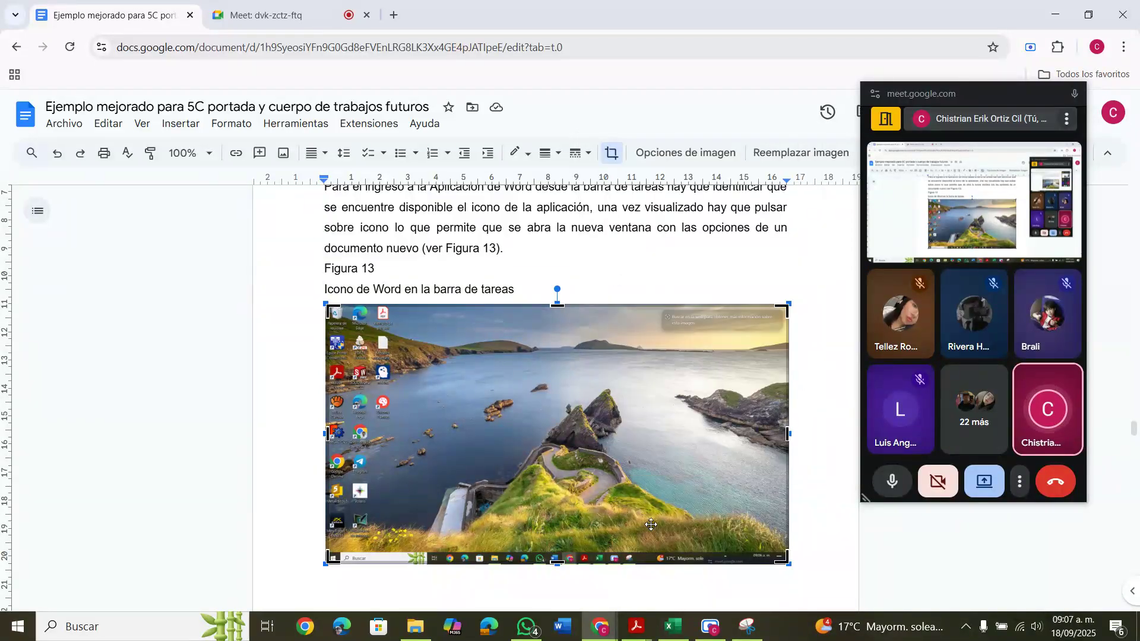
left_click(837, 500)
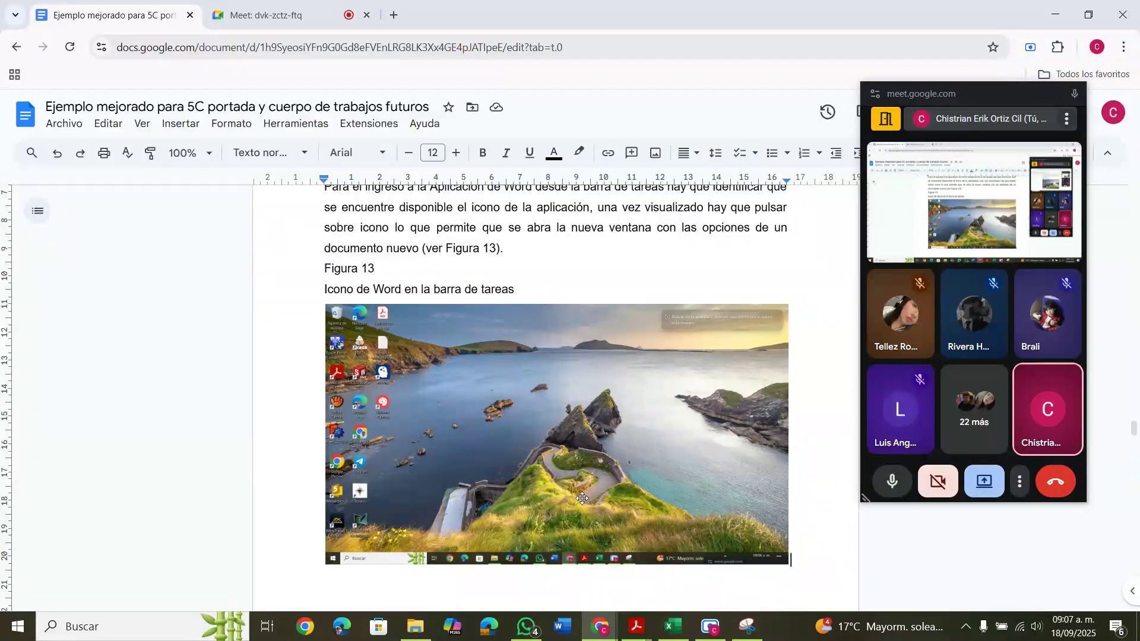
- Delete the old Figura 13 screenshot below the new desktop image and the empty line left above the note
scroll(556, 462, "down", 2)
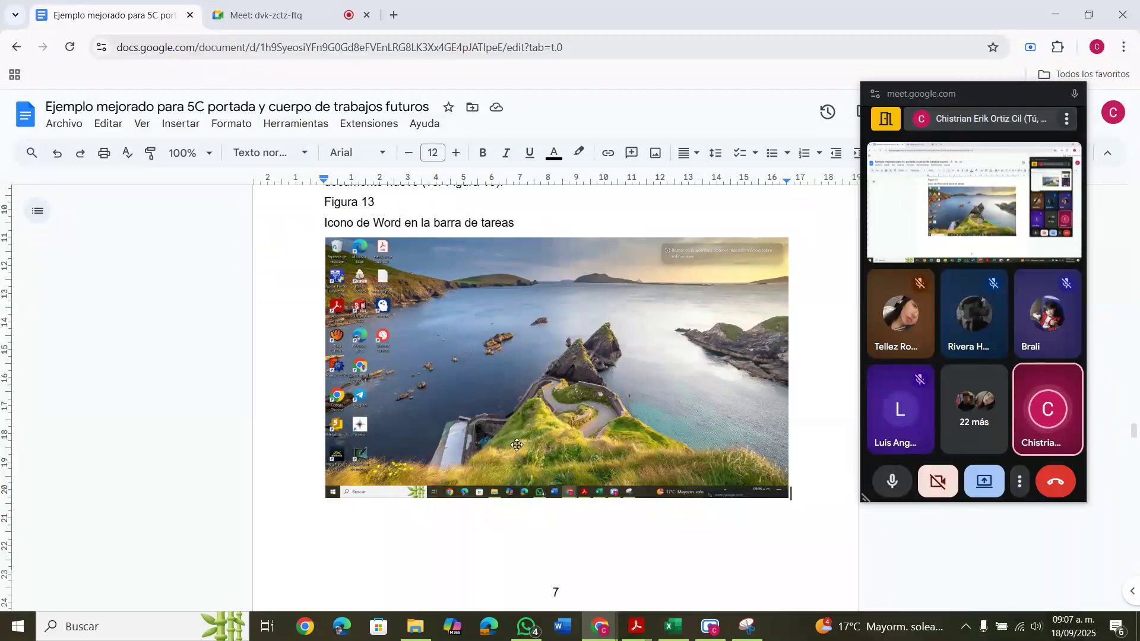
scroll(536, 542, "down", 4)
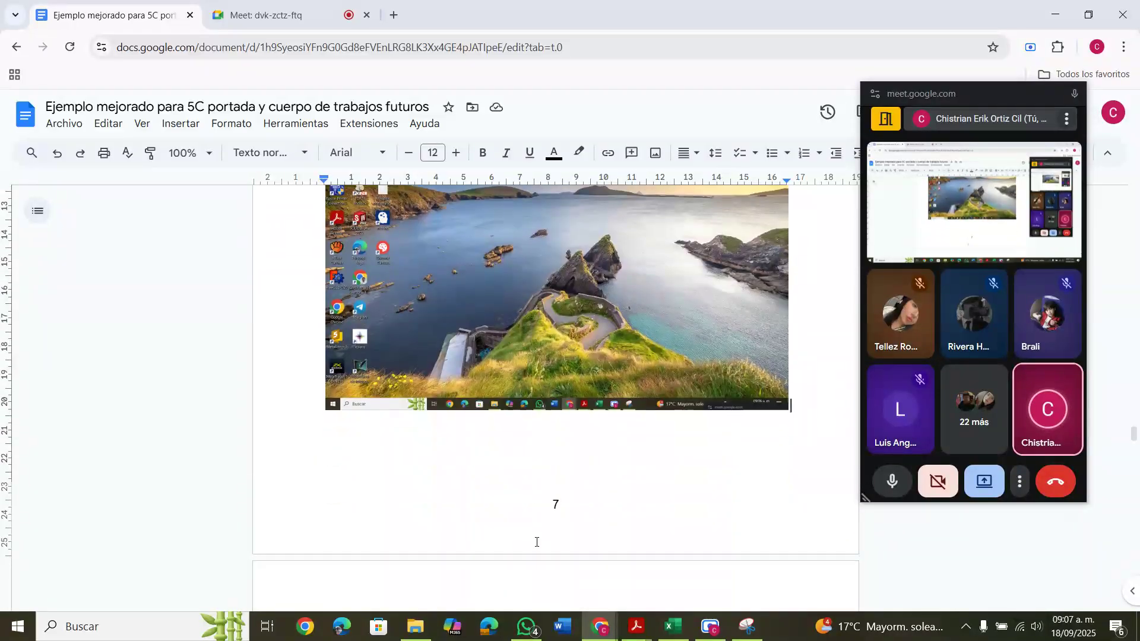
scroll(535, 541, "down", 4)
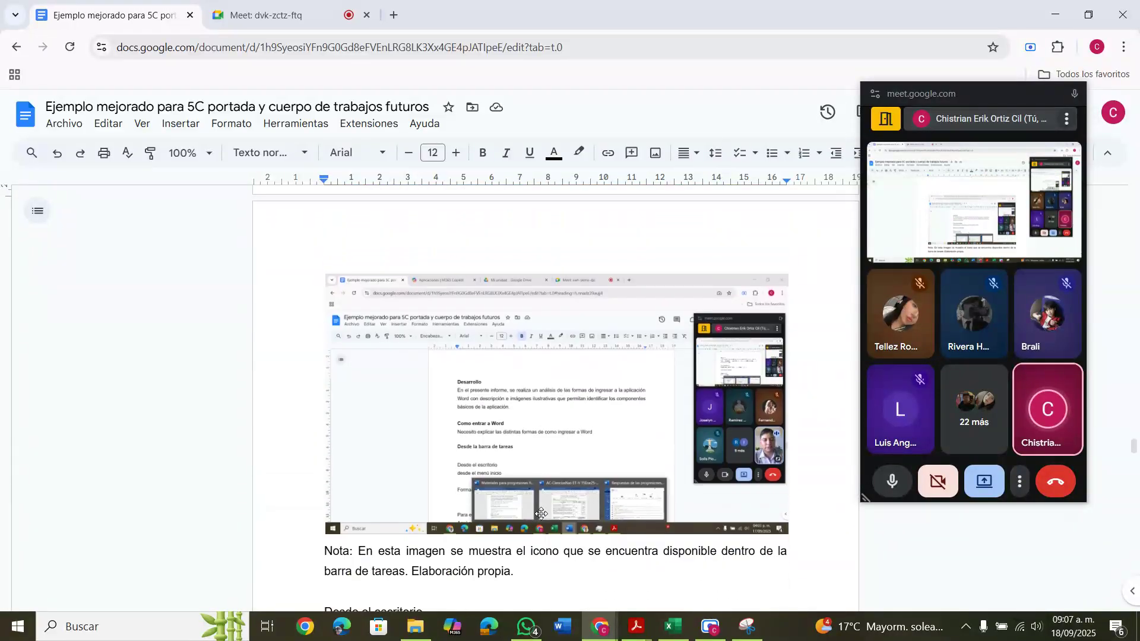
left_click(559, 397)
key("Delete")
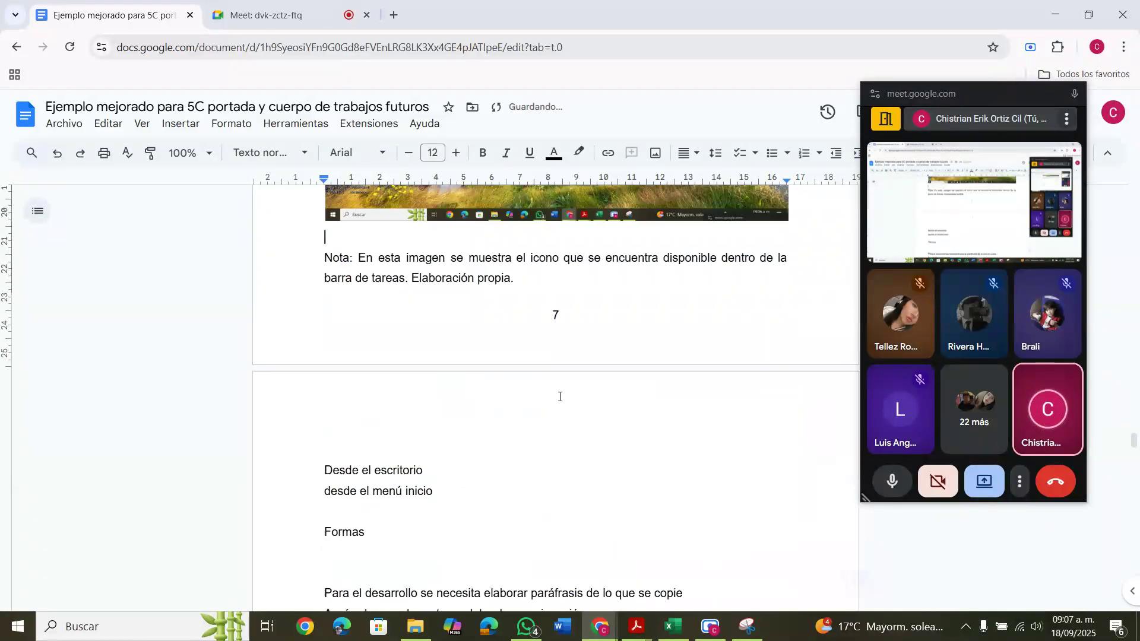
scroll(640, 353, "up", 9)
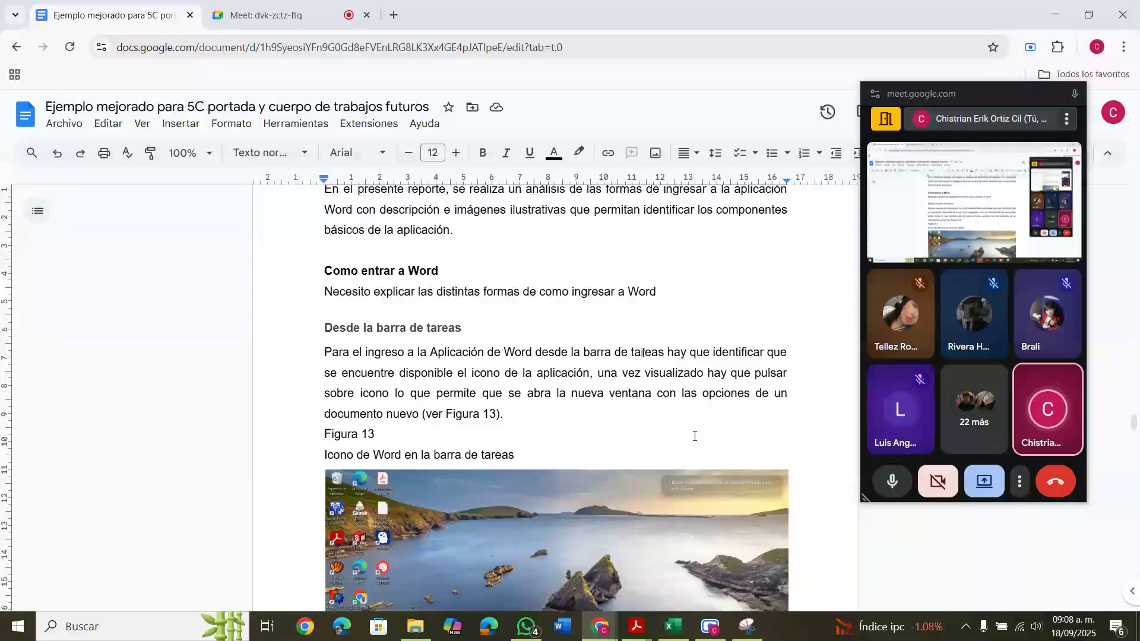
scroll(683, 439, "down", 1)
scroll(674, 443, "down", 4)
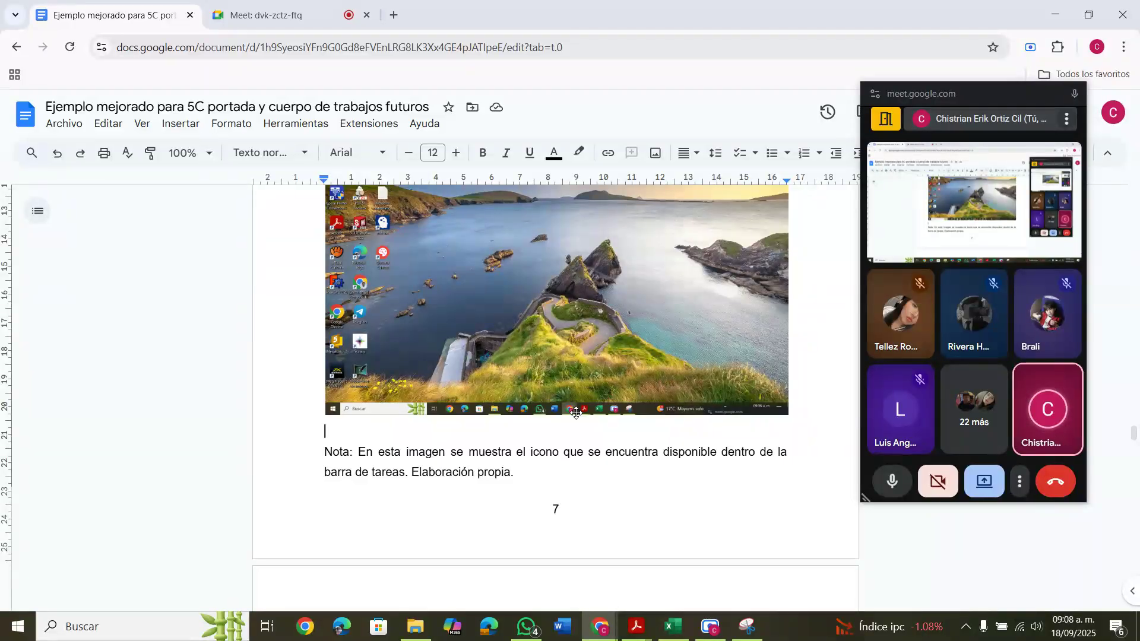
key("Delete")
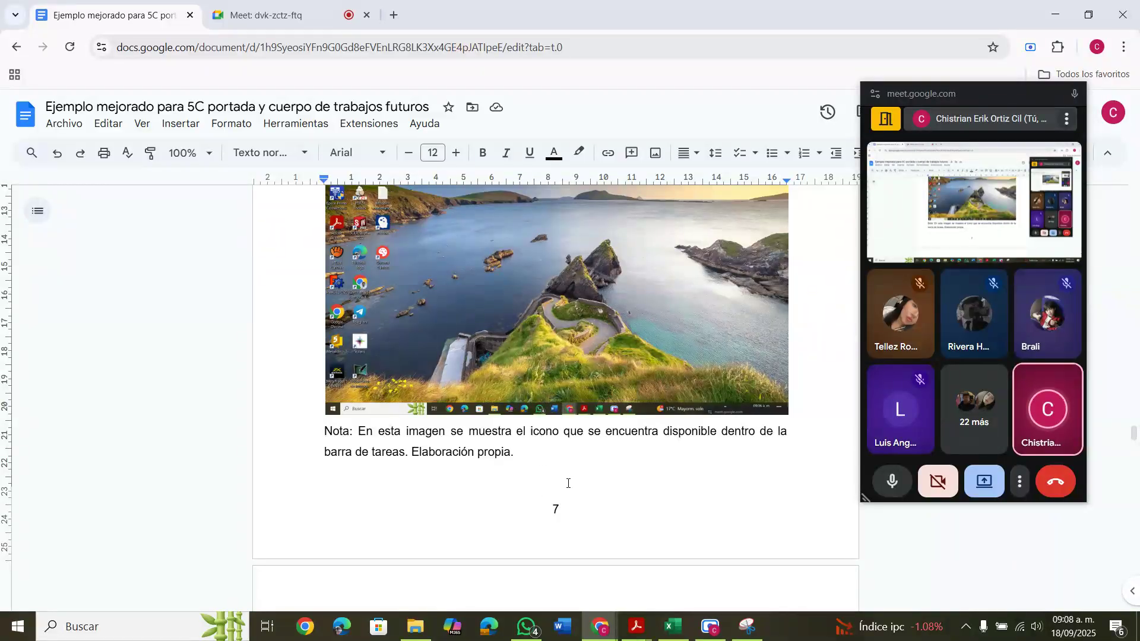
- Check the updated "Desde la barra de tareas" section and add an empty line after the Figura 13 note
scroll(581, 431, "up", 2)
scroll(581, 432, "up", 2)
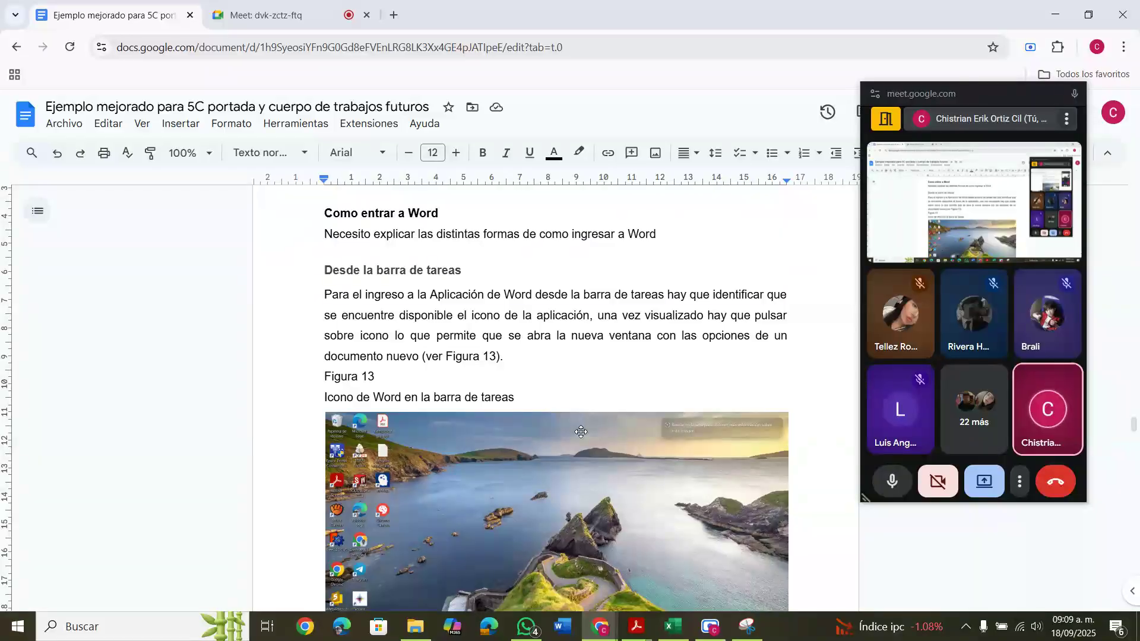
scroll(581, 431, "down", 1)
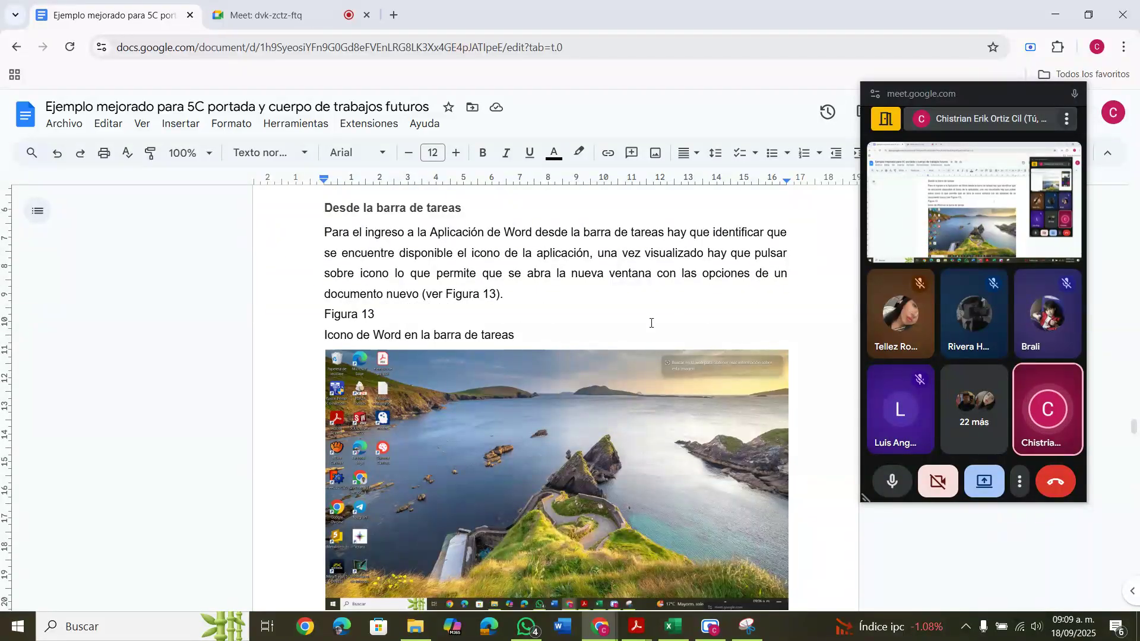
scroll(592, 328, "down", 1)
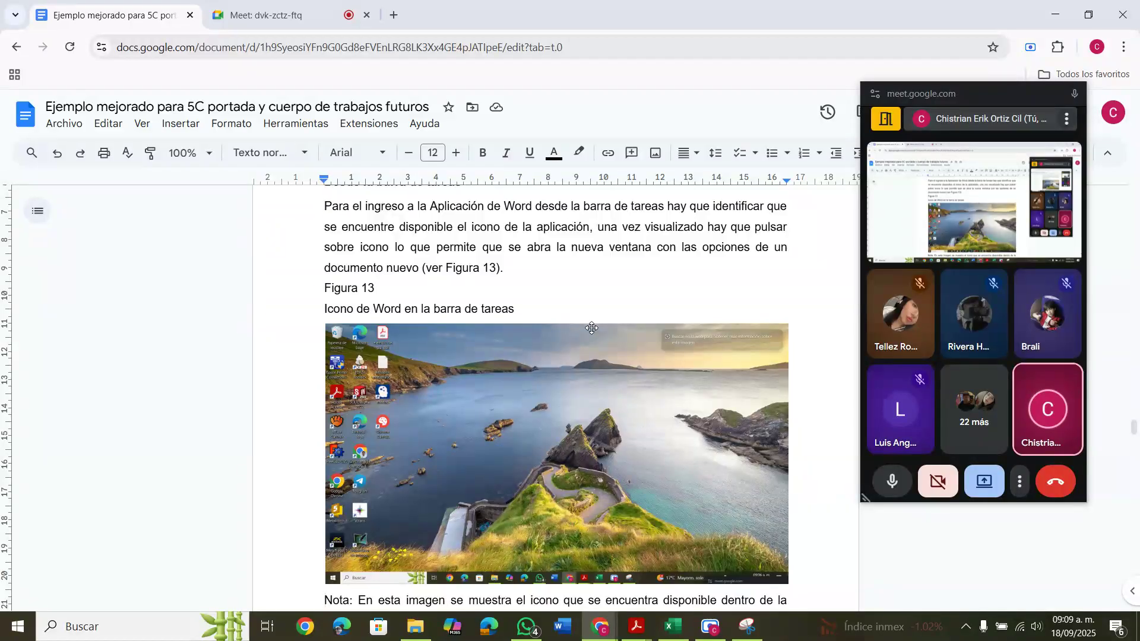
scroll(619, 492, "down", 2)
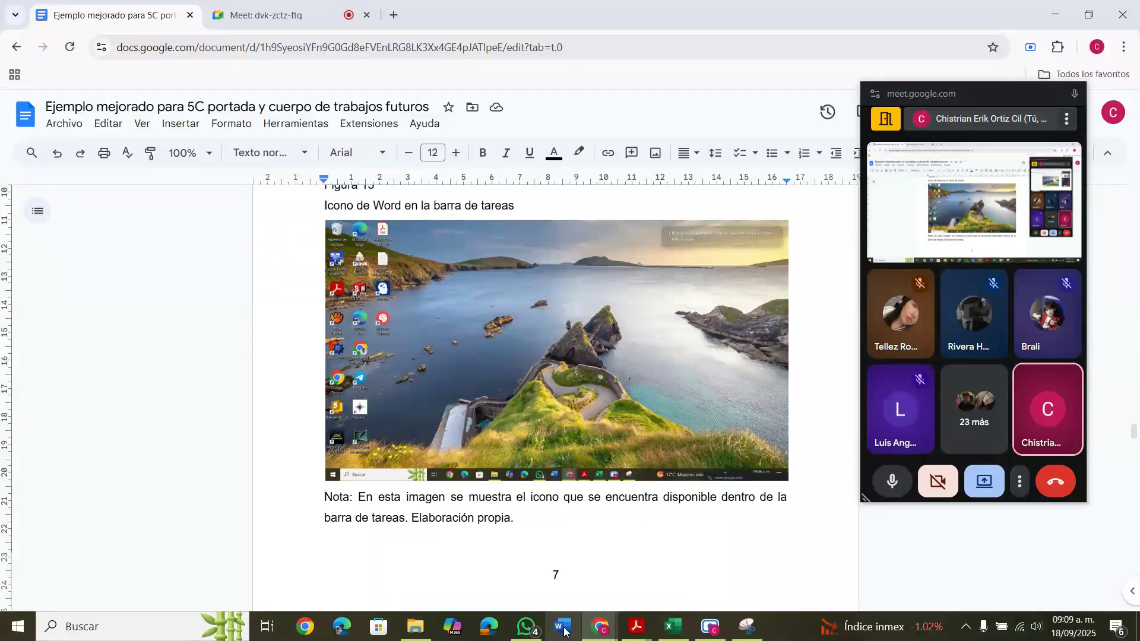
scroll(605, 532, "down", 5)
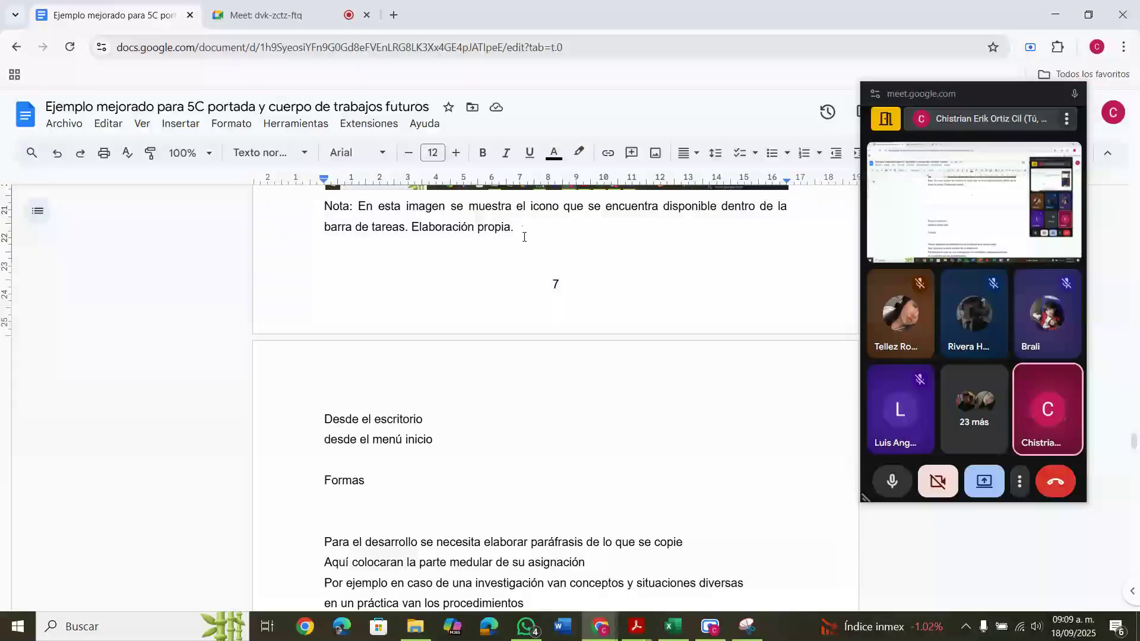
key("Return")
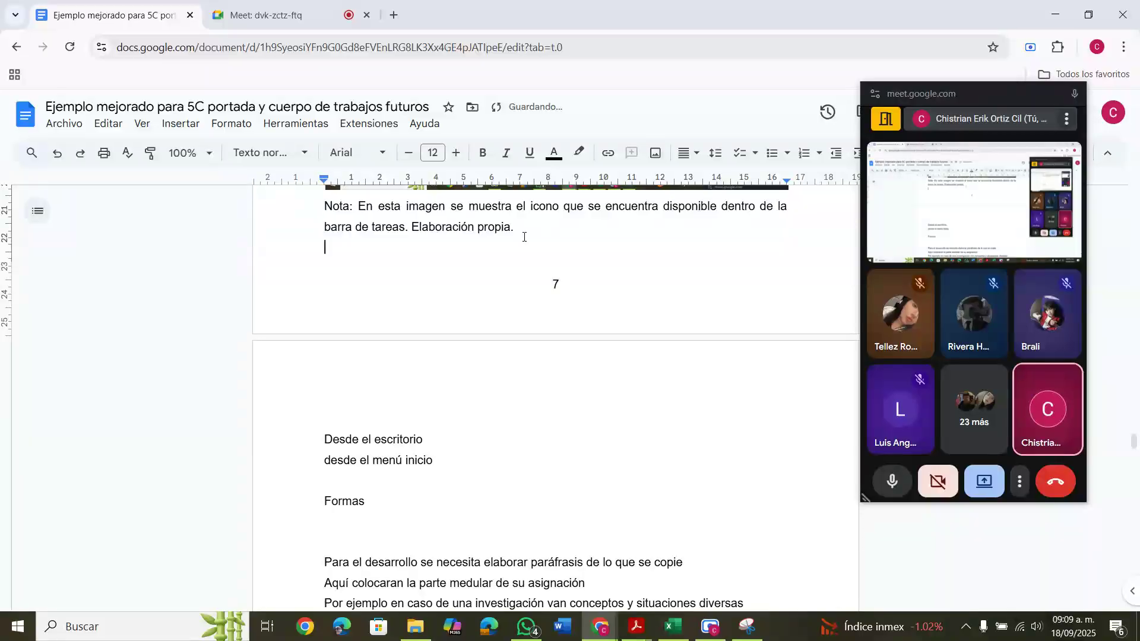
- Try pasting a screenshot of the report window below the Figura 13 note
key("ctrl+v")
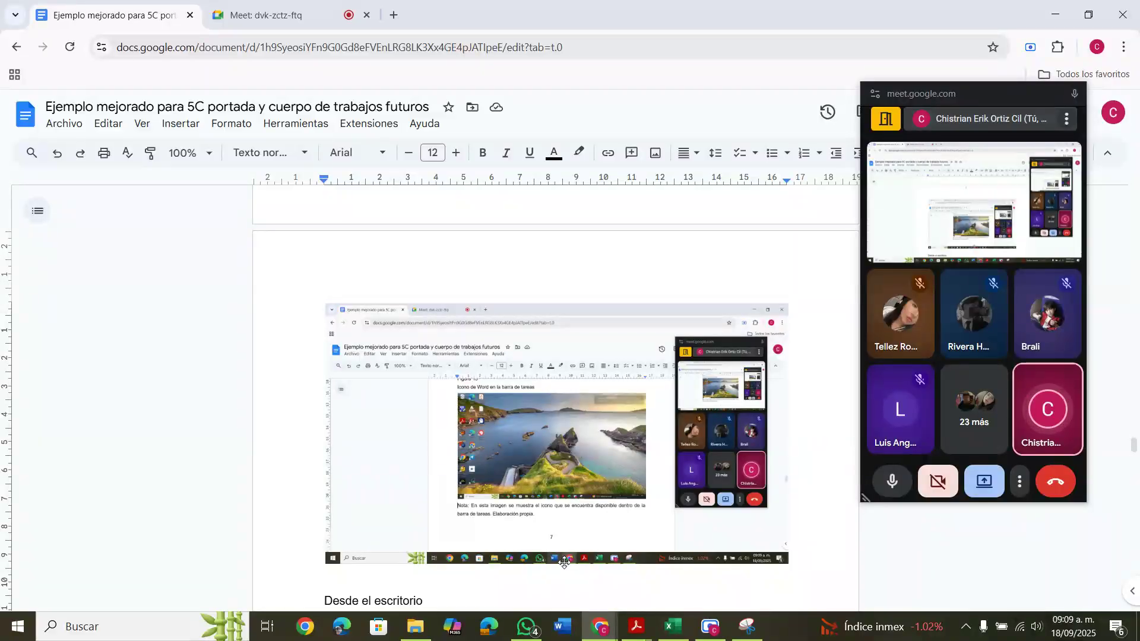
left_click(560, 449)
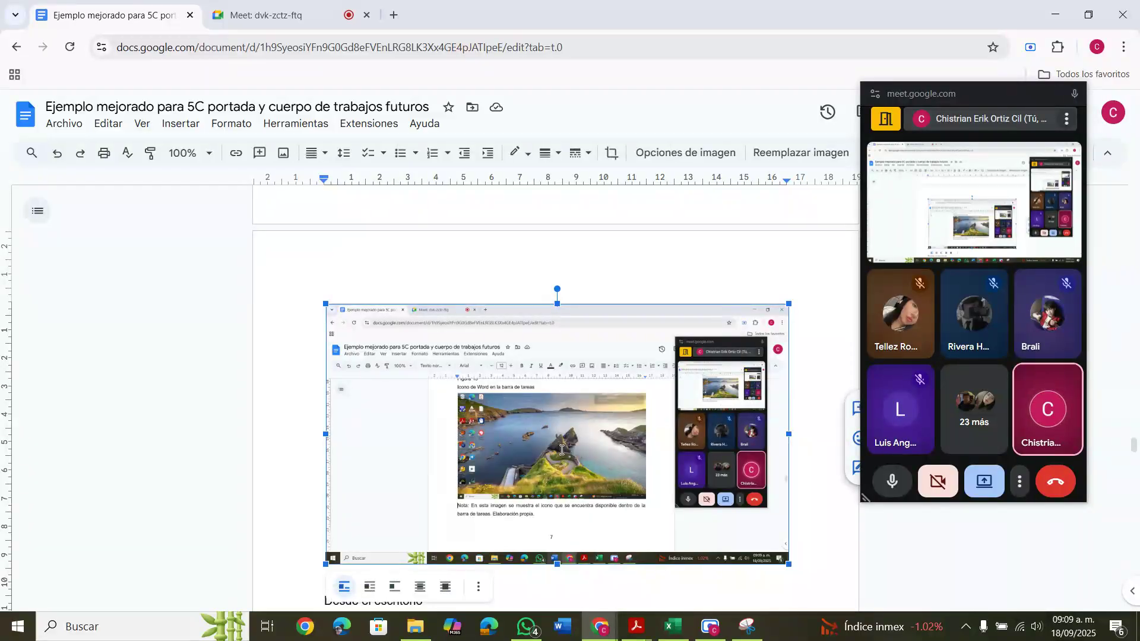
key("Delete")
- Open Word from the taskbar to capture its start screen, and paste that screenshot below the Figura 13 note in the report
scroll(570, 428, "up", 3)
scroll(585, 404, "up", 3)
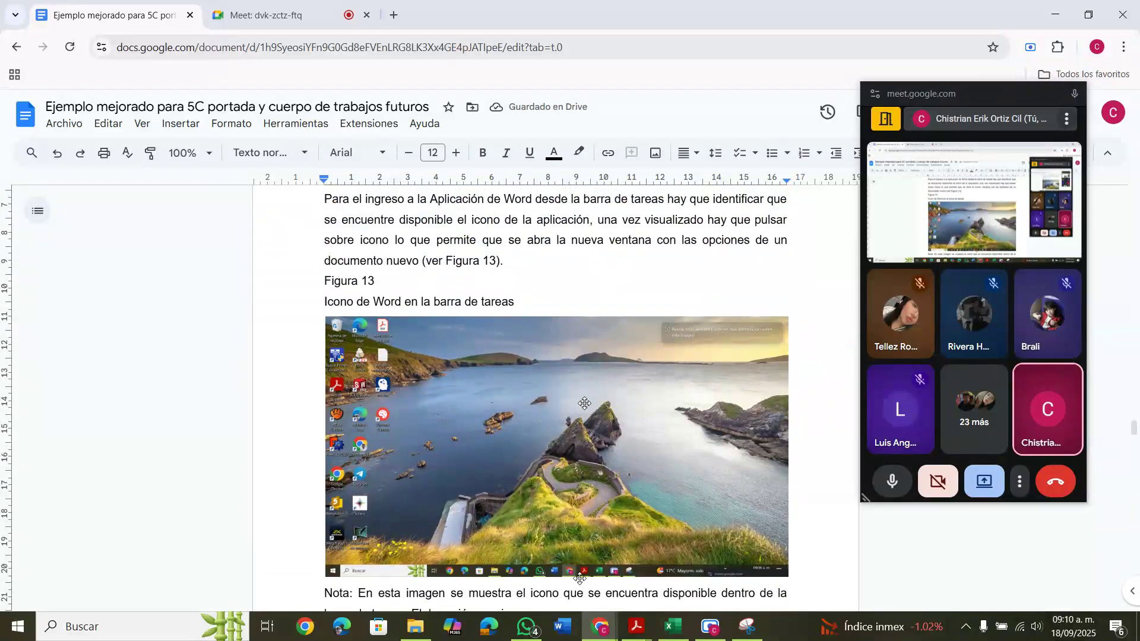
left_click(564, 629)
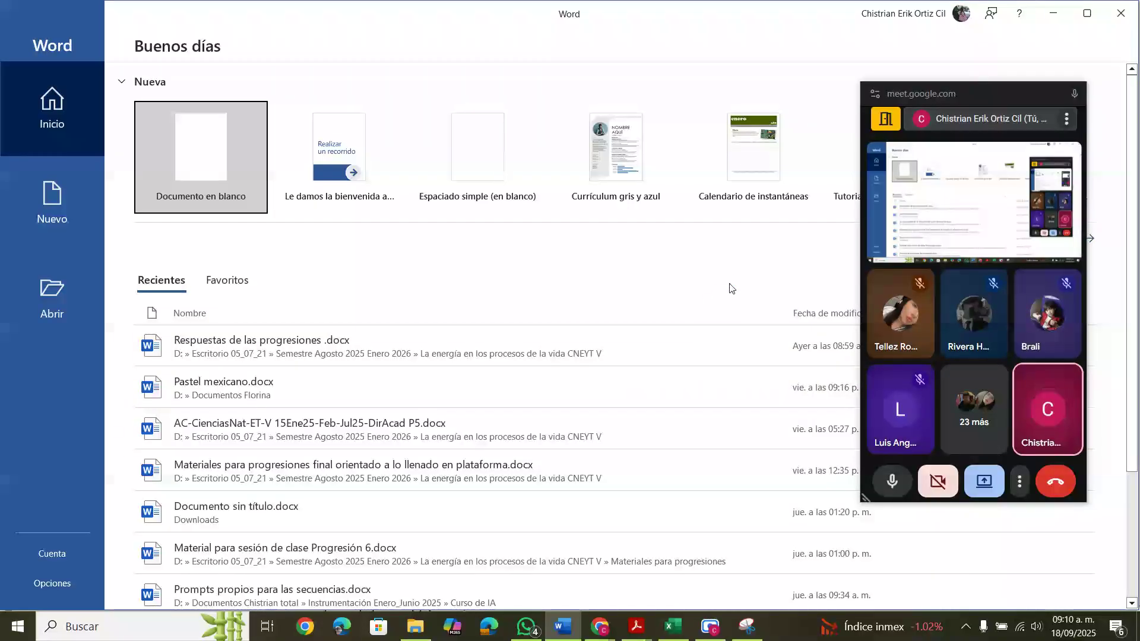
left_click(1053, 12)
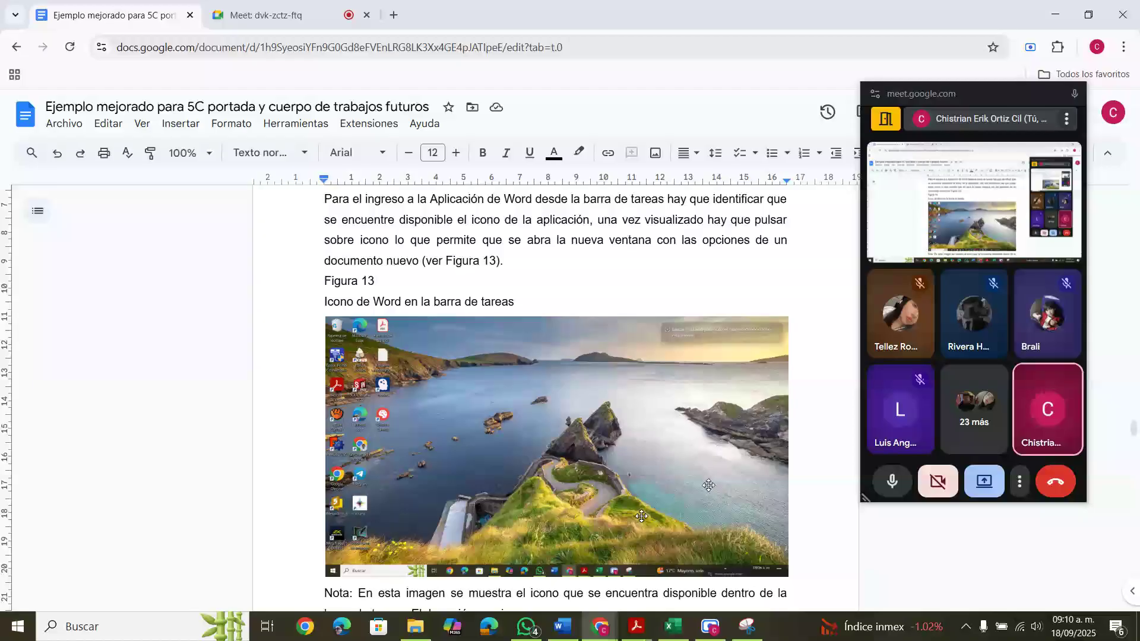
scroll(700, 463, "down", 3)
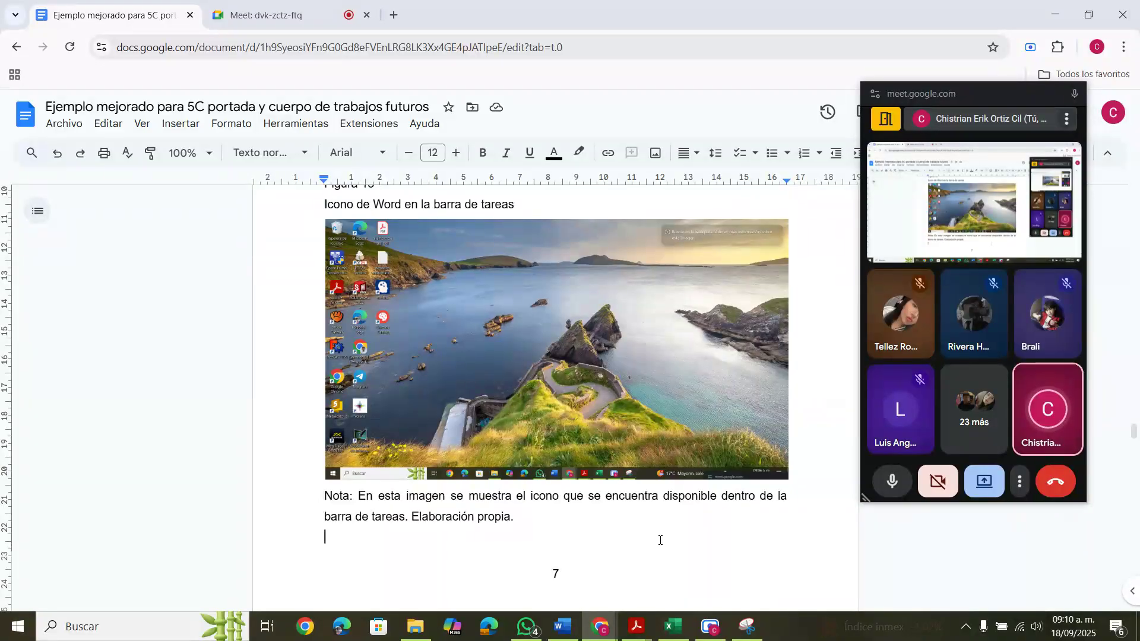
key("ctrl+v")
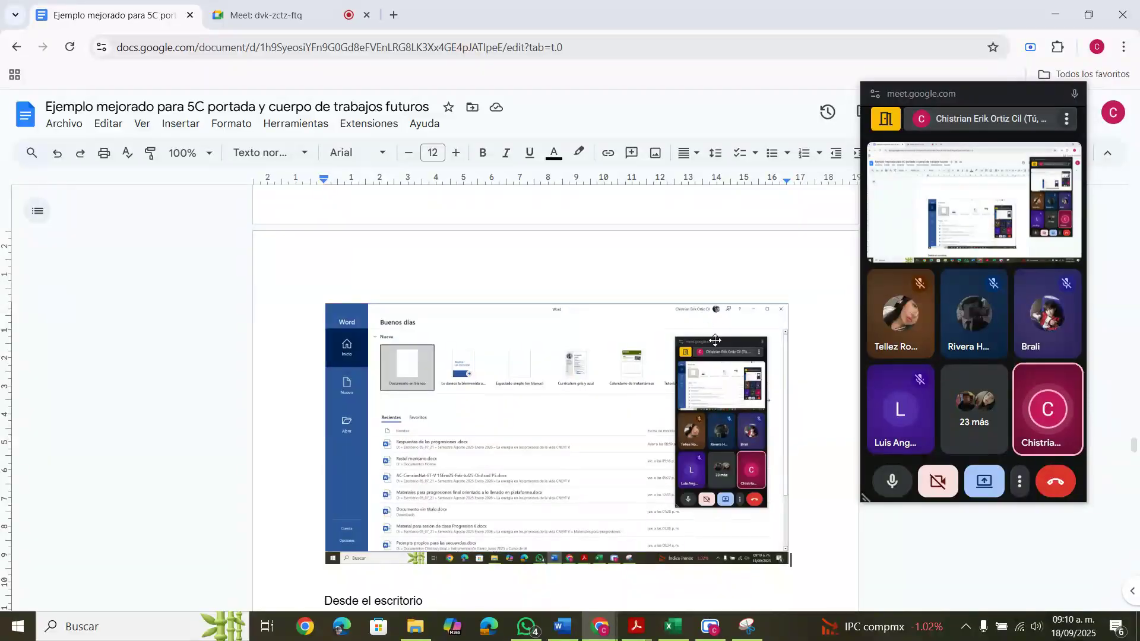
- Review the pasted Word start screen image and its placement between the Figura 13 note and "Desde el escritorio"
scroll(614, 425, "up", 1)
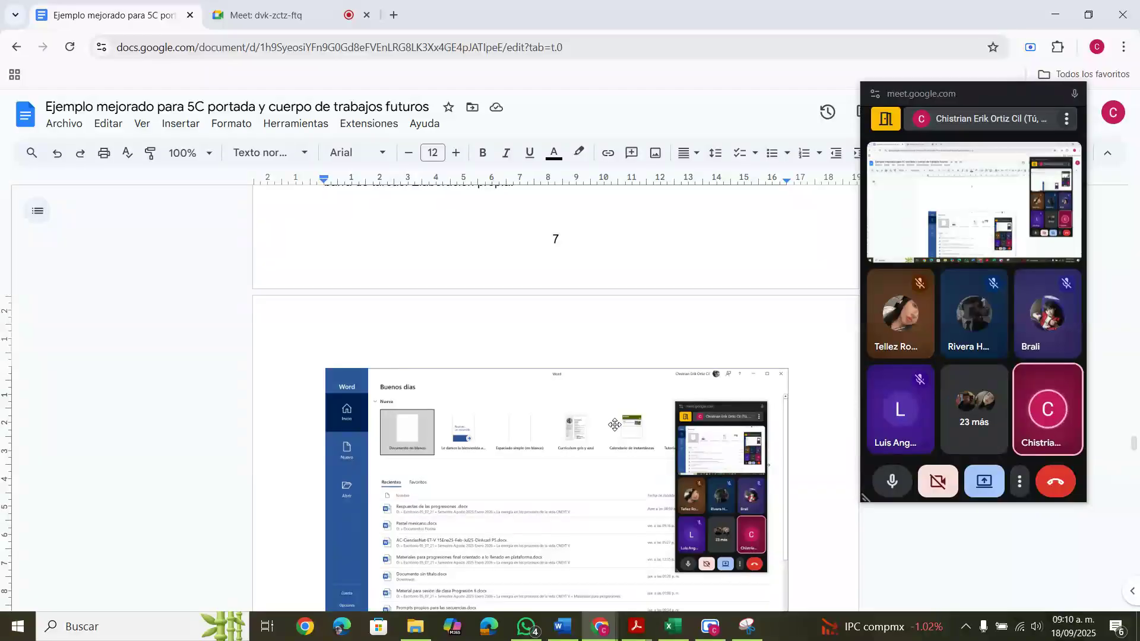
scroll(614, 425, "down", 3)
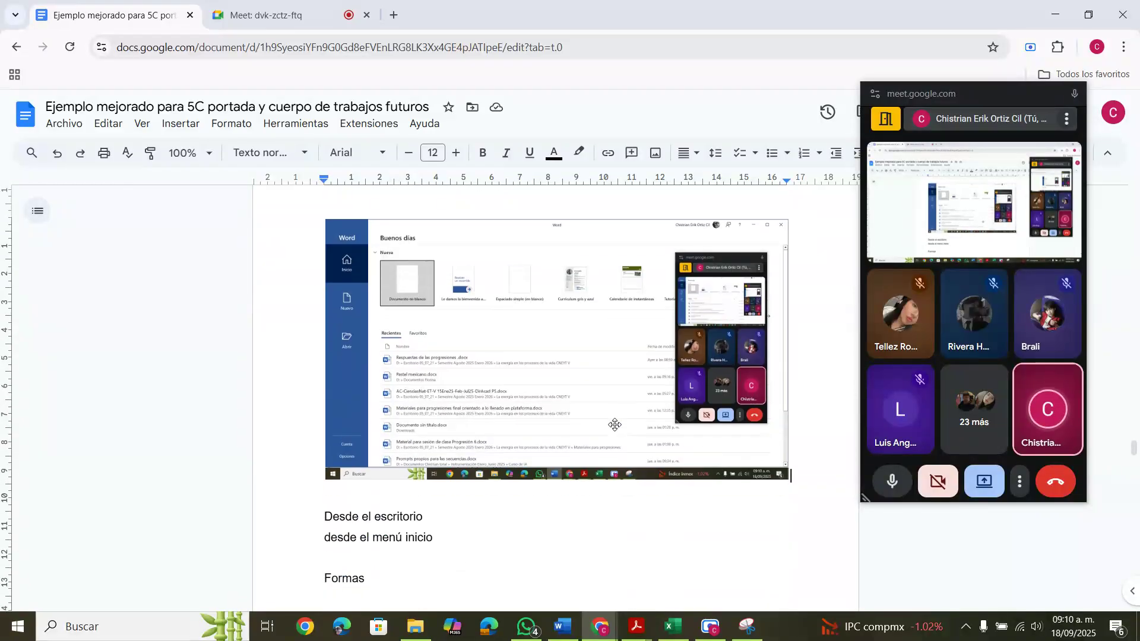
scroll(615, 424, "up", 1)
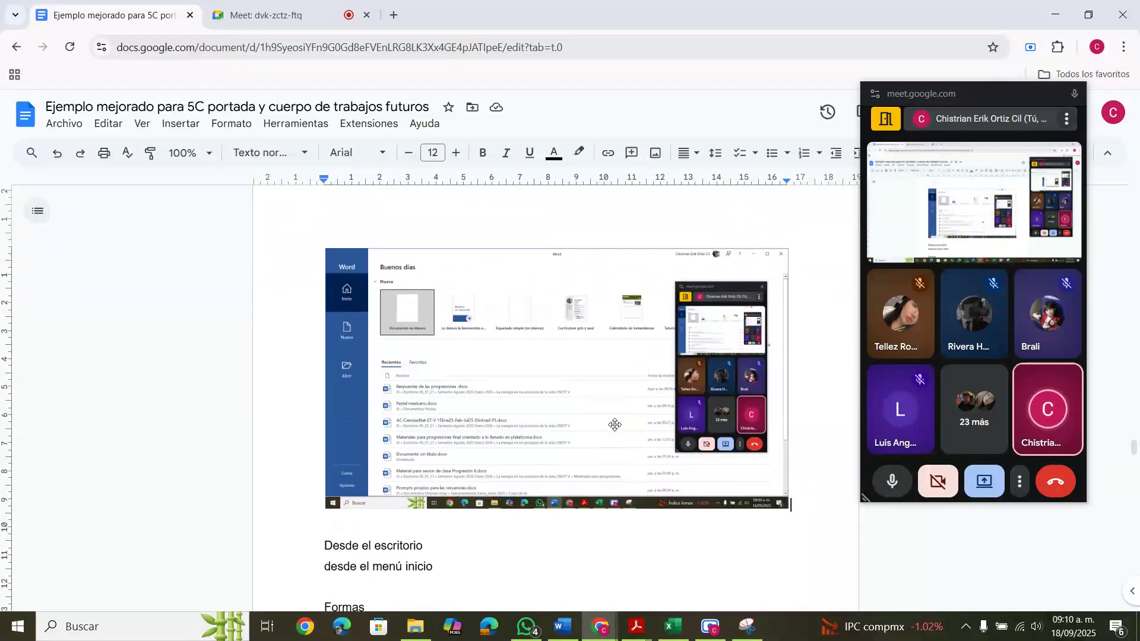
scroll(615, 425, "up", 2)
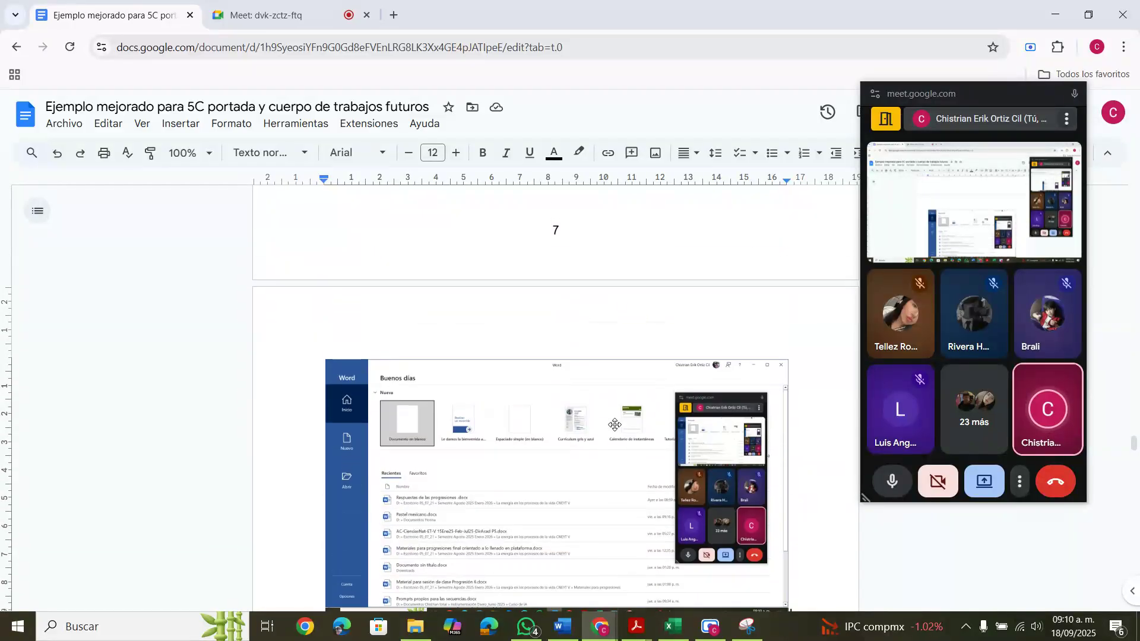
scroll(614, 425, "up", 4)
scroll(615, 425, "up", 3)
scroll(615, 425, "down", 4)
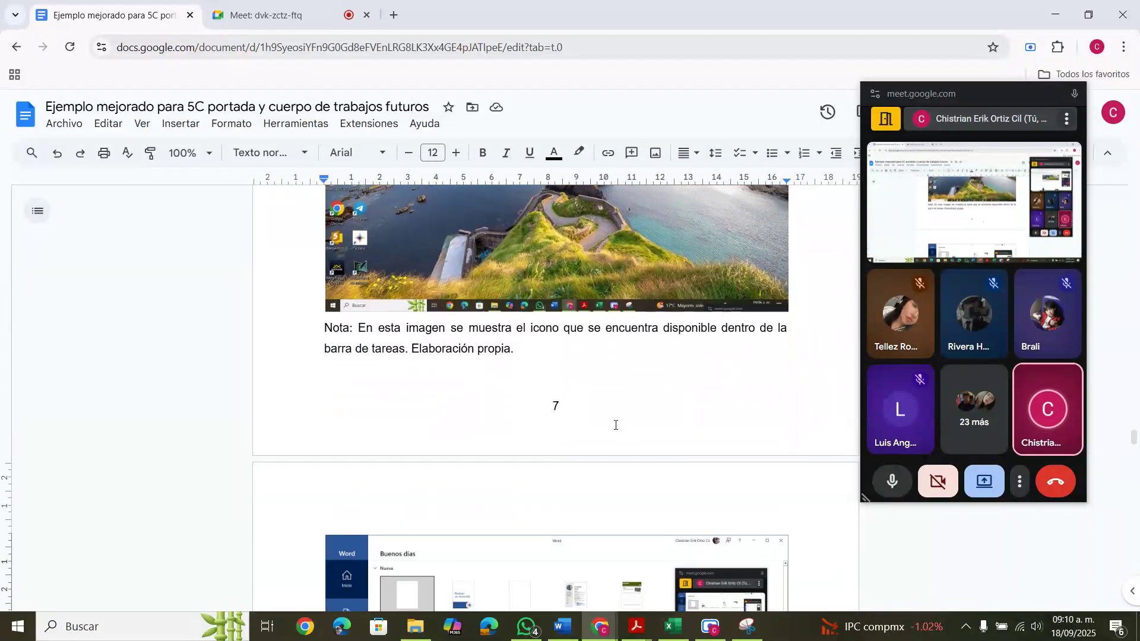
scroll(615, 425, "down", 4)
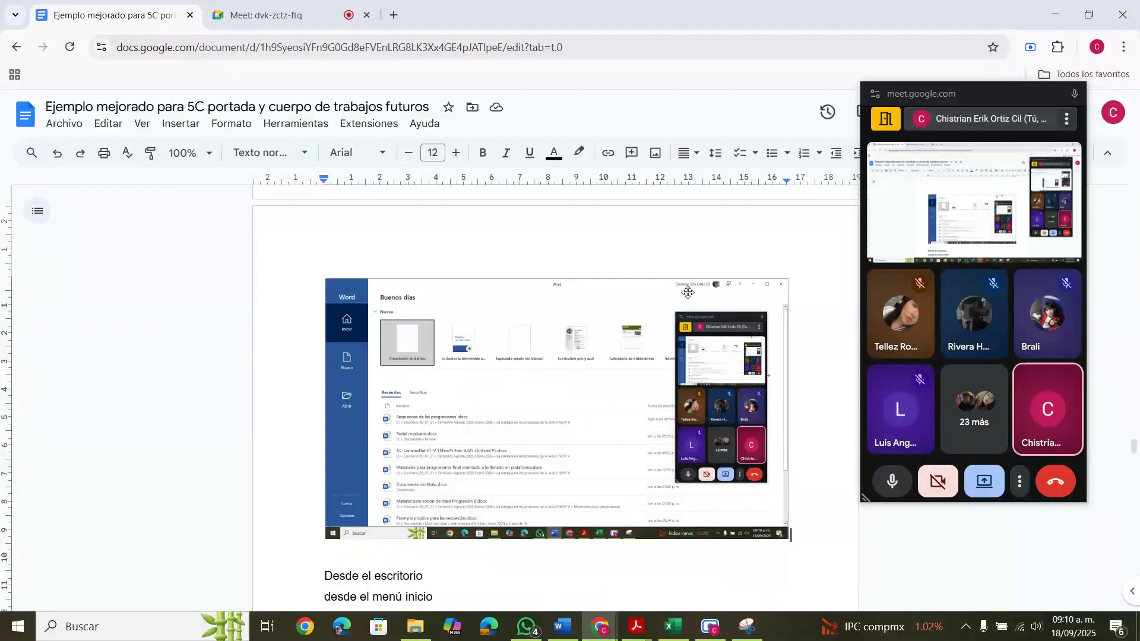
- Insert the reference "ver Figura 14" after "la nueva ventana" in the "Desde la barra de tareas" paragraph
scroll(591, 299, "up", 10)
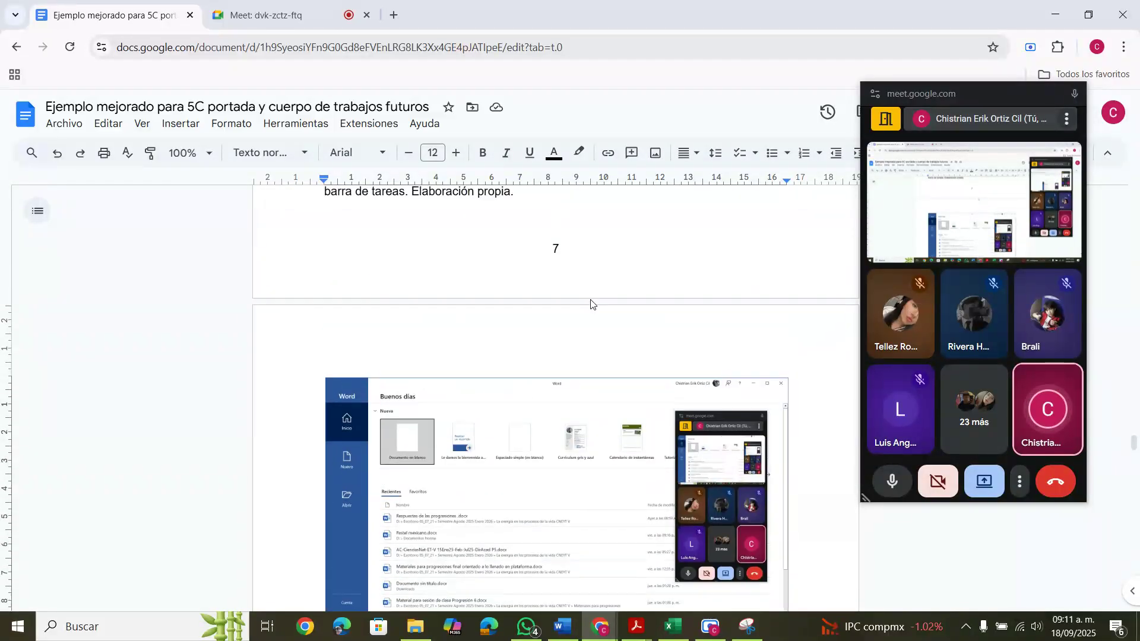
scroll(591, 299, "down", 1)
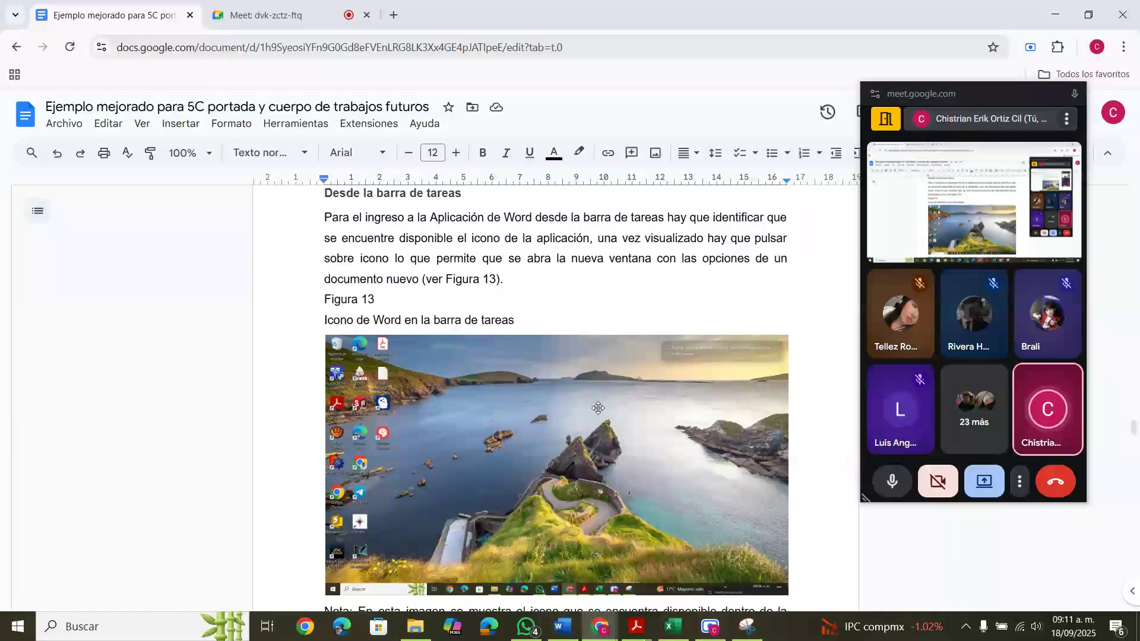
scroll(598, 408, "down", 1)
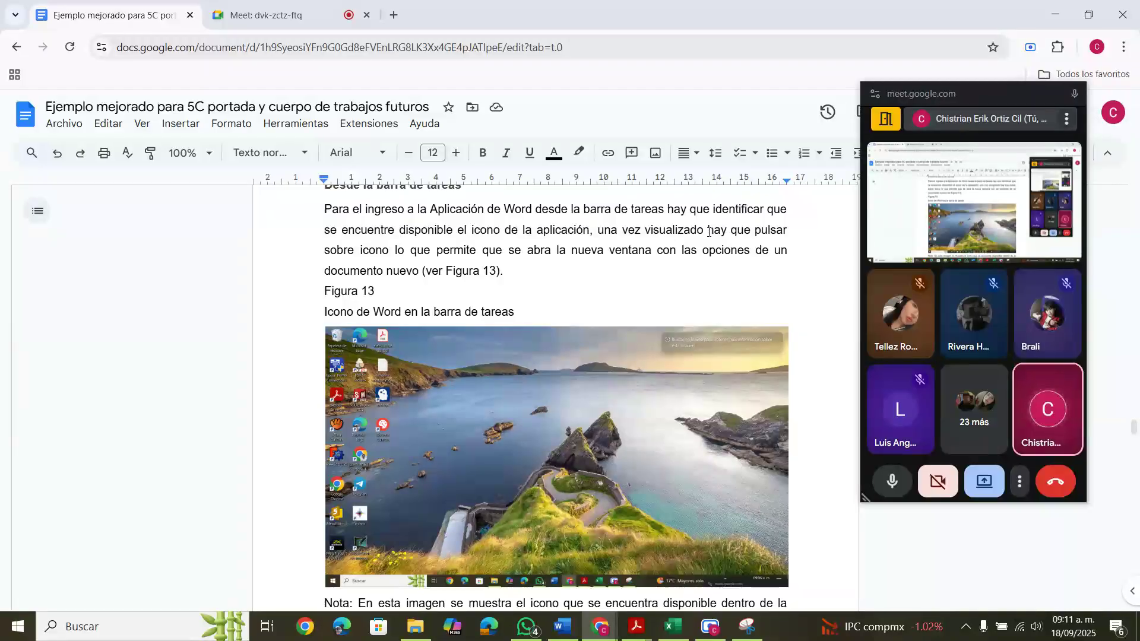
left_click(657, 250)
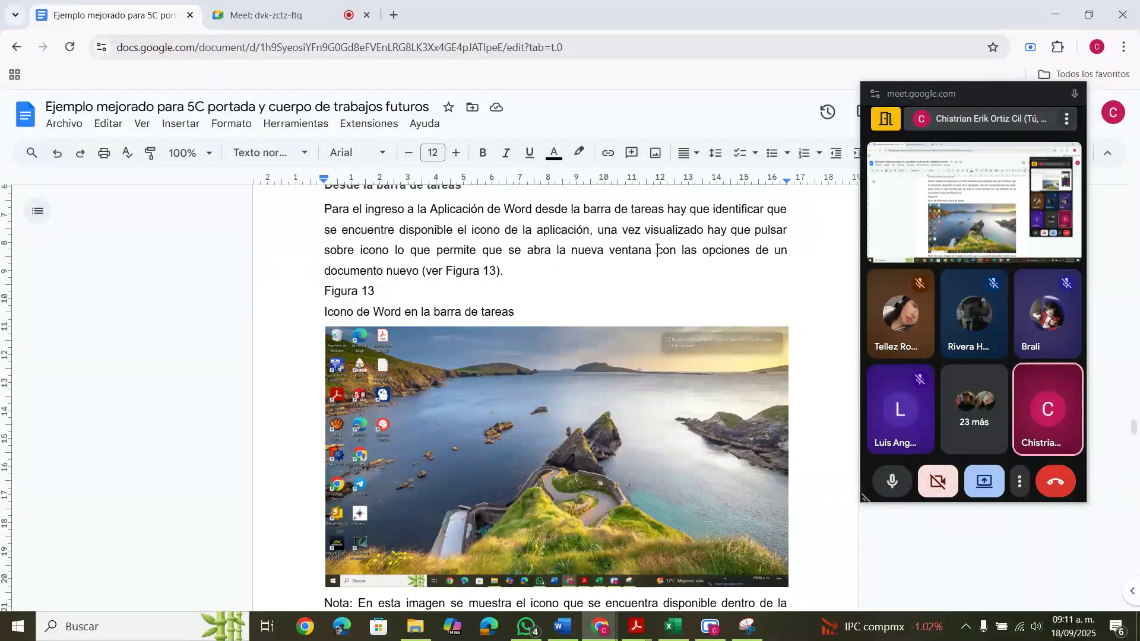
type("ver ")
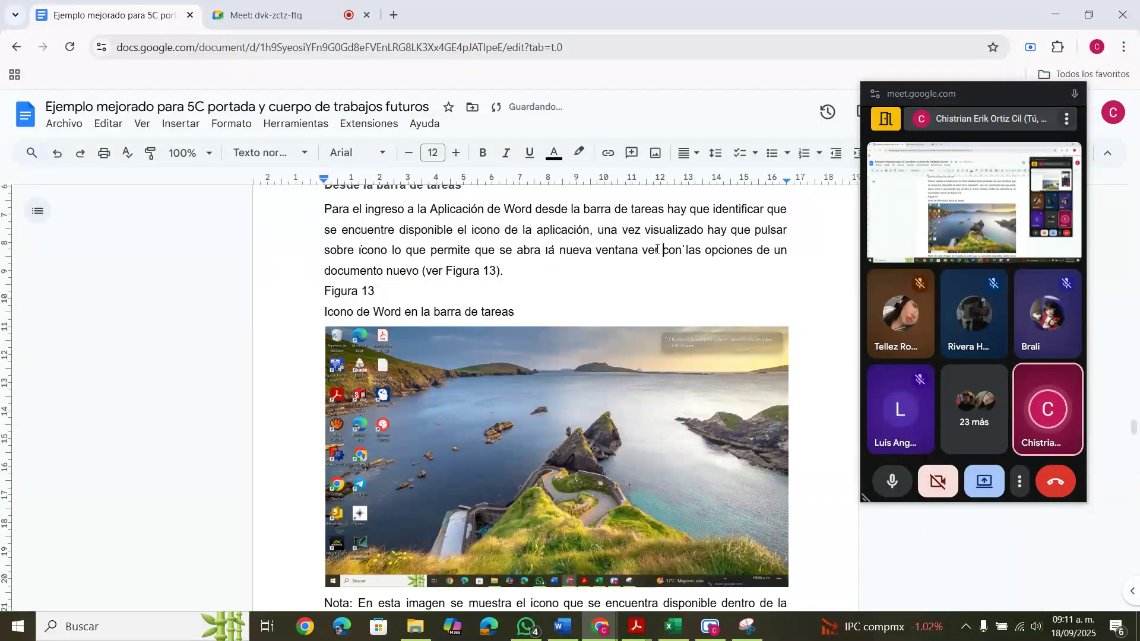
type("Figura 1")
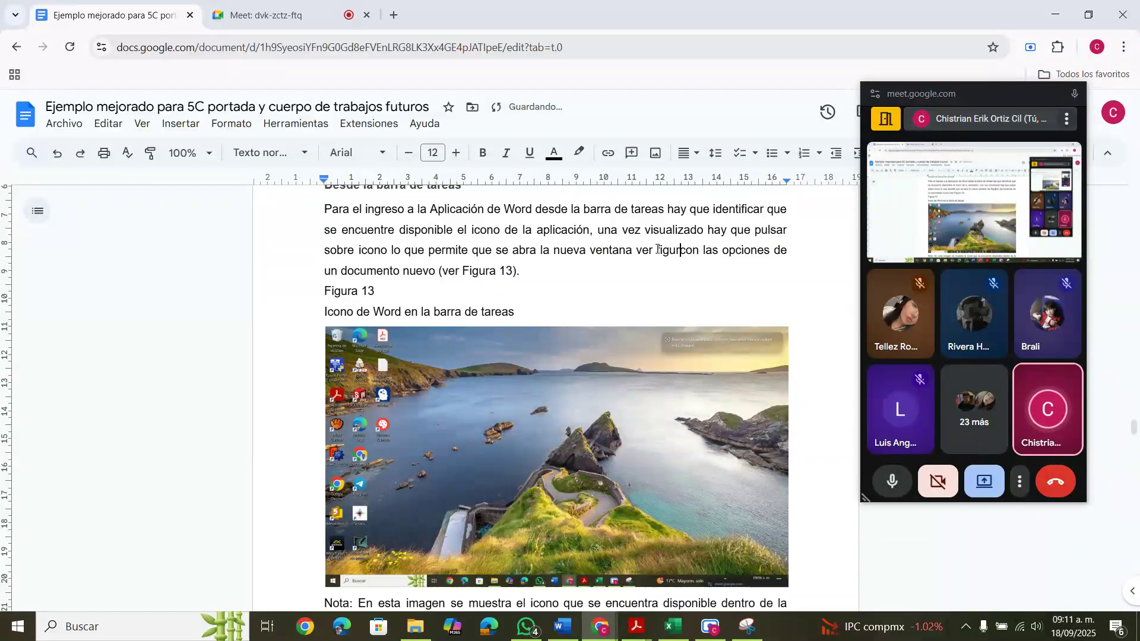
type("4")
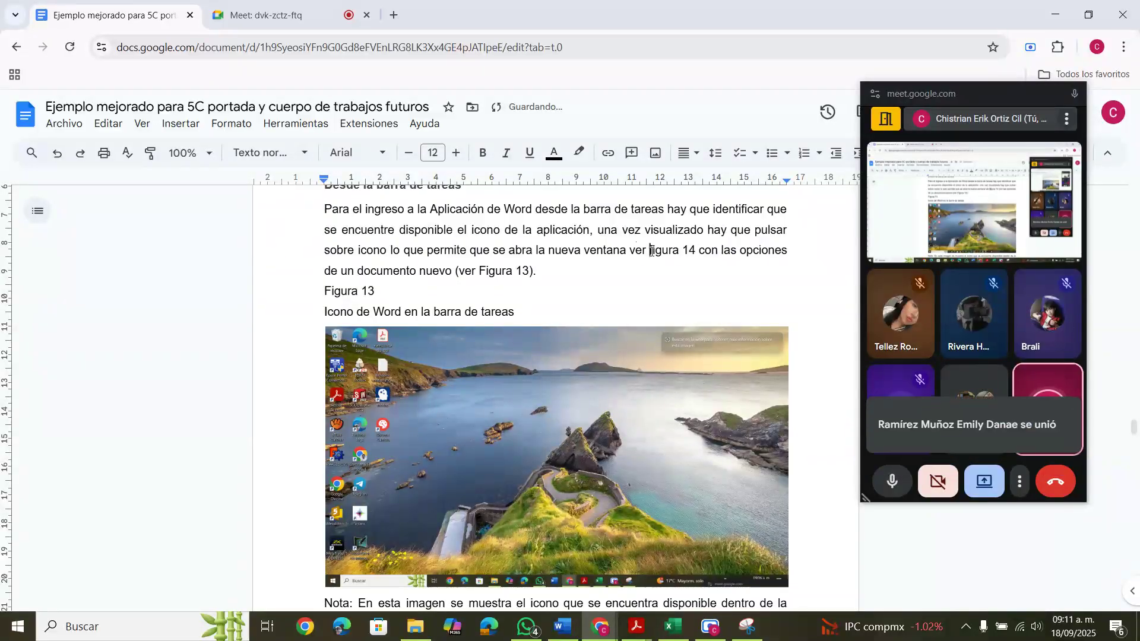
left_click(652, 250)
key("BackSpace")
type("F")
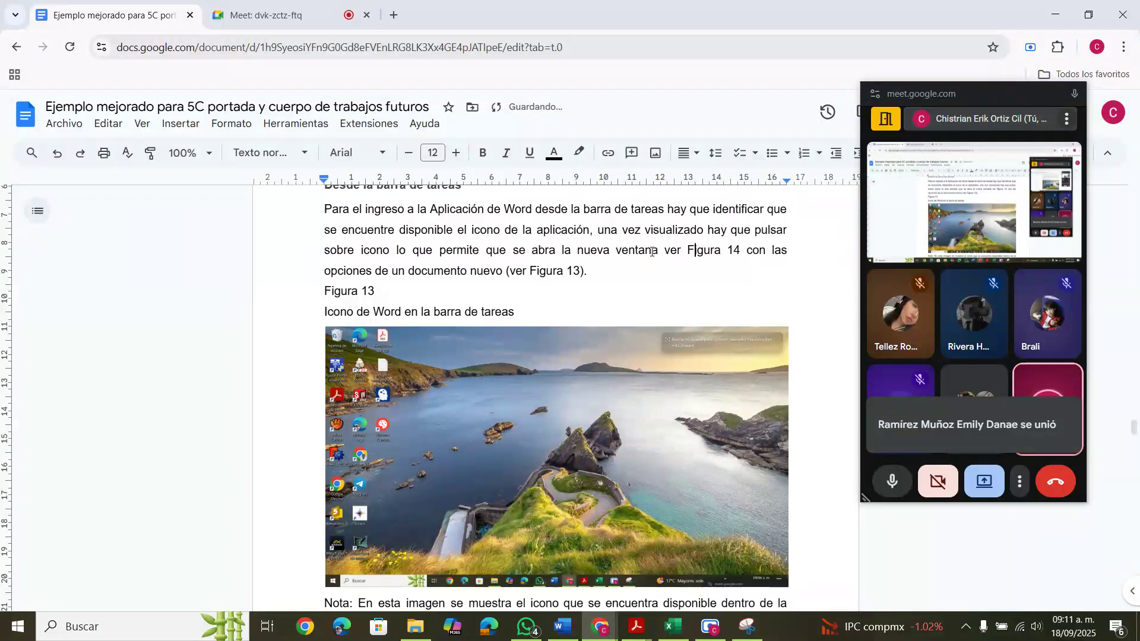
- Review the "Desde la barra de tareas" section together with the Word start screen image on the following page
scroll(597, 399, "down", 10)
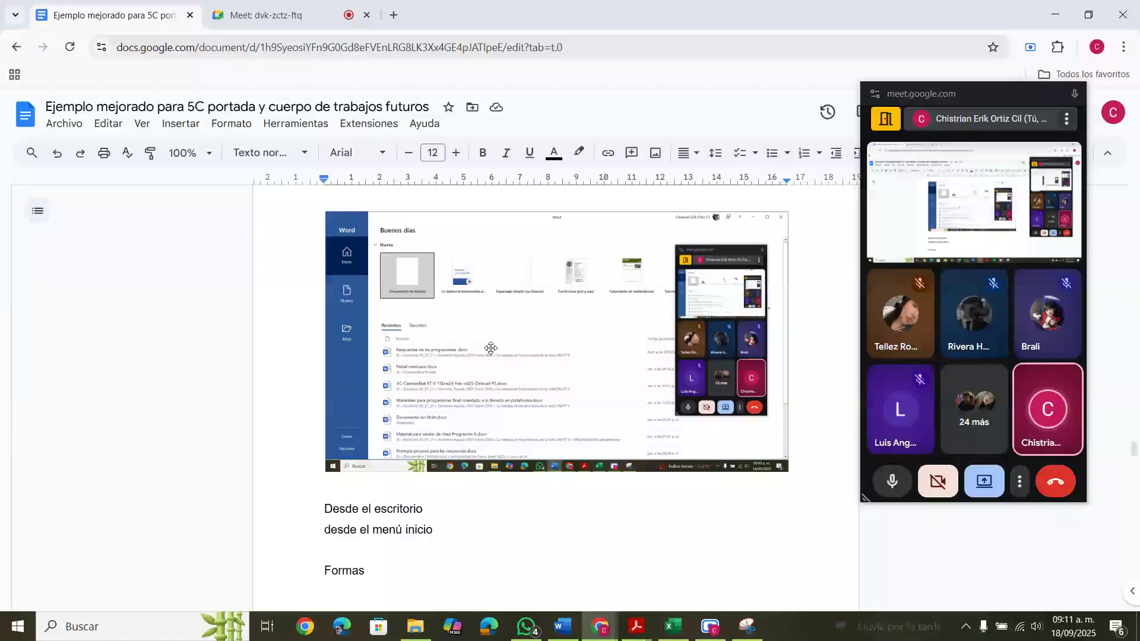
scroll(491, 347, "up", 2)
scroll(491, 348, "up", 1)
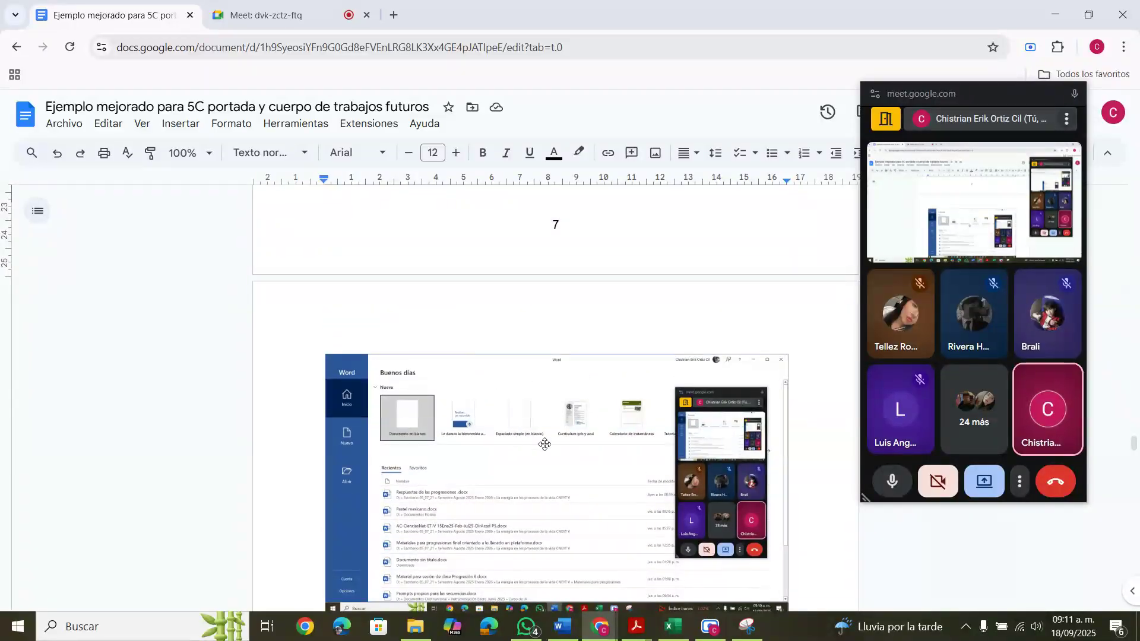
scroll(544, 445, "up", 15)
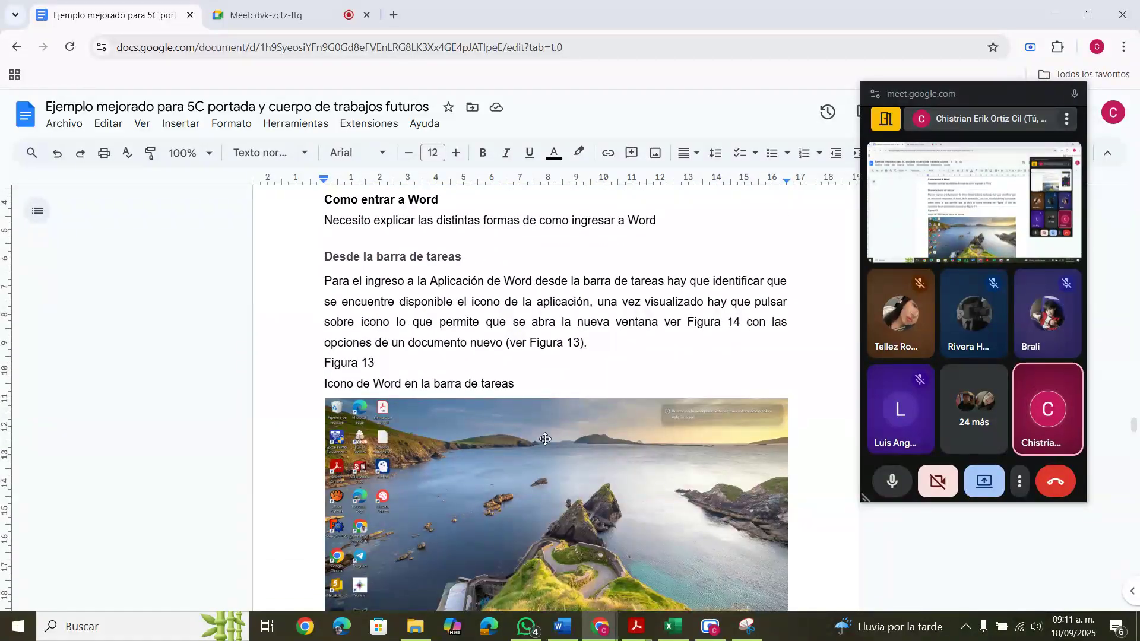
scroll(580, 457, "down", 3)
scroll(545, 439, "up", 3)
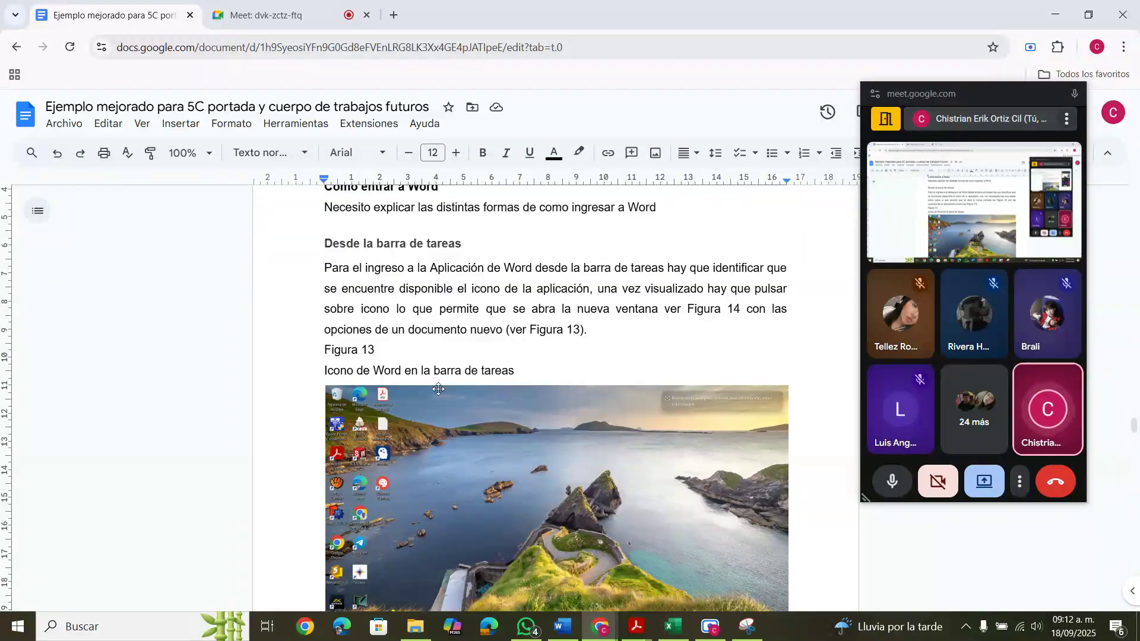
scroll(539, 444, "down", 1)
scroll(540, 444, "down", 6)
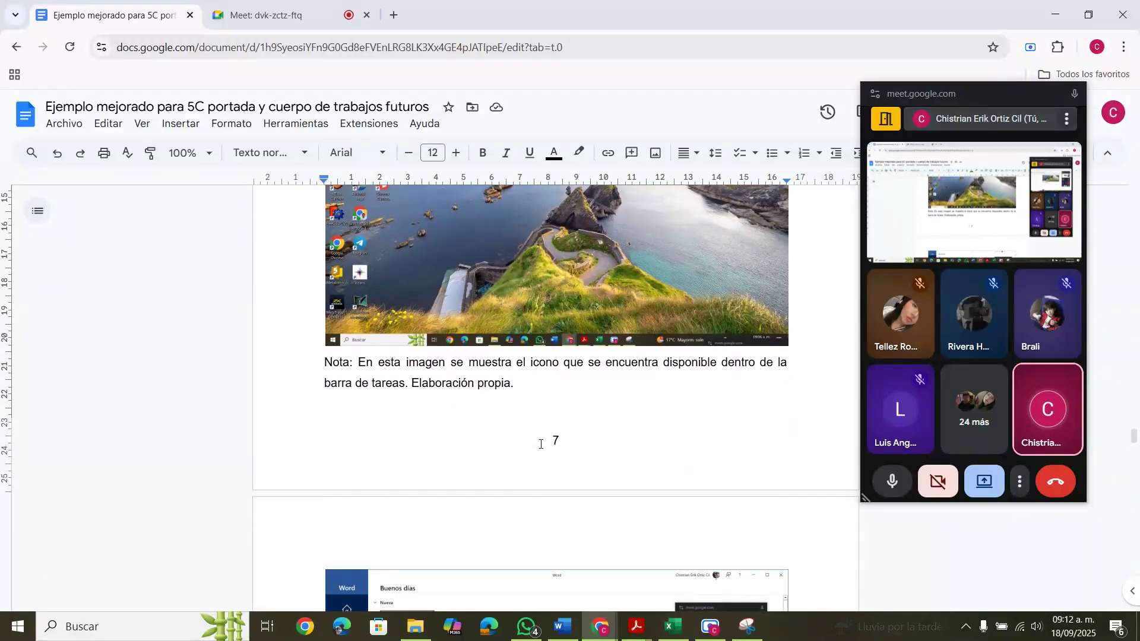
scroll(540, 444, "down", 2)
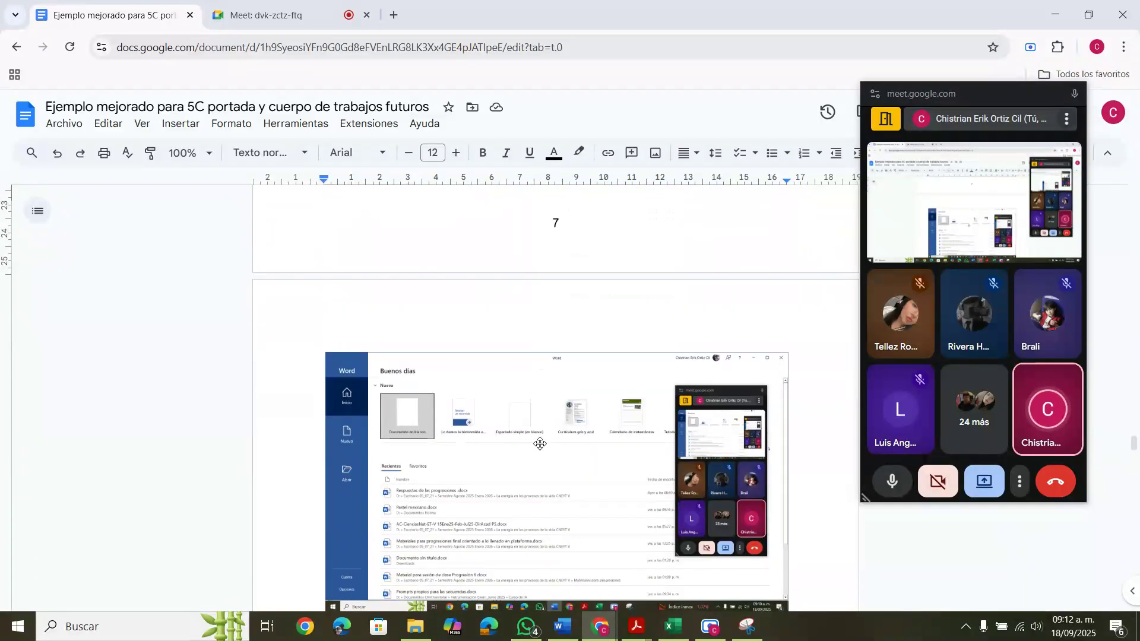
- Add the label "Figura 14" and an empty title line between the Figura 13 note and the Word start screen image
left_click(366, 342)
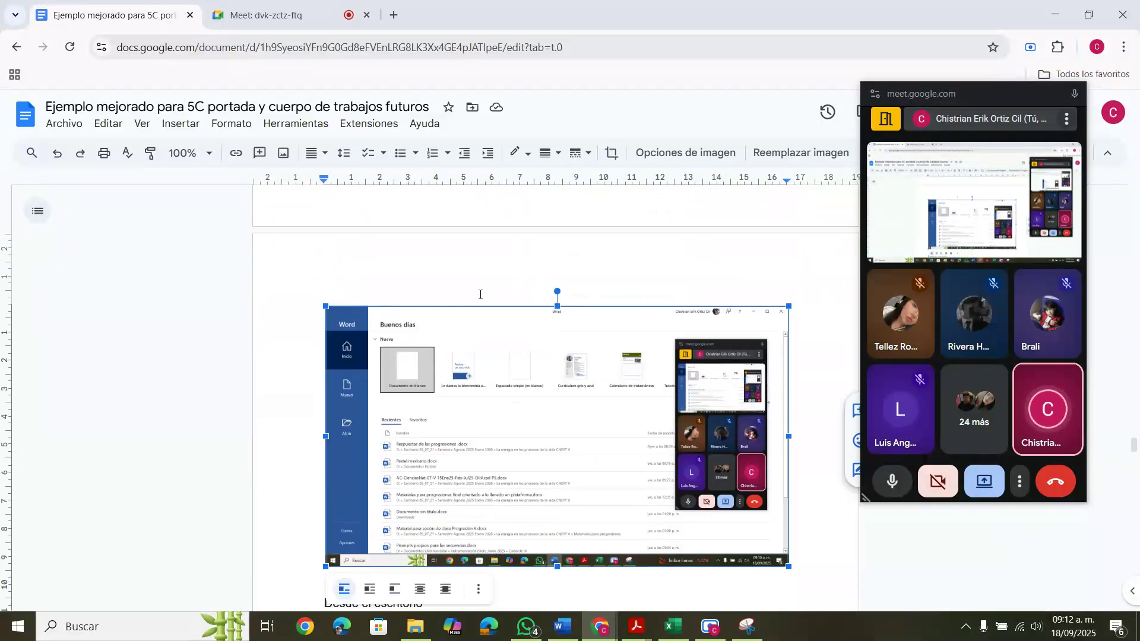
scroll(575, 339, "up", 3)
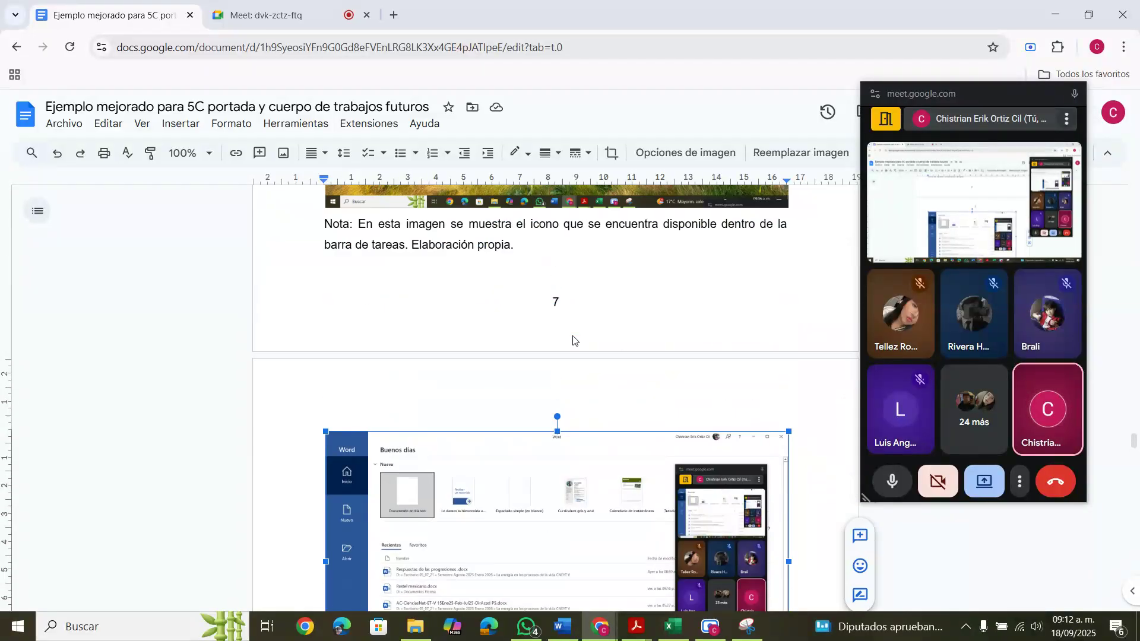
left_click(547, 317)
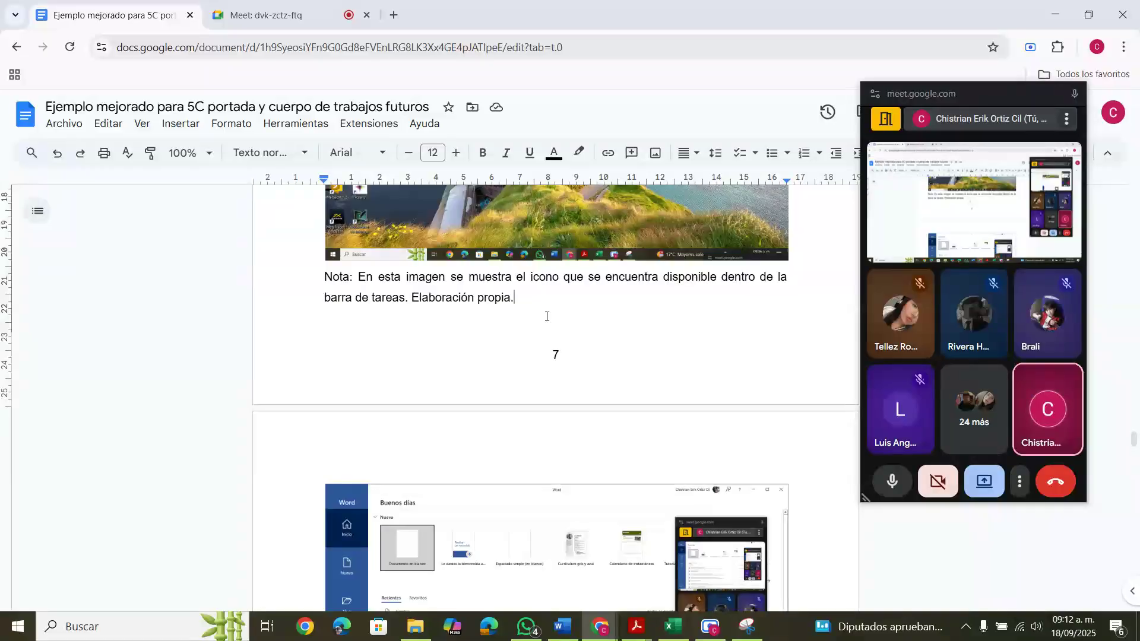
key("Return")
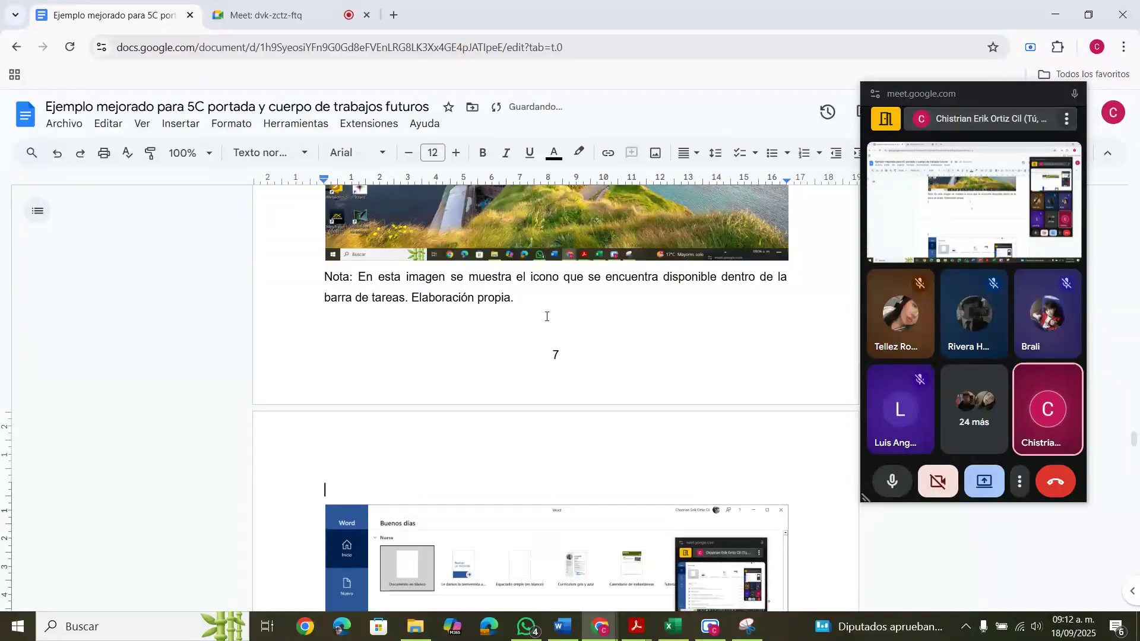
type("Figura 14")
key("Return")
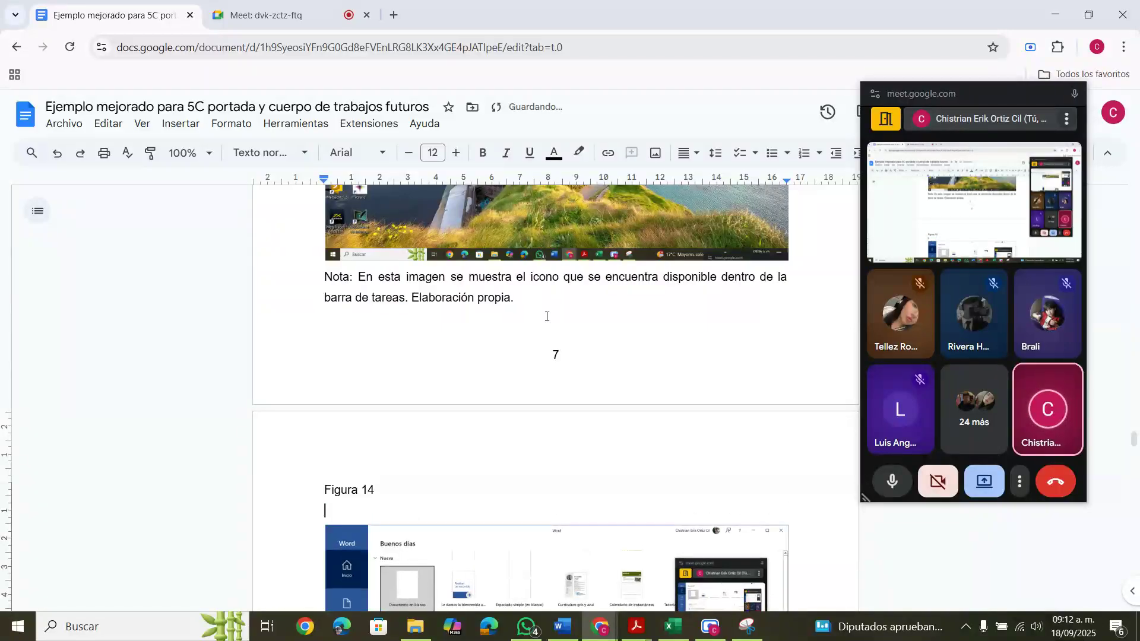
- Examine how the earlier figures in the Marco teórico are captioned and annotated, as far as the "Desde la barra de tareas" section
scroll(500, 364, "up", 6)
scroll(500, 364, "down", 5)
scroll(499, 364, "down", 2)
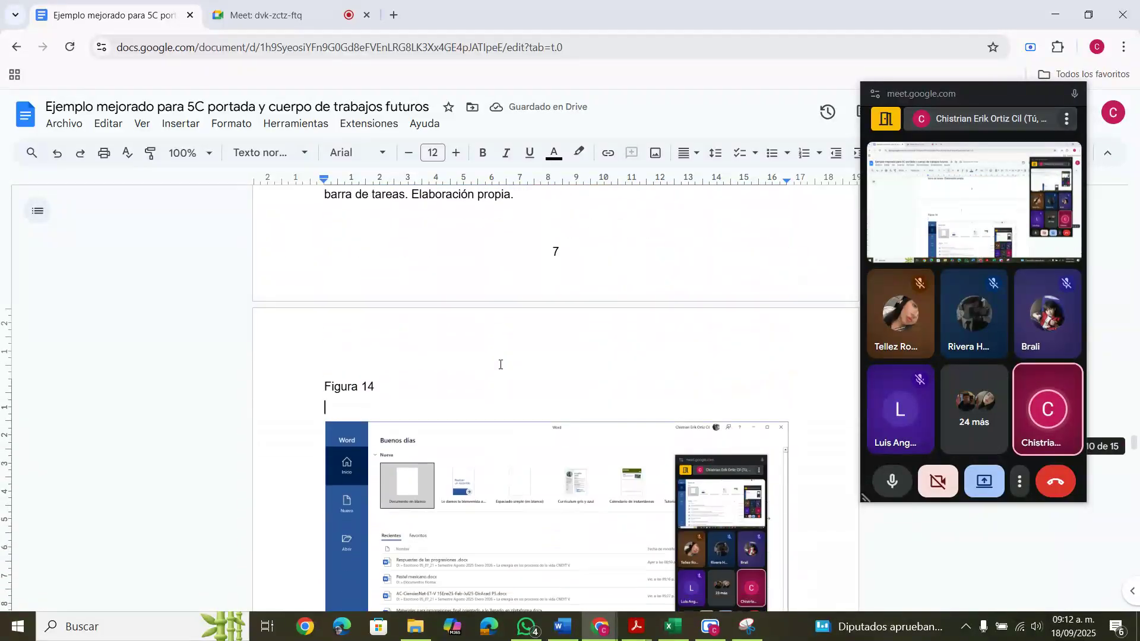
scroll(500, 365, "up", 7)
scroll(500, 364, "up", 15)
scroll(500, 365, "up", 15)
scroll(500, 364, "down", 2)
scroll(499, 364, "up", 3)
scroll(500, 364, "down", 15)
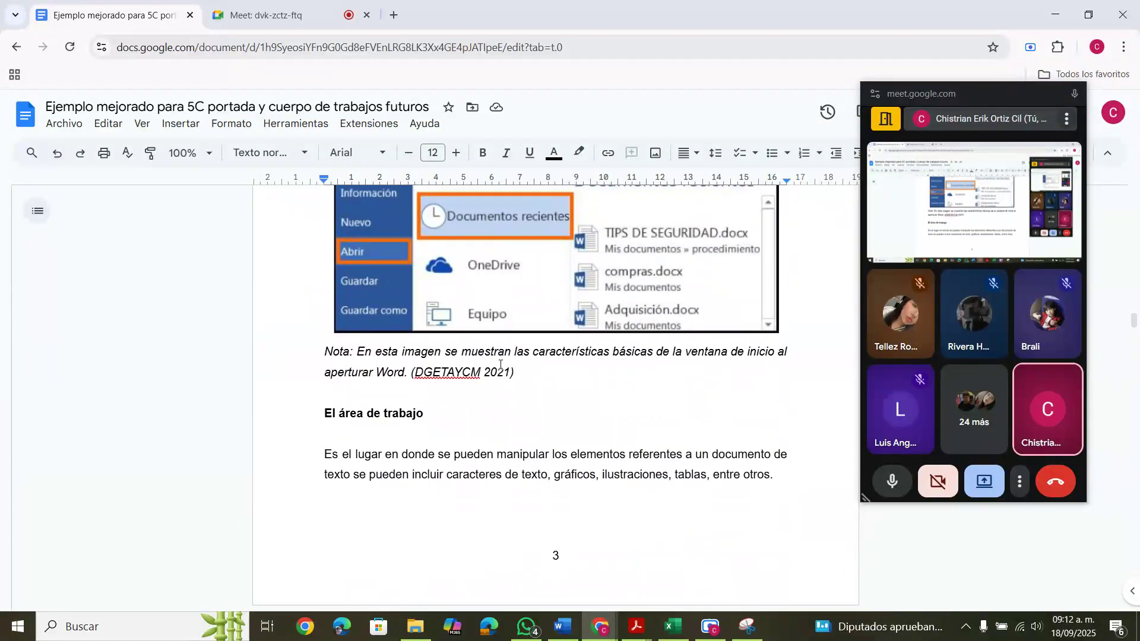
scroll(499, 364, "down", 15)
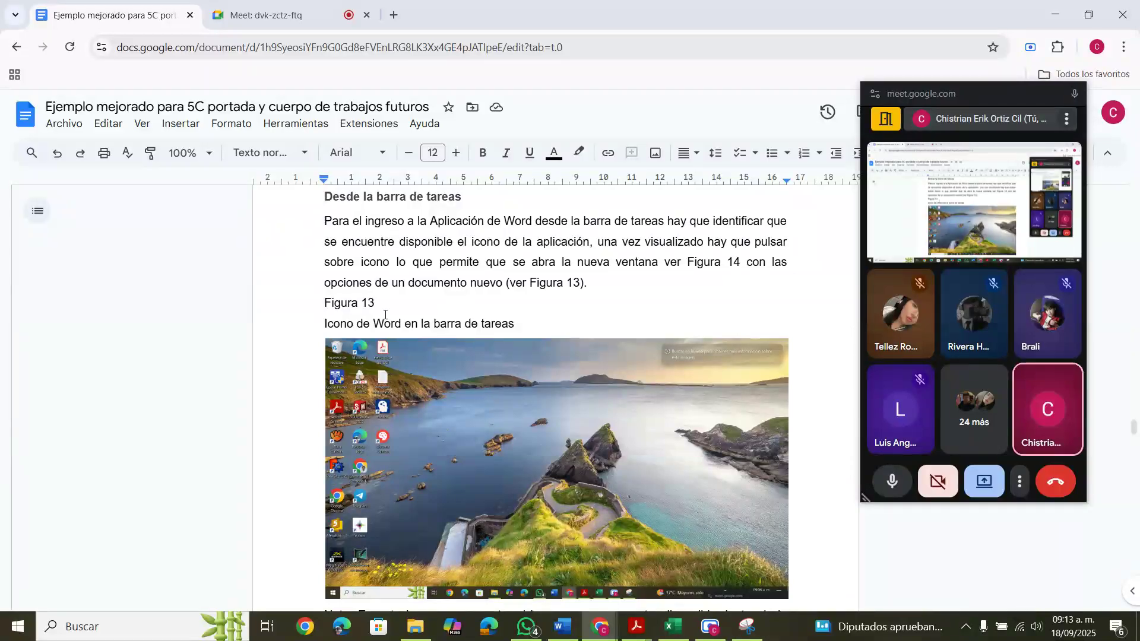
- Compare the Figura 13 title, image and note with the Figura 14 label and image on the next page
scroll(406, 396, "down", 7)
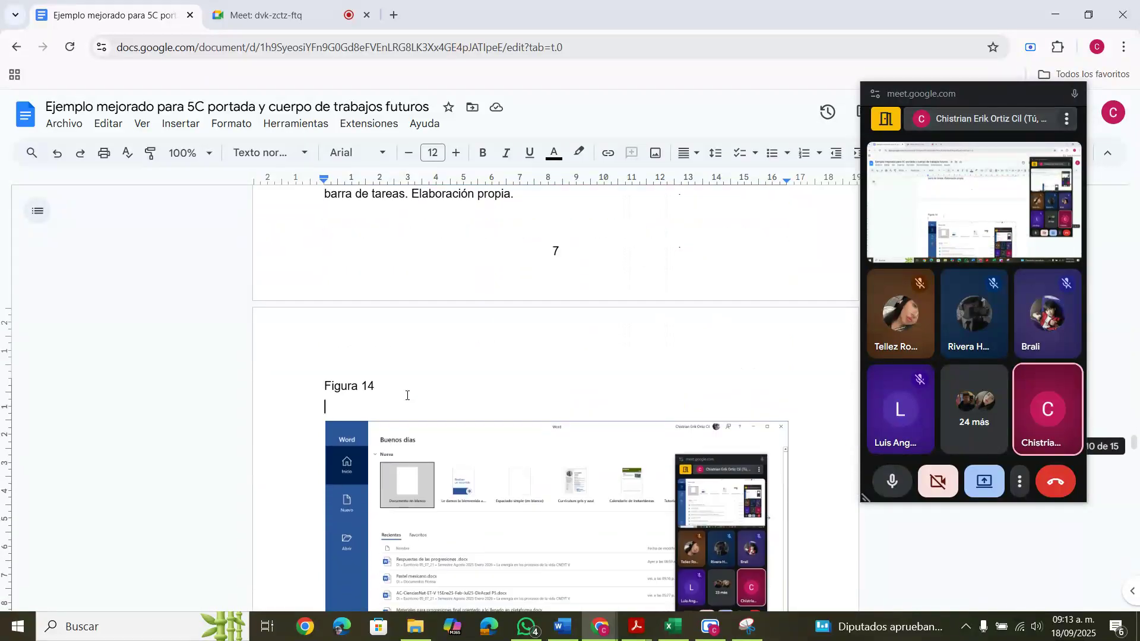
scroll(407, 395, "down", 1)
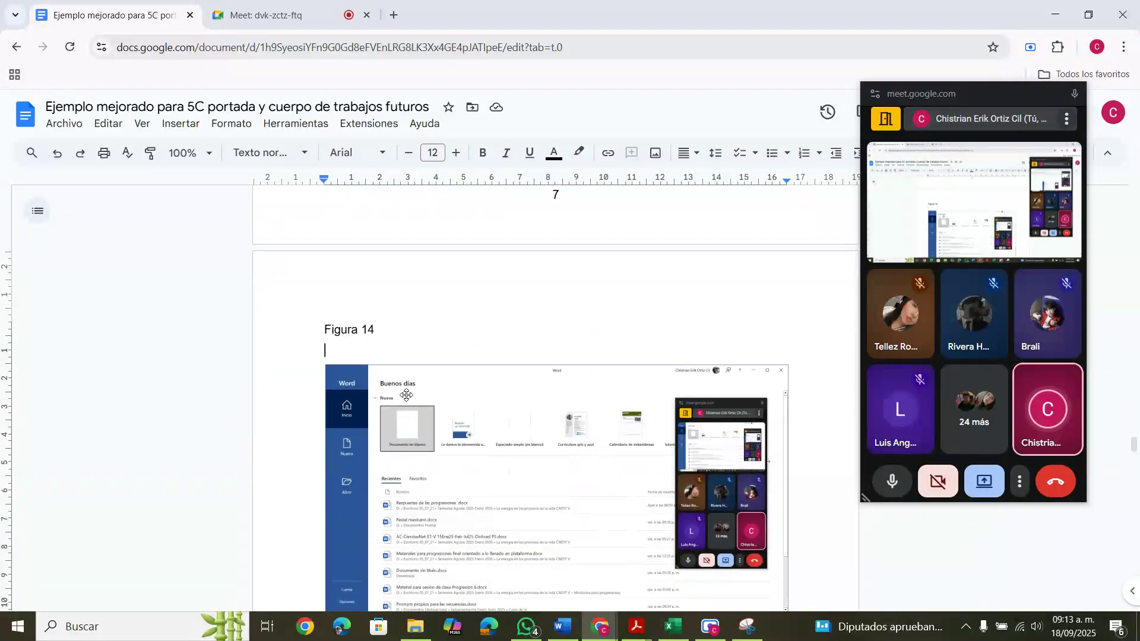
scroll(407, 395, "down", 1)
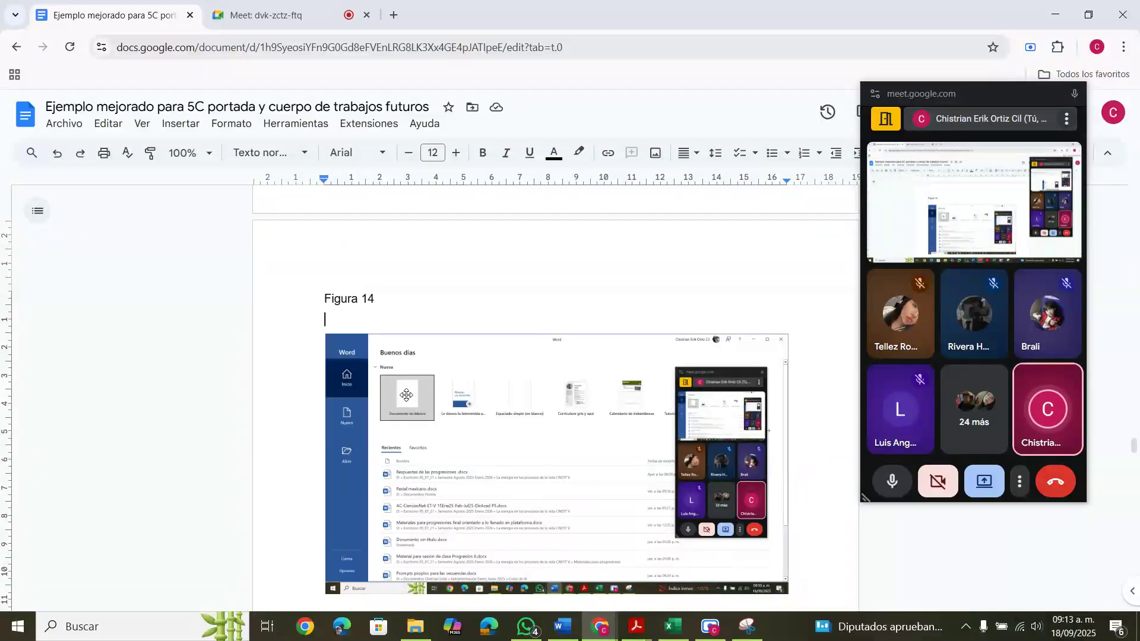
scroll(407, 395, "up", 10)
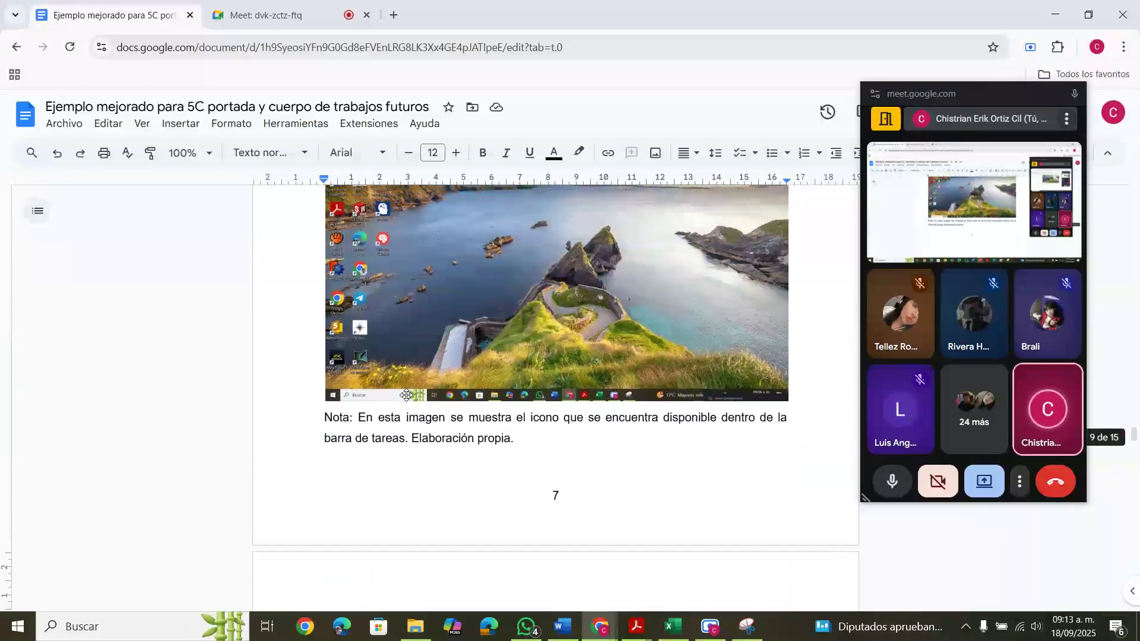
scroll(407, 395, "down", 5)
scroll(406, 396, "up", 5)
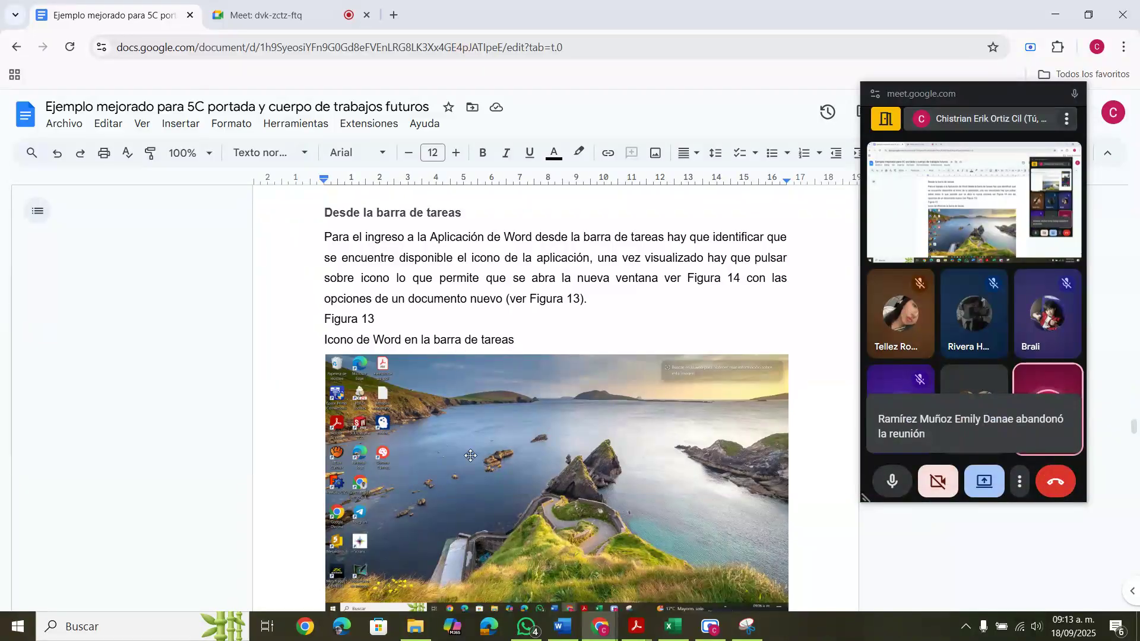
scroll(471, 455, "down", 3)
scroll(471, 455, "down", 6)
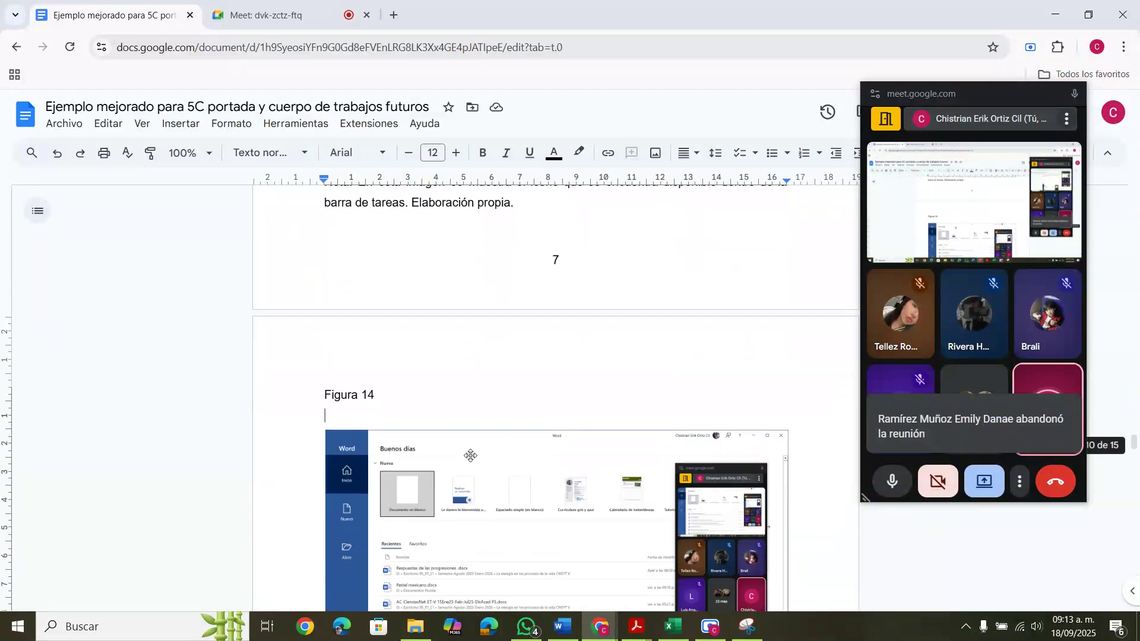
- Title Figura 14 "Ventana principal de Word" on the line above the start screen image
left_click(394, 405)
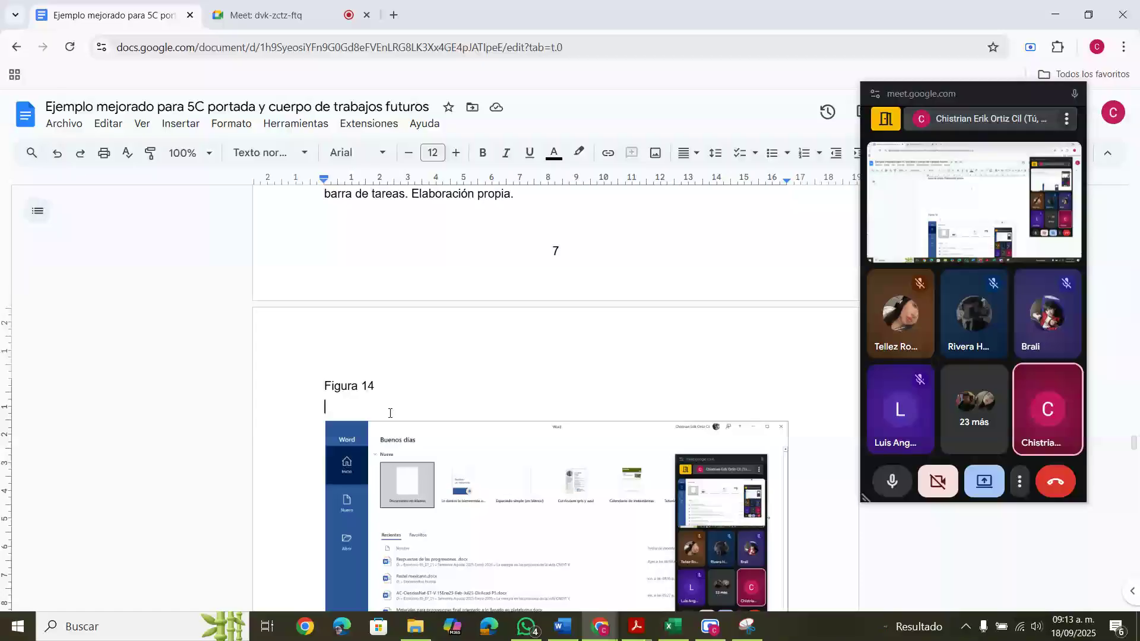
scroll(390, 413, "down", 1)
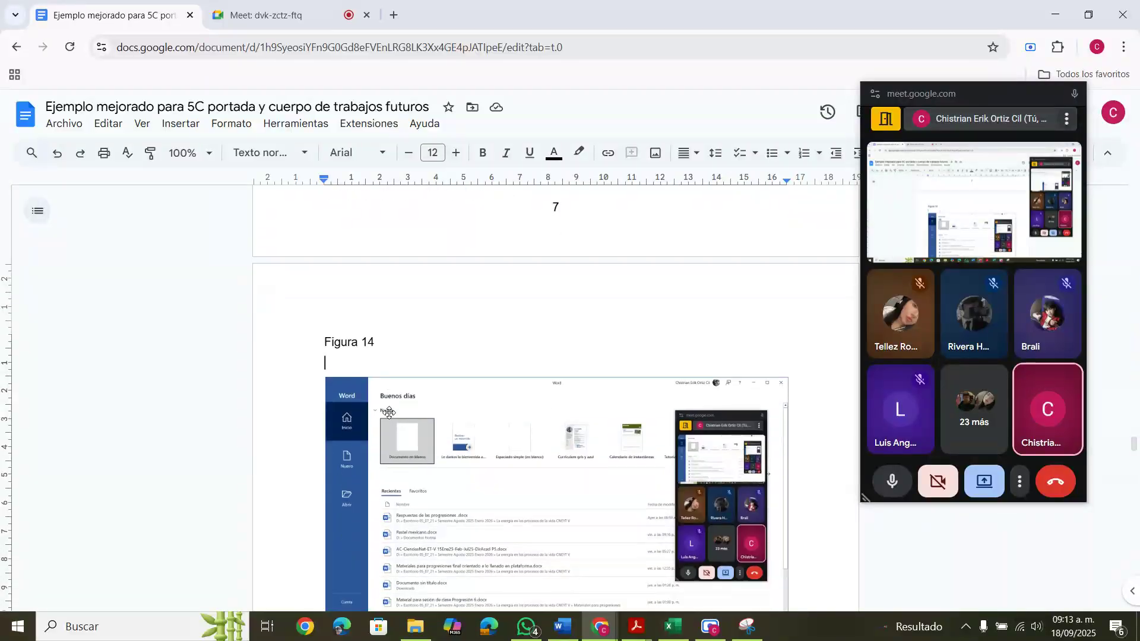
scroll(389, 413, "down", 2)
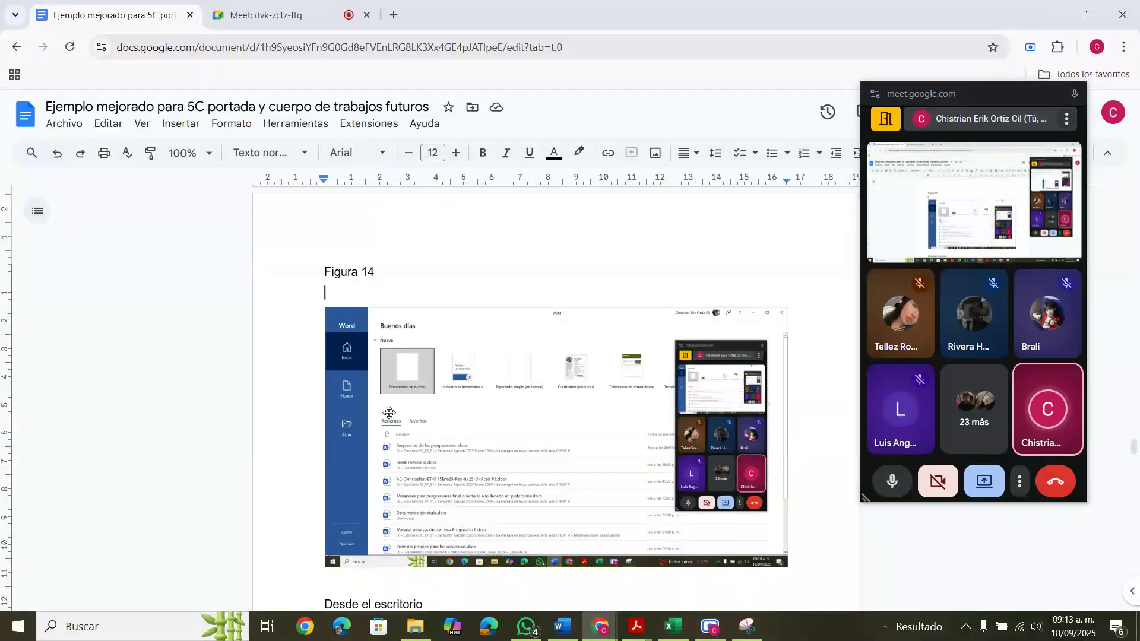
type("Venta")
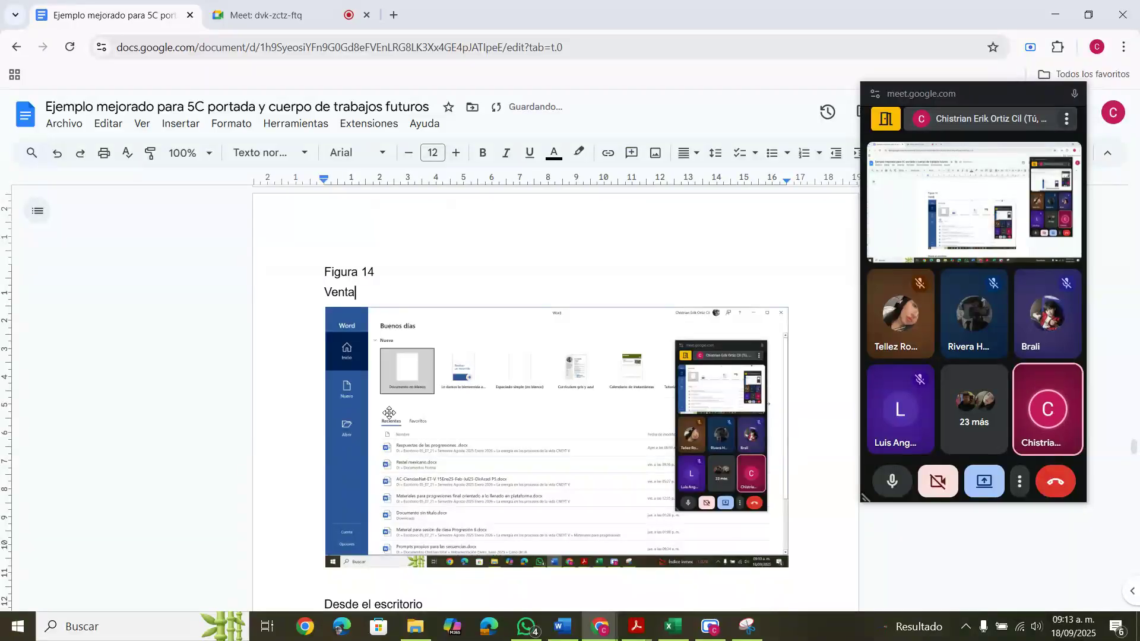
type("na princi")
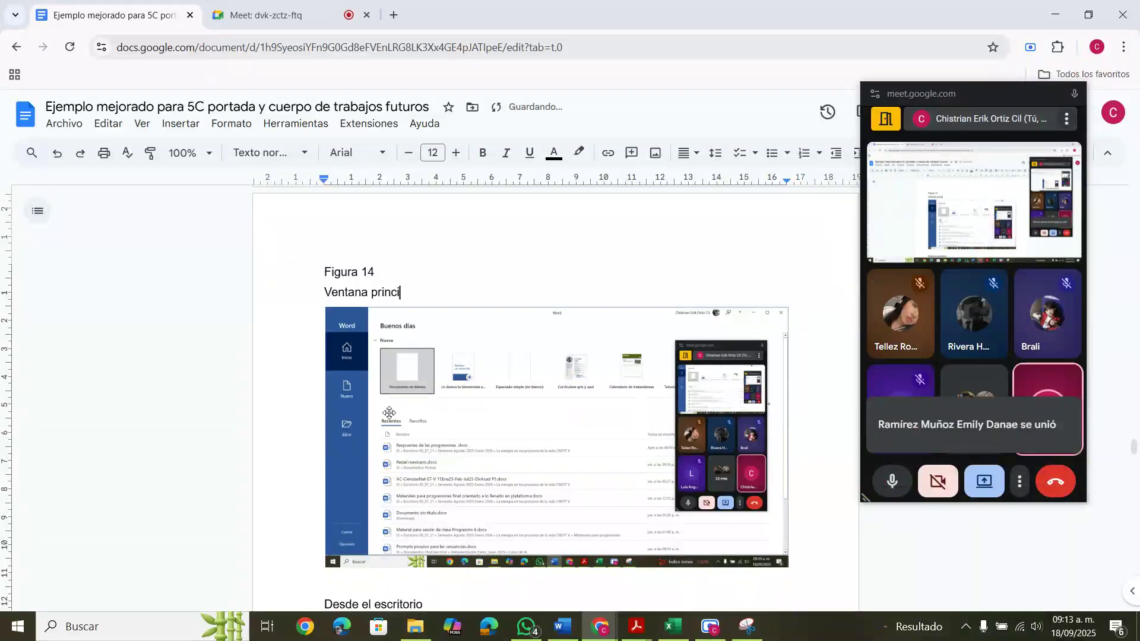
type("pal de Word")
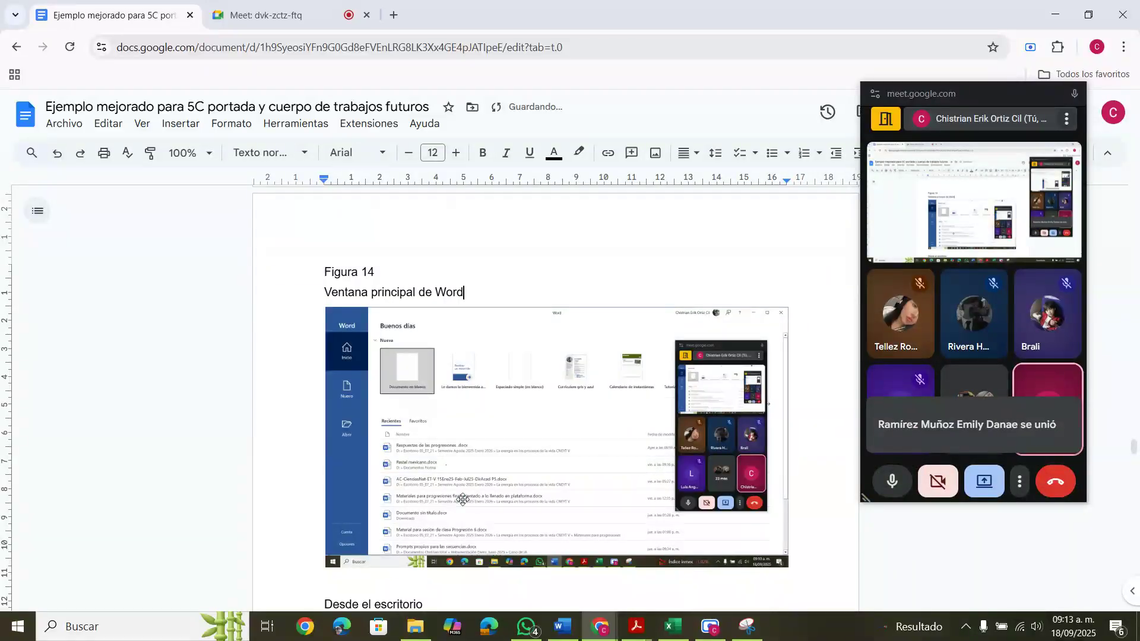
scroll(590, 486, "down", 2)
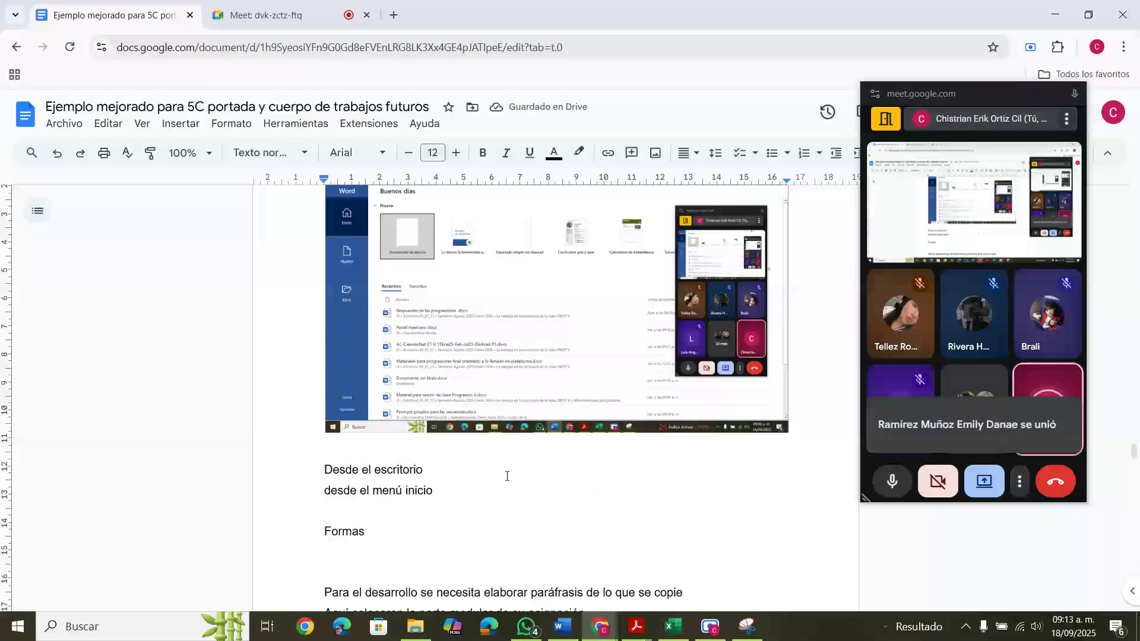
- Write under Figura 14 "Nota: En esta imagen se muestra la ventana de inicio al momento de abrir la aplicación Word. Elaboración propia." plus a blank line
left_click(328, 445)
type("Nota:")
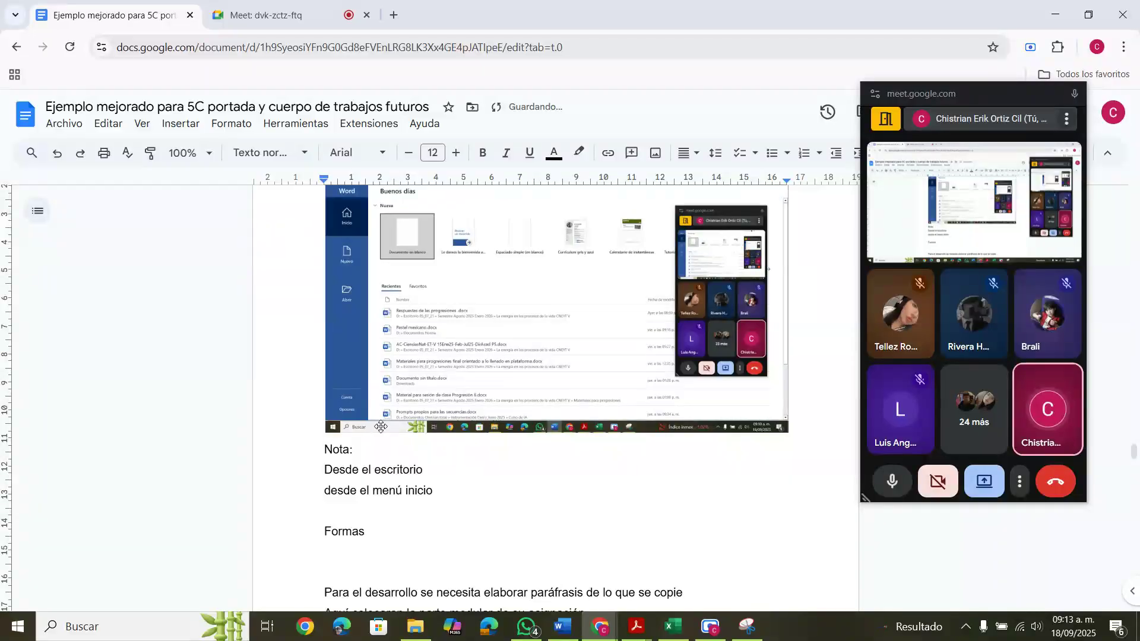
type(" En esta imagen se muestra la ")
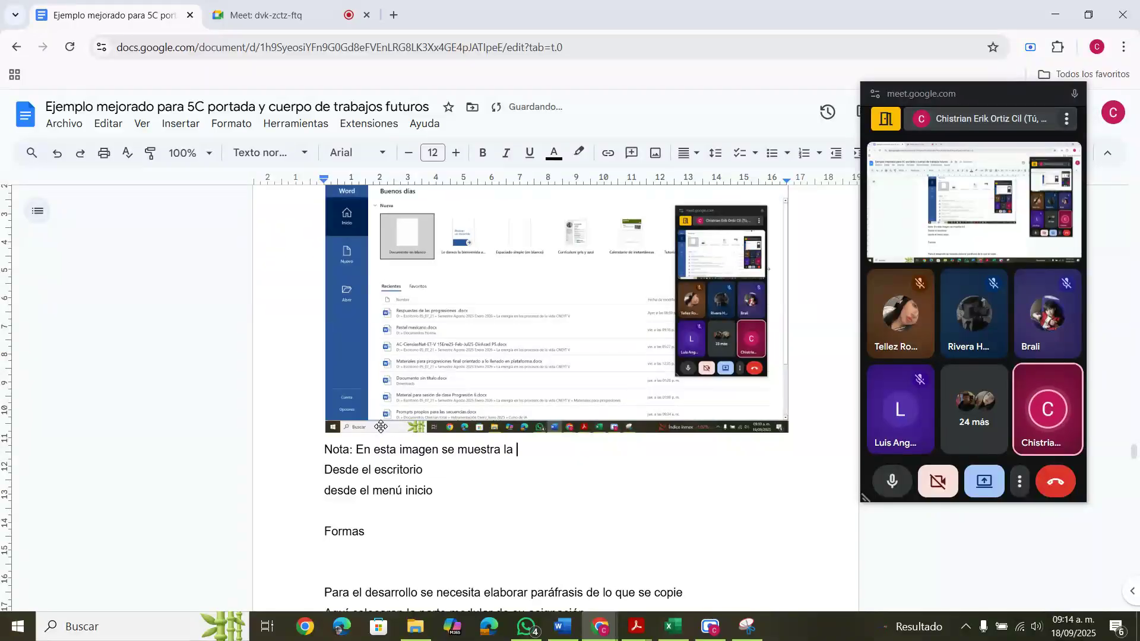
type("ventana de in")
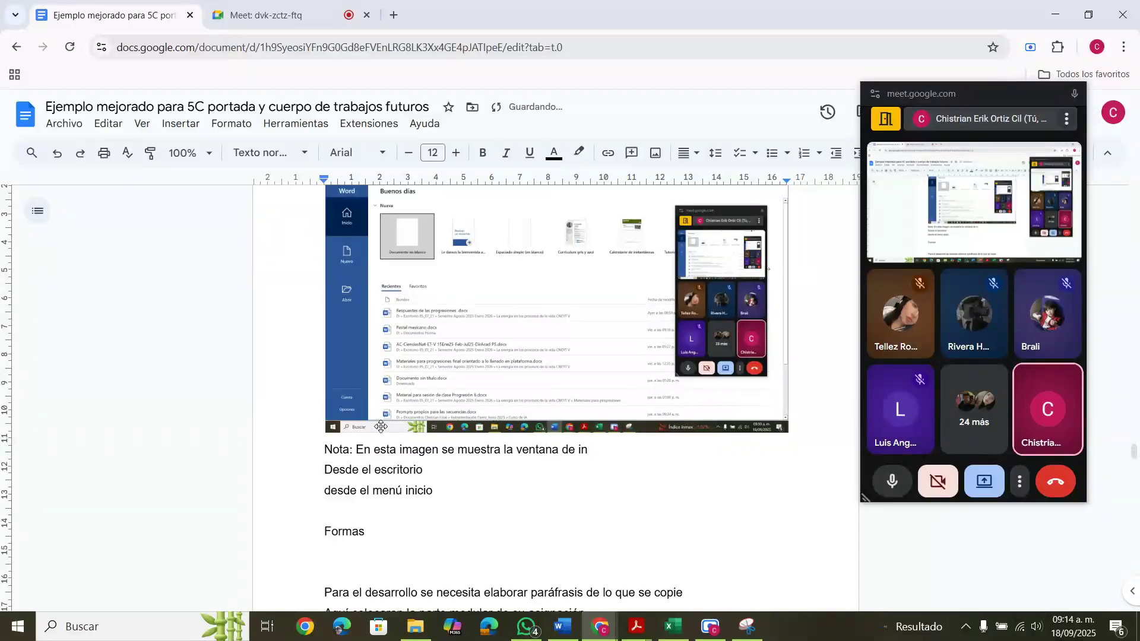
type("icio al mome")
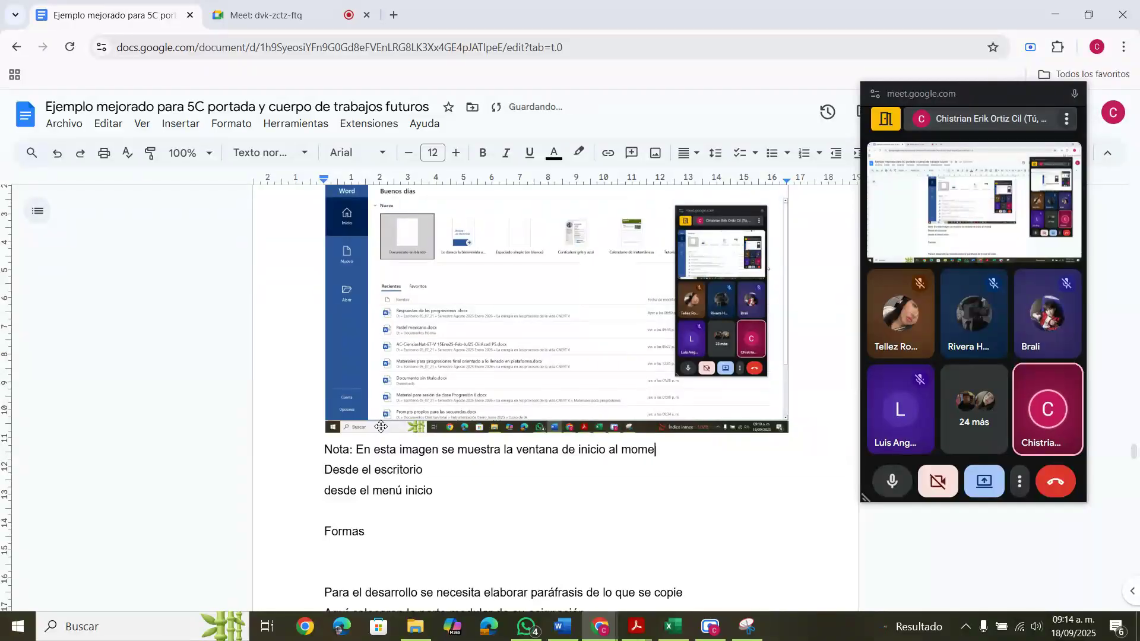
type("nto de abrir ")
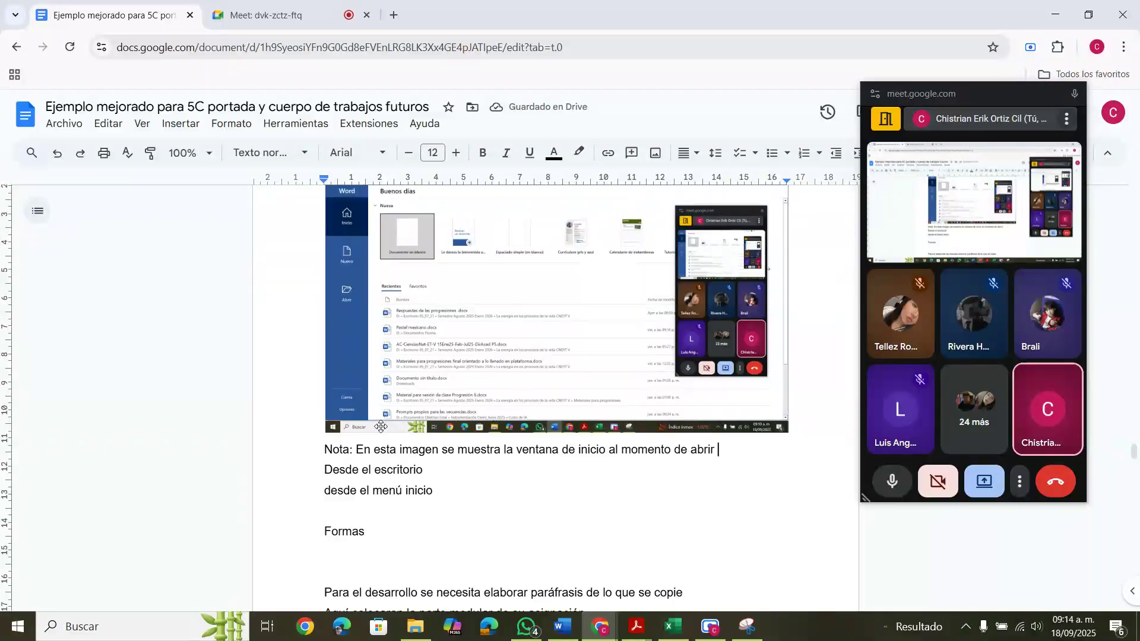
type("p")
type("aplicación ")
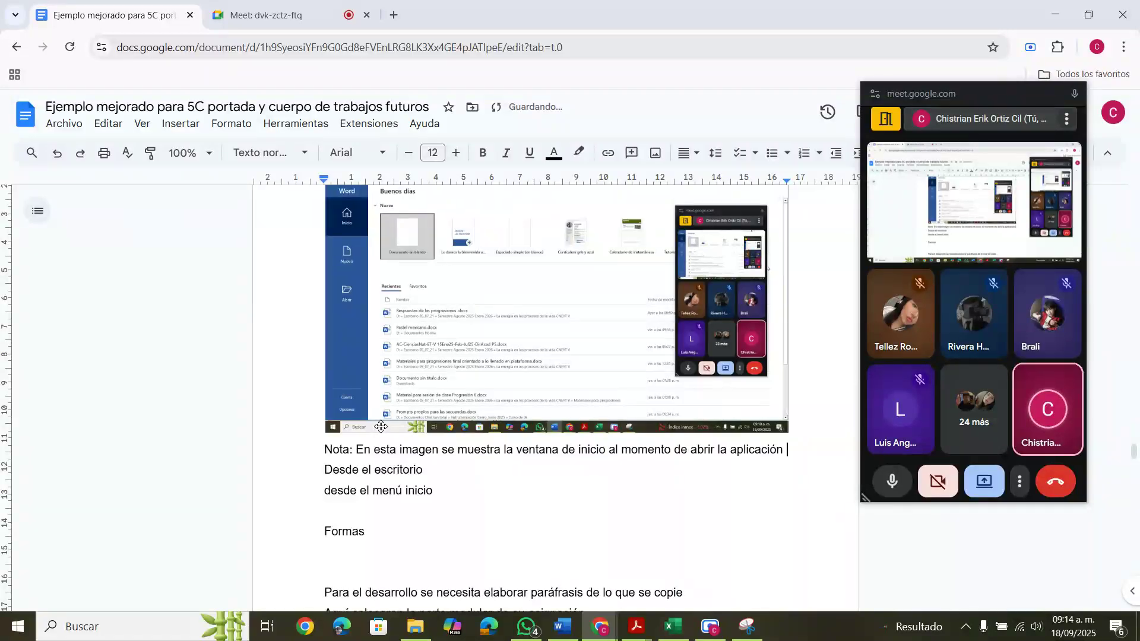
type("Word")
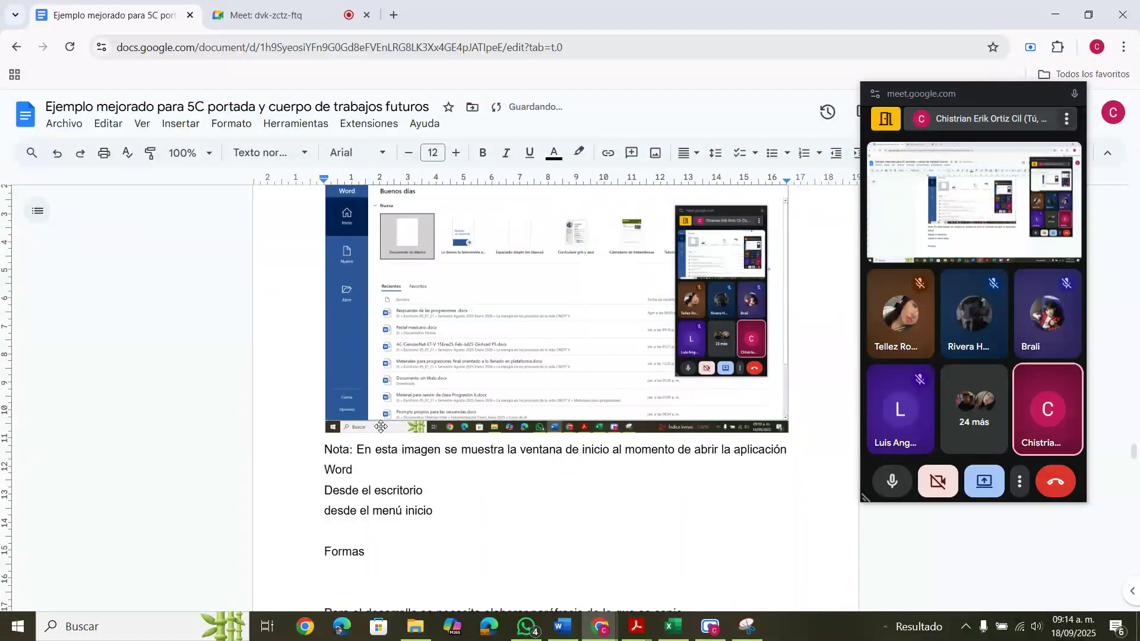
type(". Elaboración")
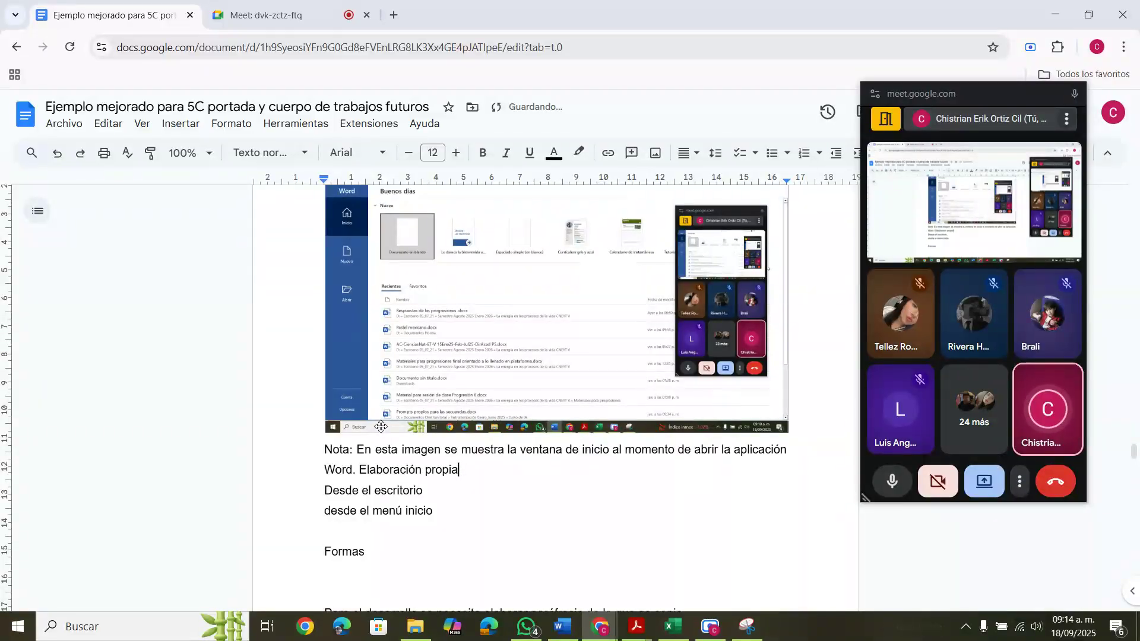
type("propia.")
key("Return")
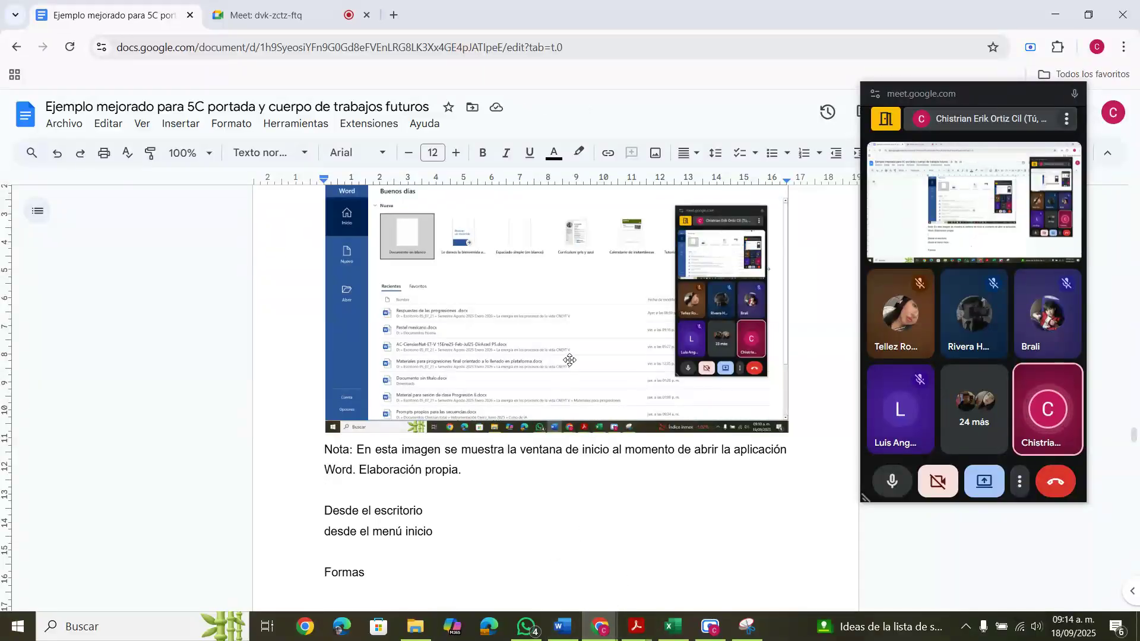
- Review the report from the cover page through the Marco teórico to the "Desde la barra de tareas" section of Desarrollo
scroll(578, 324, "up", 1)
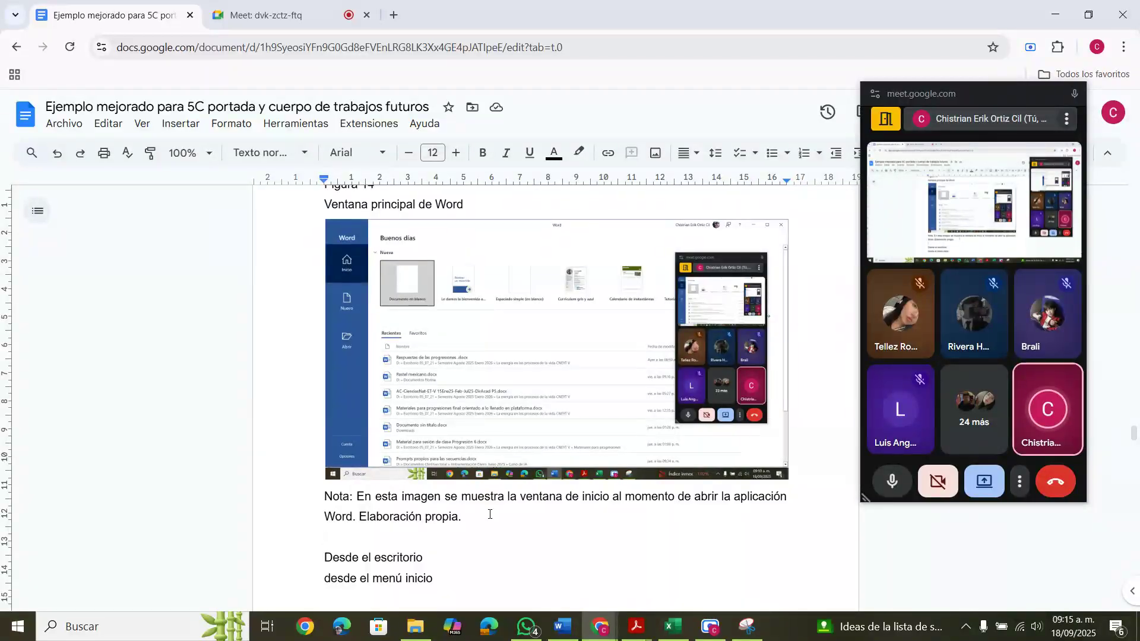
scroll(592, 467, "up", 10)
scroll(592, 467, "up", 15)
scroll(592, 467, "up", 15)
scroll(591, 467, "up", 9)
scroll(591, 467, "down", 4)
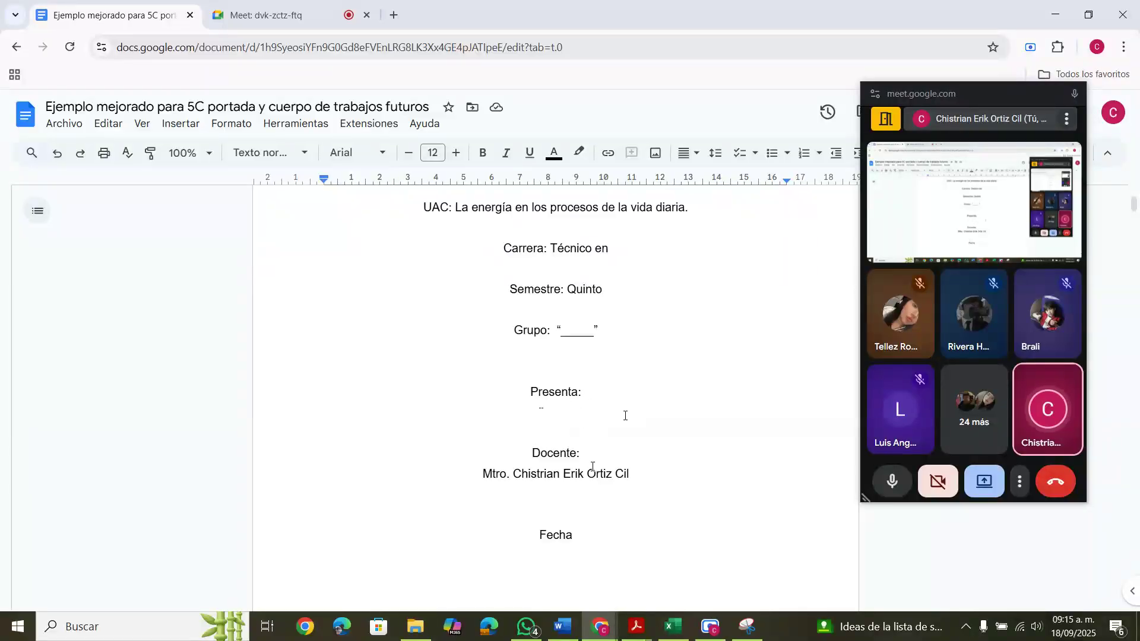
scroll(589, 425, "down", 10)
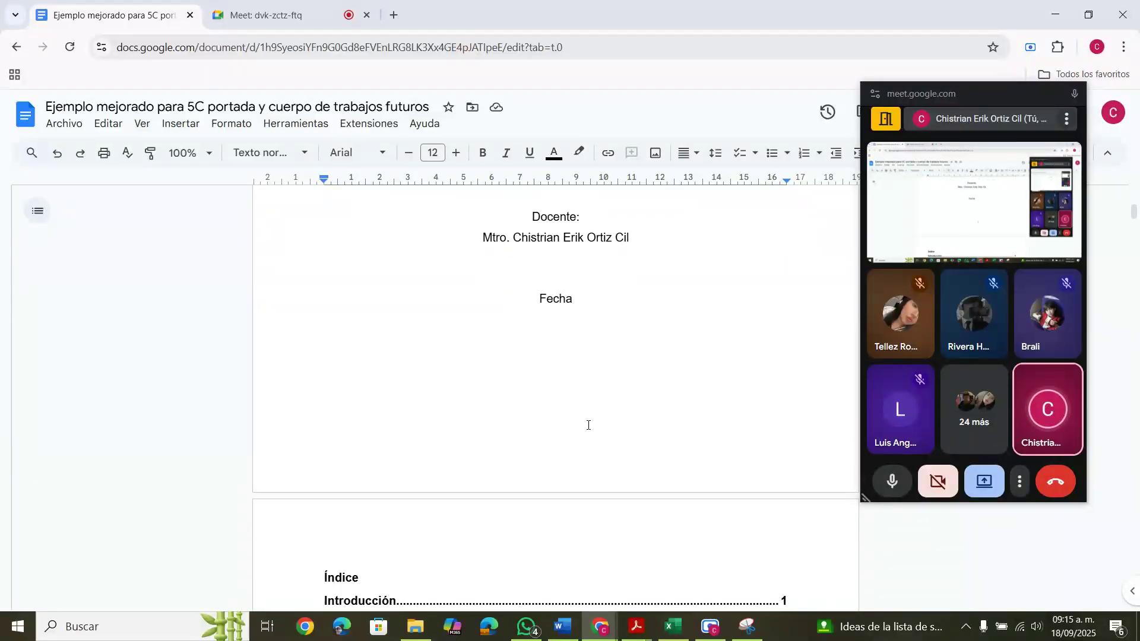
scroll(588, 425, "down", 10)
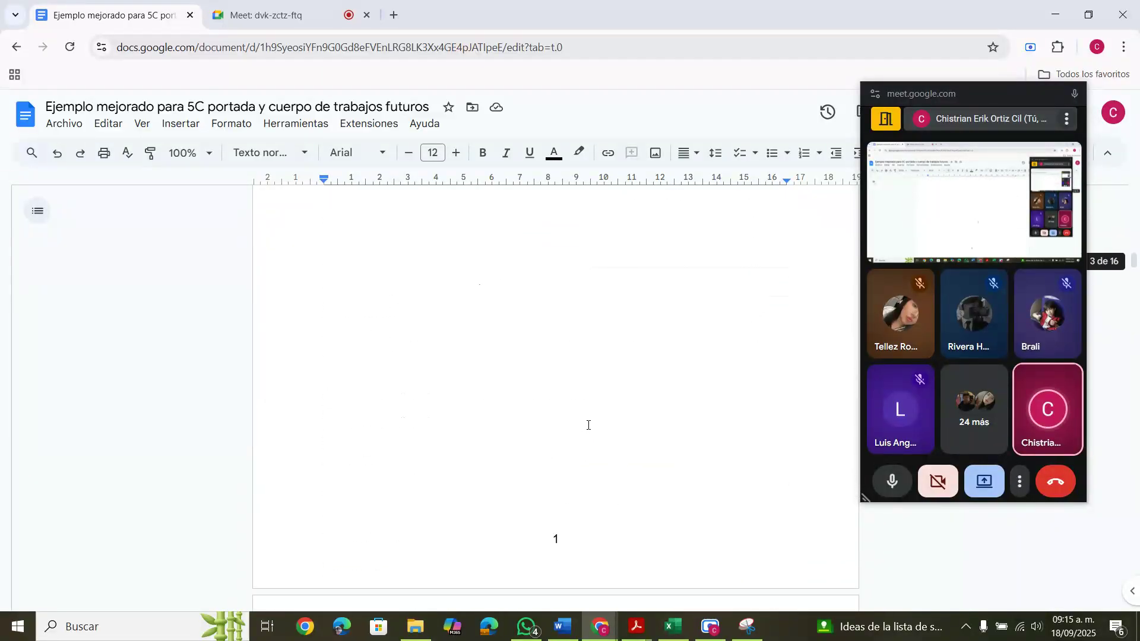
scroll(588, 425, "down", 20)
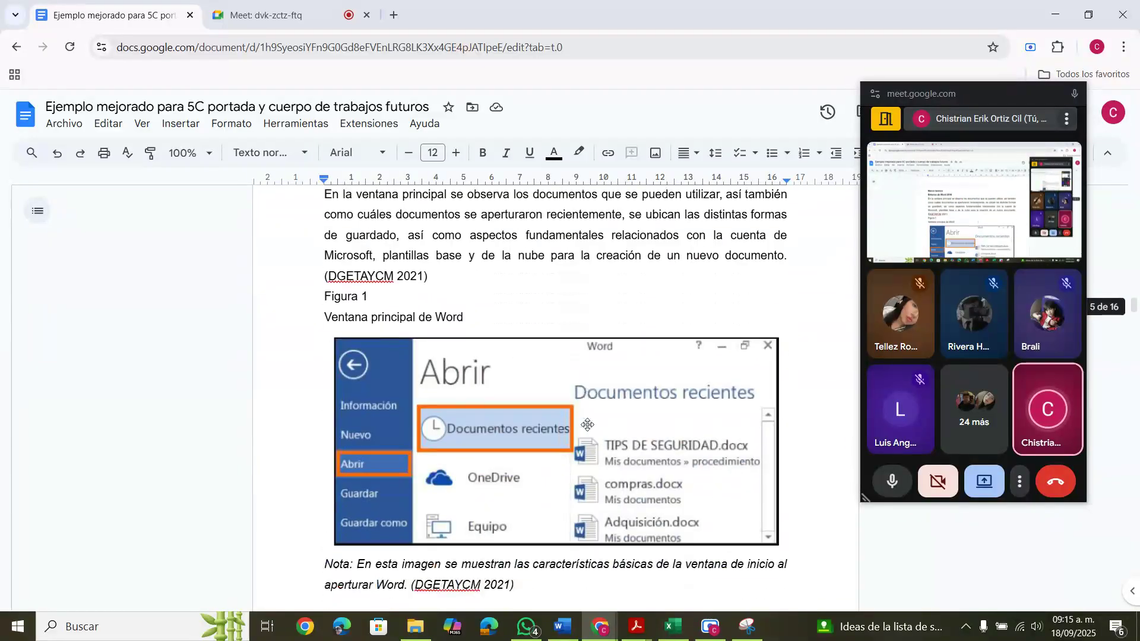
scroll(588, 425, "down", 20)
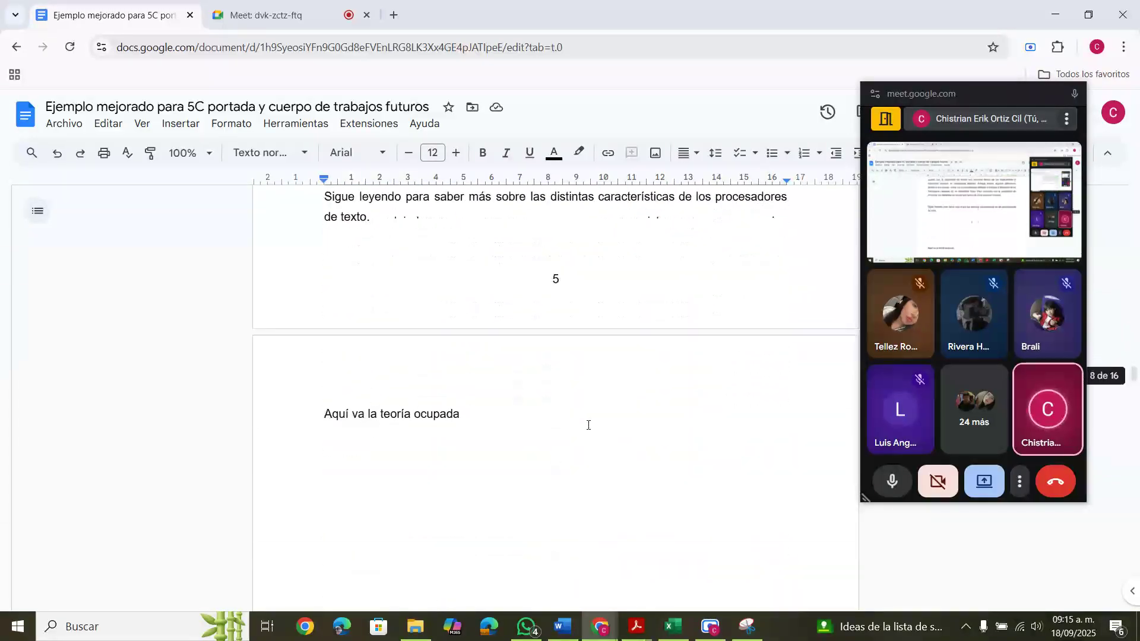
scroll(589, 425, "down", 10)
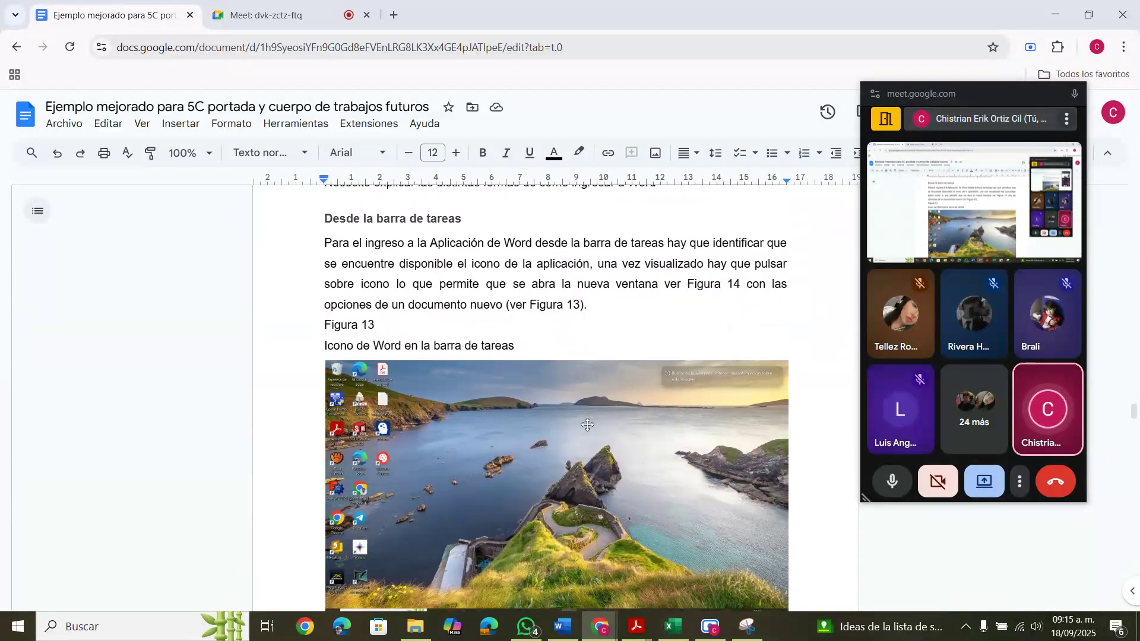
scroll(588, 425, "up", 10)
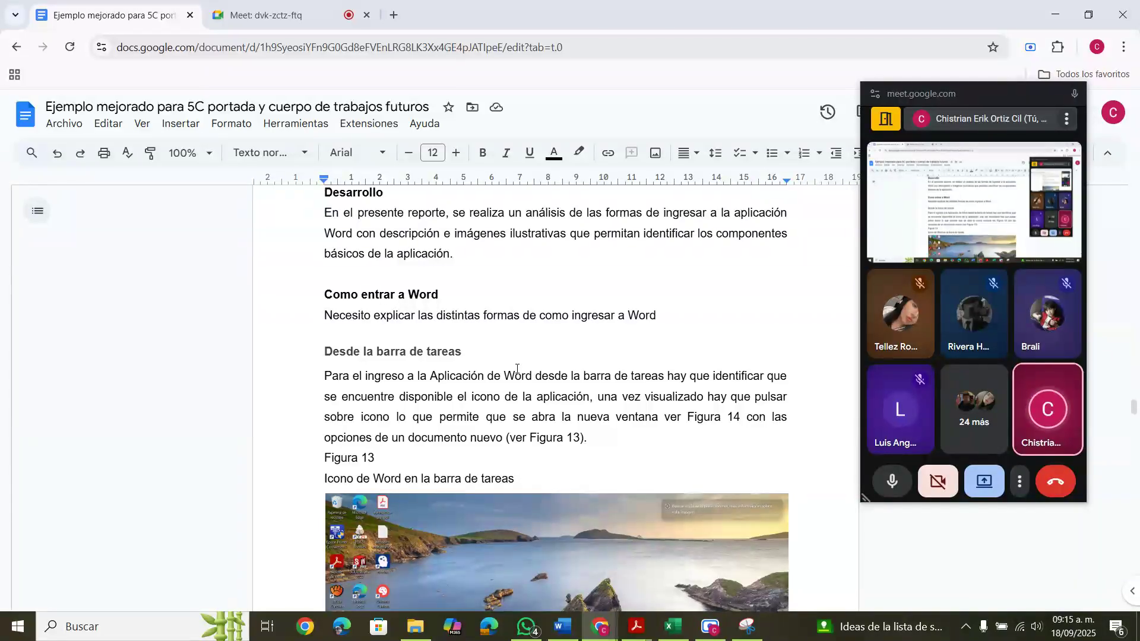
scroll(427, 404, "down", 1)
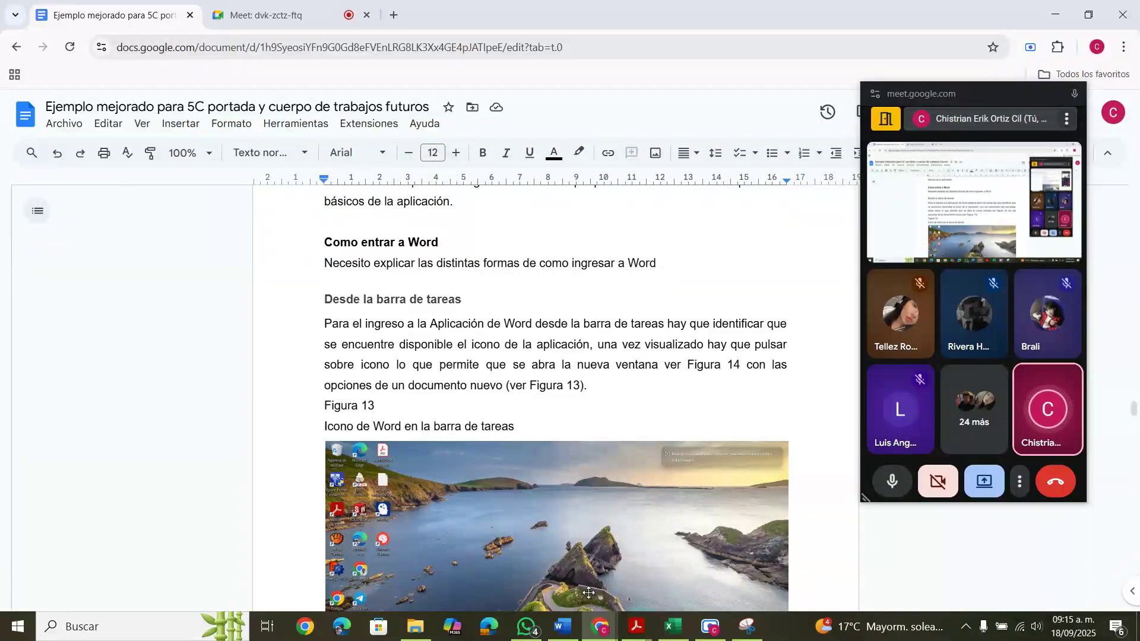
- Switch to the Secuencia 1 PDF in Adobe Acrobat and check which ways of entering Word the report rubric requires
left_click(636, 627)
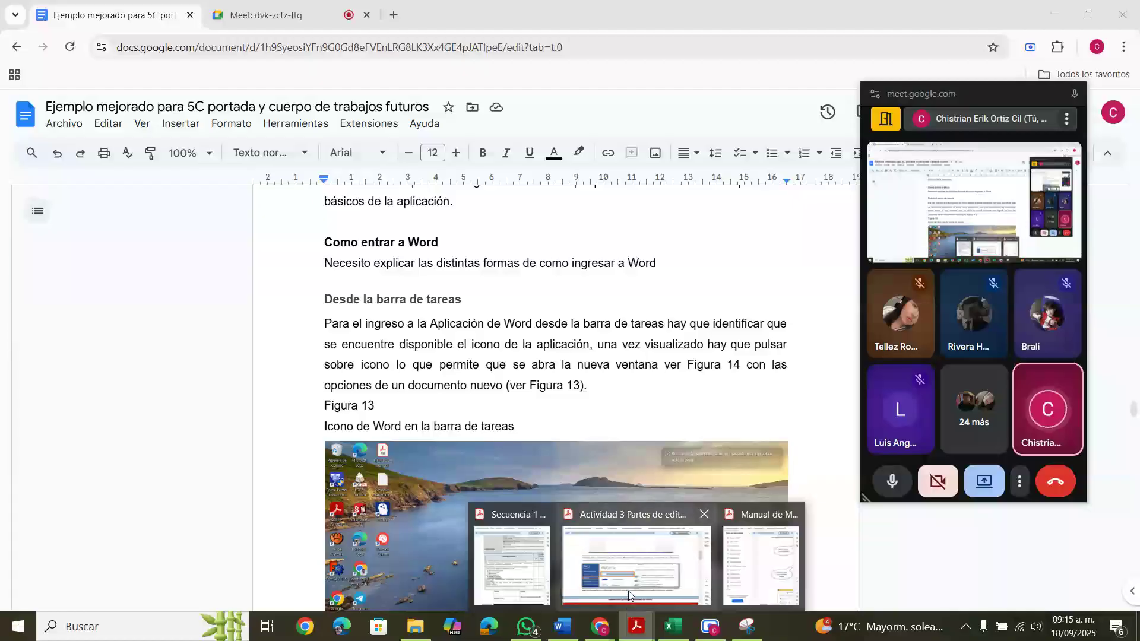
left_click(511, 567)
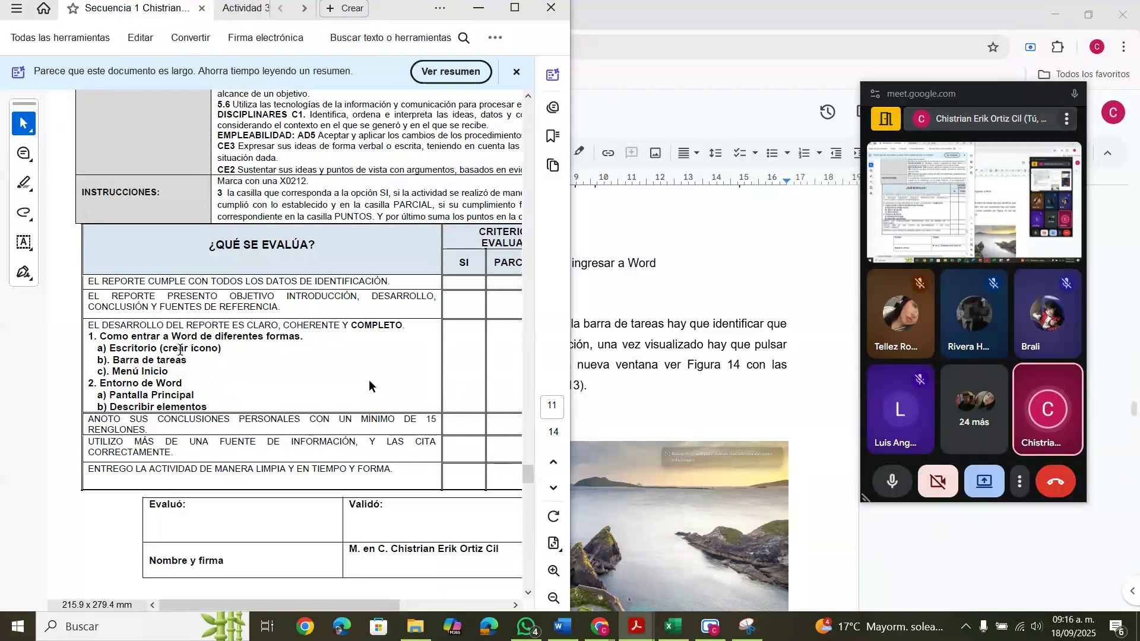
- Switch to File Explorer and search the Windows folder on Disco local (C:) for the Word application
left_click(414, 627)
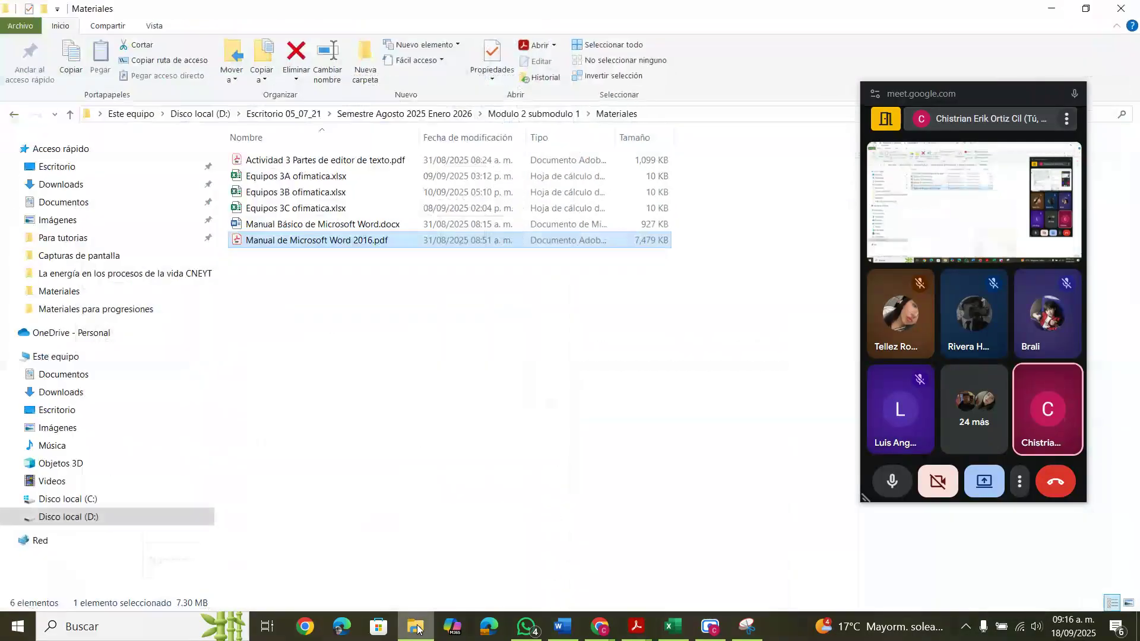
left_click(75, 503)
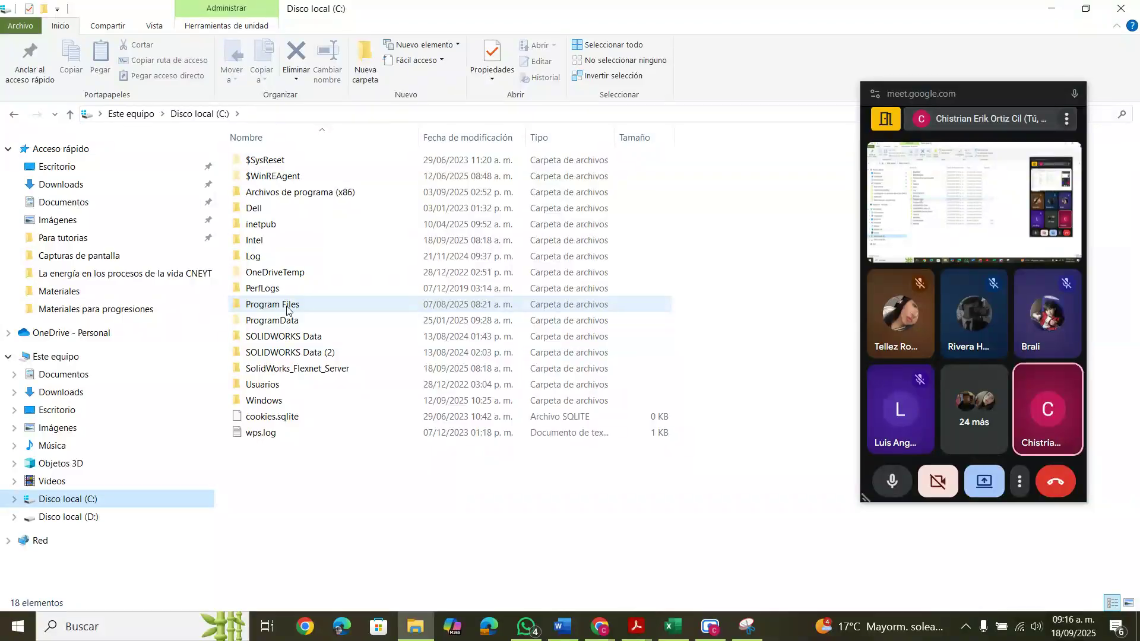
double_click(277, 402)
scroll(301, 479, "down", 3)
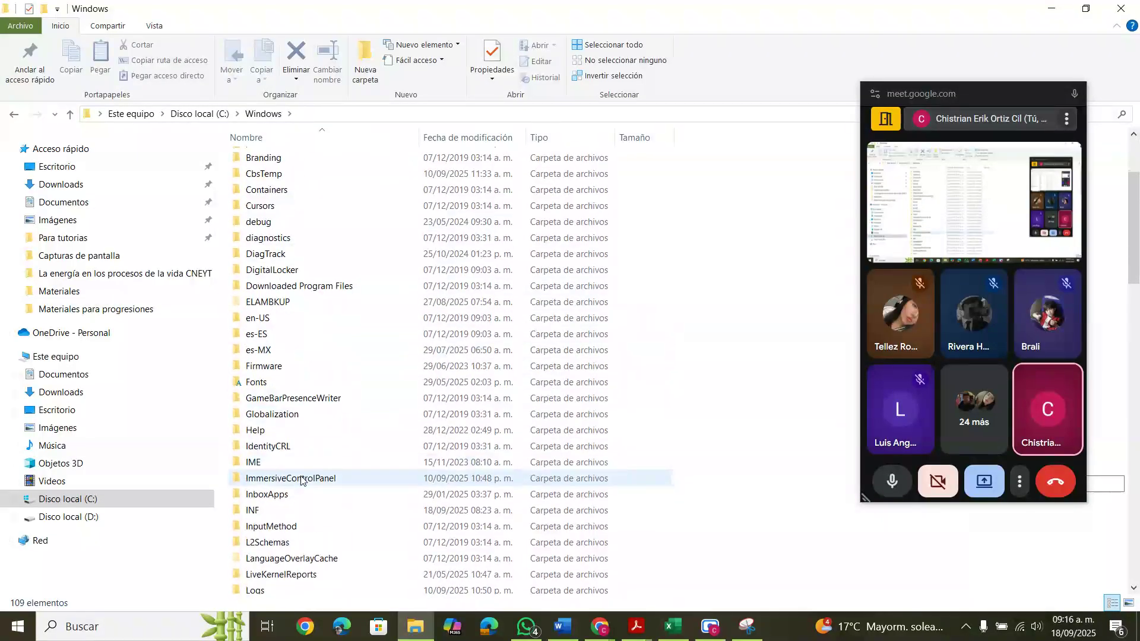
scroll(301, 479, "down", 15)
scroll(301, 480, "down", 5)
scroll(301, 480, "up", 8)
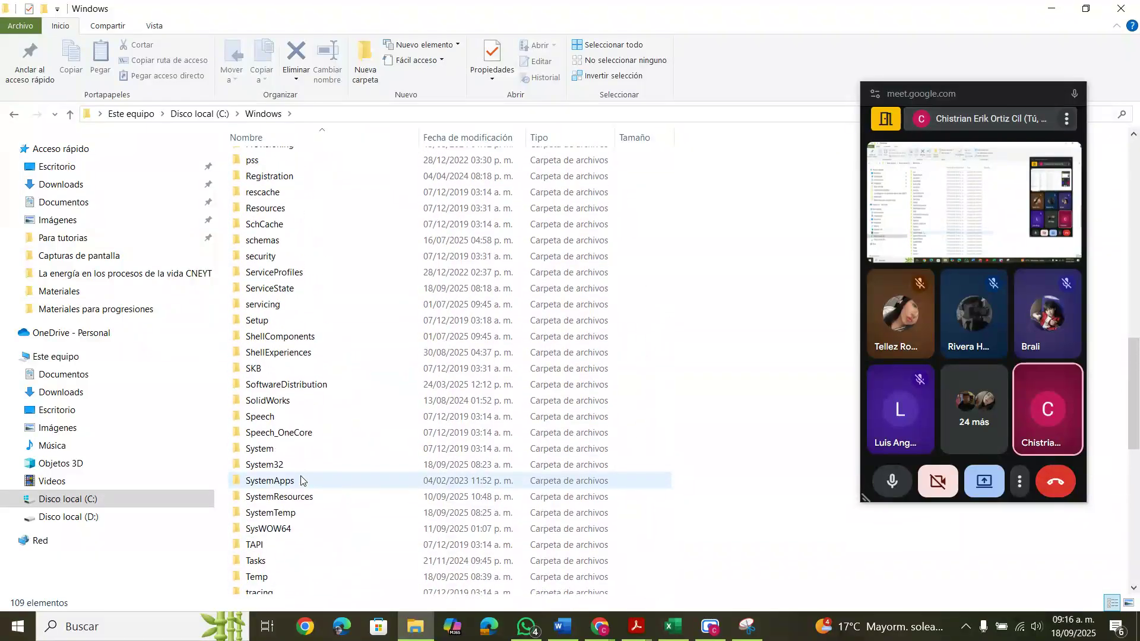
scroll(301, 479, "up", 2)
scroll(301, 479, "up", 1)
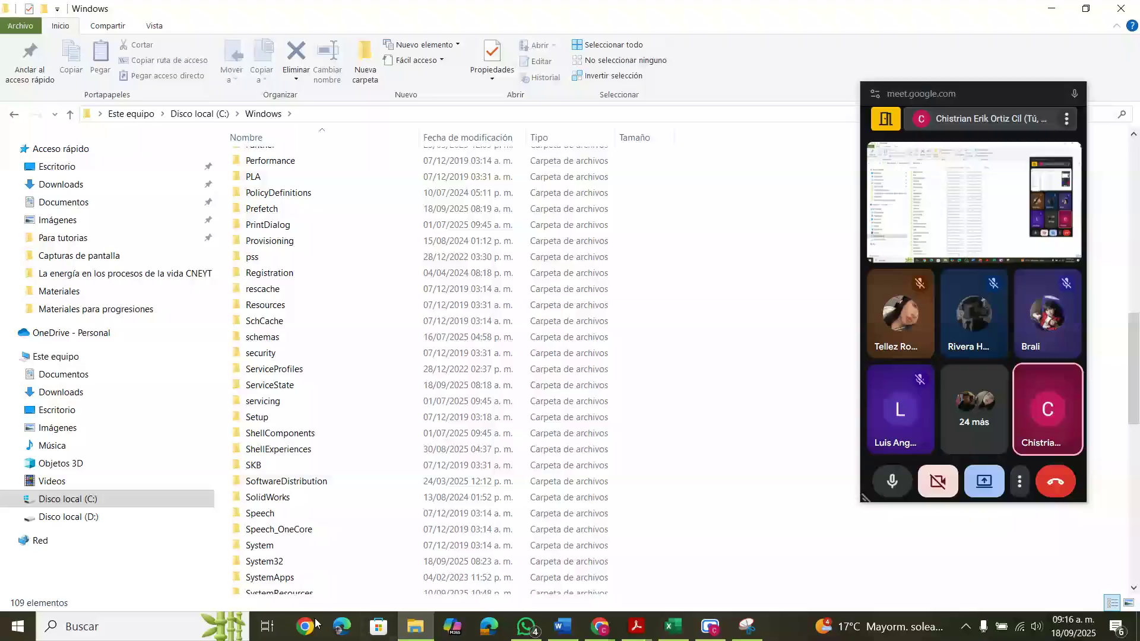
- Open the file location of the Word app pinned in Windows Start and copy its shortcut from the Programs folder
left_click(17, 625)
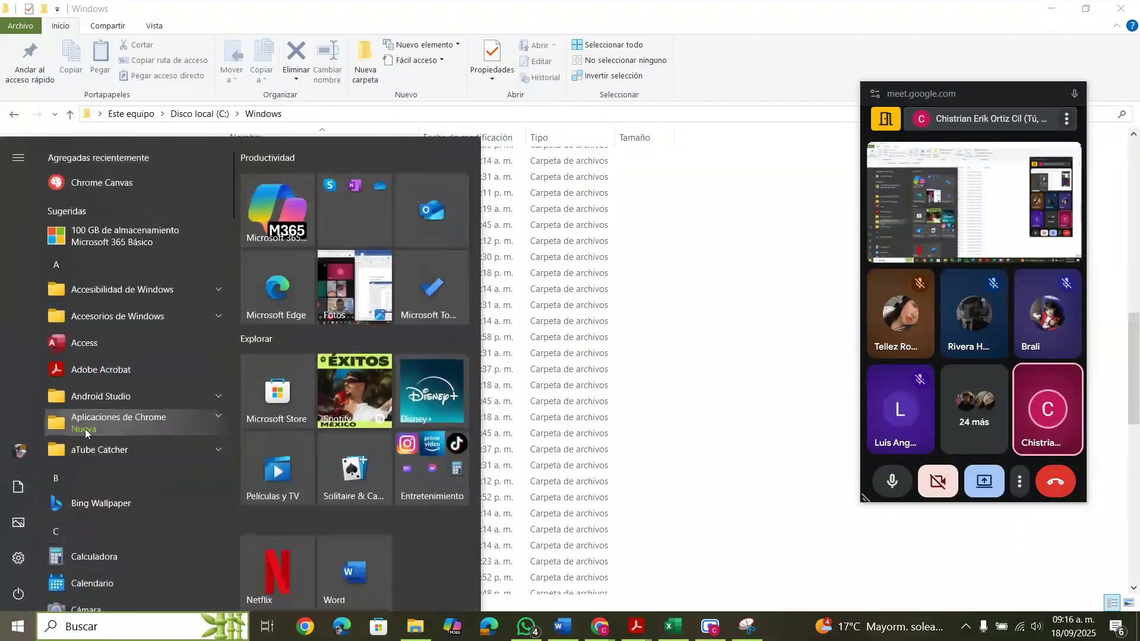
right_click(326, 566)
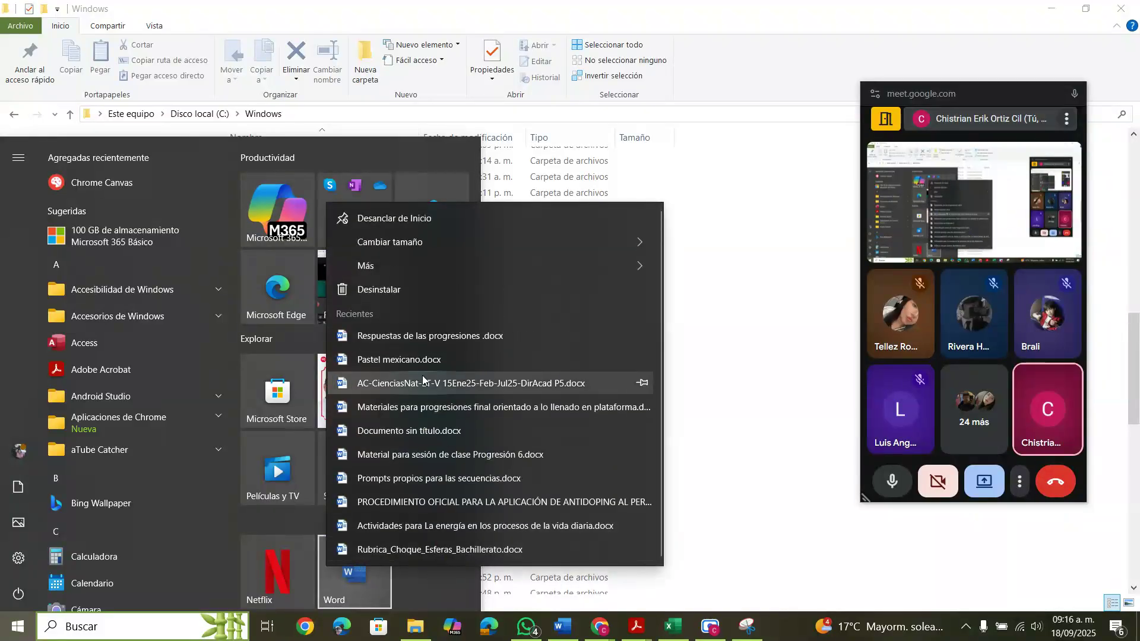
mouse_move(487, 261)
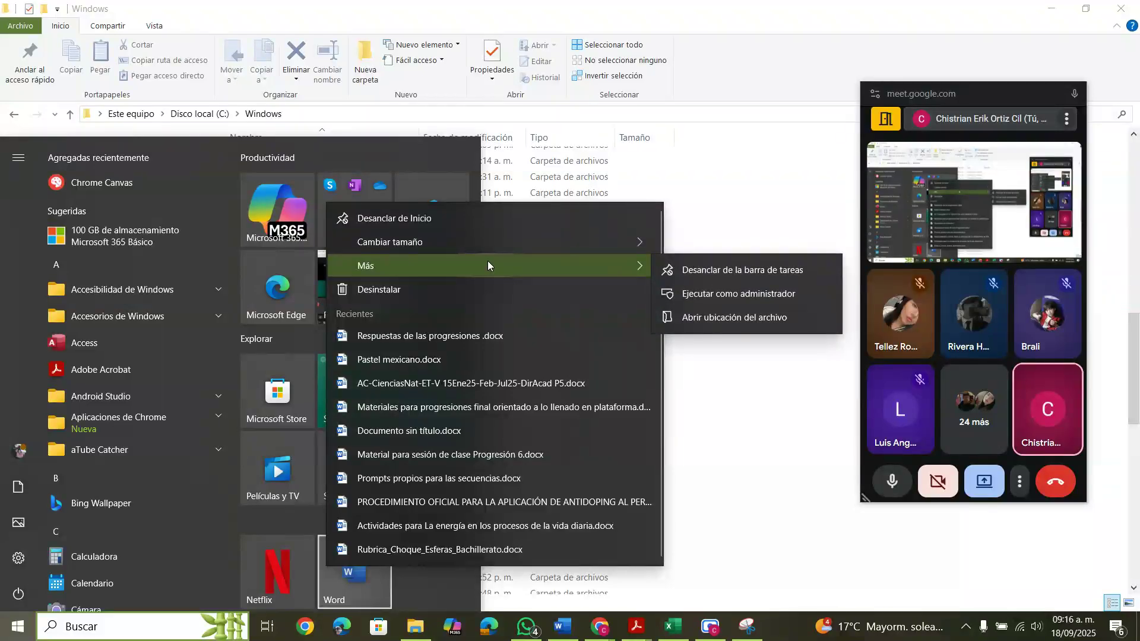
left_click(704, 321)
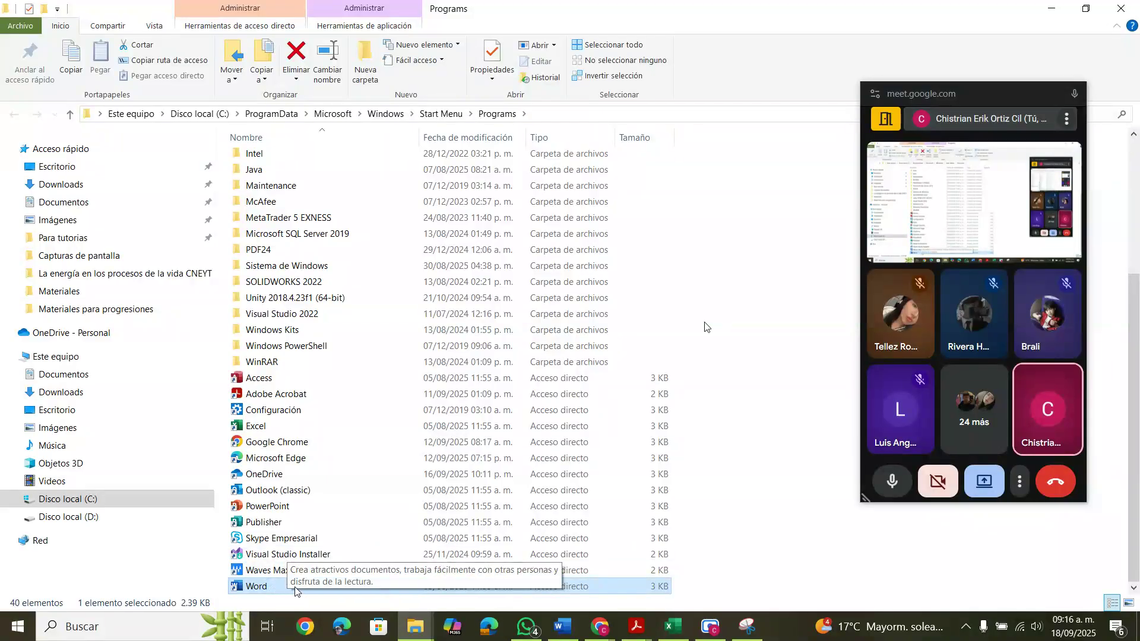
double_click(264, 586)
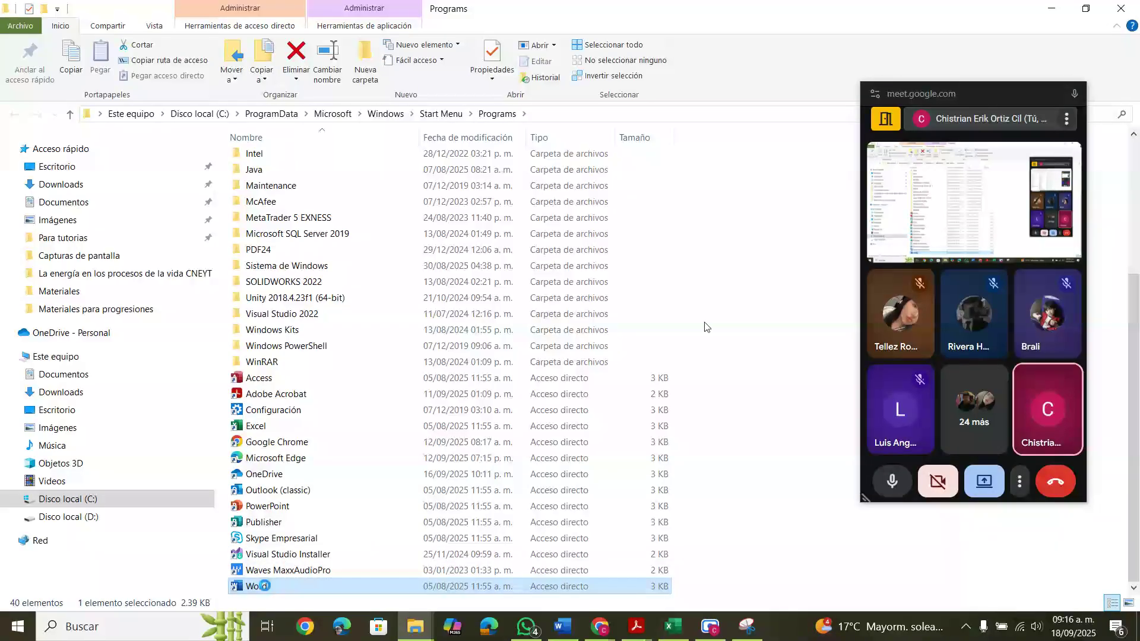
right_click(265, 587)
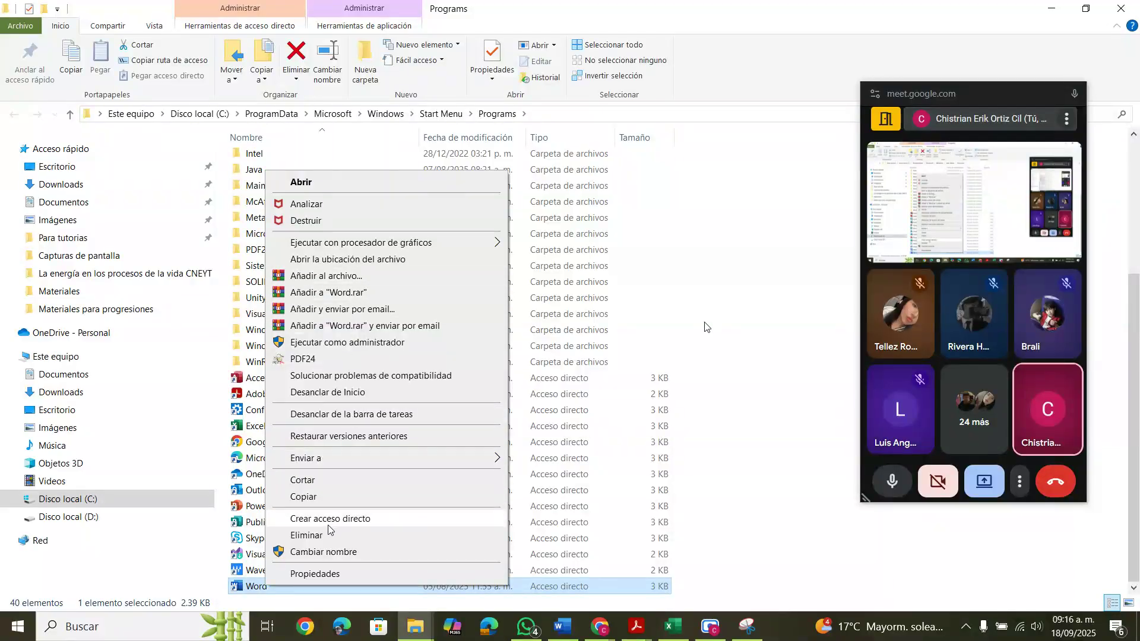
left_click(328, 496)
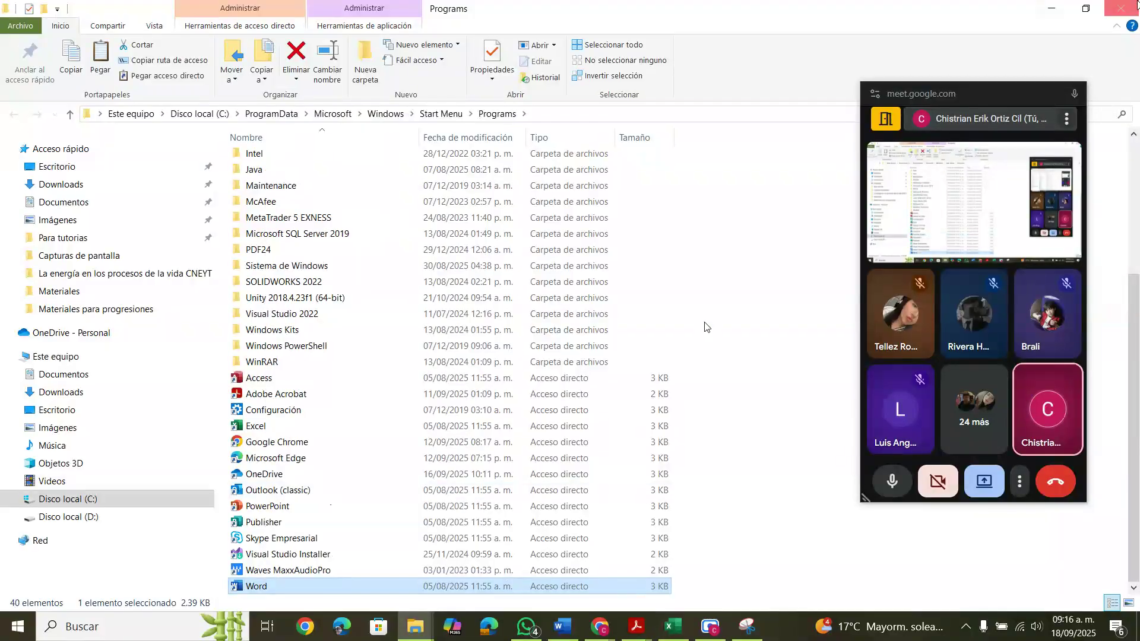
- Clear the open windows from the desktop, paste the copied Word shortcut there, and test it by opening and closing Word
left_click(1061, 8)
left_click(1061, 9)
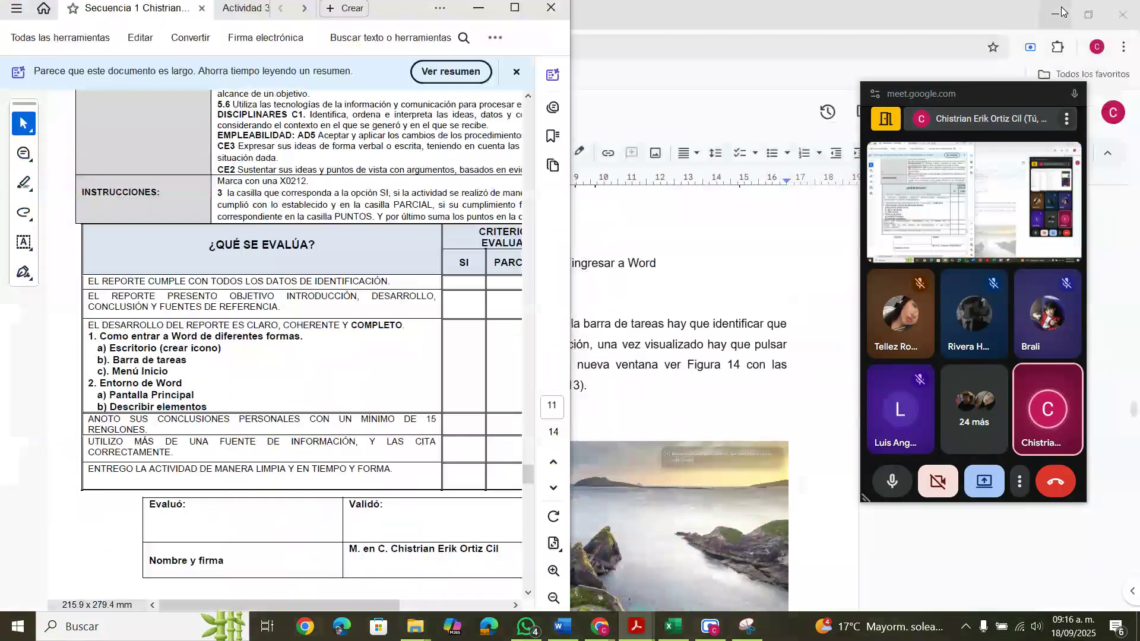
left_click(1061, 12)
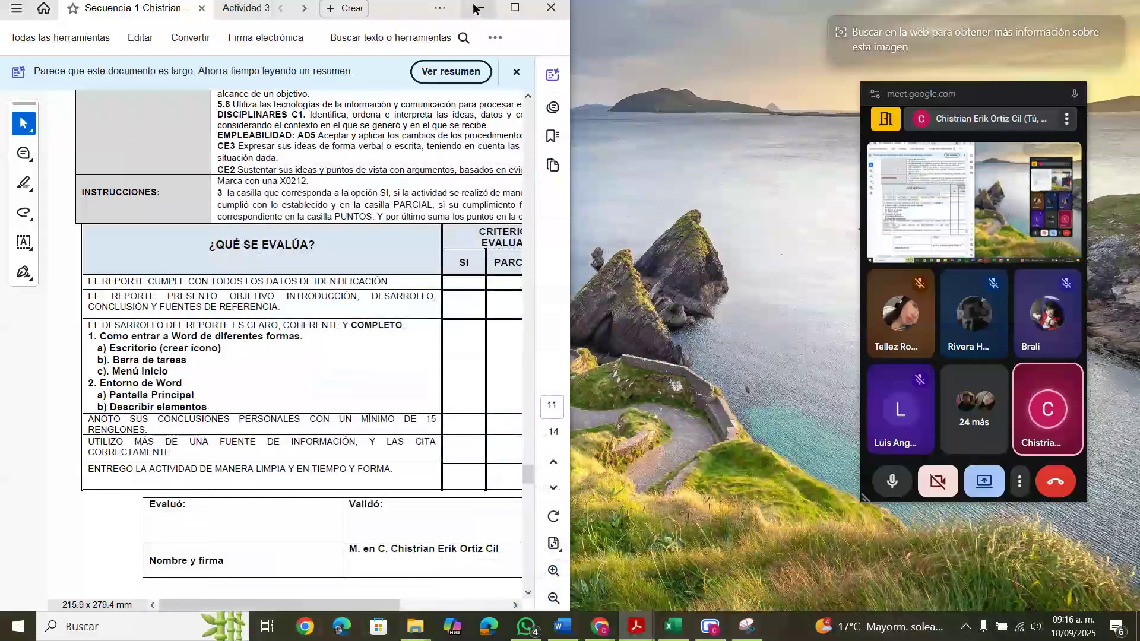
left_click(475, 8)
right_click(241, 302)
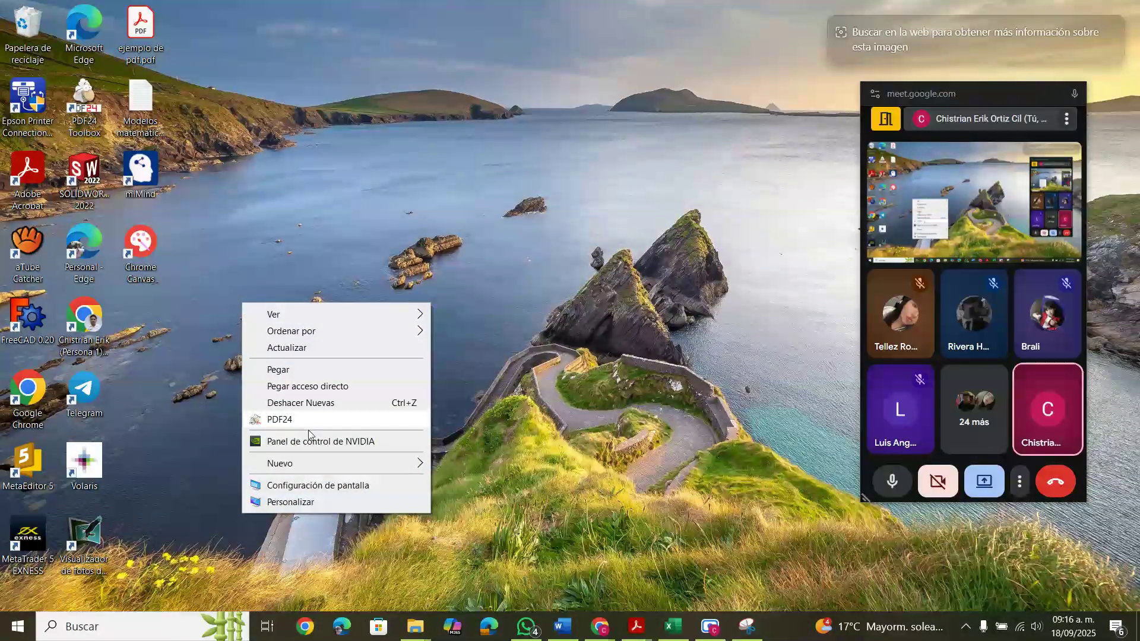
left_click(325, 369)
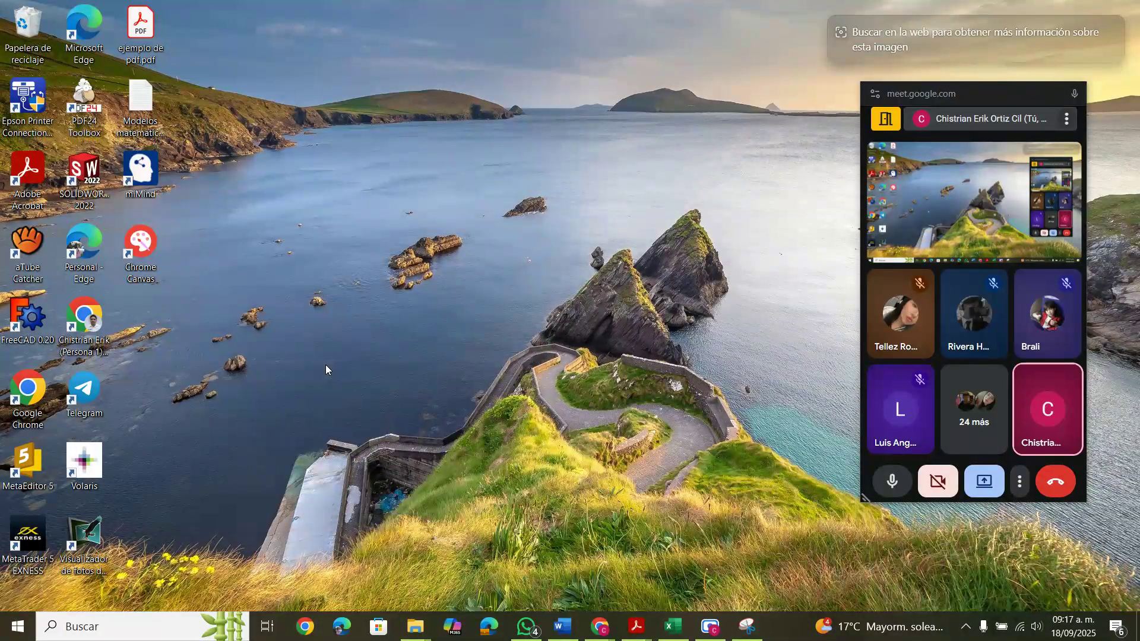
double_click(254, 248)
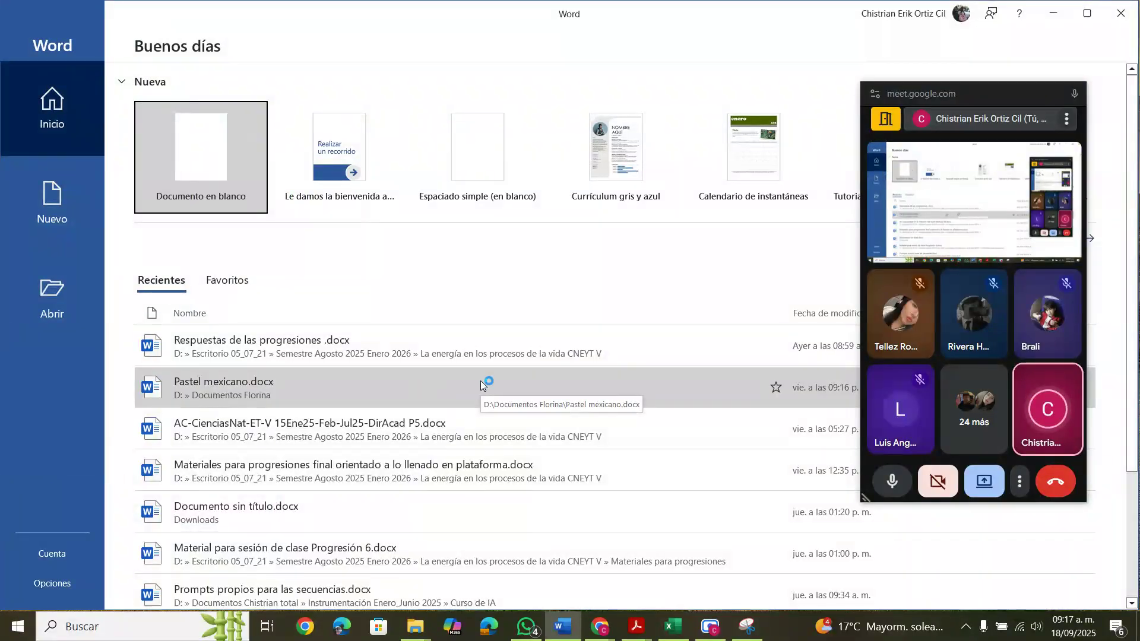
left_click(1128, 15)
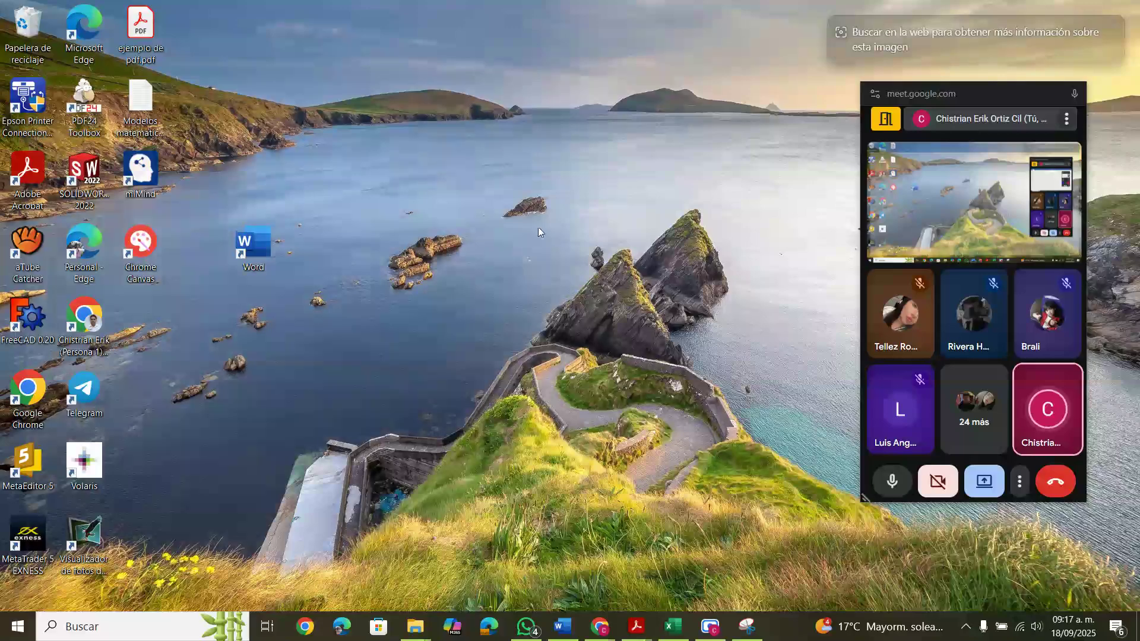
- Place the Word icon directly below the Chrome Canvas icon on the desktop, and open and close Word from it
left_click_drag(255, 247, 148, 346)
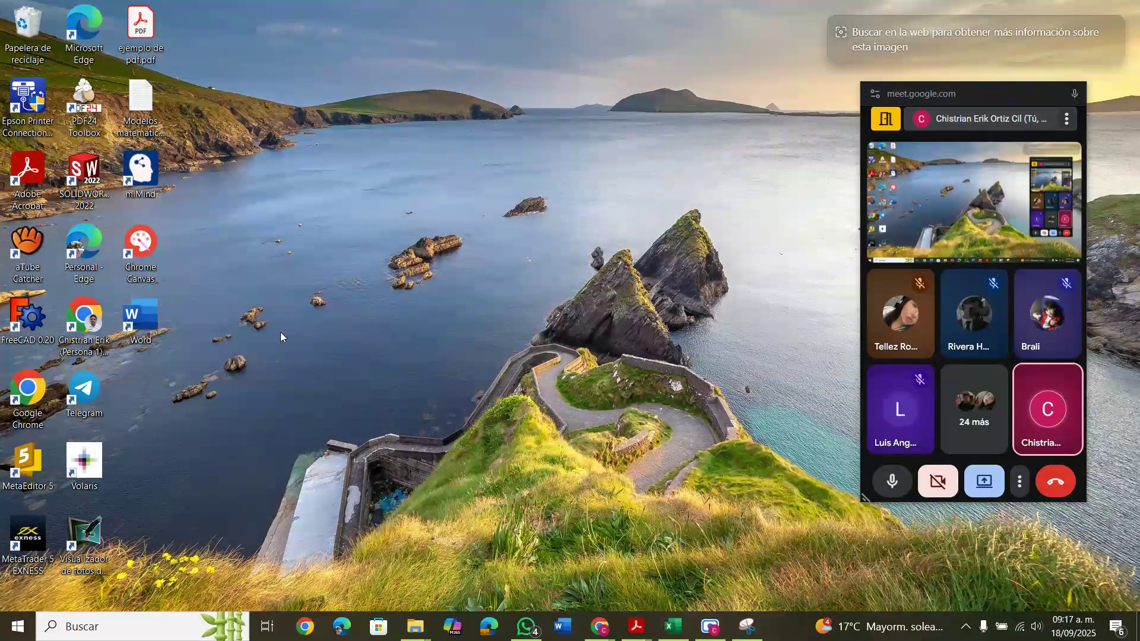
double_click(145, 319)
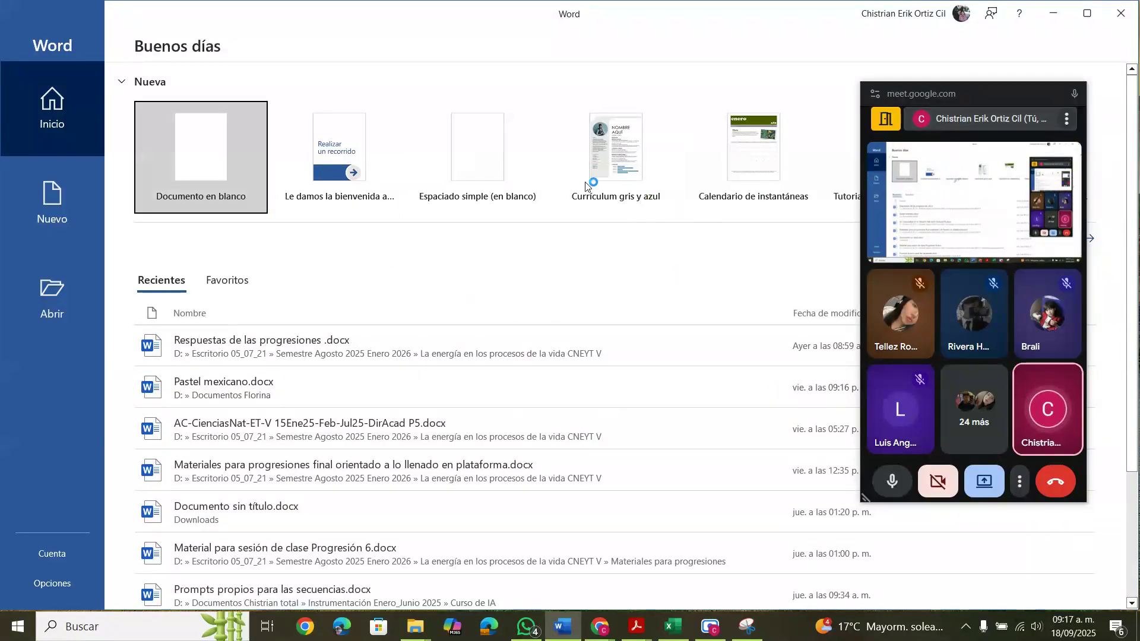
left_click(1119, 14)
left_click(1119, 15)
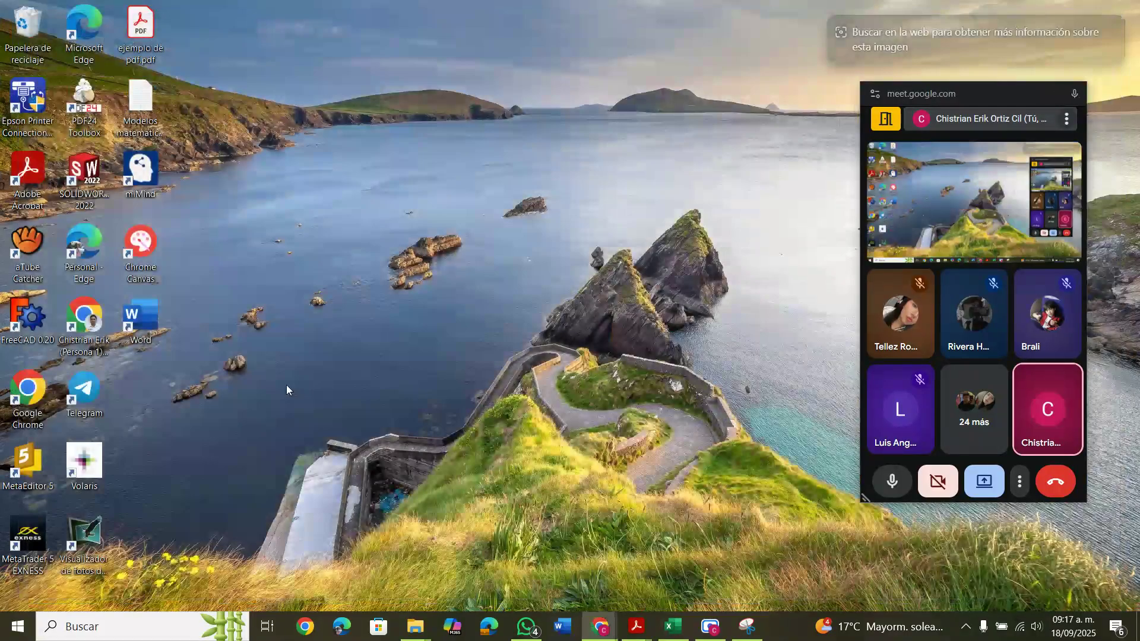
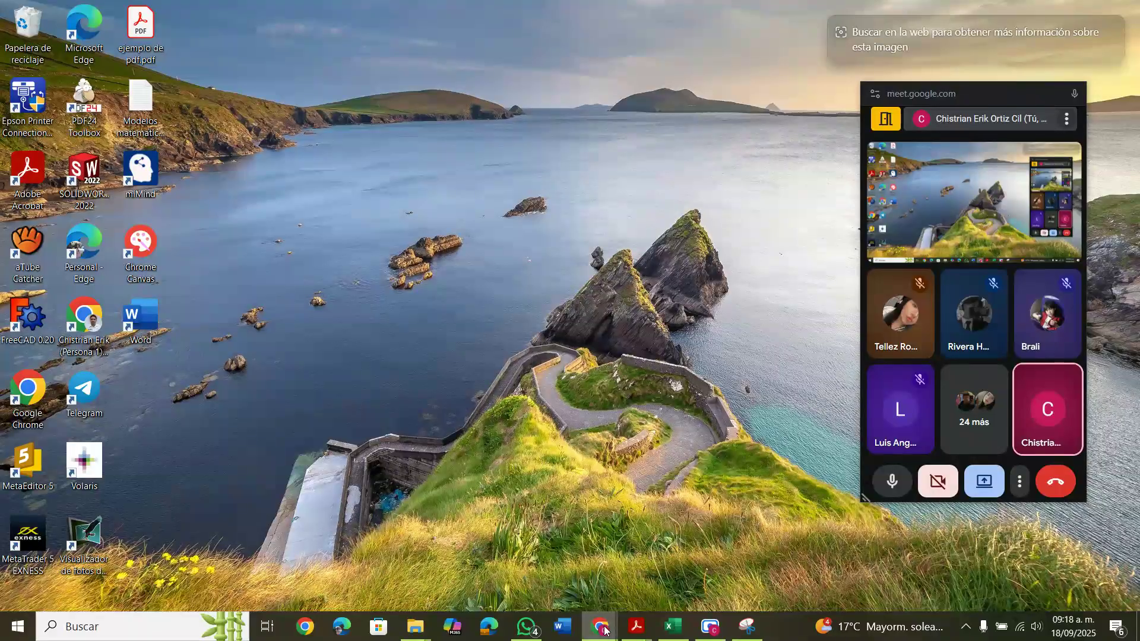
- Switch to the Google Docs report in Chrome and review Figura 13, Figura 14 and the pending entries of the Desarrollo section
mouse_move(602, 620)
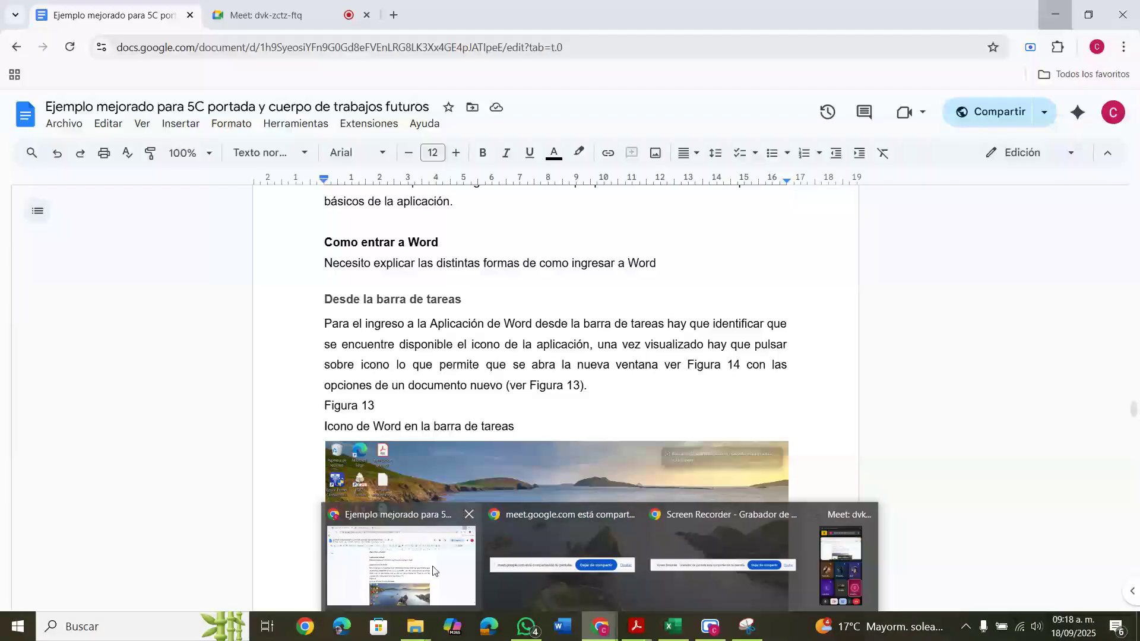
left_click(433, 570)
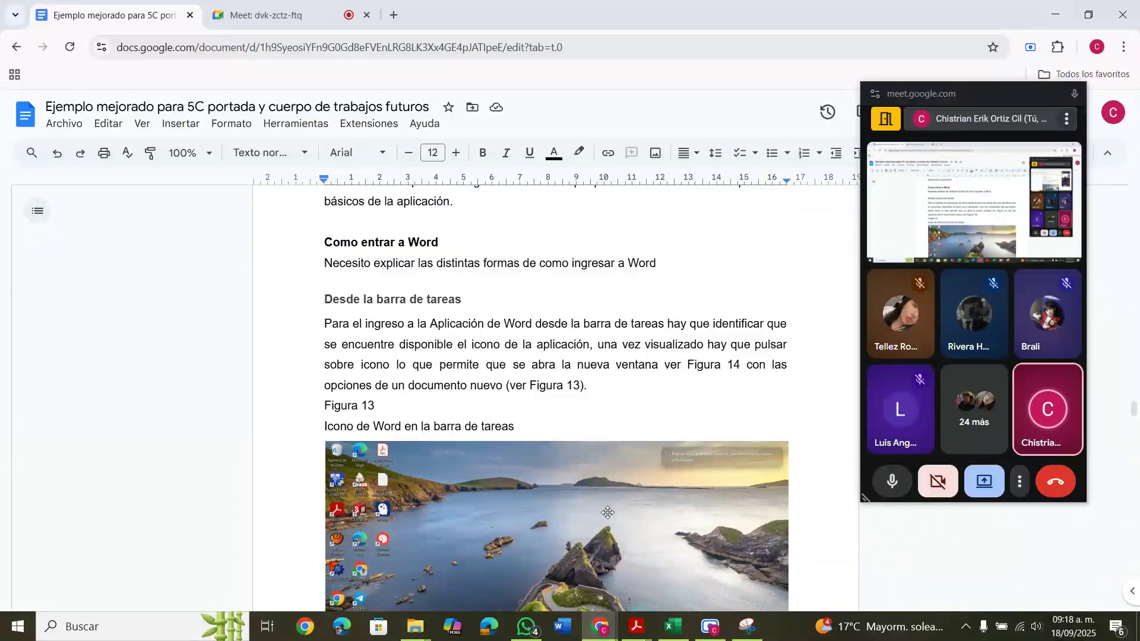
scroll(607, 513, "down", 3)
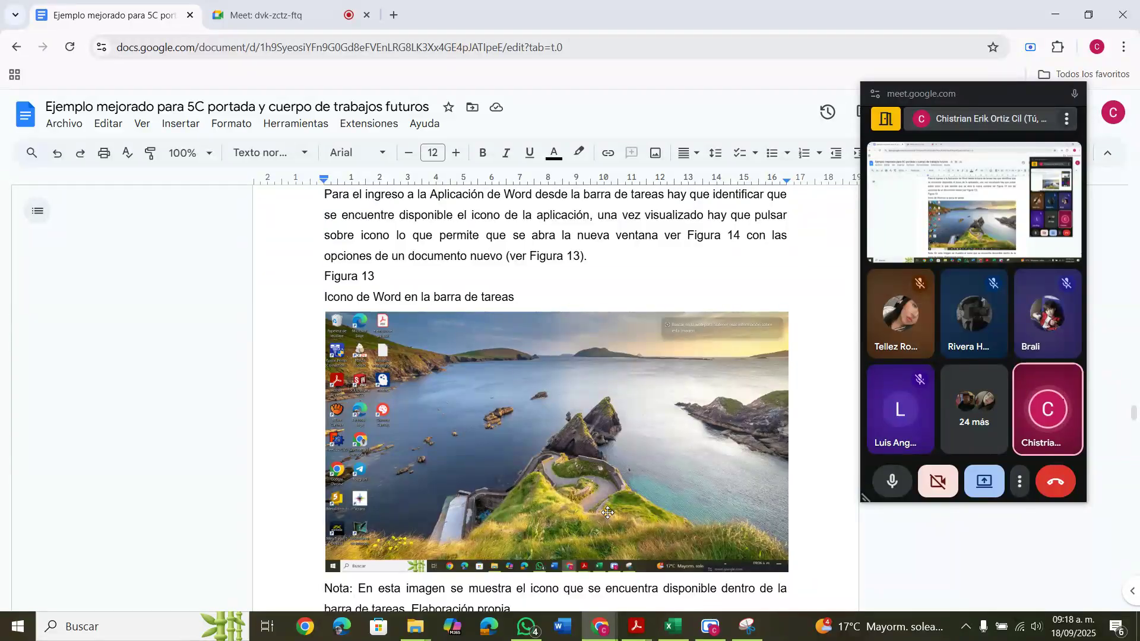
scroll(555, 416, "up", 1)
scroll(555, 417, "down", 3)
scroll(555, 416, "up", 1)
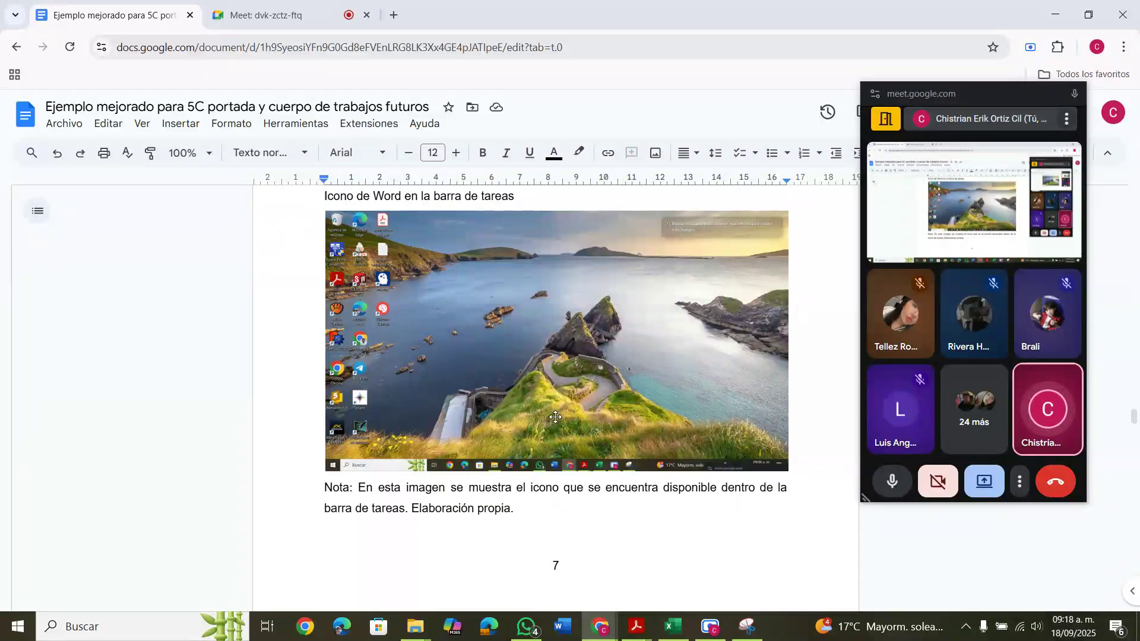
scroll(555, 417, "down", 5)
scroll(555, 416, "down", 4)
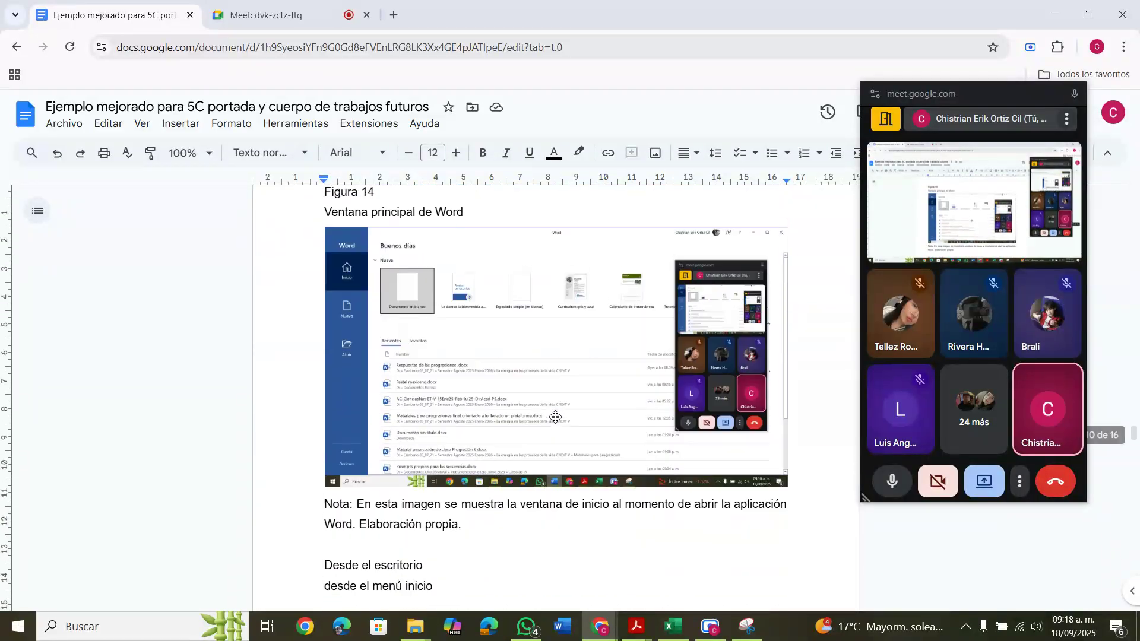
scroll(556, 417, "up", 3)
scroll(555, 417, "down", 8)
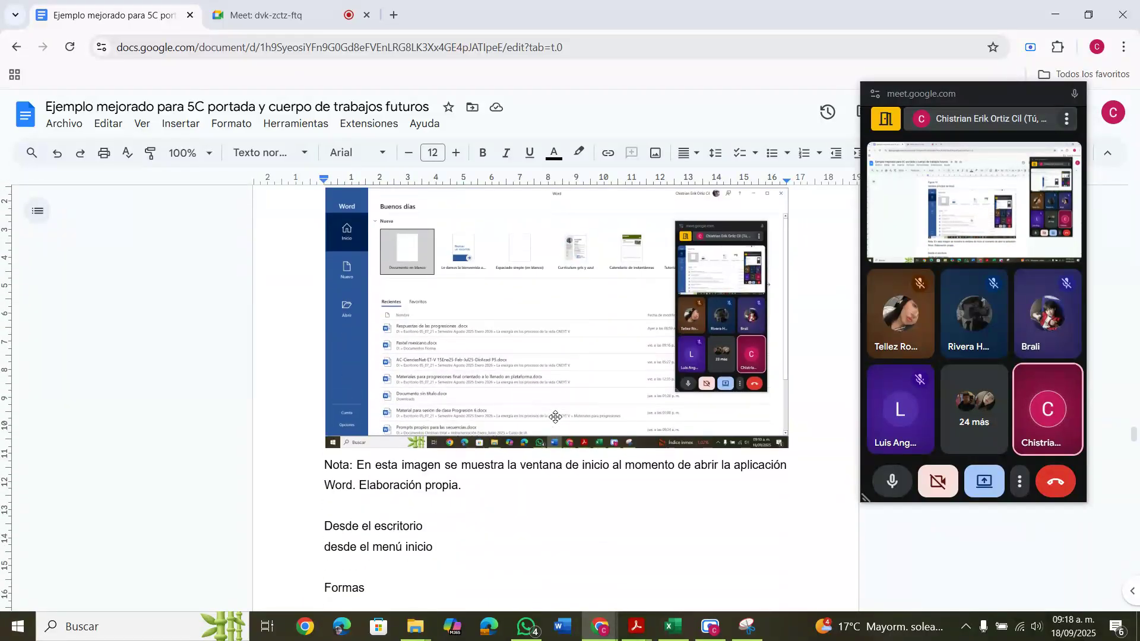
scroll(556, 418, "down", 1)
scroll(556, 417, "up", 4)
scroll(556, 419, "down", 4)
scroll(556, 418, "down", 11)
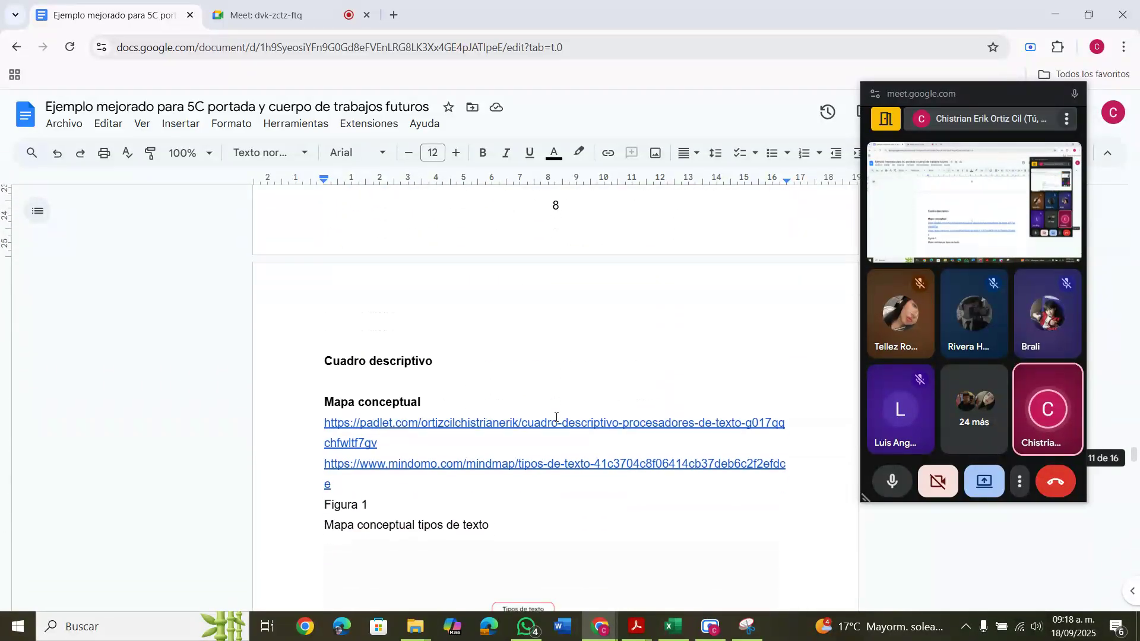
scroll(556, 417, "up", 14)
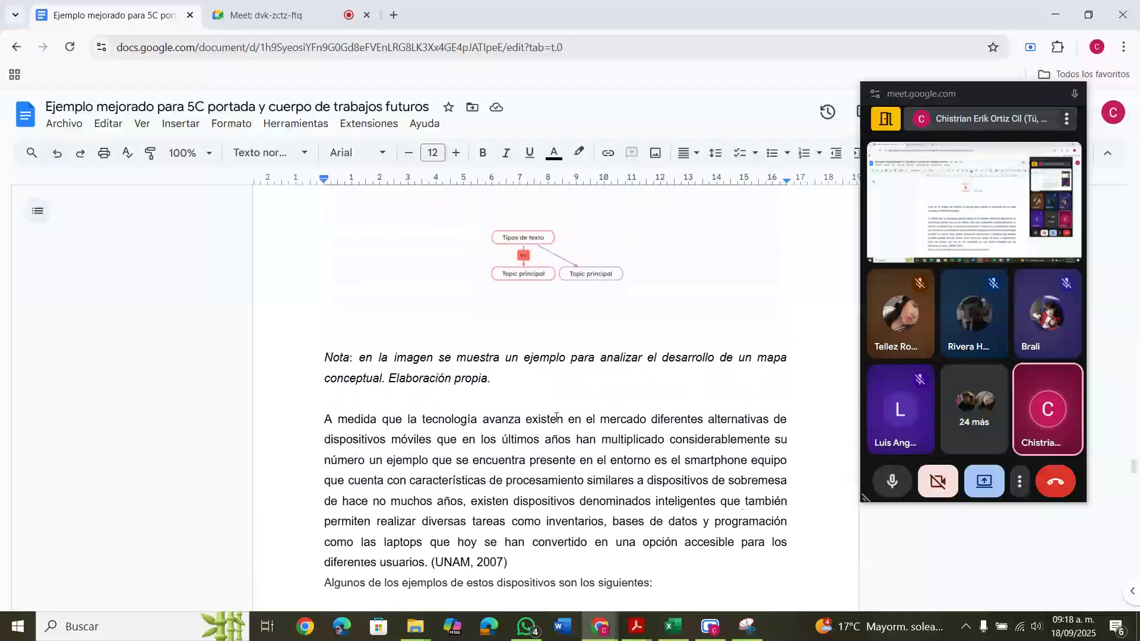
scroll(556, 417, "up", 11)
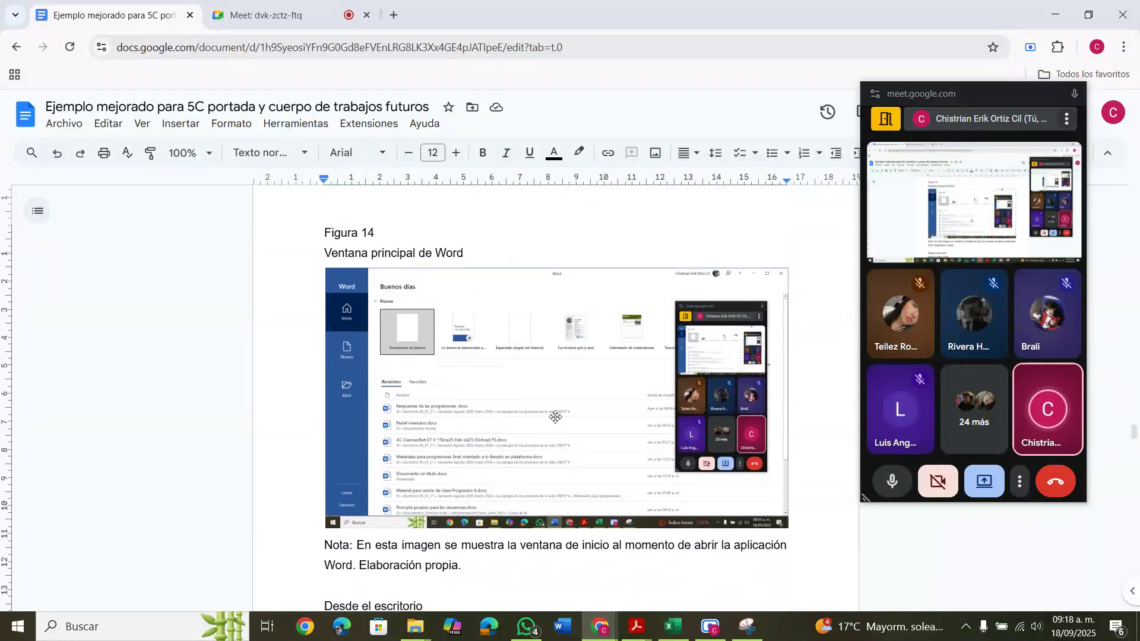
scroll(556, 418, "up", 3)
scroll(555, 417, "down", 5)
- Examine the rest of the report, from the Mapa conceptual and device examples to the Resultados and Conclusiones sections
scroll(556, 417, "down", 15)
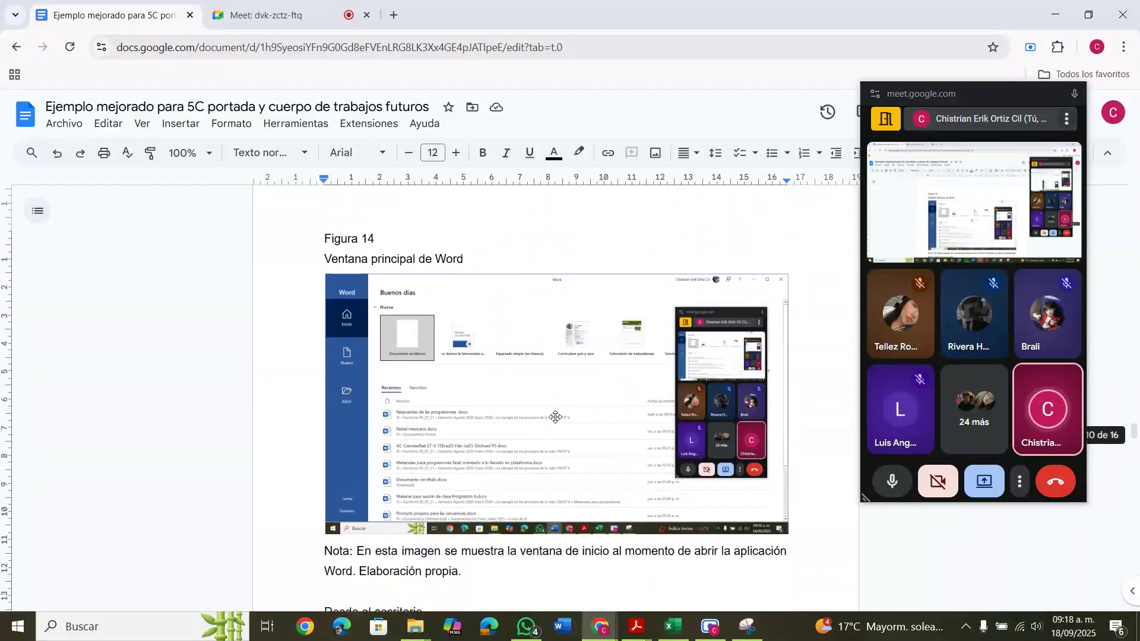
scroll(556, 417, "down", 10)
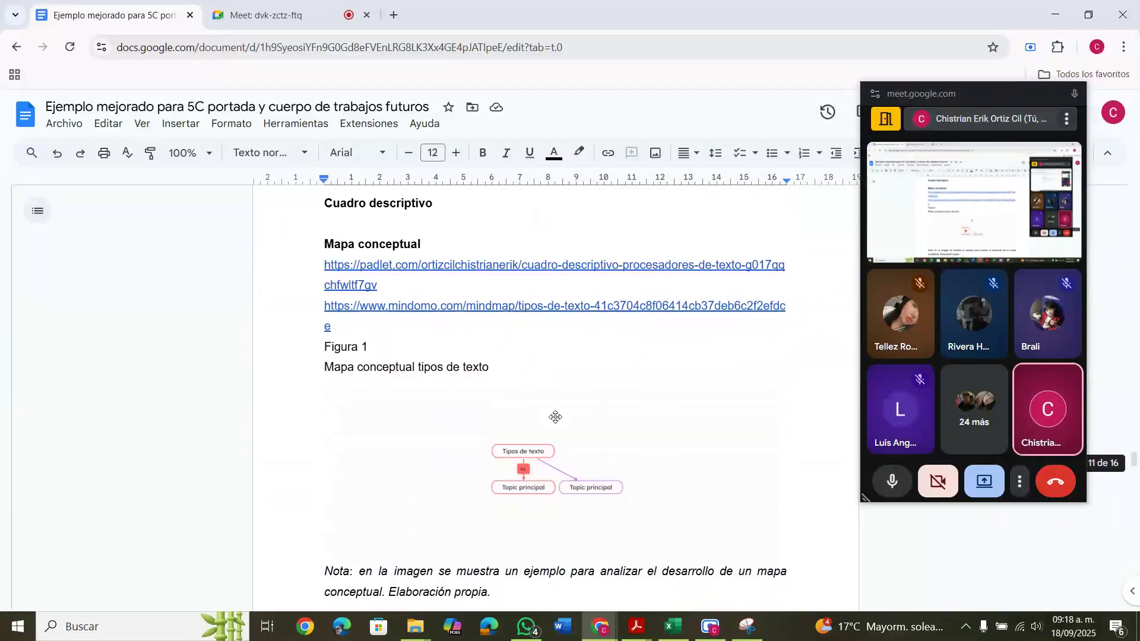
scroll(556, 418, "up", 1)
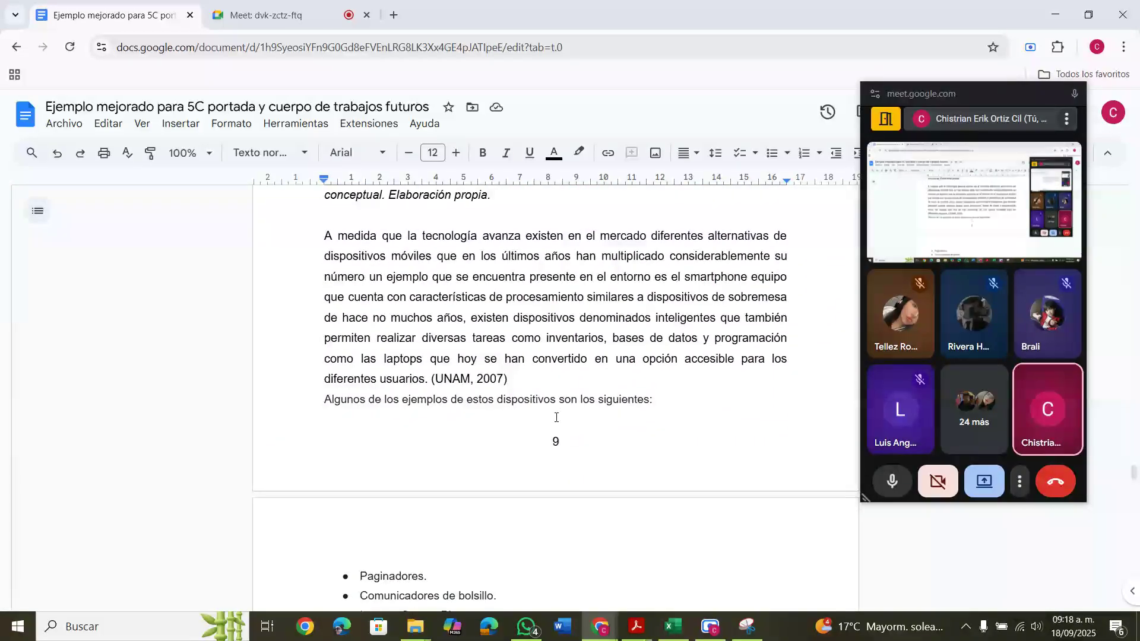
scroll(556, 417, "down", 13)
scroll(555, 418, "down", 12)
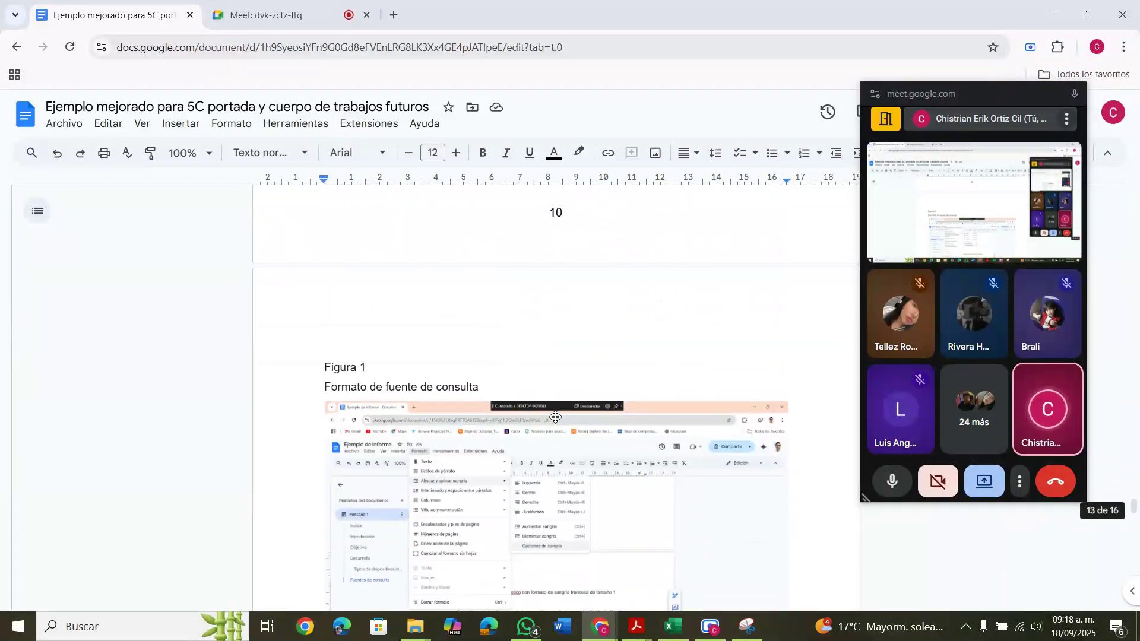
scroll(557, 417, "down", 12)
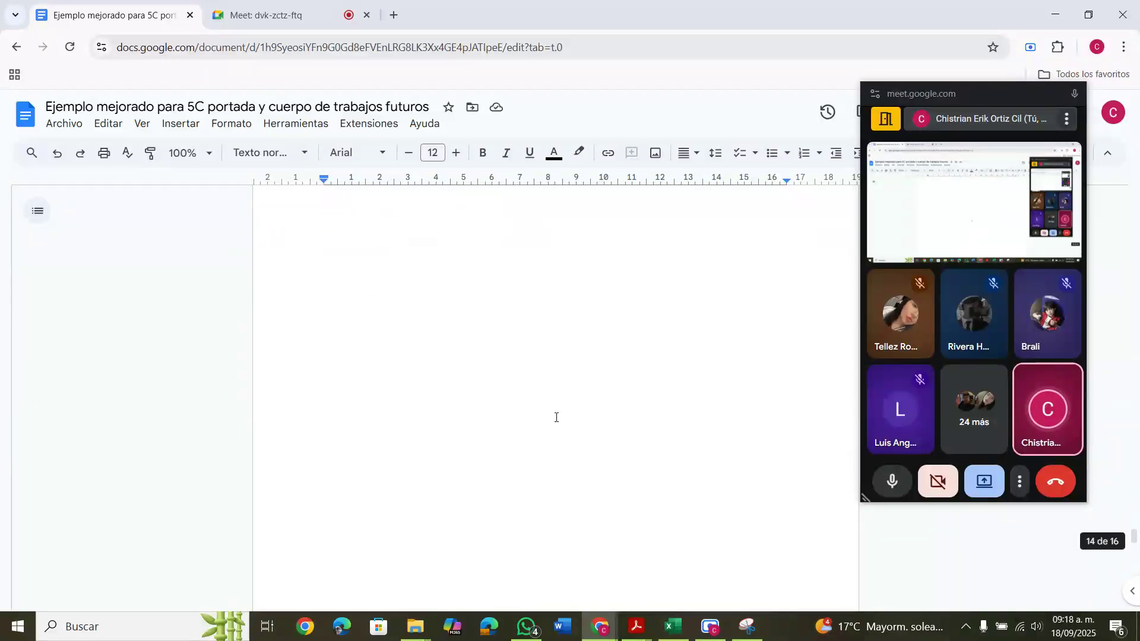
scroll(556, 417, "up", 16)
scroll(555, 417, "up", 2)
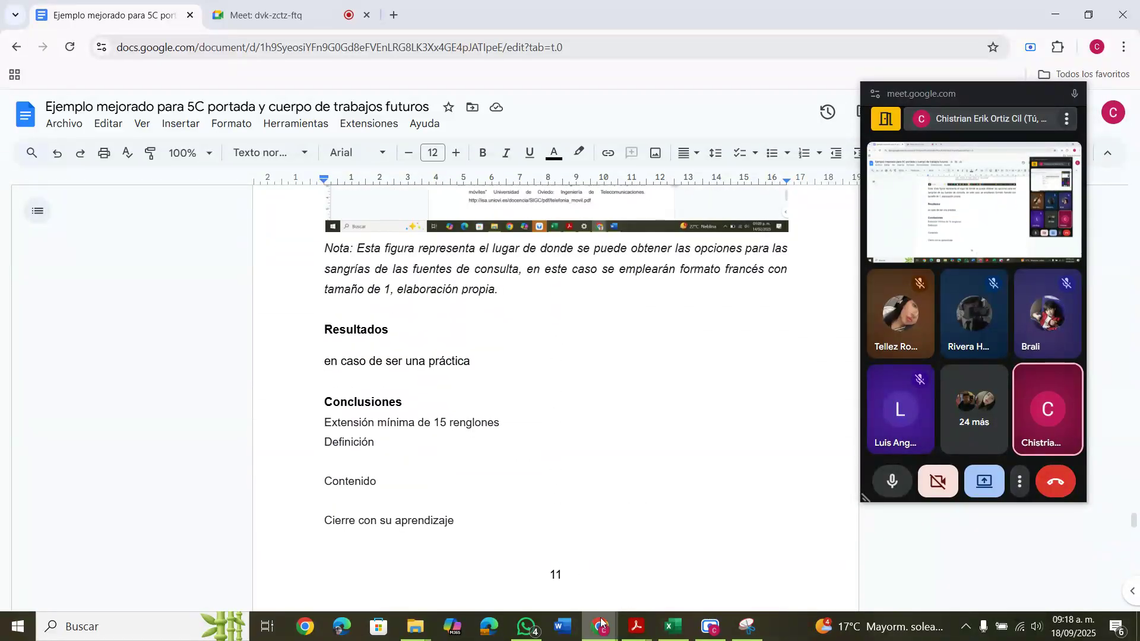
- Check the rubric's conclusions and sources requirements in the Secuencia 1 PDF, and compare them with the Conclusiones outline in the report
mouse_move(635, 635)
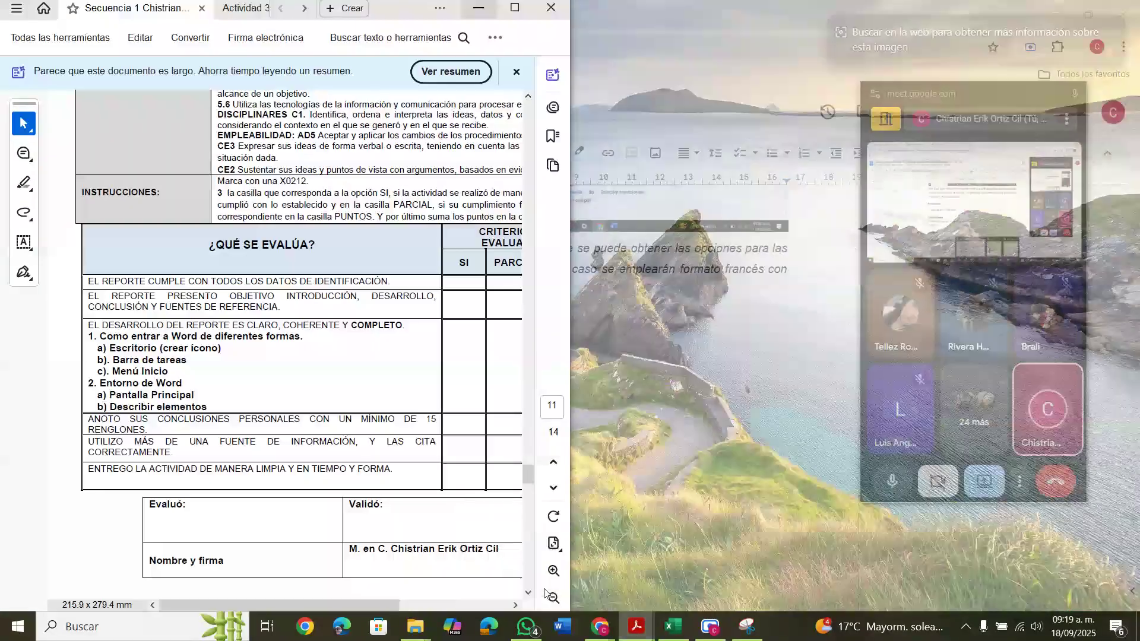
left_click(547, 560)
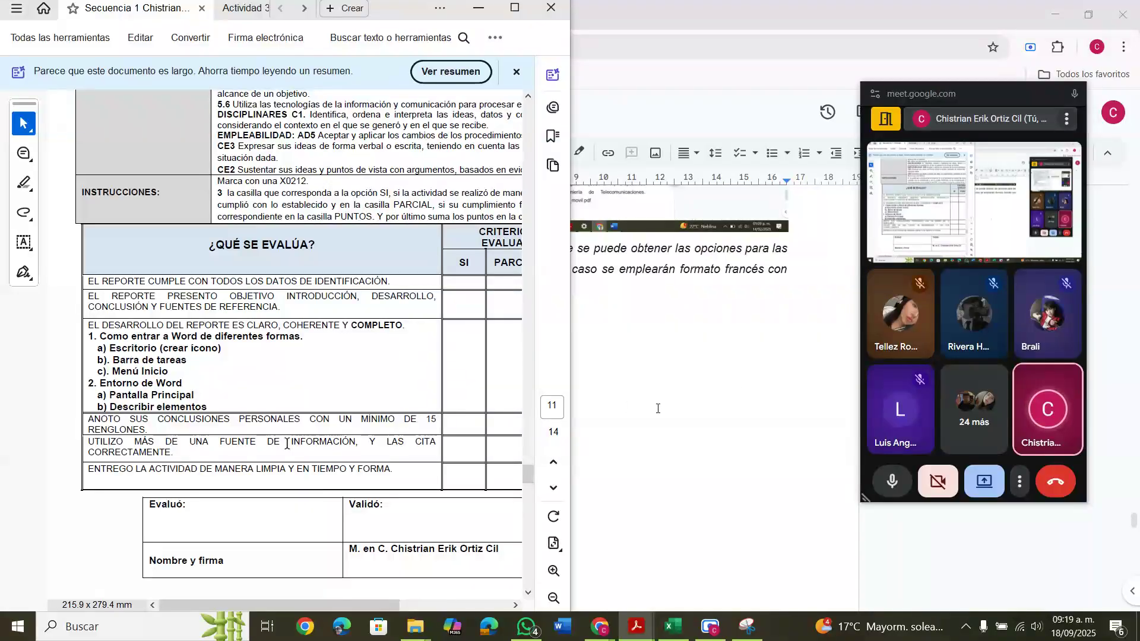
left_click(752, 380)
double_click(752, 380)
scroll(632, 439, "down", 2)
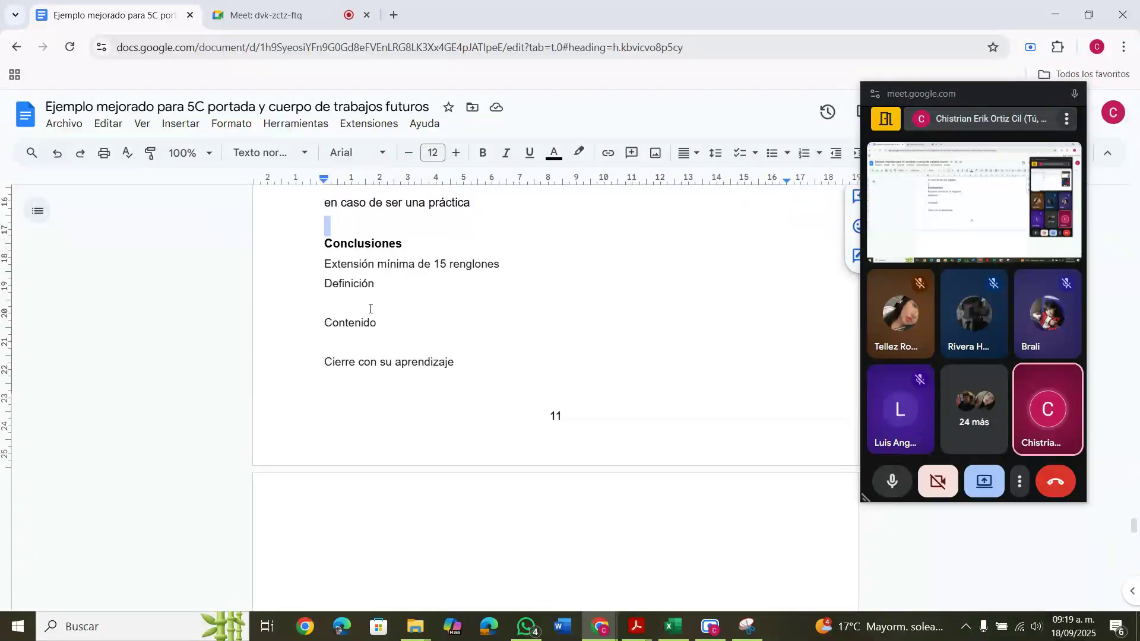
left_click(343, 294)
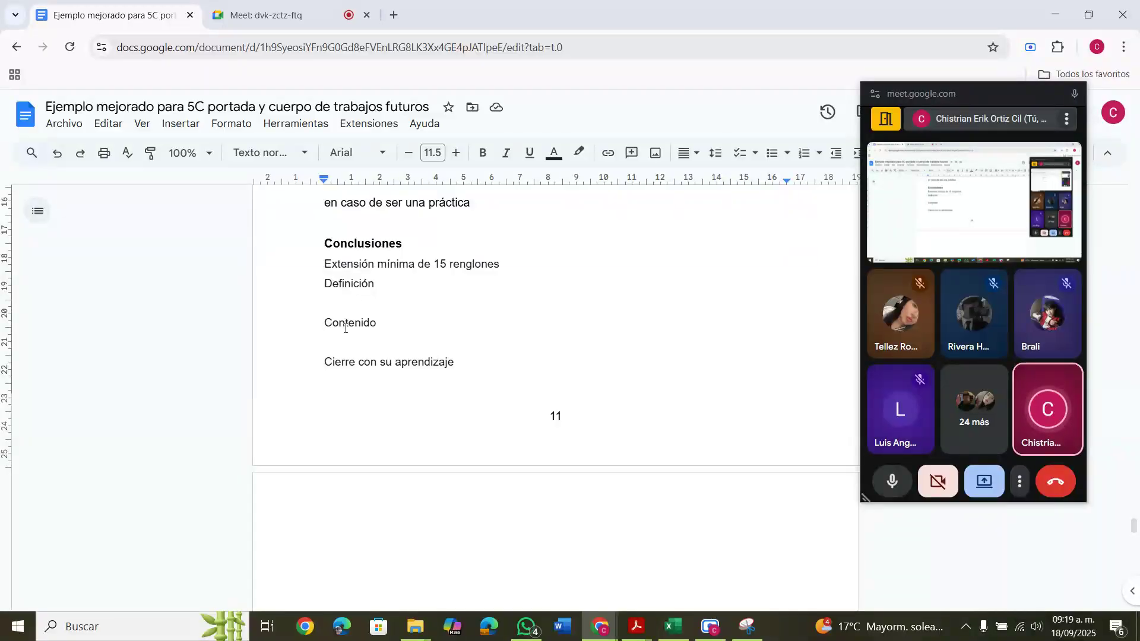
- Return to the Desarrollo section and review it from "Como entrar a Word" to the "Desde el escritorio" entry
scroll(491, 306, "up", 10)
scroll(490, 307, "up", 20)
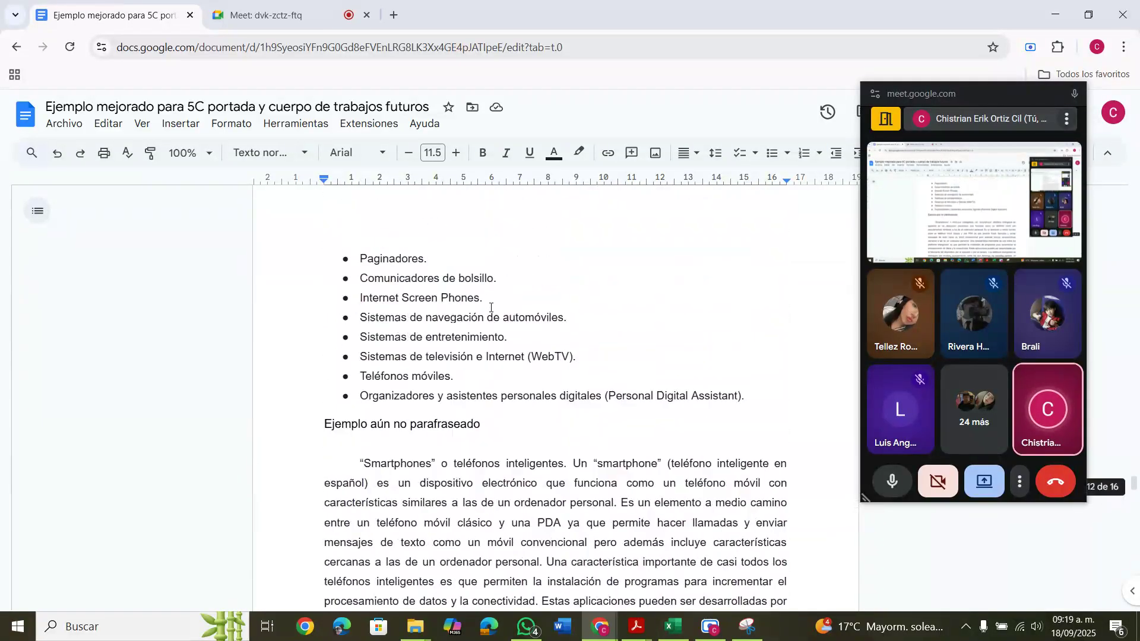
scroll(490, 307, "up", 20)
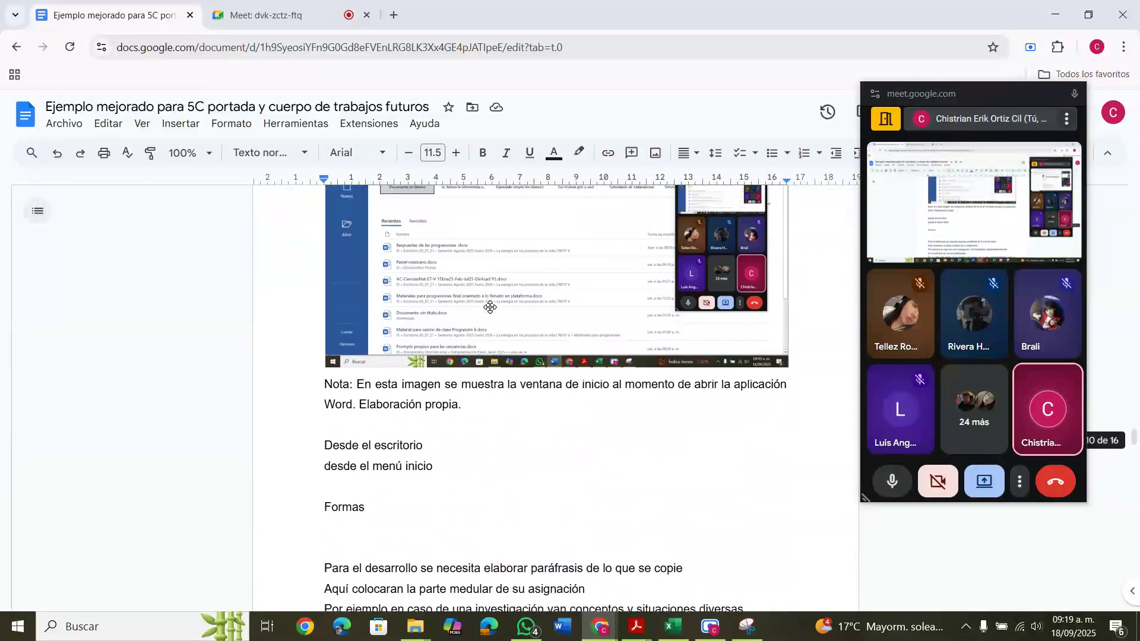
scroll(490, 307, "up", 10)
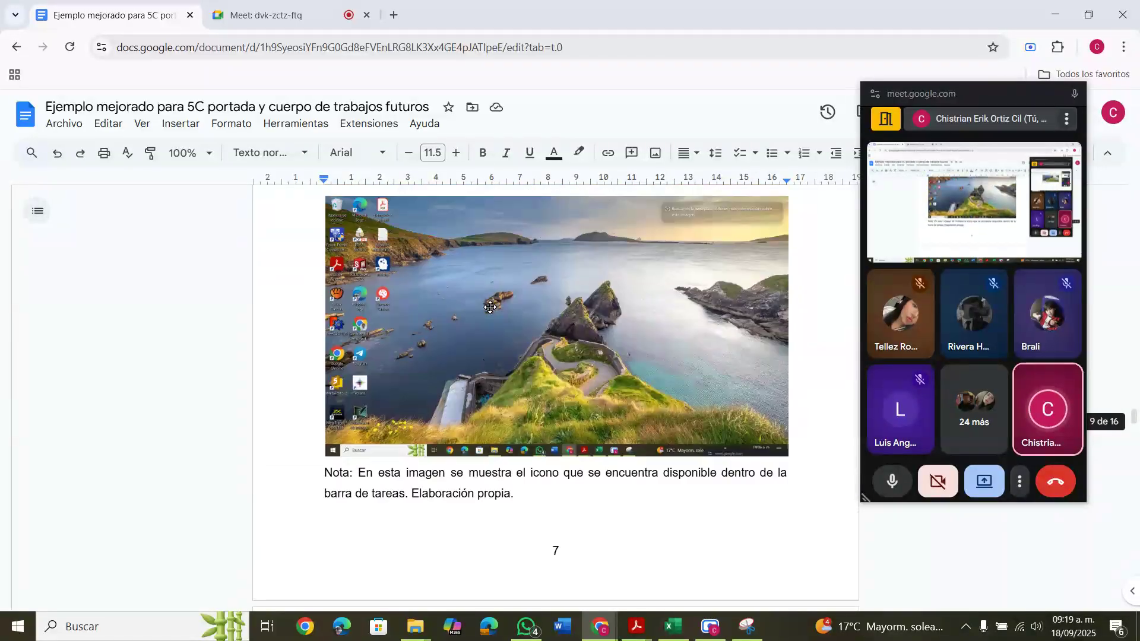
scroll(490, 306, "up", 2)
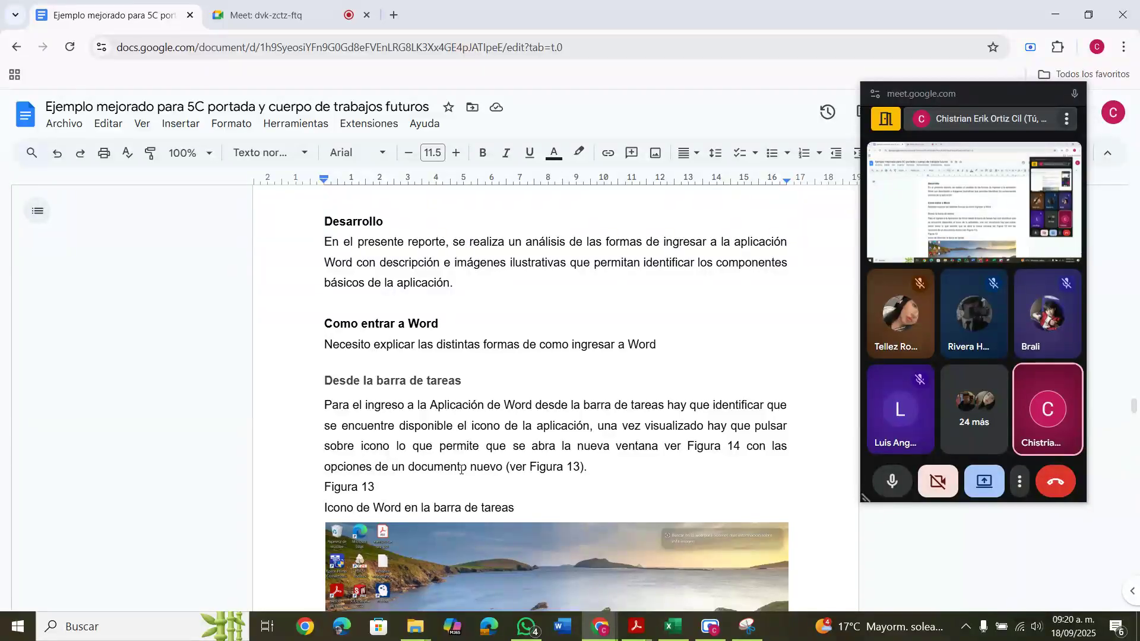
scroll(460, 469, "down", 9)
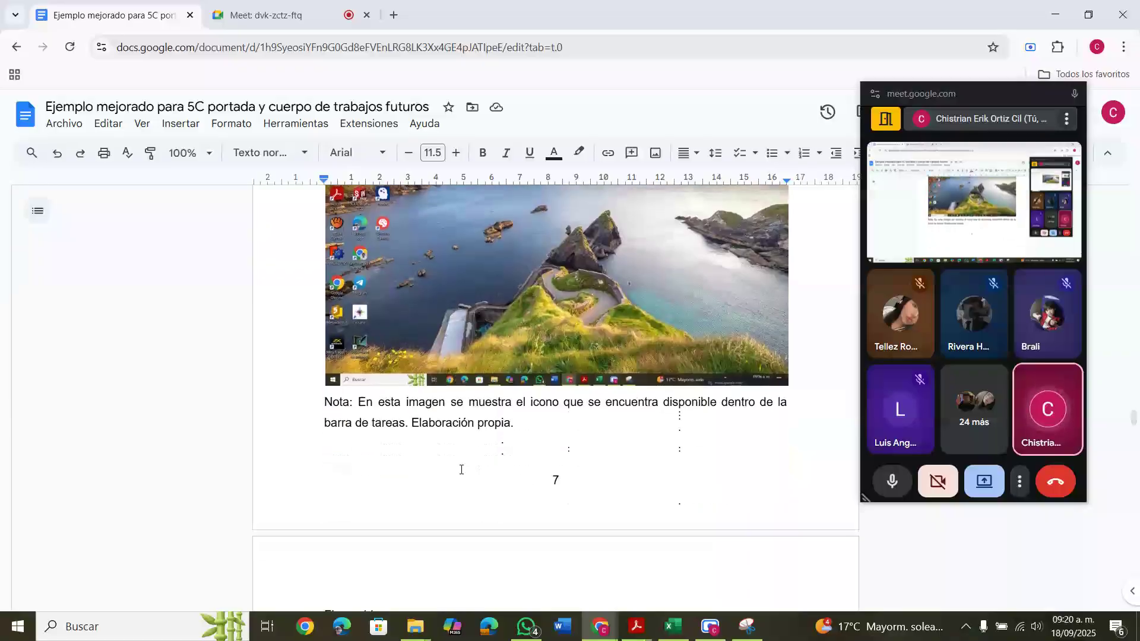
scroll(461, 470, "down", 6)
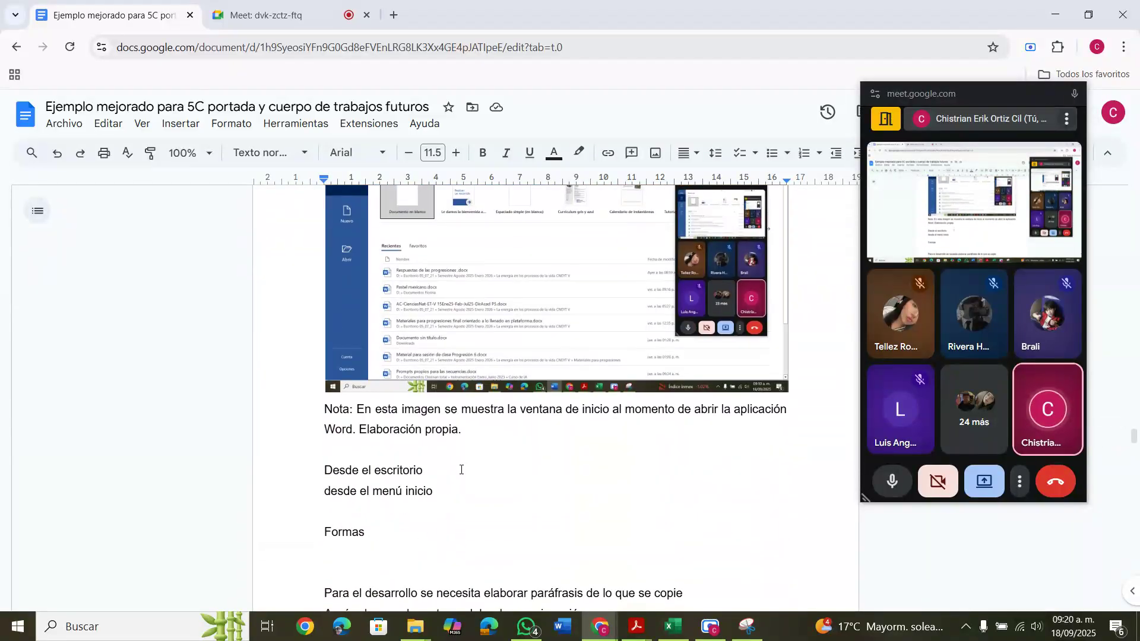
- Switch to Word from the report, create a blank document and set its zoom to 120%
scroll(485, 394, "up", 2)
scroll(486, 394, "up", 1)
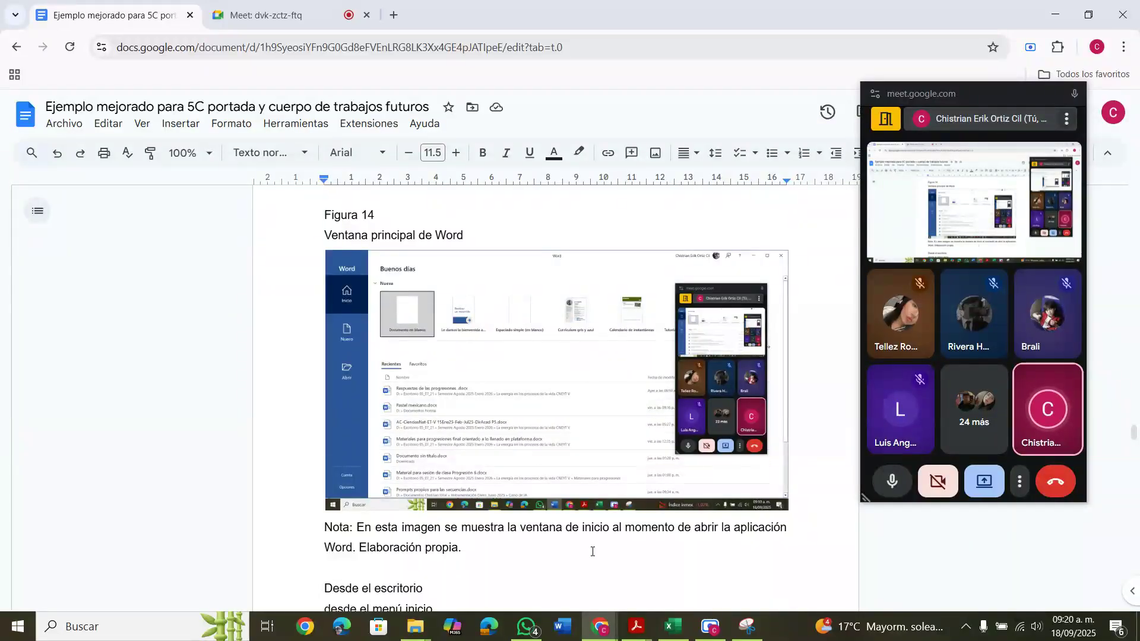
left_click(556, 631)
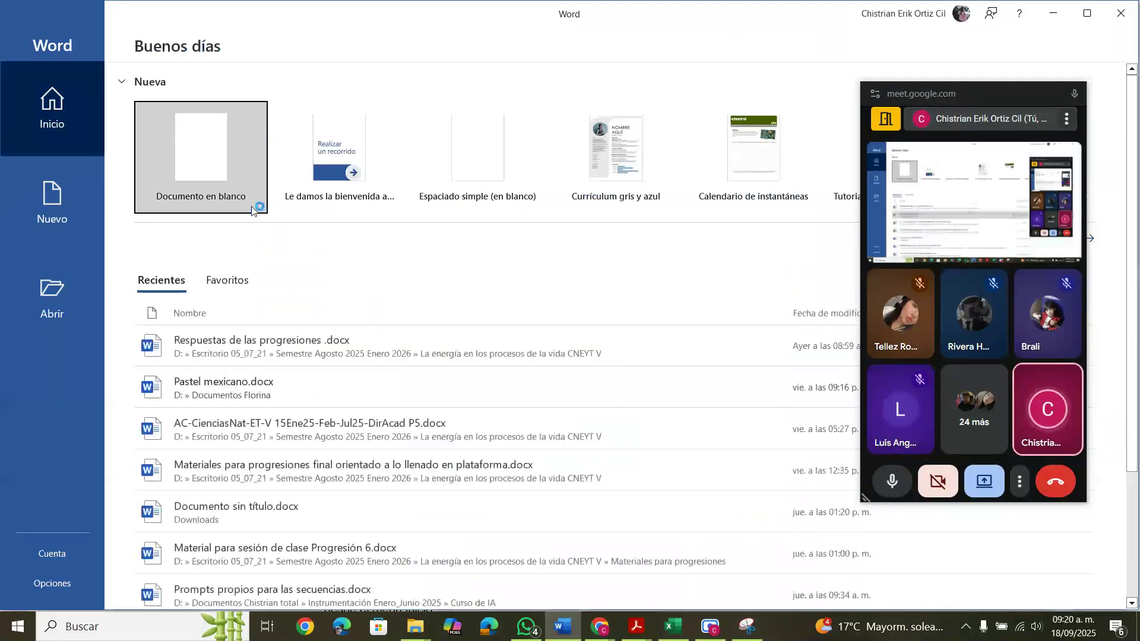
left_click(209, 177)
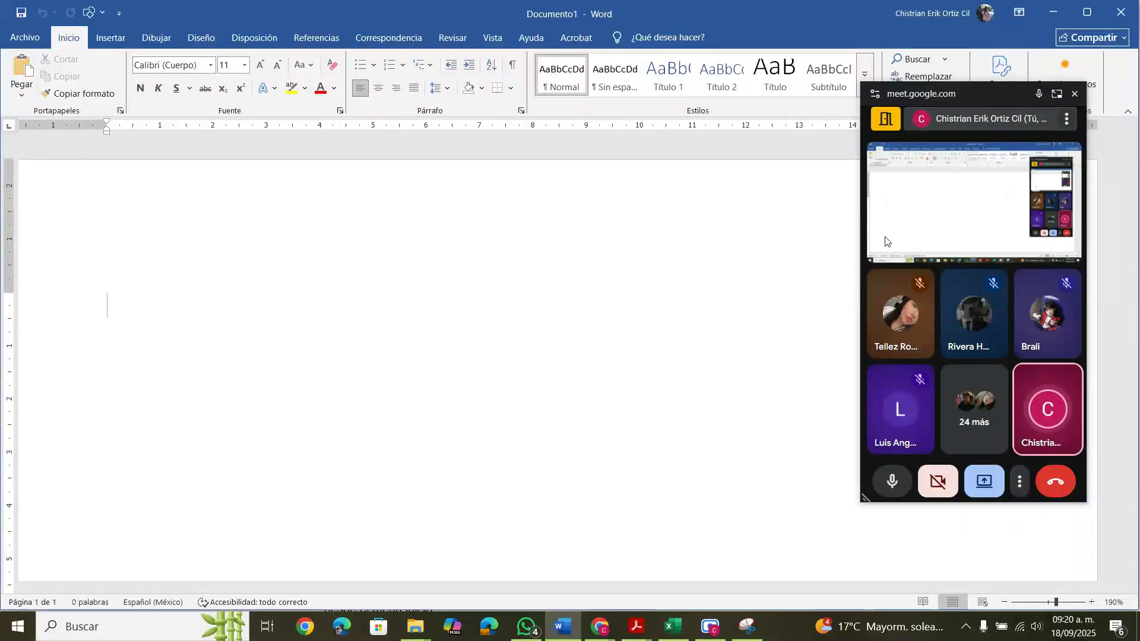
left_click(1005, 604)
left_click(1006, 605)
left_click(1006, 604)
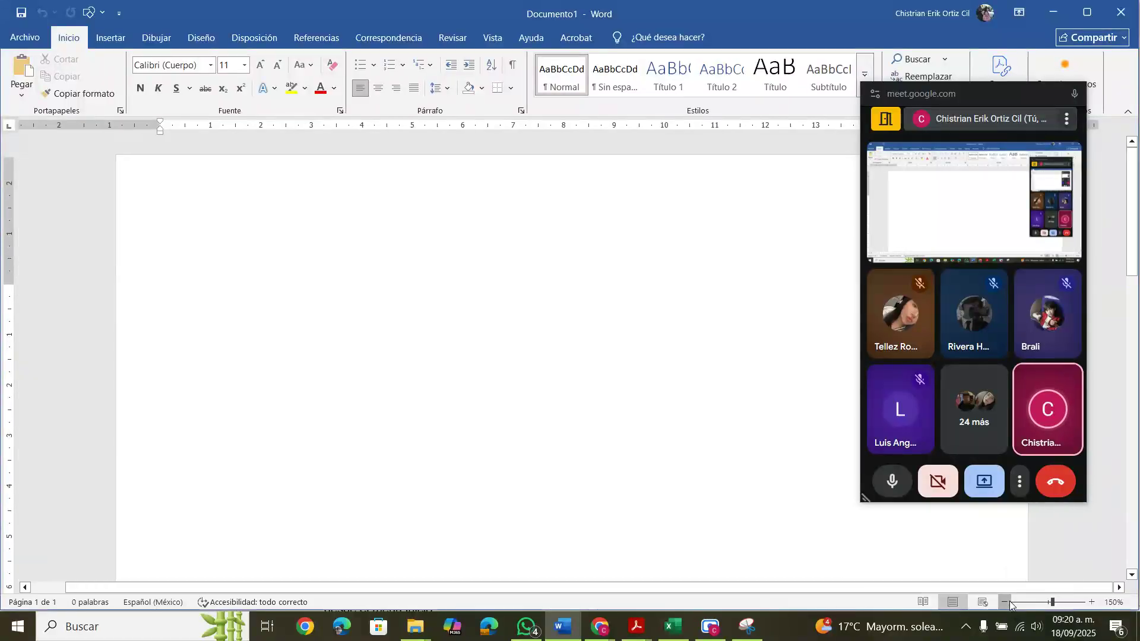
left_click(1008, 605)
left_click(1007, 604)
left_click(1007, 603)
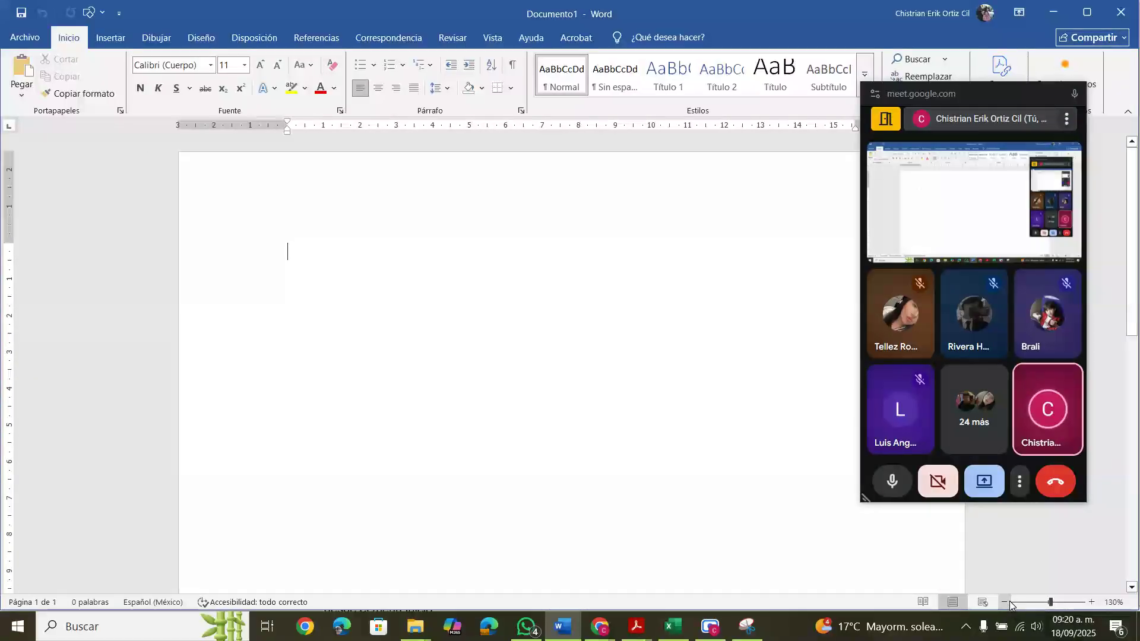
left_click(1006, 604)
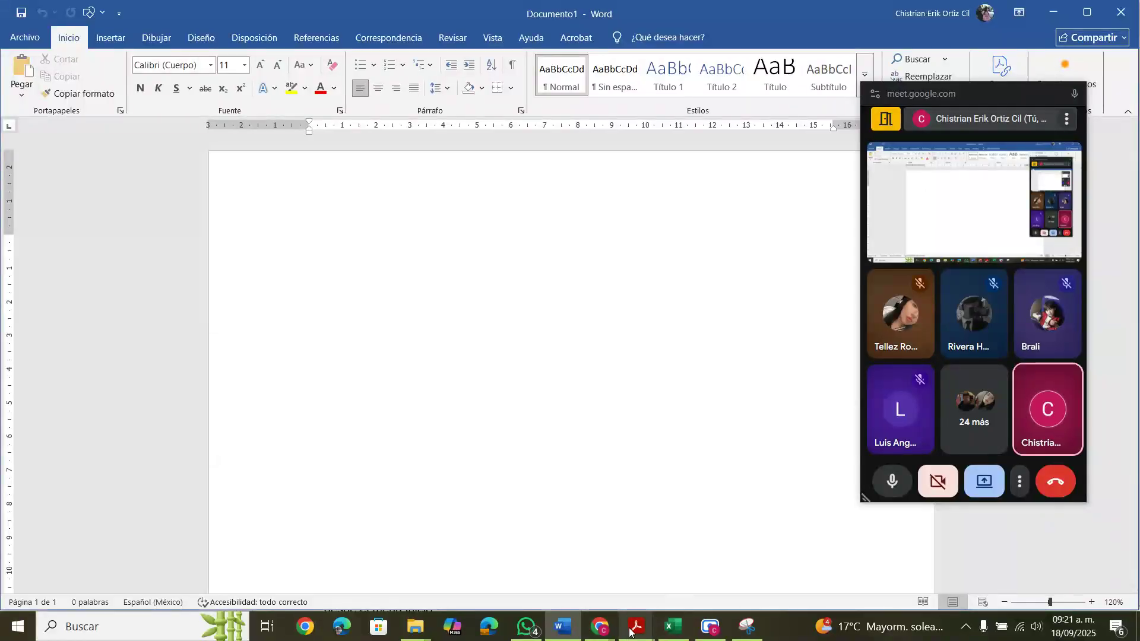
- Switch to the Manual de Microsoft Word 2016 PDF and review its pages on saving, cursor movement and the typing examples
mouse_move(636, 627)
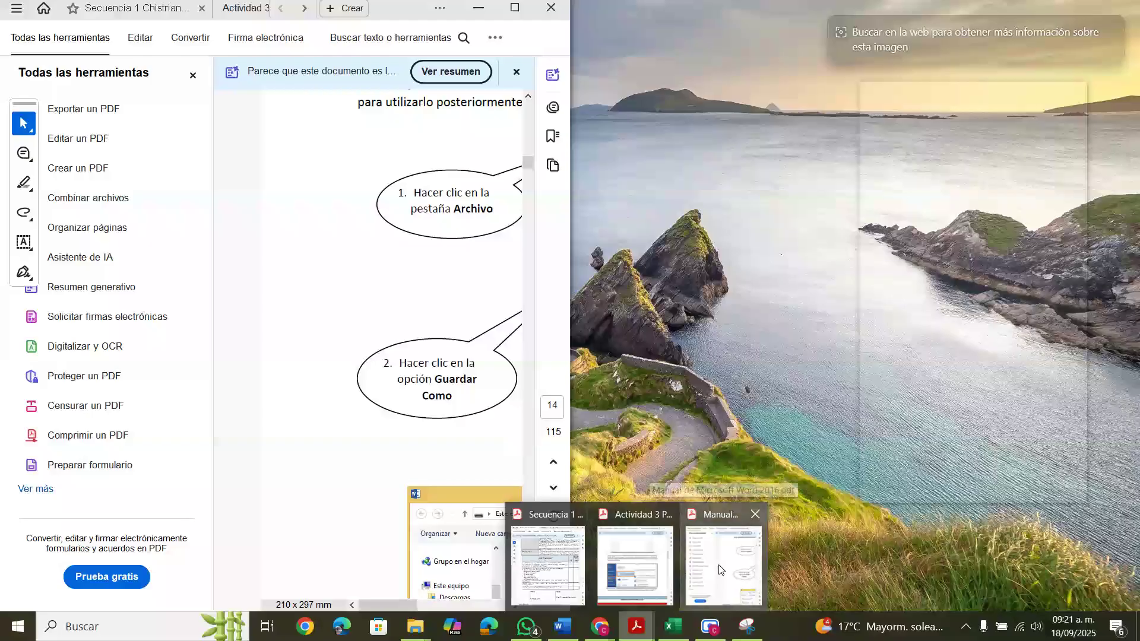
left_click(739, 563)
scroll(441, 389, "down", 10)
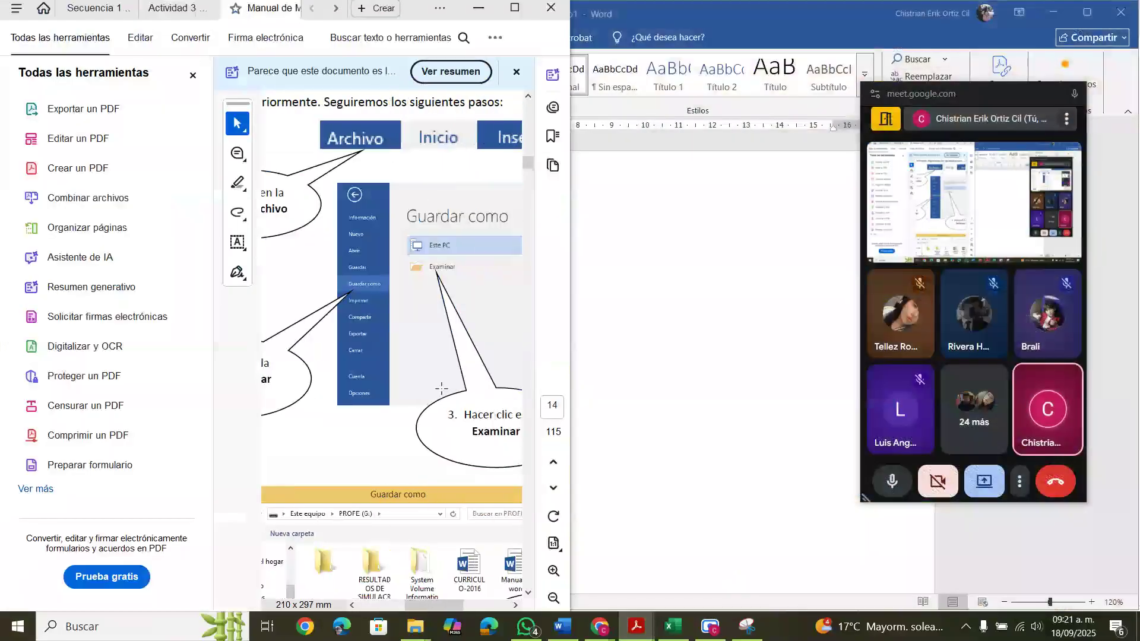
scroll(442, 389, "down", 10)
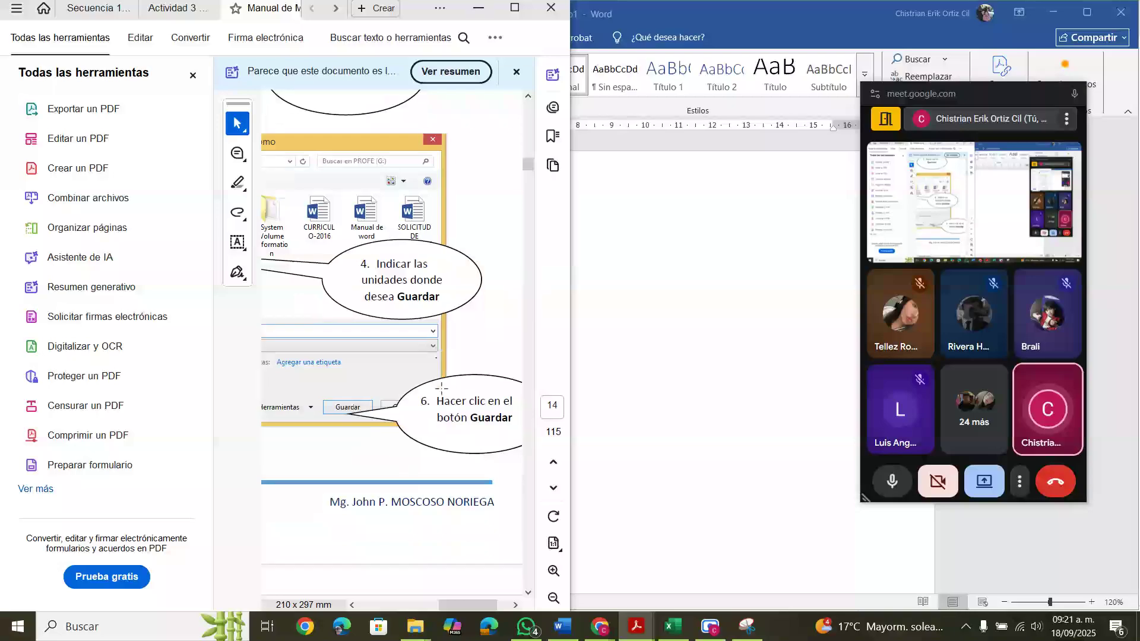
scroll(441, 388, "down", 8)
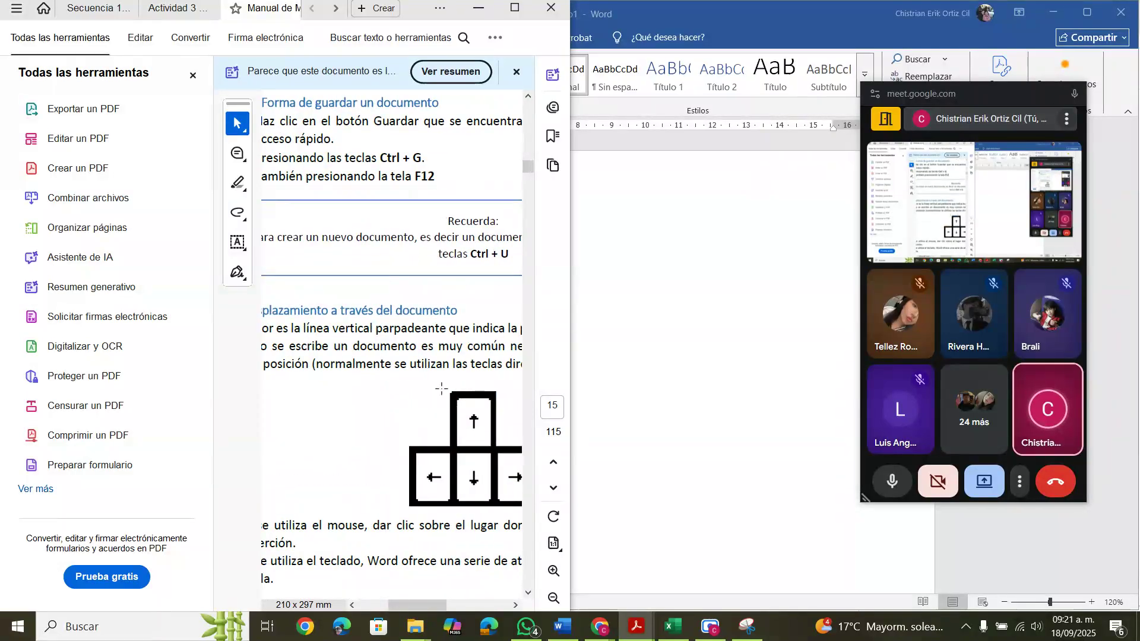
scroll(441, 391, "down", 10)
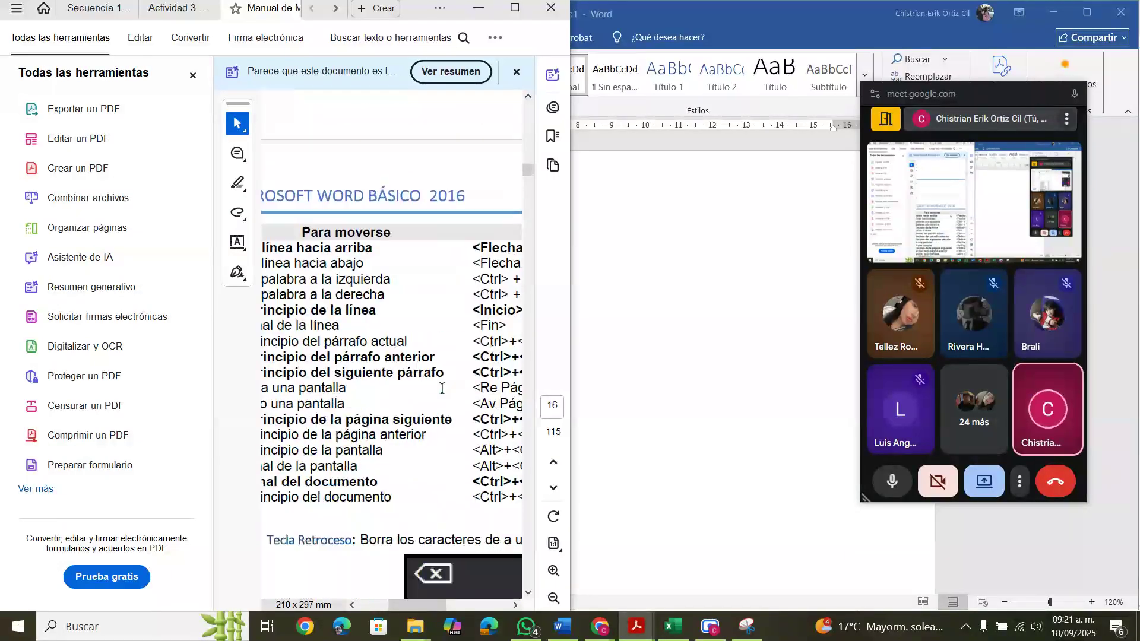
scroll(442, 390, "down", 10)
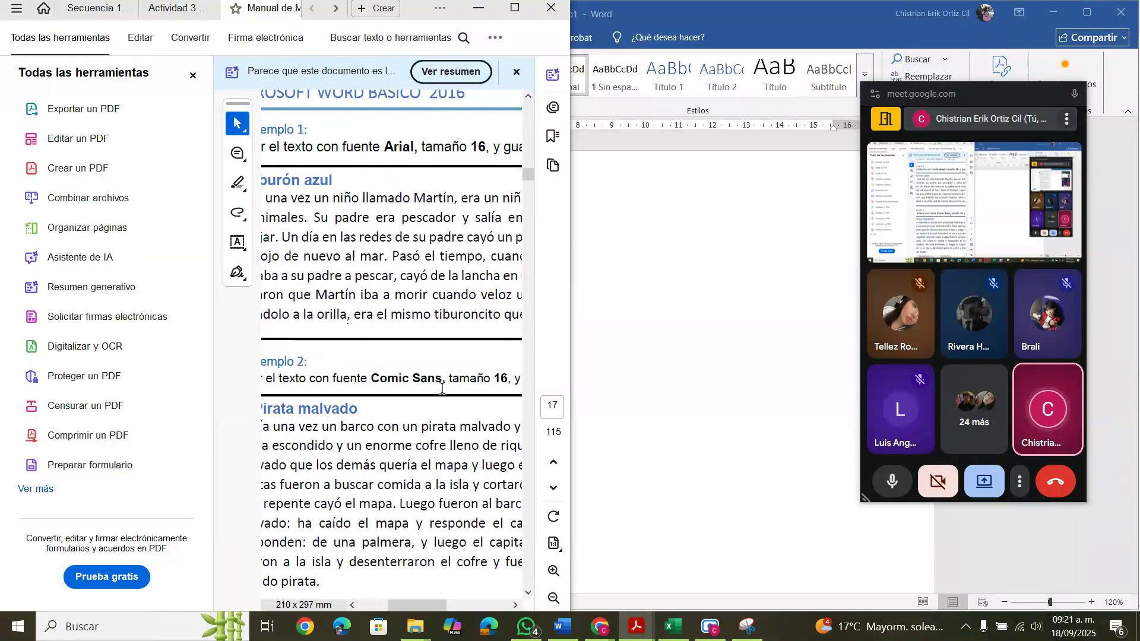
scroll(442, 387, "down", 2)
- Go back through the manual's text formatting and ribbon pages to the overview of the Word window on page 11
scroll(442, 387, "up", 12)
scroll(442, 387, "up", 10)
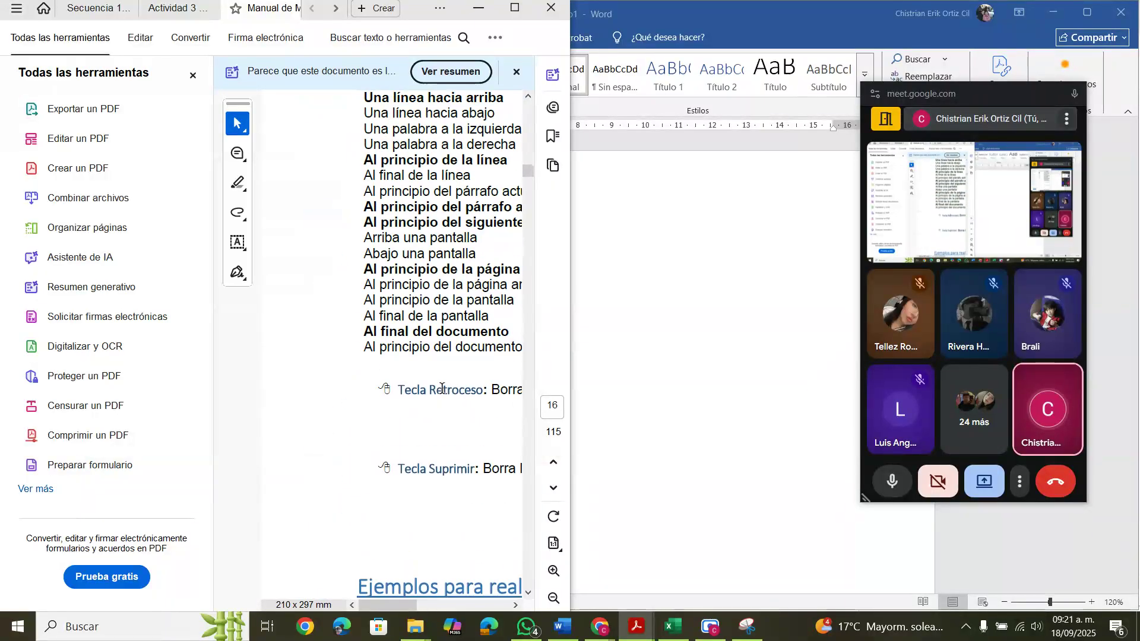
scroll(442, 388, "up", 10)
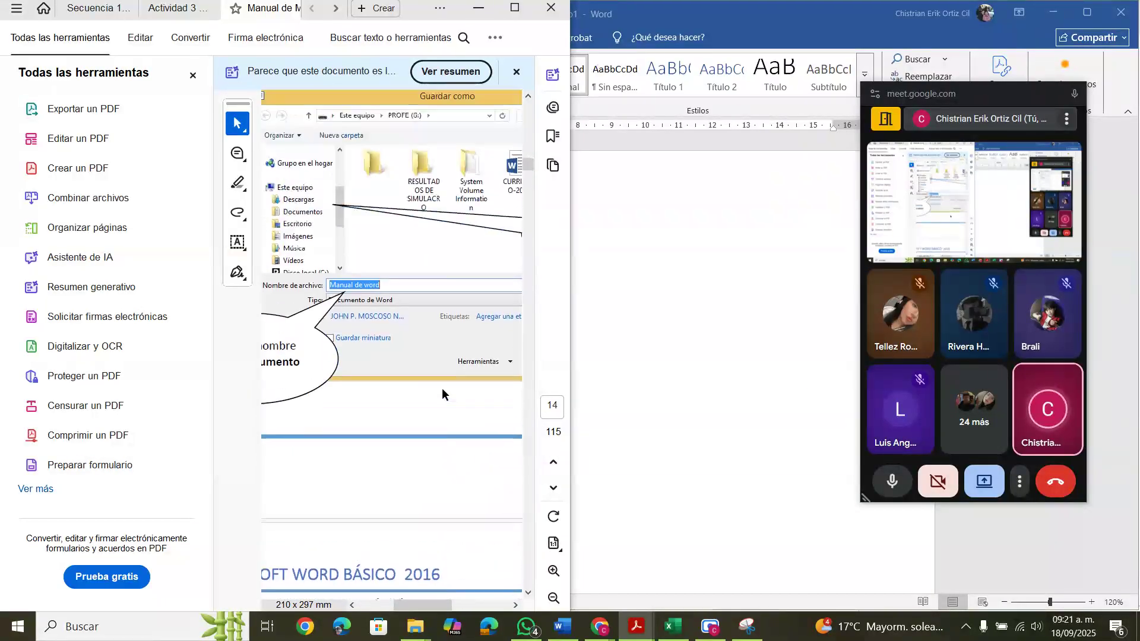
scroll(442, 395, "up", 10)
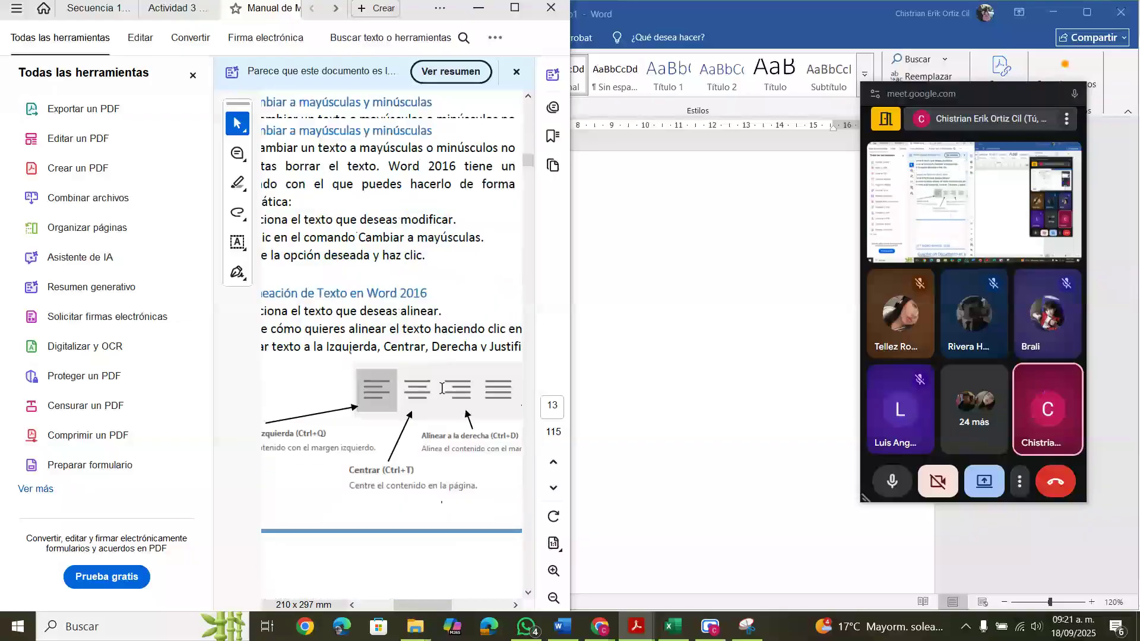
scroll(441, 395, "up", 10)
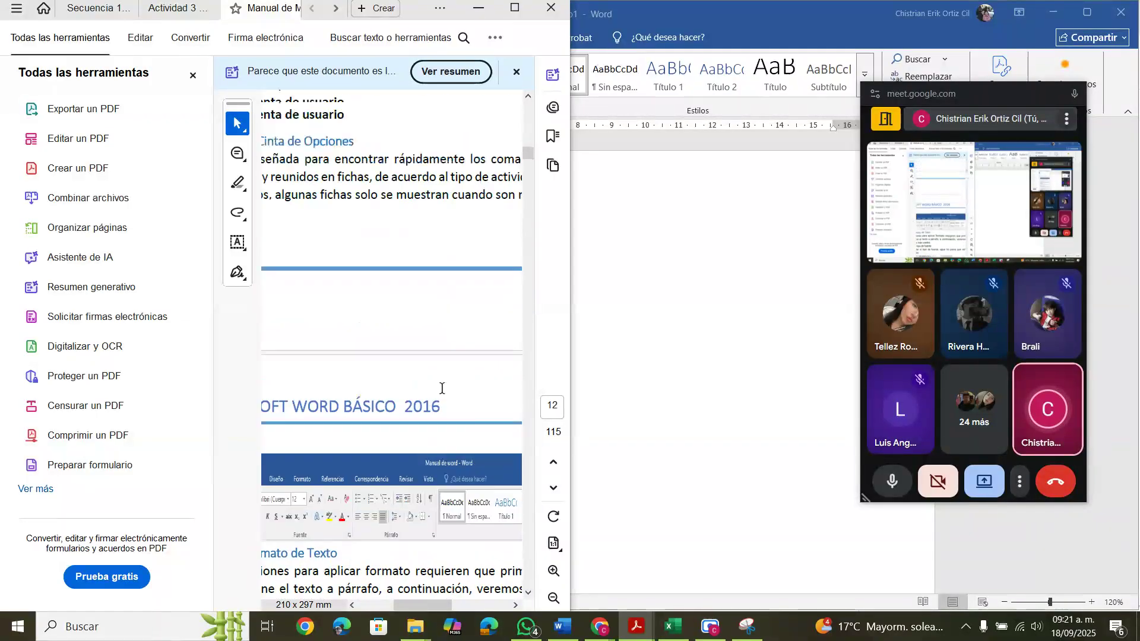
scroll(442, 392, "down", 8)
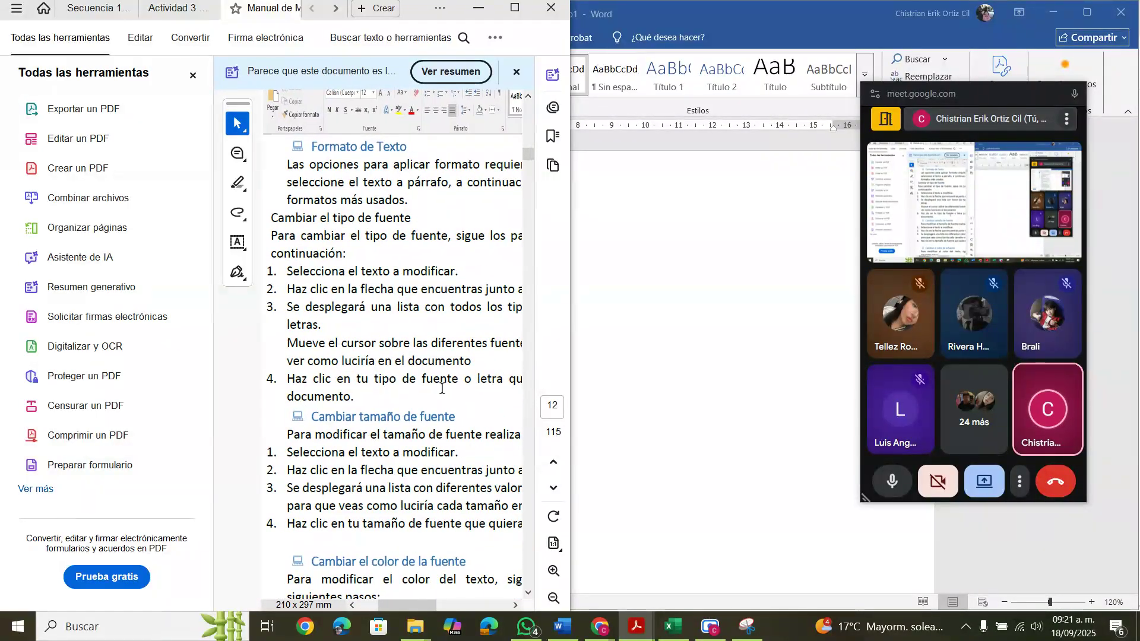
scroll(441, 389, "up", 5)
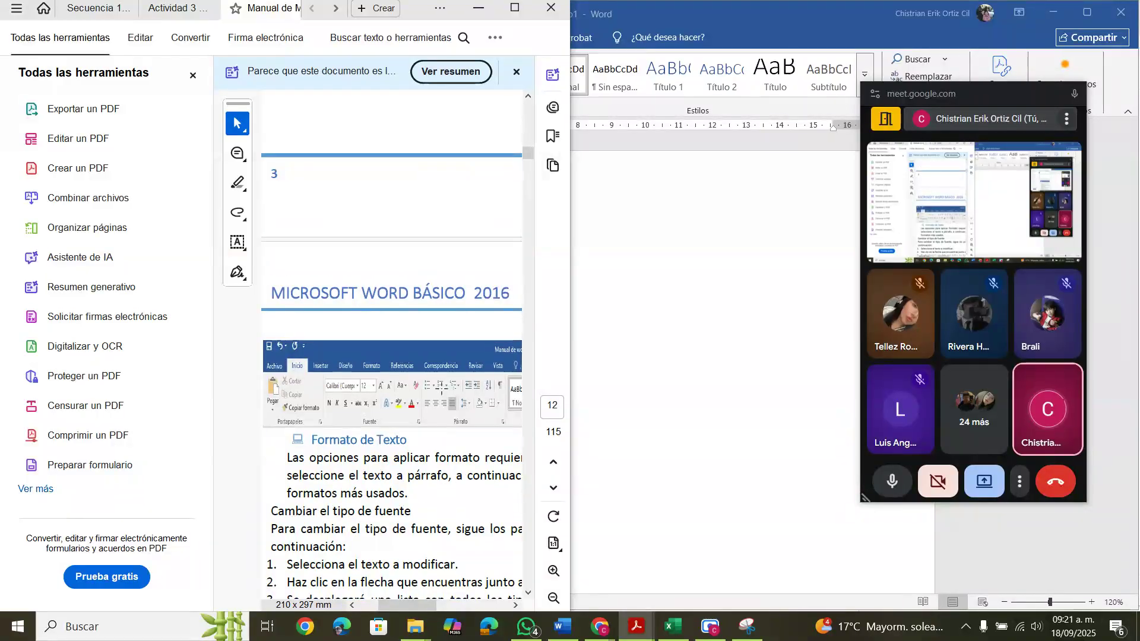
scroll(442, 388, "up", 5)
scroll(442, 389, "up", 10)
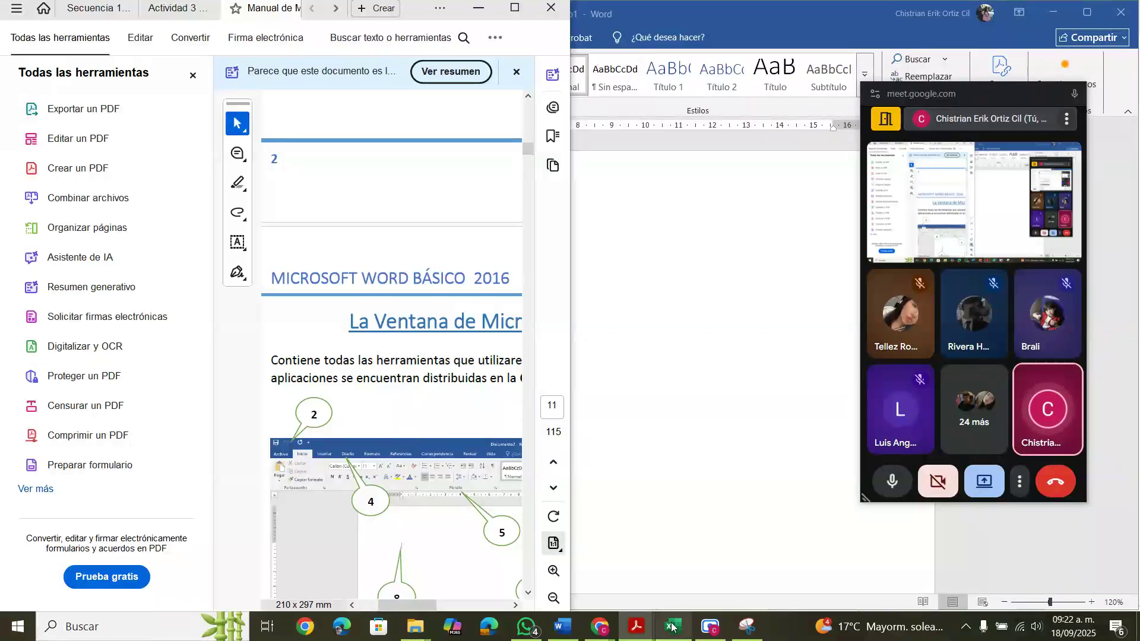
- Check the "Entorno de Word" requirements in the rubric of the Secuencia 1 PDF
mouse_move(596, 633)
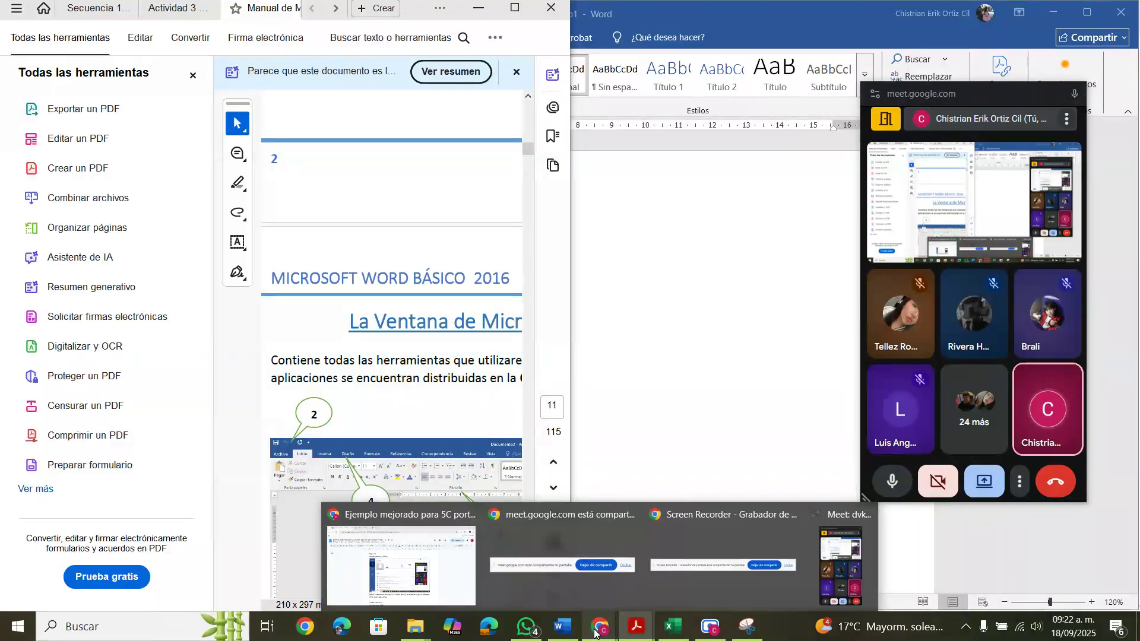
mouse_move(638, 635)
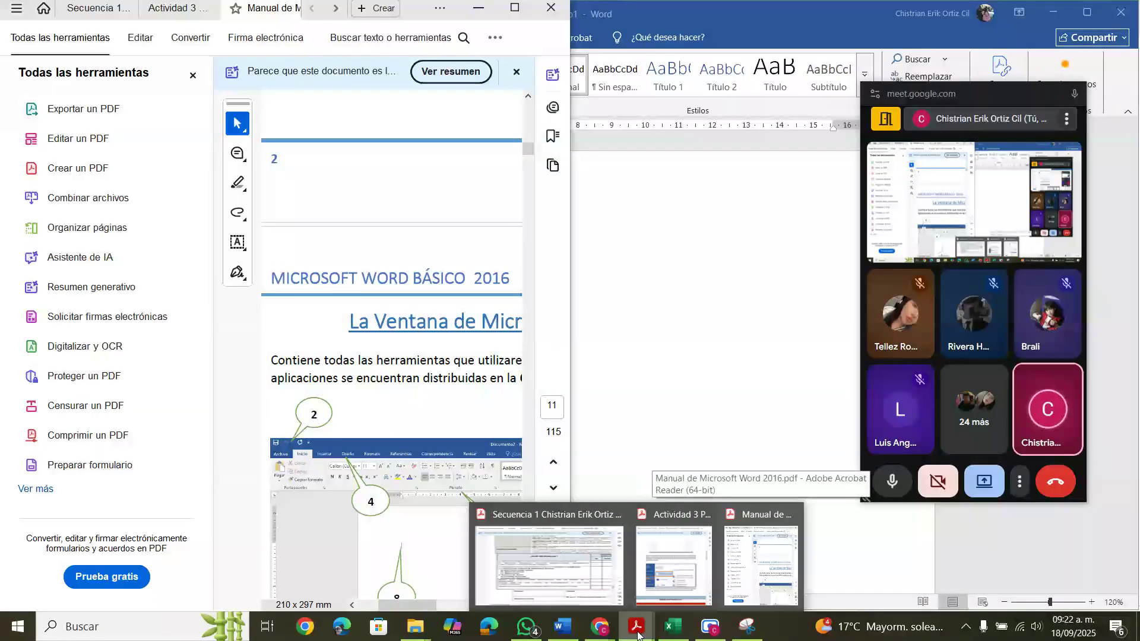
left_click(532, 571)
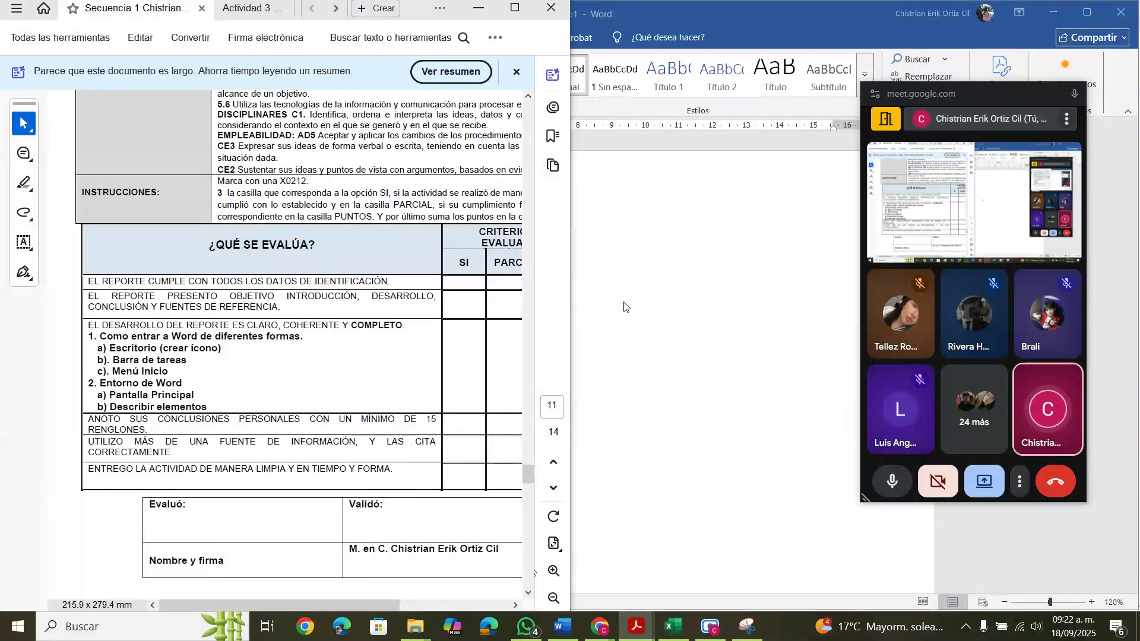
- Return to the blank Word document and examine the Quick Access Toolbar's shapes gallery and customization options
left_click(665, 298)
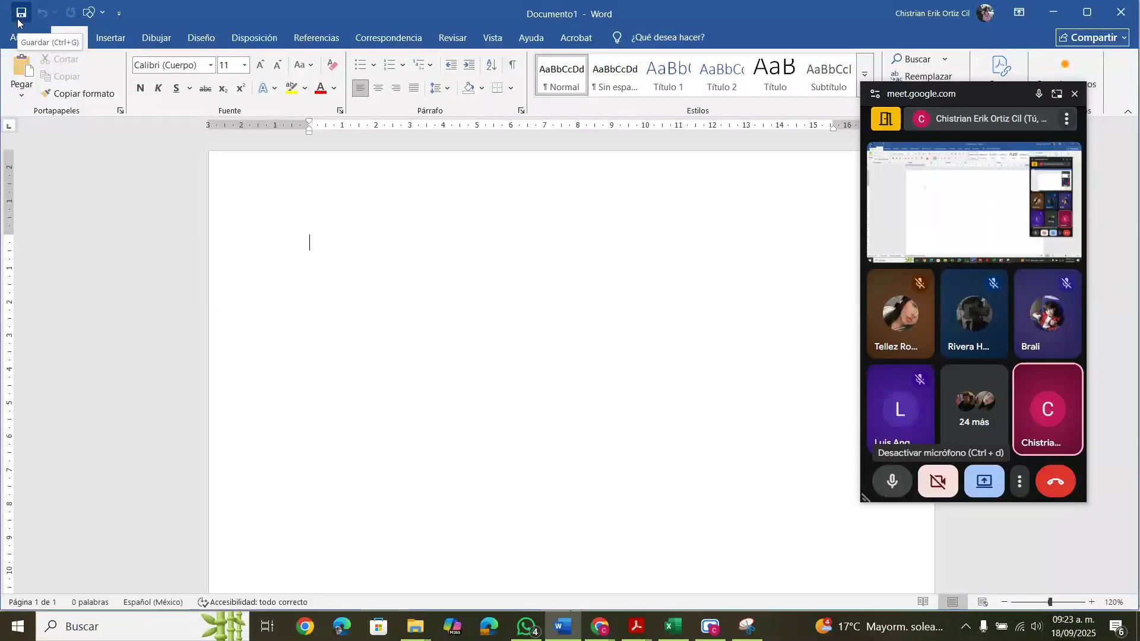
left_click(95, 17)
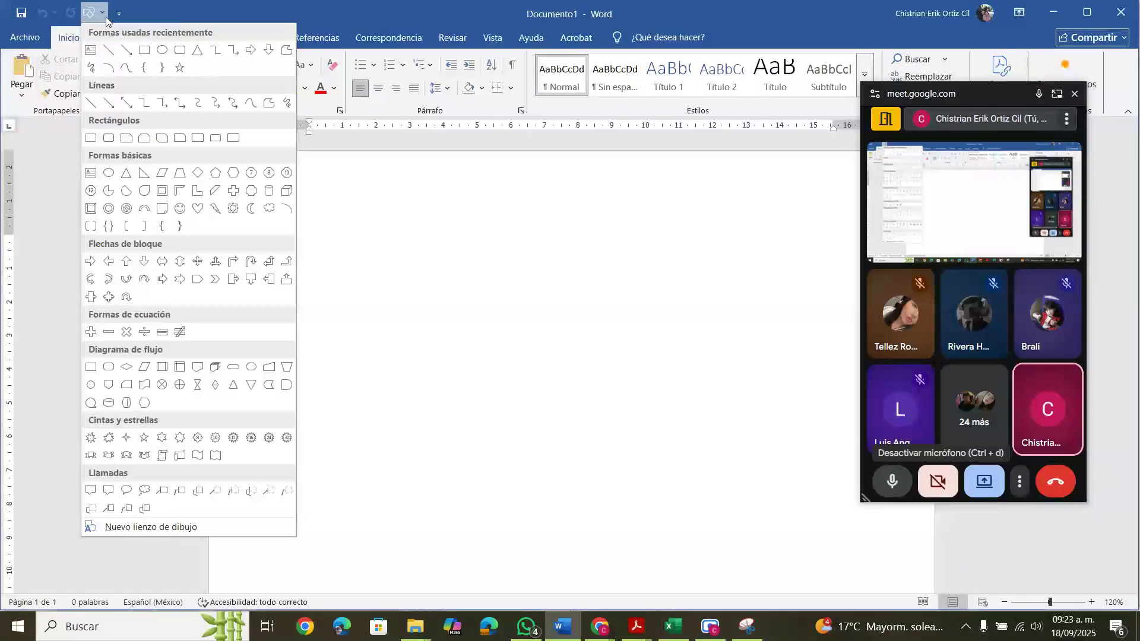
left_click(120, 16)
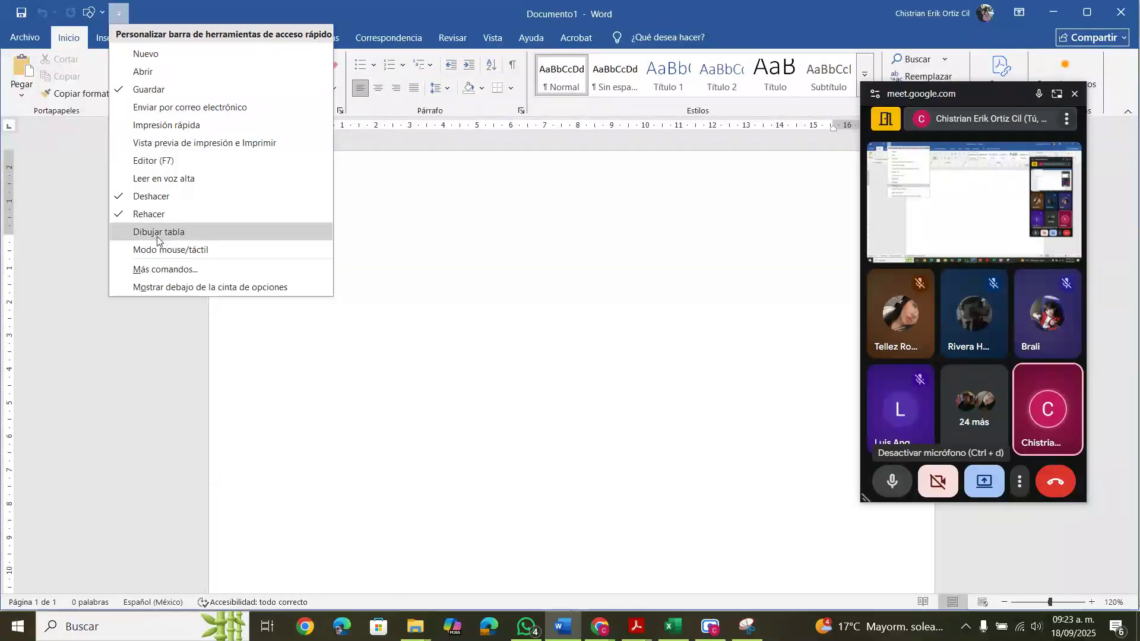
left_click(450, 242)
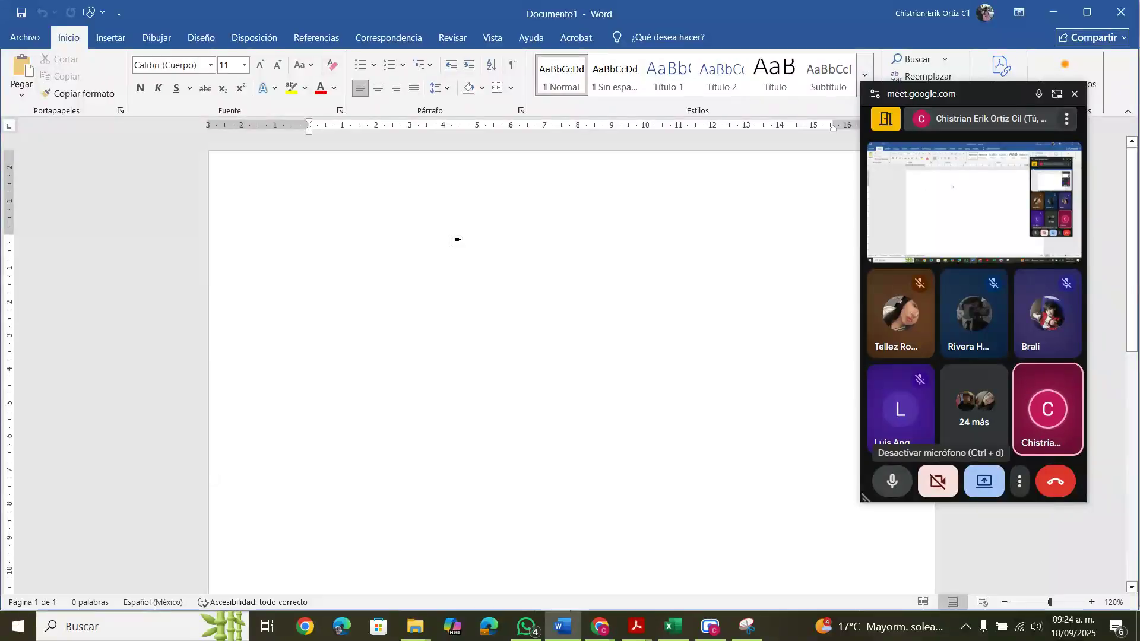
left_click(121, 15)
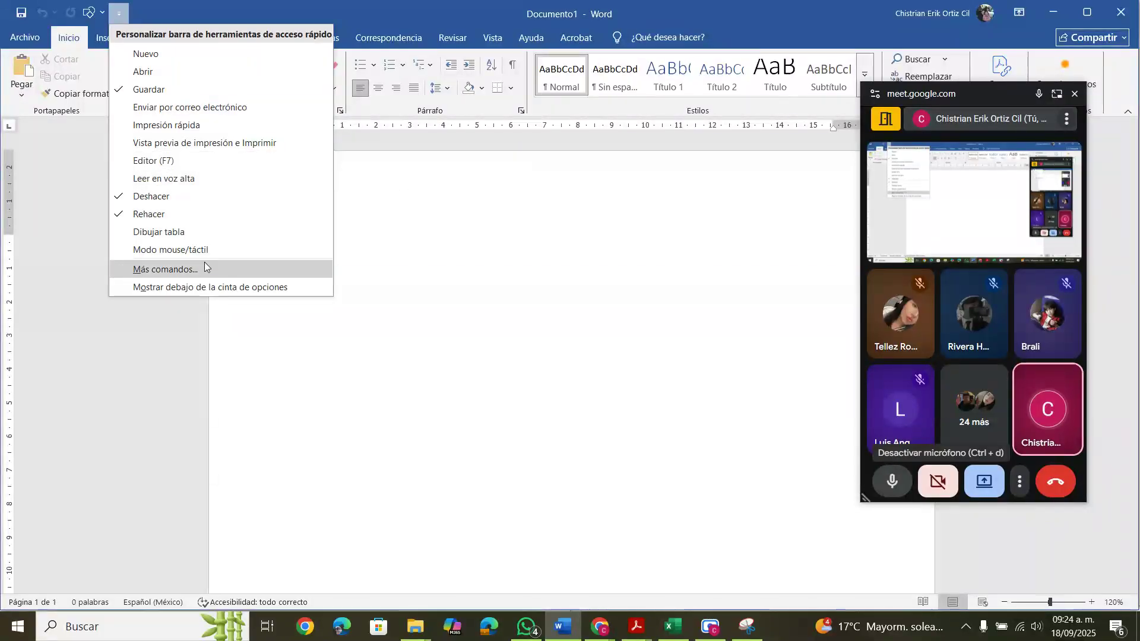
left_click(434, 254)
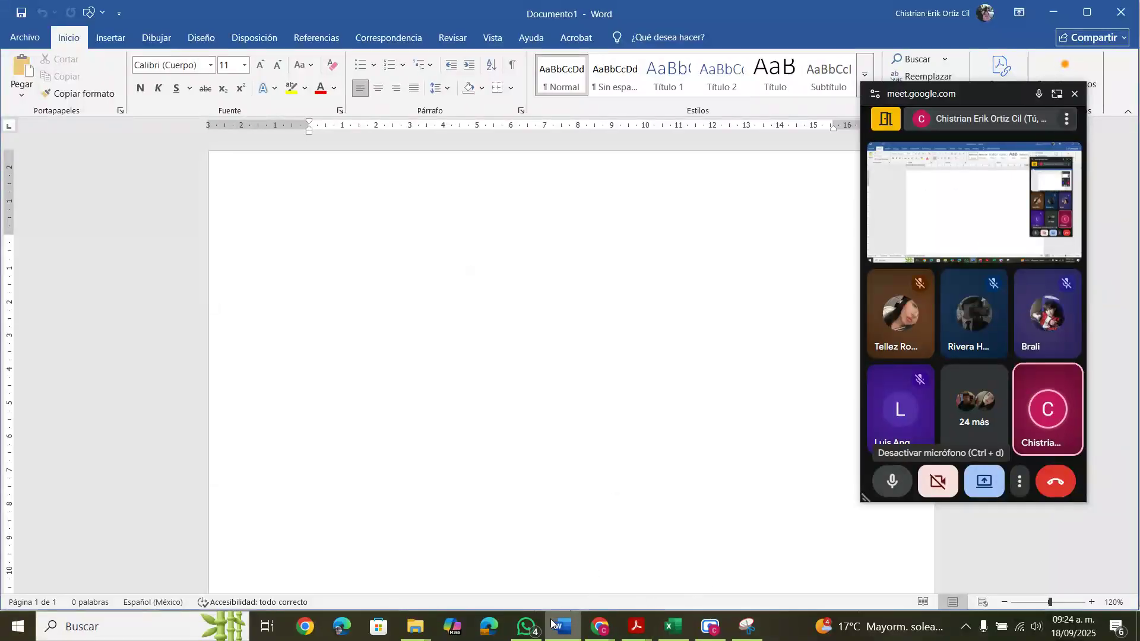
- Consult the Secuencia 1 rubric again, and review the Fuentes de consulta section at the end of the Google Docs report
mouse_move(637, 629)
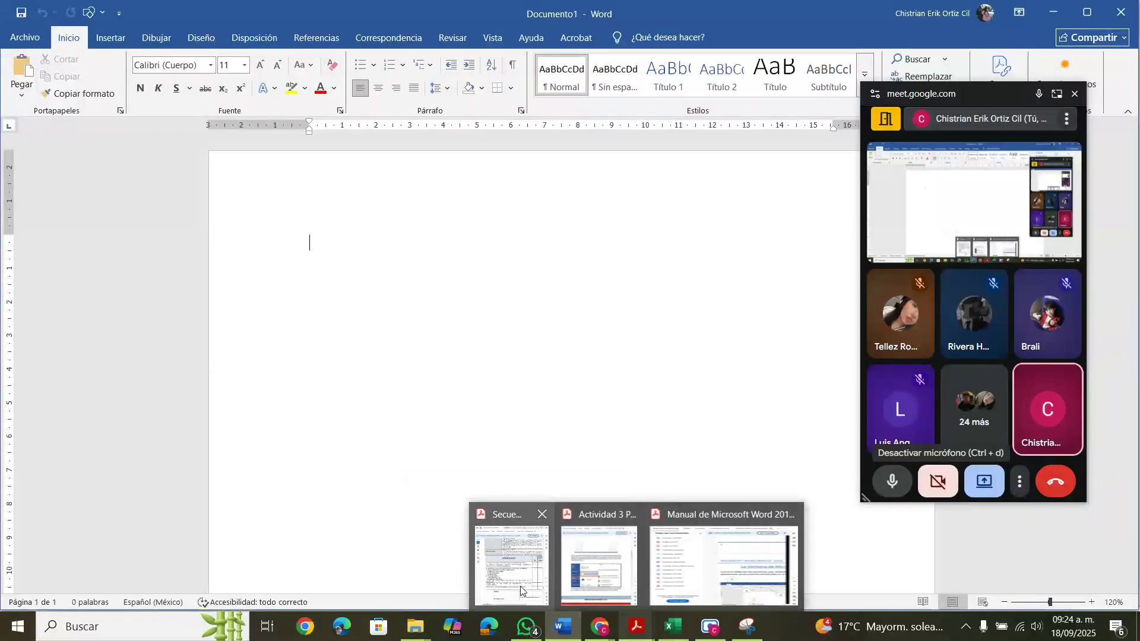
left_click(512, 564)
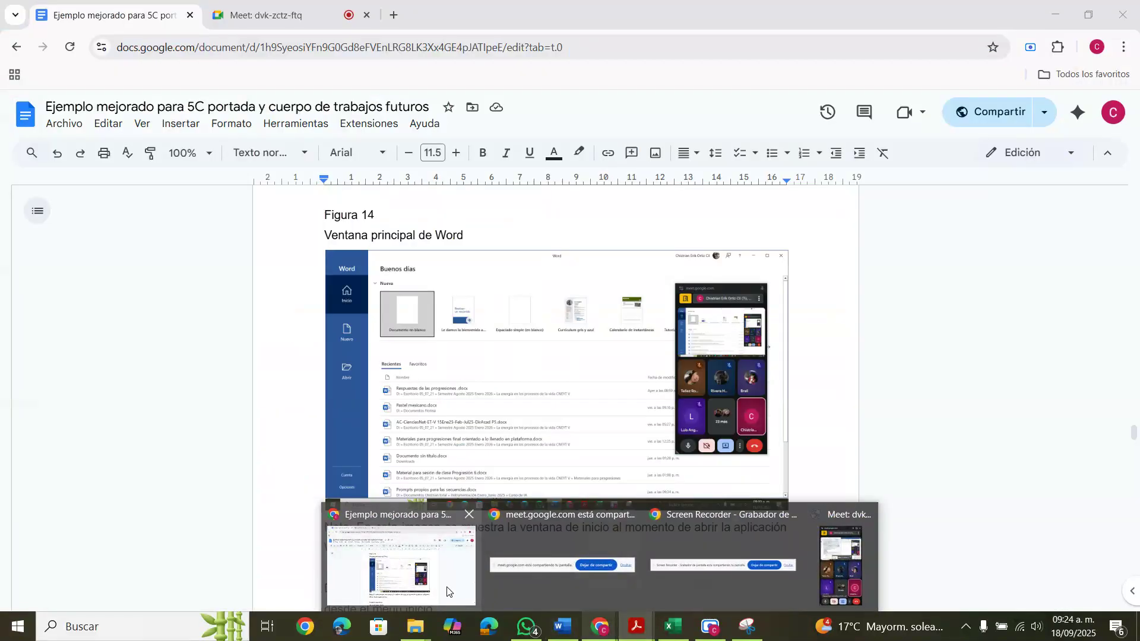
left_click(400, 558)
scroll(588, 475, "down", 20)
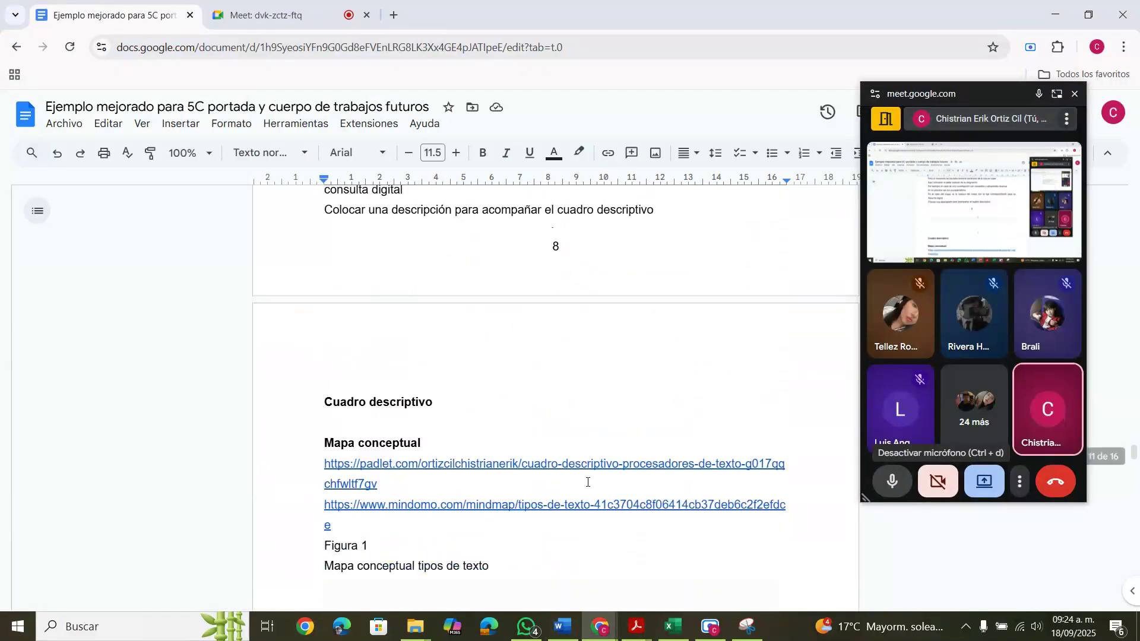
scroll(587, 482, "down", 20)
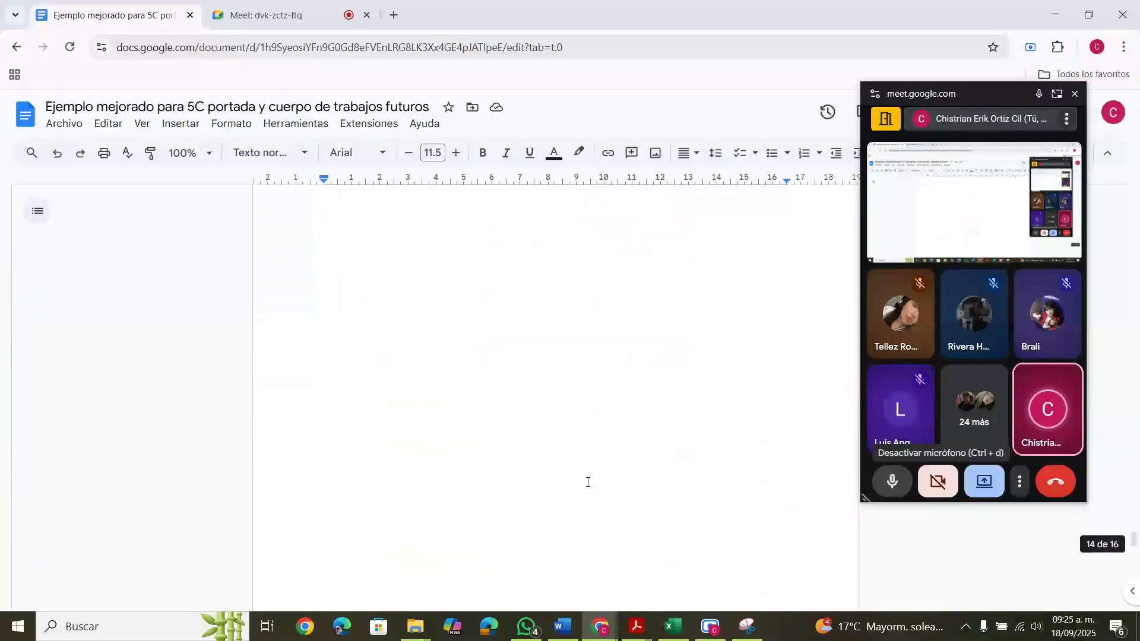
scroll(588, 482, "down", 1)
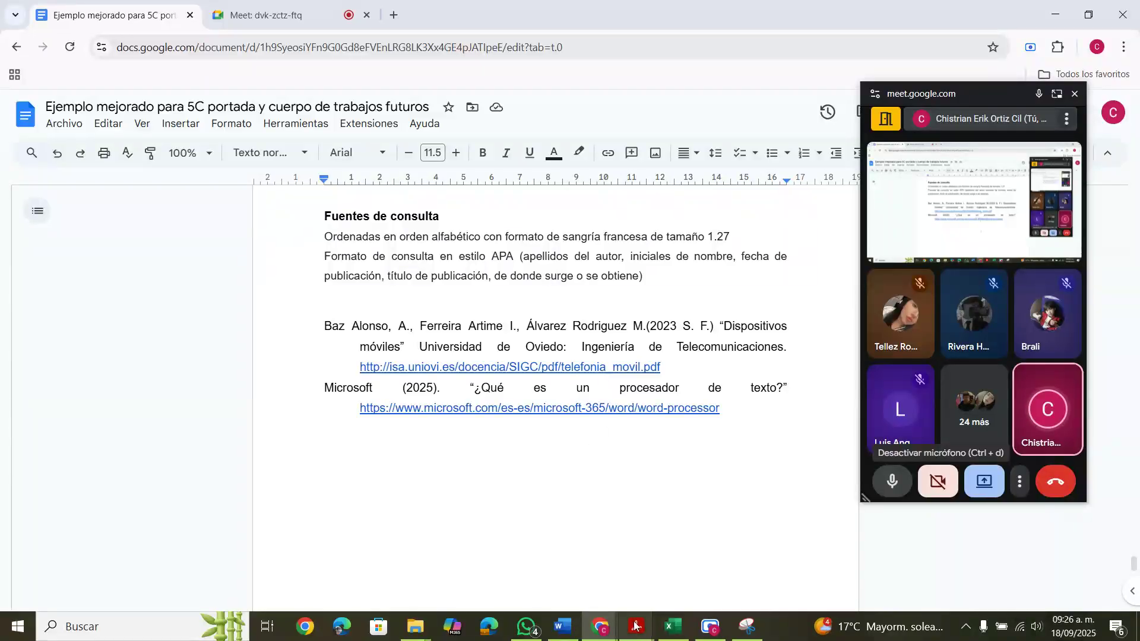
- Switch to the Secuencia 1 PDF and examine the rubric's criteria together with their evaluation and weighting columns
mouse_move(636, 624)
left_click(561, 587)
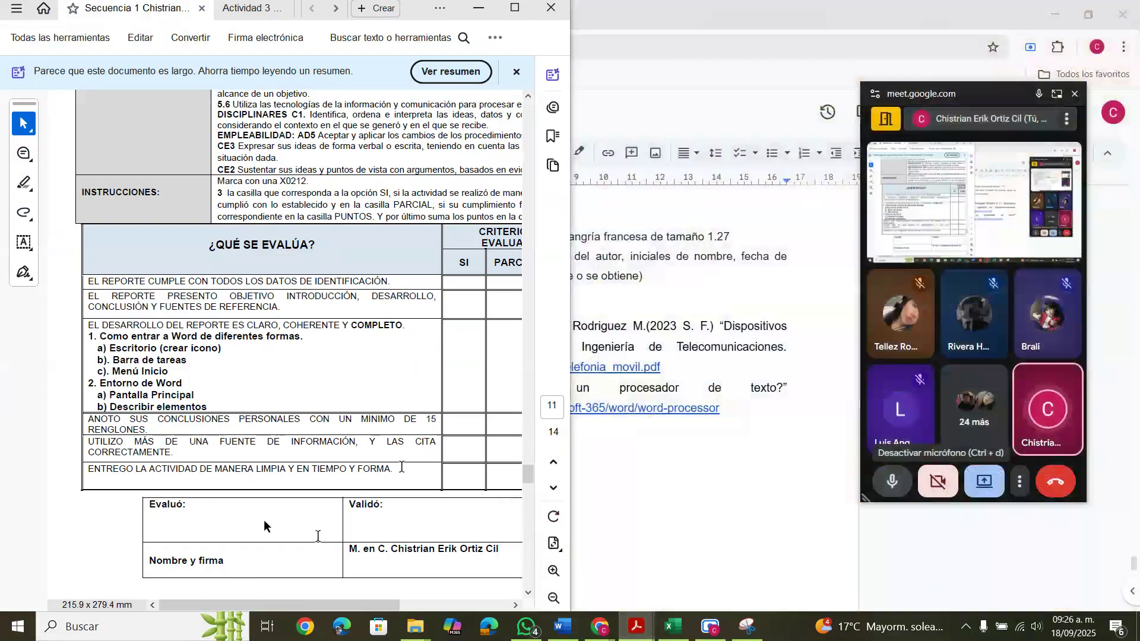
scroll(401, 469, "right", 5)
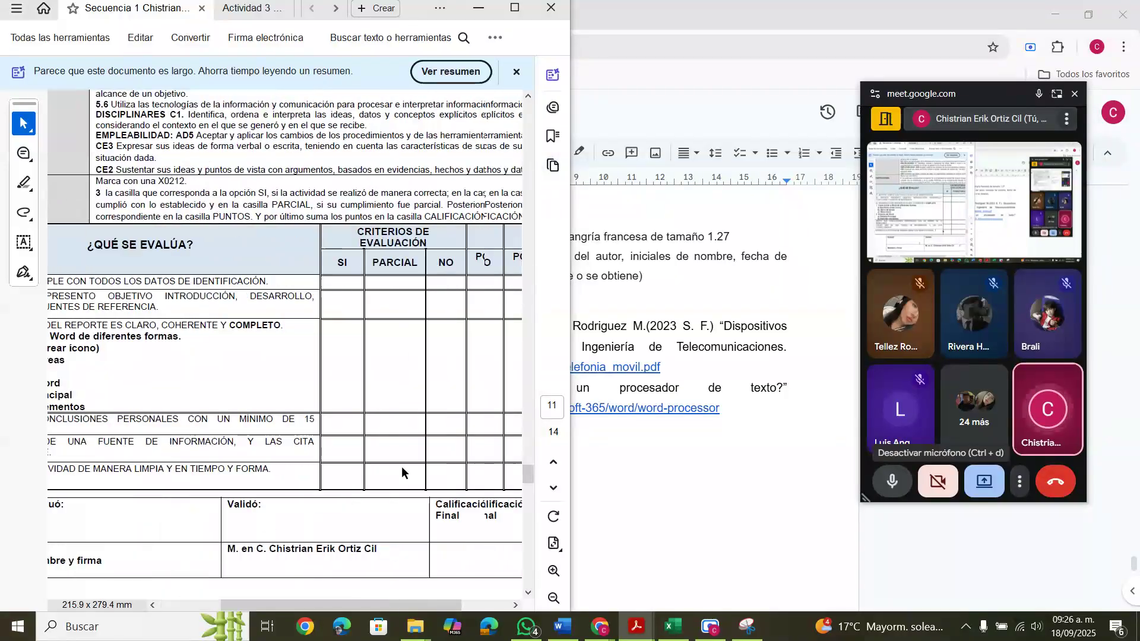
scroll(401, 465, "left", 5)
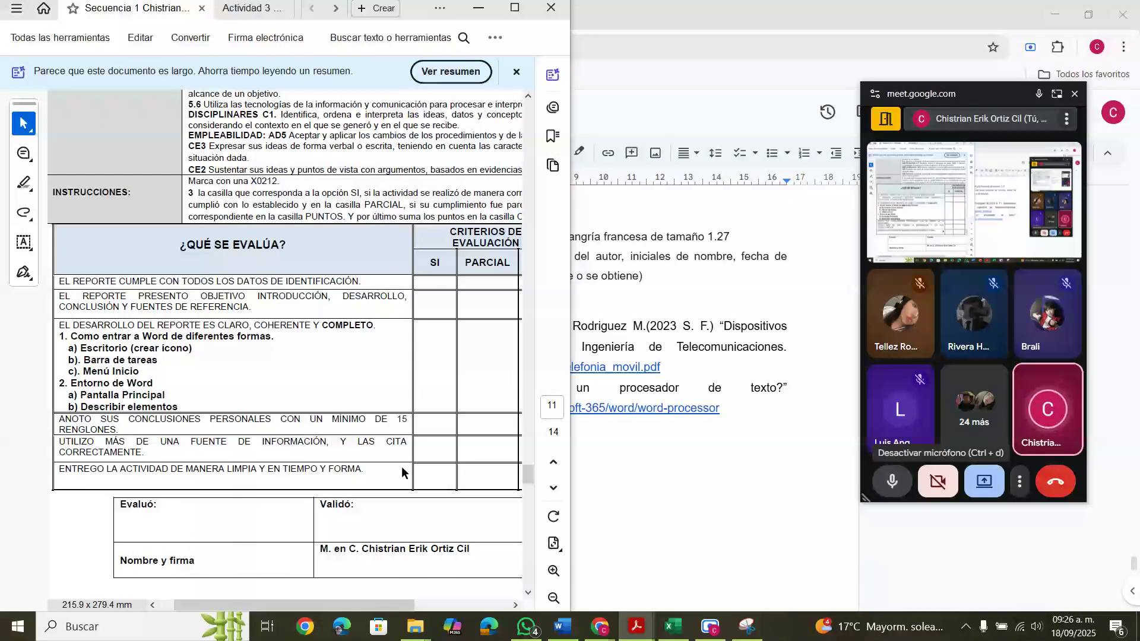
scroll(401, 465, "right", 5)
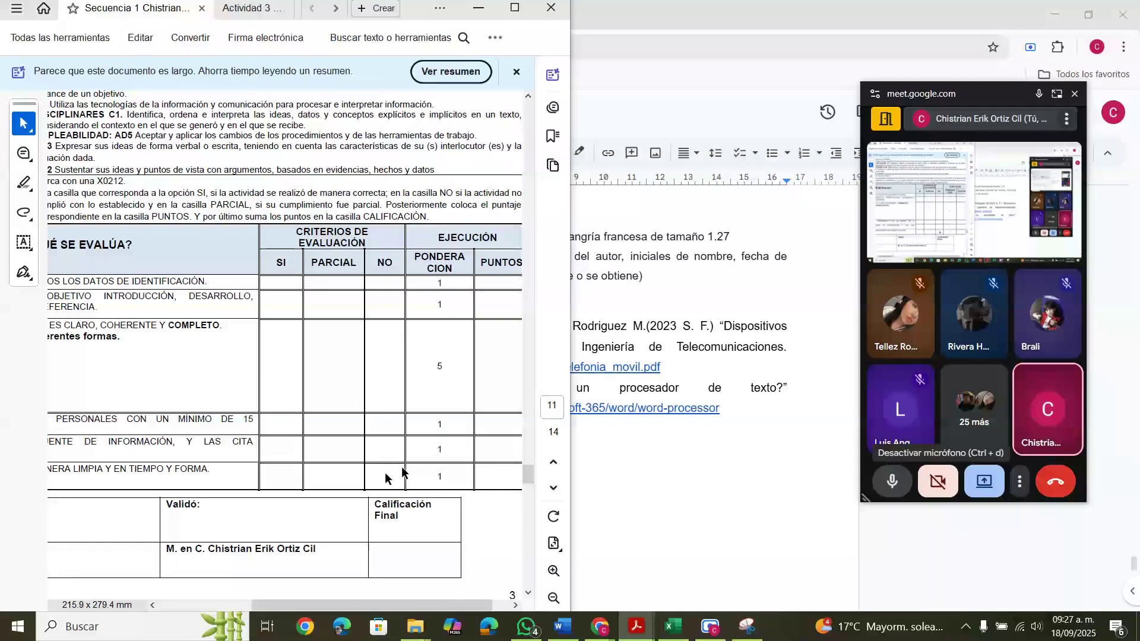
left_click(710, 626)
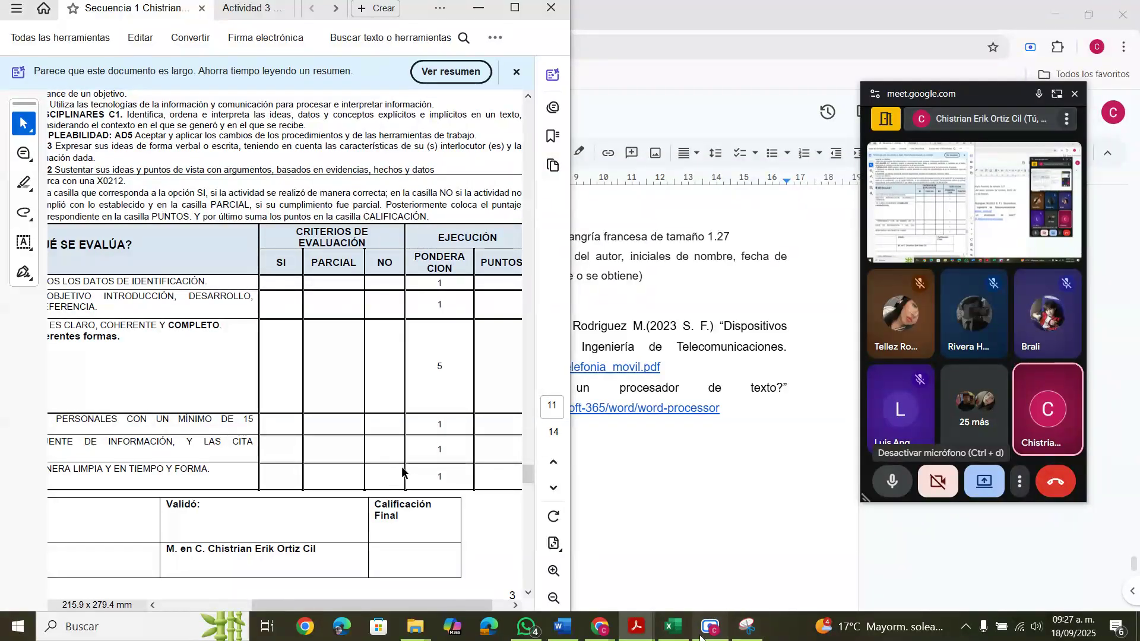